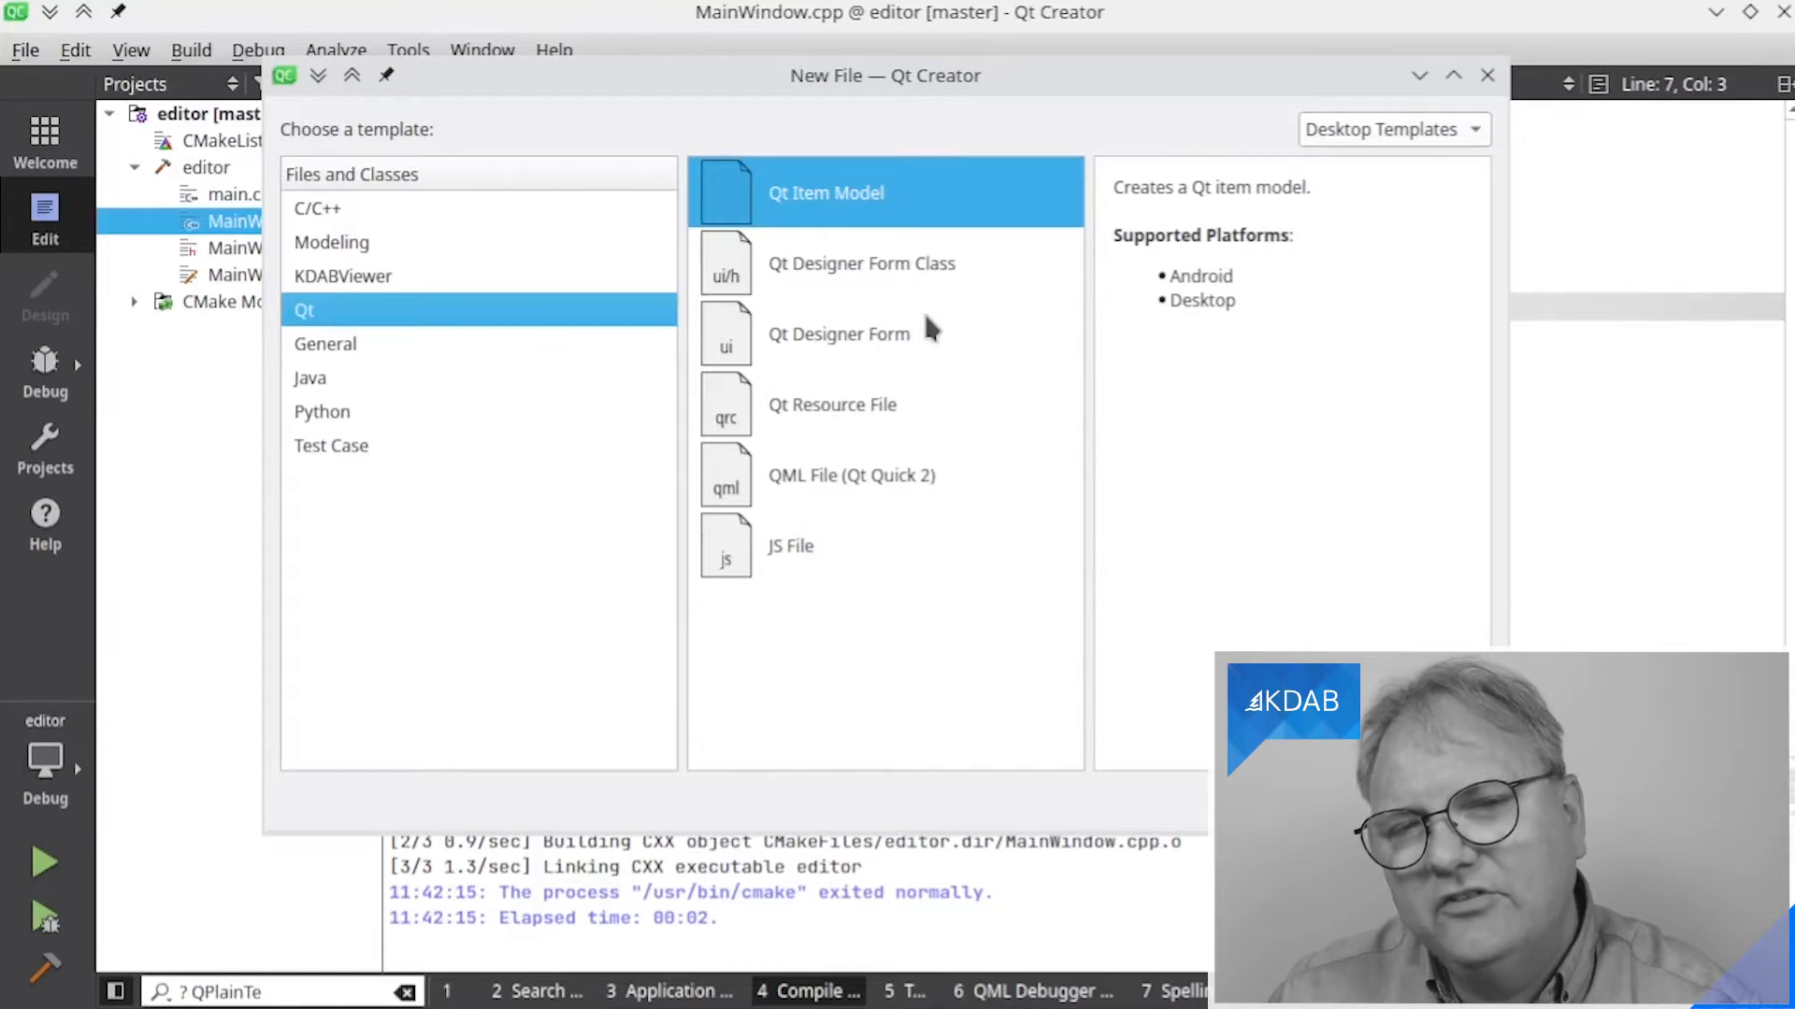
# Start a new Qt Designer Form Class based on the Dialog without Buttons template
pyautogui.click(951, 269)
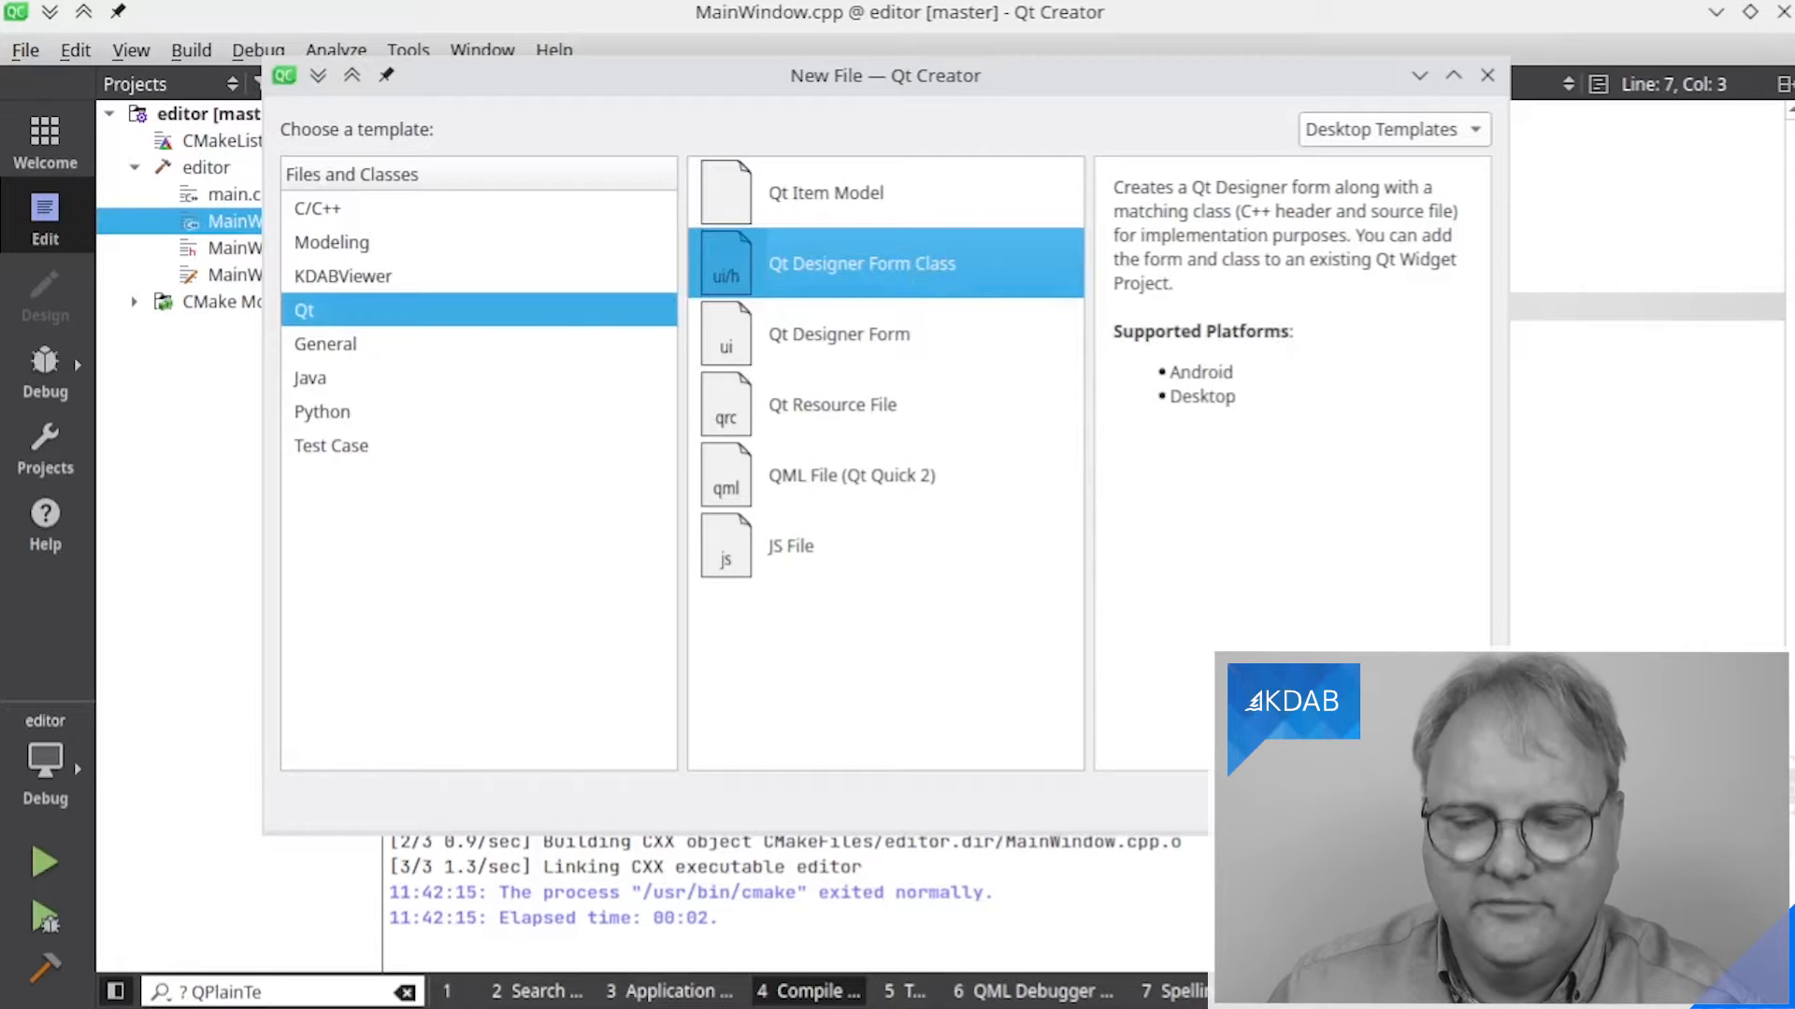
pyautogui.press('Return')
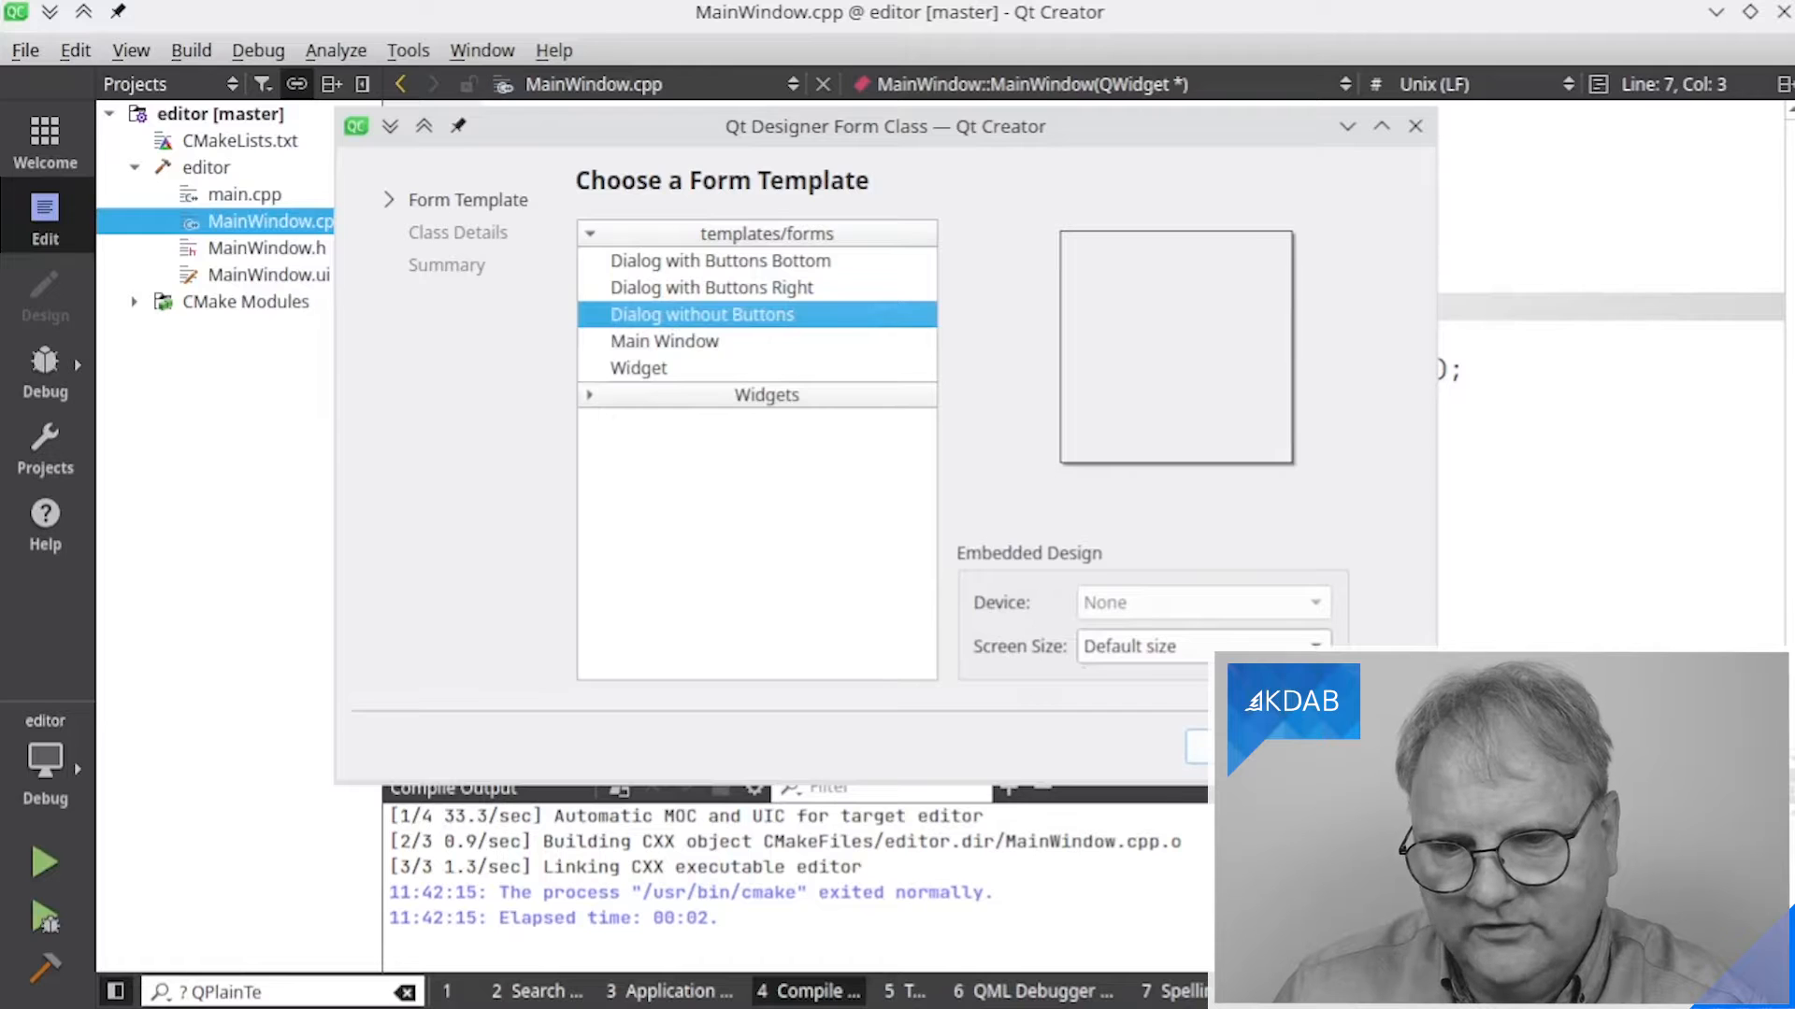
pyautogui.click(1241, 746)
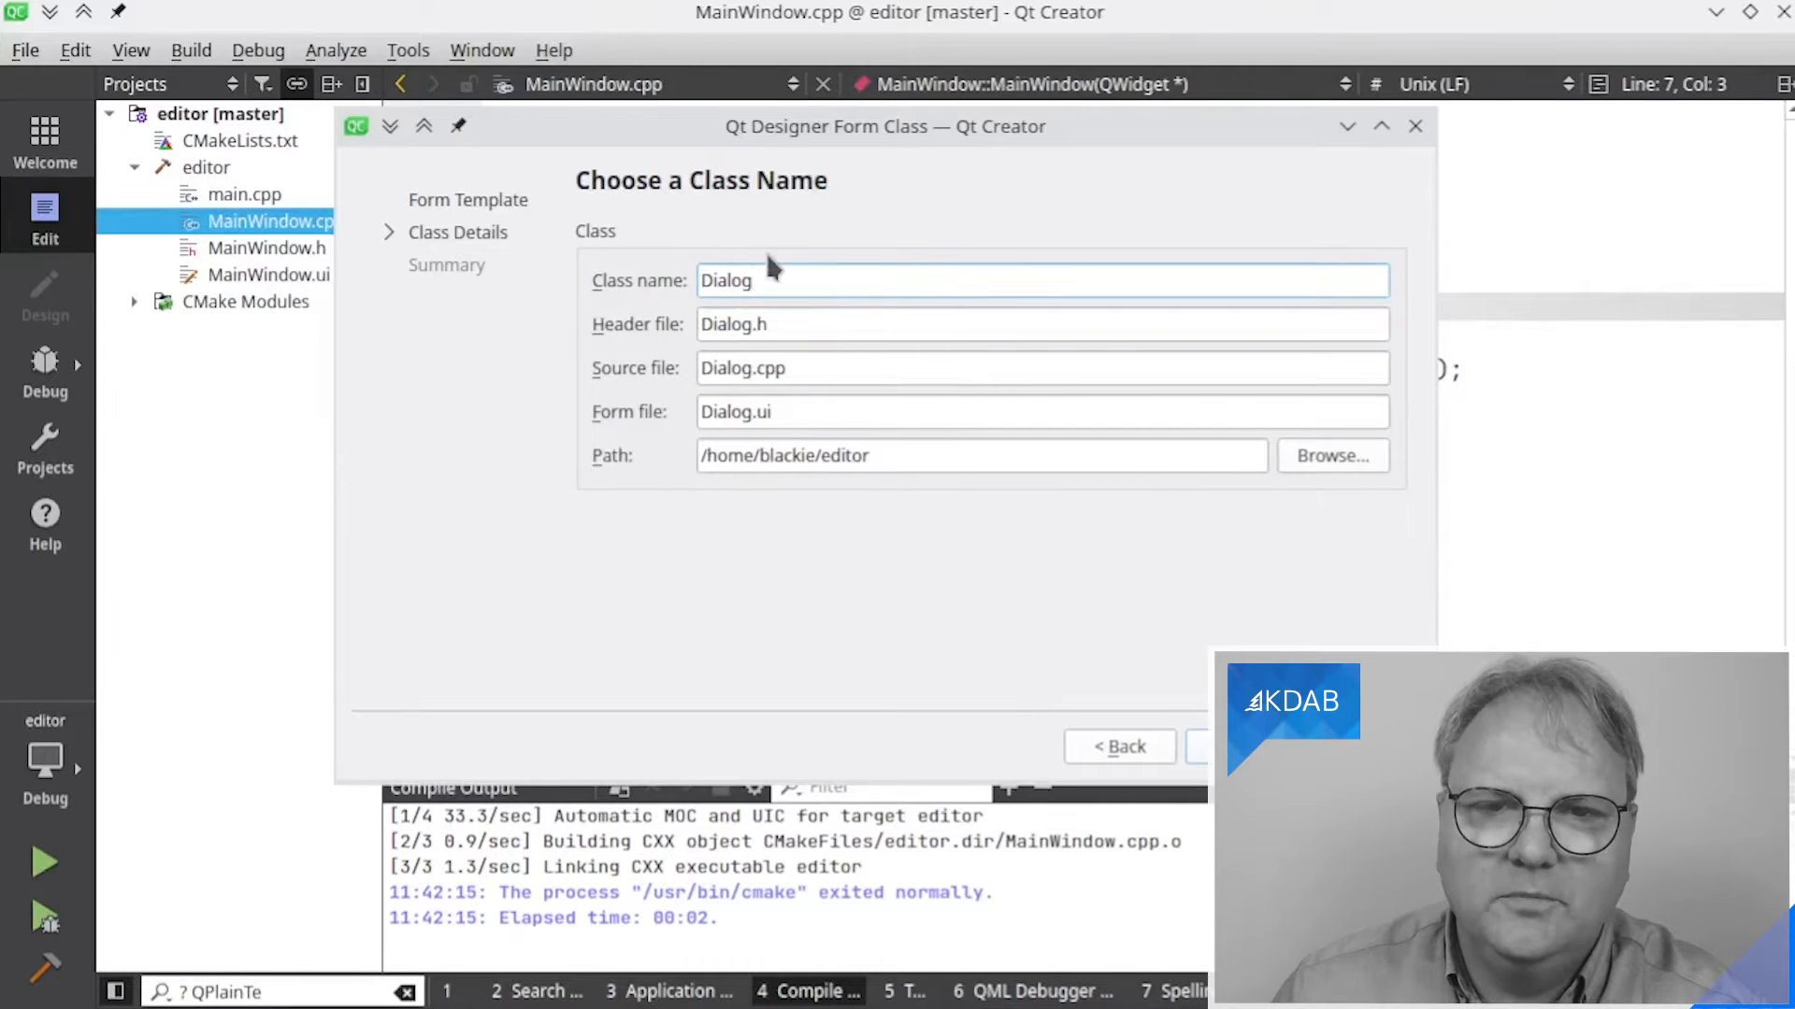
# Name the new class SearchDialog and add its files to the editor project with Git version control
pyautogui.hotkey('ctrl', 'a')
pyautogui.write('Search')
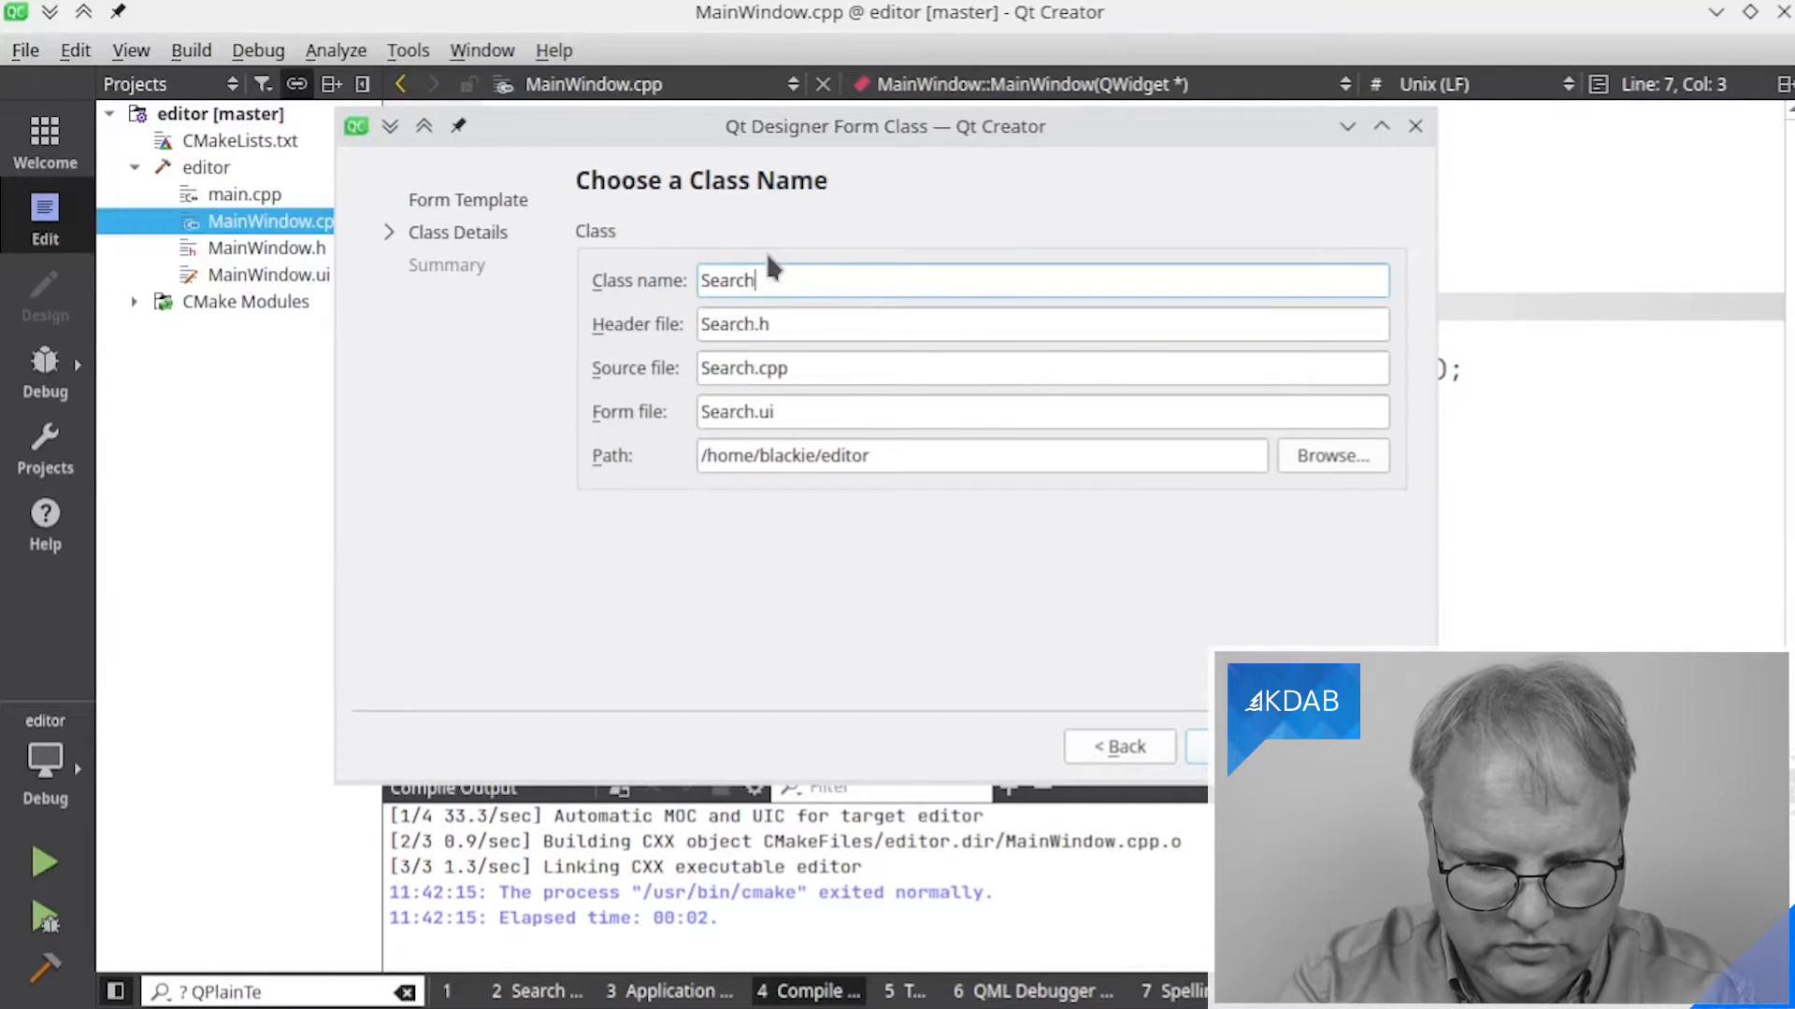
pyautogui.write('Dialog')
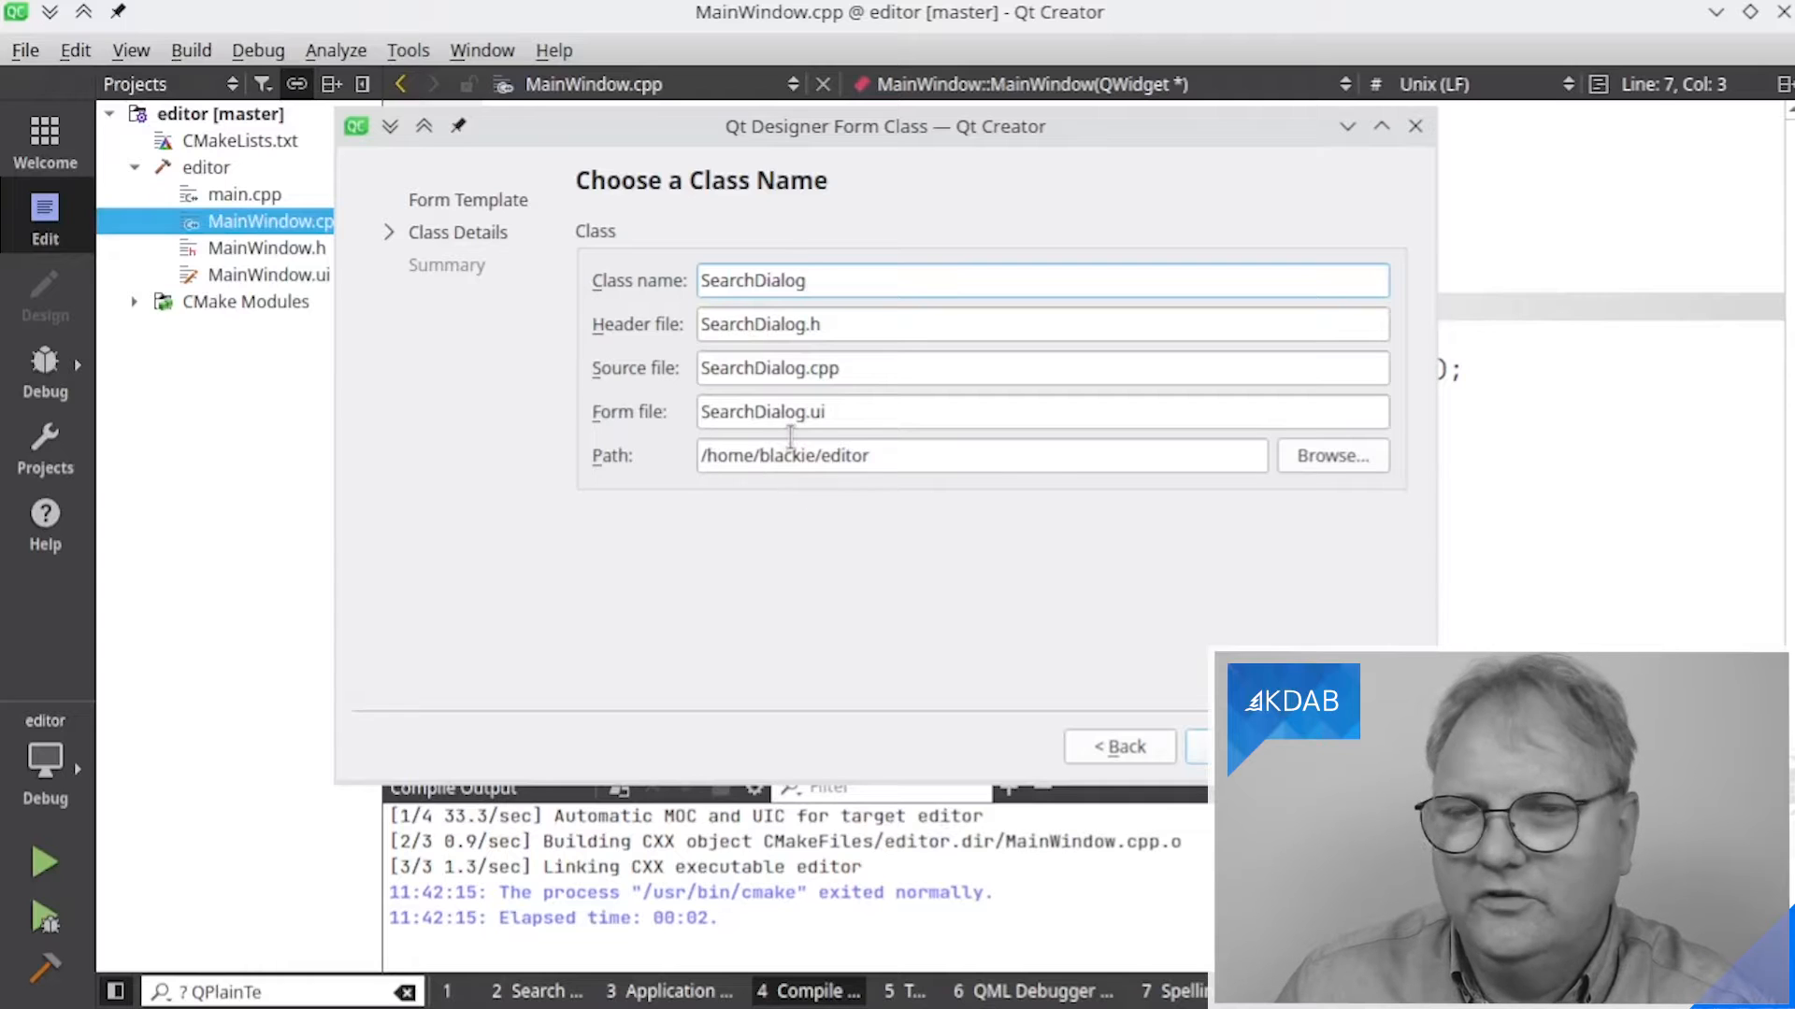
pyautogui.press('Return')
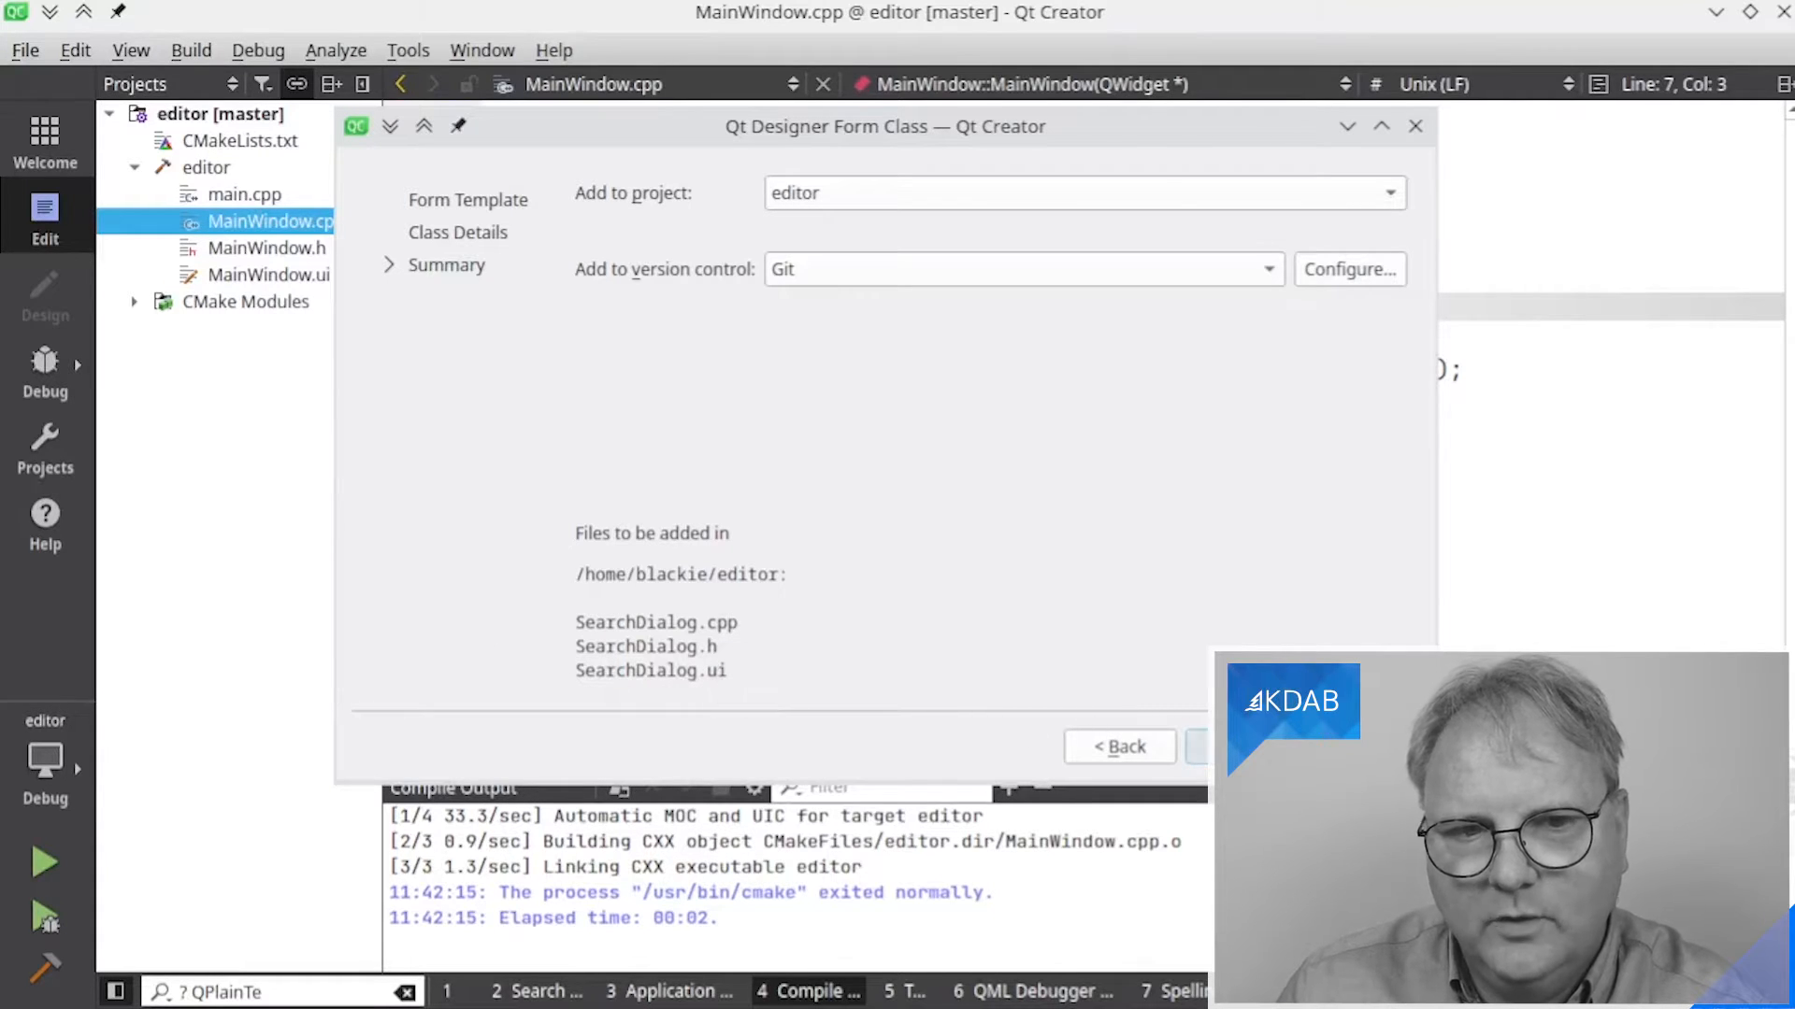
pyautogui.click(1196, 746)
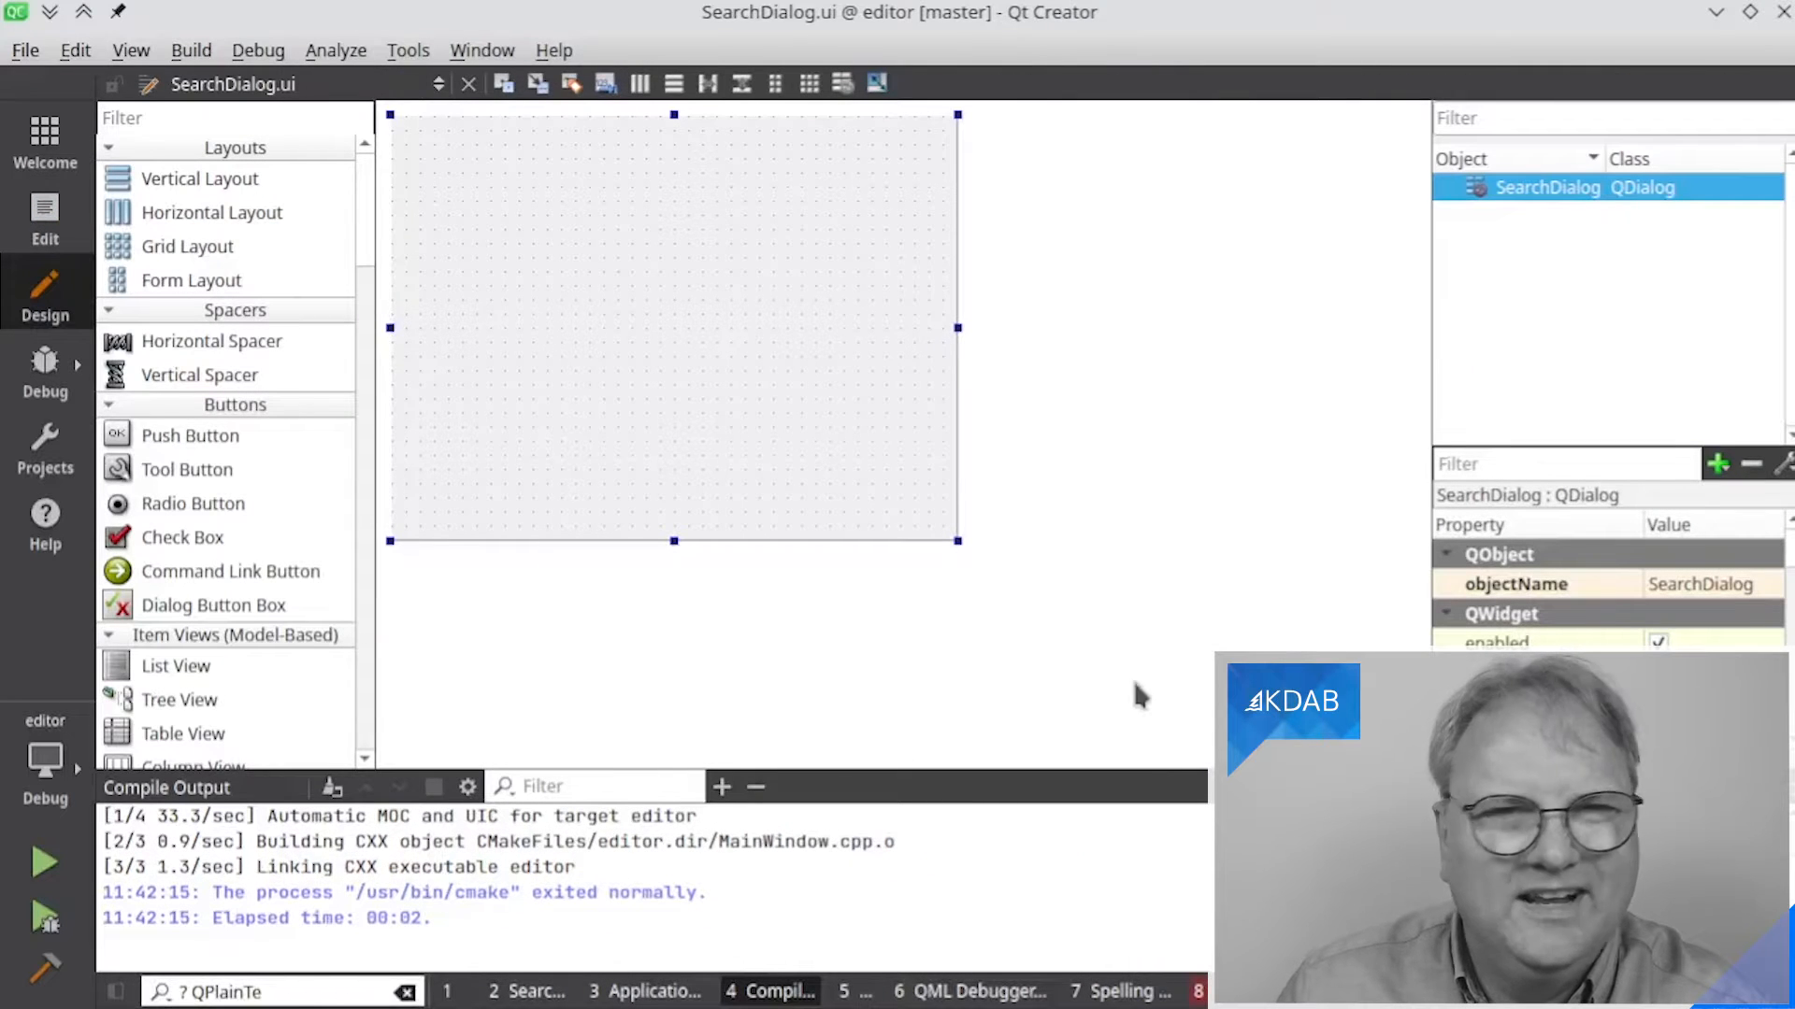
# Open CMakeLists.txt and cut the SearchDialog.h, SearchDialog.cpp and SearchDialog.ui entries out of the add_executable block
pyautogui.hotkey('ctrl', 'k')
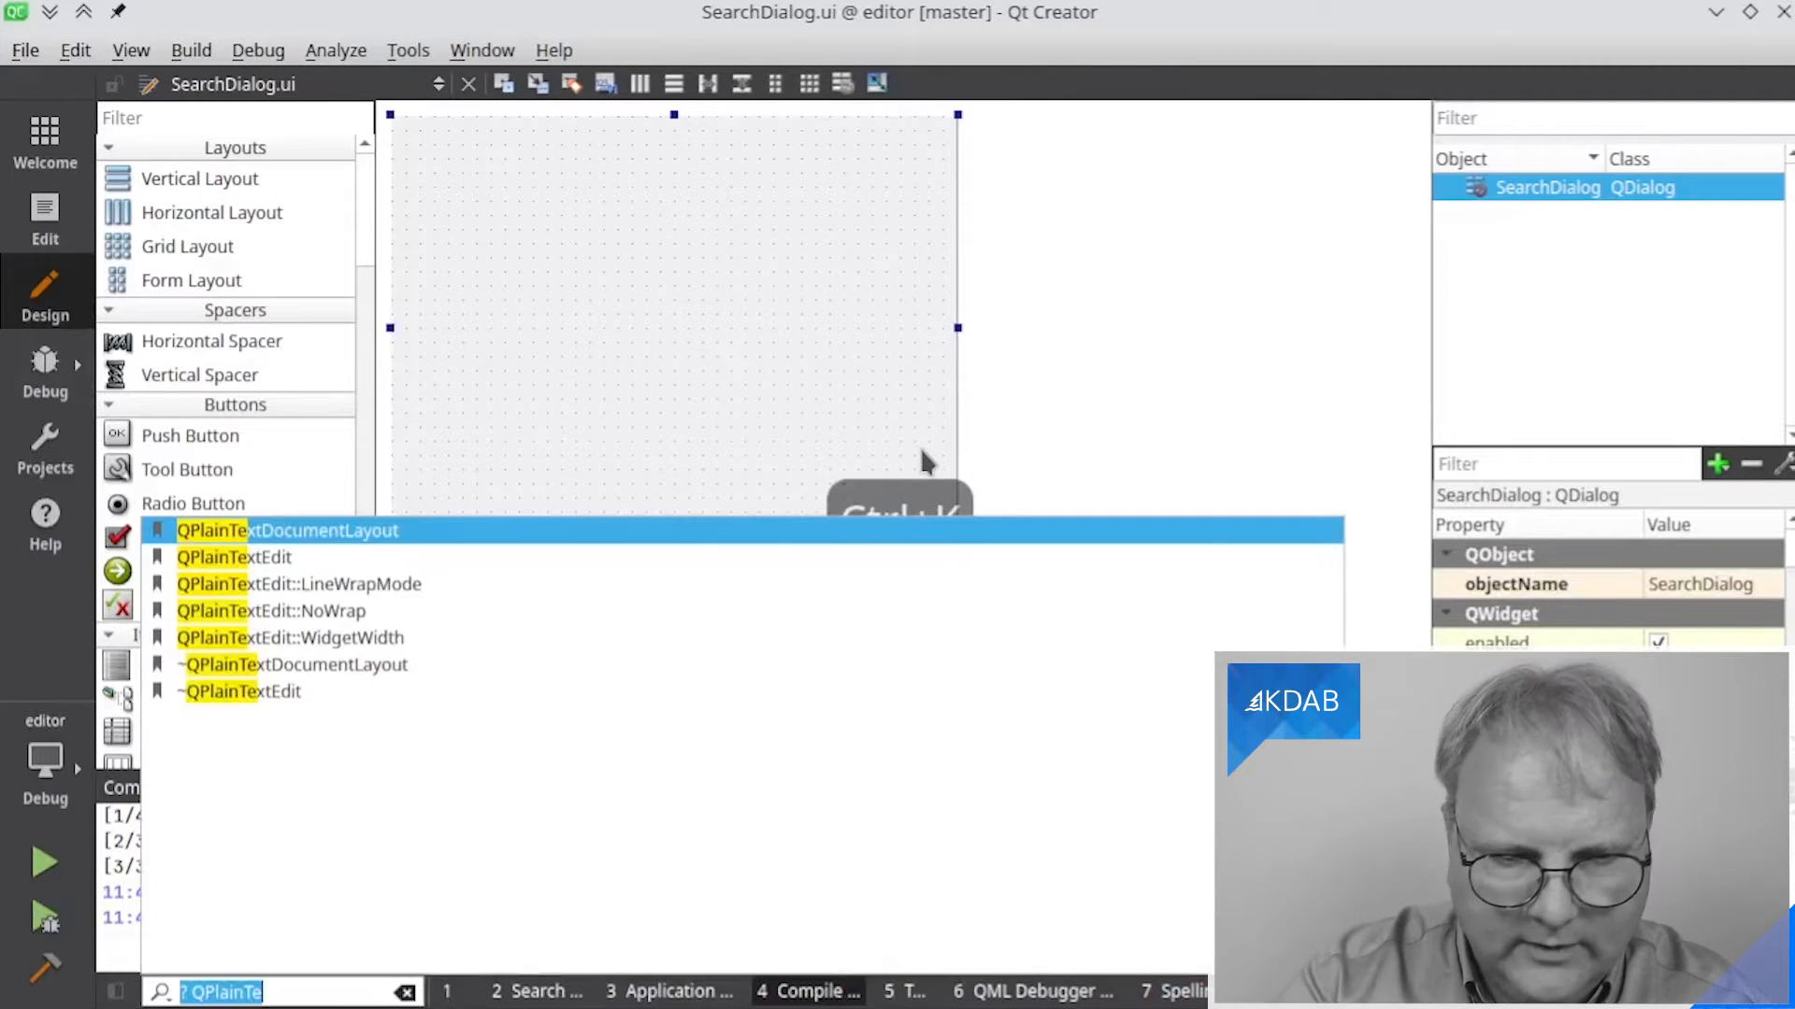
pyautogui.write('CMa')
pyautogui.press('Return')
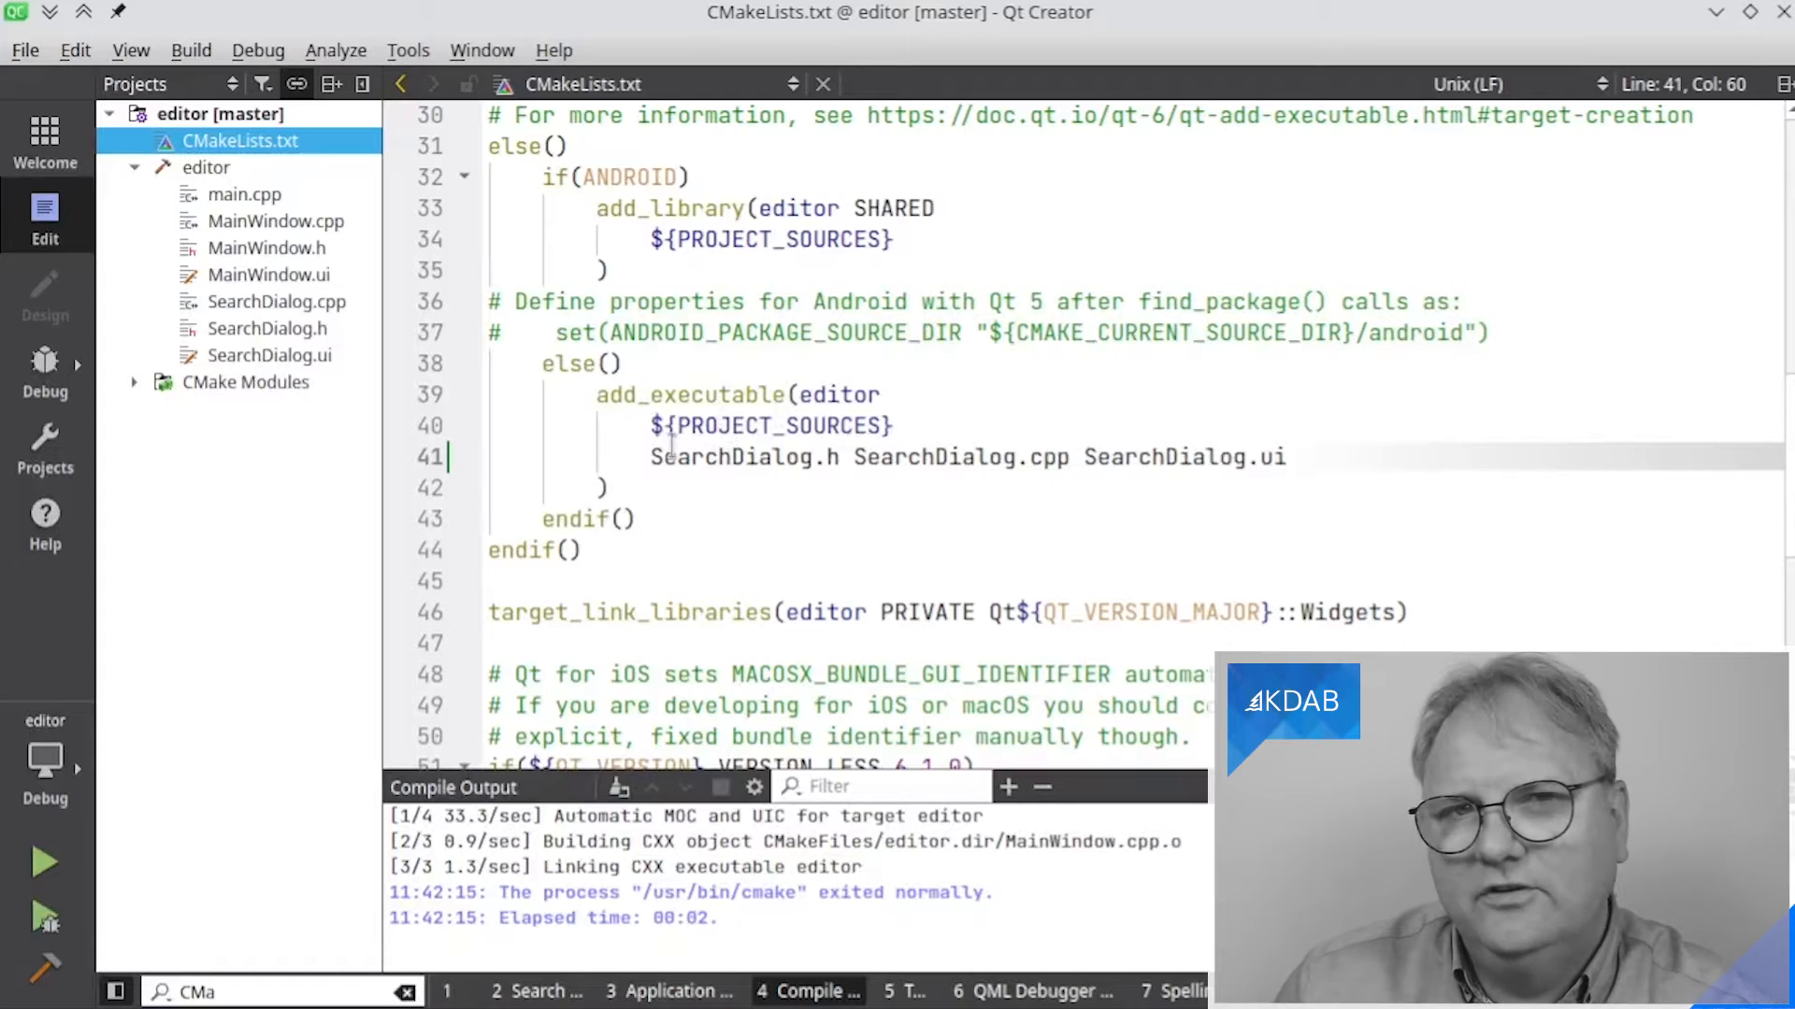
pyautogui.click(651, 456)
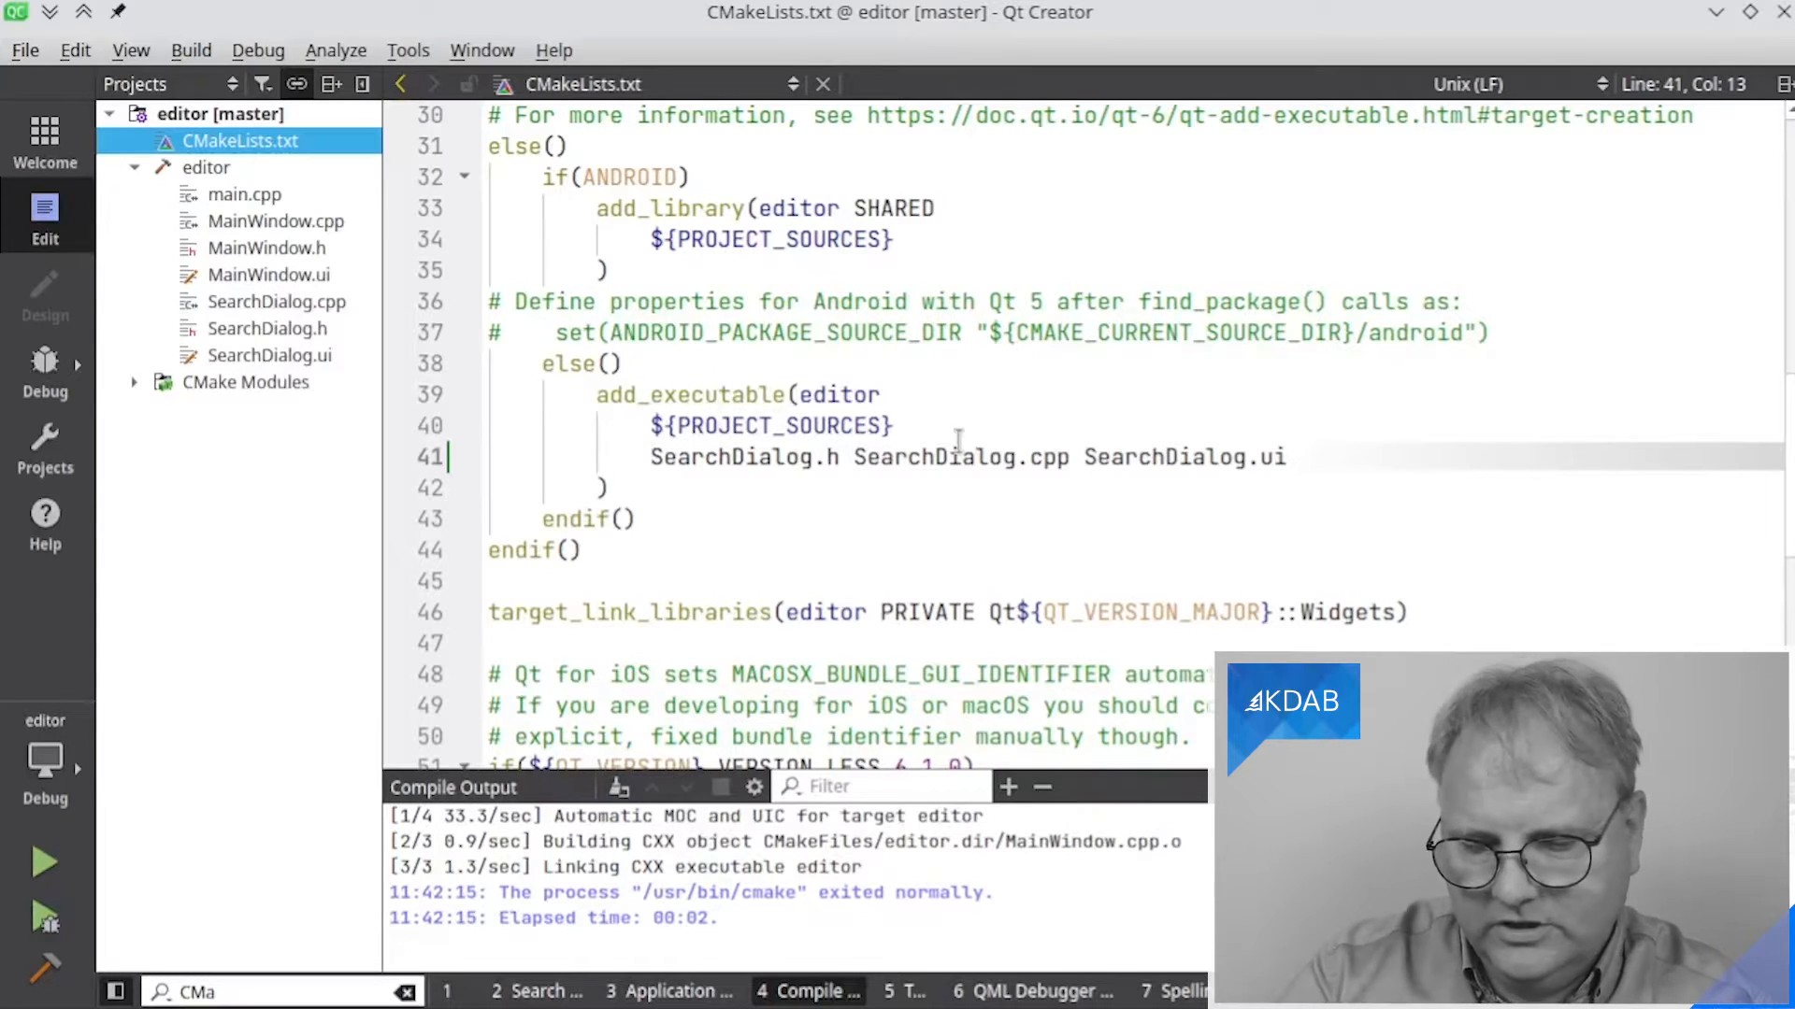
pyautogui.hotkey('shift', 'End')
pyautogui.hotkey('ctrl', 'x')
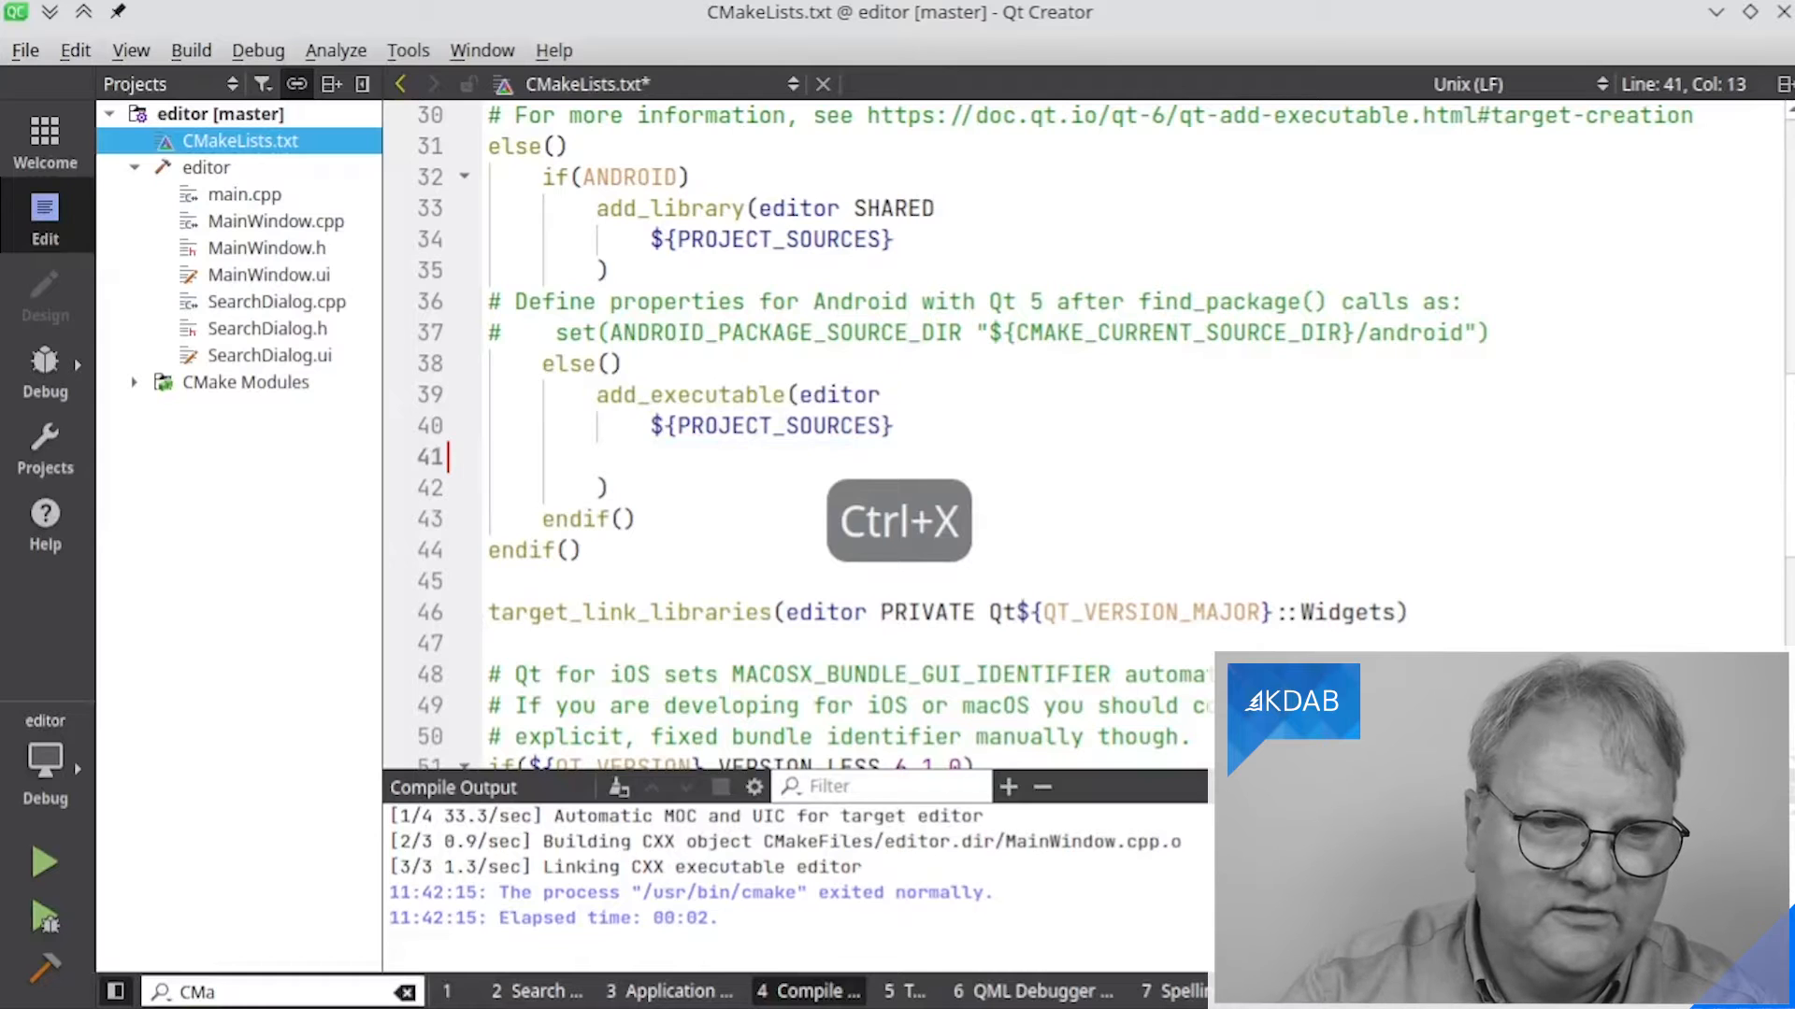
pyautogui.press('Escape')
# Paste the cut SearchDialog file entries on a new line after MainWindow.ui in the PROJECT_SOURCES list
pyautogui.scroll(6, 826, 427)
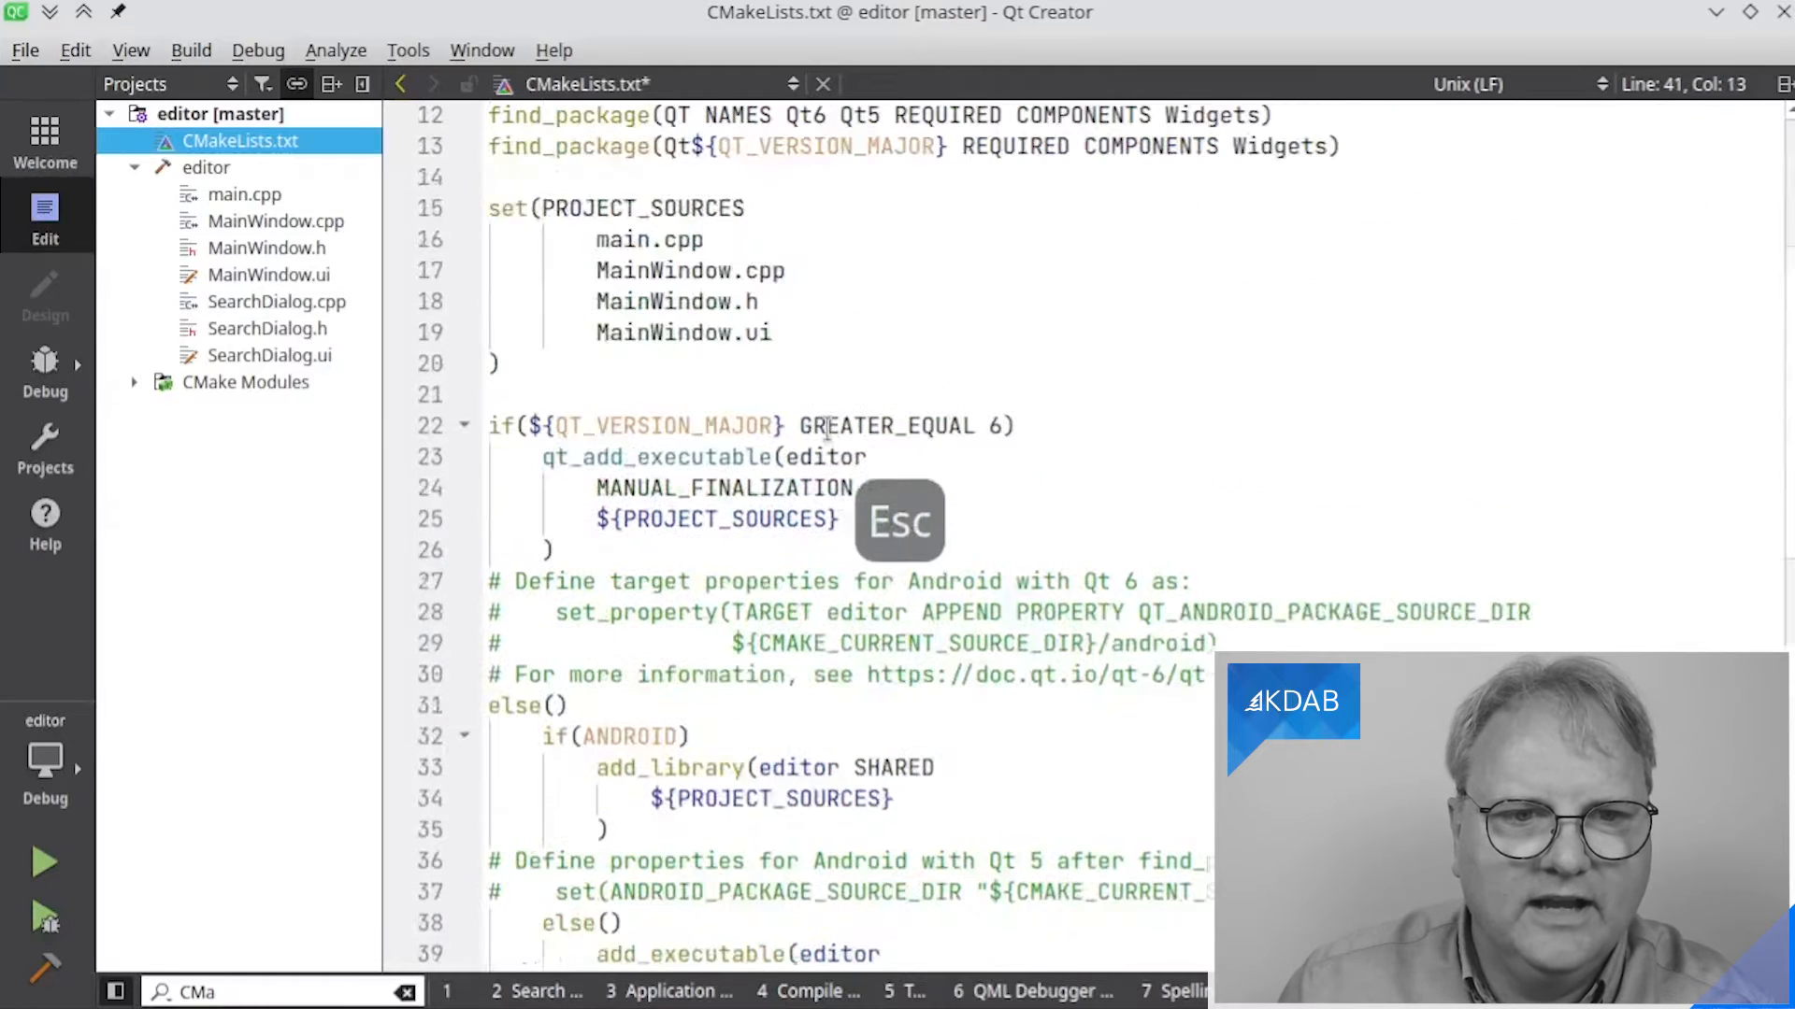
pyautogui.click(823, 331)
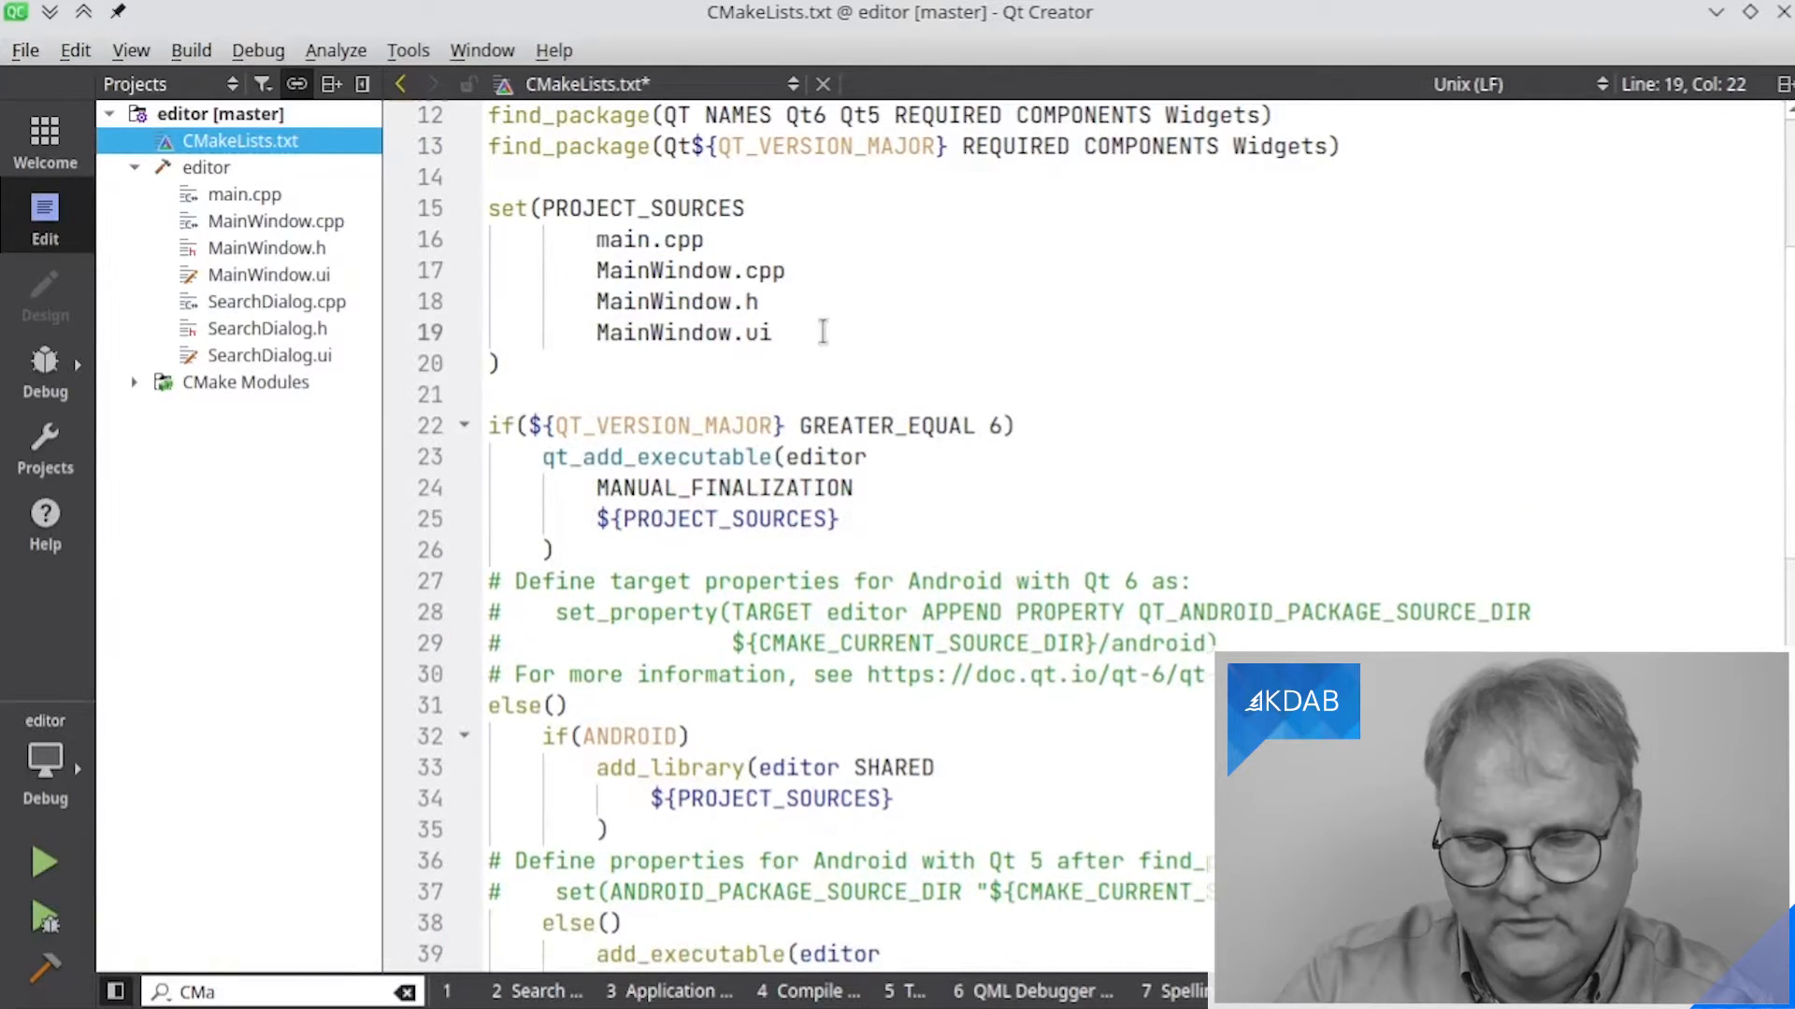
pyautogui.press('Return')
pyautogui.hotkey('ctrl', 'v')
# Find the uses of PROJECT_SOURCES throughout CMakeLists.txt and save the file
pyautogui.scroll(-5, 877, 378)
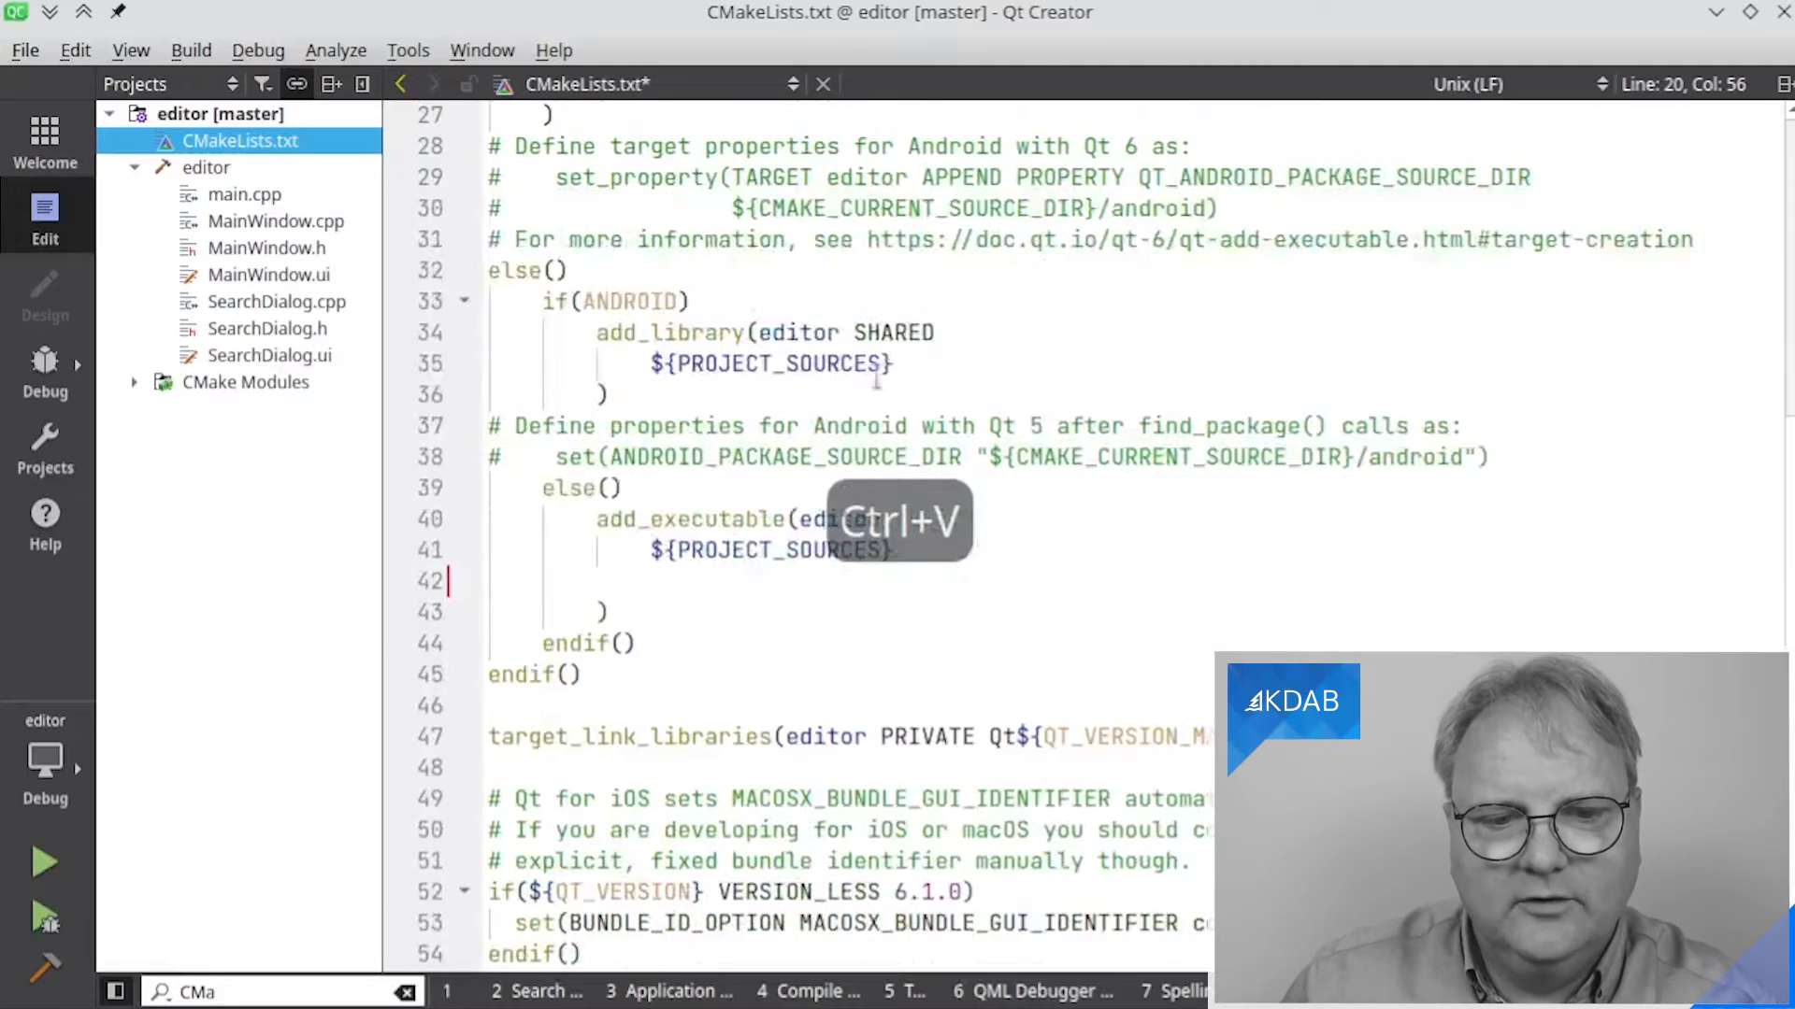
pyautogui.scroll(-3, 877, 379)
pyautogui.scroll(4, 839, 534)
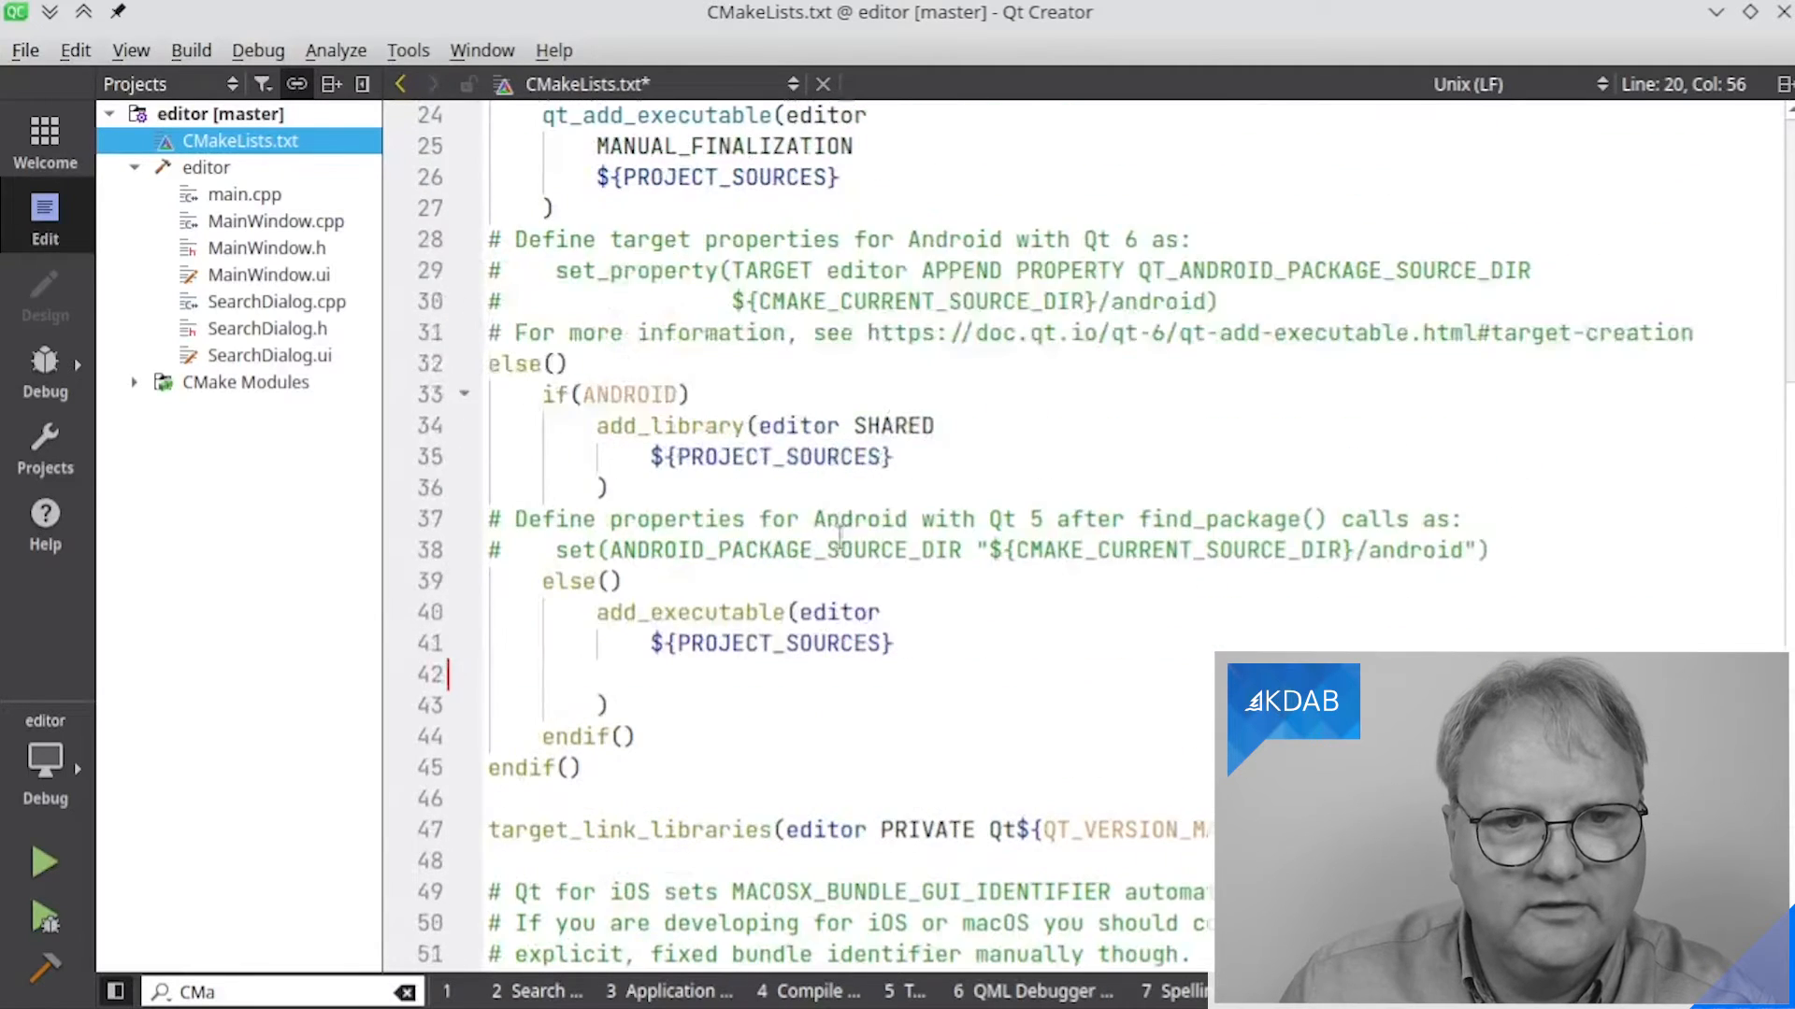
pyautogui.scroll(3, 840, 537)
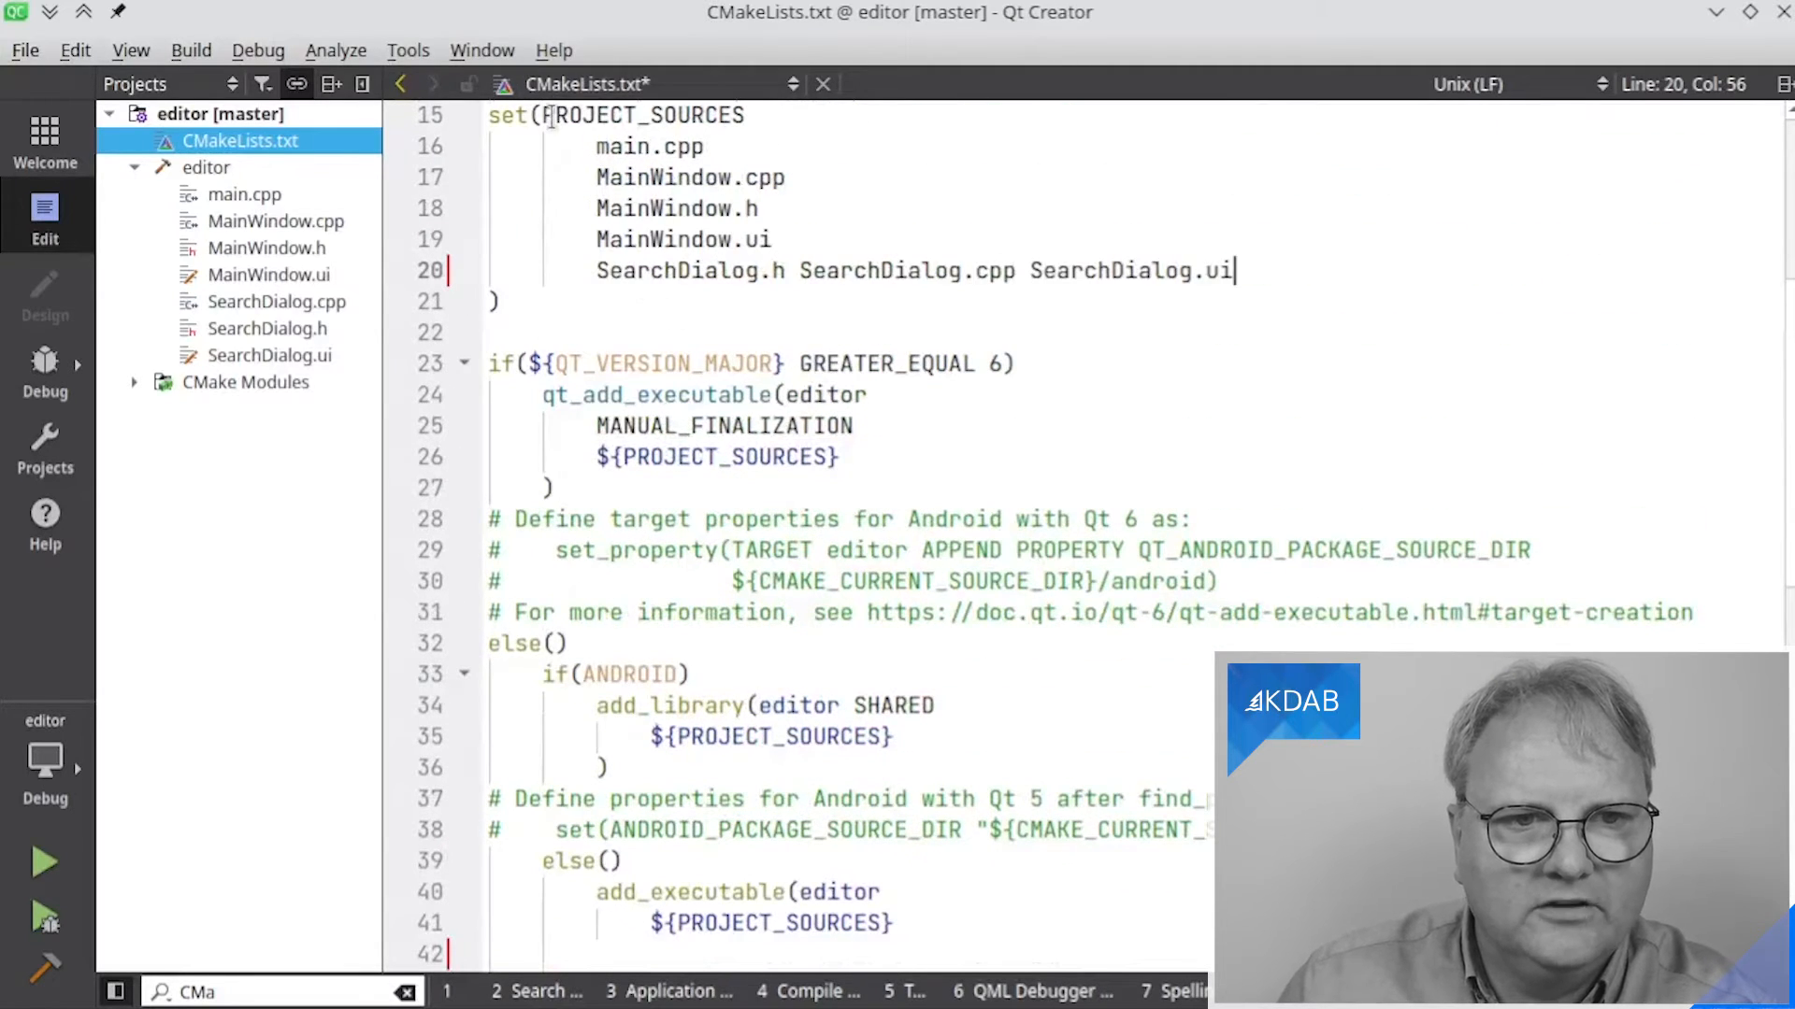
pyautogui.moveTo(546, 115); pyautogui.dragTo(746, 118)
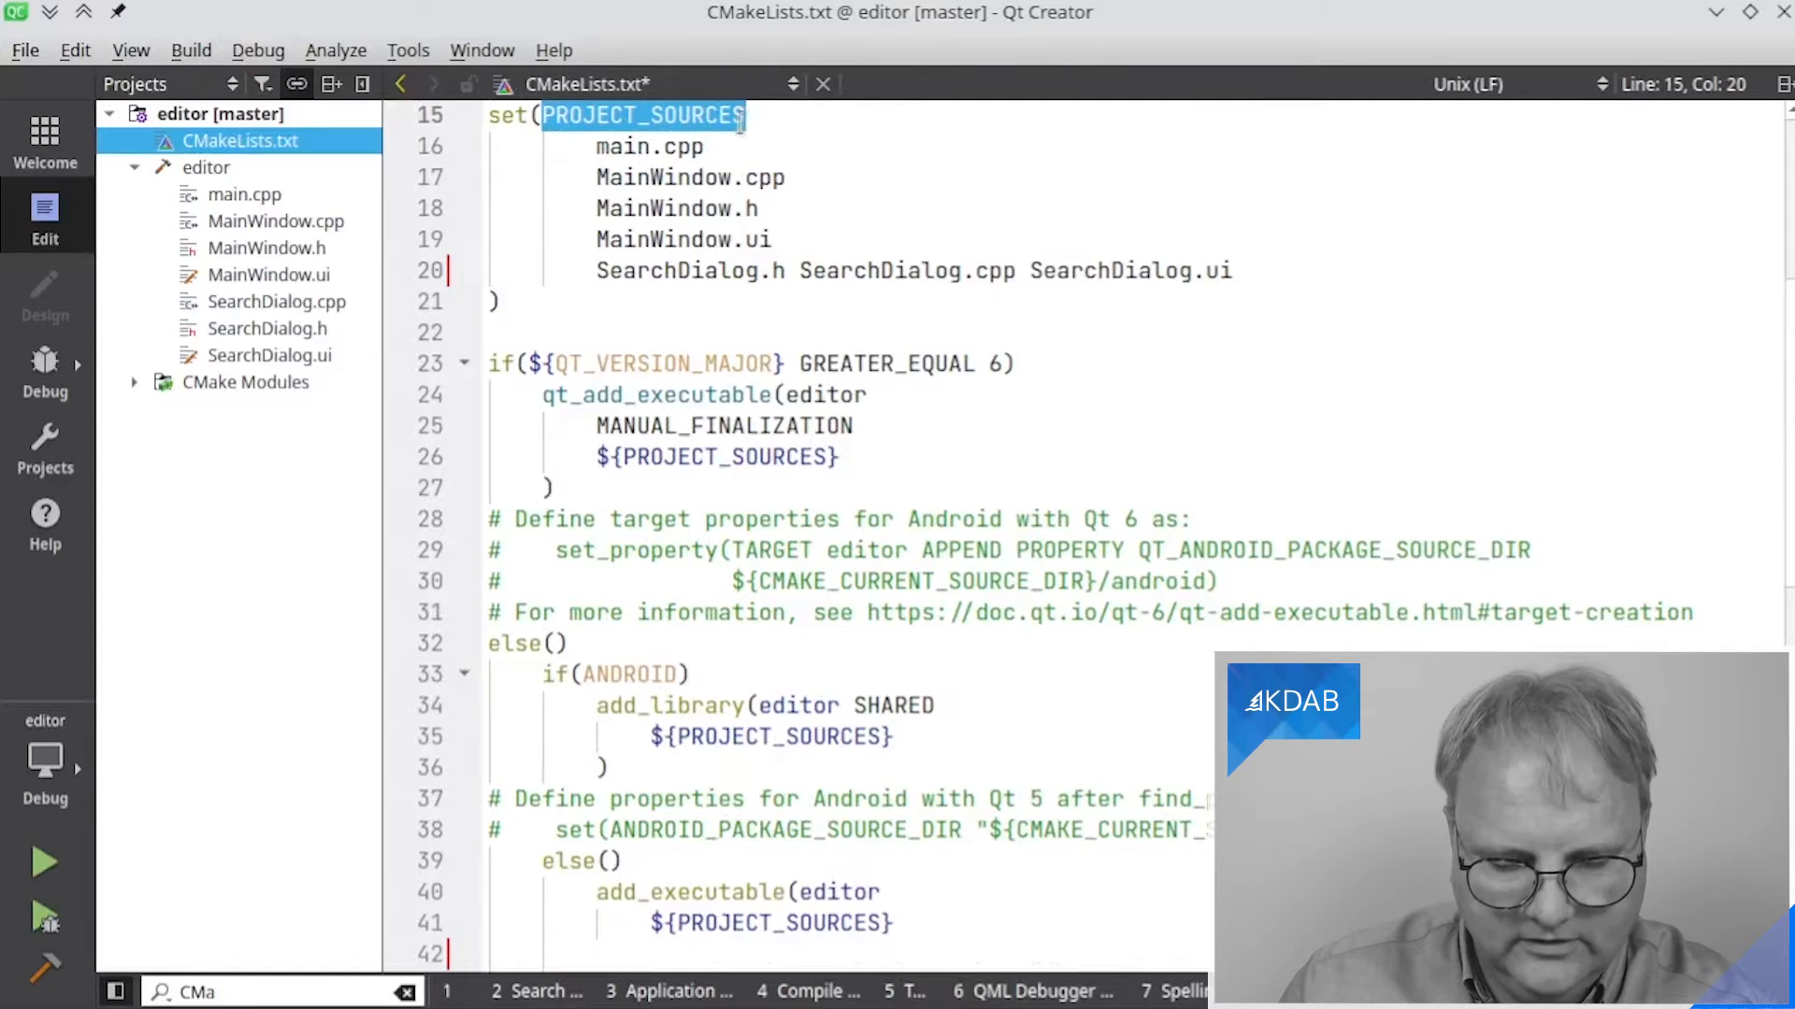
pyautogui.hotkey('ctrl', 'f')
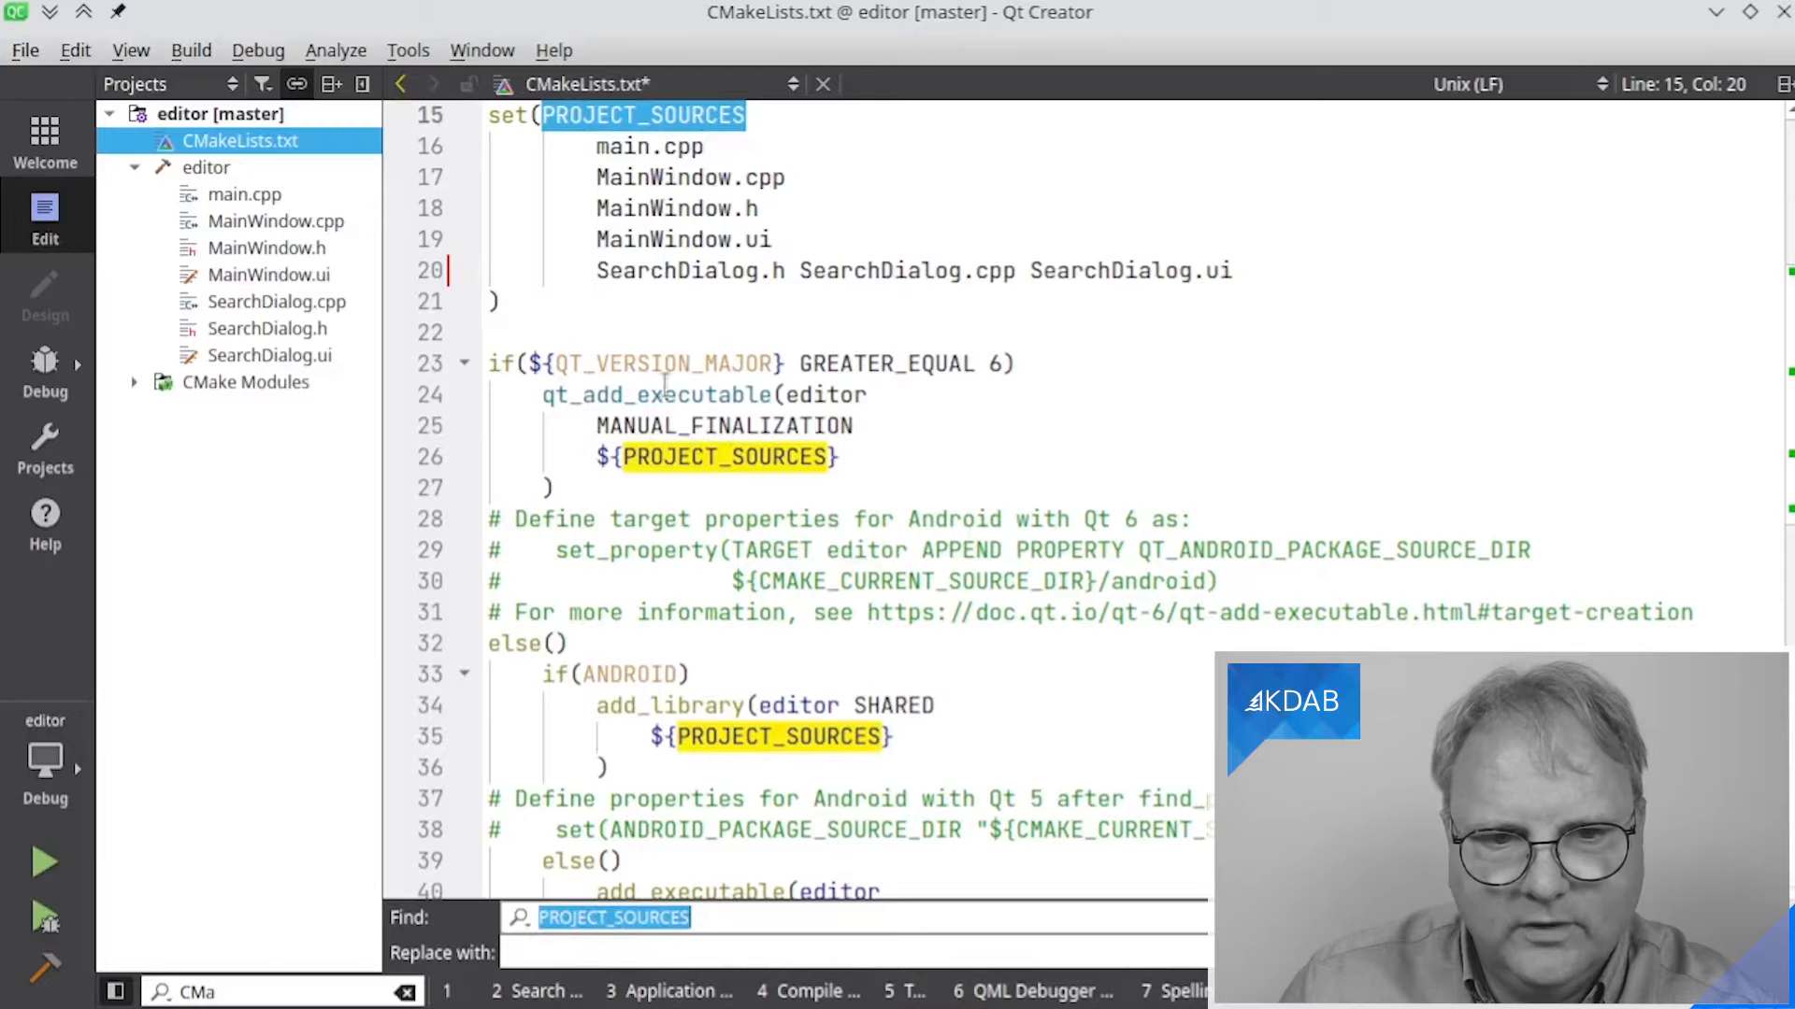
pyautogui.scroll(-2, 844, 870)
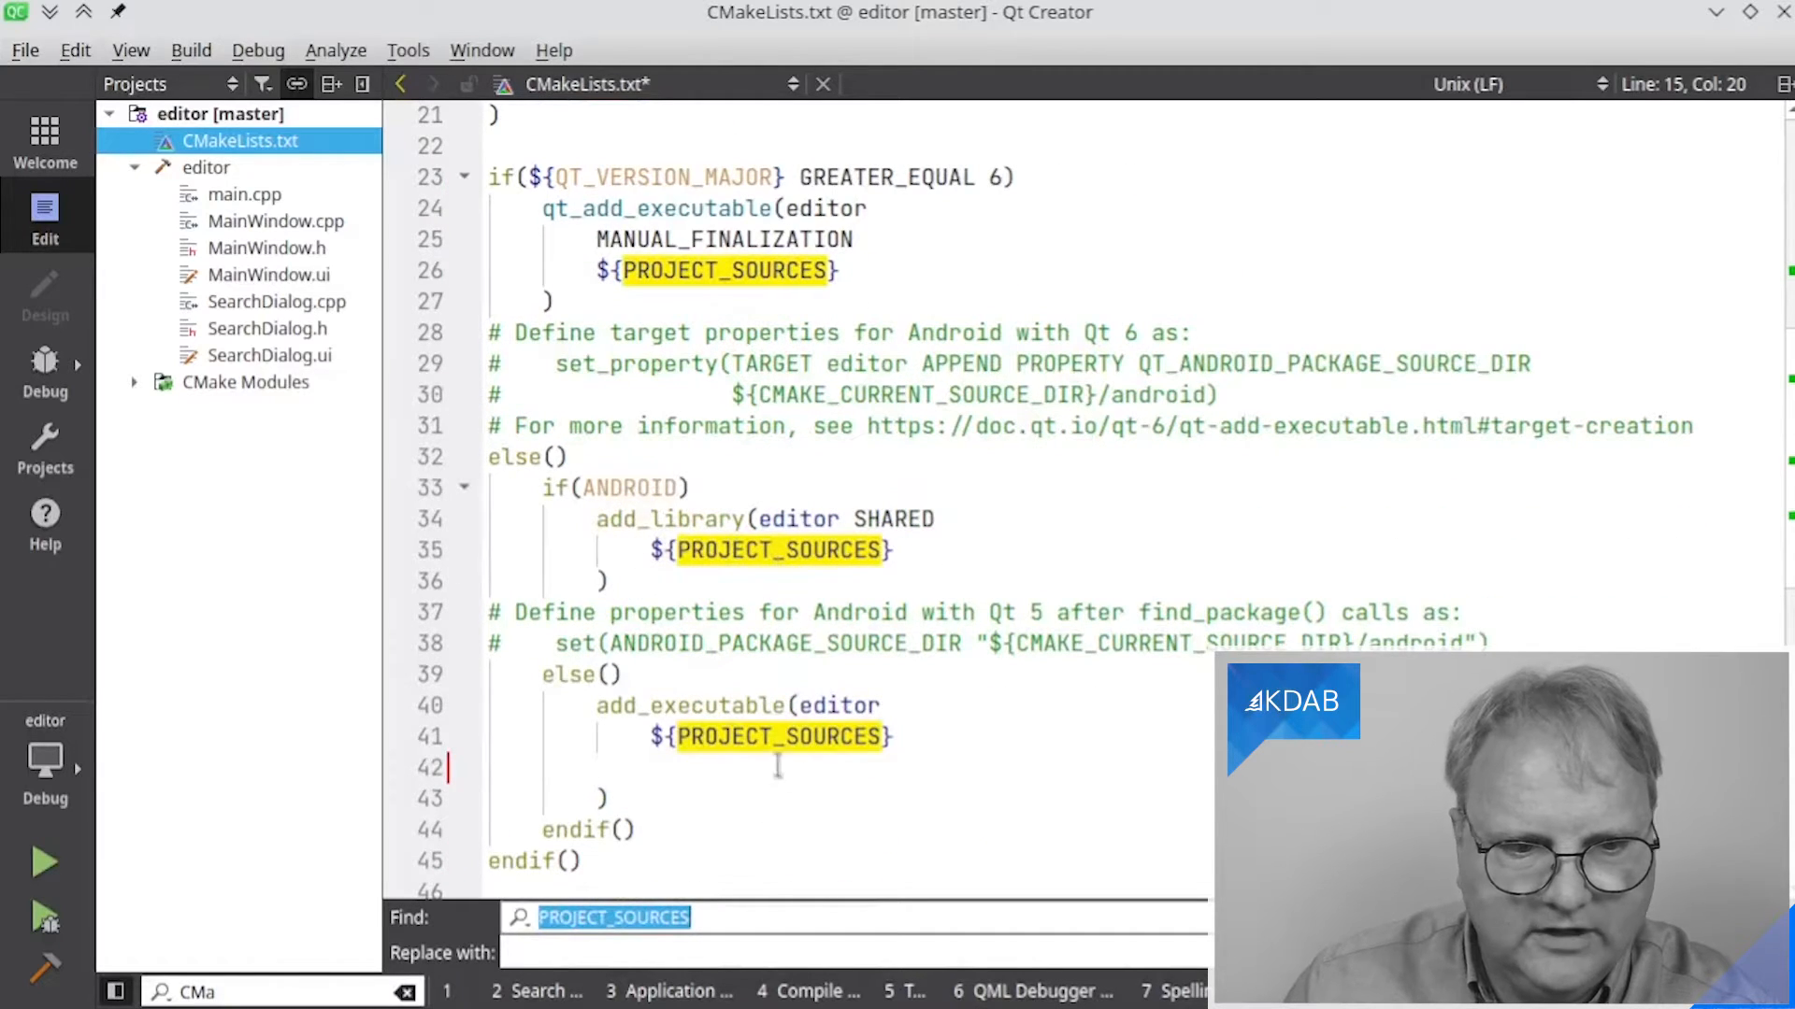
pyautogui.scroll(-2, 680, 719)
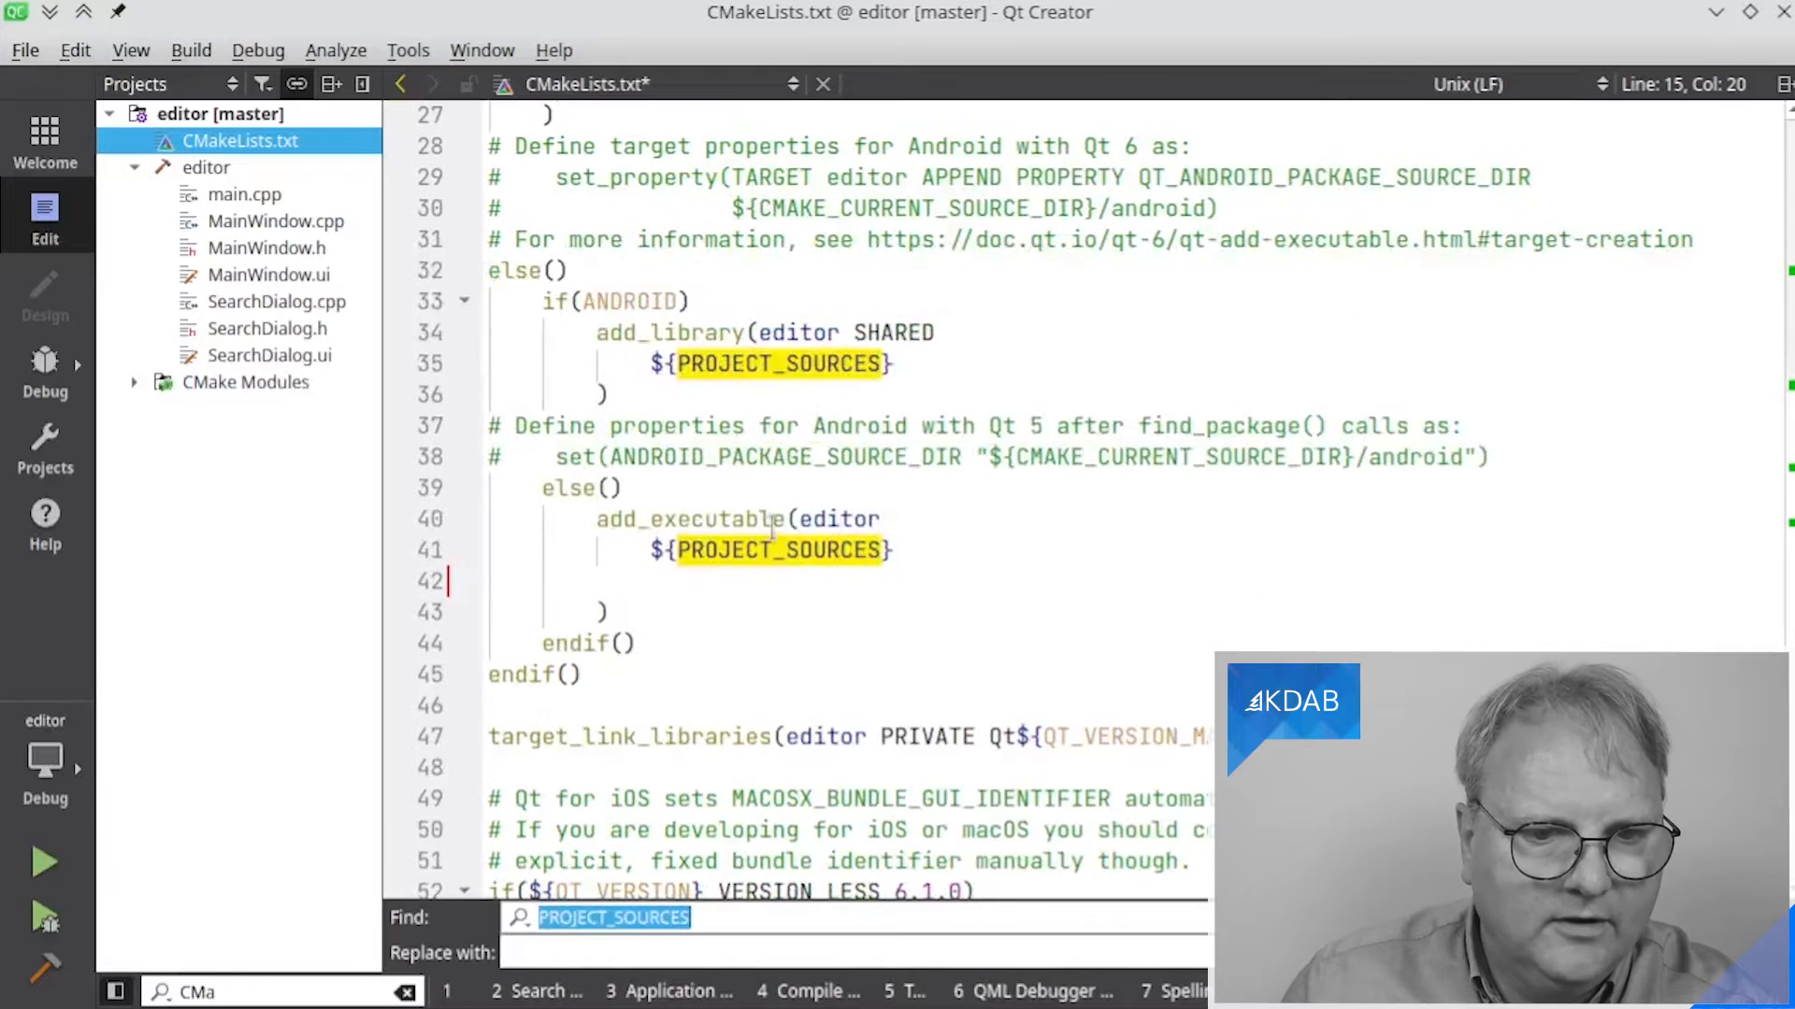
pyautogui.press('Escape')
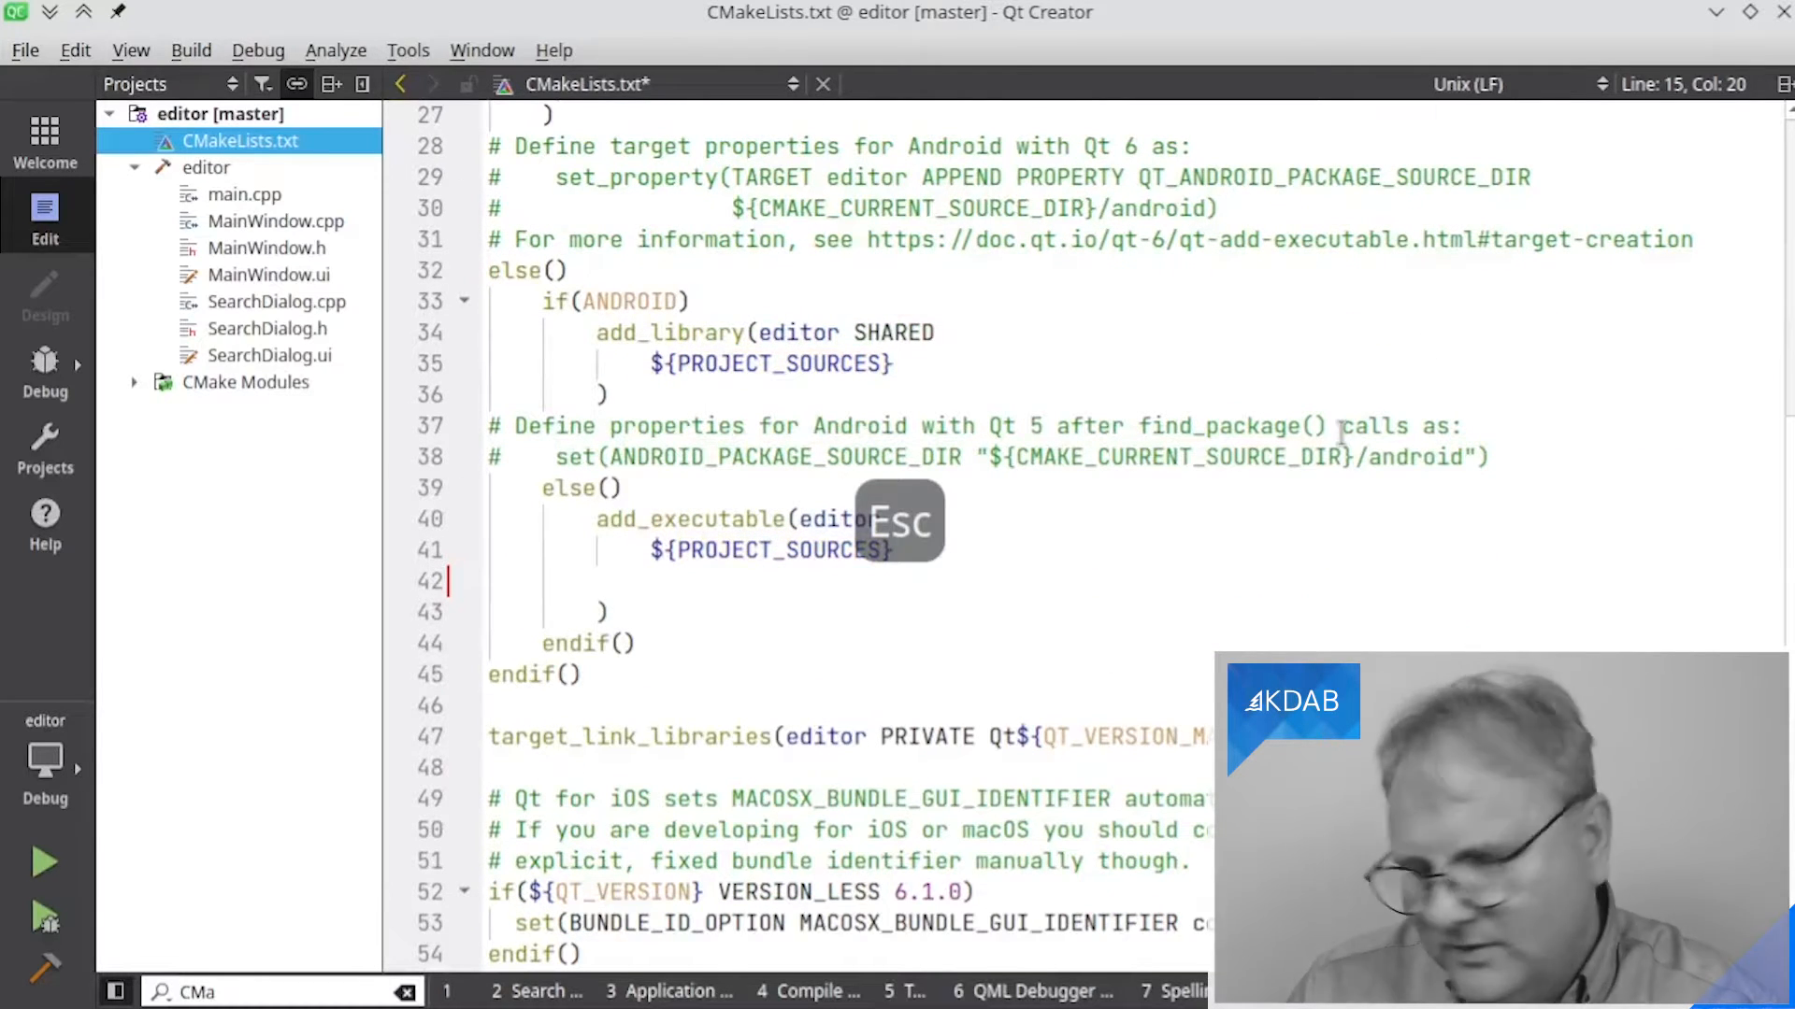
pyautogui.hotkey('ctrl', 's')
# Examine the generated SearchDialog source and header files and return to the SearchDialog form
pyautogui.hotkey('ctrl', 'Tab')
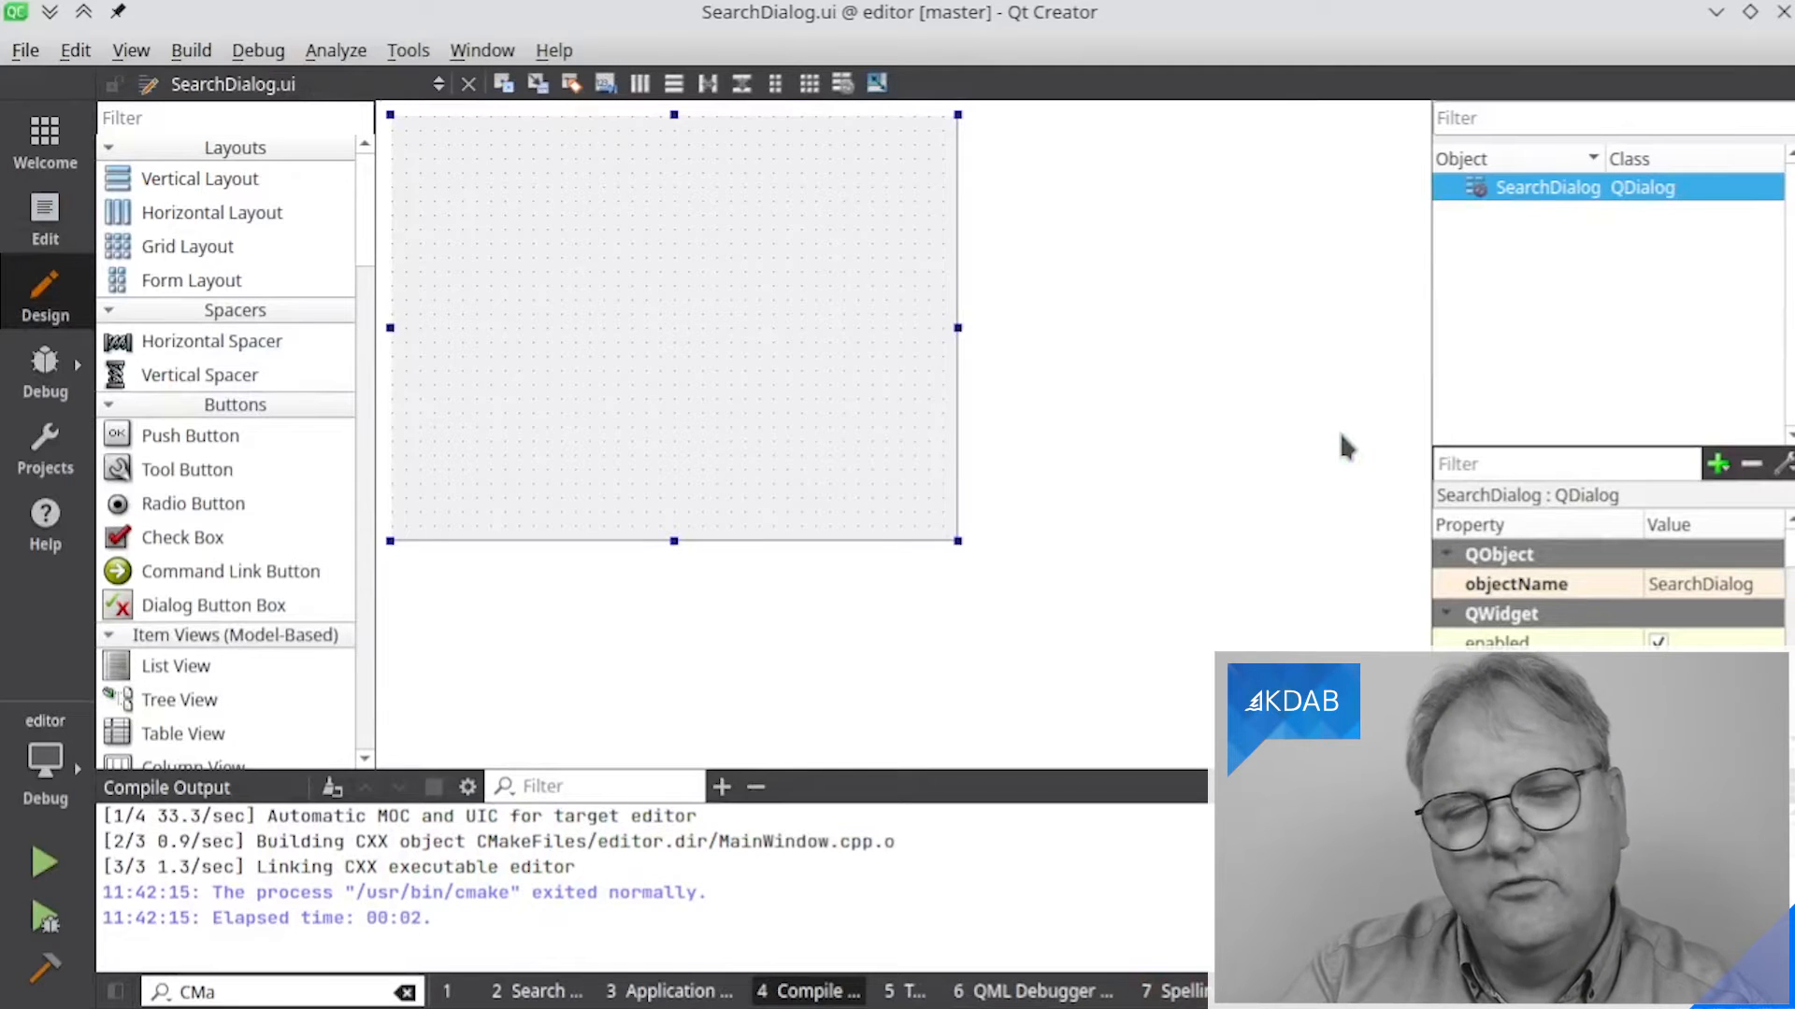
pyautogui.hotkey('shift', 'F4')
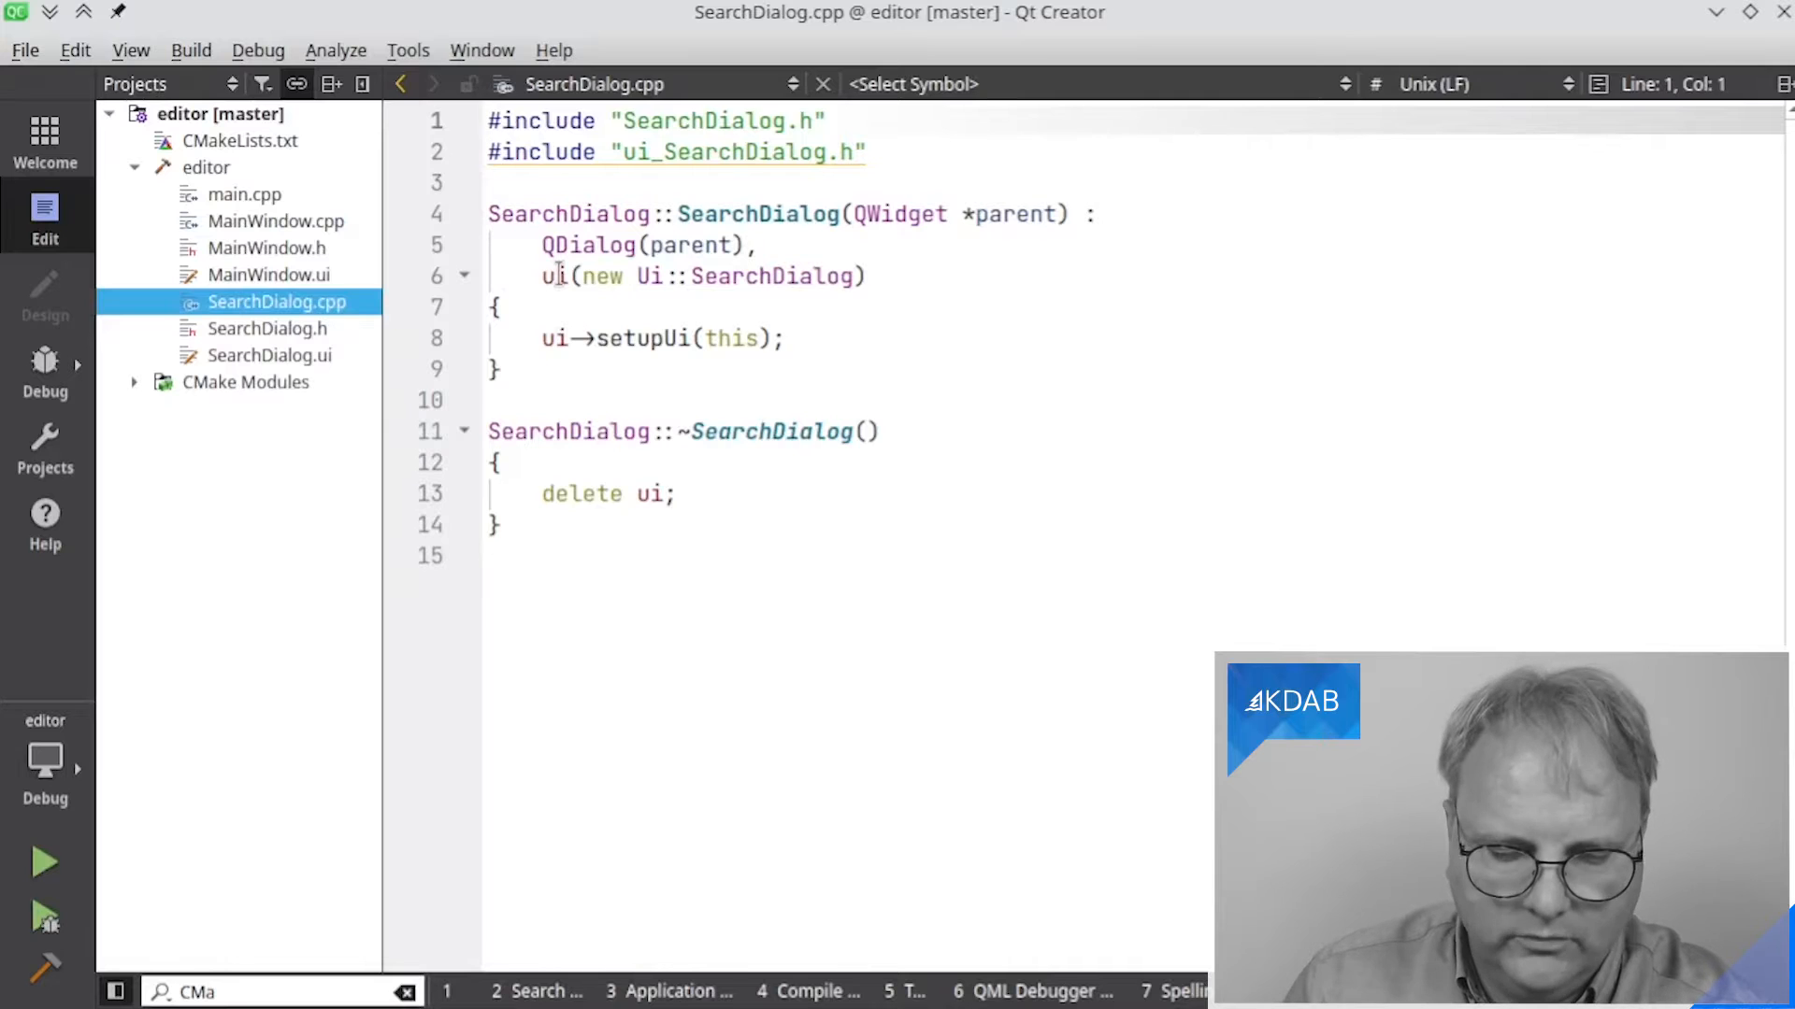
pyautogui.press('F4')
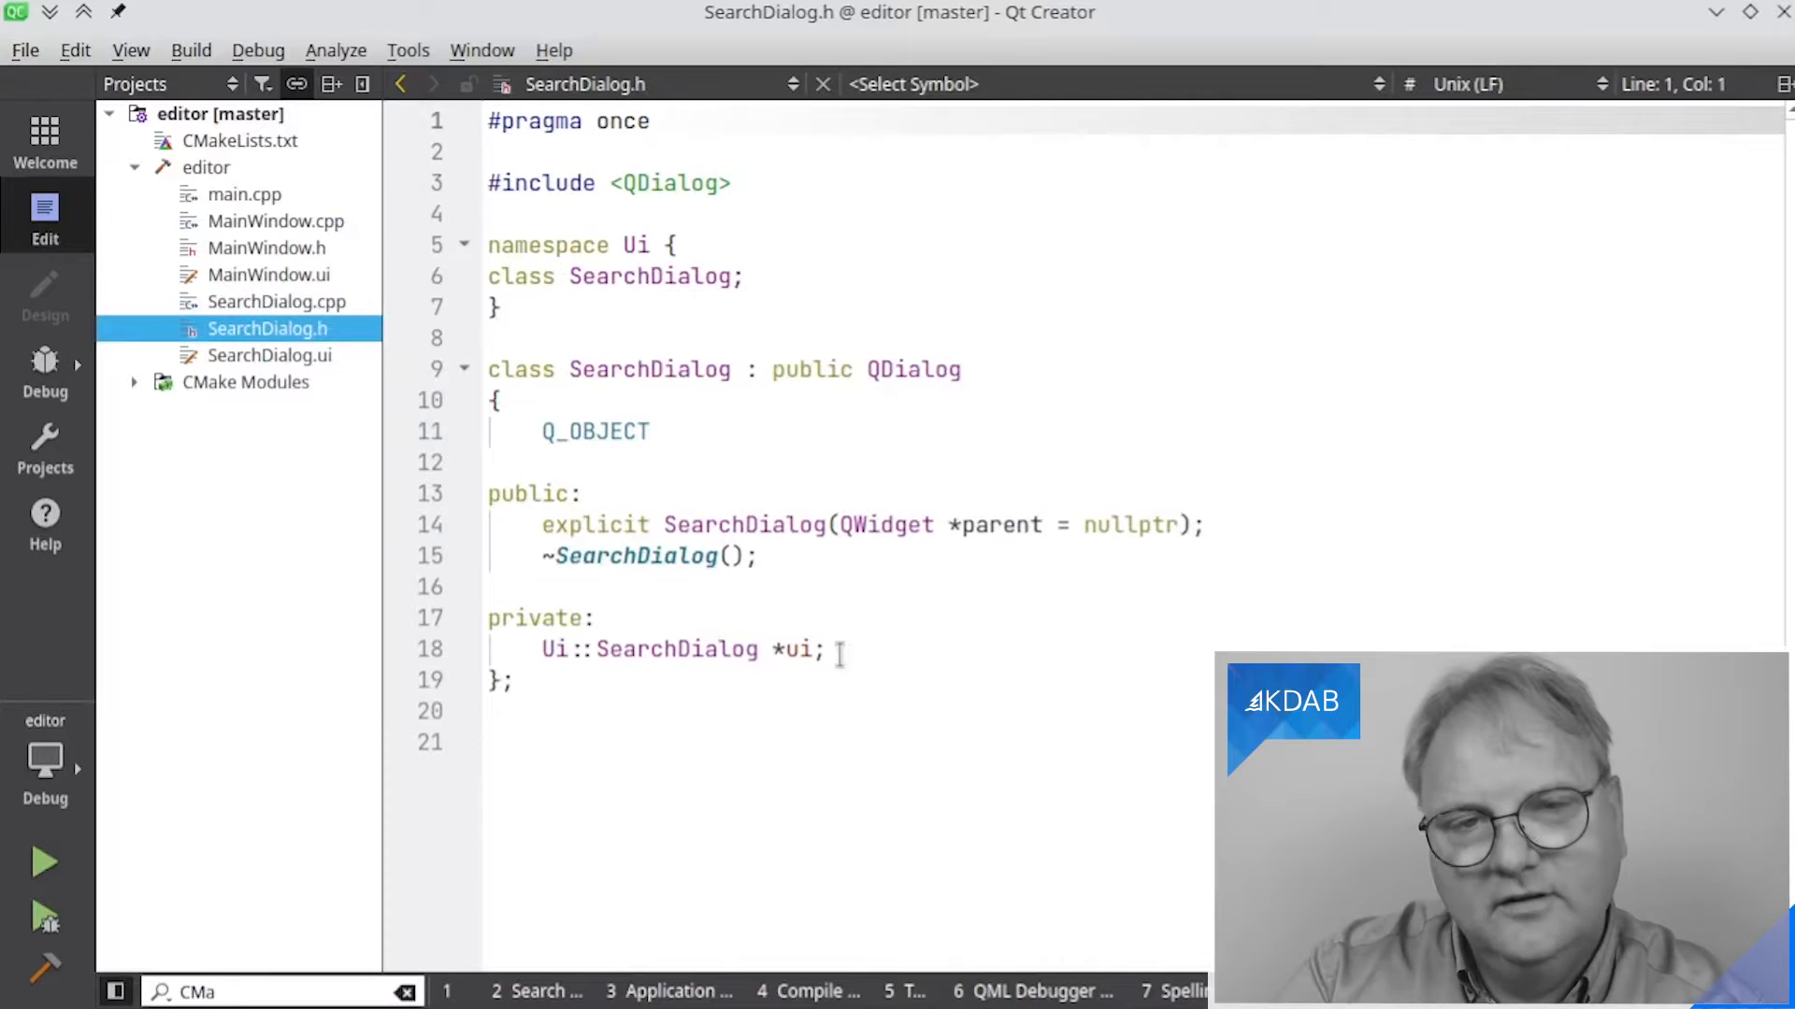
pyautogui.hotkey('shift', 'F4')
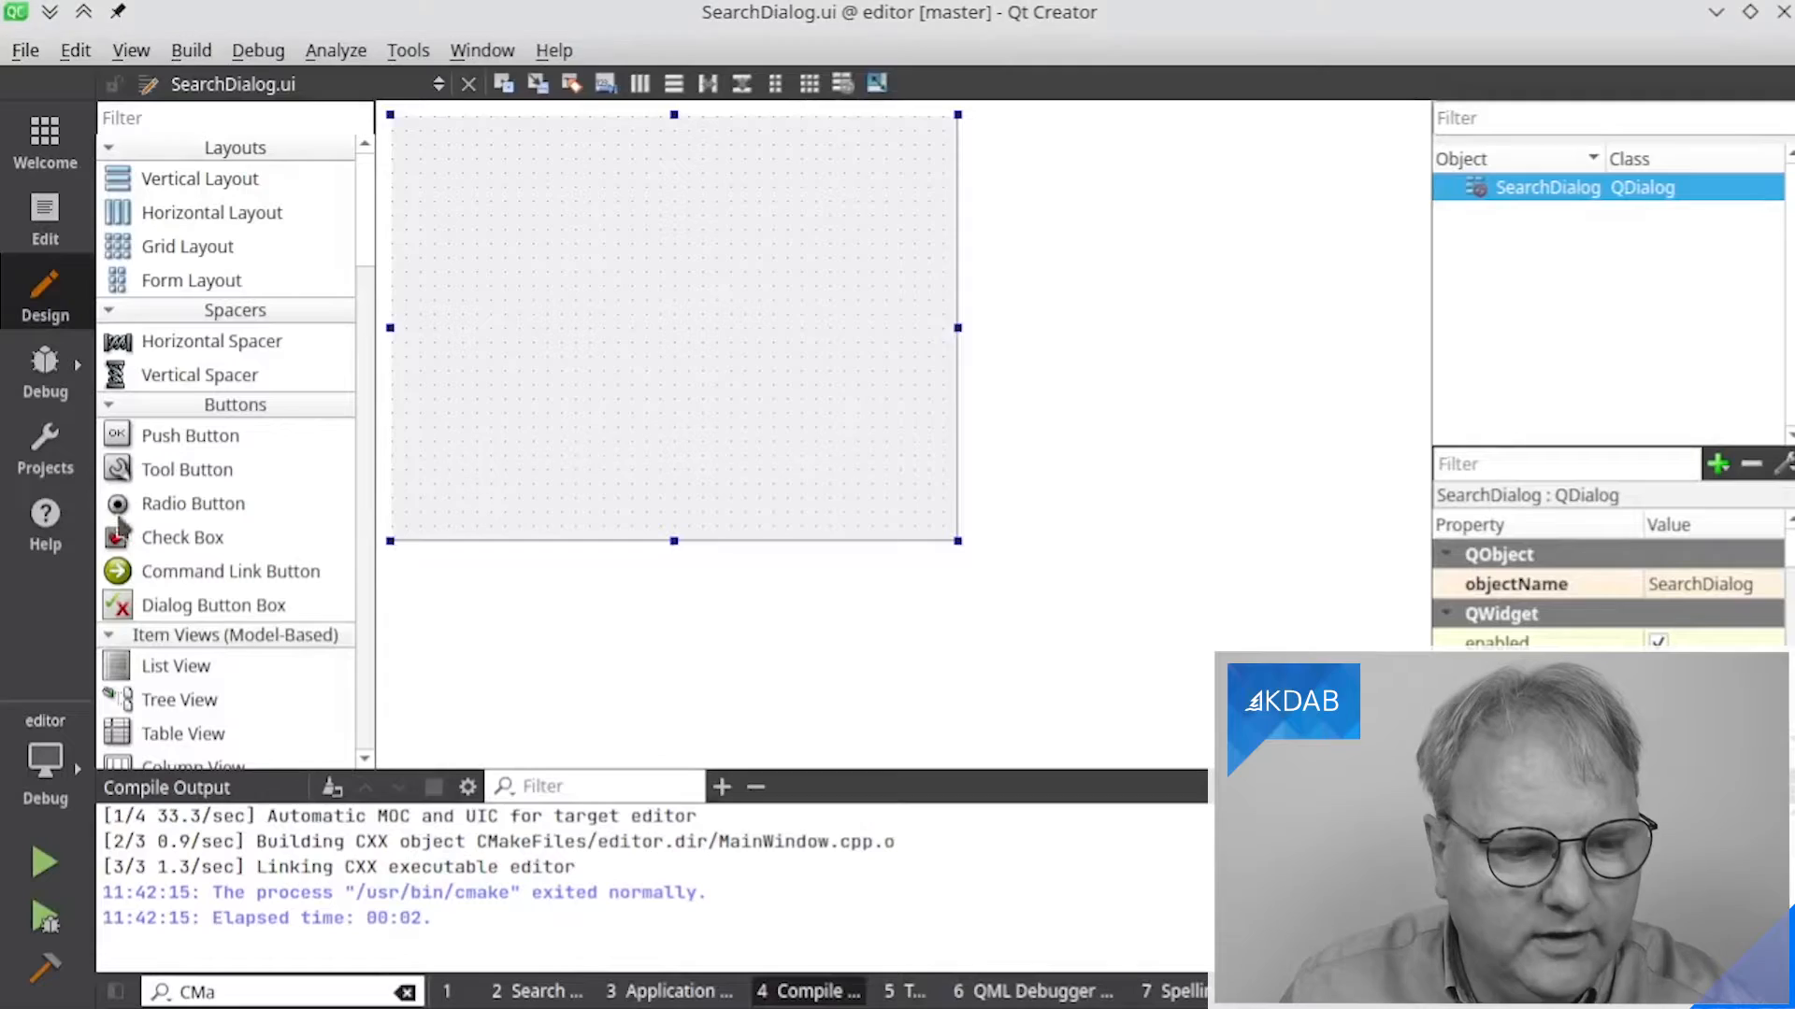
# Add a Label to the upper-left corner of the dialog form and set its text to "Search"
pyautogui.press('Escape')
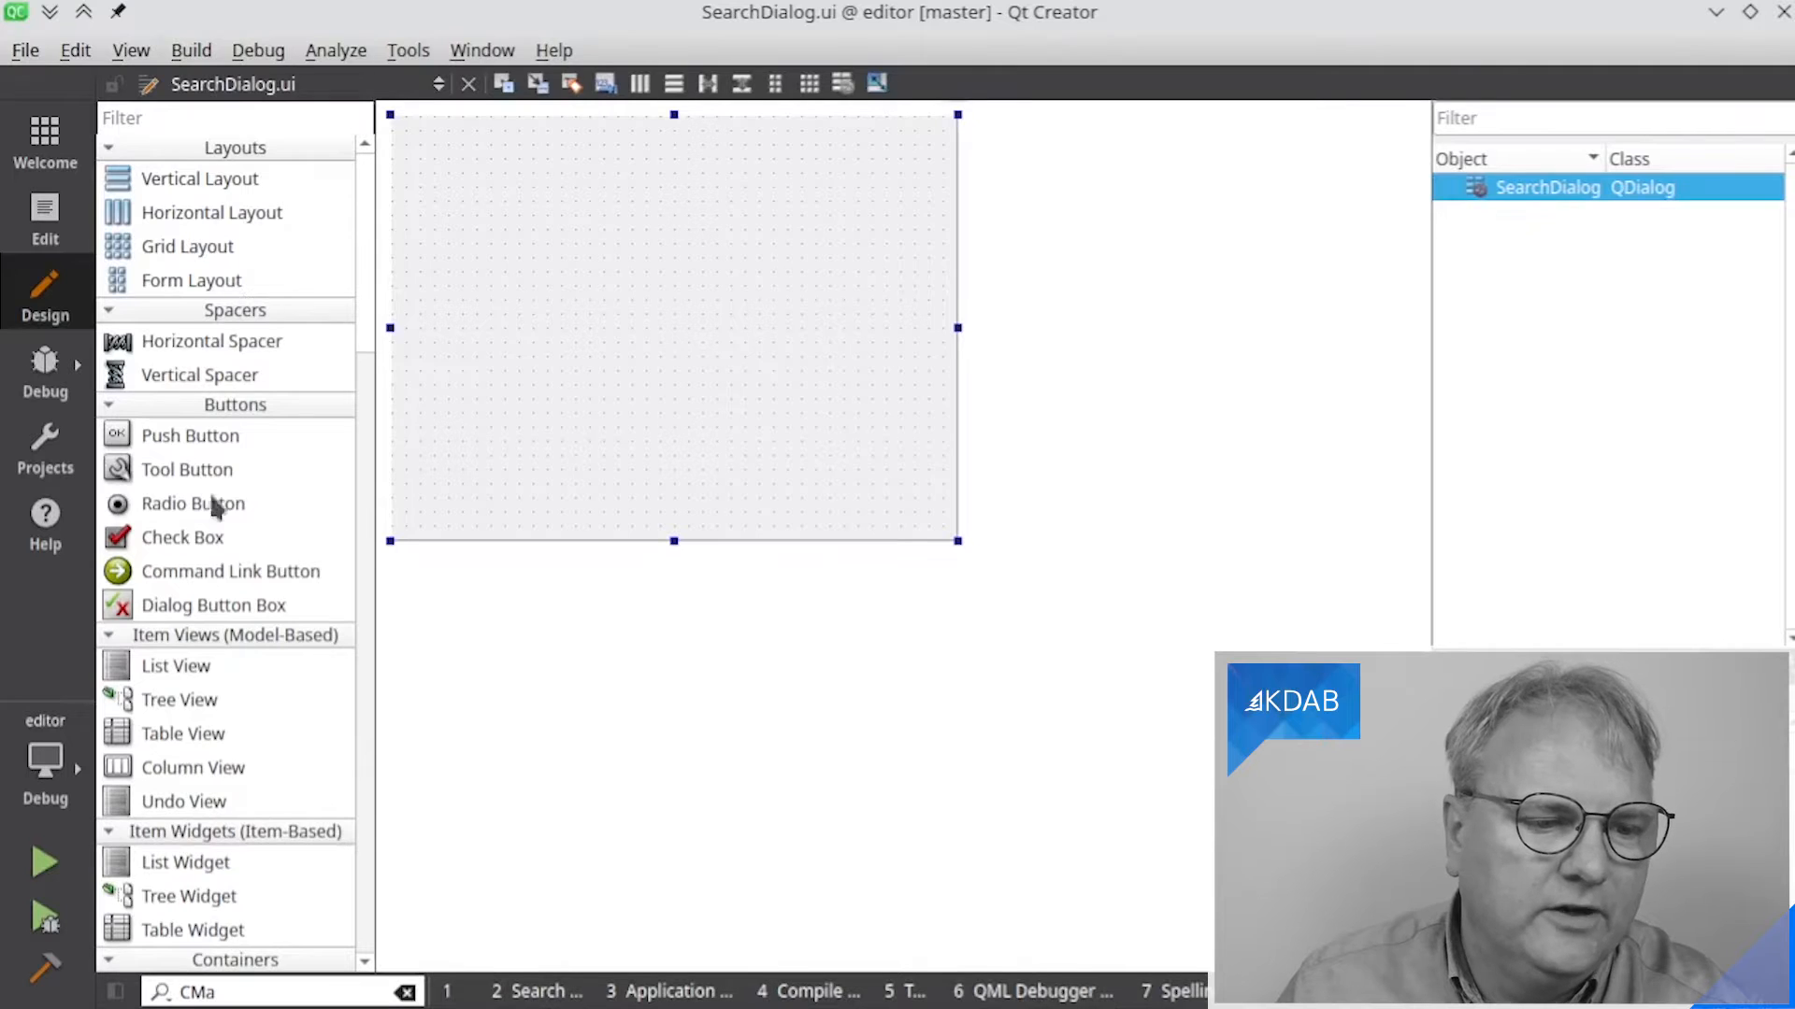
pyautogui.scroll(-4, 210, 544)
pyautogui.scroll(-8, 210, 542)
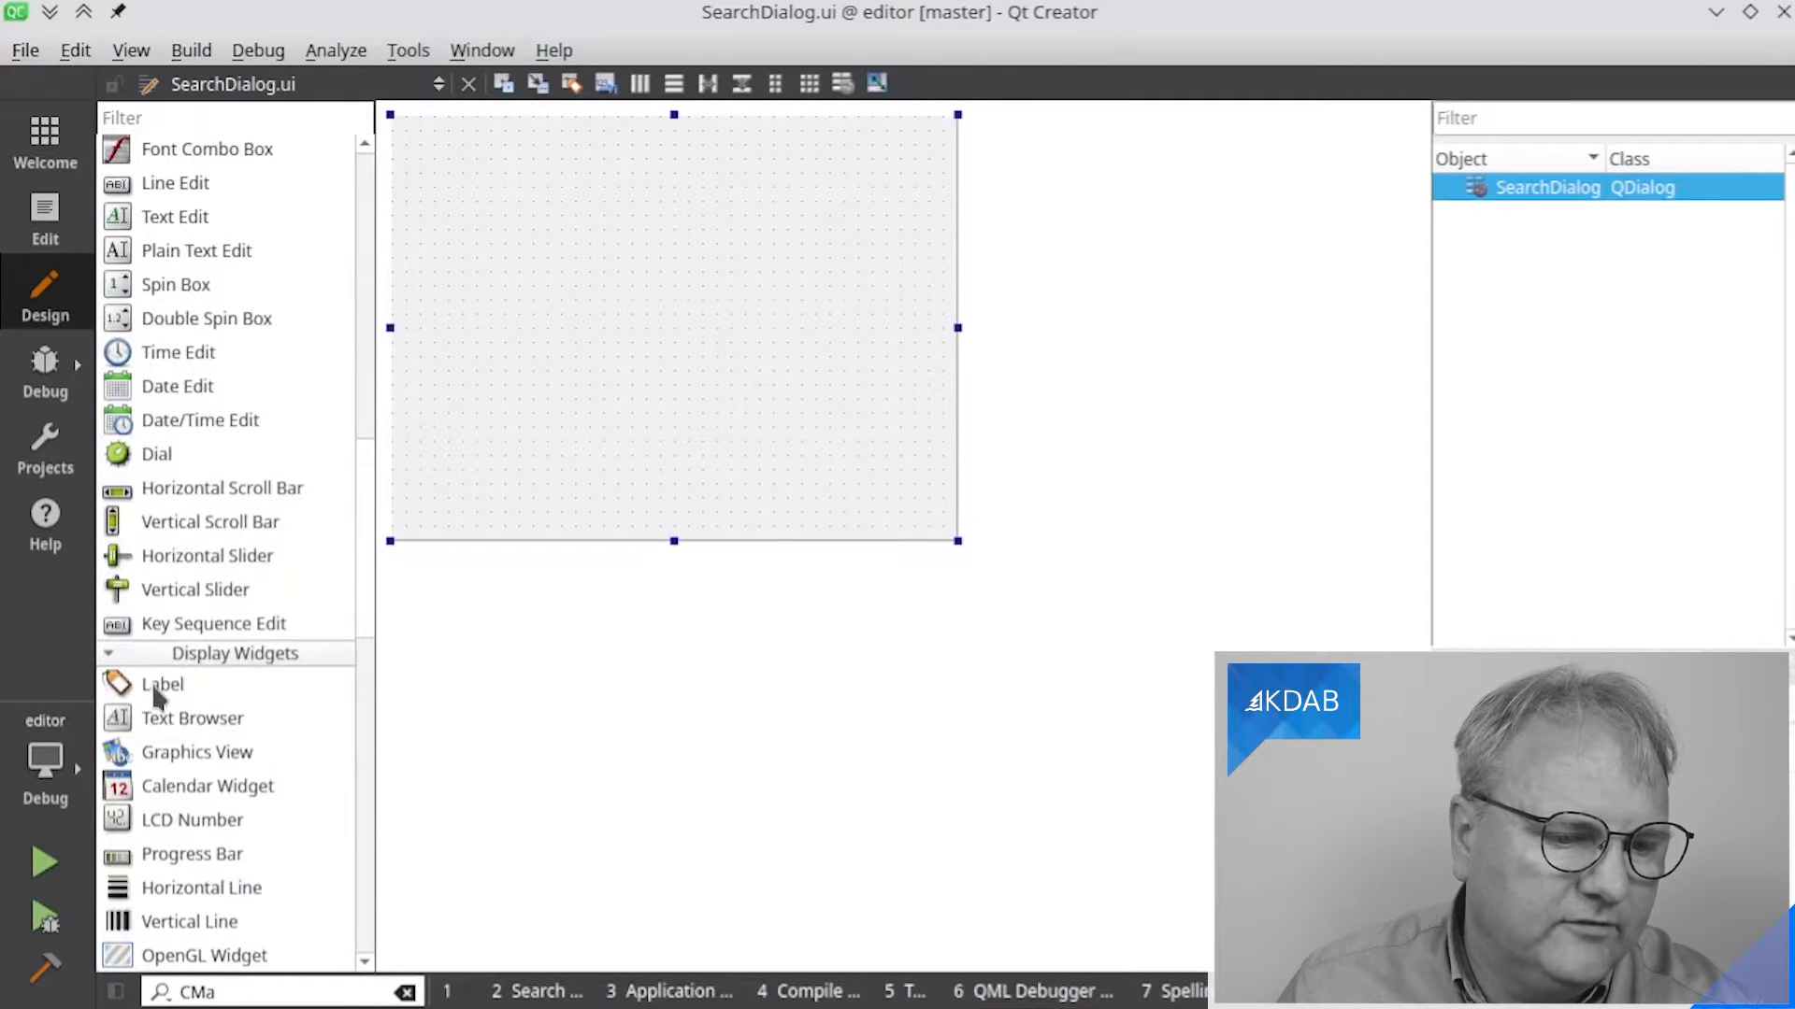
pyautogui.moveTo(151, 683); pyautogui.dragTo(434, 142)
pyautogui.doubleClick(471, 142)
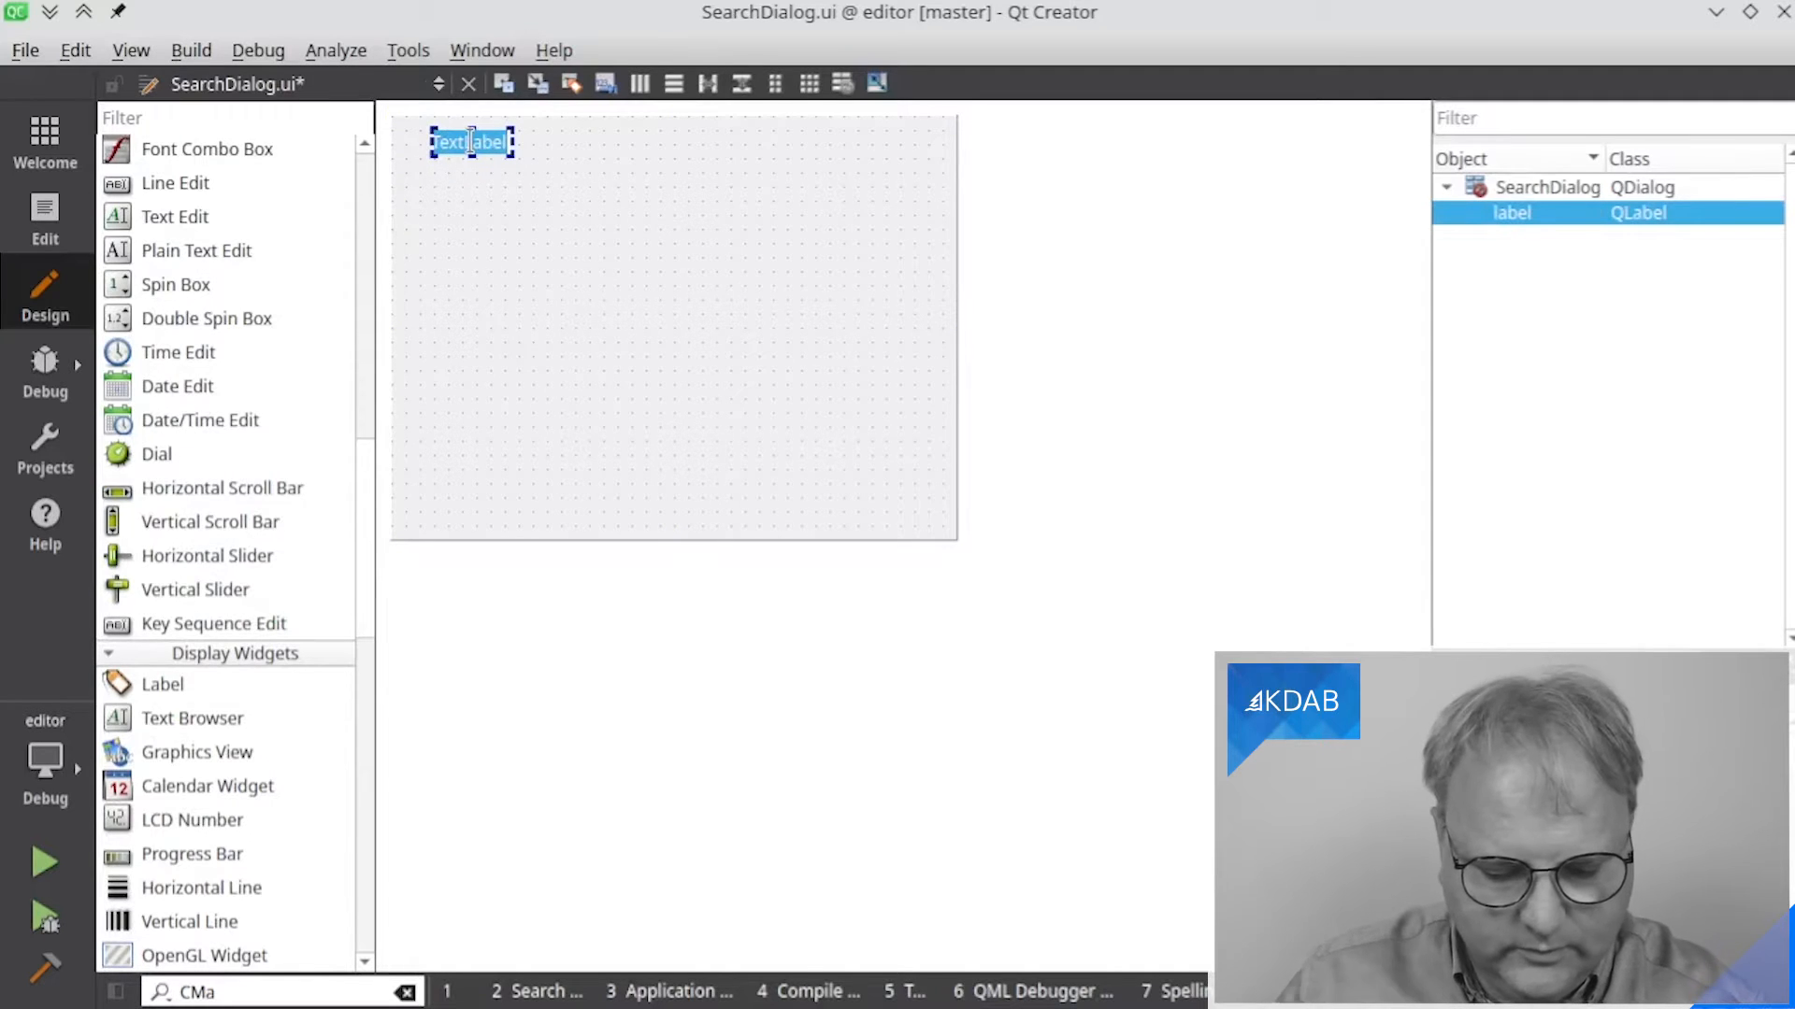
pyautogui.write('Search')
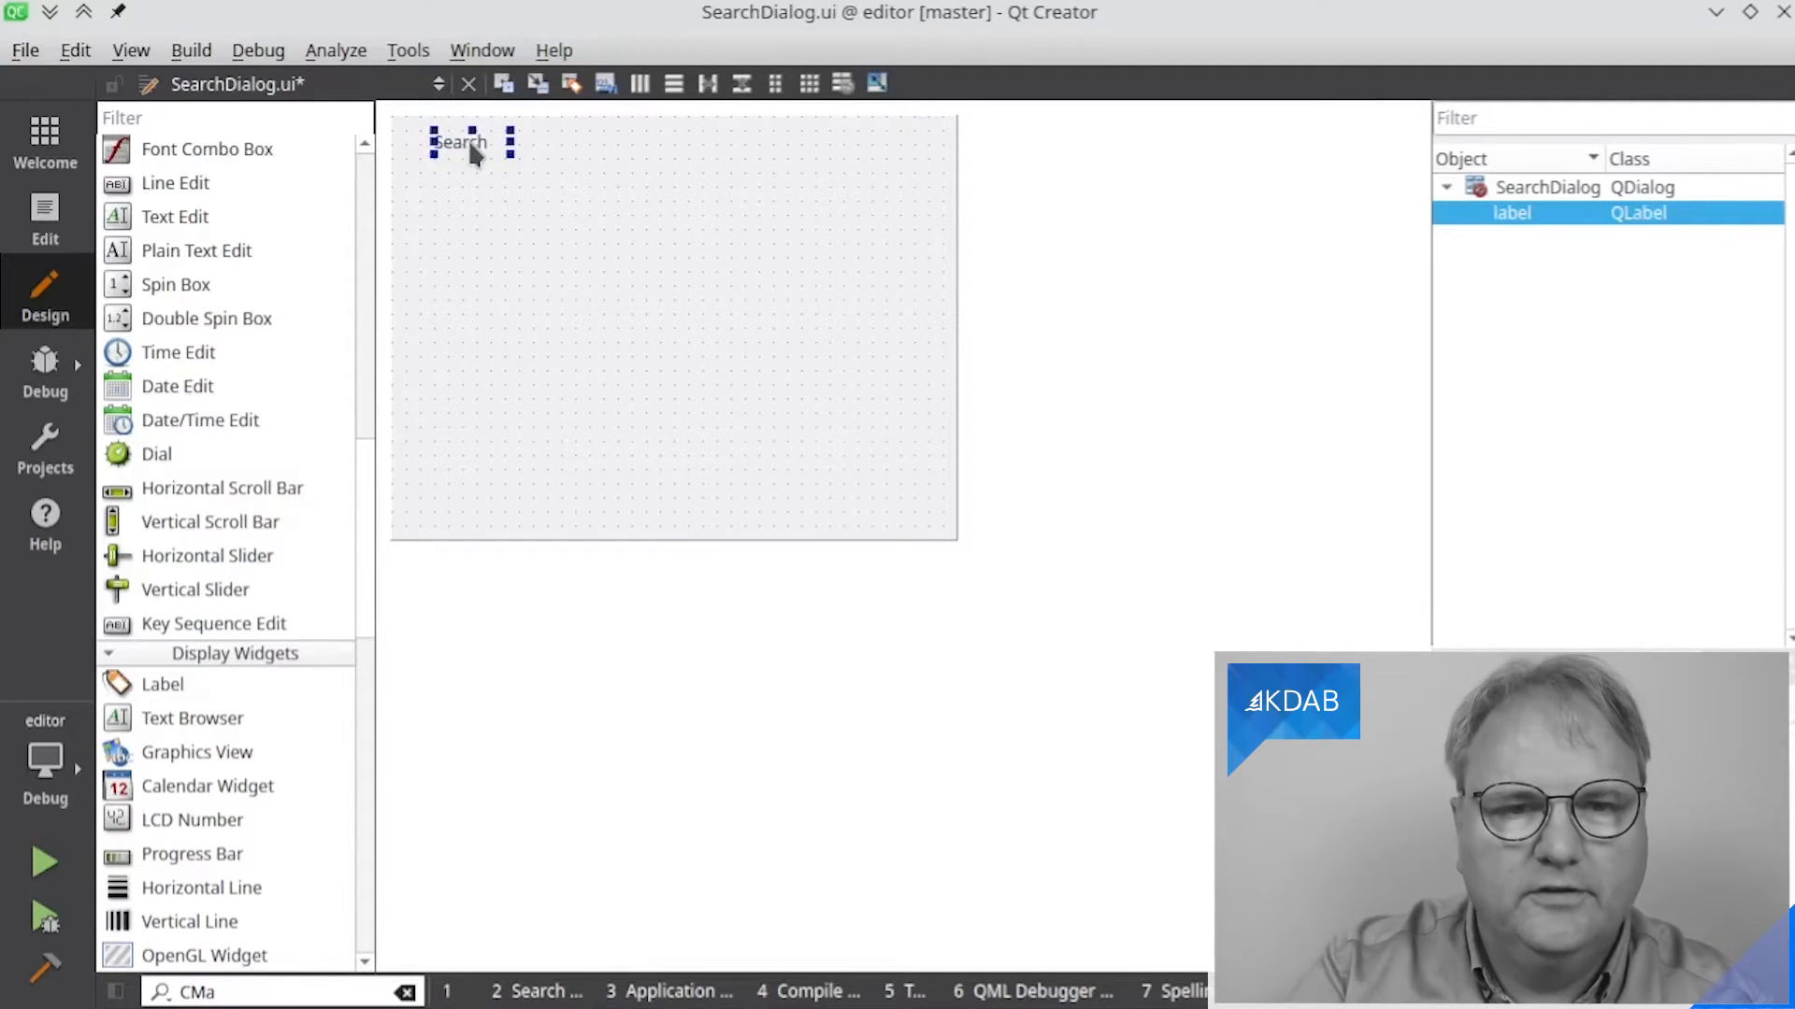
pyautogui.press('Return')
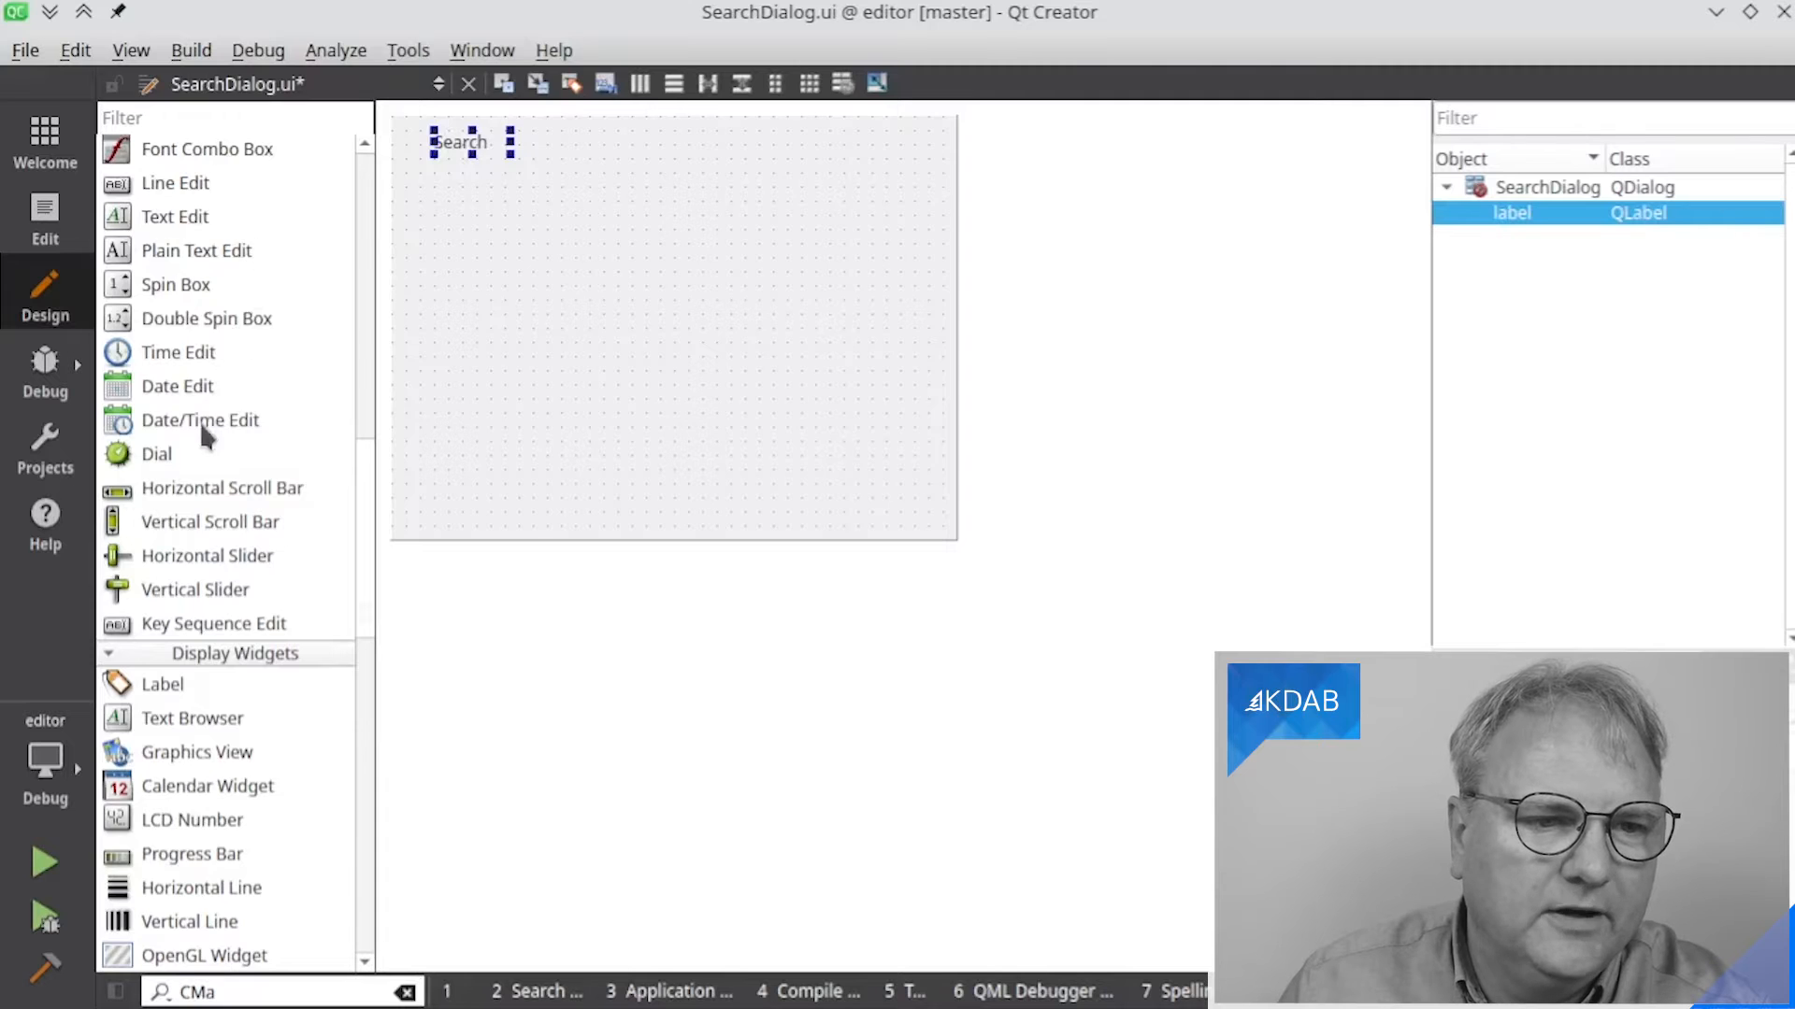
# Filter the available widgets by "line" and place a Line Edit just right of the Search label, at about X 90, Y 10
pyautogui.scroll(9, 200, 422)
pyautogui.scroll(-3, 200, 426)
pyautogui.scroll(4, 204, 433)
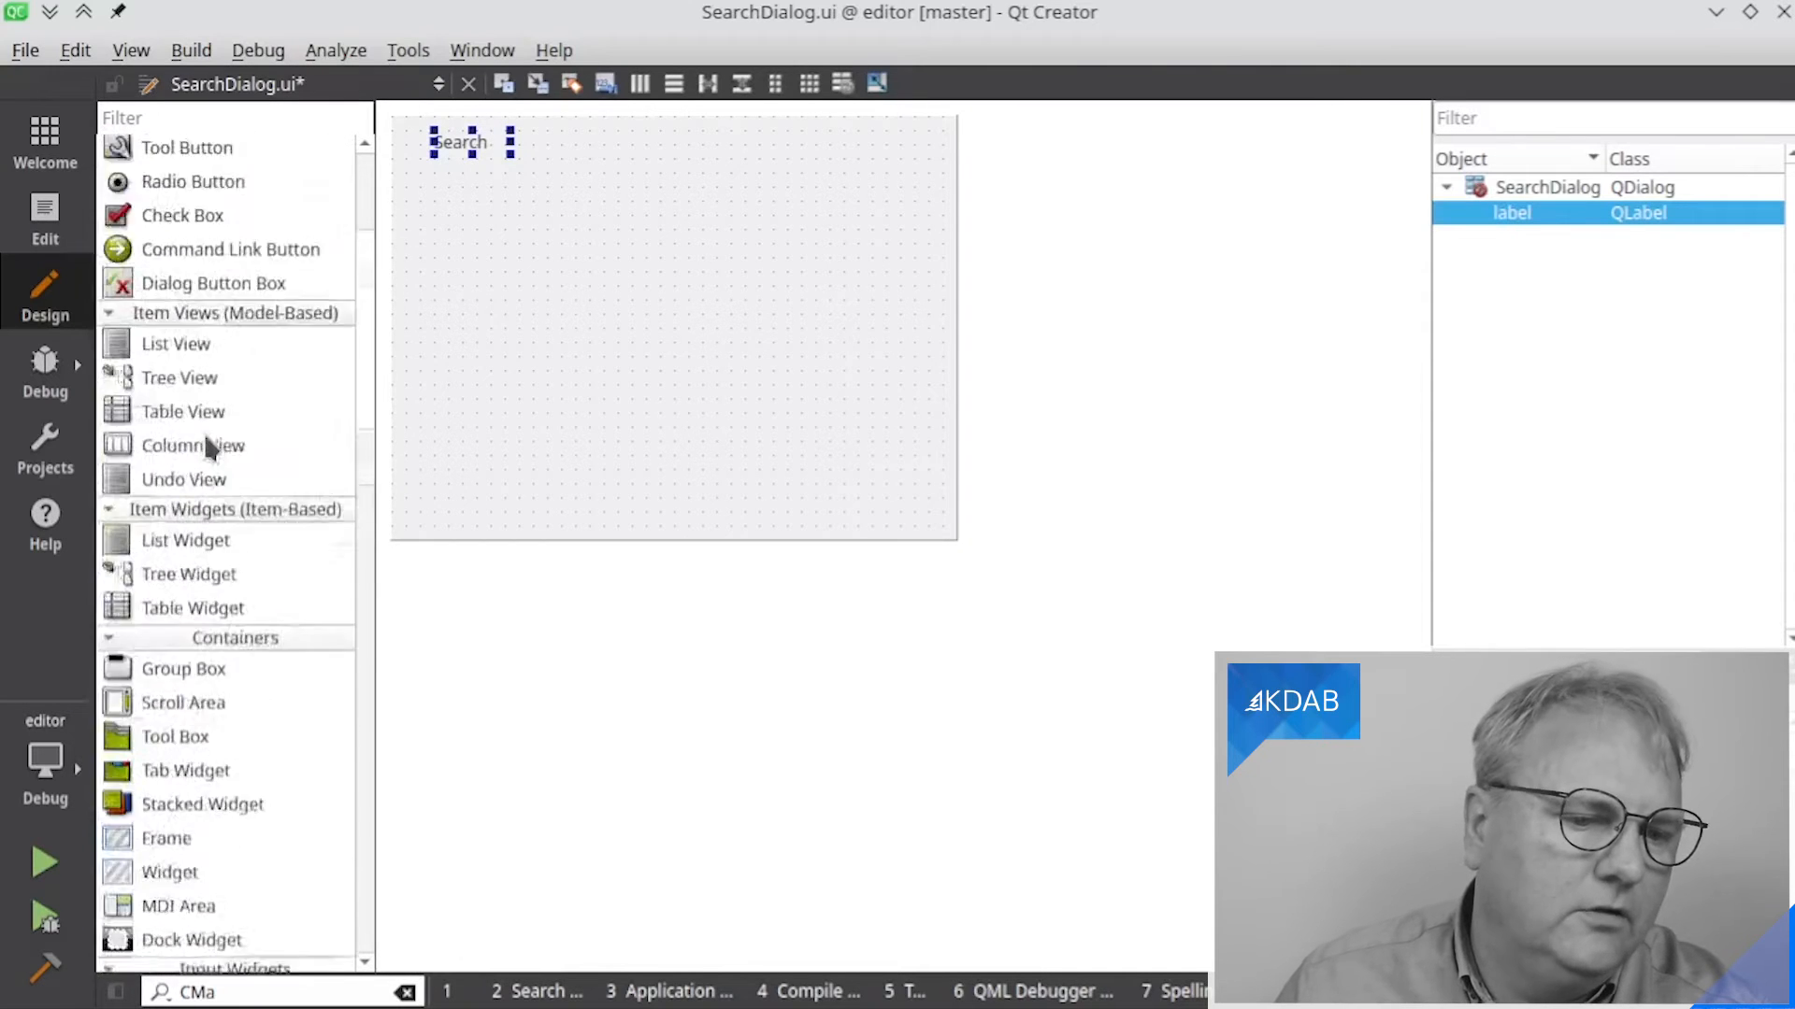
pyautogui.scroll(4, 205, 430)
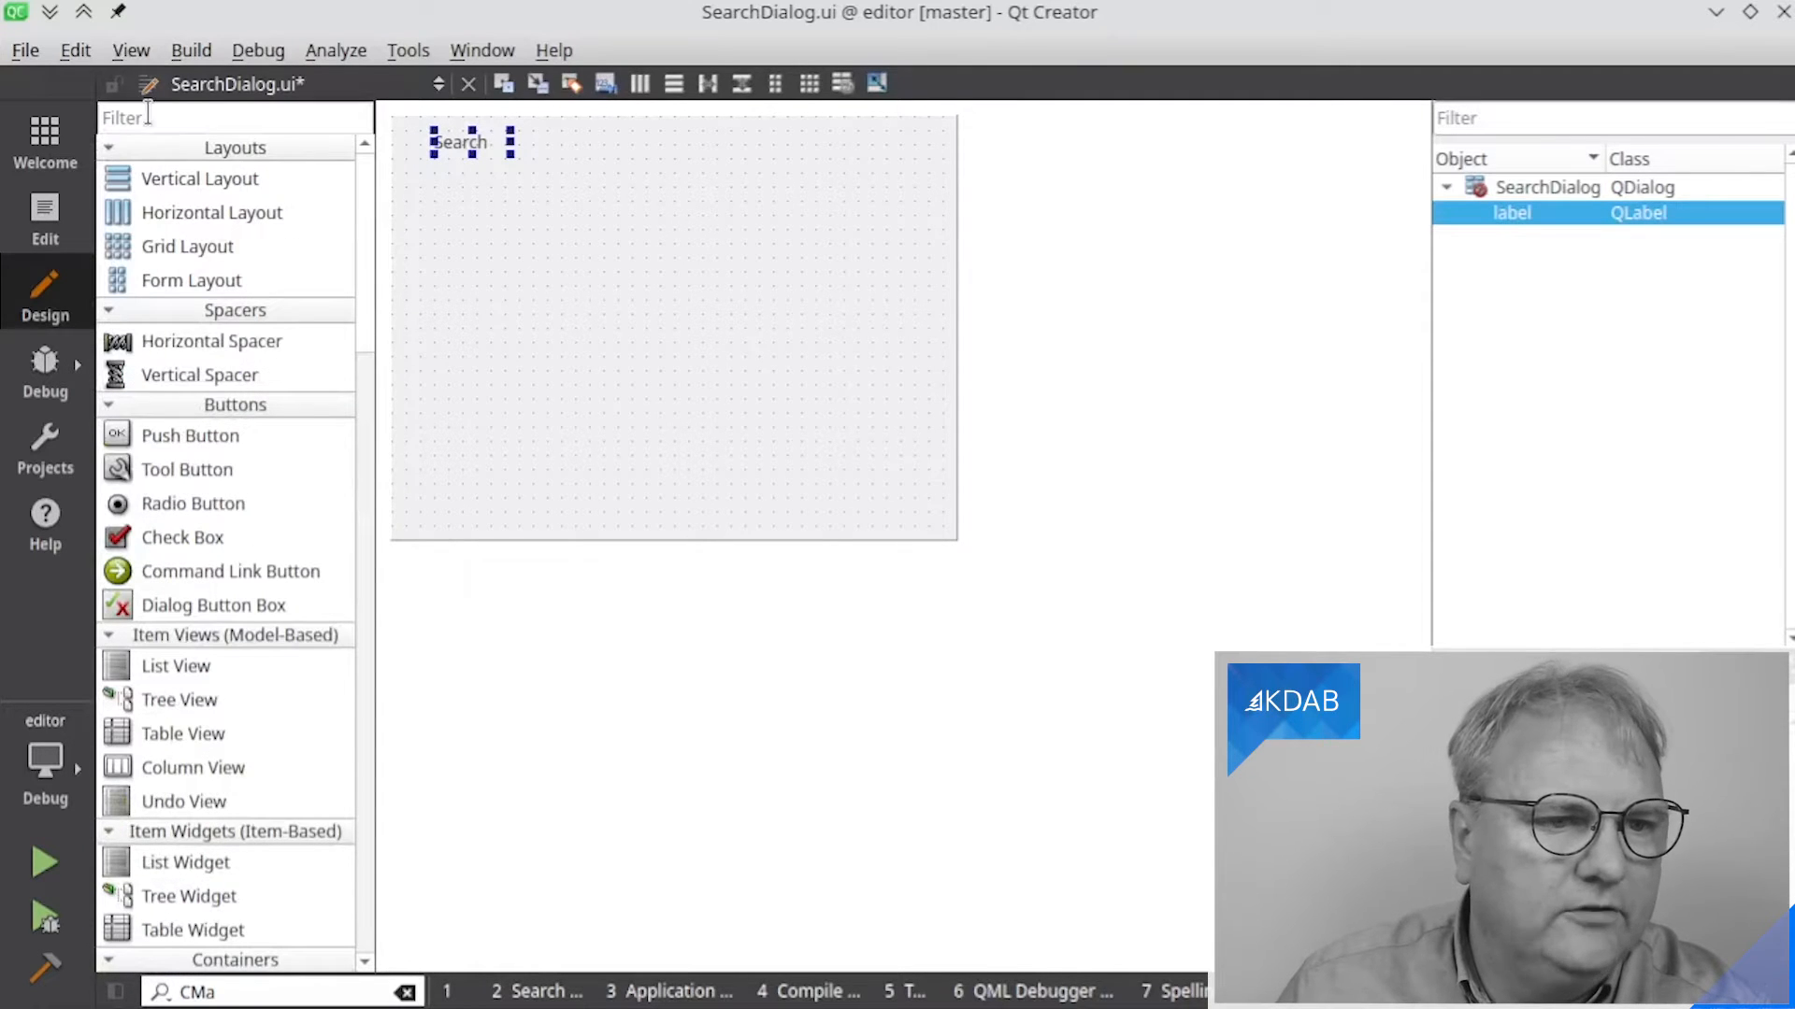
pyautogui.click(148, 114)
pyautogui.write('line')
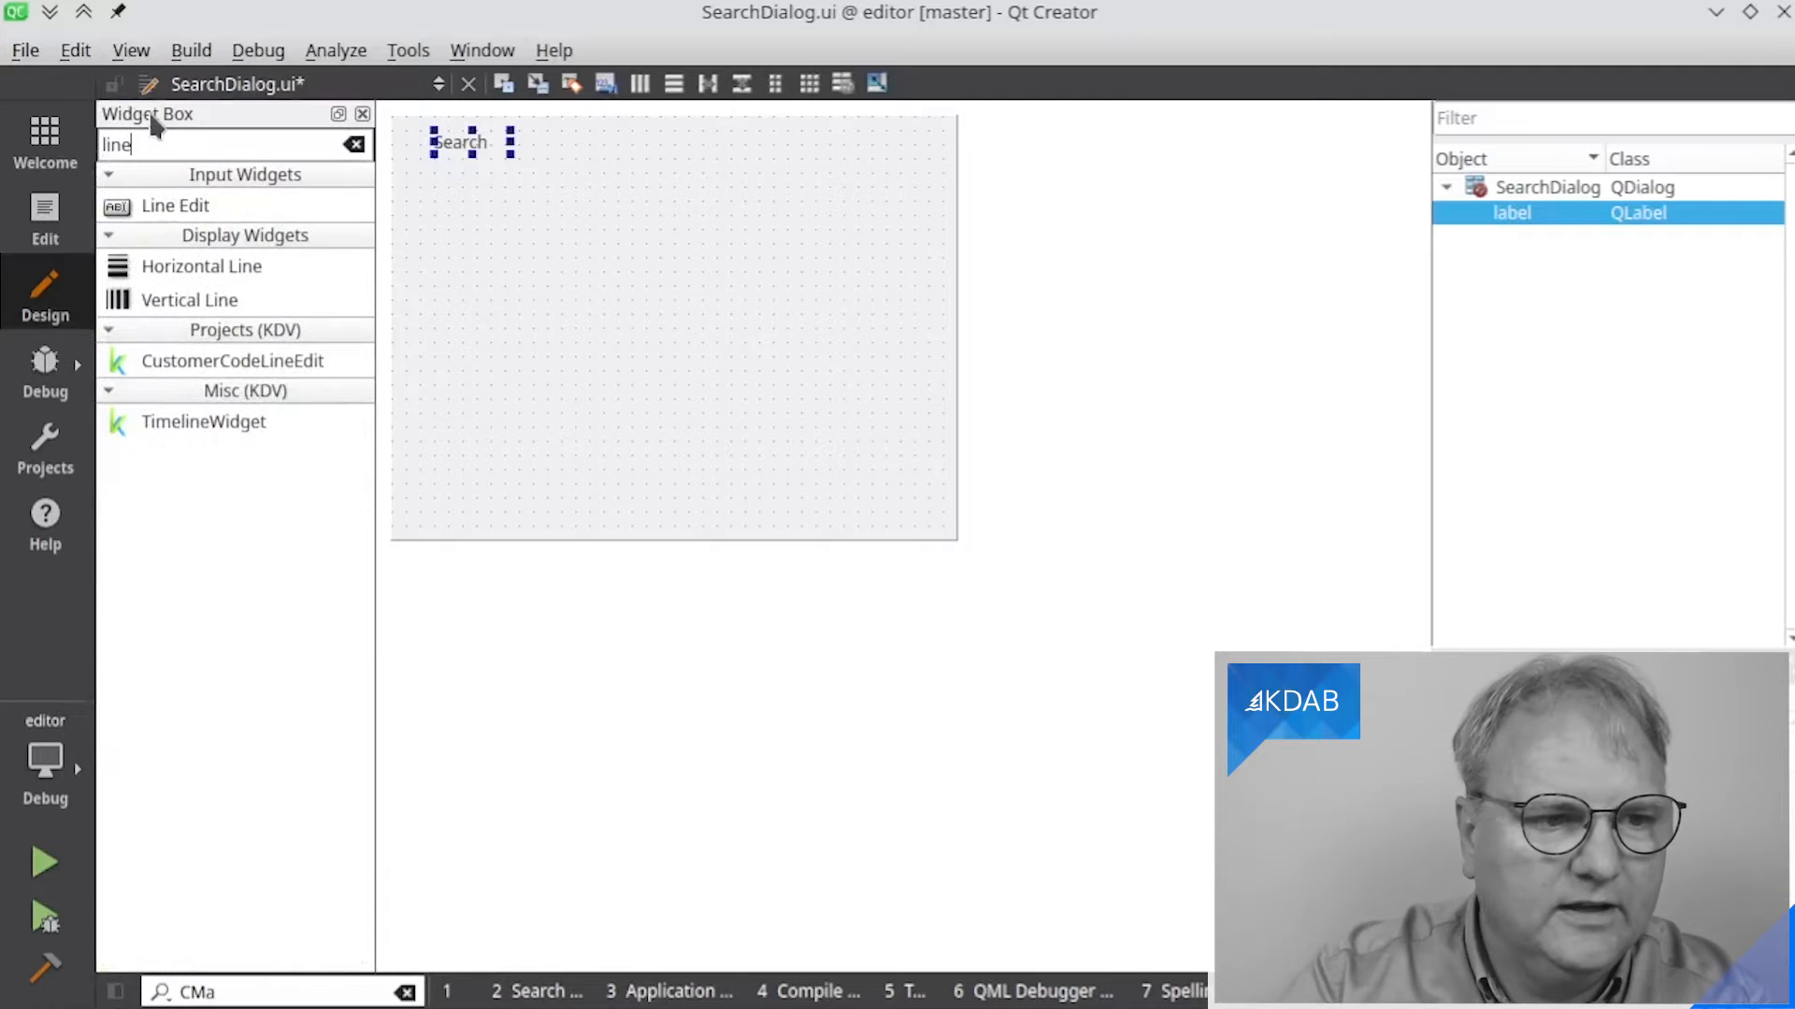
pyautogui.moveTo(165, 206); pyautogui.dragTo(544, 142)
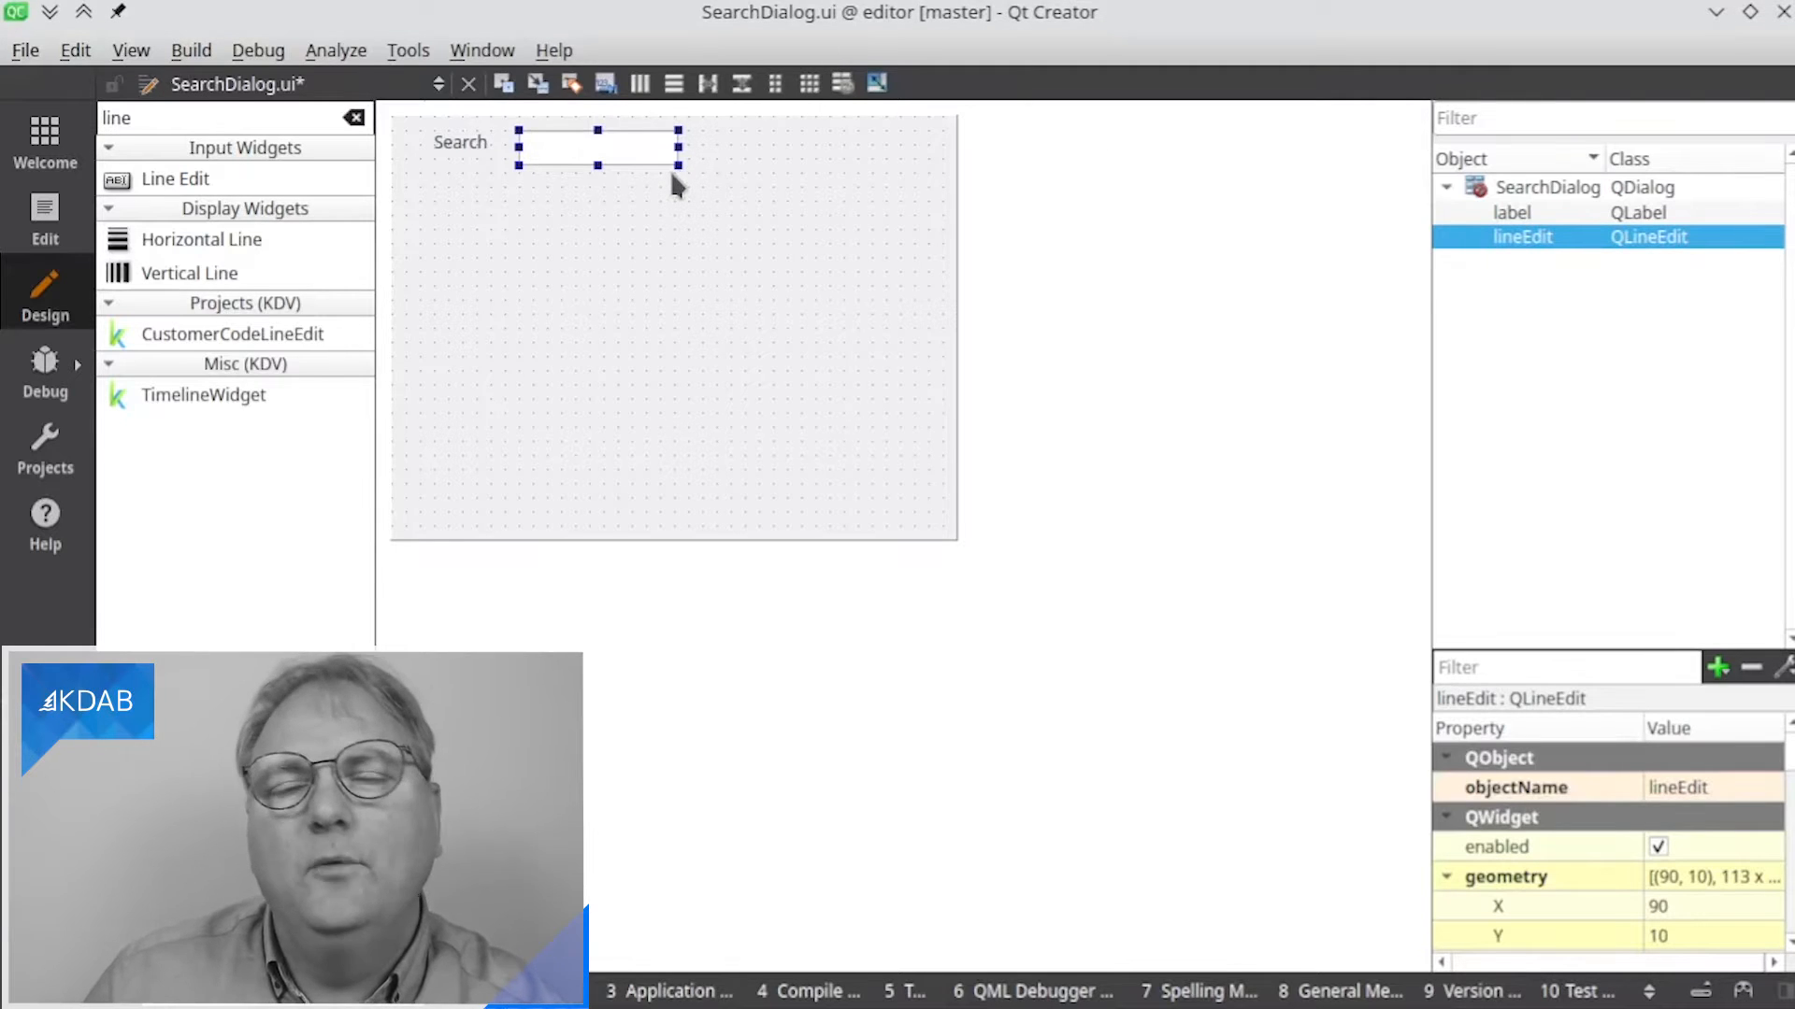
# Set the object name of the line edit beside the Search label to "search"
pyautogui.doubleClick(1727, 792)
pyautogui.write('sea')
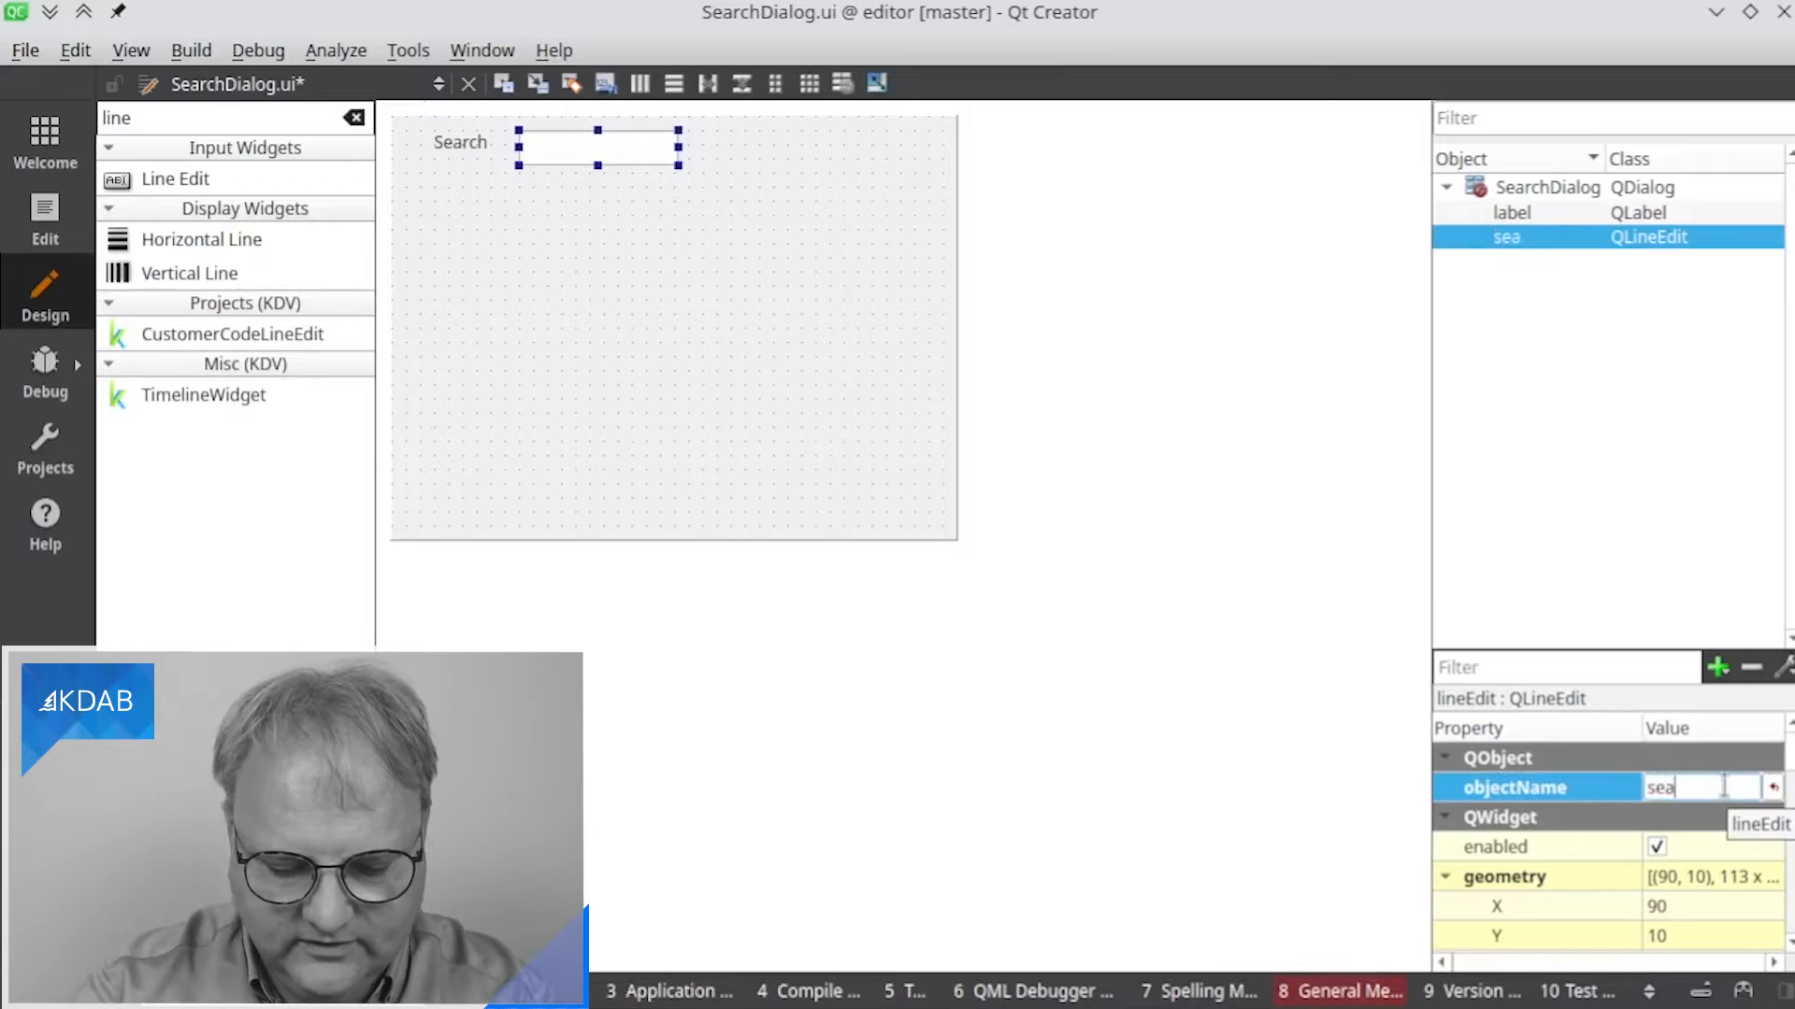
pyautogui.write('rch')
pyautogui.press('Return')
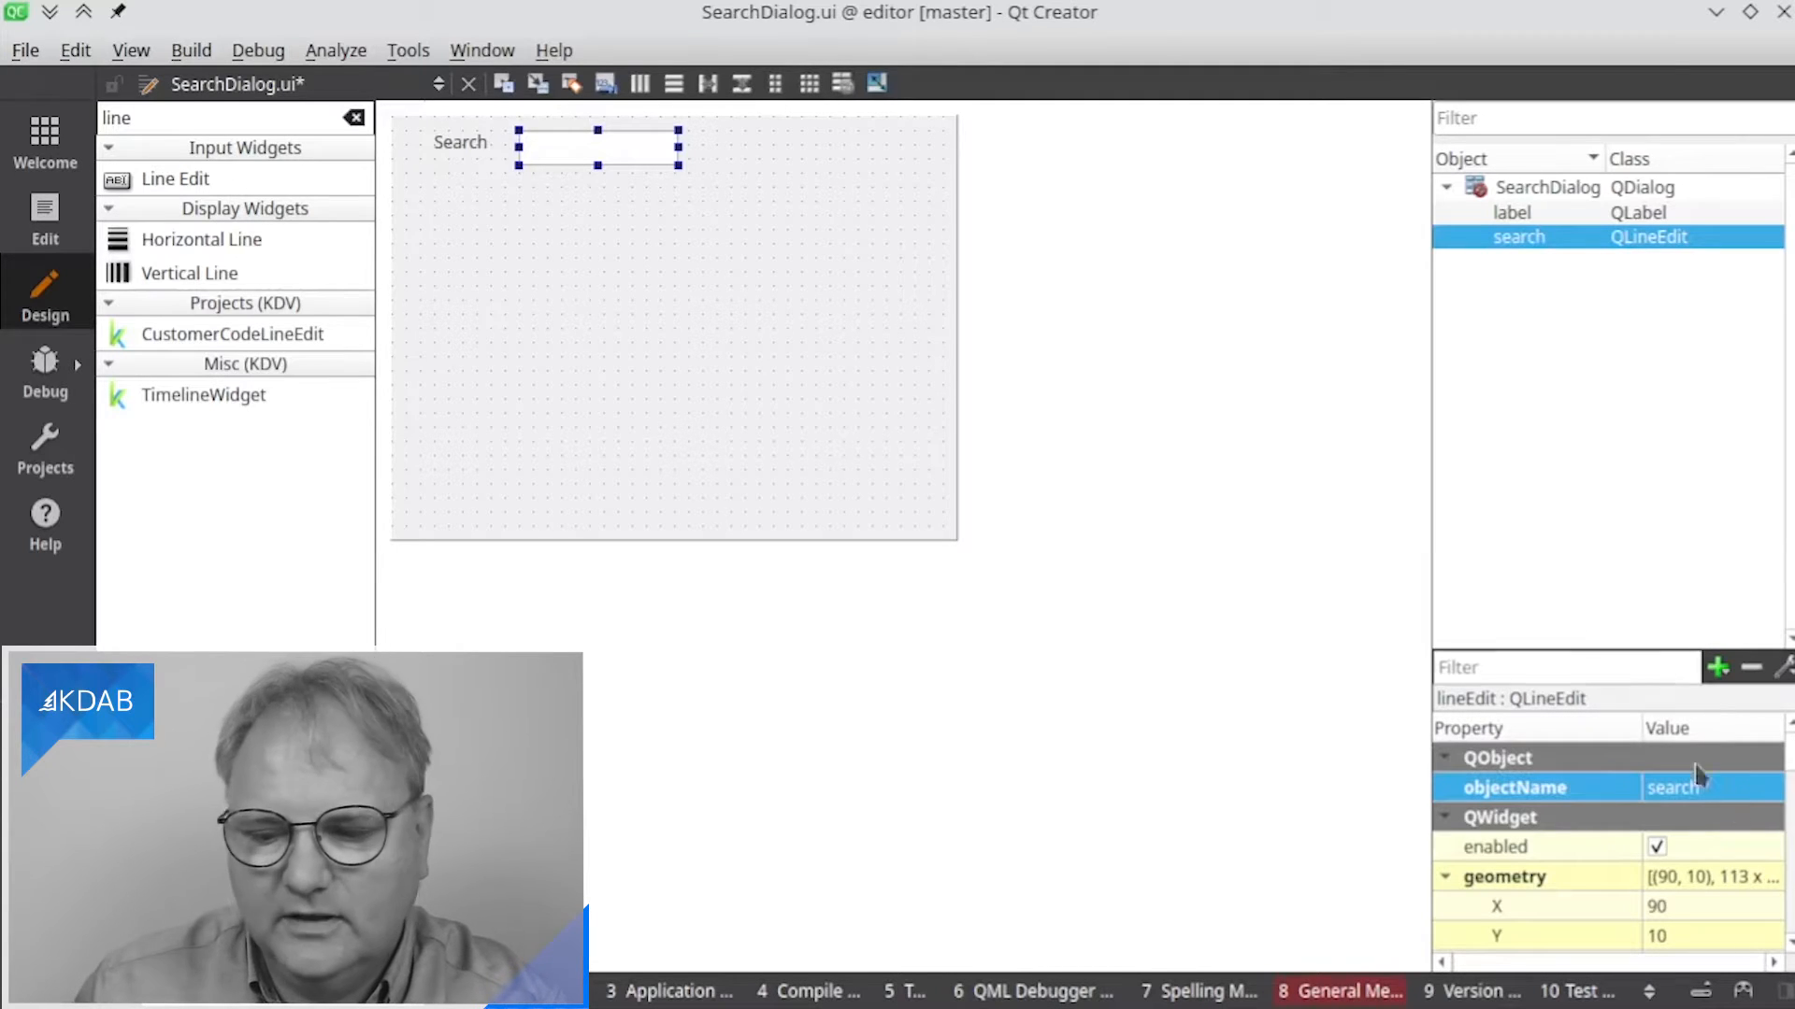
pyautogui.doubleClick(580, 148)
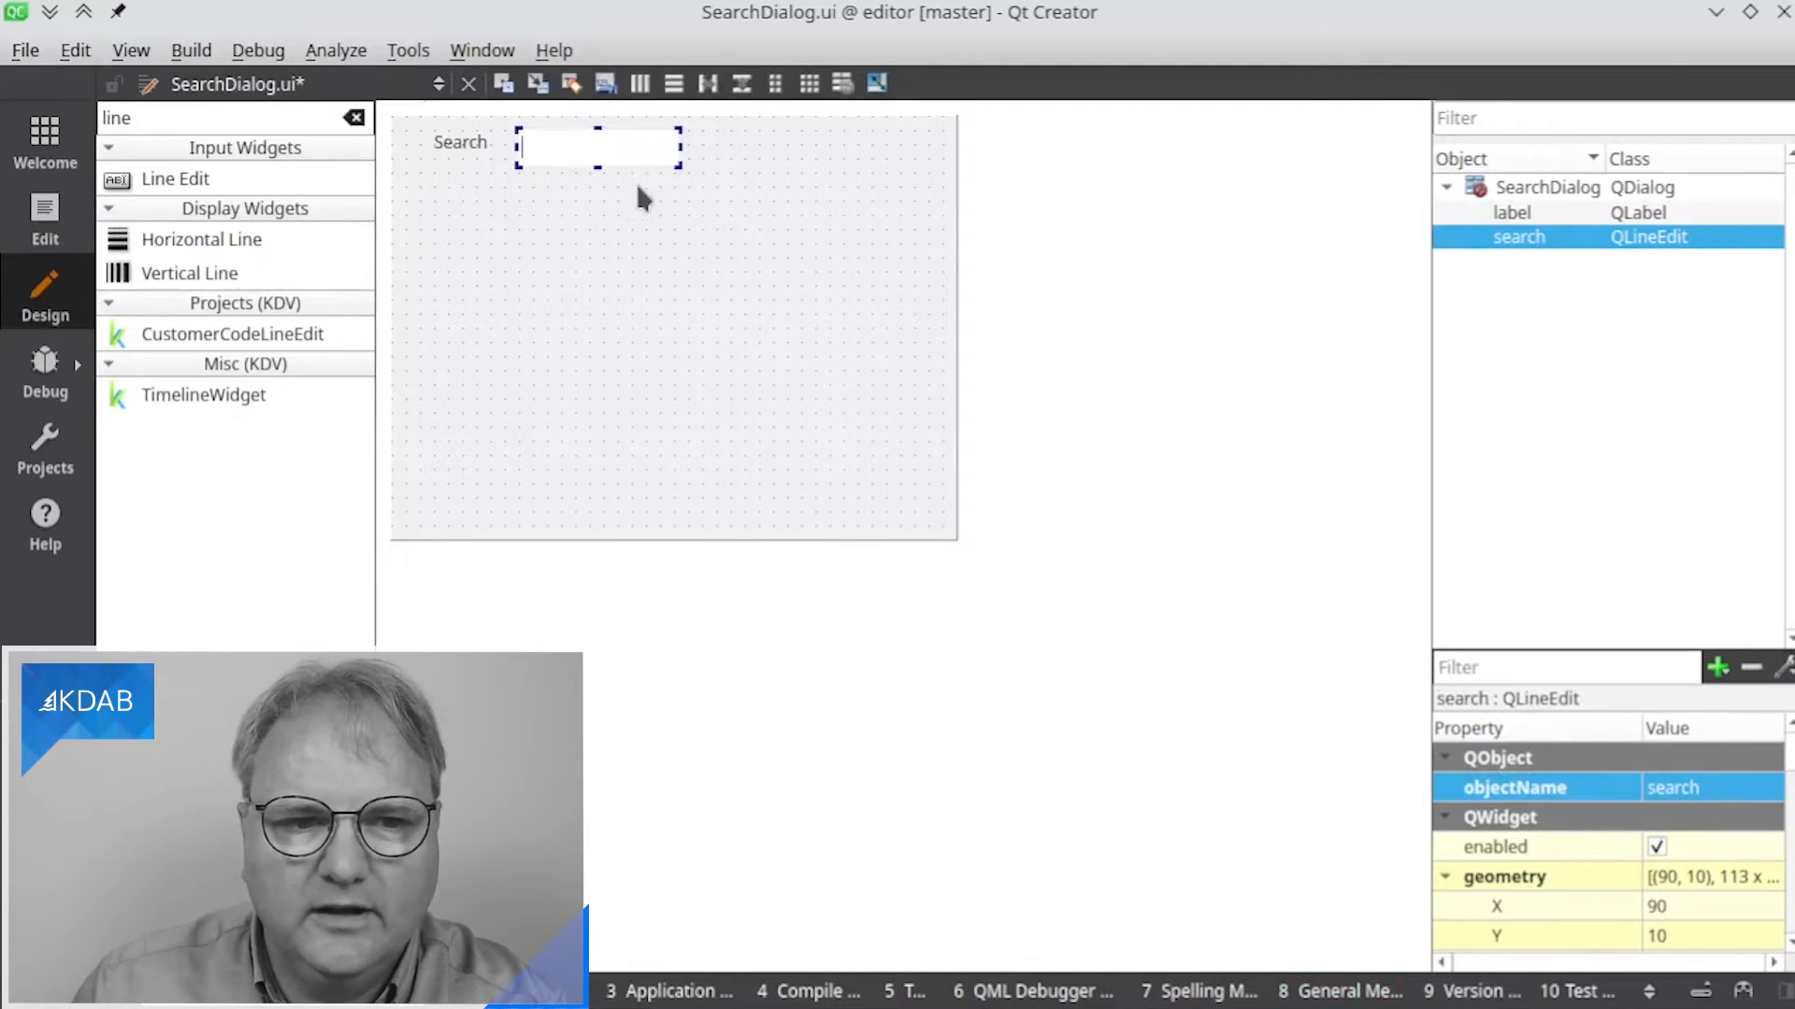
pyautogui.press('Escape')
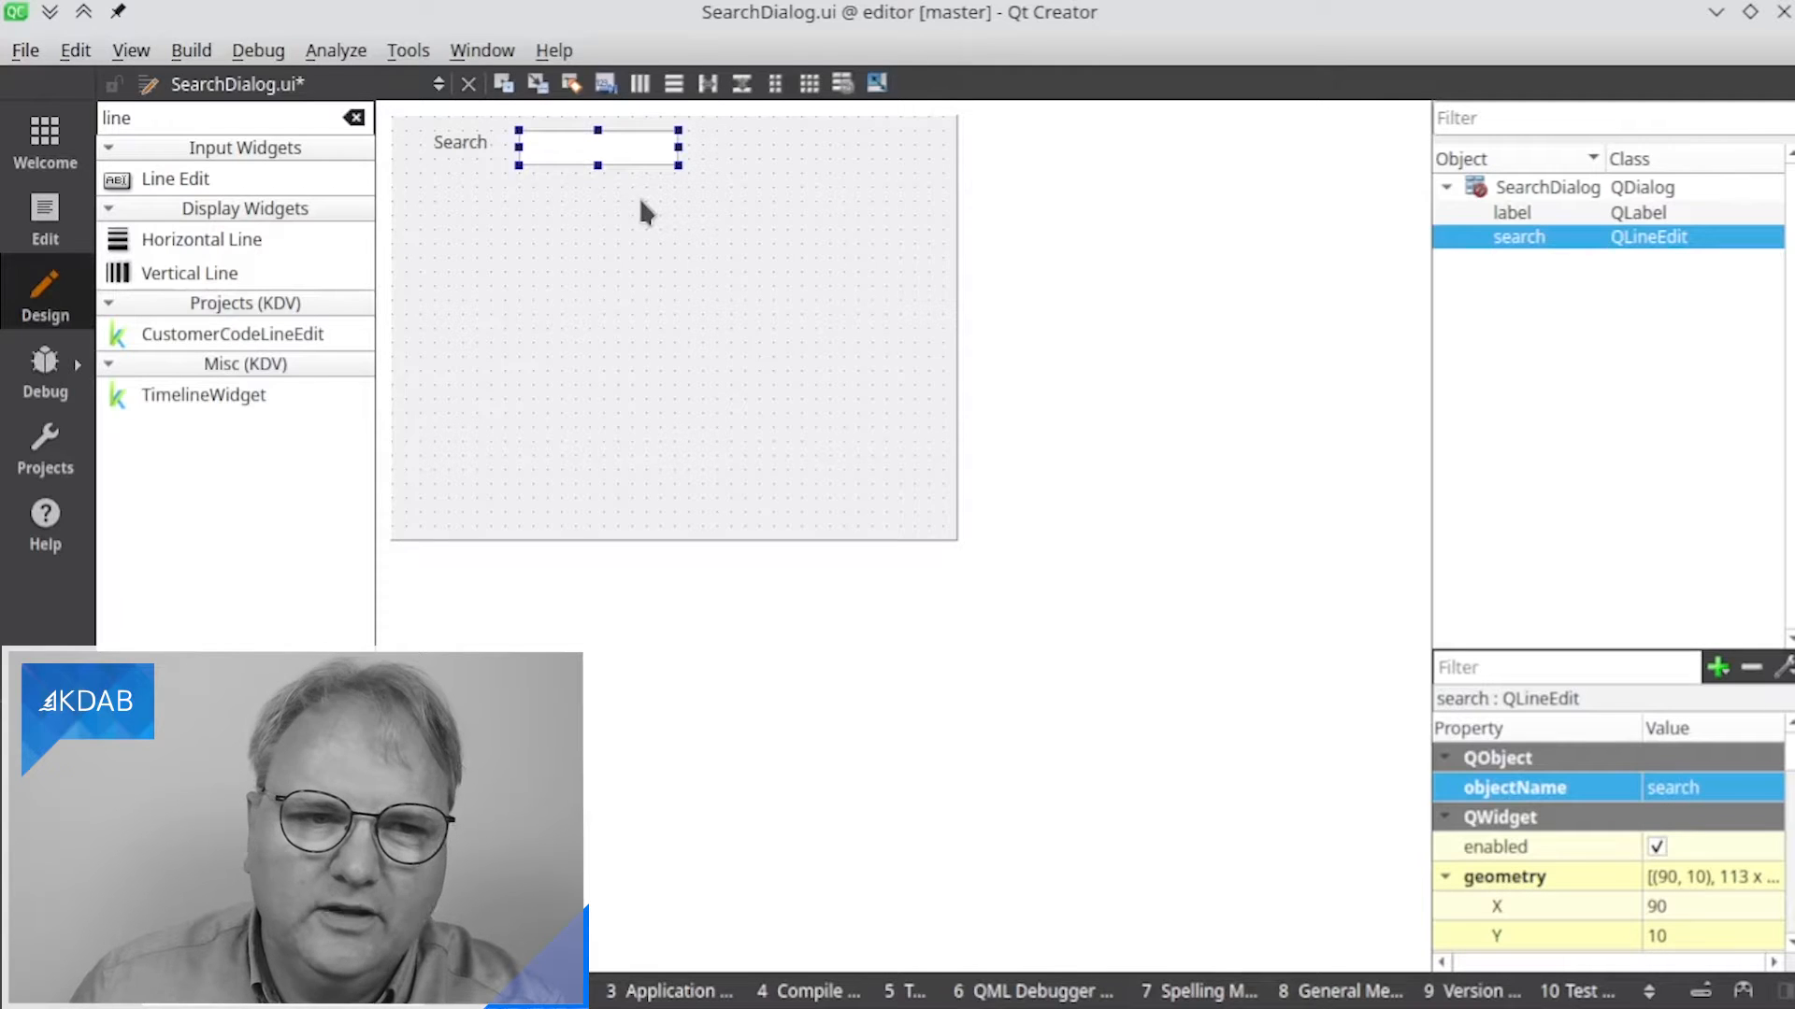
pyautogui.doubleClick(465, 142)
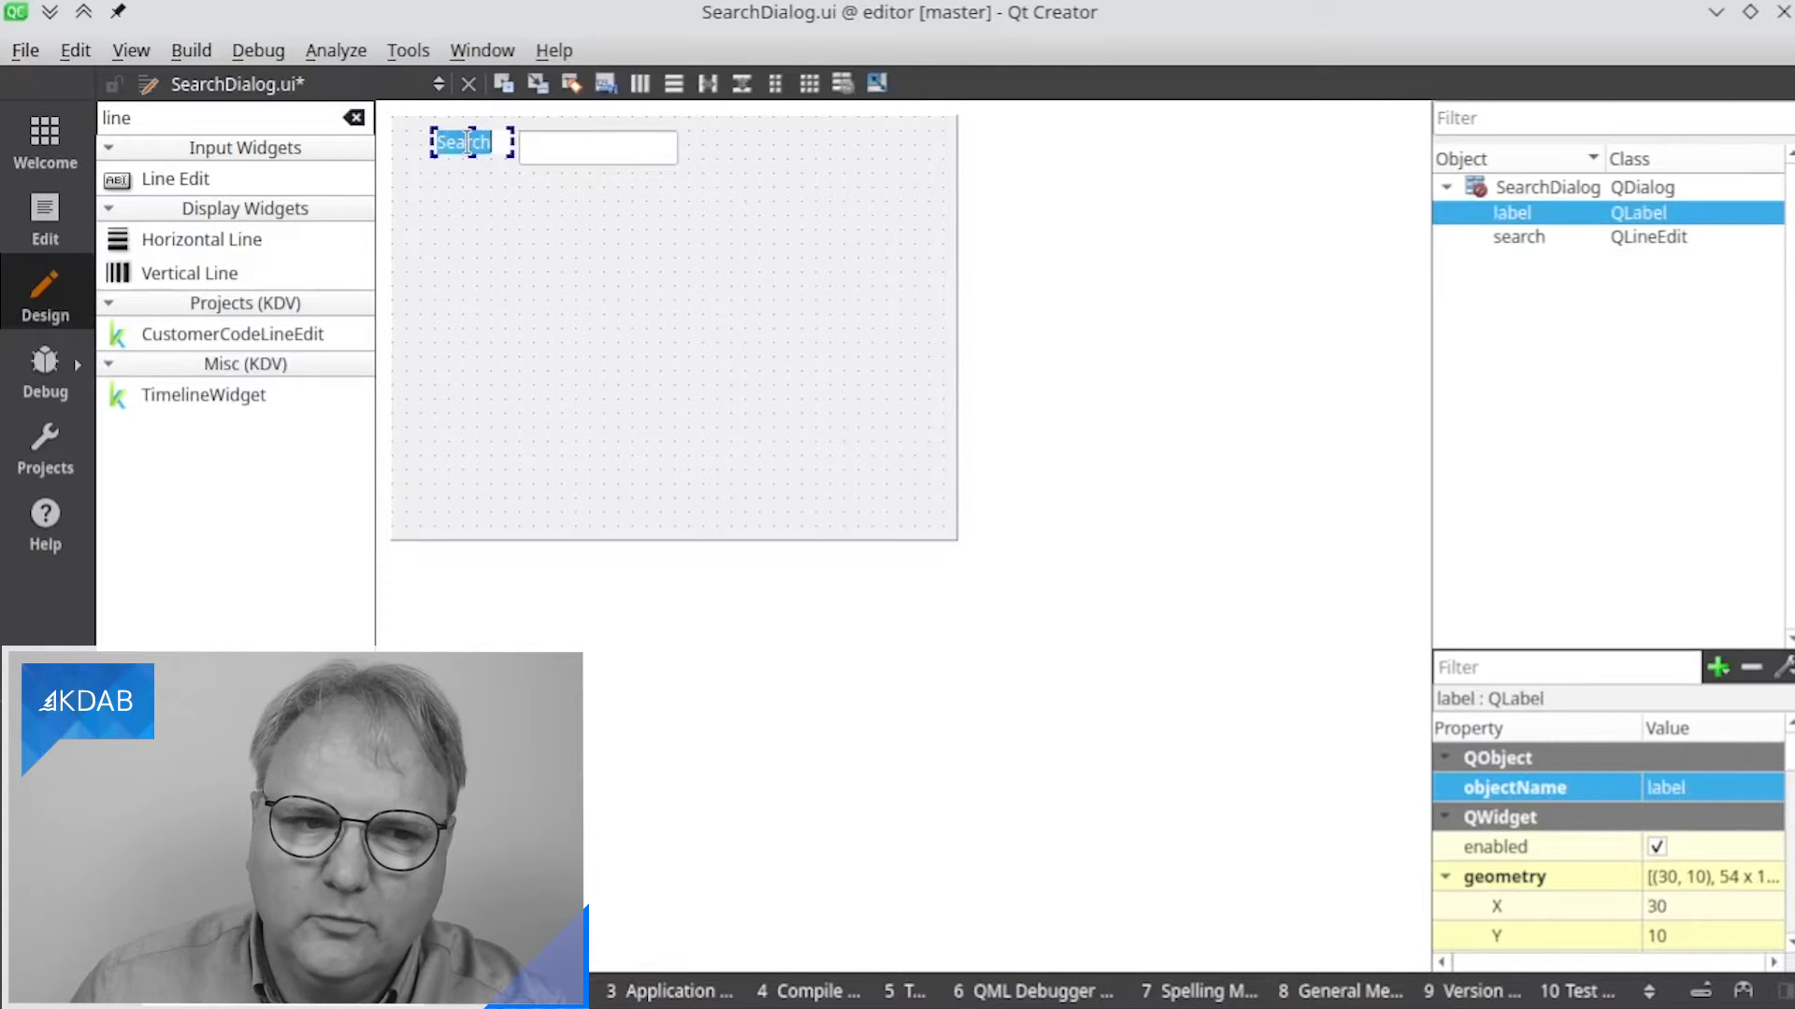
pyautogui.press('Escape')
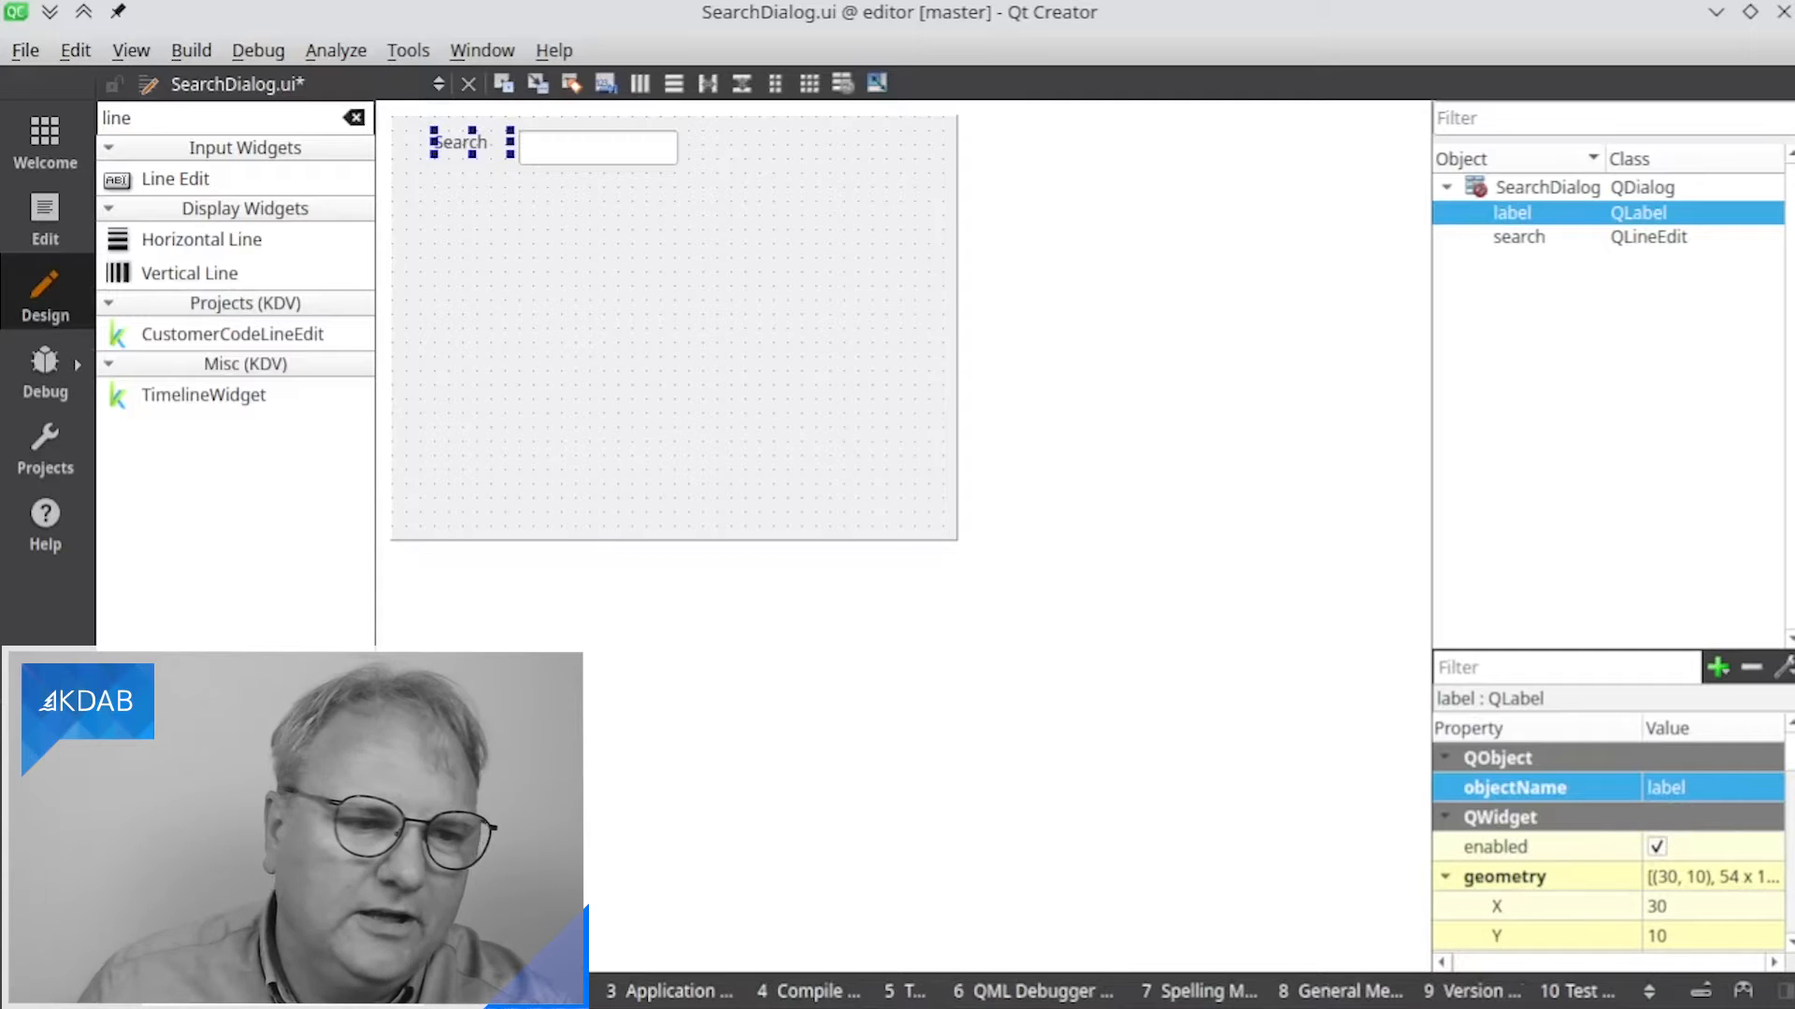
# Place a Group Box below the Search row, enlarge it to span most of the dialog's width, and title it "Options"
pyautogui.click(353, 117)
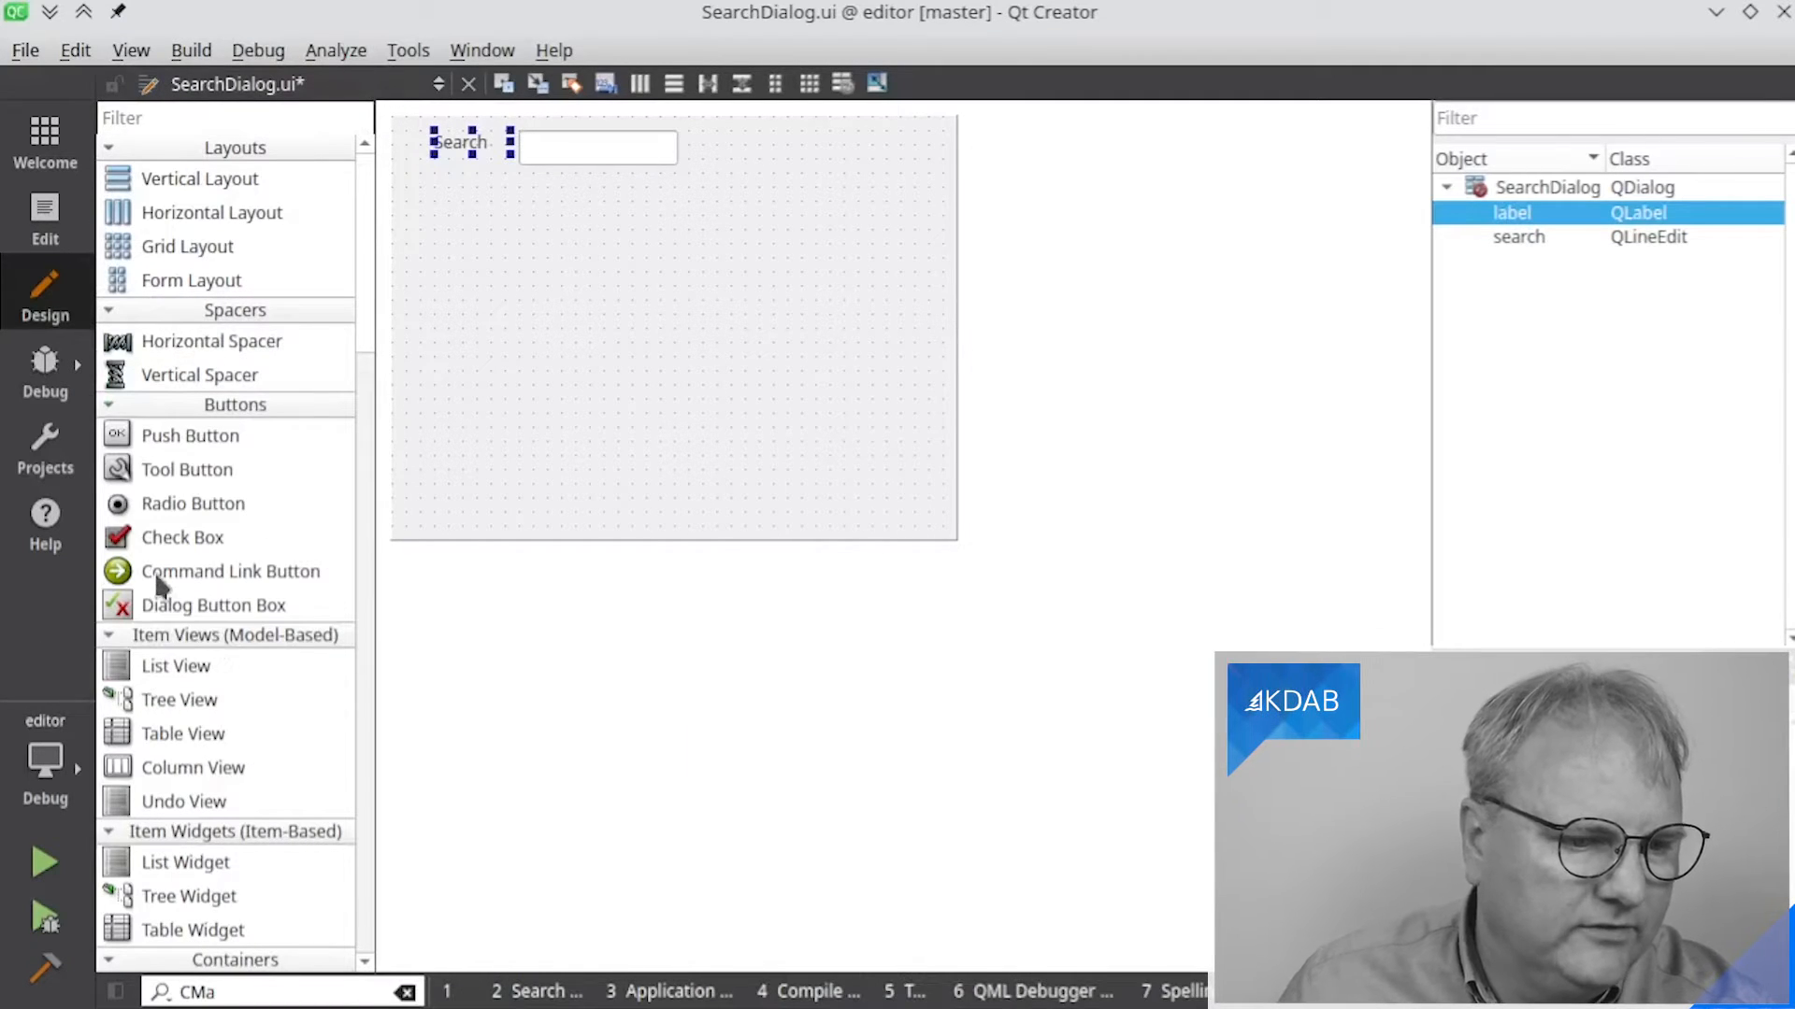
pyautogui.scroll(-5, 154, 570)
pyautogui.moveTo(166, 747); pyautogui.dragTo(435, 198)
pyautogui.moveTo(601, 290); pyautogui.dragTo(842, 400)
pyautogui.doubleClick(465, 199)
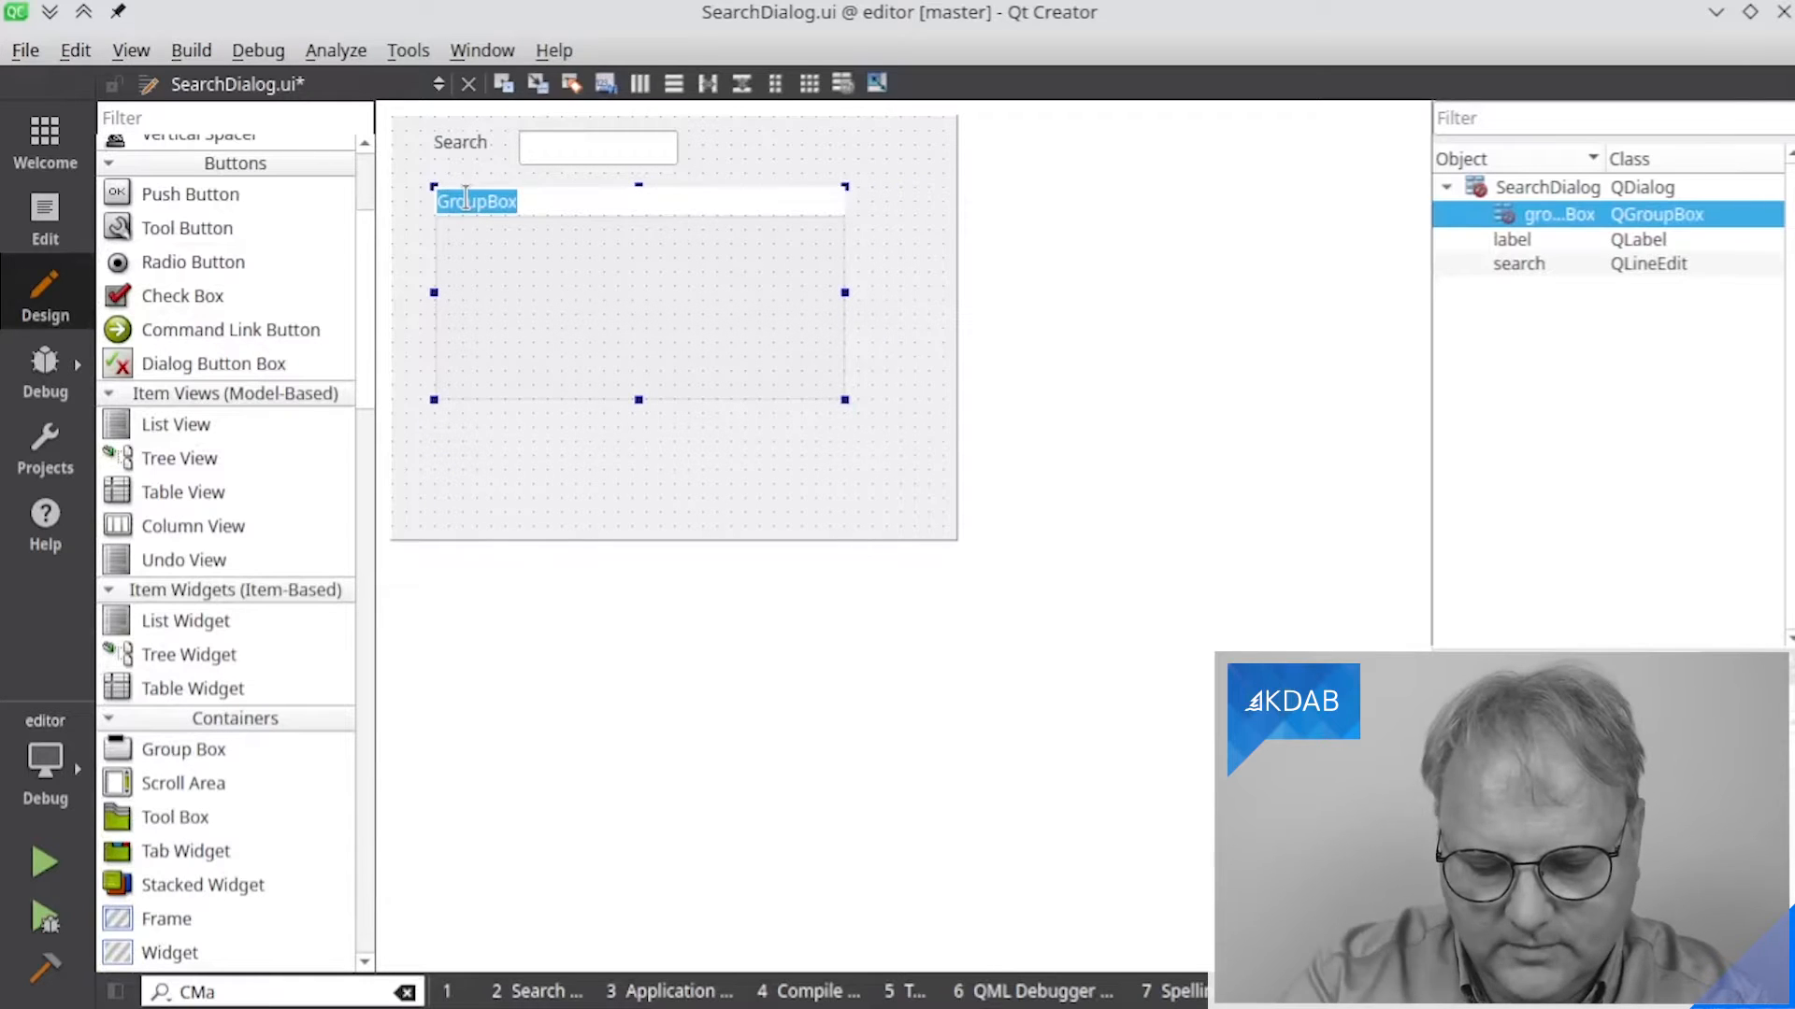
pyautogui.write('Options')
pyautogui.press('Return')
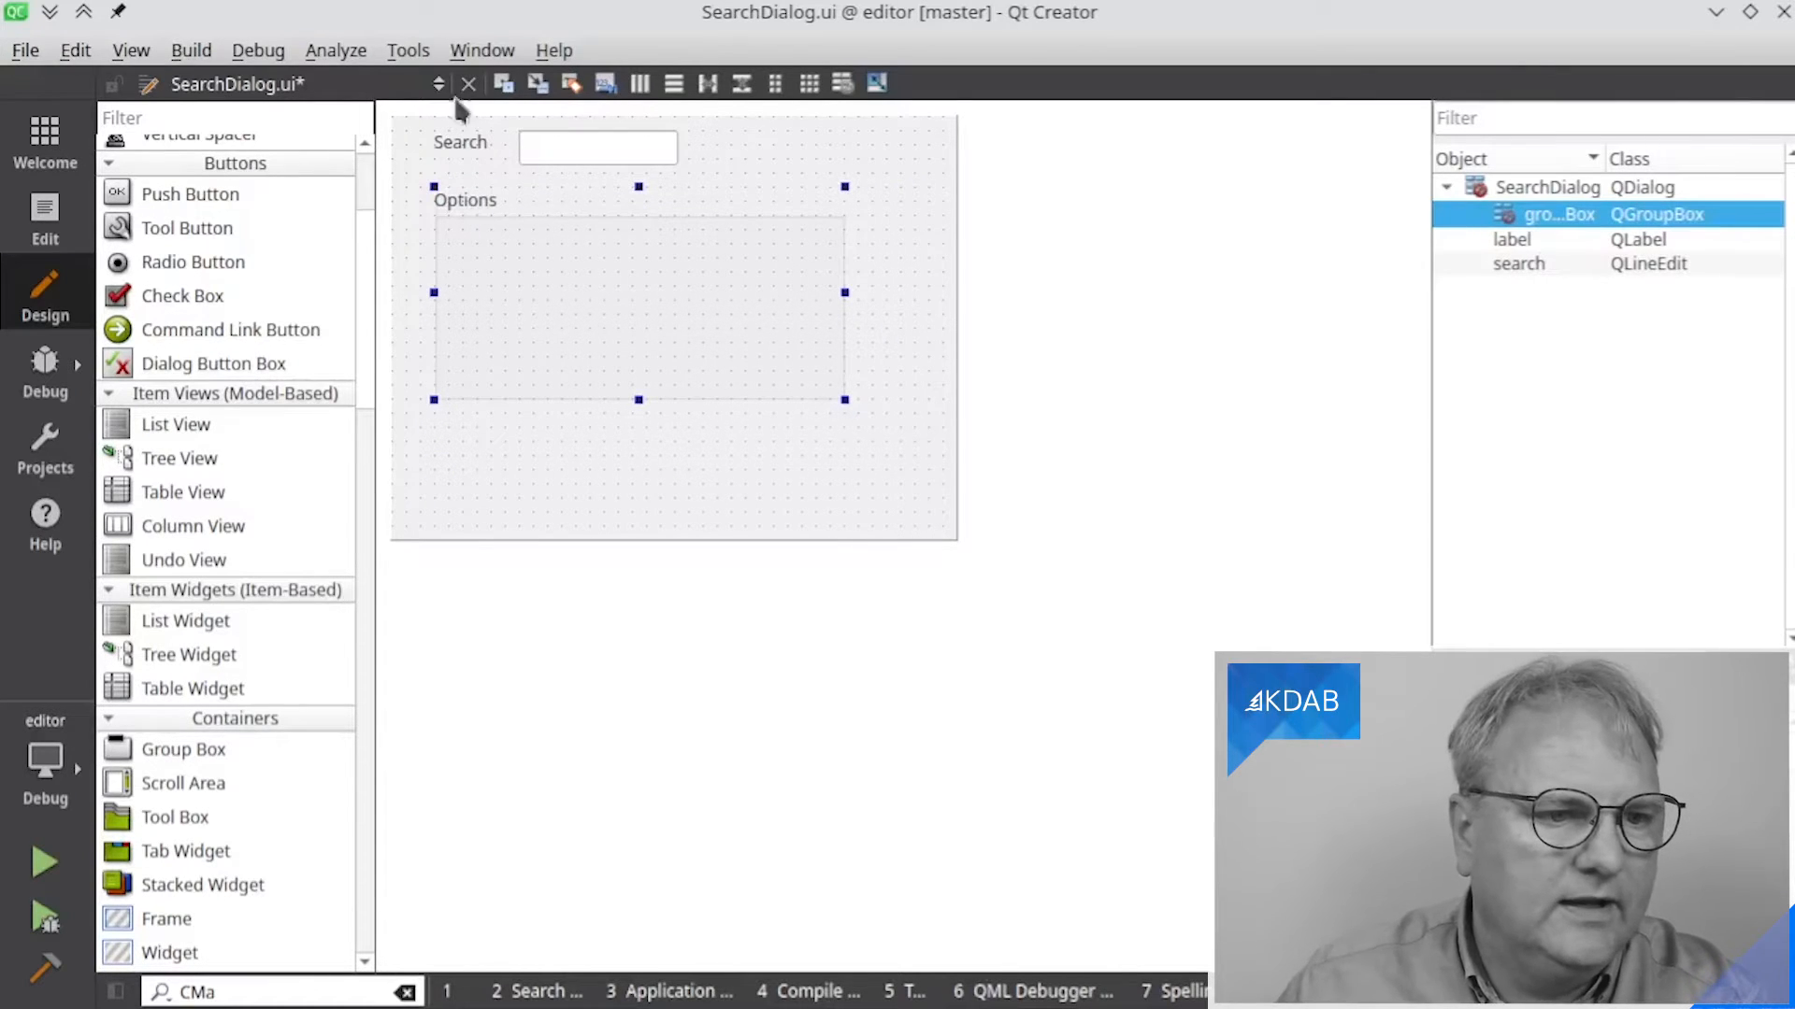
# Add three Check Box widgets stacked vertically along the left side of the Options group box
pyautogui.scroll(1, 196, 271)
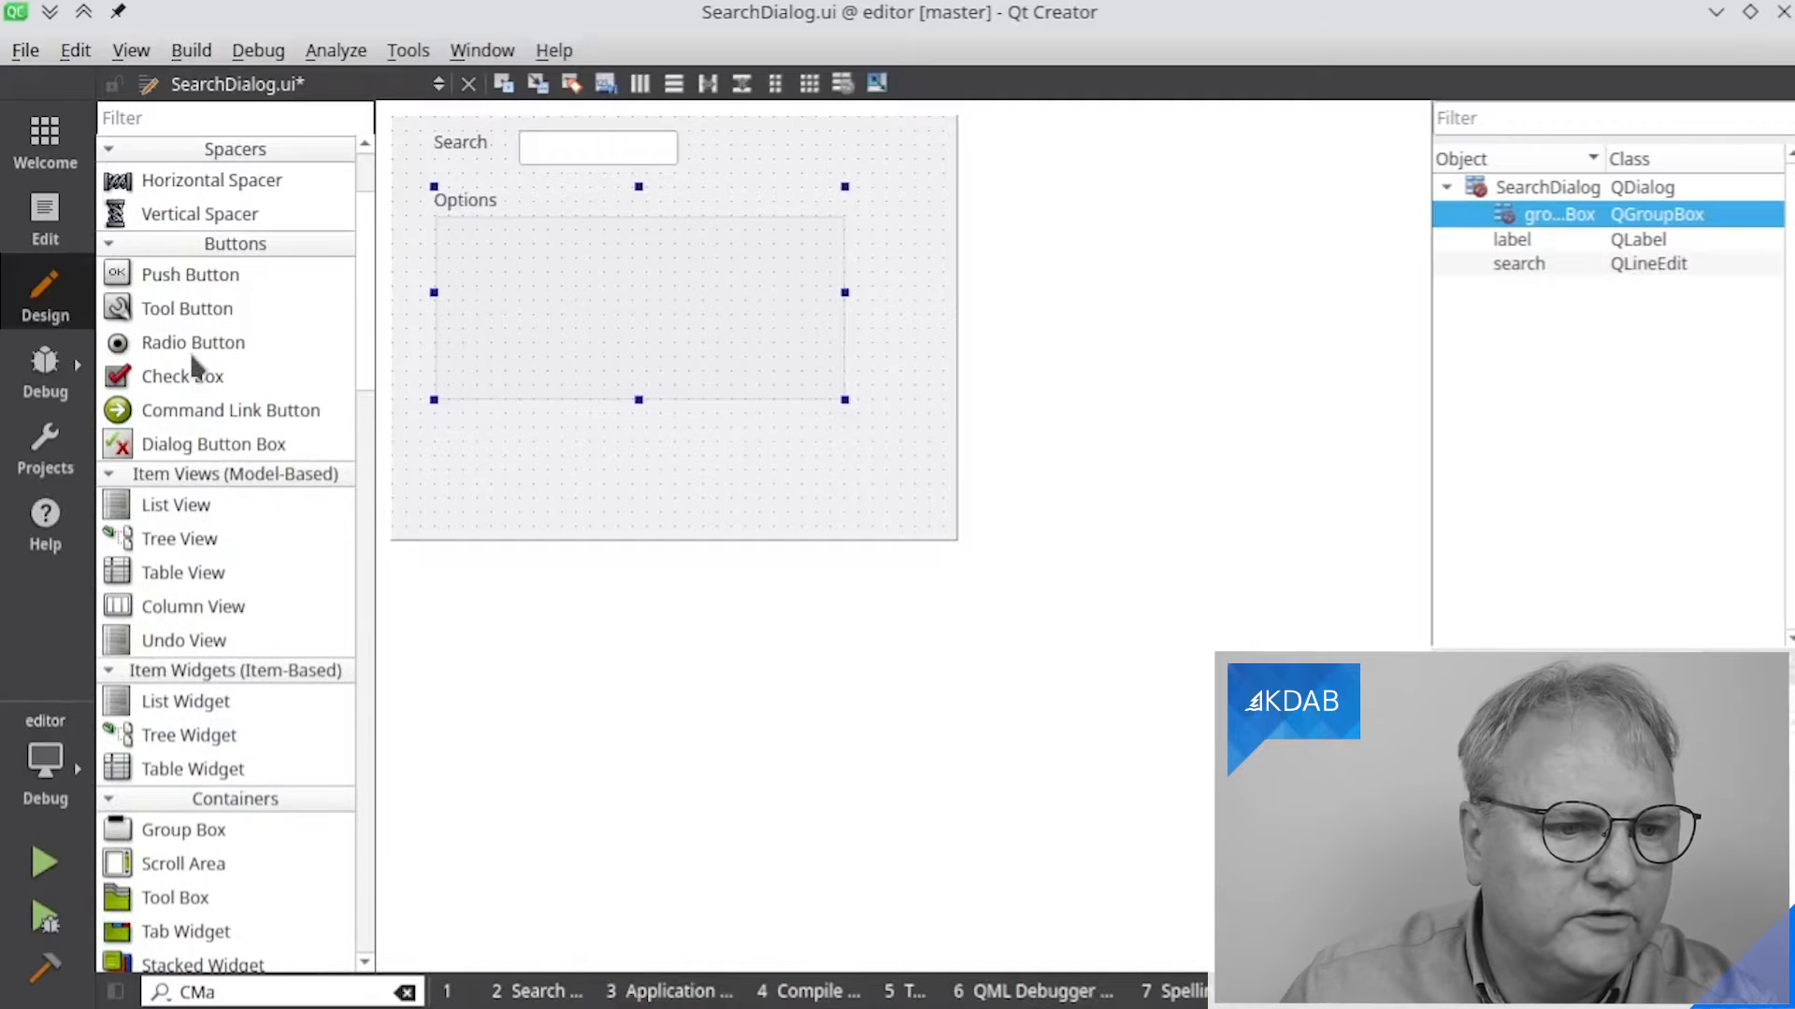
pyautogui.moveTo(185, 366); pyautogui.dragTo(467, 250)
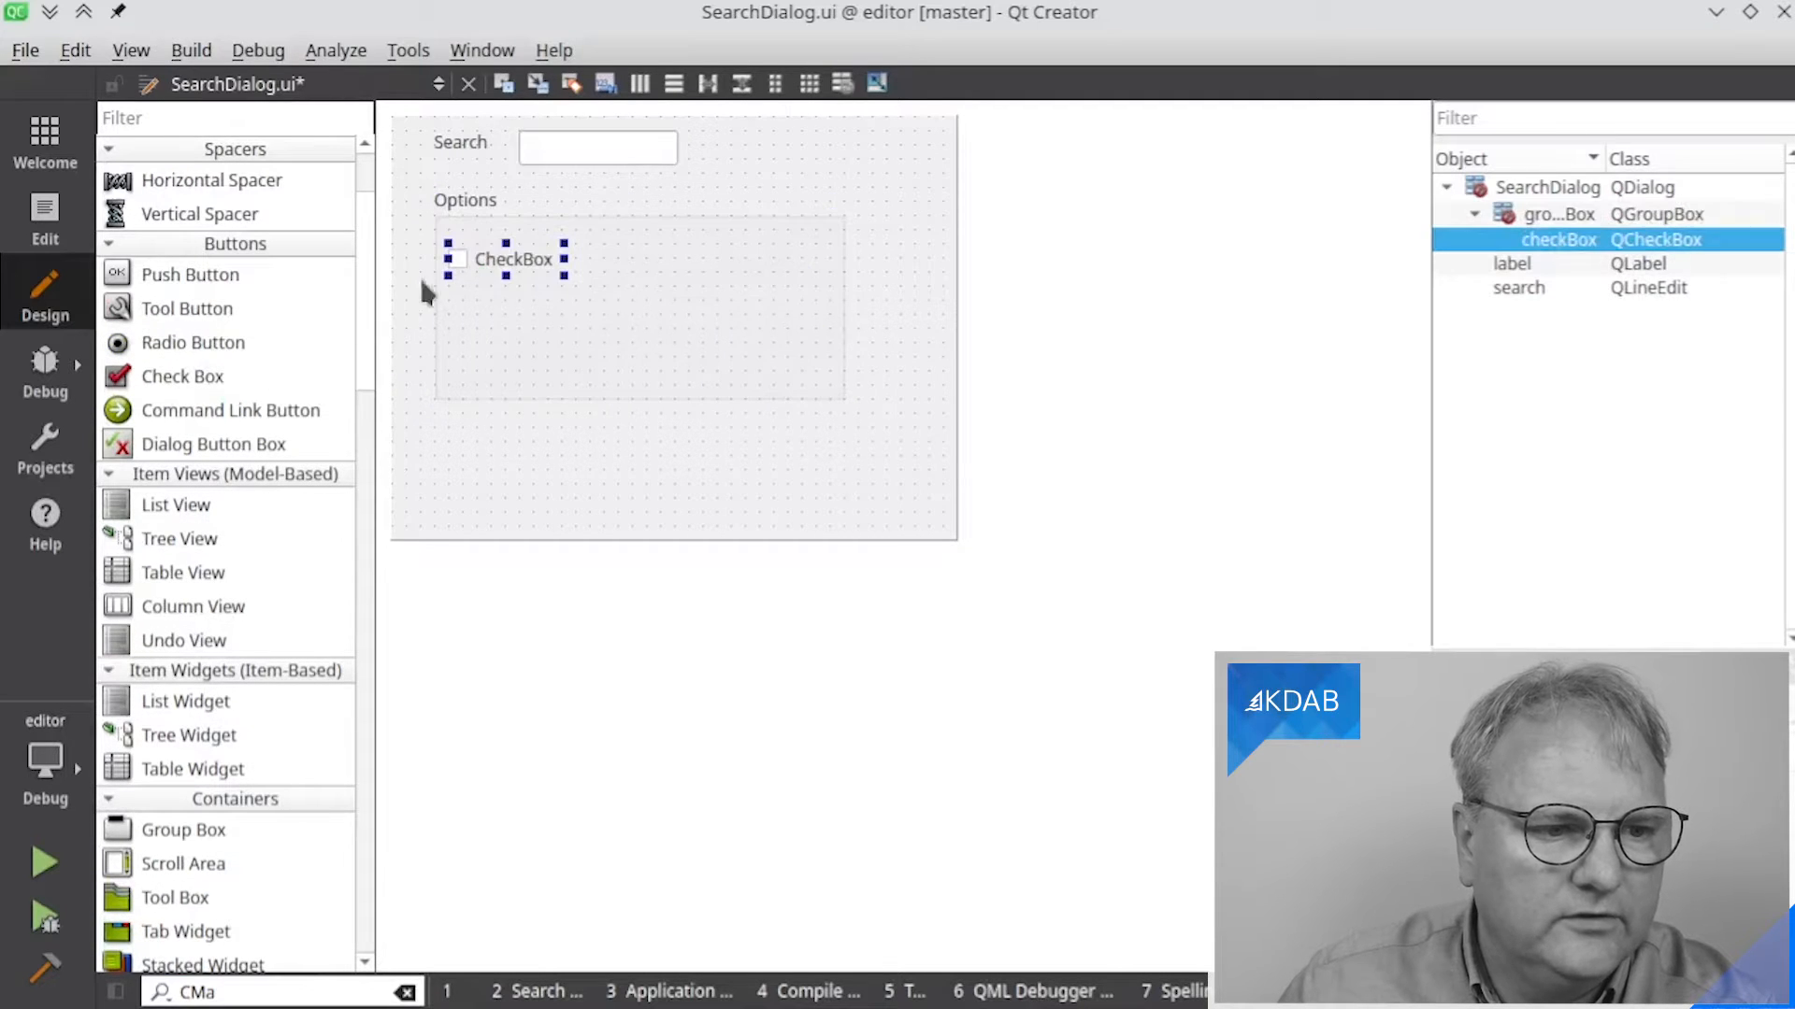
pyautogui.moveTo(215, 374); pyautogui.dragTo(473, 299)
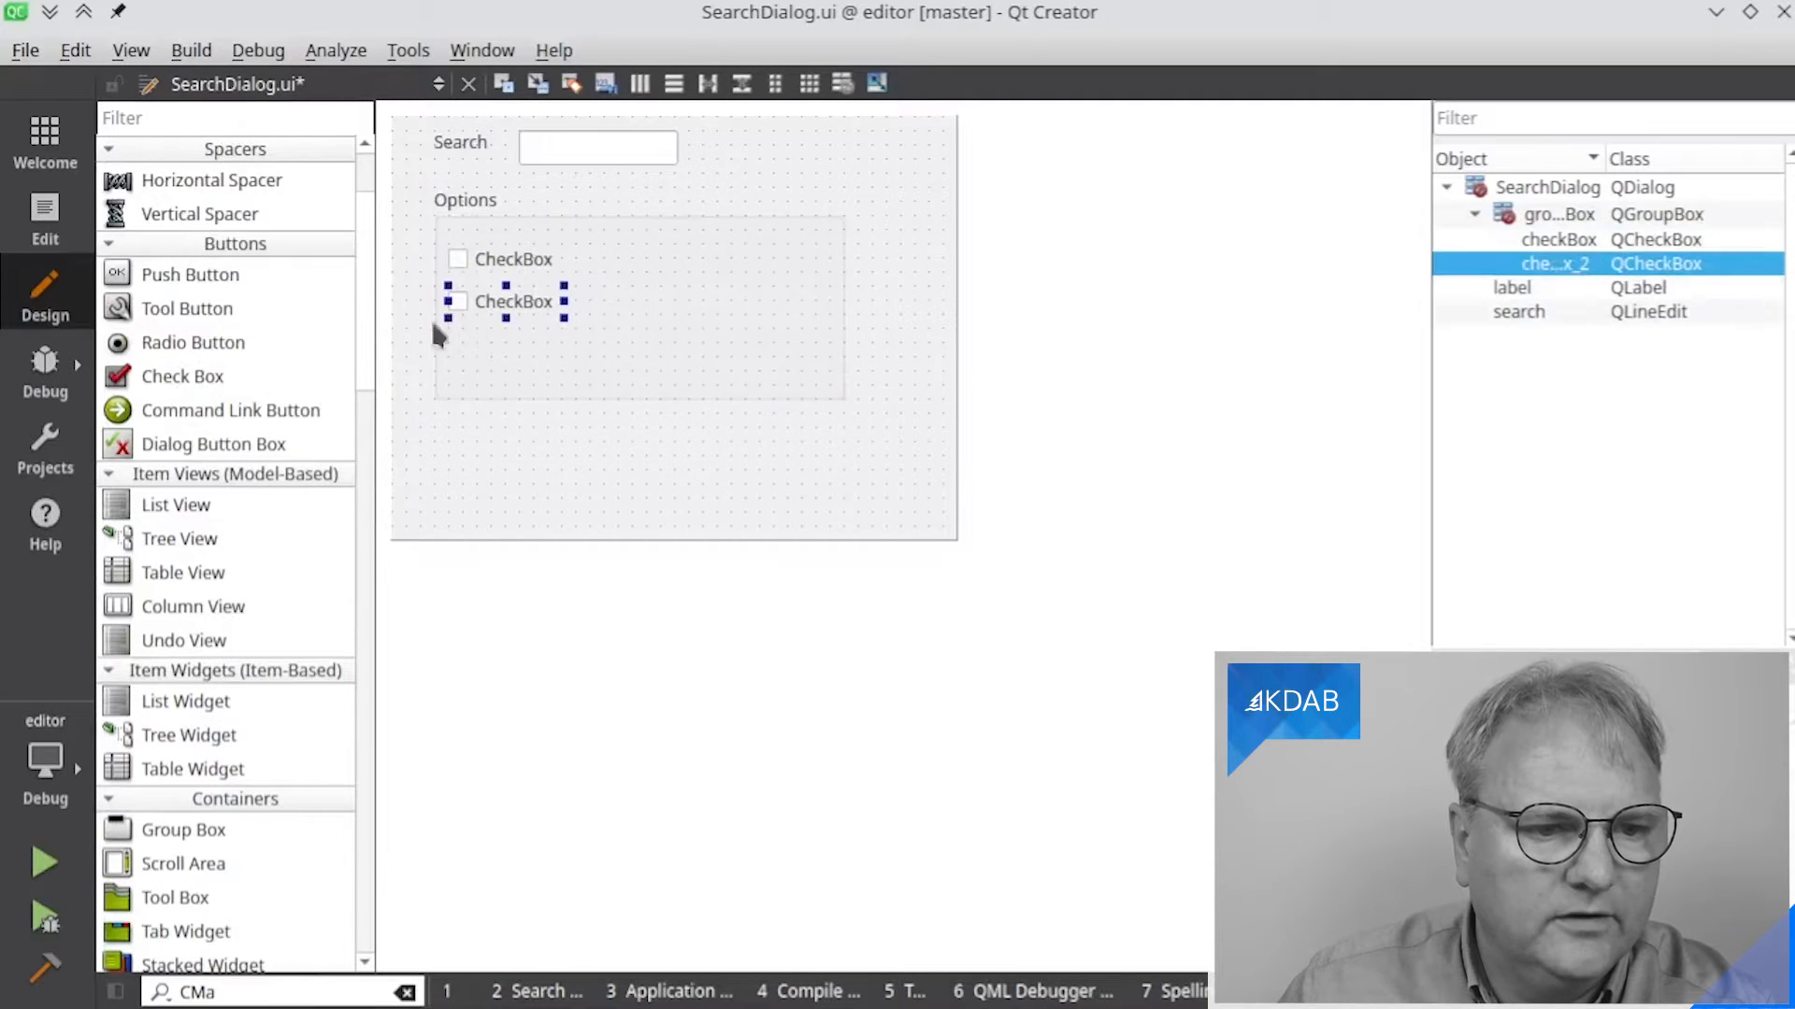
pyautogui.moveTo(198, 368); pyautogui.dragTo(463, 351)
# Set the upper check box's text to "As Regular Expression" and the middle one's text to "Case Sensitive"
pyautogui.doubleClick(527, 259)
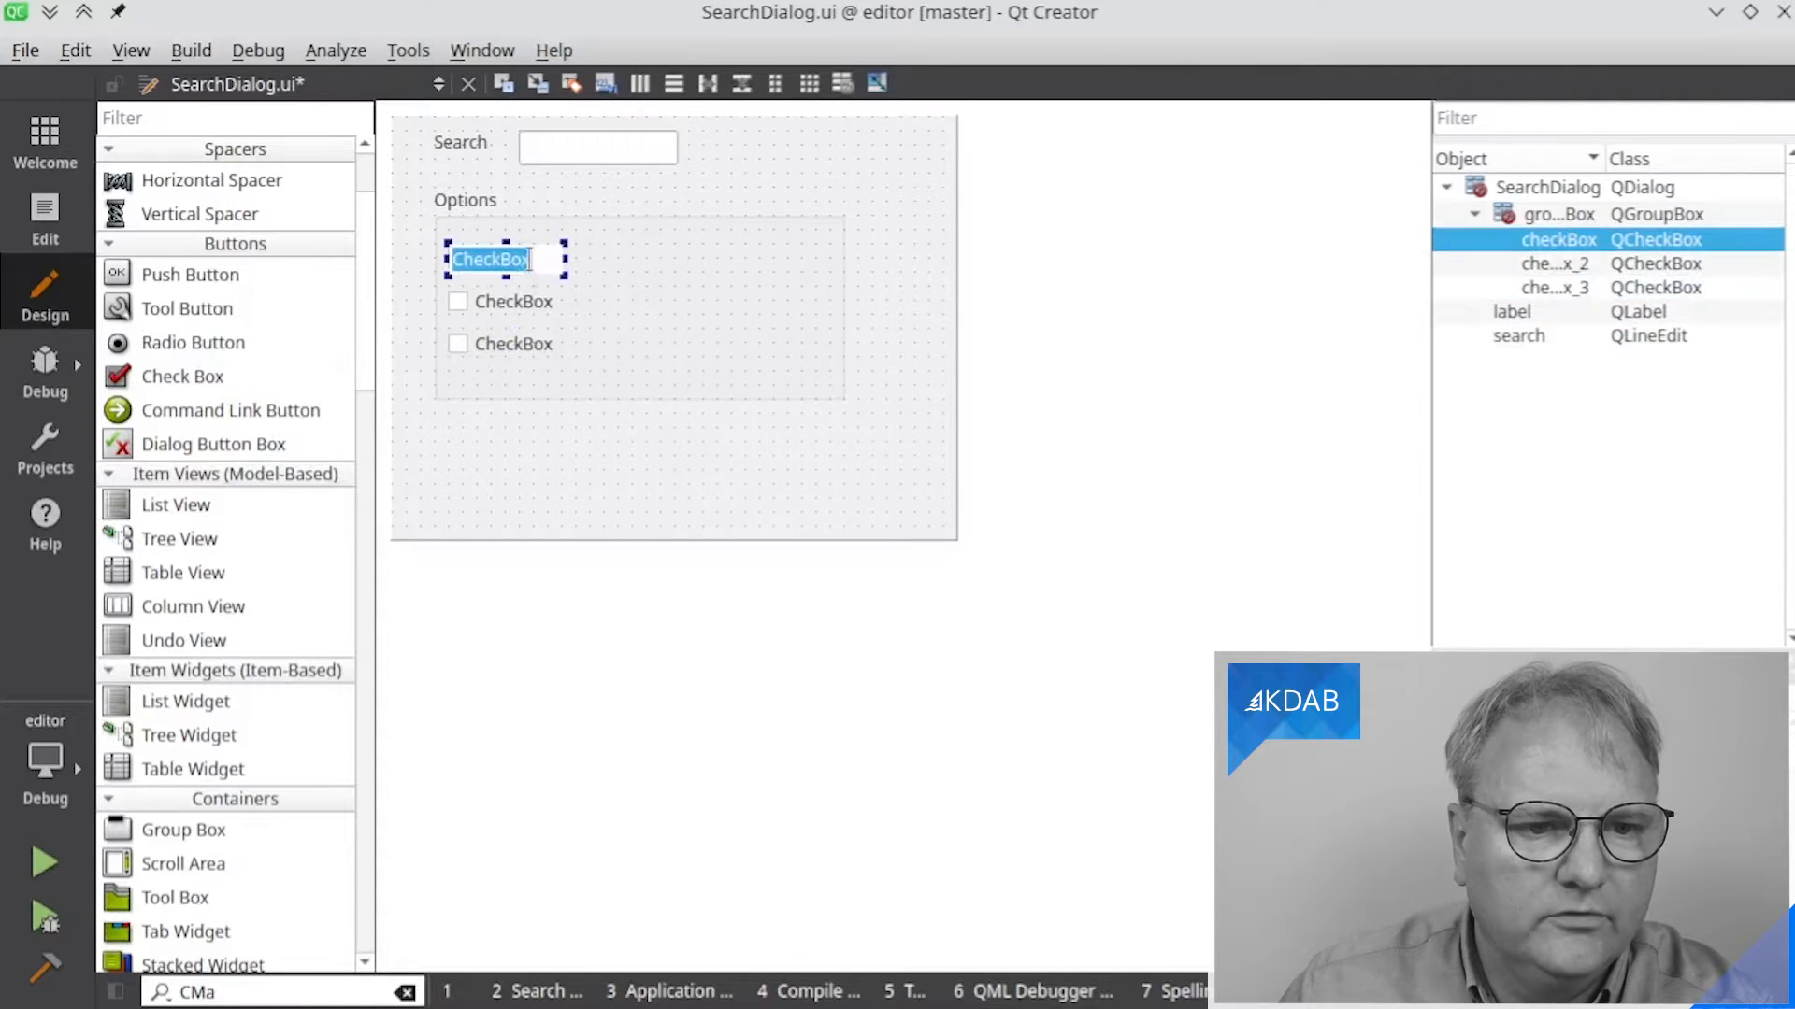
pyautogui.write('As Regu')
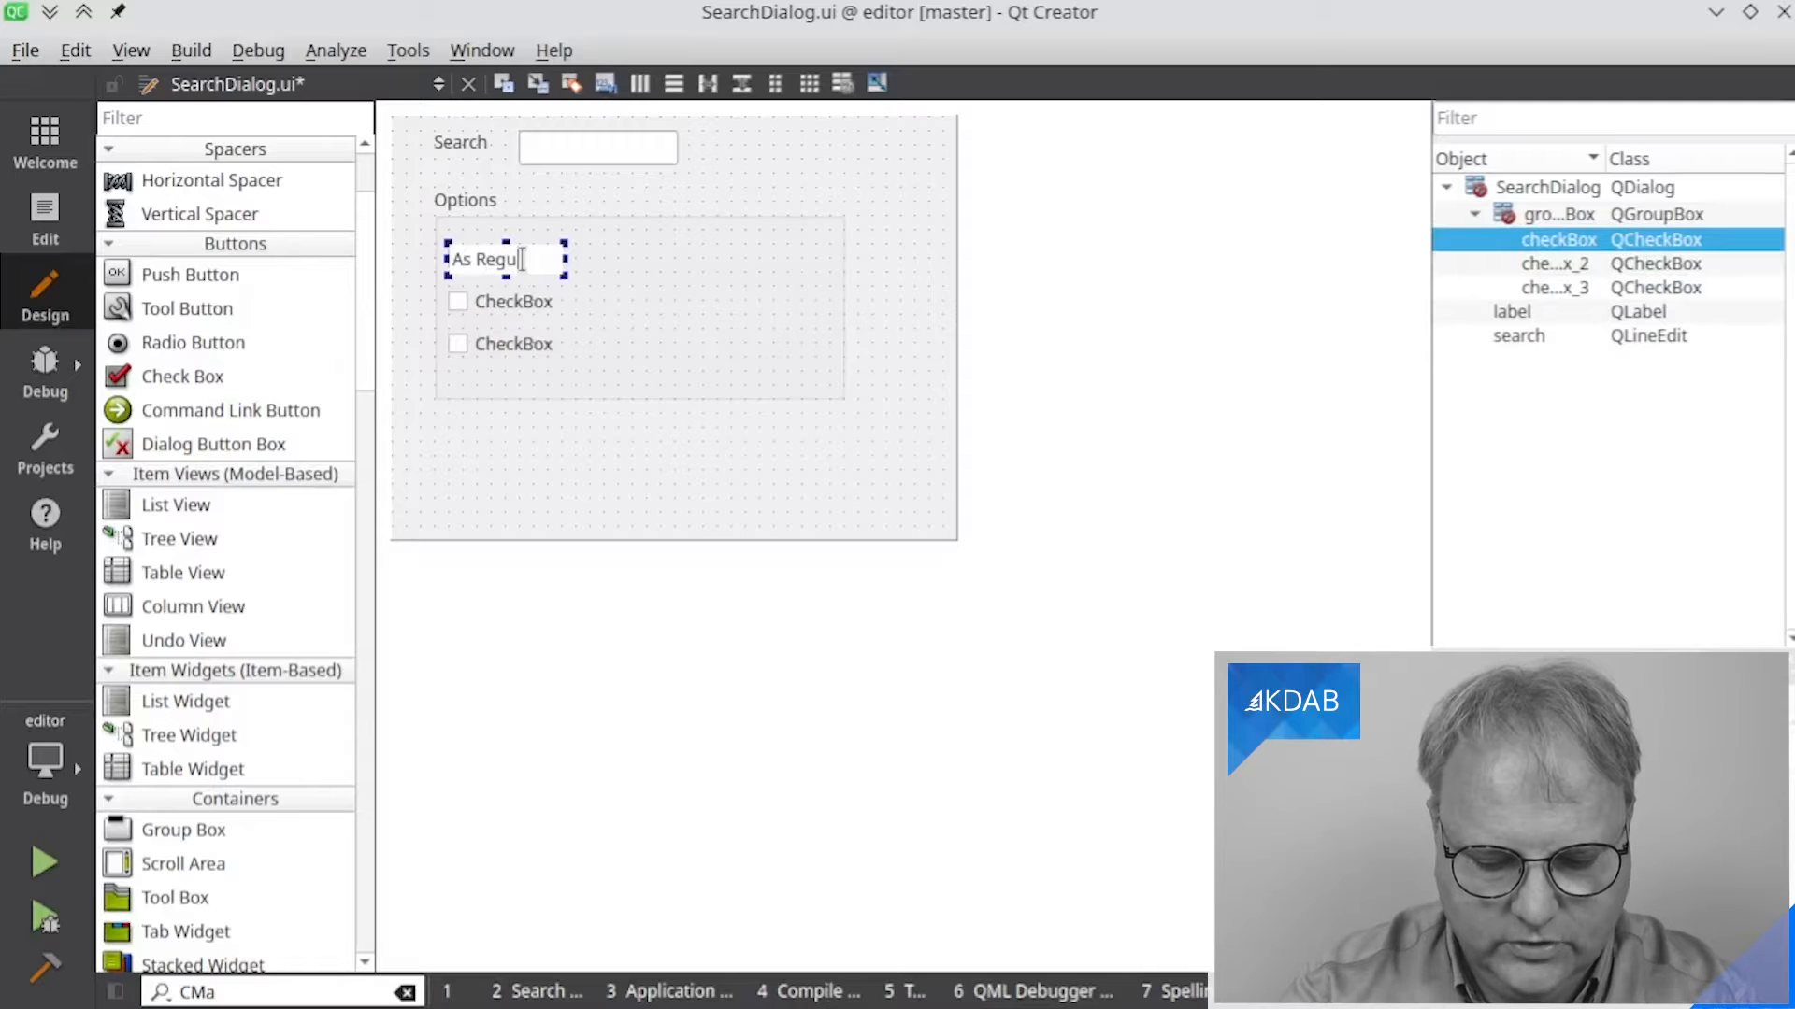
pyautogui.write('lar Expression')
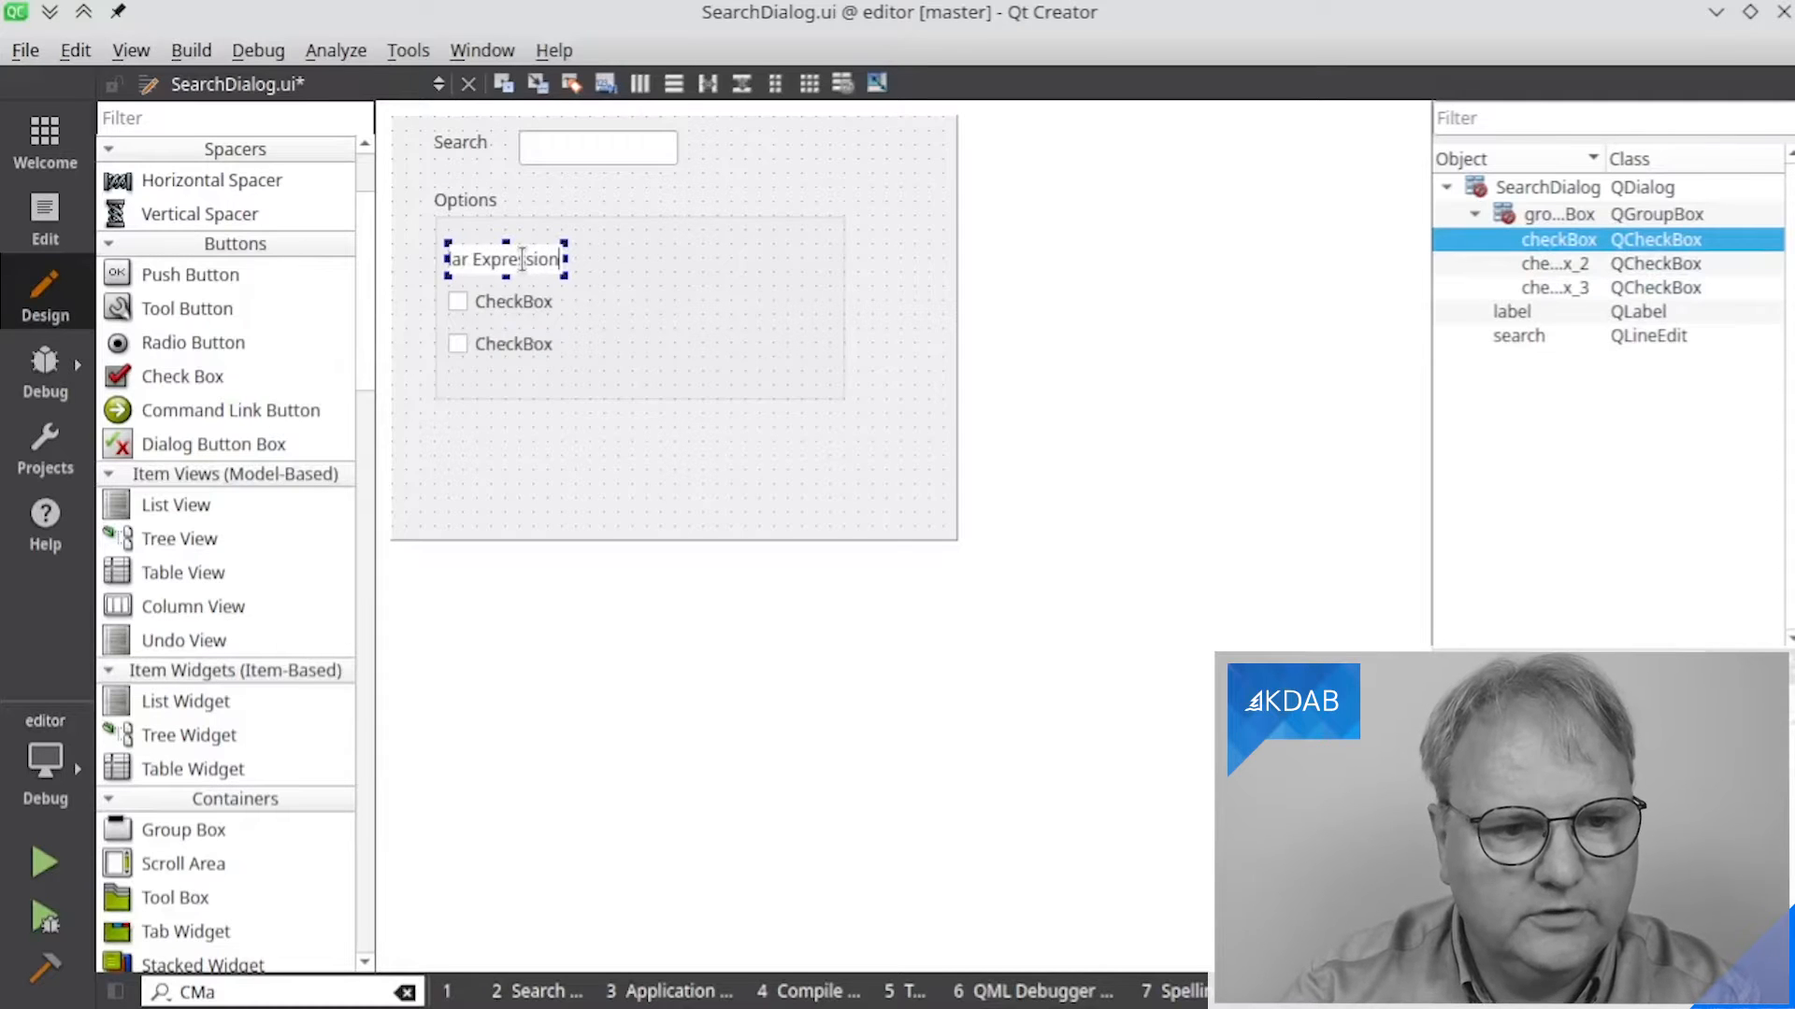
pyautogui.click(530, 299)
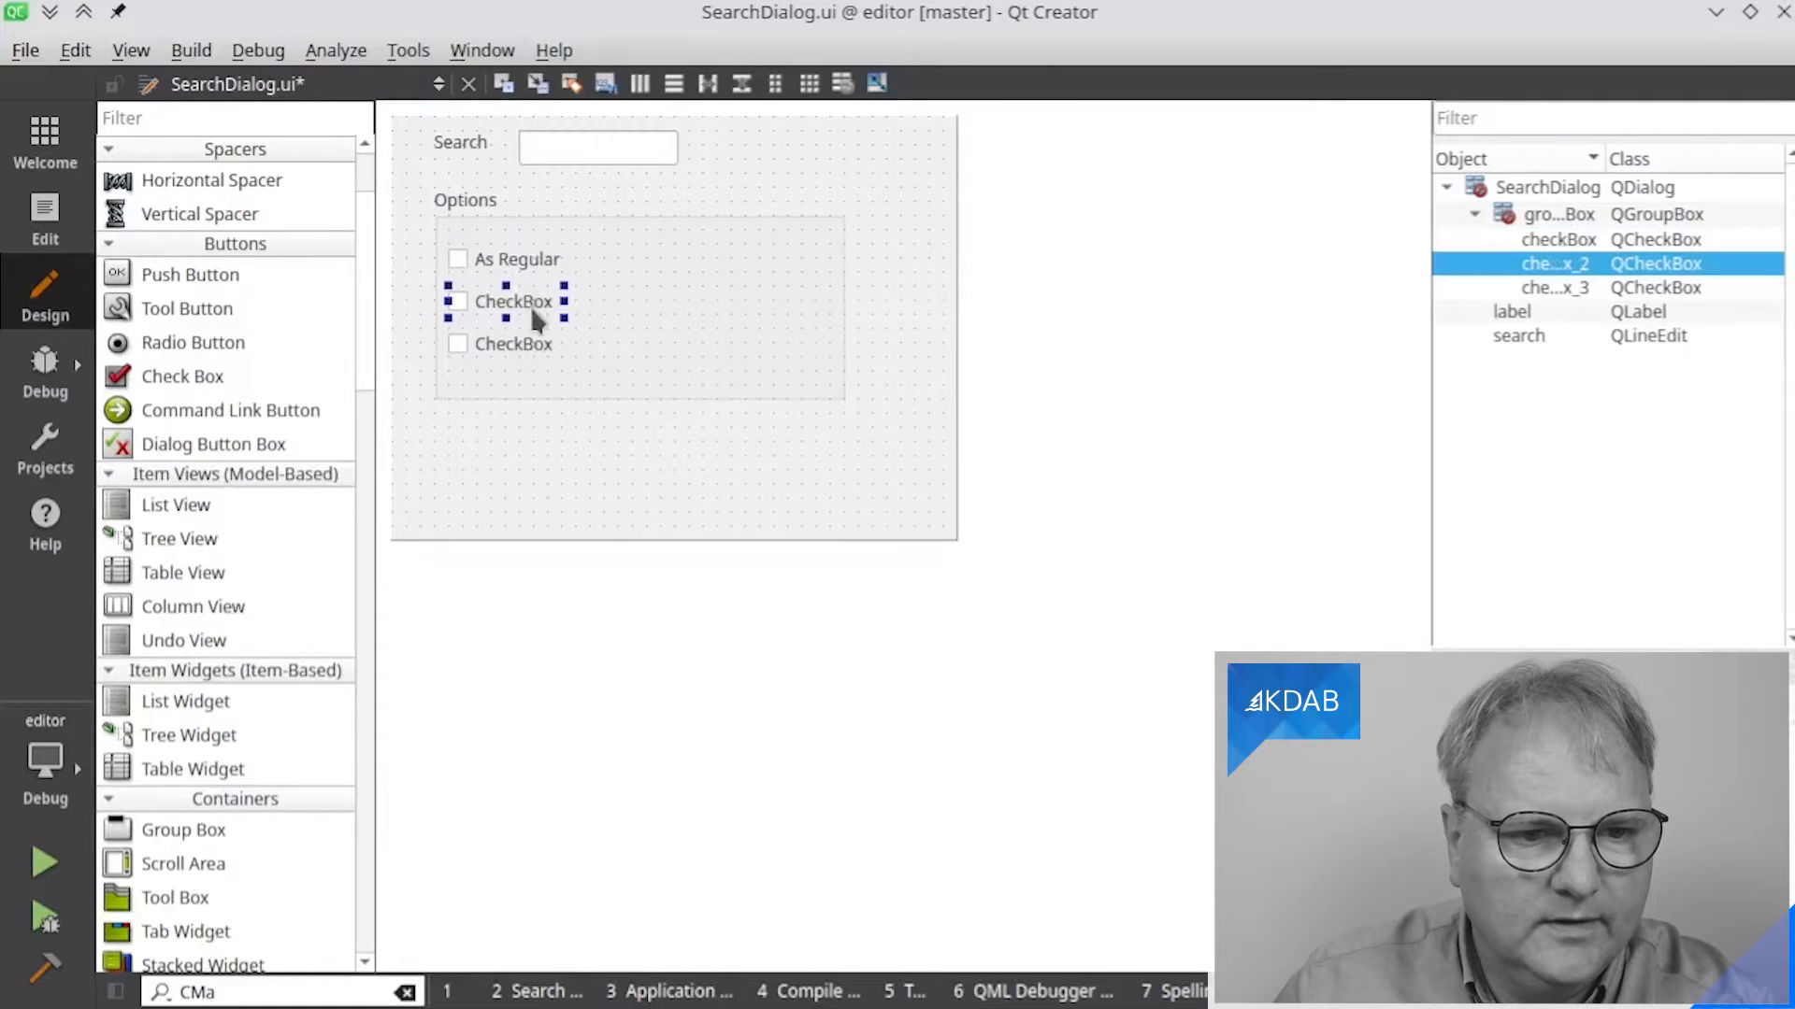
pyautogui.doubleClick(530, 306)
pyautogui.write('Case Se')
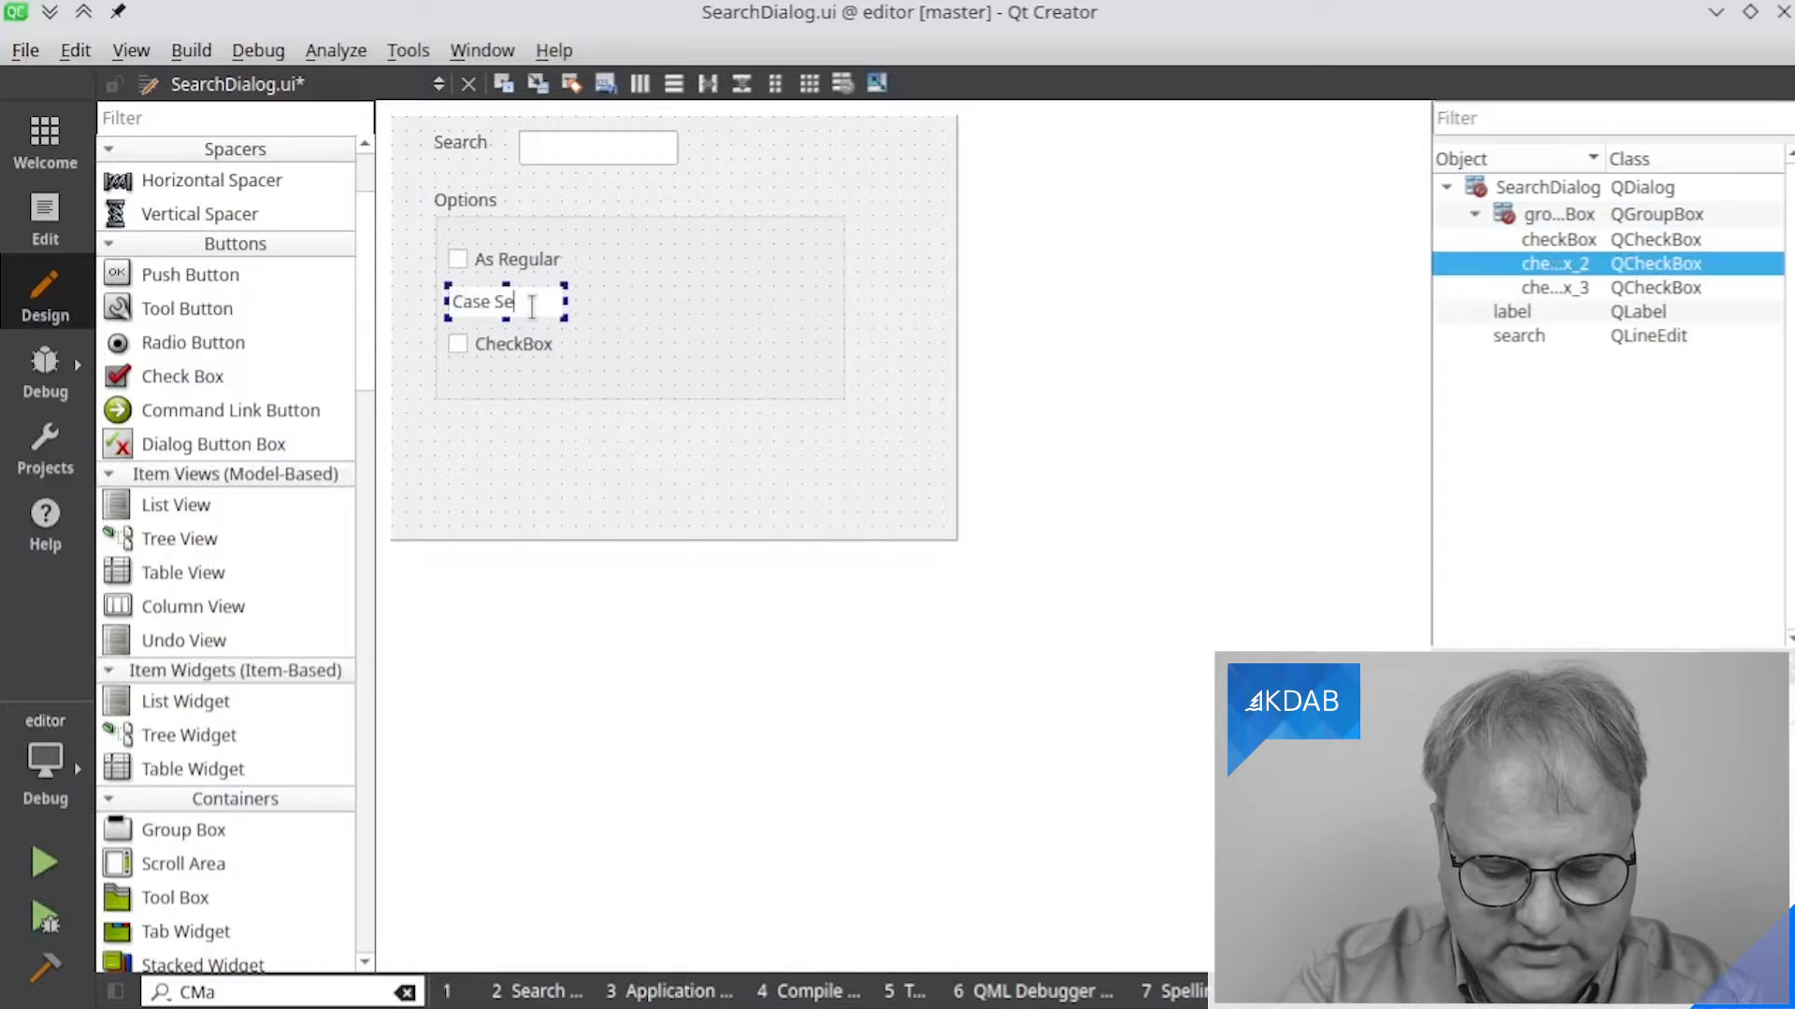
pyautogui.write('nsitive')
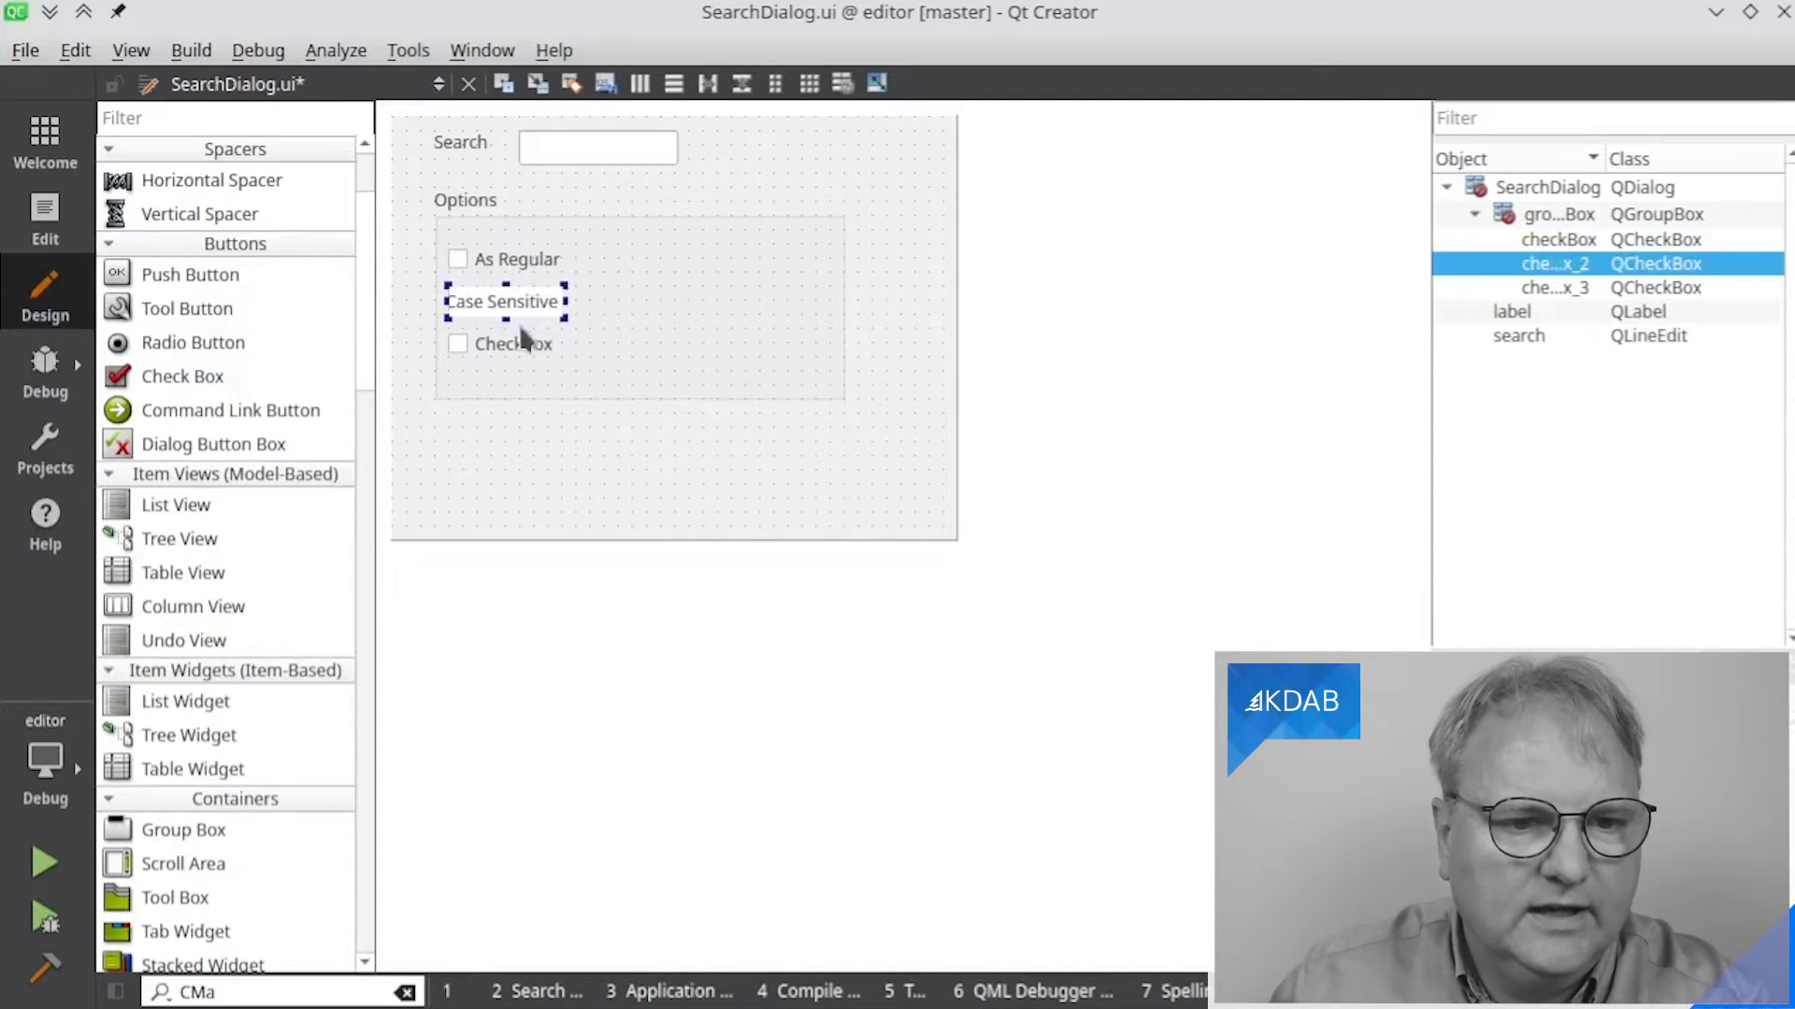
# Set the lowest check box's text in the Options group to "Whole Words"
pyautogui.doubleClick(516, 344)
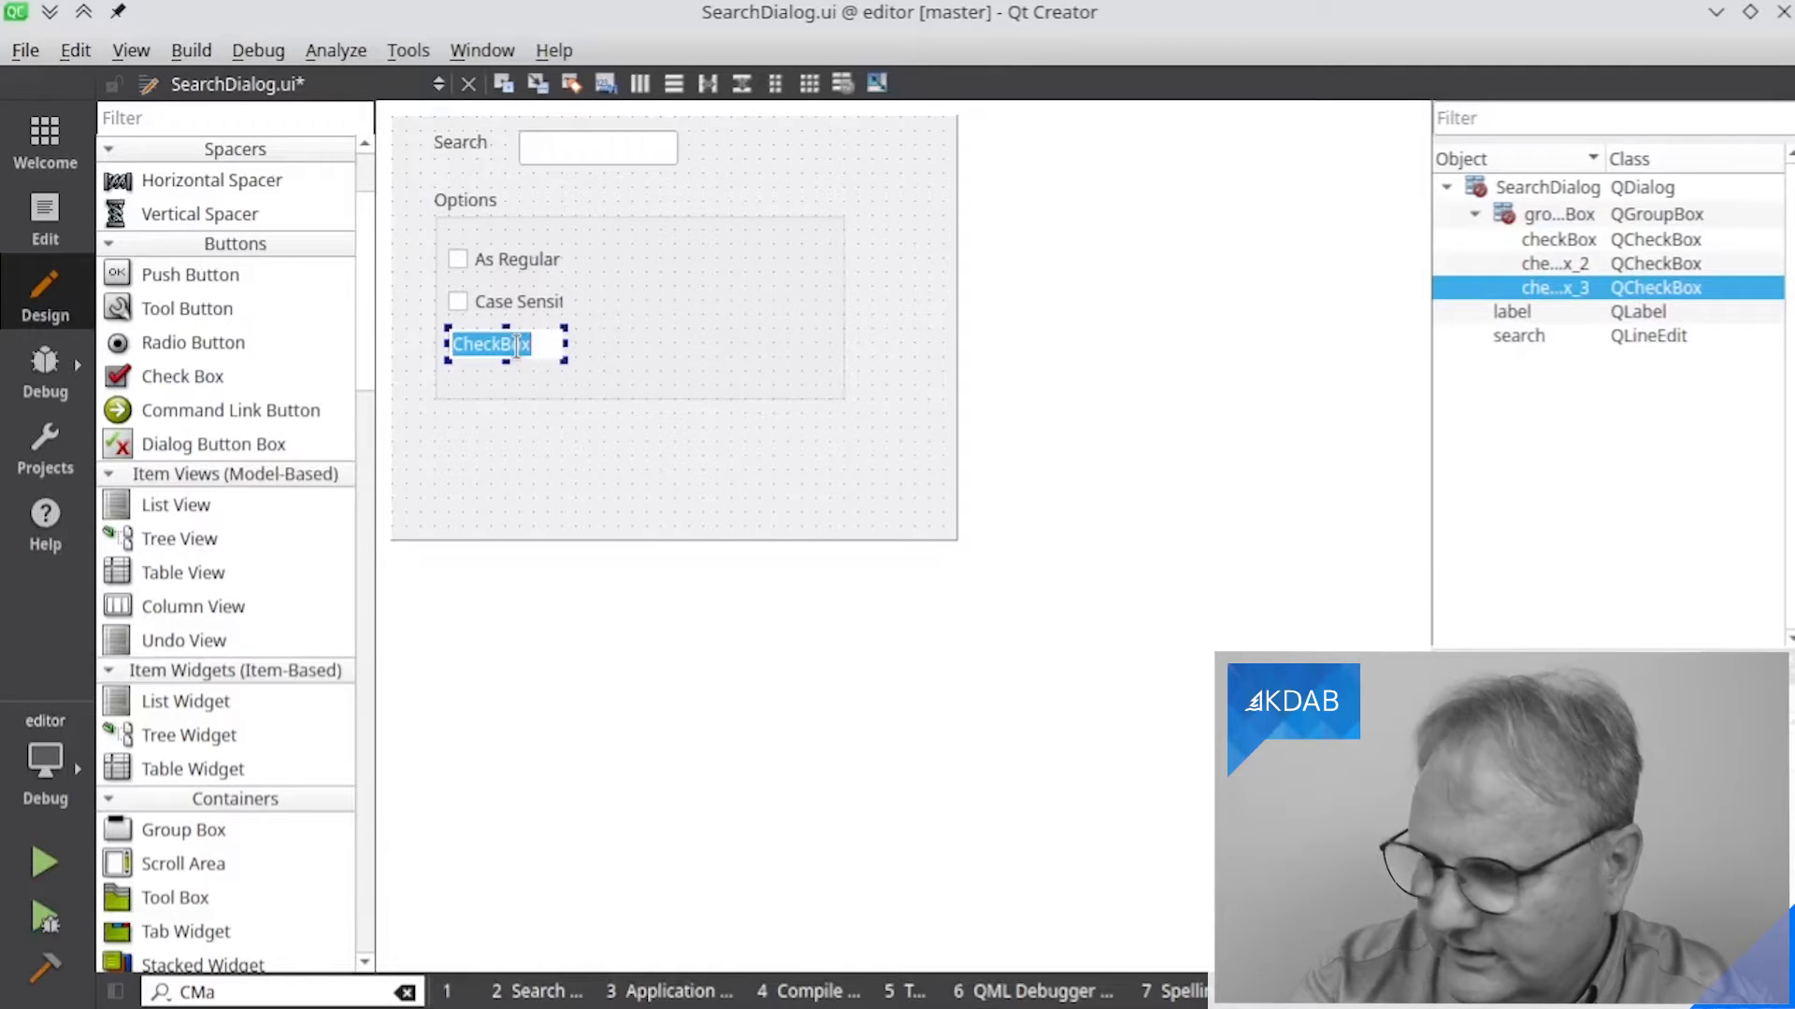
pyautogui.write('Whole')
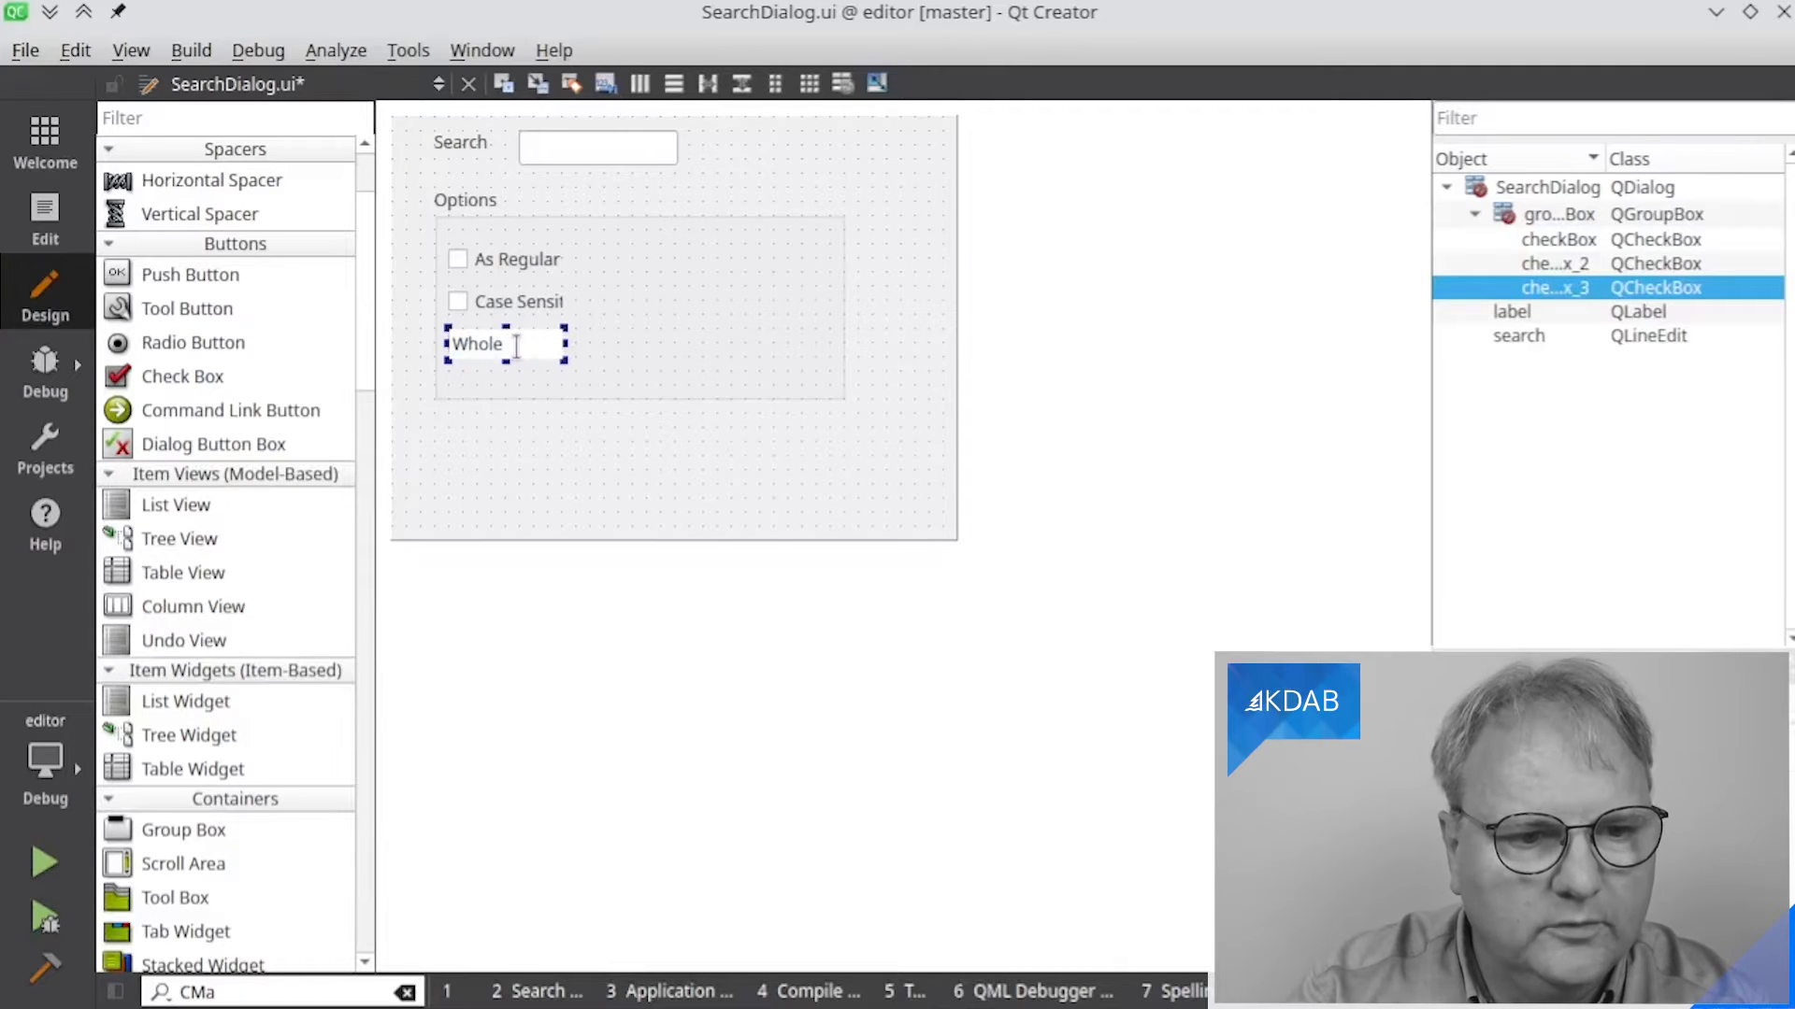
pyautogui.write(' Wo')
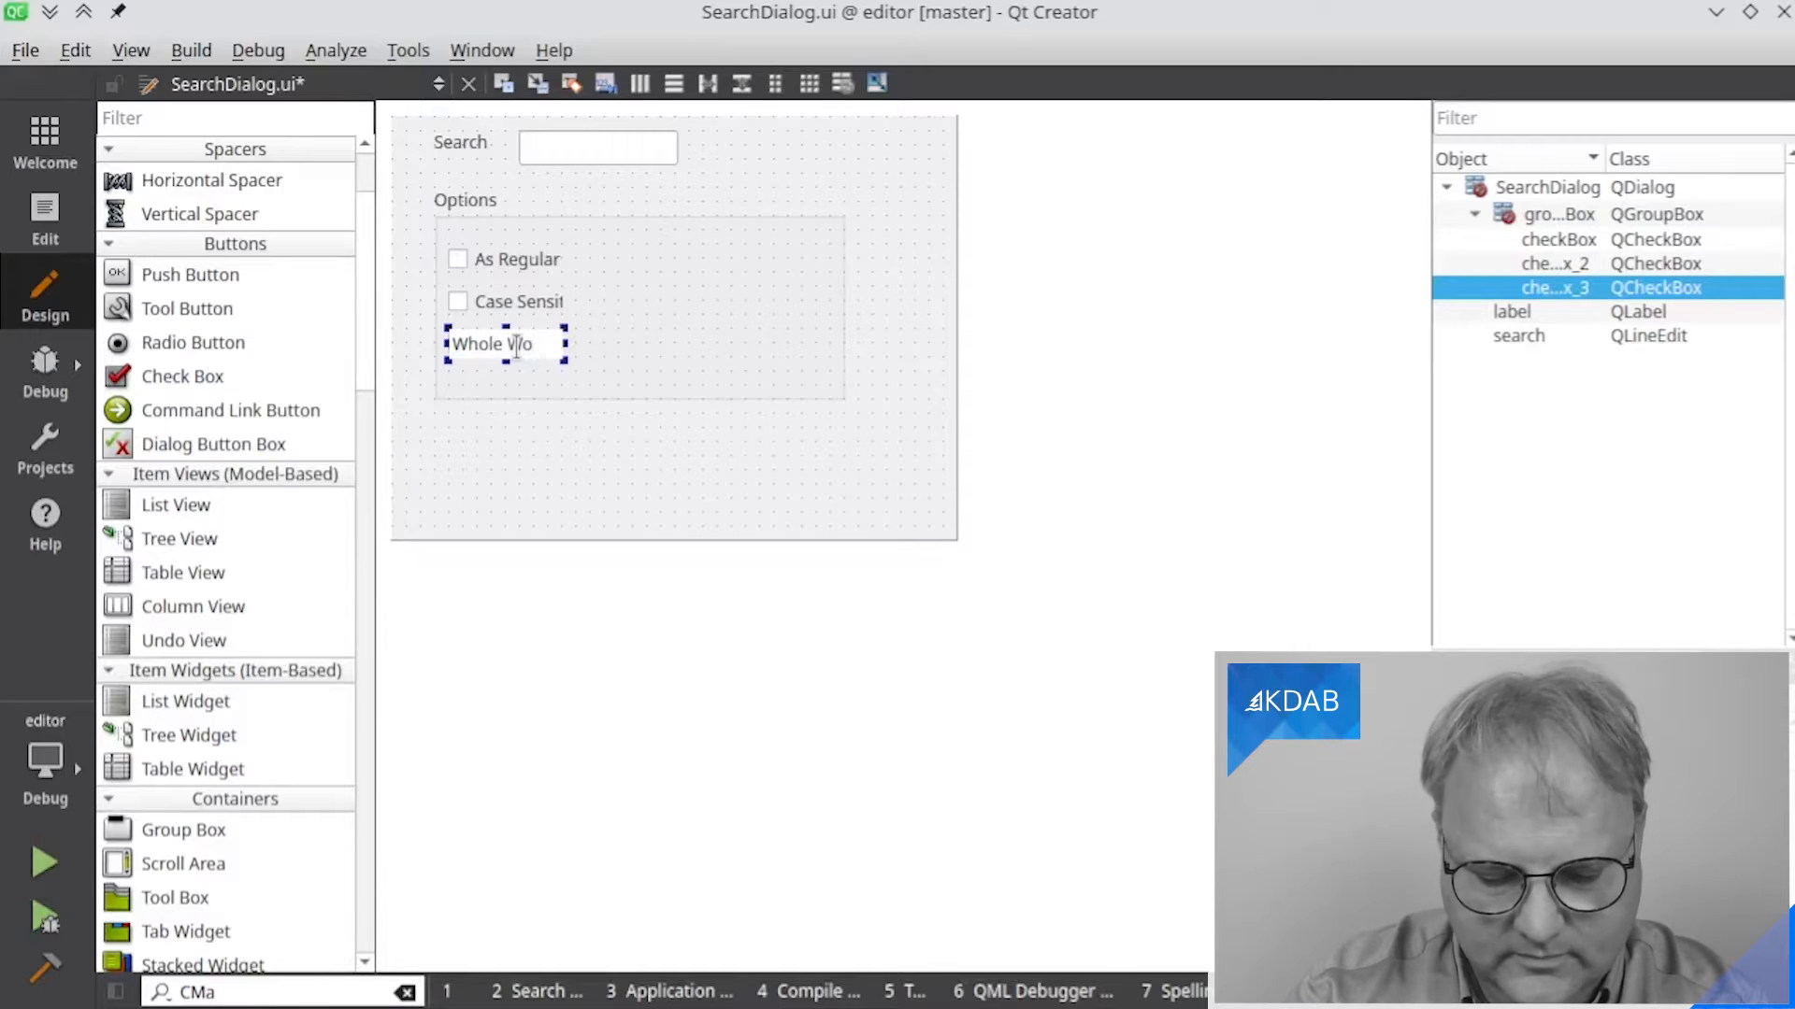
pyautogui.write('rds')
pyautogui.press('Return')
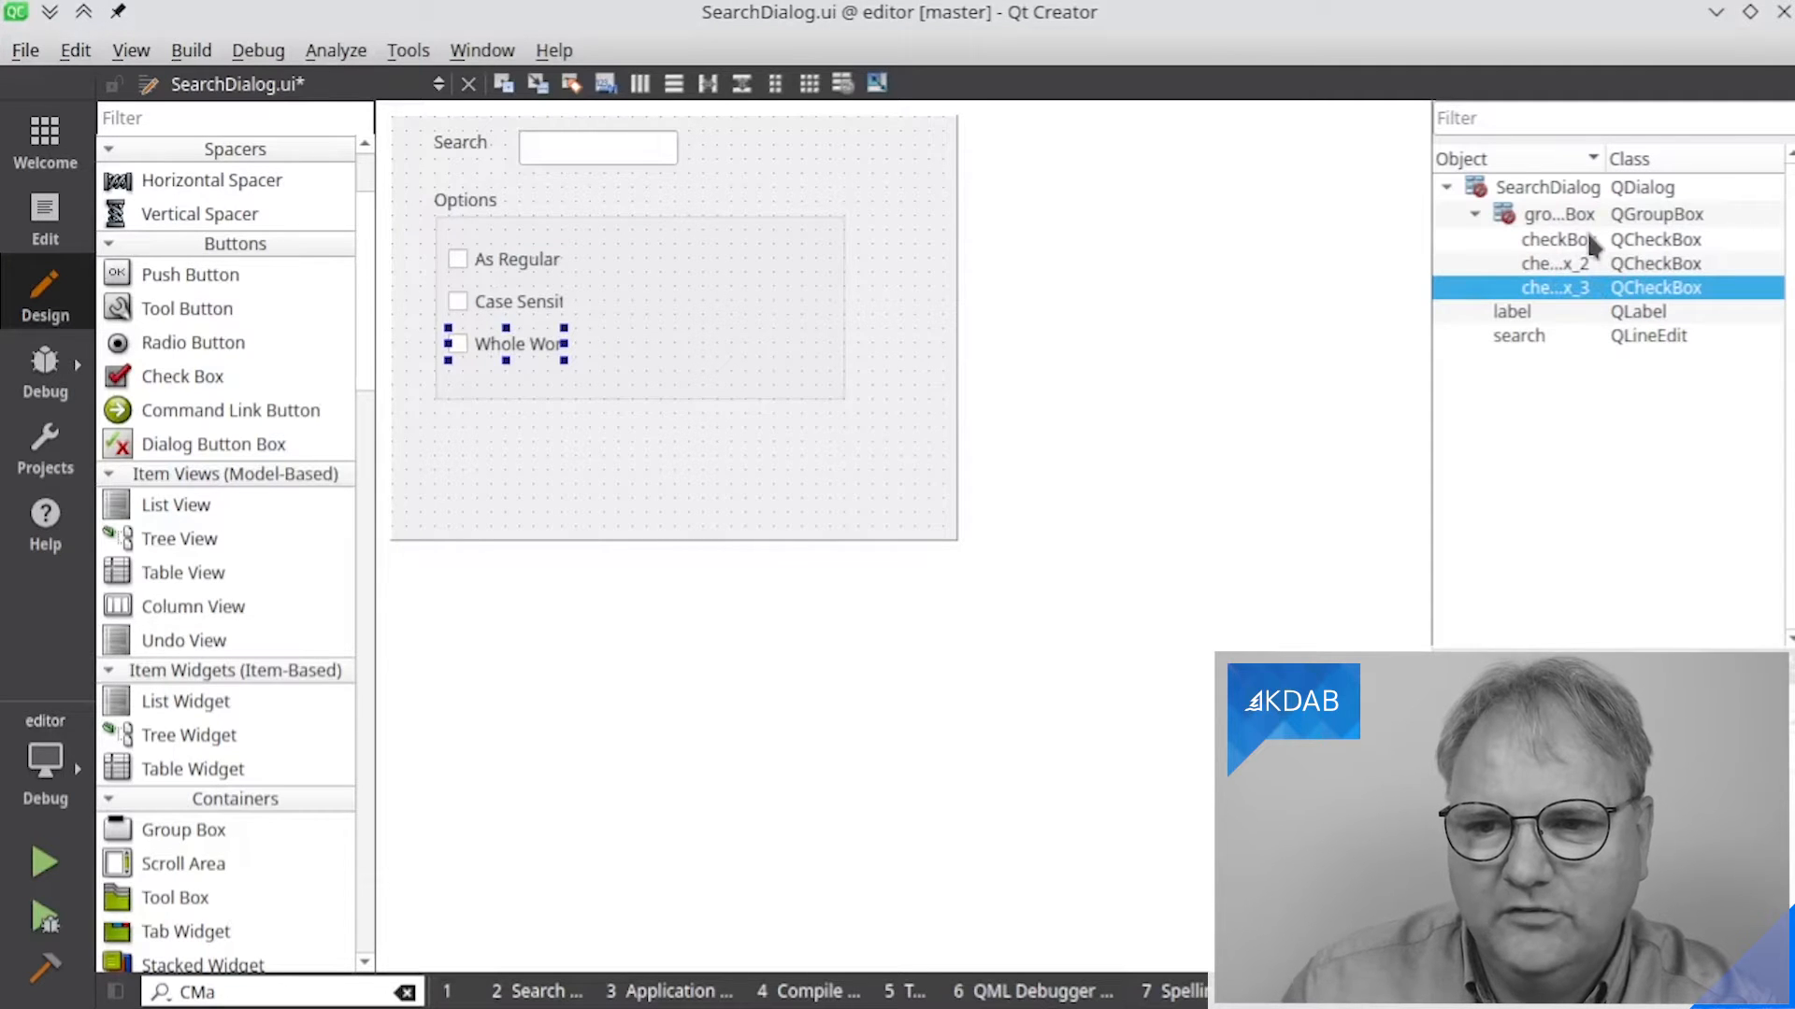
# Widen the object name column and rename the Whole Words check box object to "wholeWords"
pyautogui.moveTo(1608, 157); pyautogui.dragTo(1667, 157)
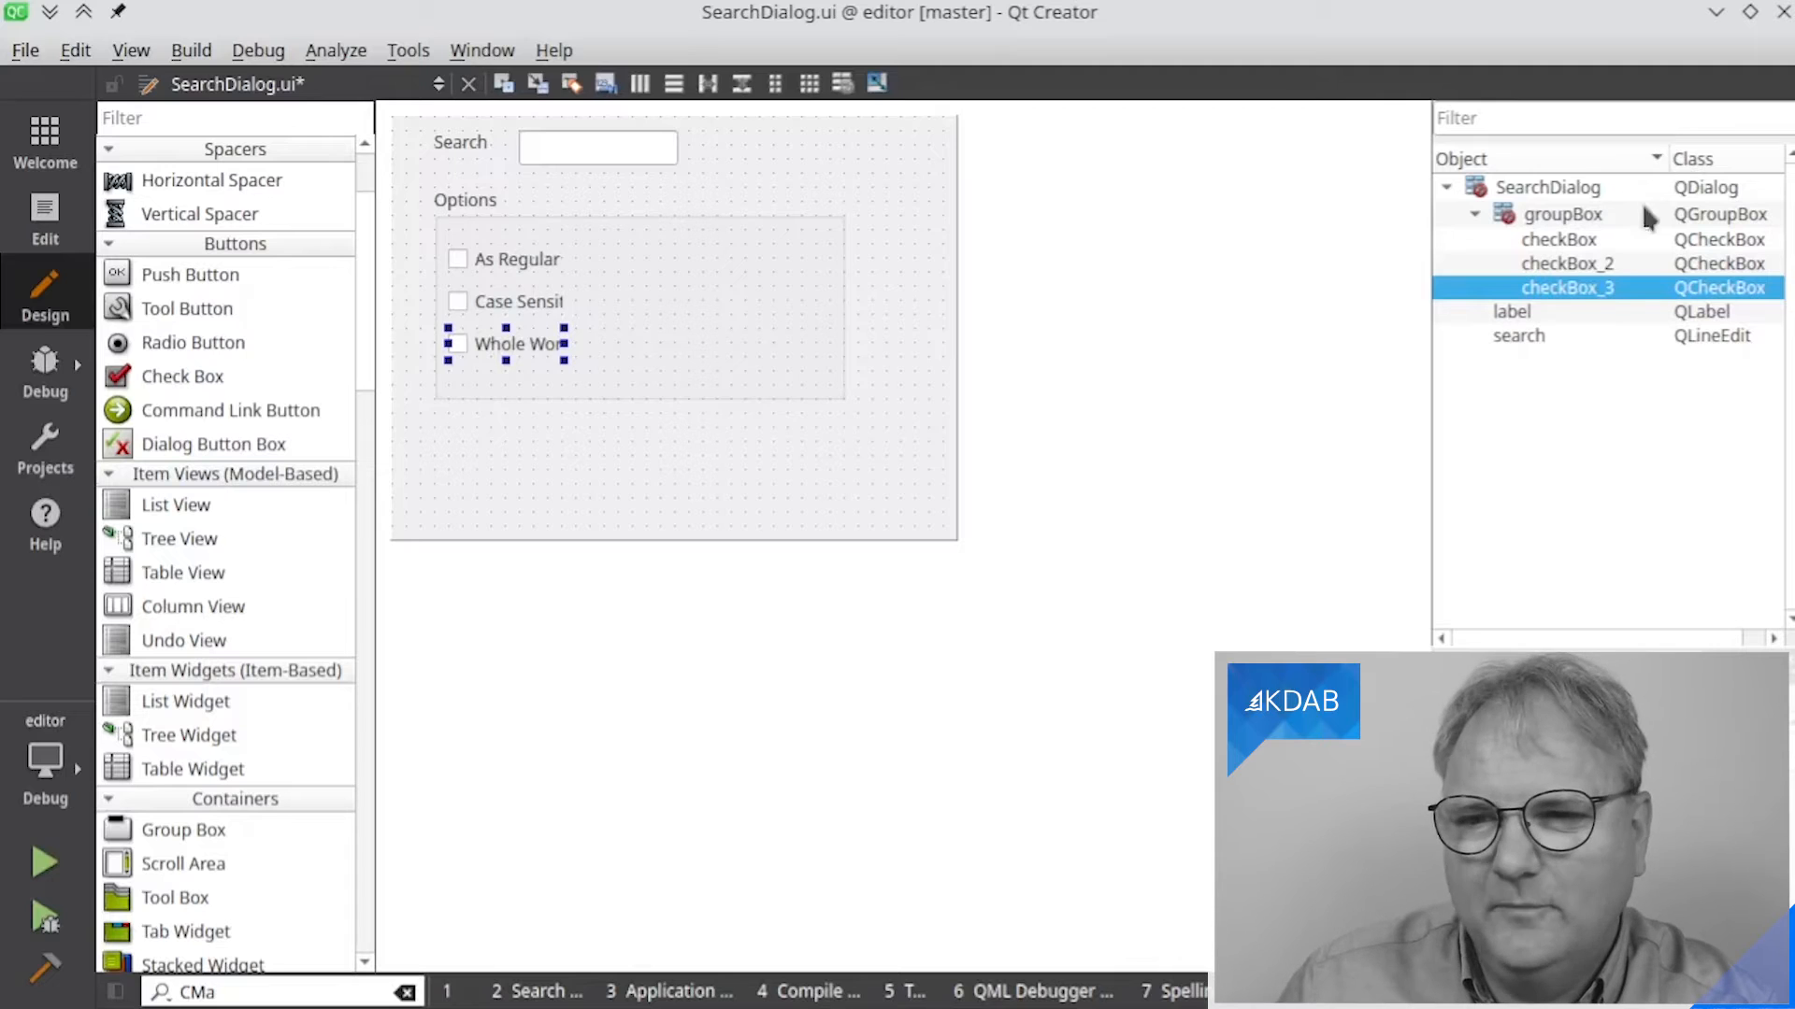
pyautogui.doubleClick(1578, 287)
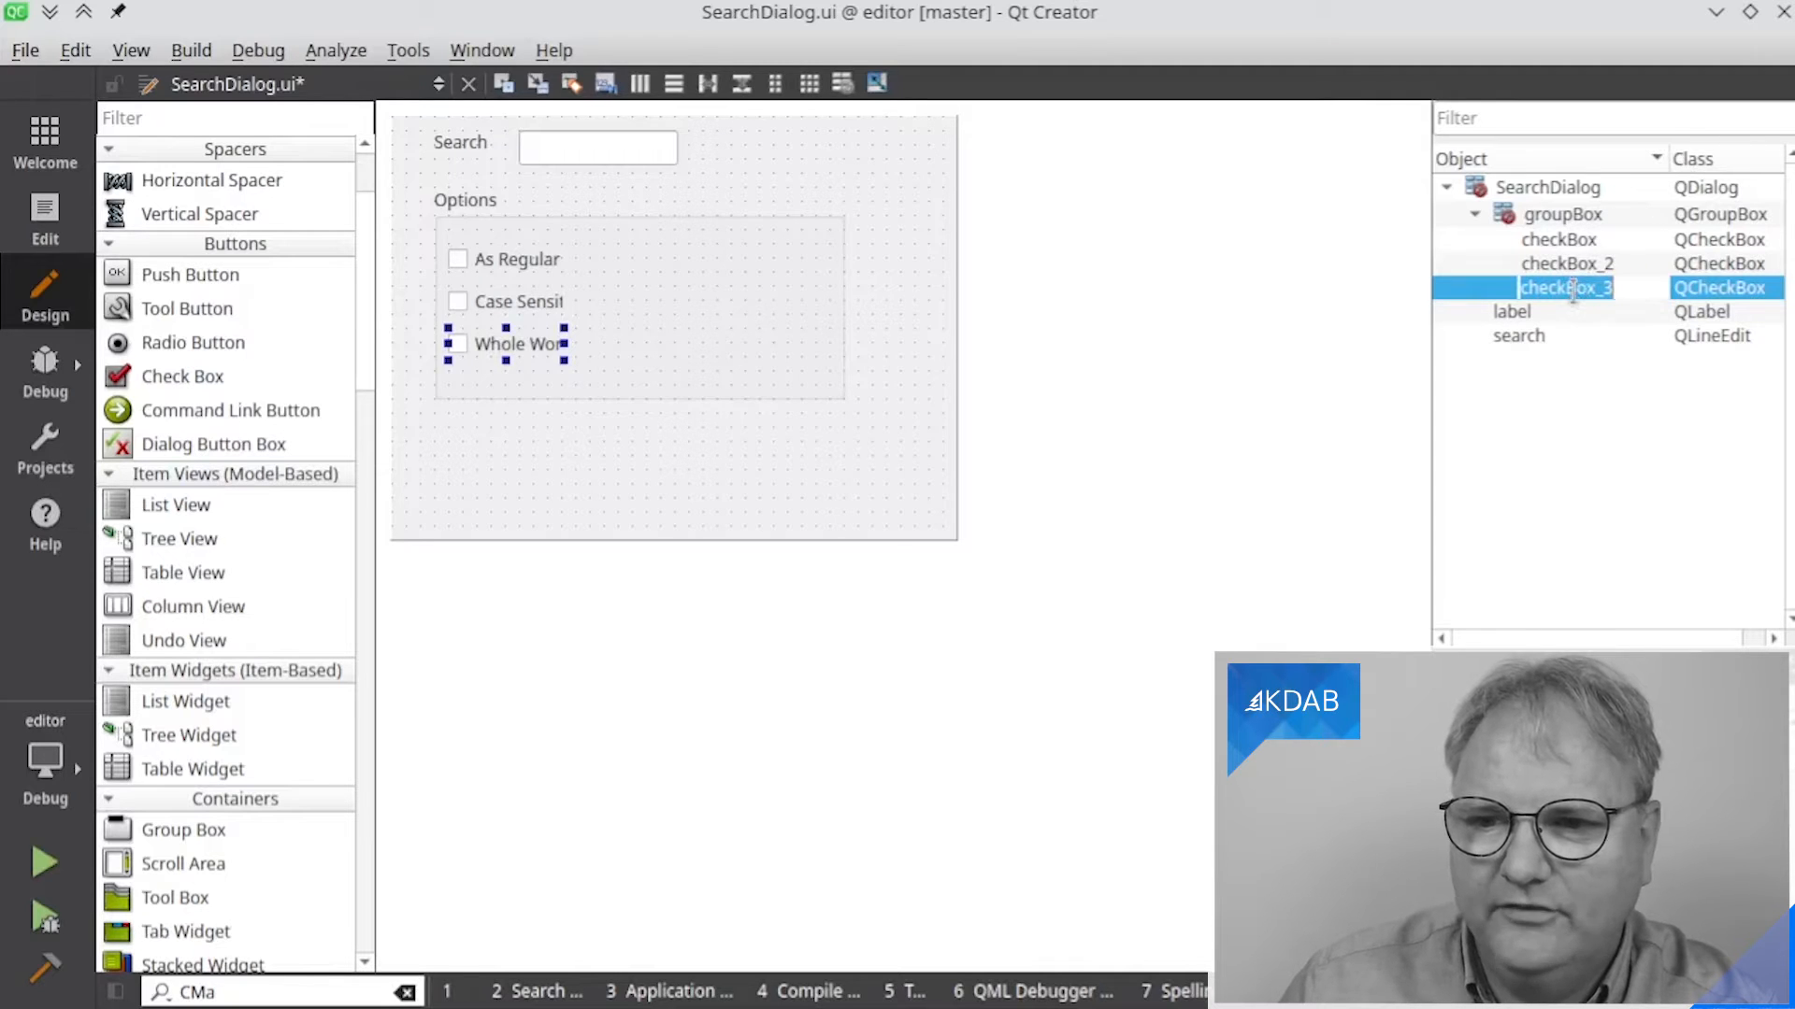
pyautogui.write('whoel')
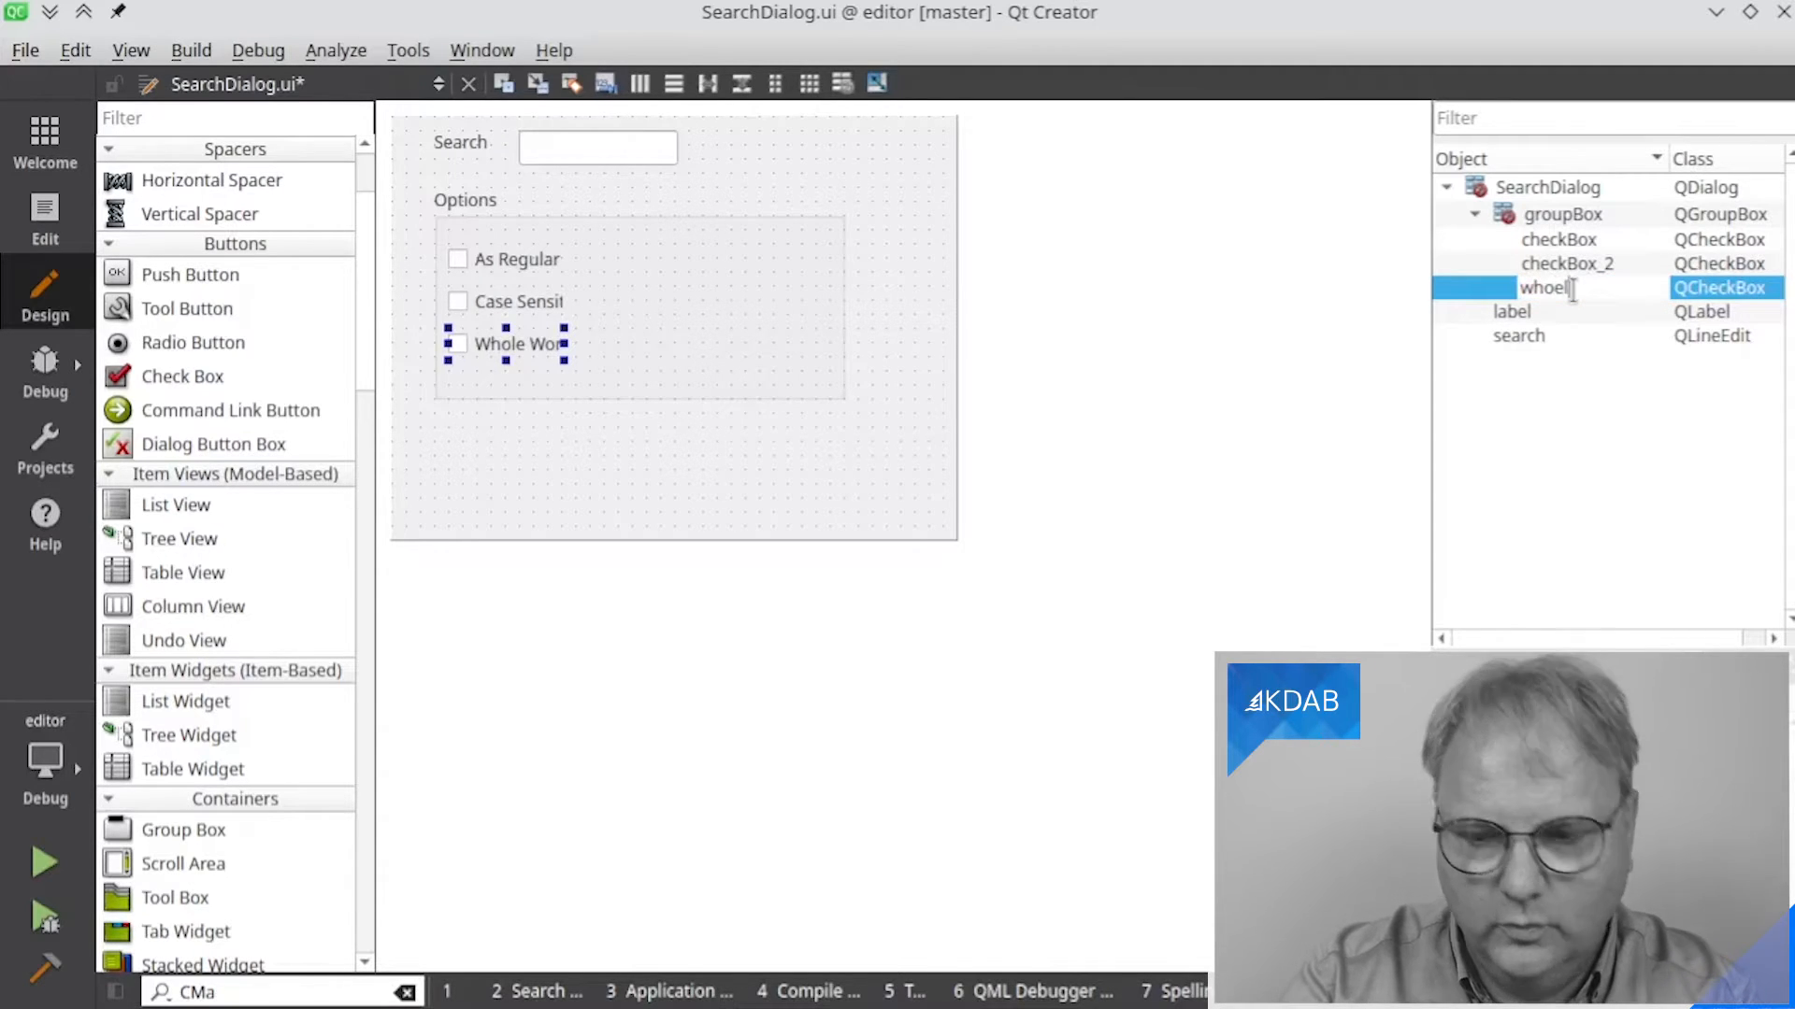
pyautogui.press('BackSpace')
pyautogui.press('BackSpace')
pyautogui.write('leWo')
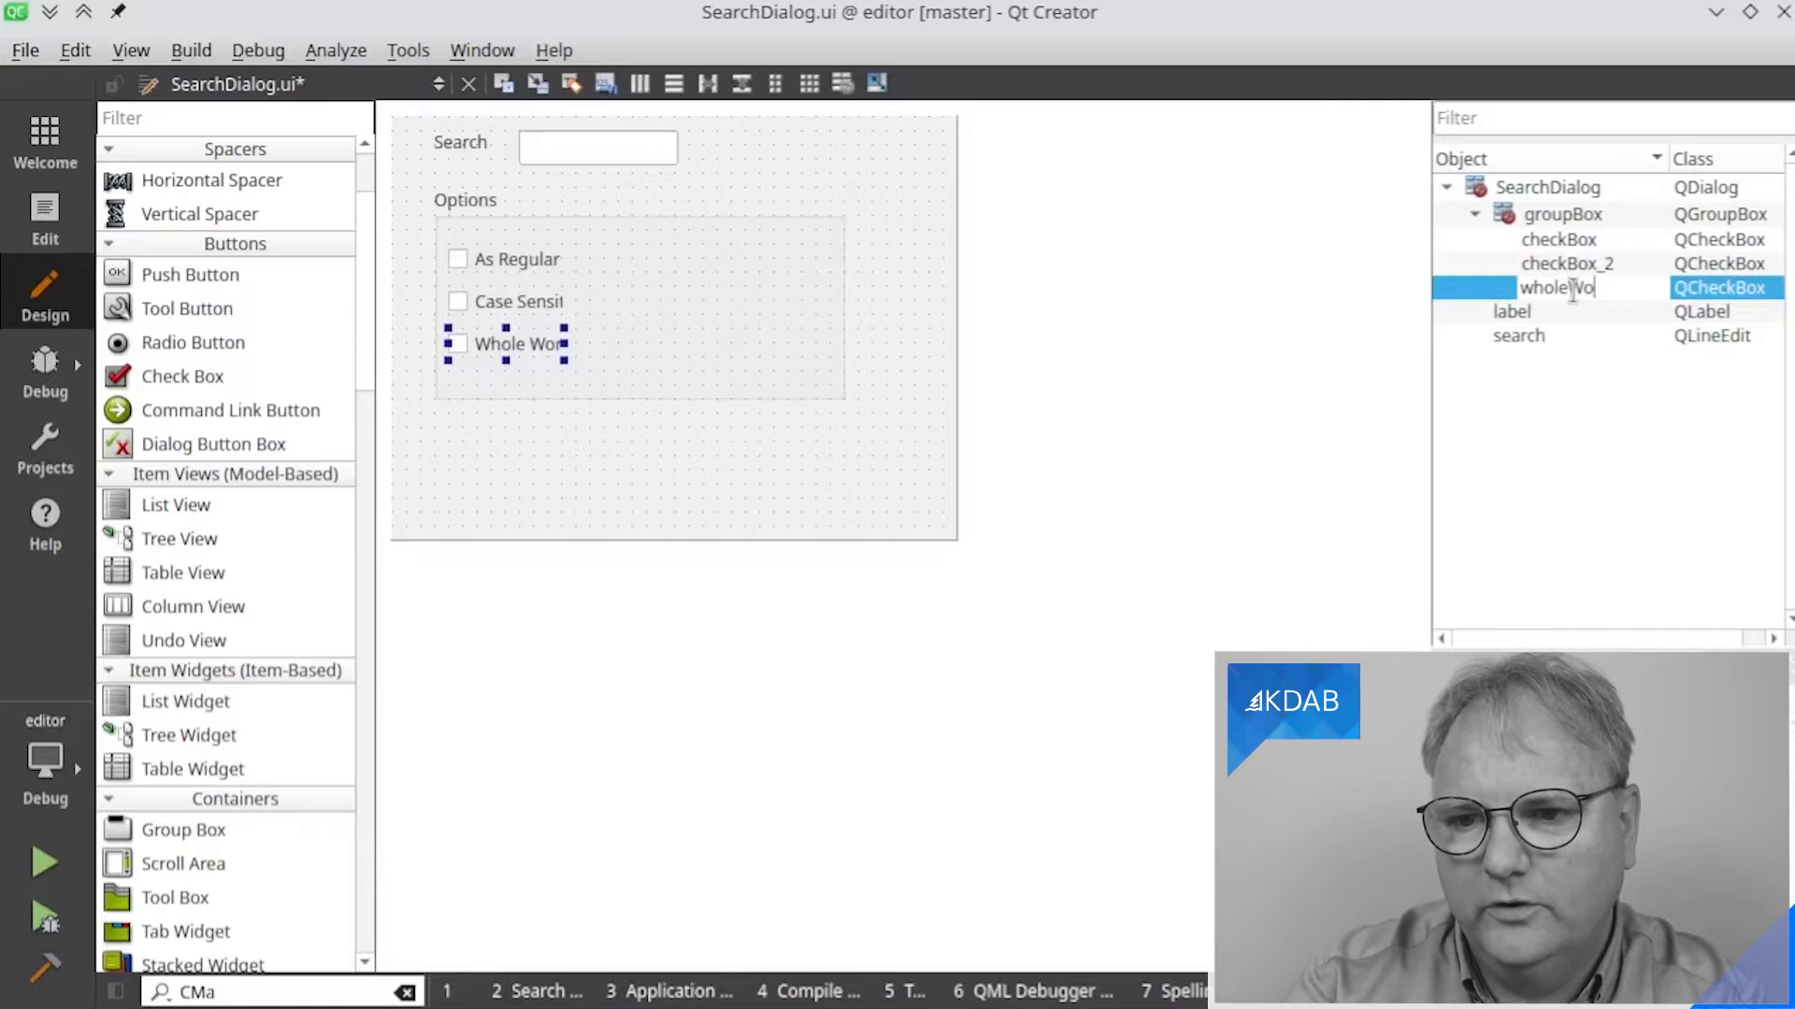
pyautogui.write('rds')
pyautogui.press('Return')
# Rename the Case Sensitive check box object to "caseSensitive"
pyautogui.click(1610, 266)
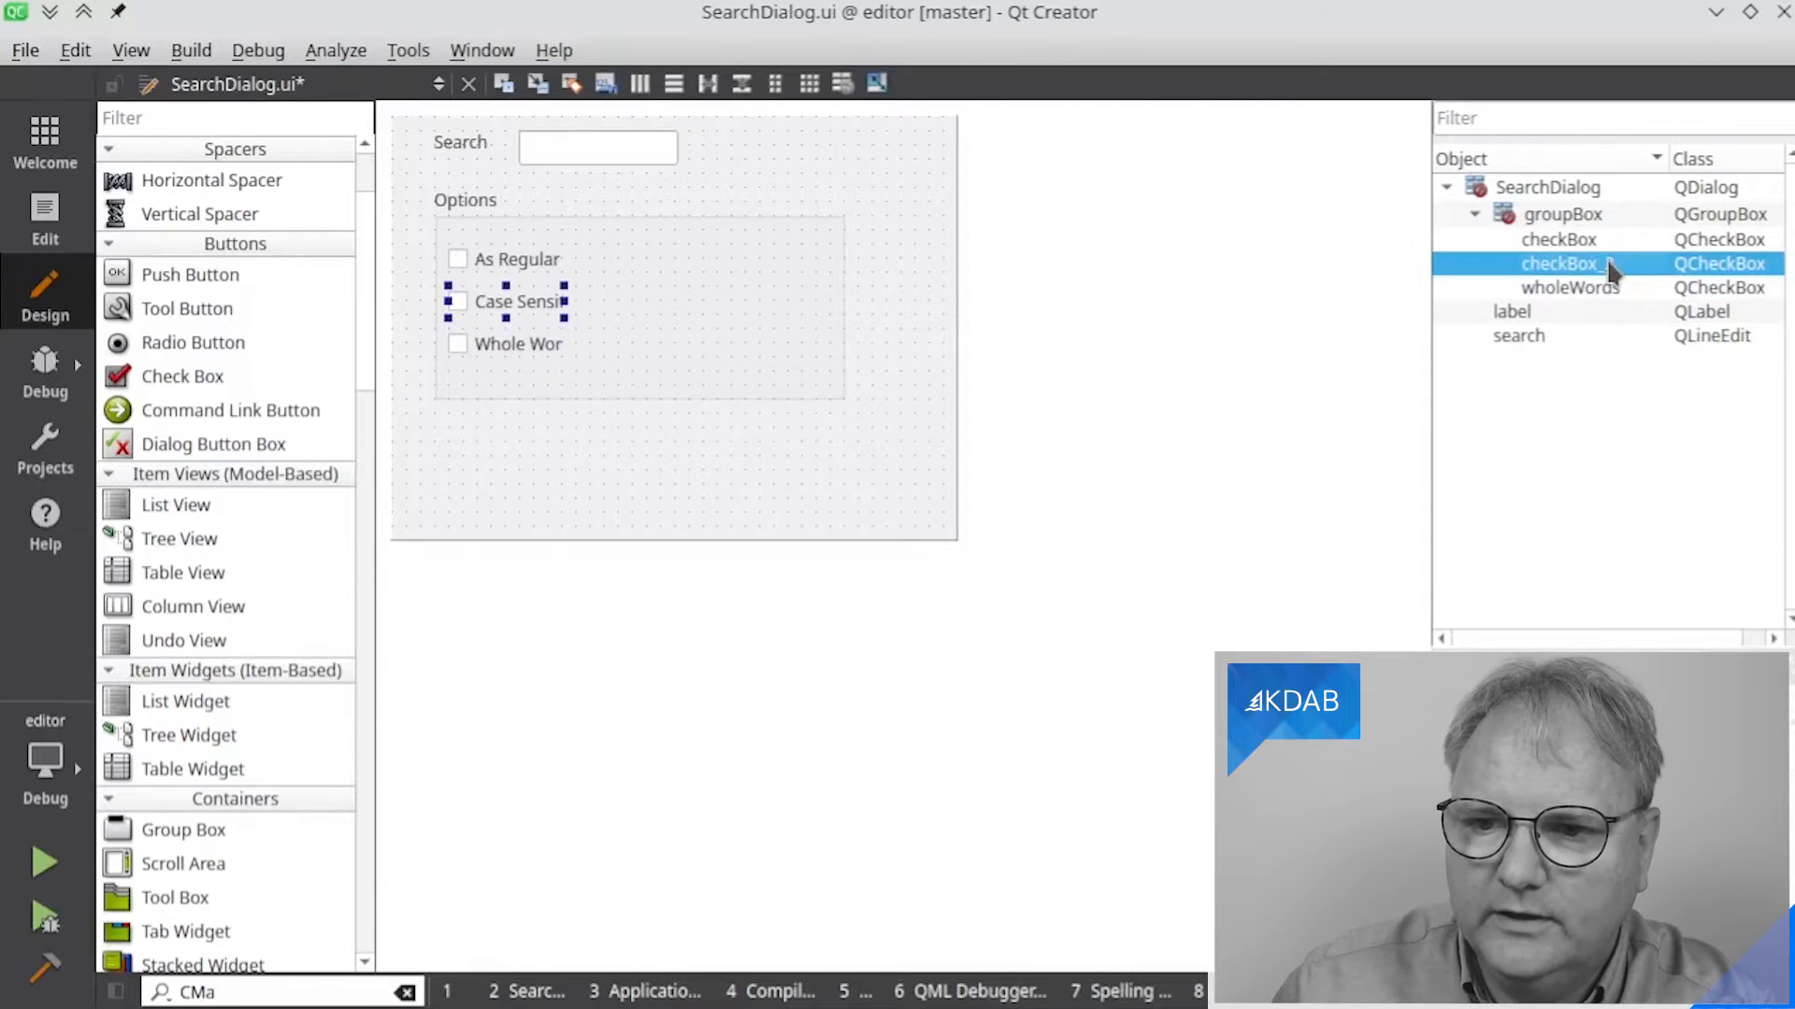
pyautogui.doubleClick(1600, 264)
pyautogui.write('ca')
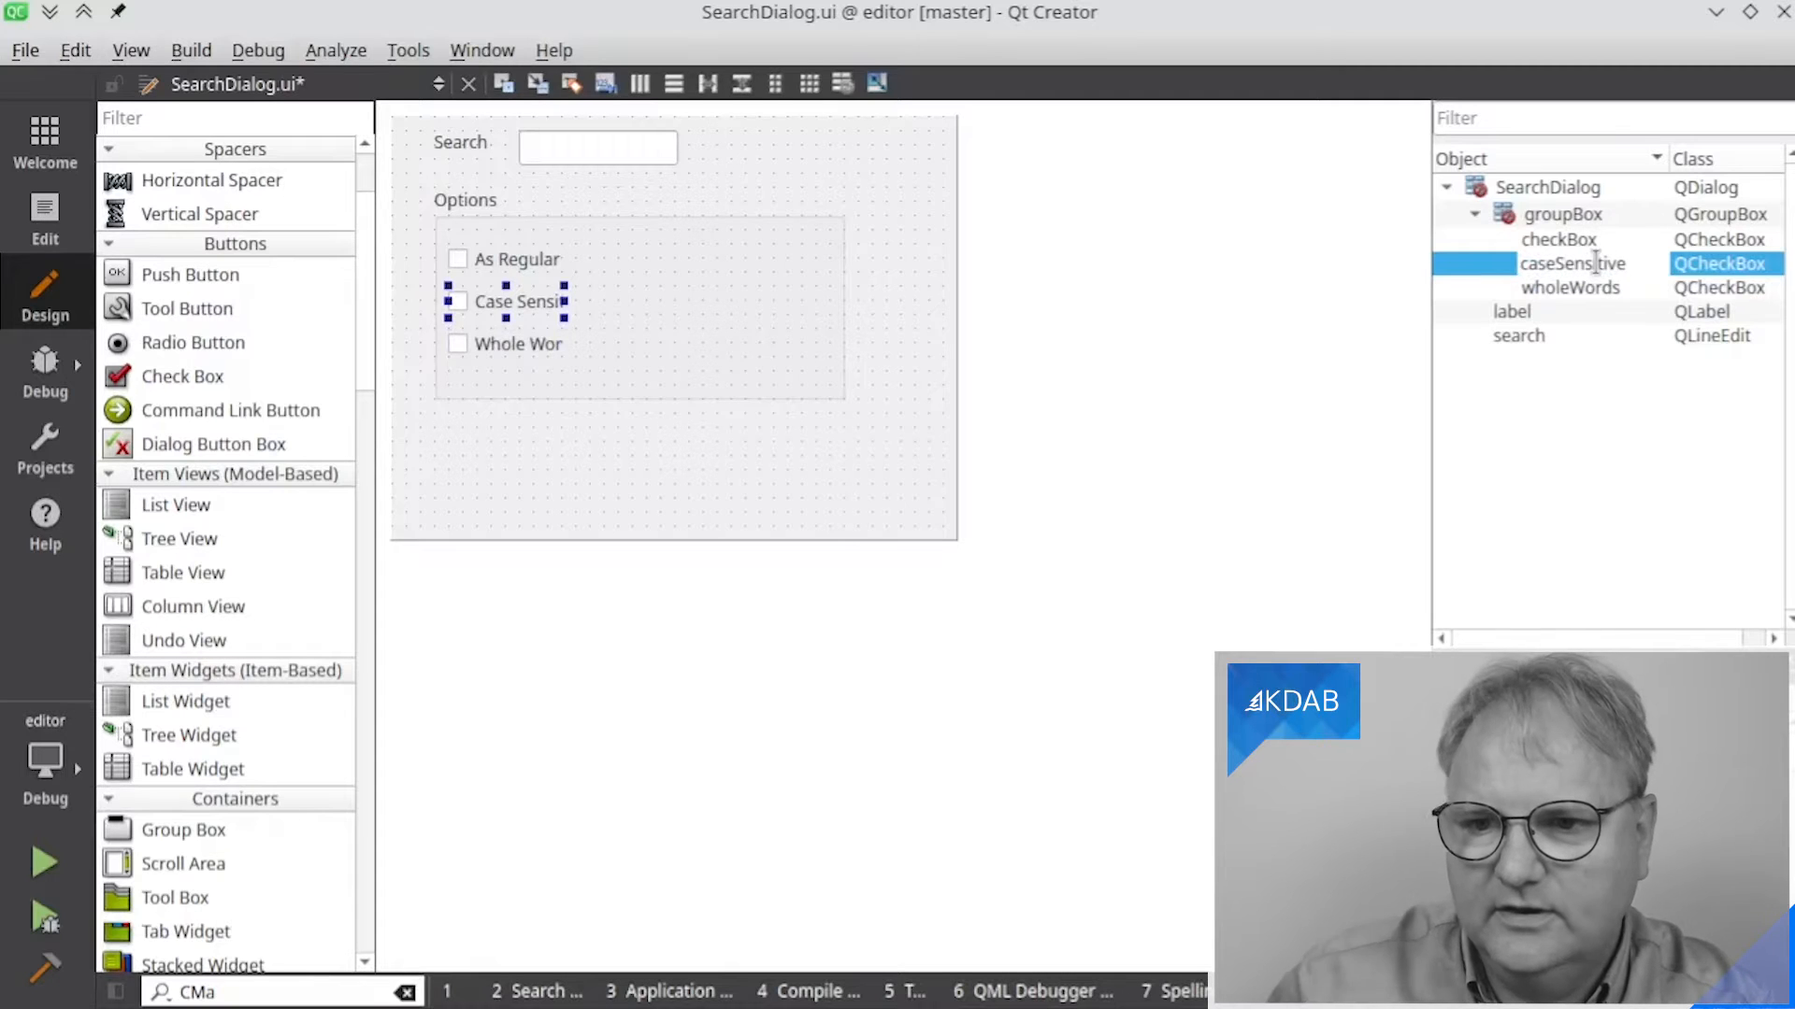
pyautogui.write('seSensitive')
pyautogui.press('Return')
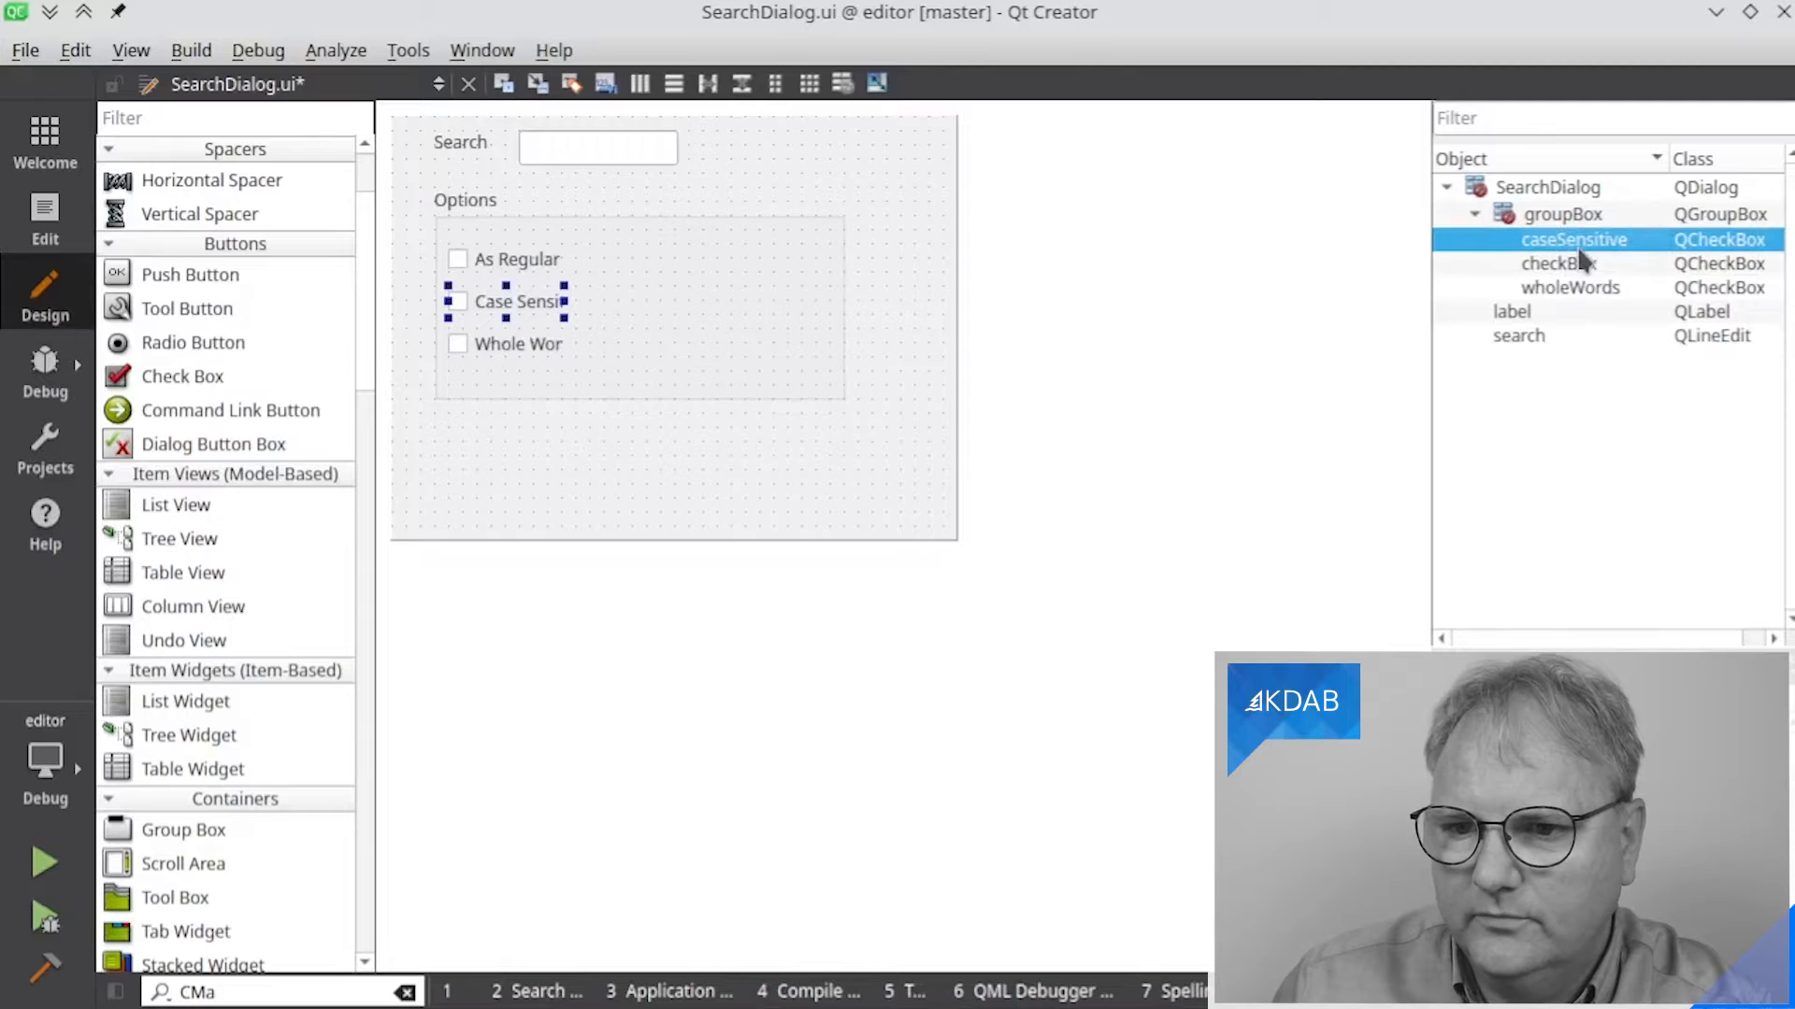
# Rename the As Regular Expression check box object to "AsRegularExpression"
pyautogui.doubleClick(1577, 268)
pyautogui.write('AsRegular')
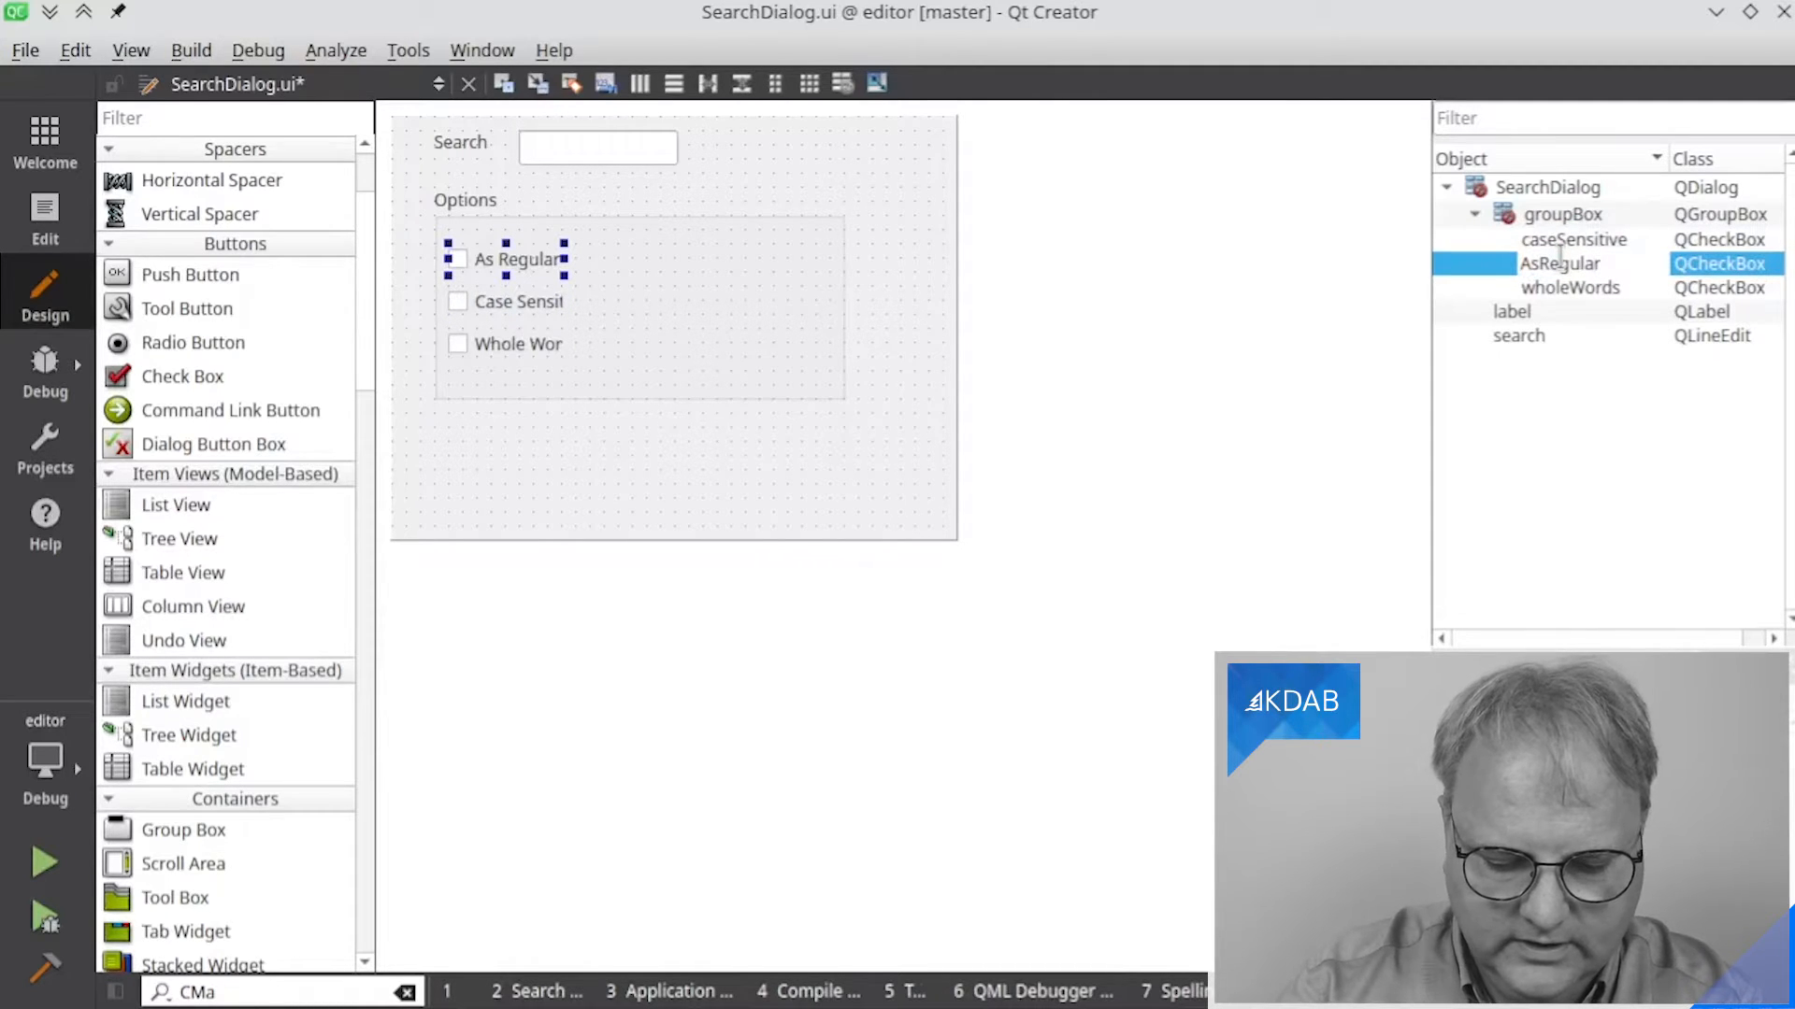
pyautogui.write('Expression')
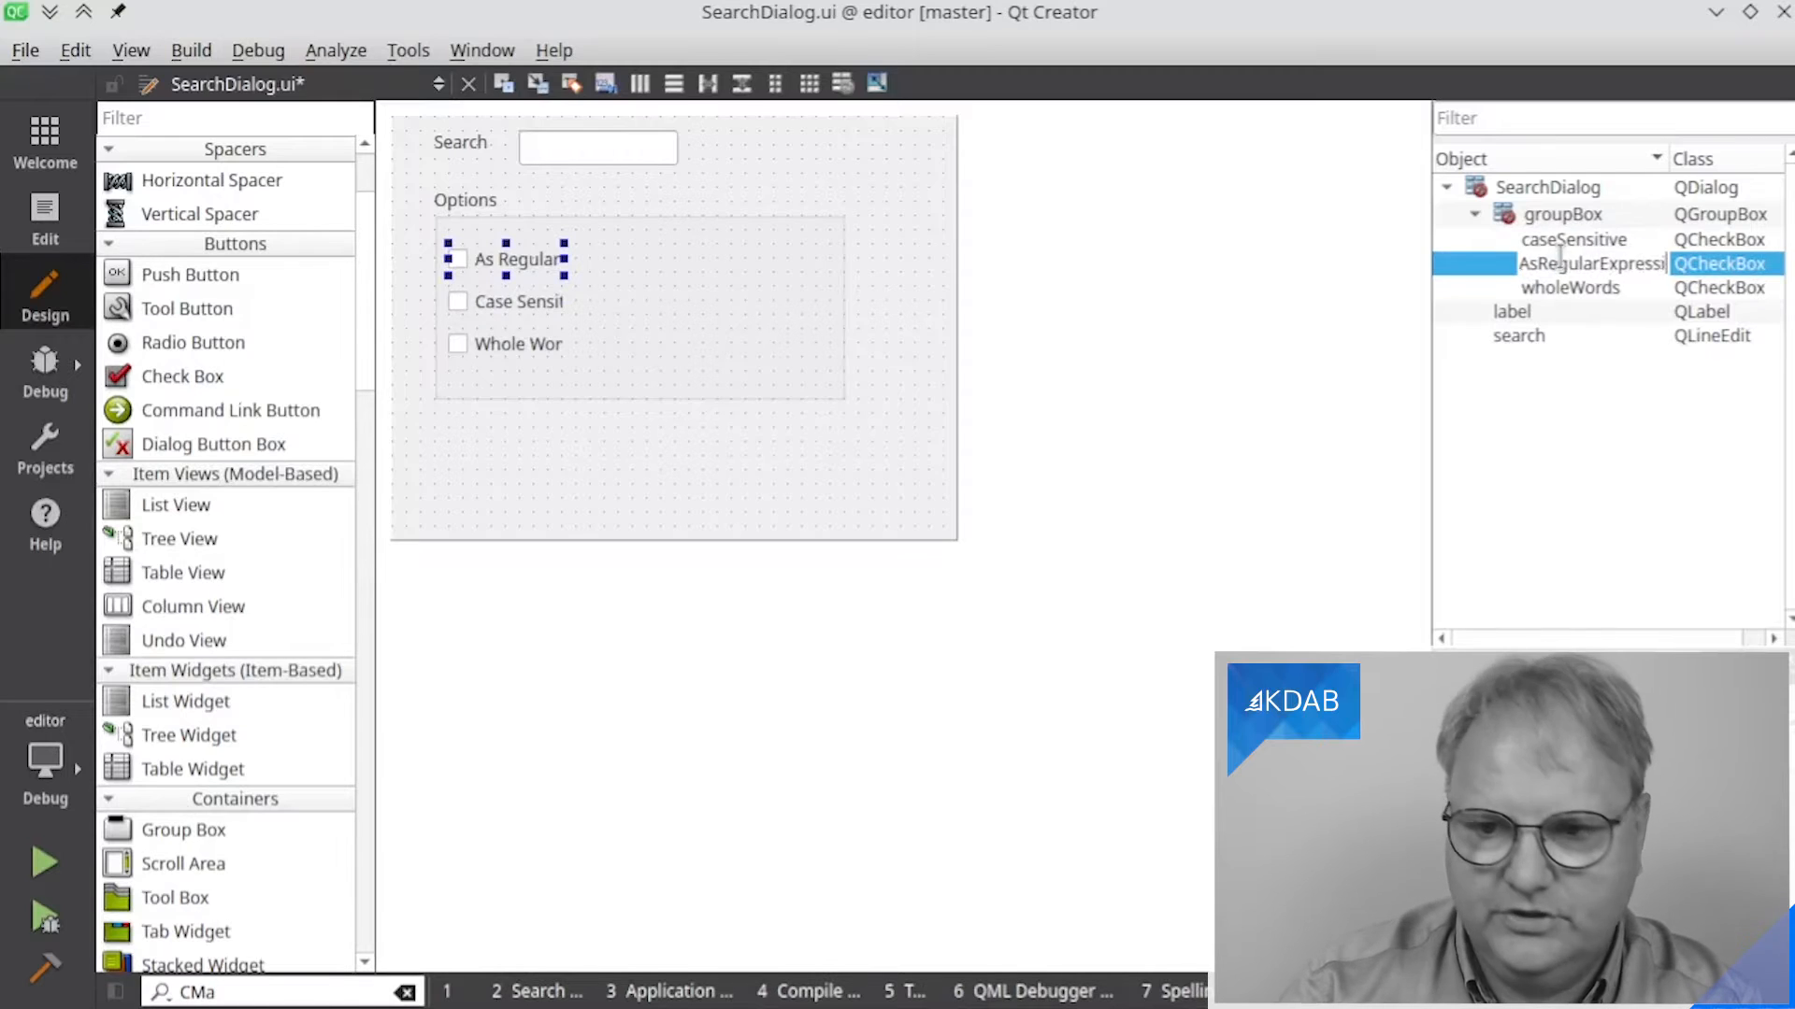
pyautogui.press('Return')
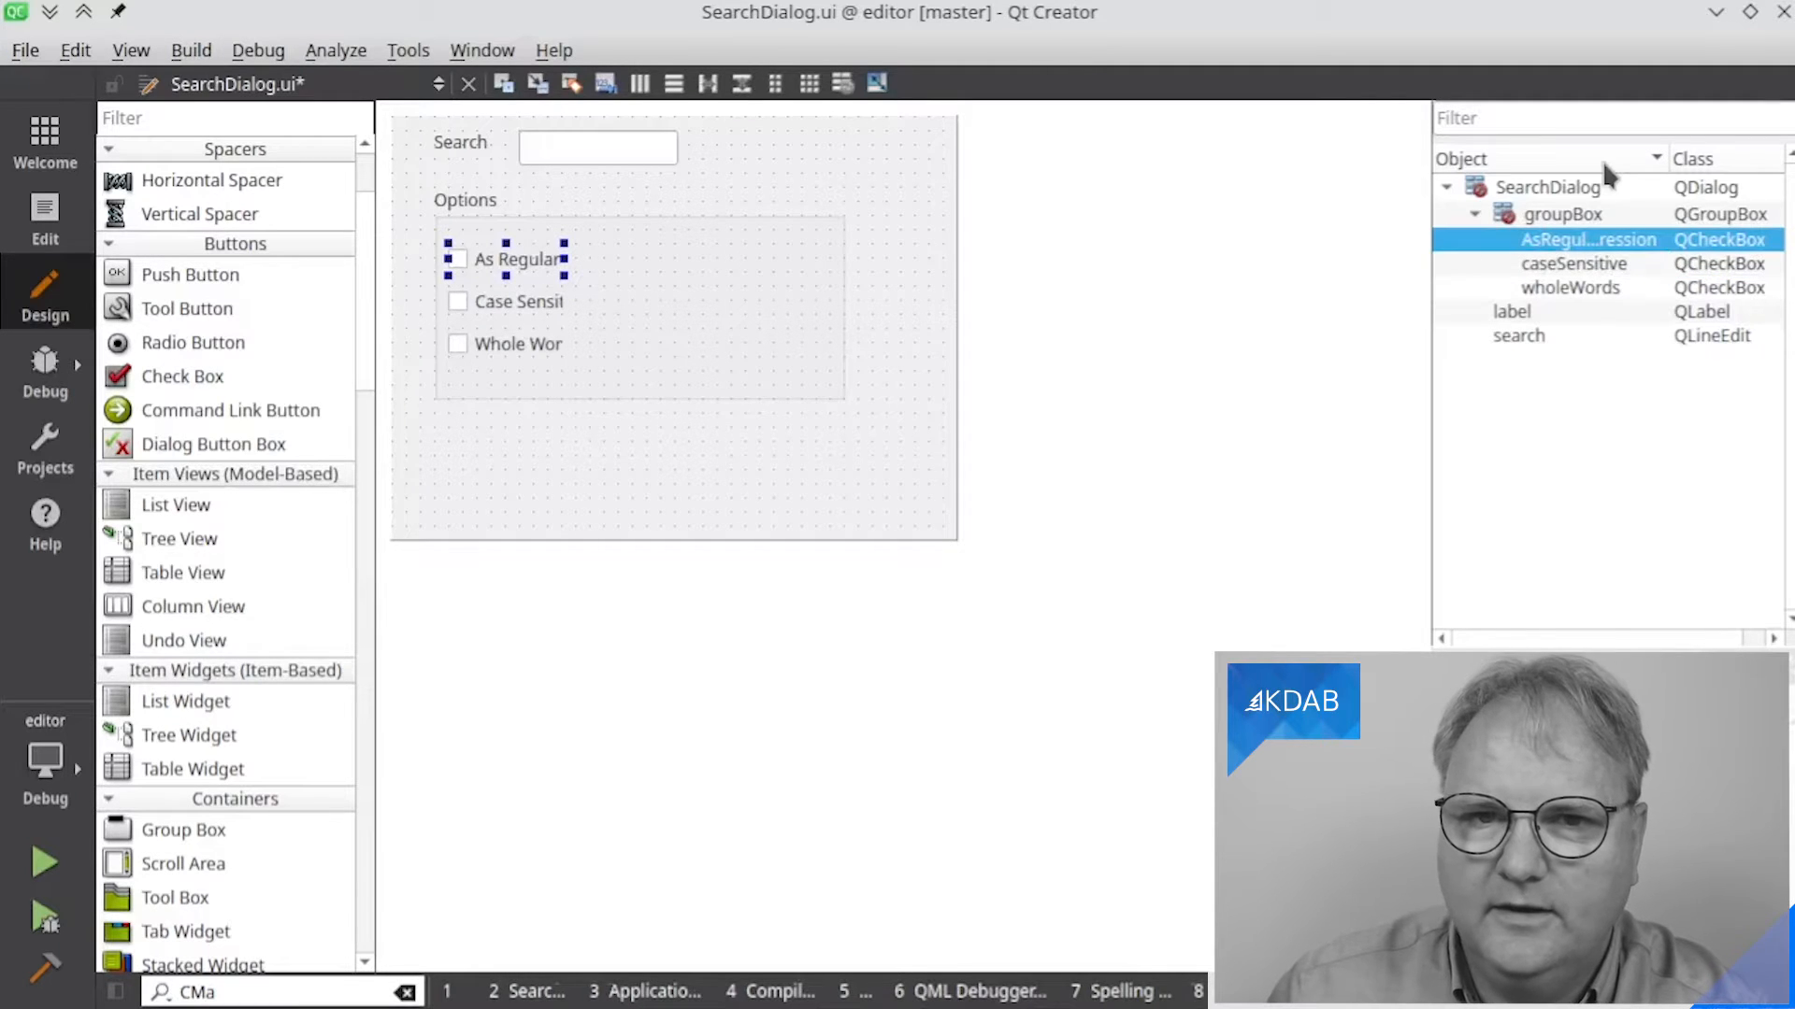
# Add a push button labelled "Search" in the lower-right corner of the form
pyautogui.click(1544, 315)
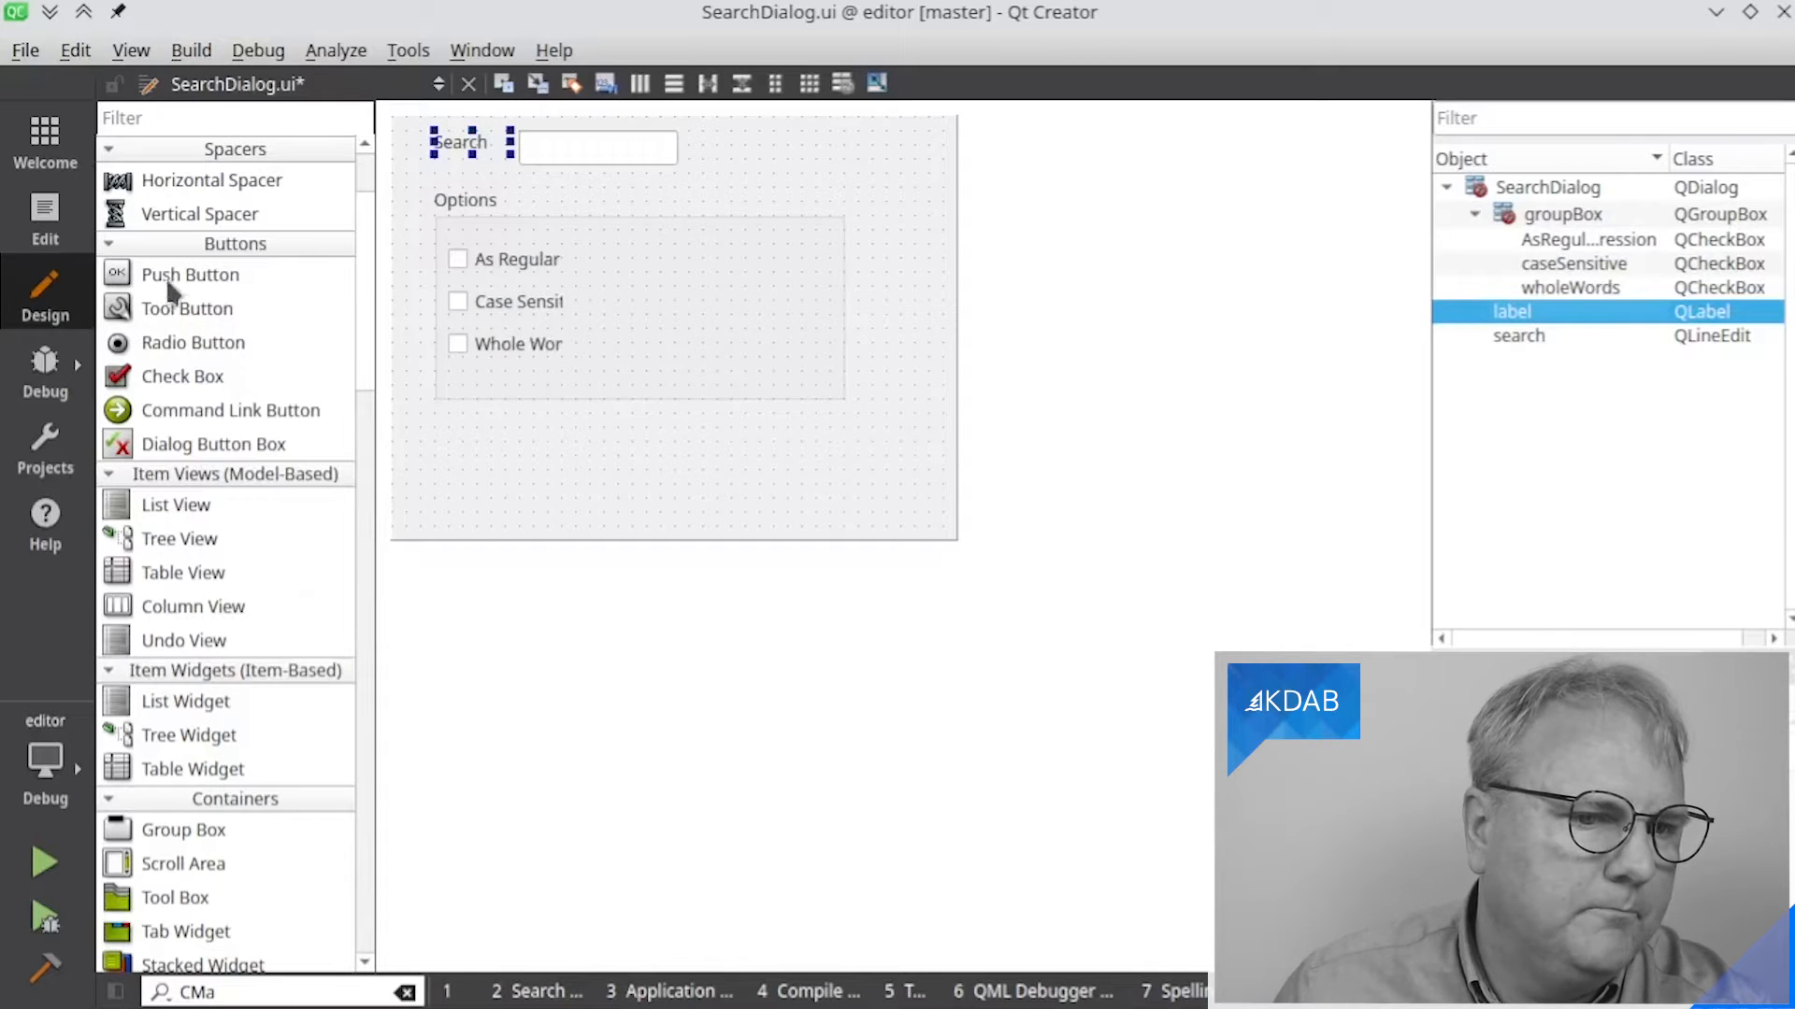
pyautogui.moveTo(165, 277); pyautogui.dragTo(875, 510)
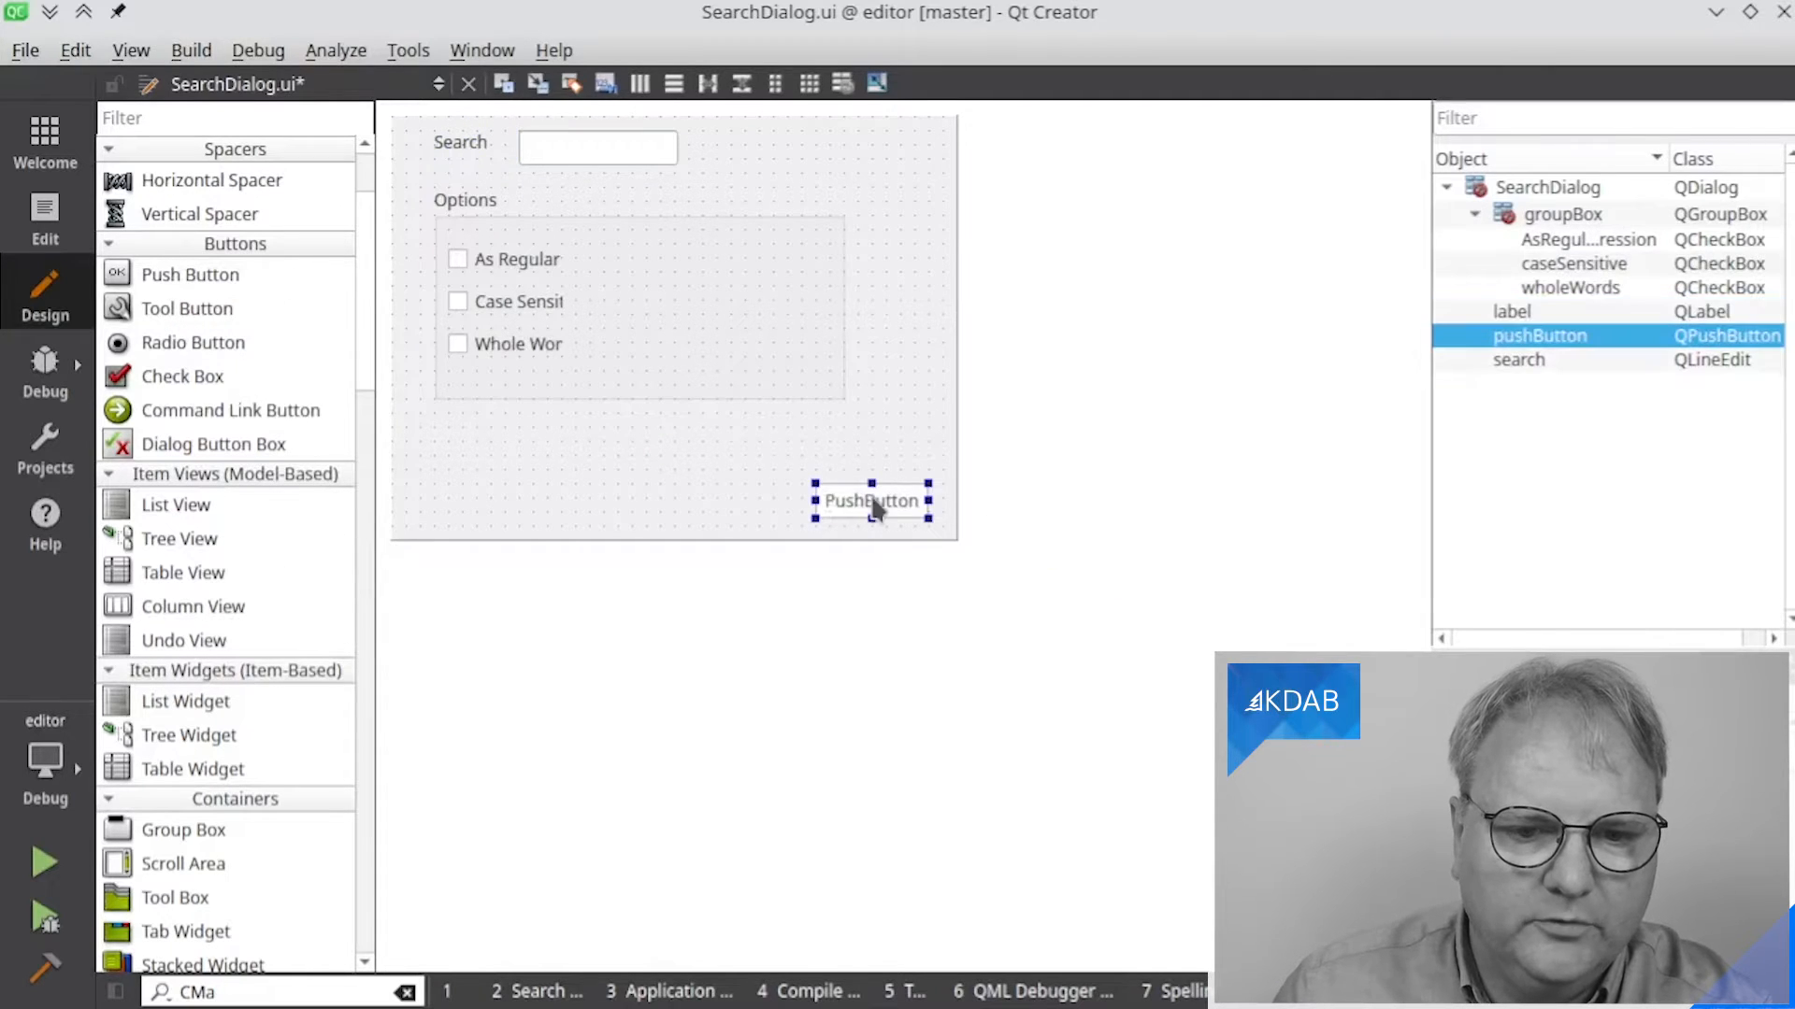
pyautogui.doubleClick(876, 509)
pyautogui.write('Search')
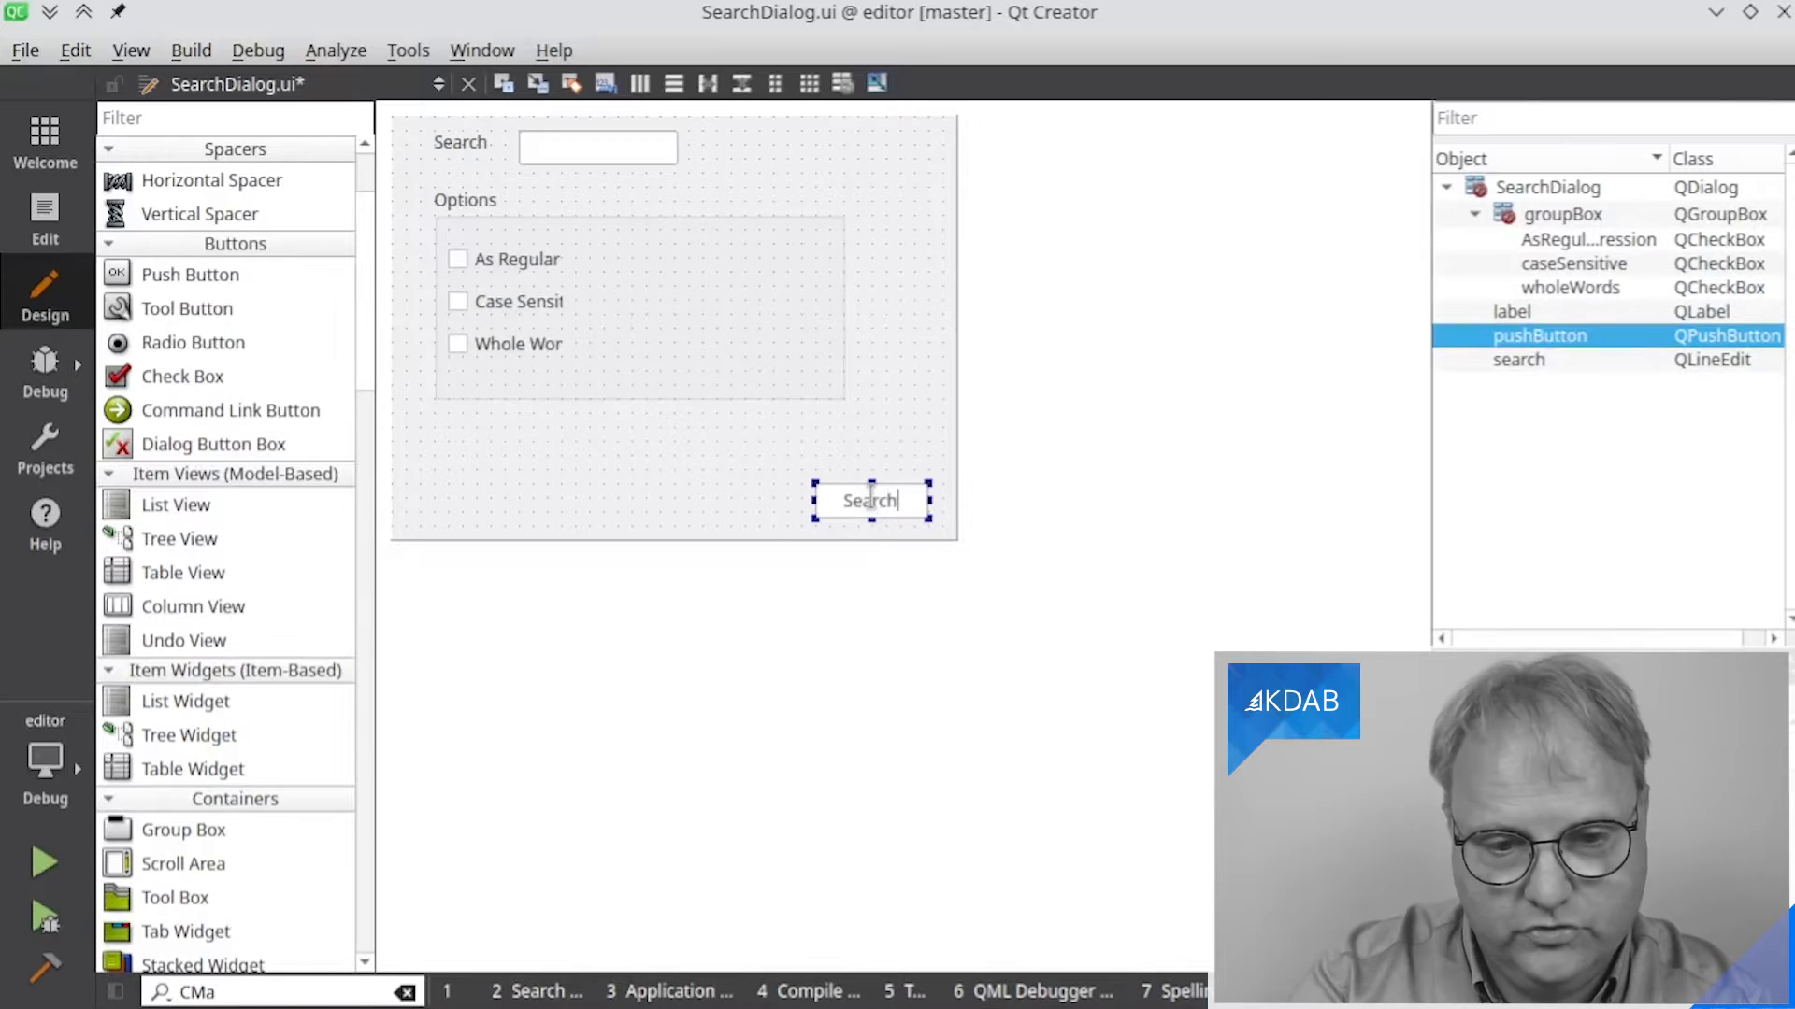
# Add a second push button just left of the Search button and label it "Close"
pyautogui.moveTo(175, 280); pyautogui.dragTo(729, 514)
pyautogui.doubleClick(729, 505)
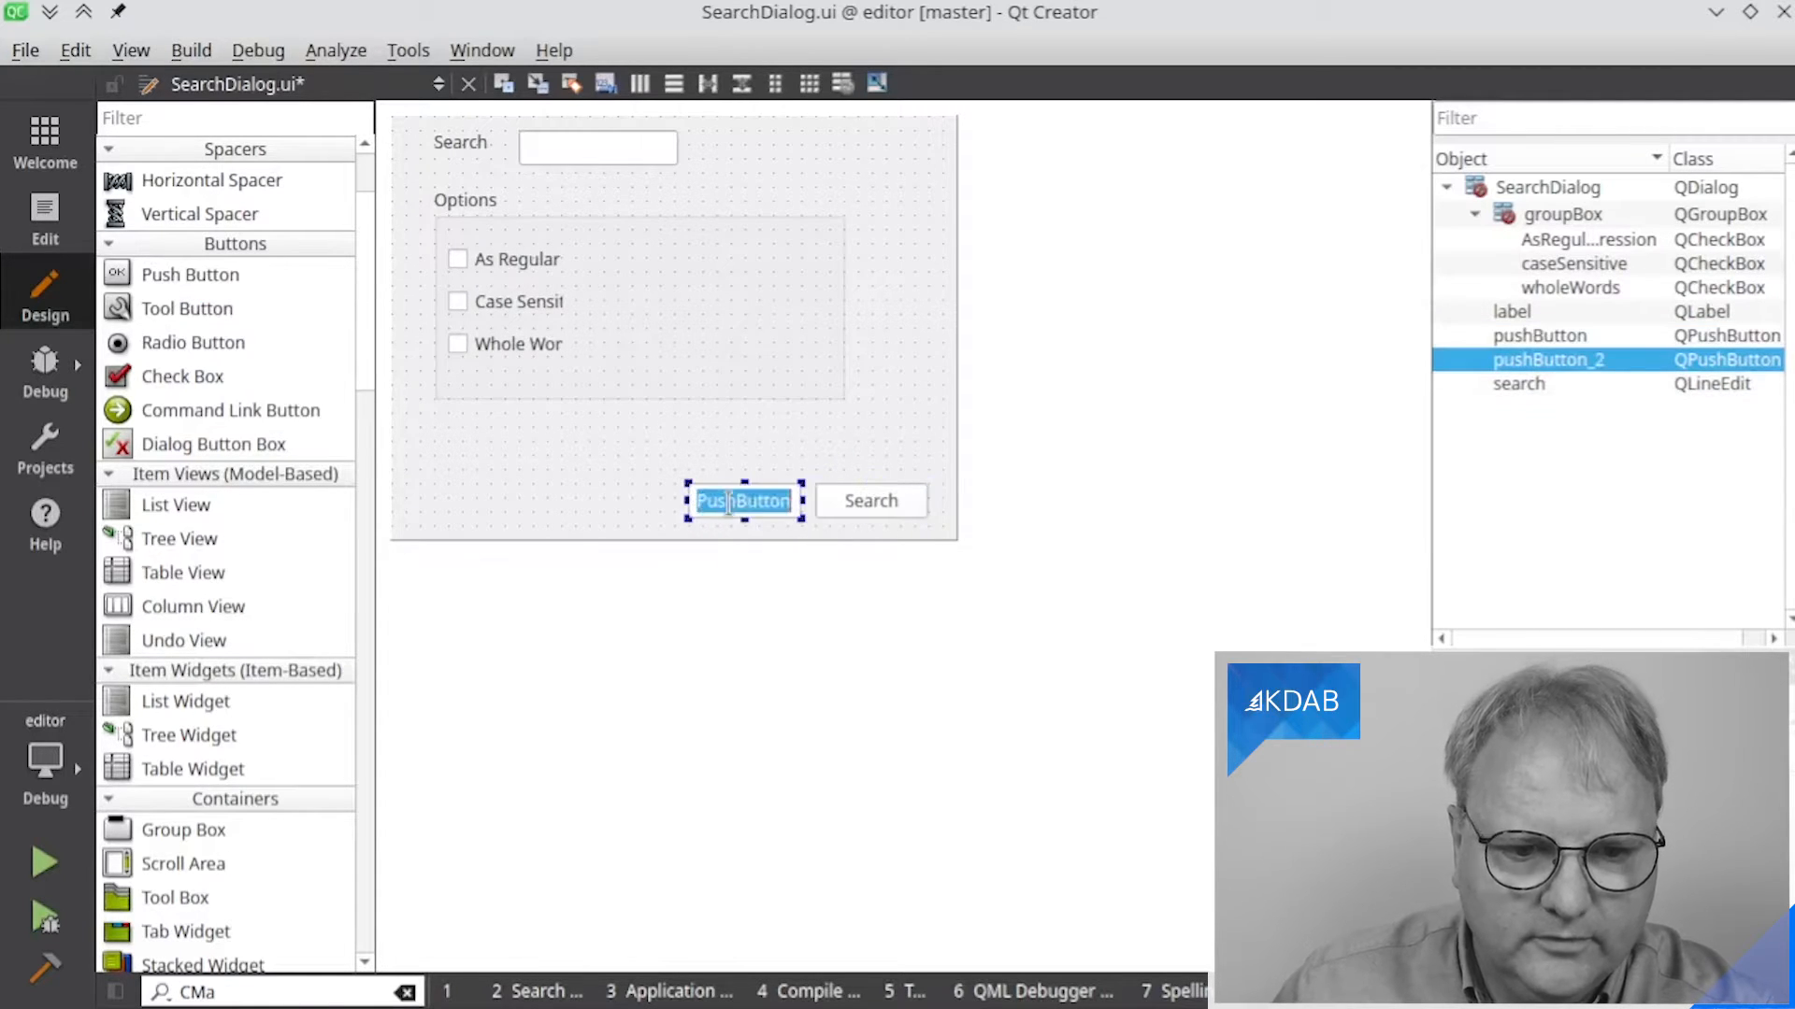
pyautogui.write('Close')
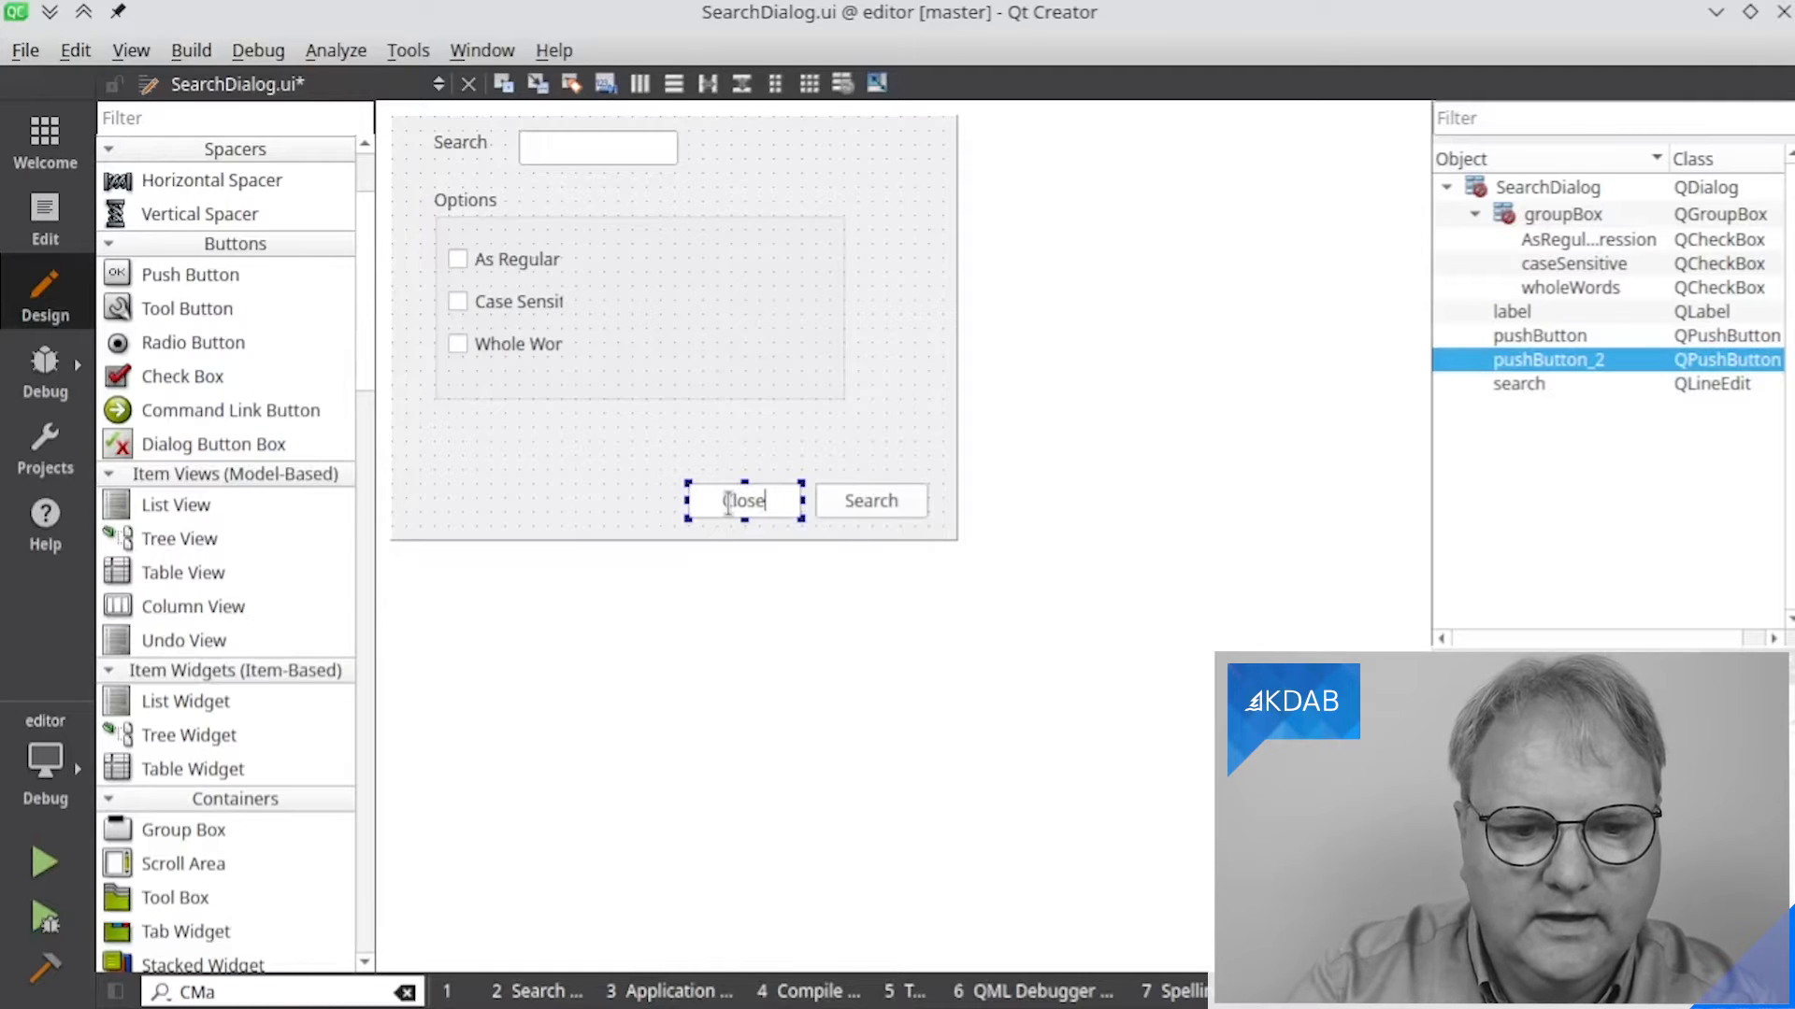
pyautogui.press('Return')
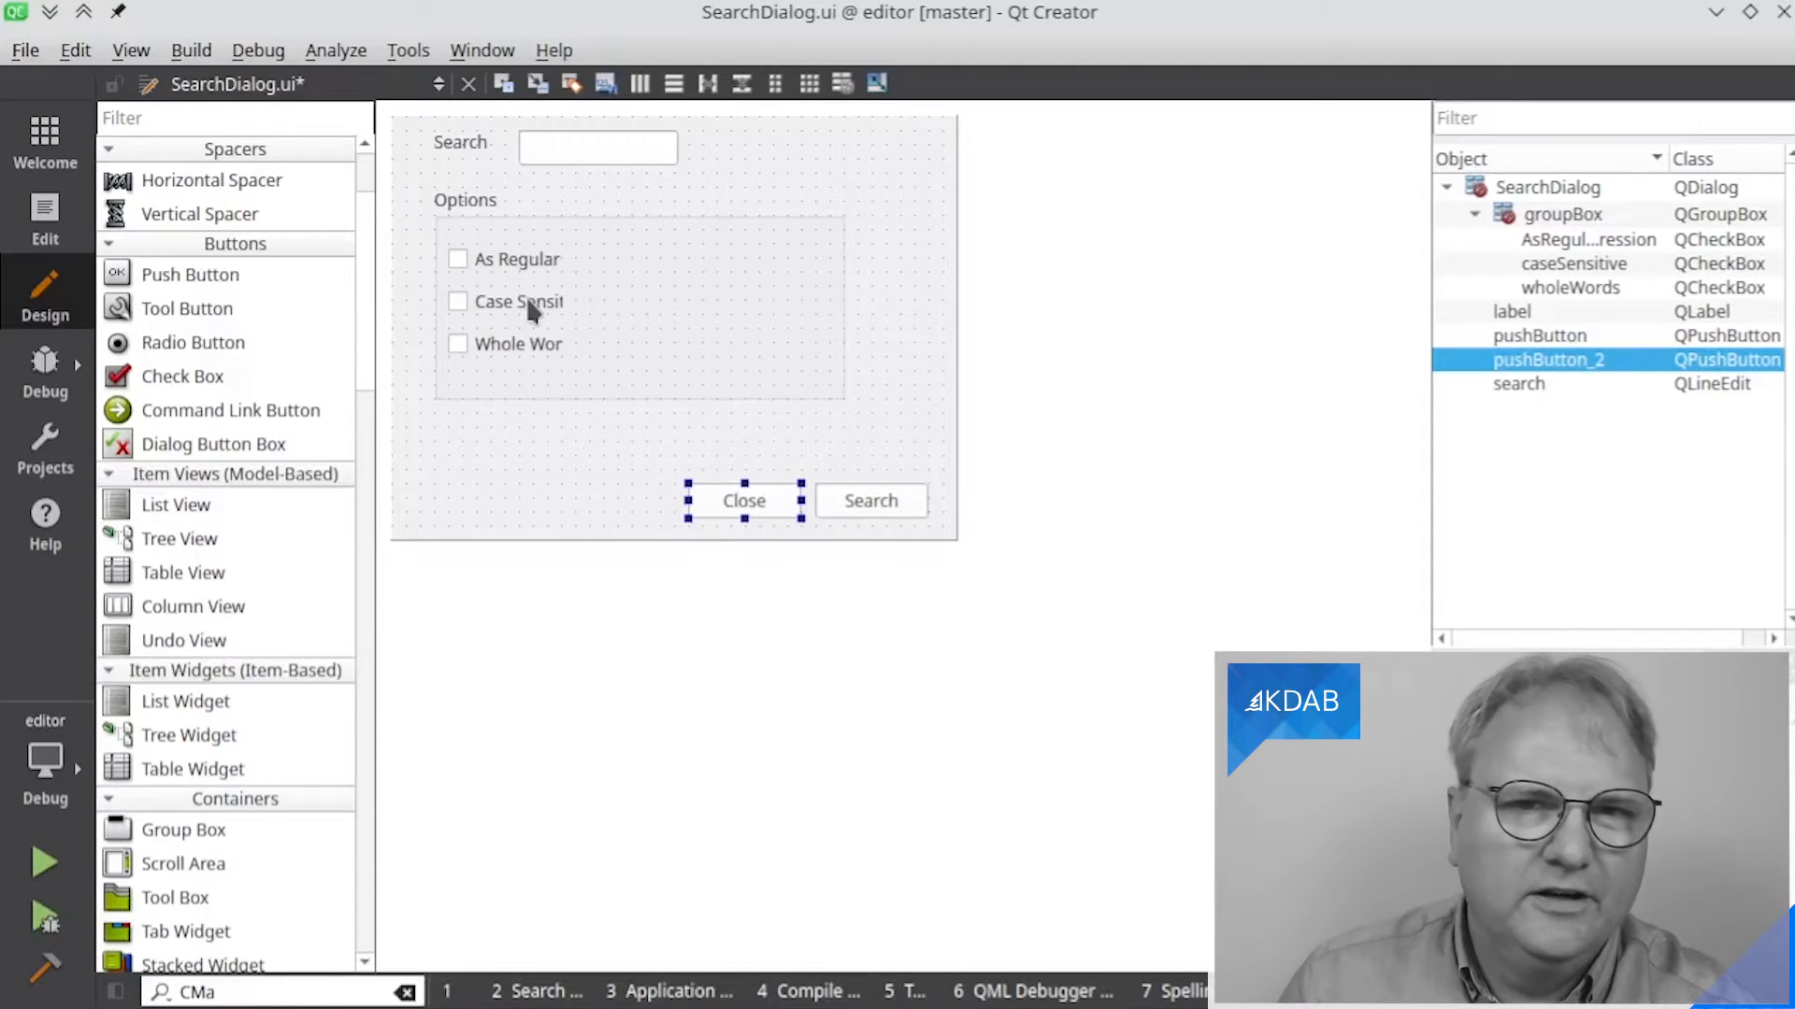
# Shift the Options group box slightly to the right on the form
pyautogui.click(538, 361)
pyautogui.moveTo(538, 361)
pyautogui.mouseDown()
pyautogui.moveTo(532, 298)
pyautogui.moveTo(532, 374)
pyautogui.mouseUp()
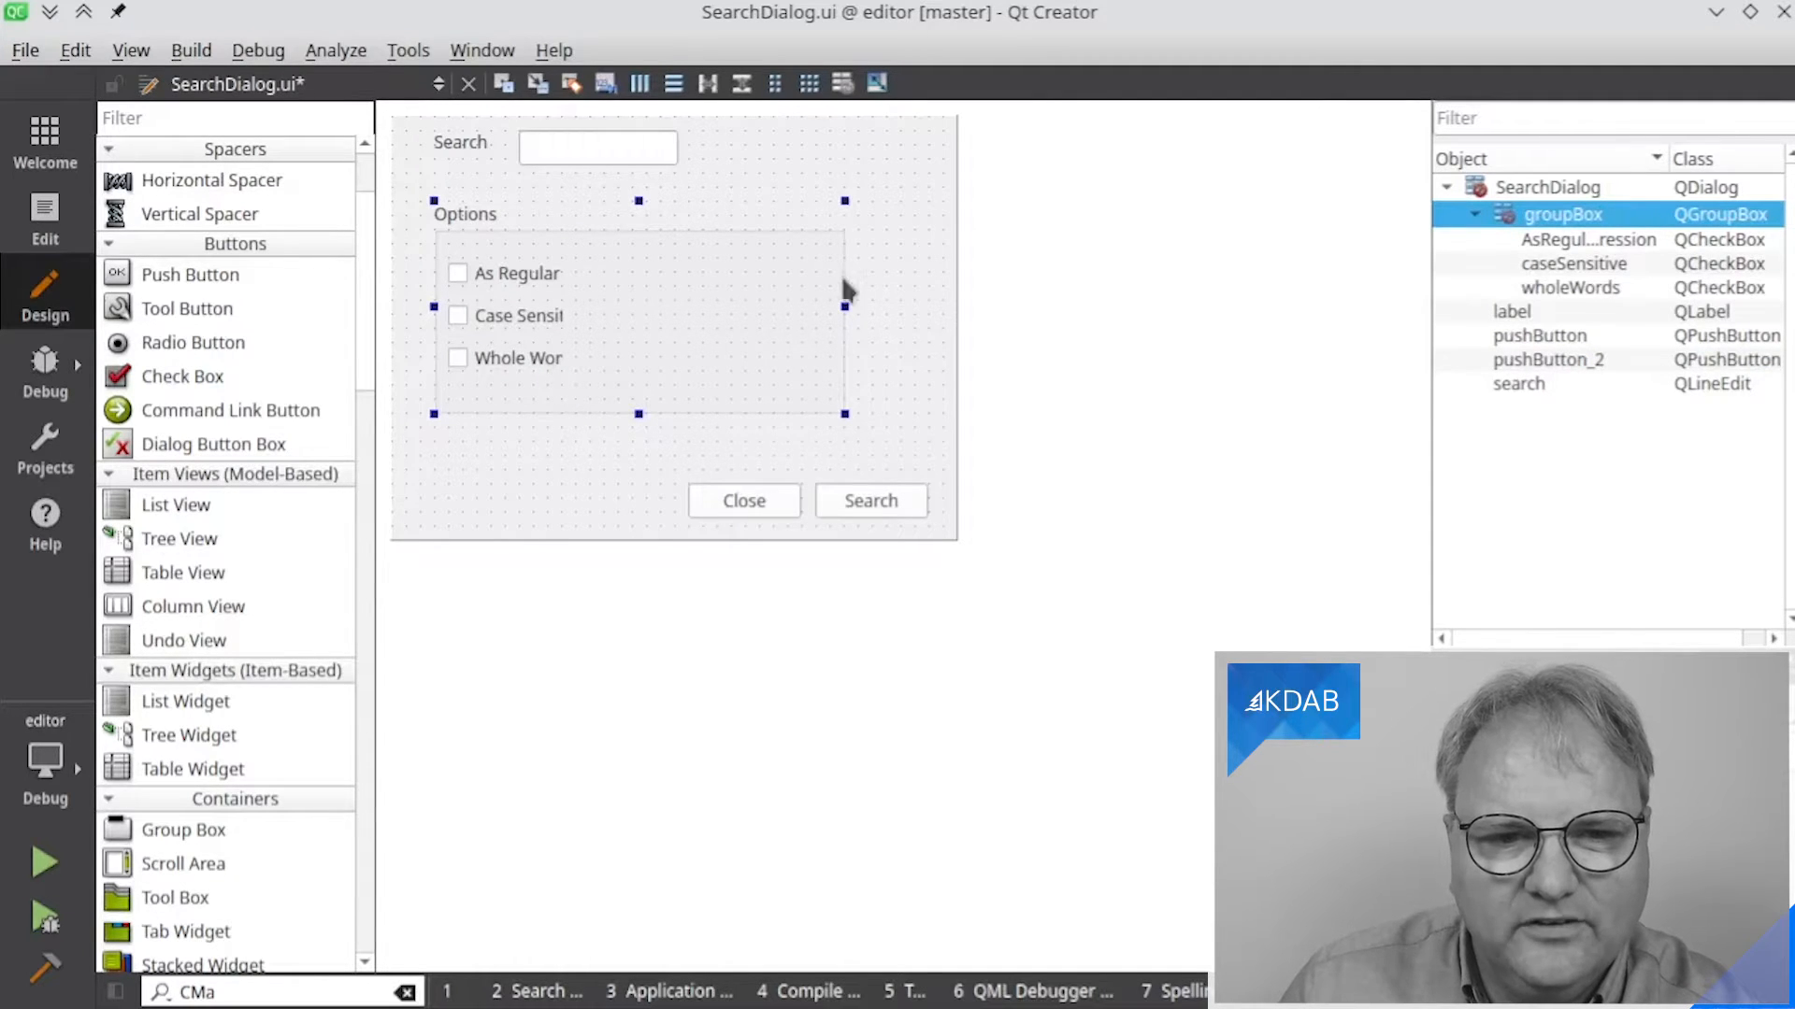
pyautogui.moveTo(641, 390)
pyautogui.mouseDown()
pyautogui.moveTo(644, 347)
pyautogui.moveTo(673, 379)
pyautogui.mouseUp()
# Lay out the As Regular Expression, Case Sensitive and Whole Words check boxes vertically as one selection
pyautogui.click(574, 344)
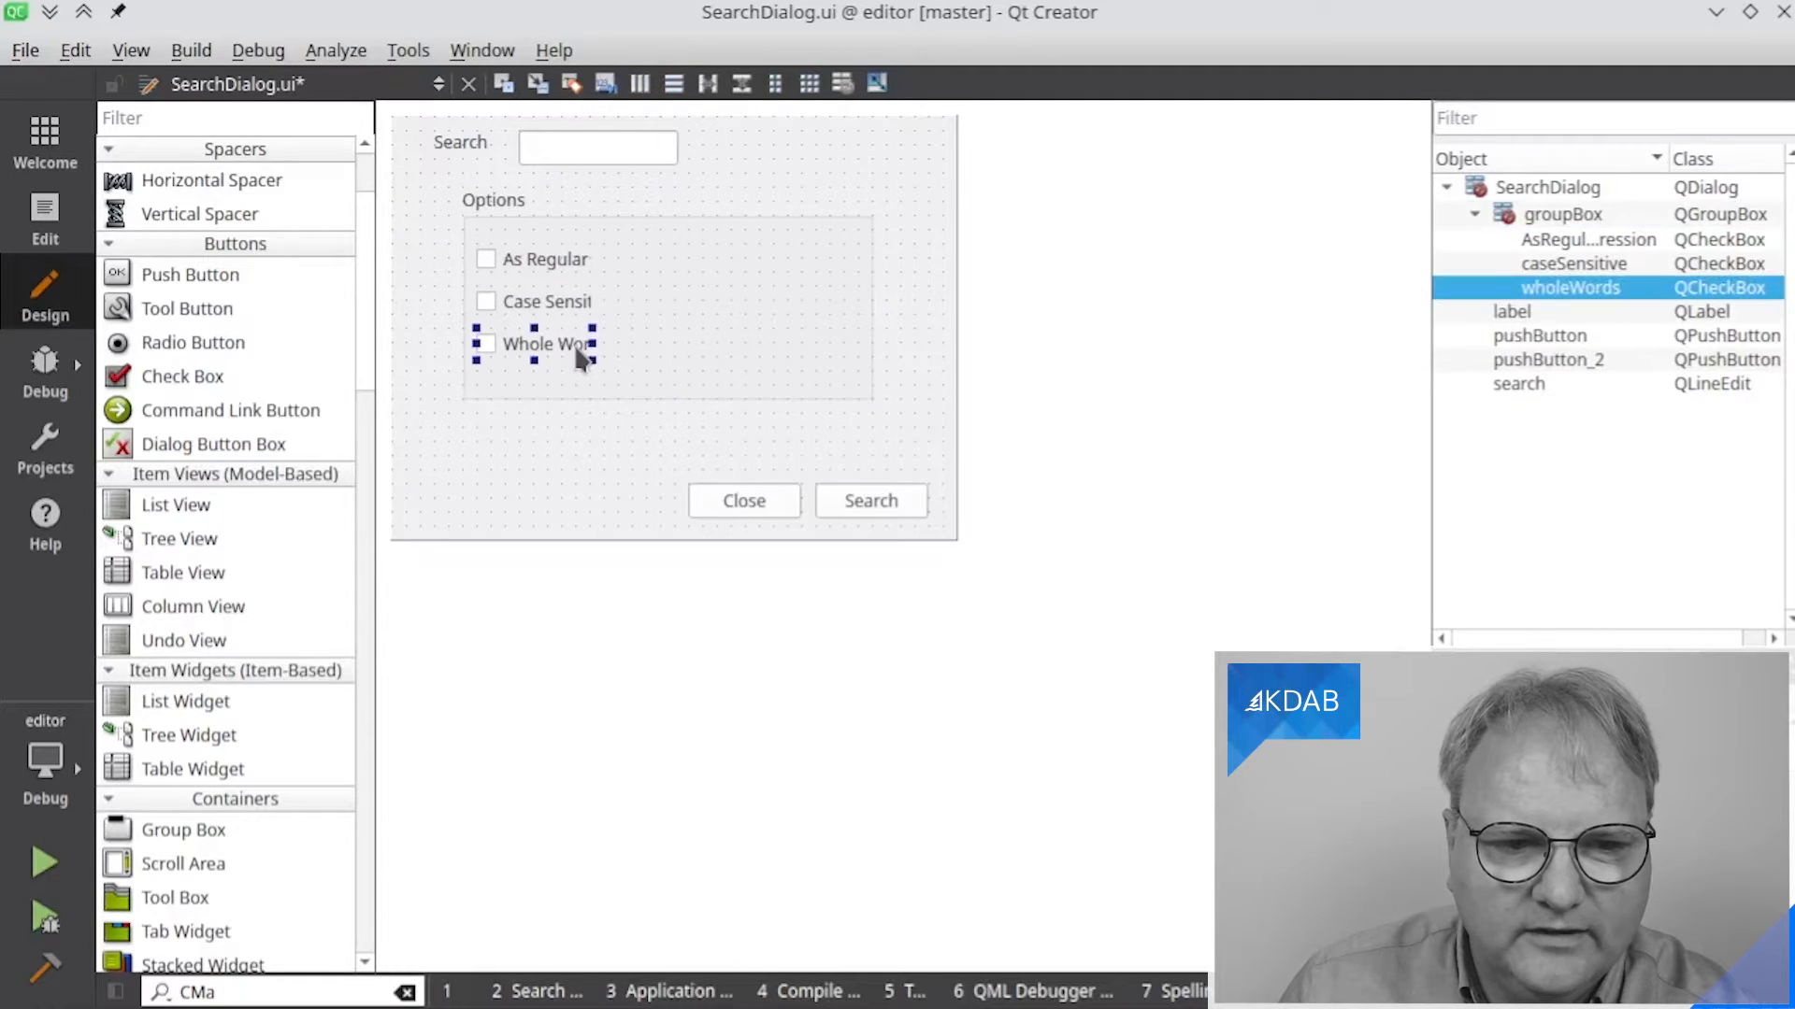
pyautogui.keyDown('ctrl'); pyautogui.click(585, 305); pyautogui.keyUp('ctrl')
pyautogui.keyDown('ctrl'); pyautogui.click(559, 260); pyautogui.keyUp('ctrl')
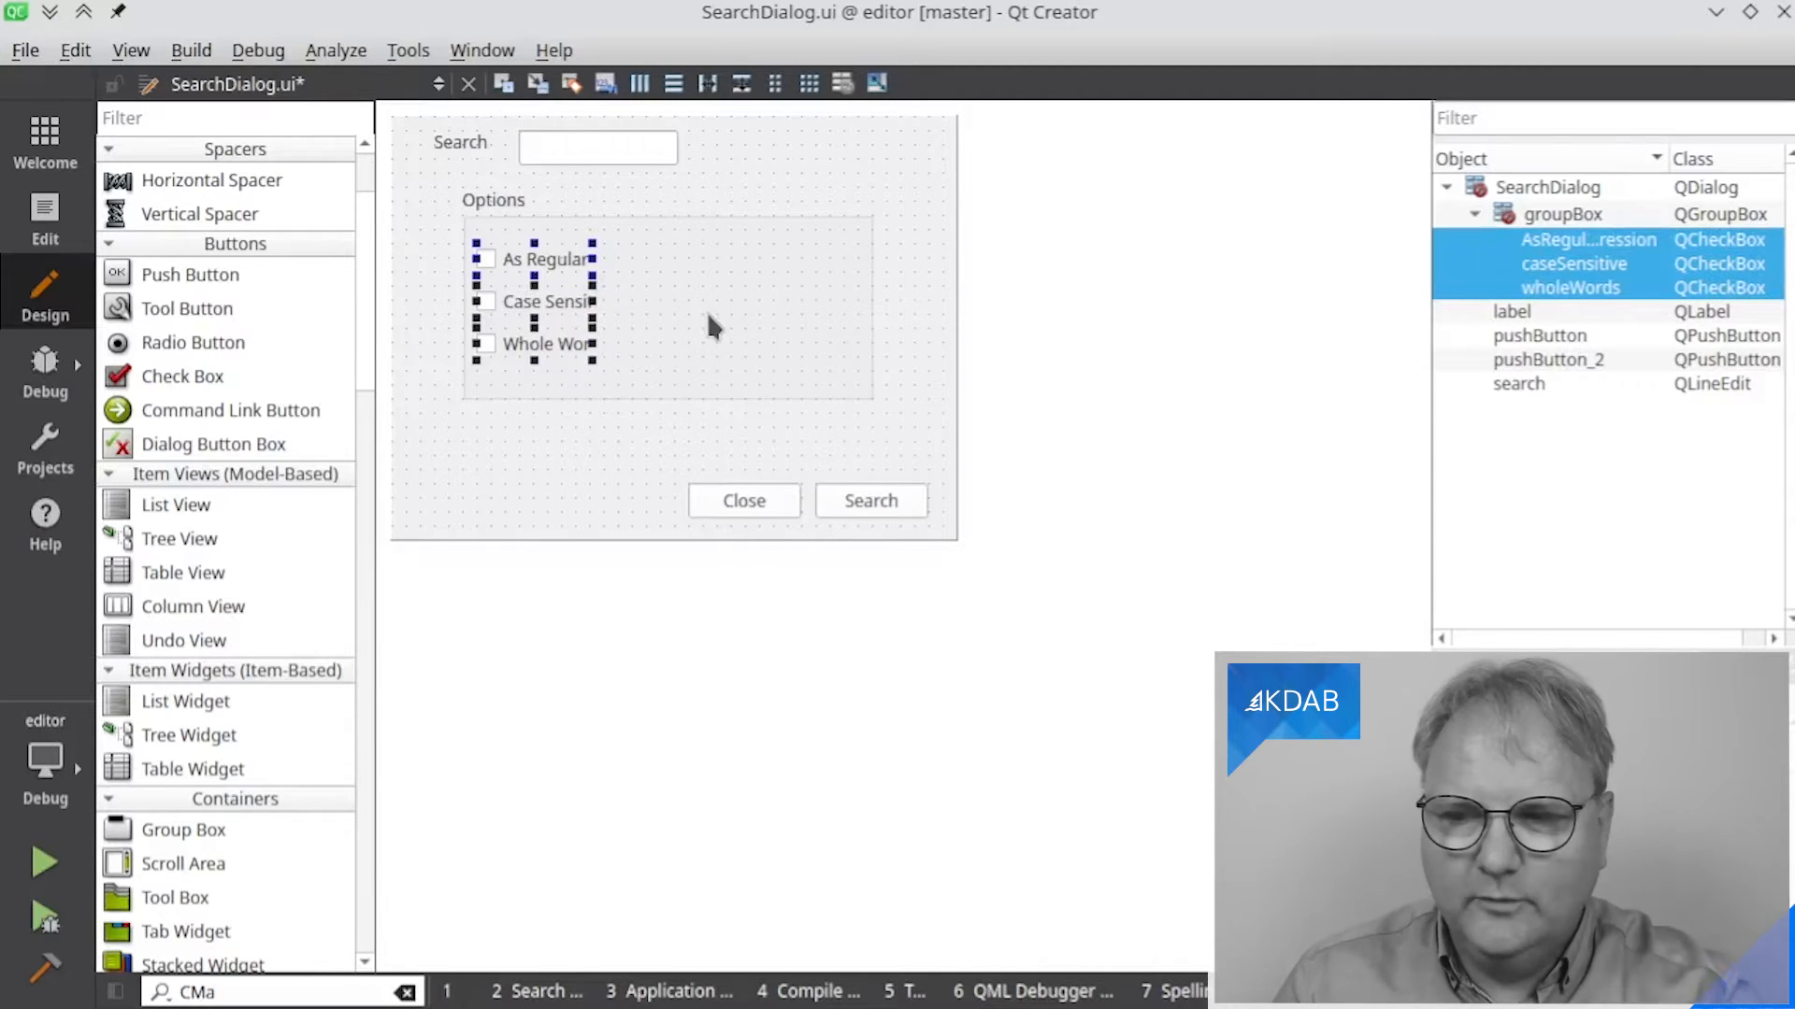
pyautogui.click(733, 348)
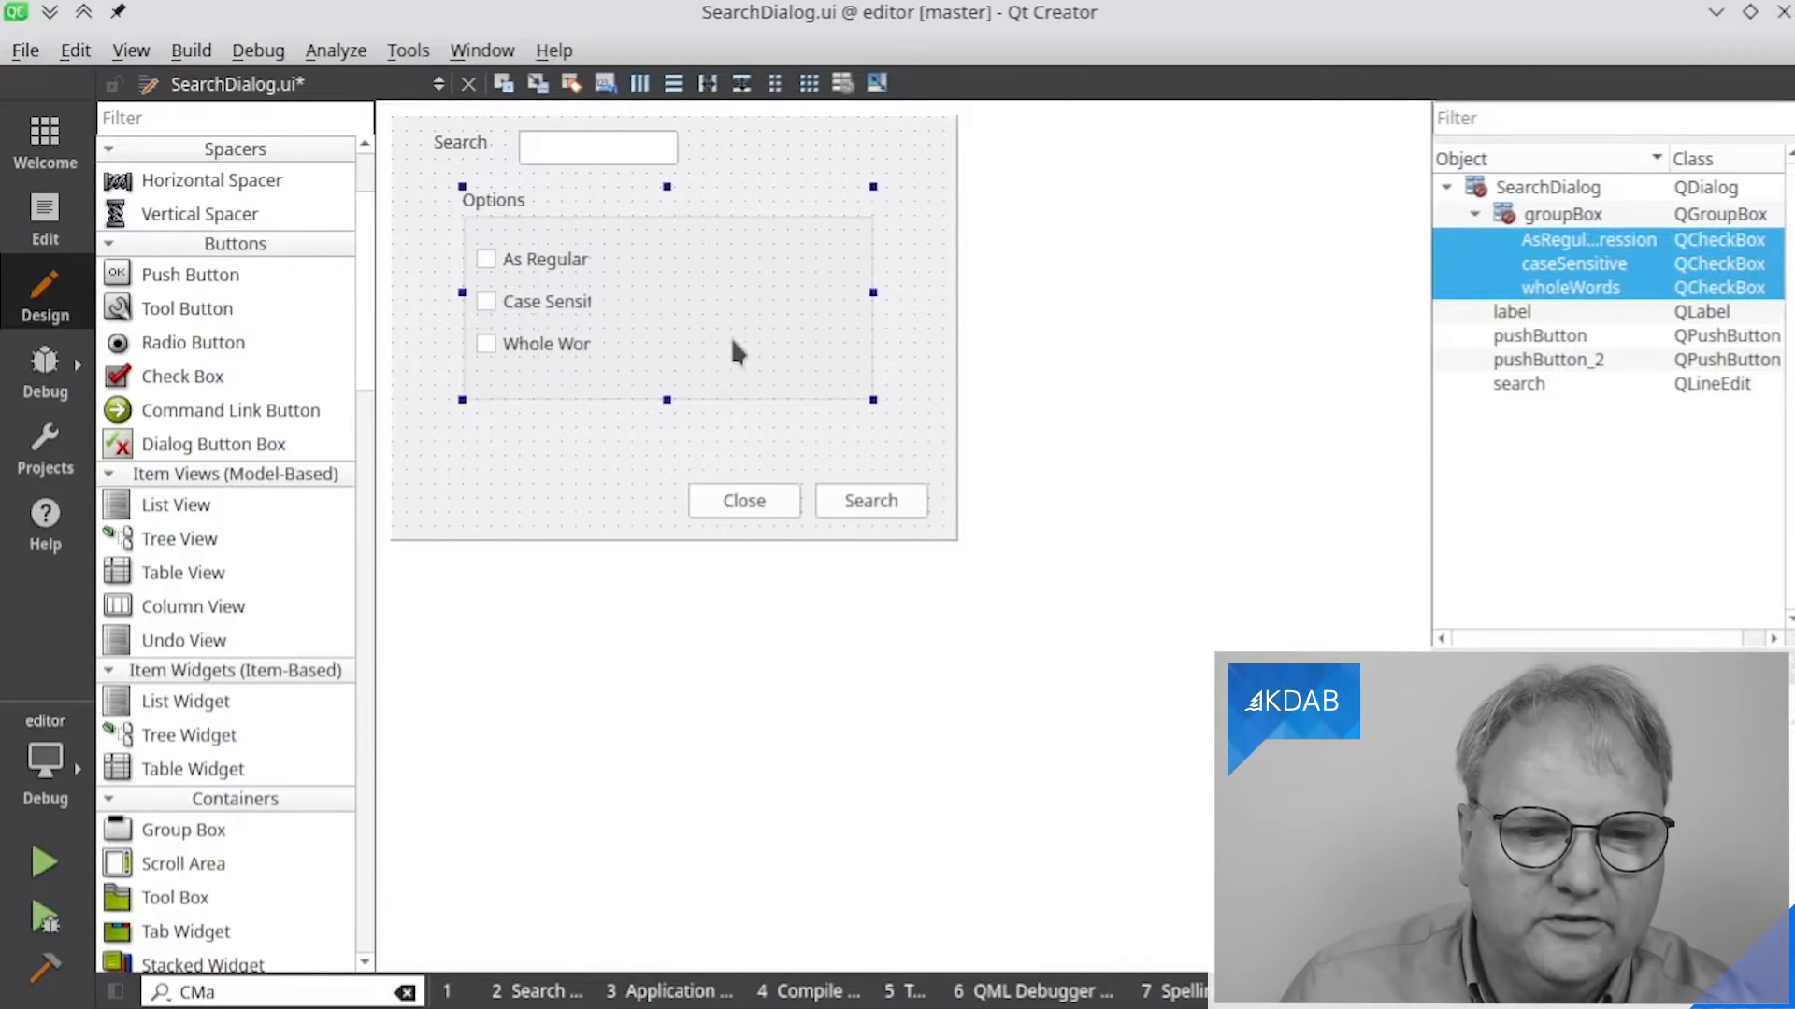
pyautogui.click(555, 337)
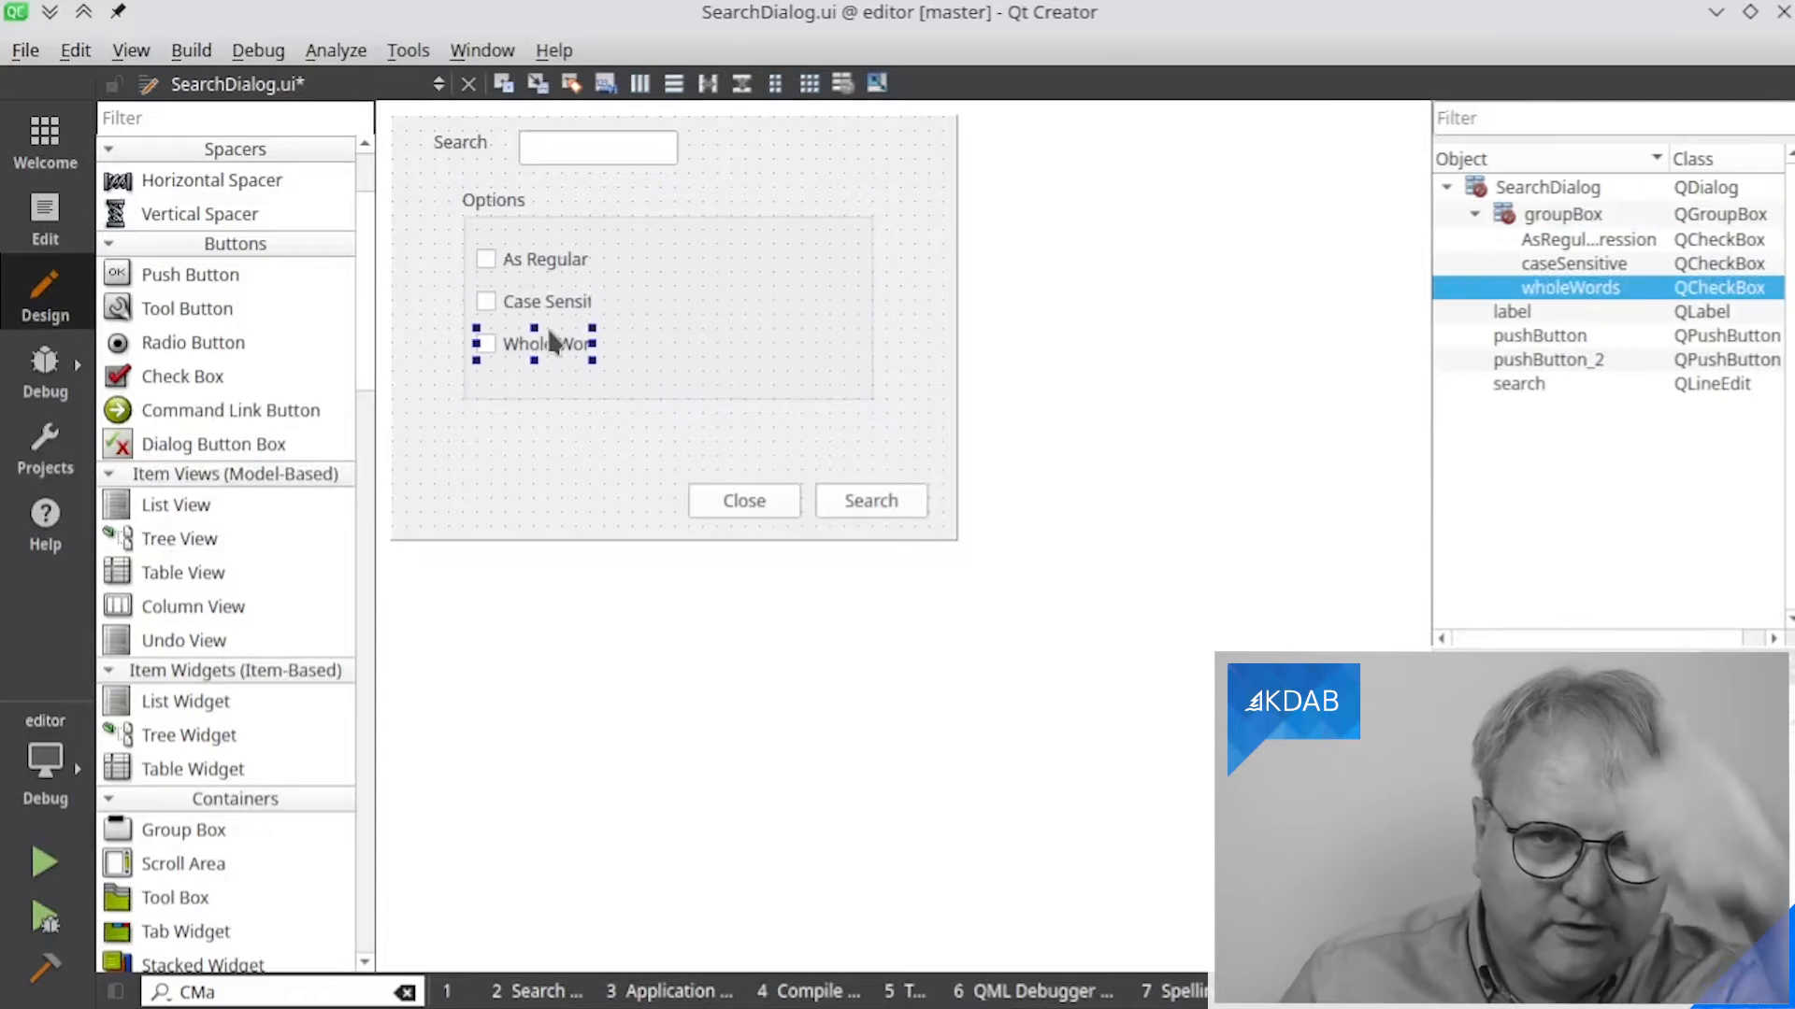
pyautogui.keyDown('ctrl'); pyautogui.click(561, 297); pyautogui.keyUp('ctrl')
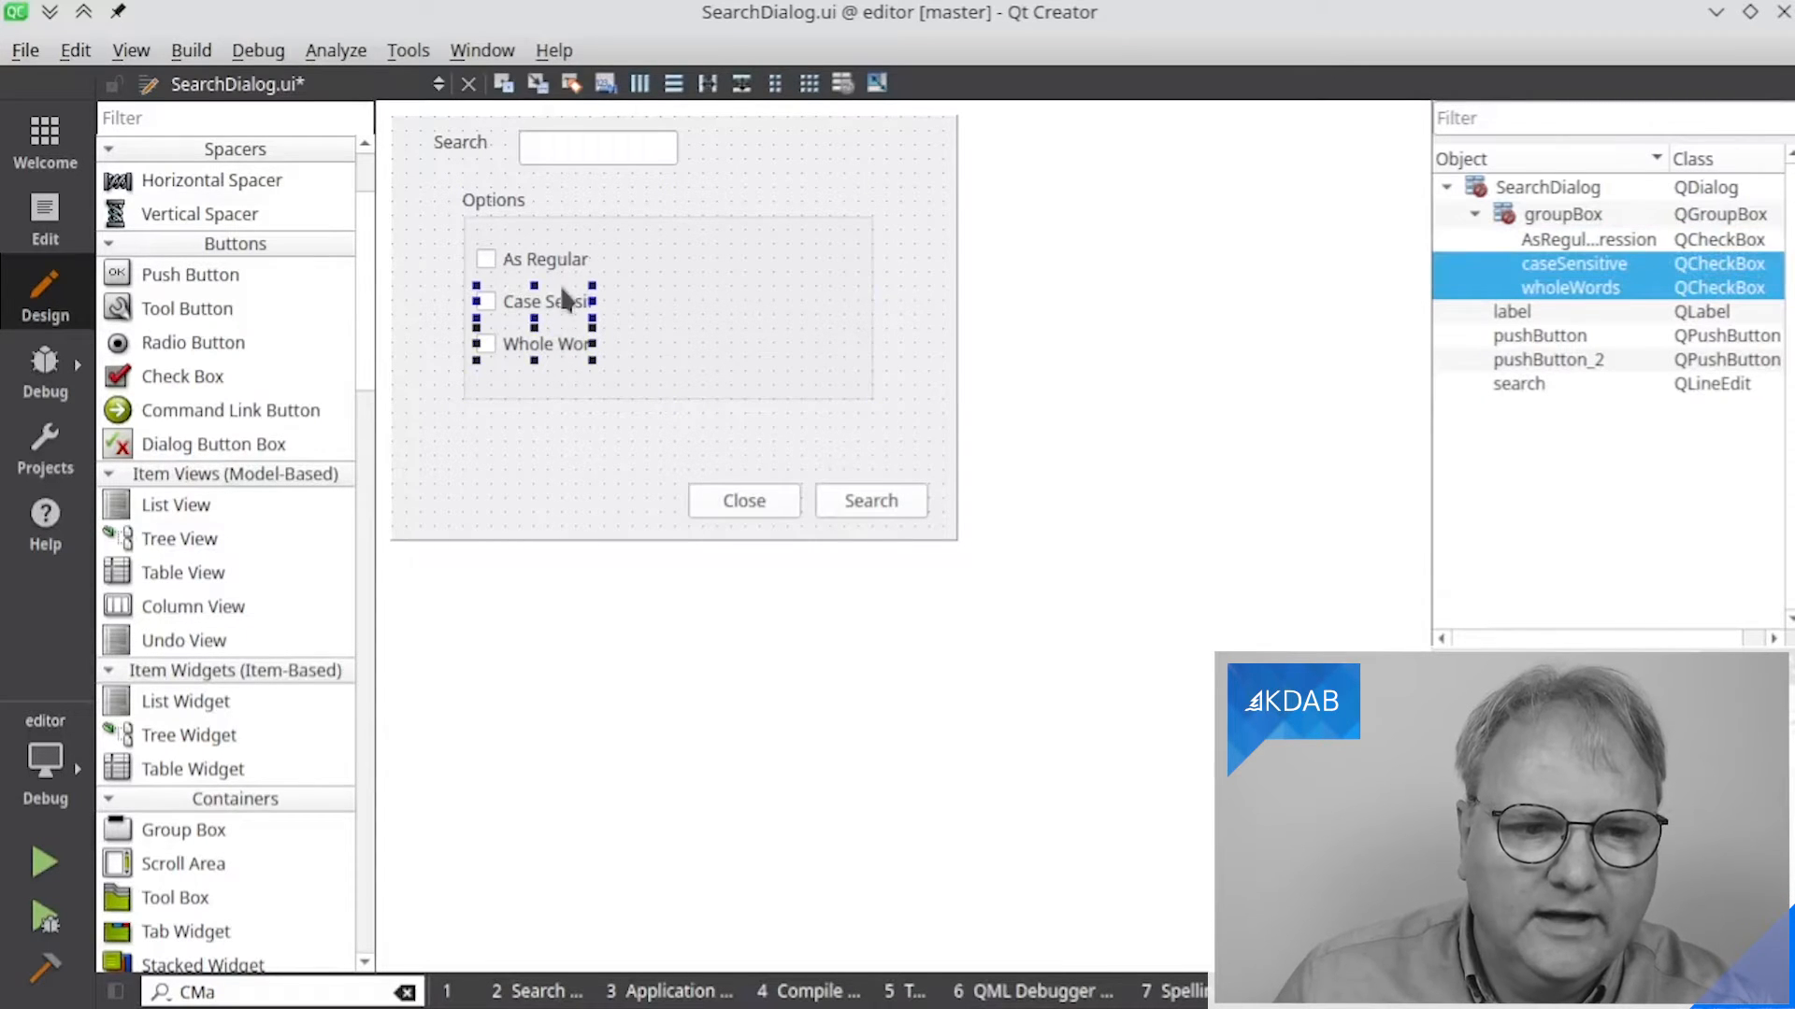
pyautogui.keyDown('ctrl'); pyautogui.click(564, 267); pyautogui.keyUp('ctrl')
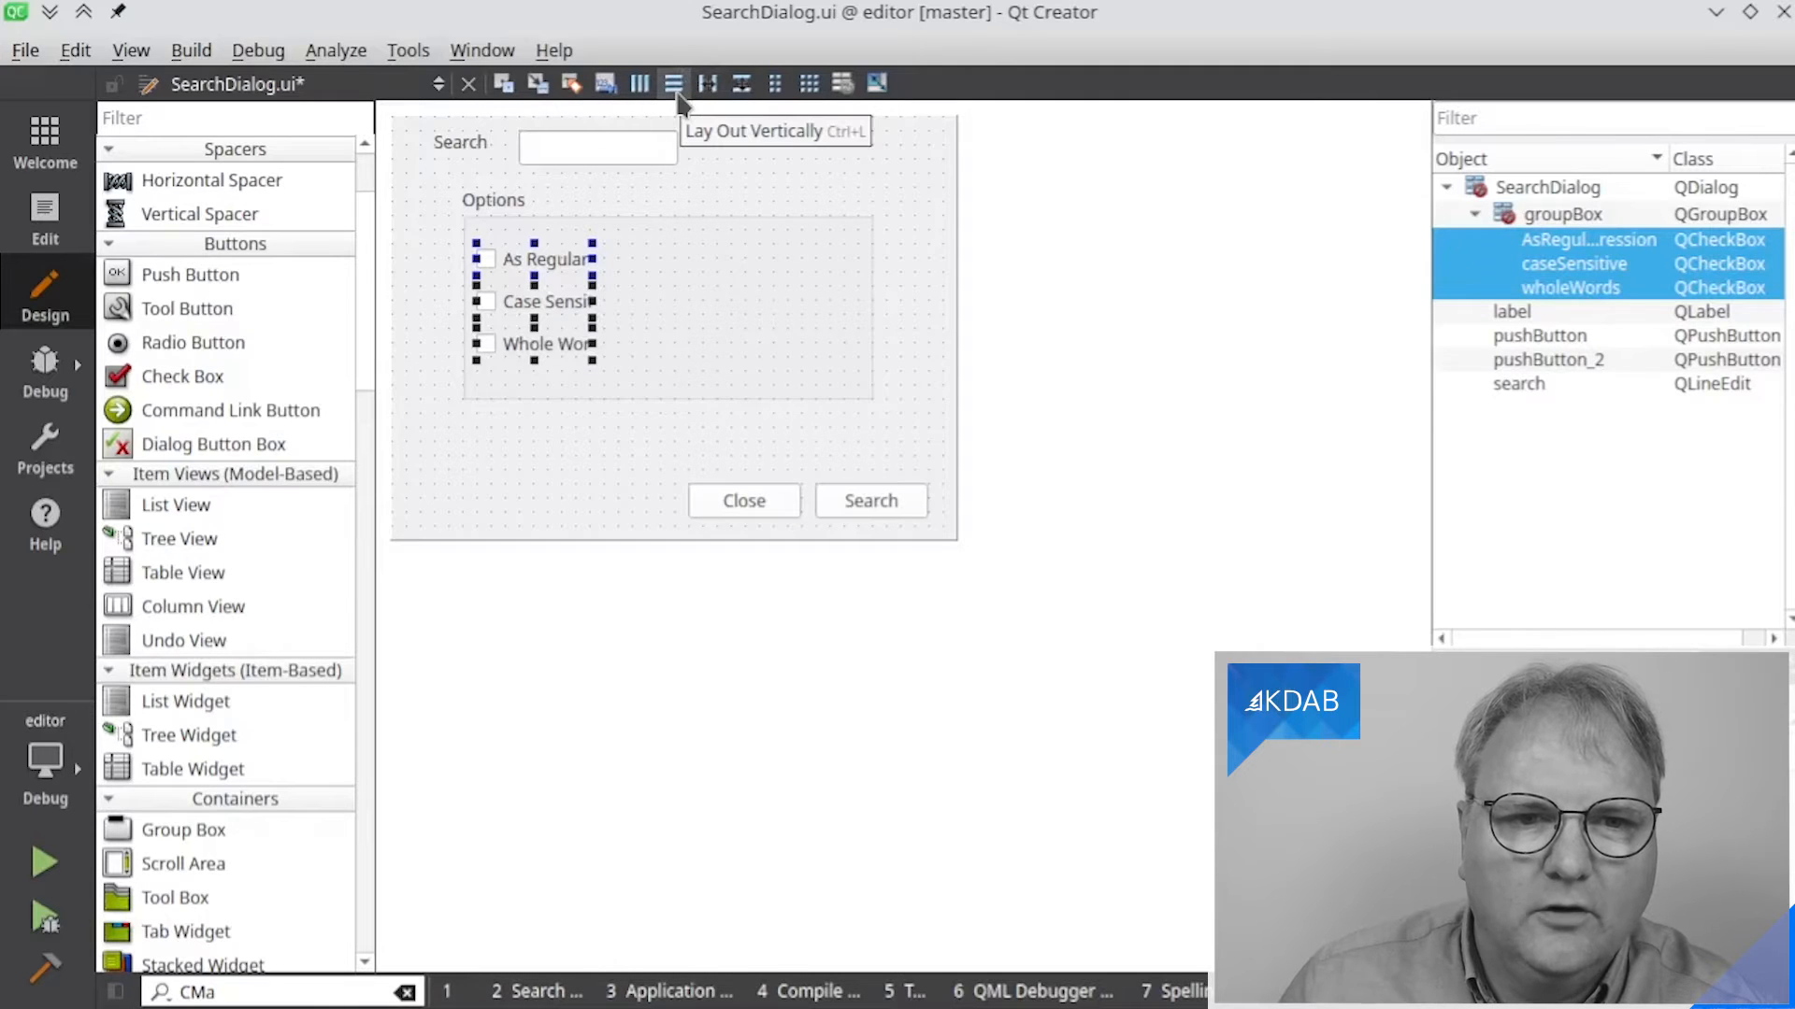
pyautogui.hotkey('ctrl', 'l')
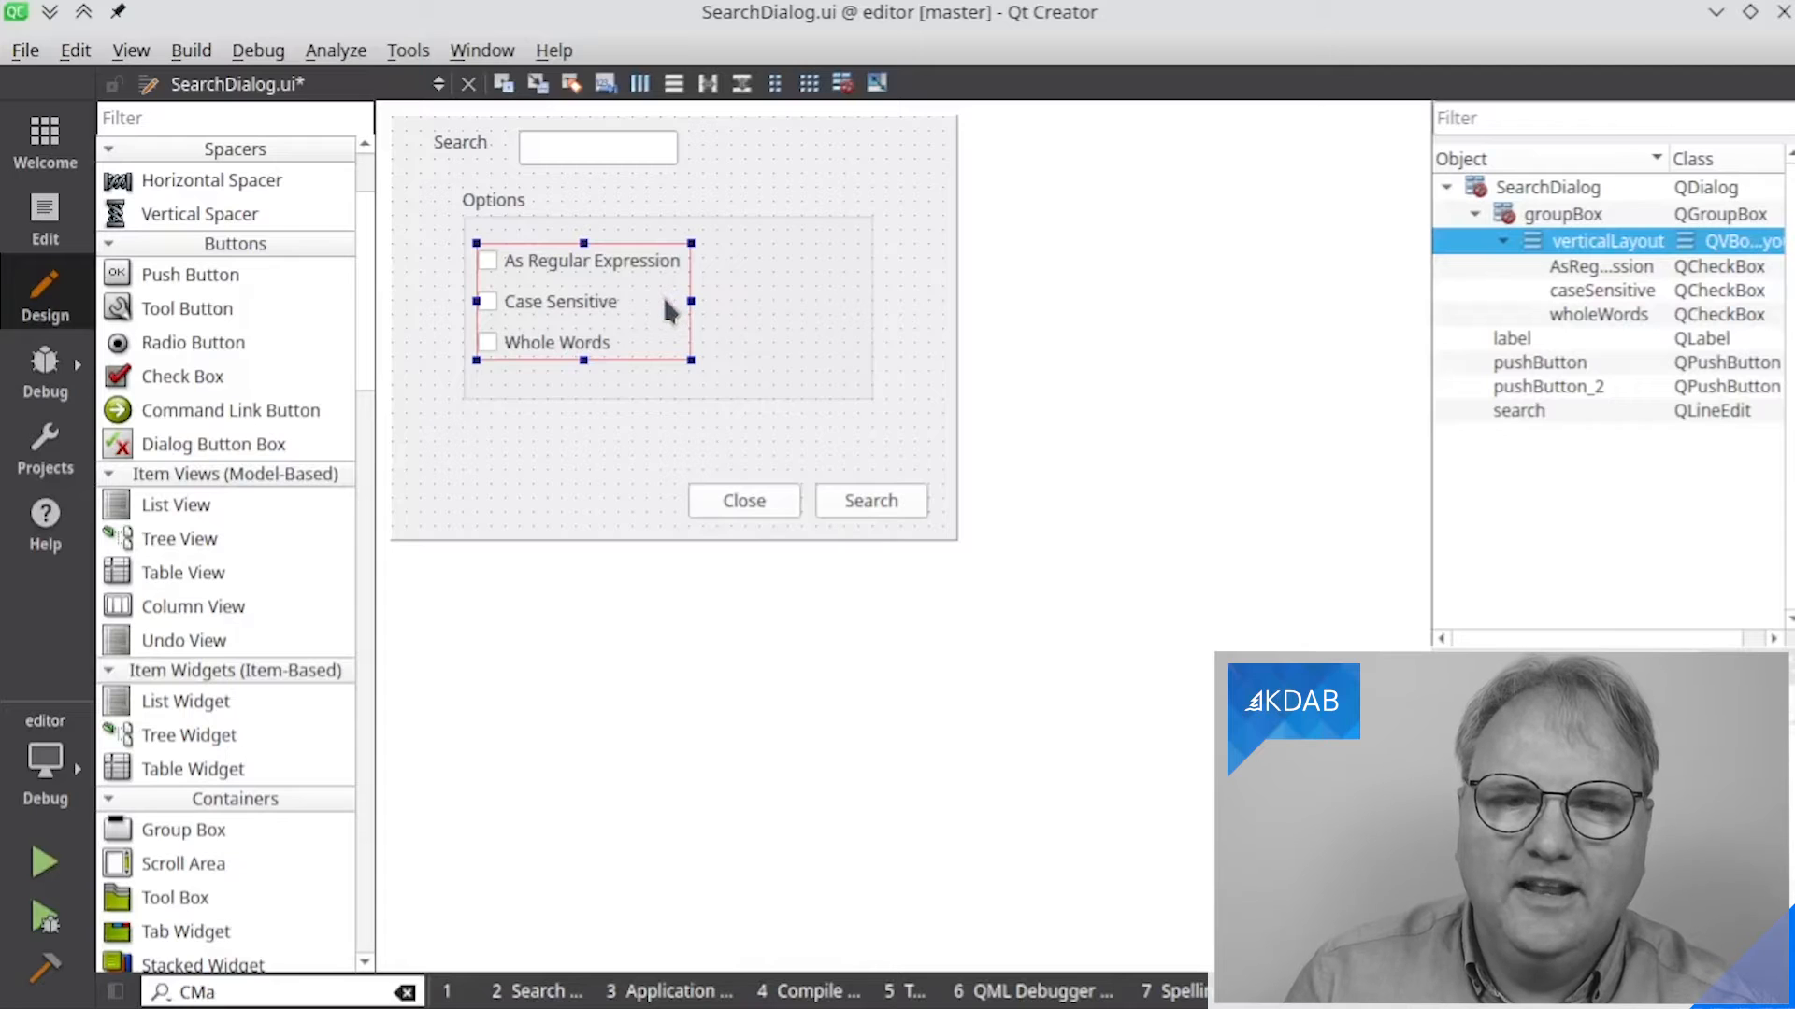
# Break the check boxes' separate layout and apply a vertical layout to the Options group box itself
pyautogui.moveTo(651, 299); pyautogui.dragTo(736, 298)
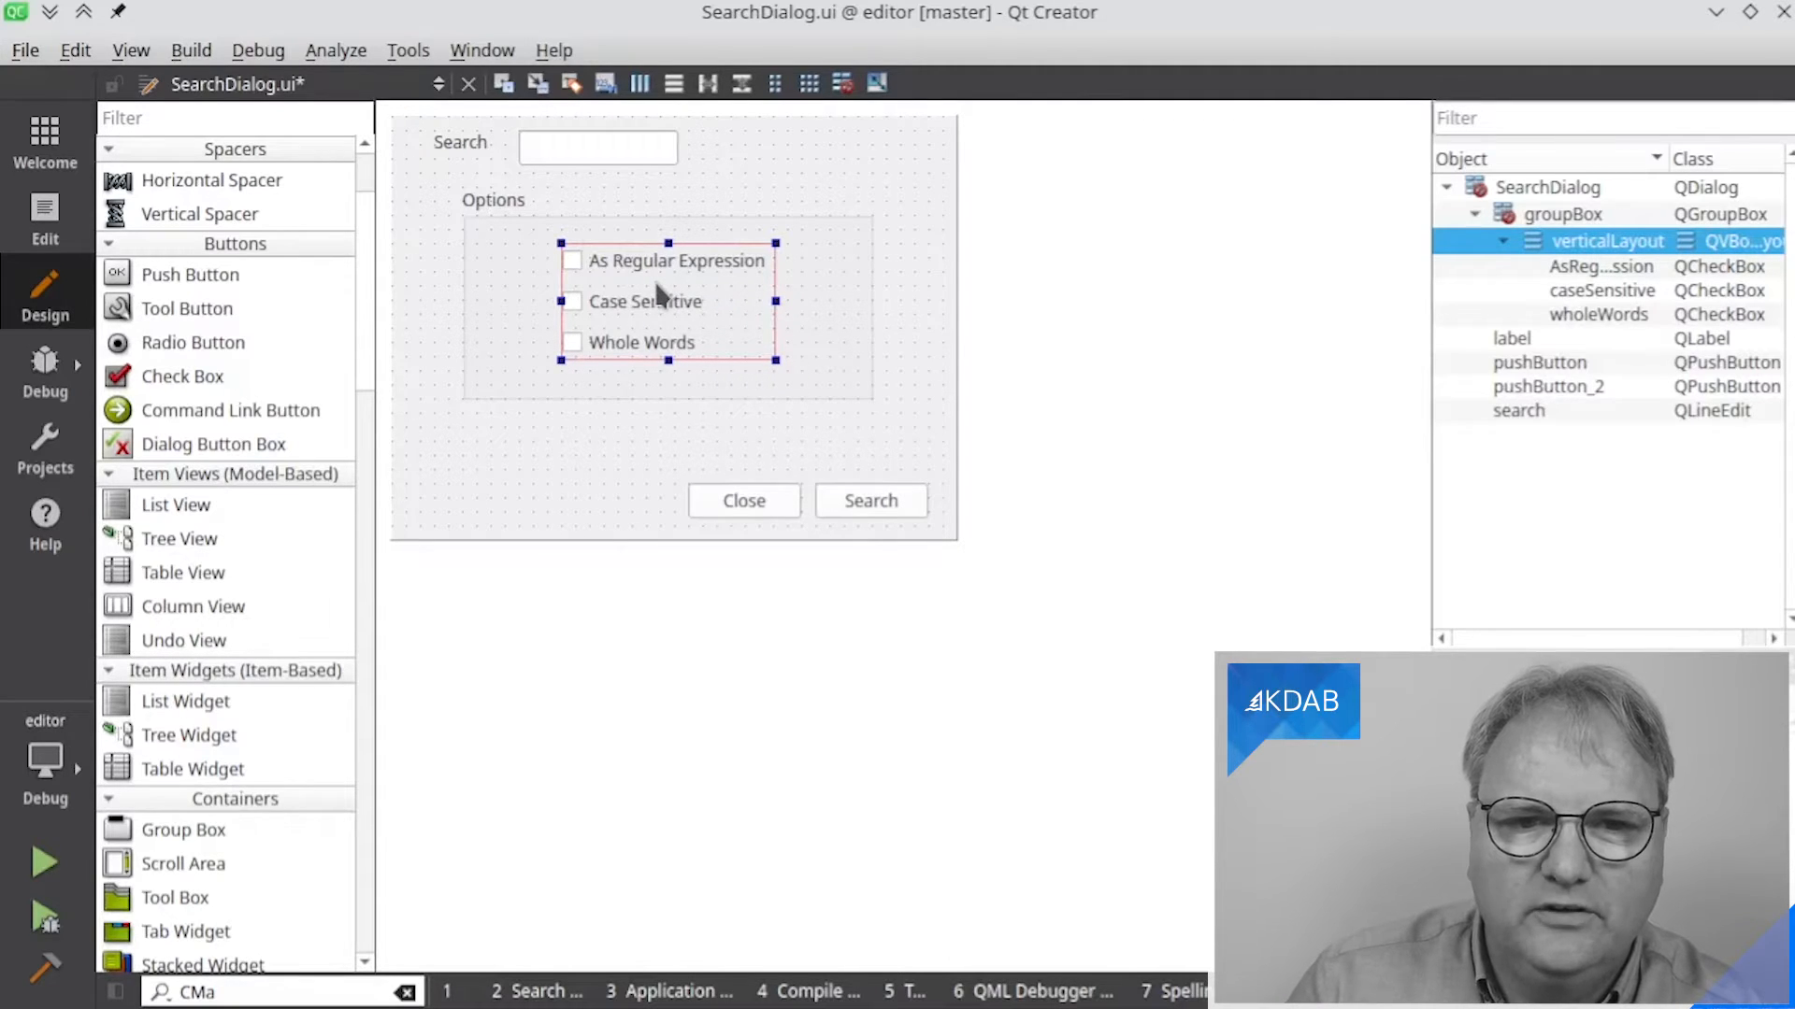
pyautogui.click(844, 84)
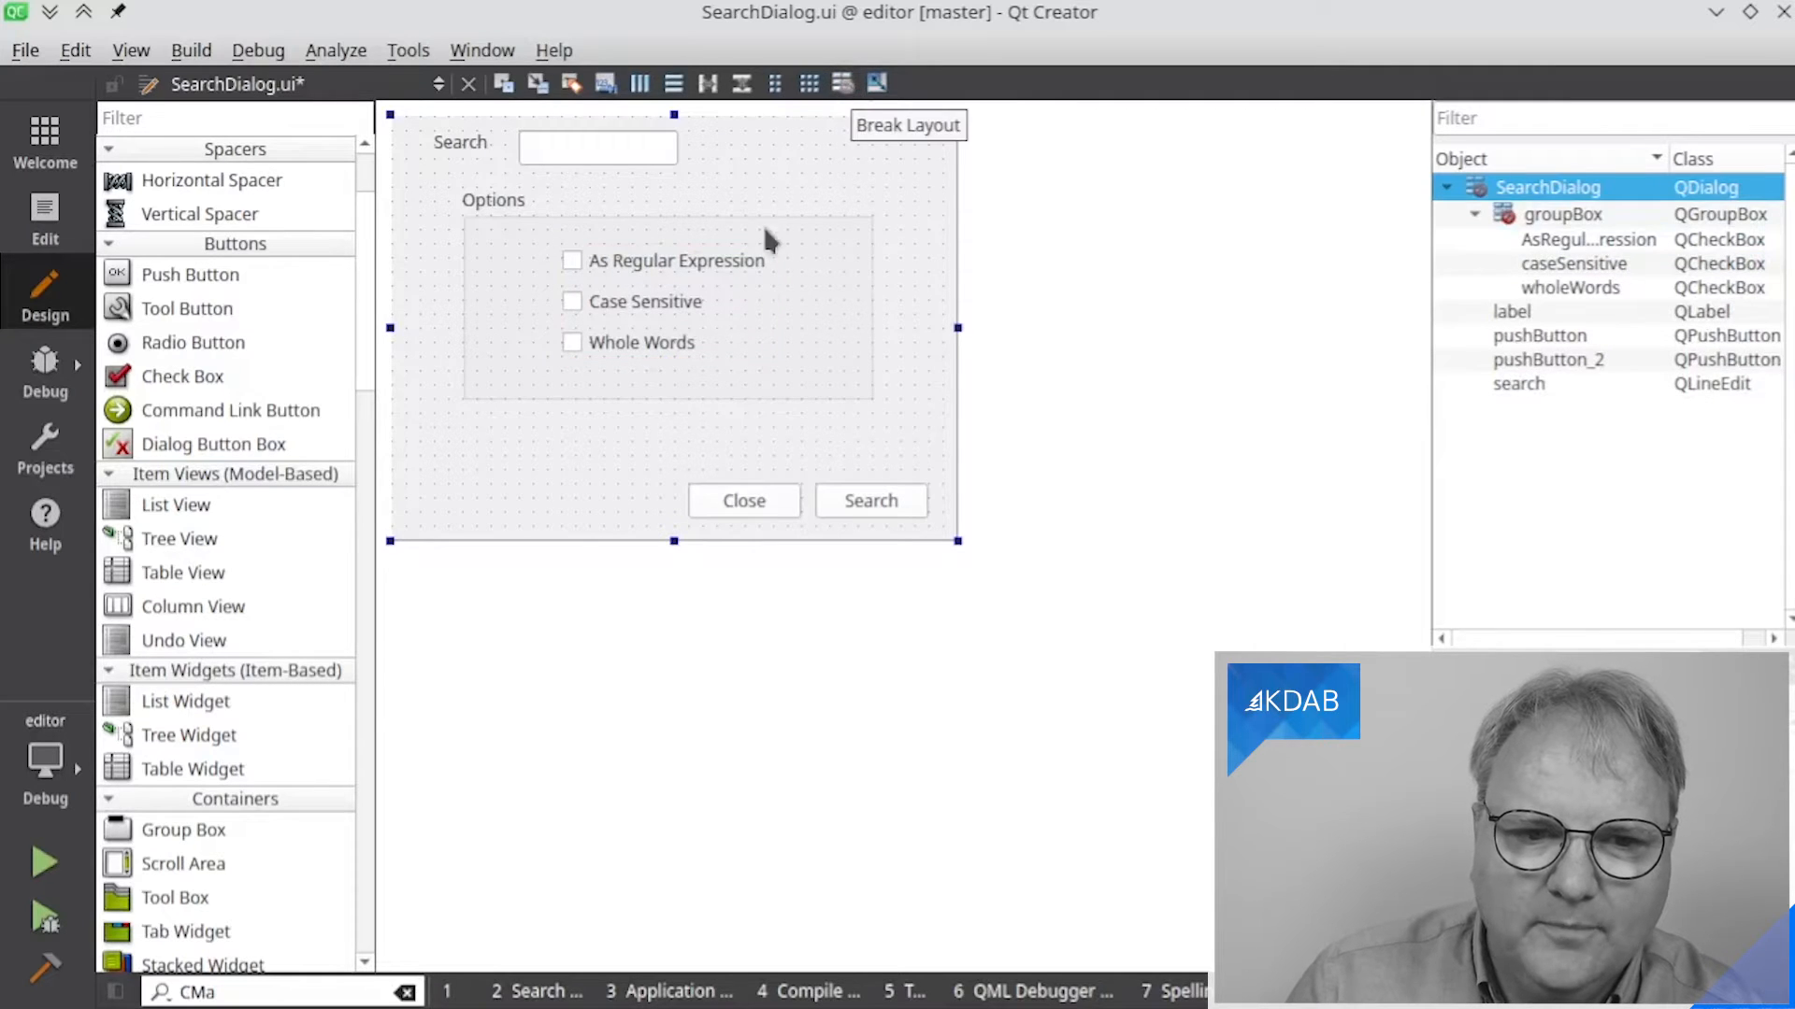
pyautogui.click(841, 240)
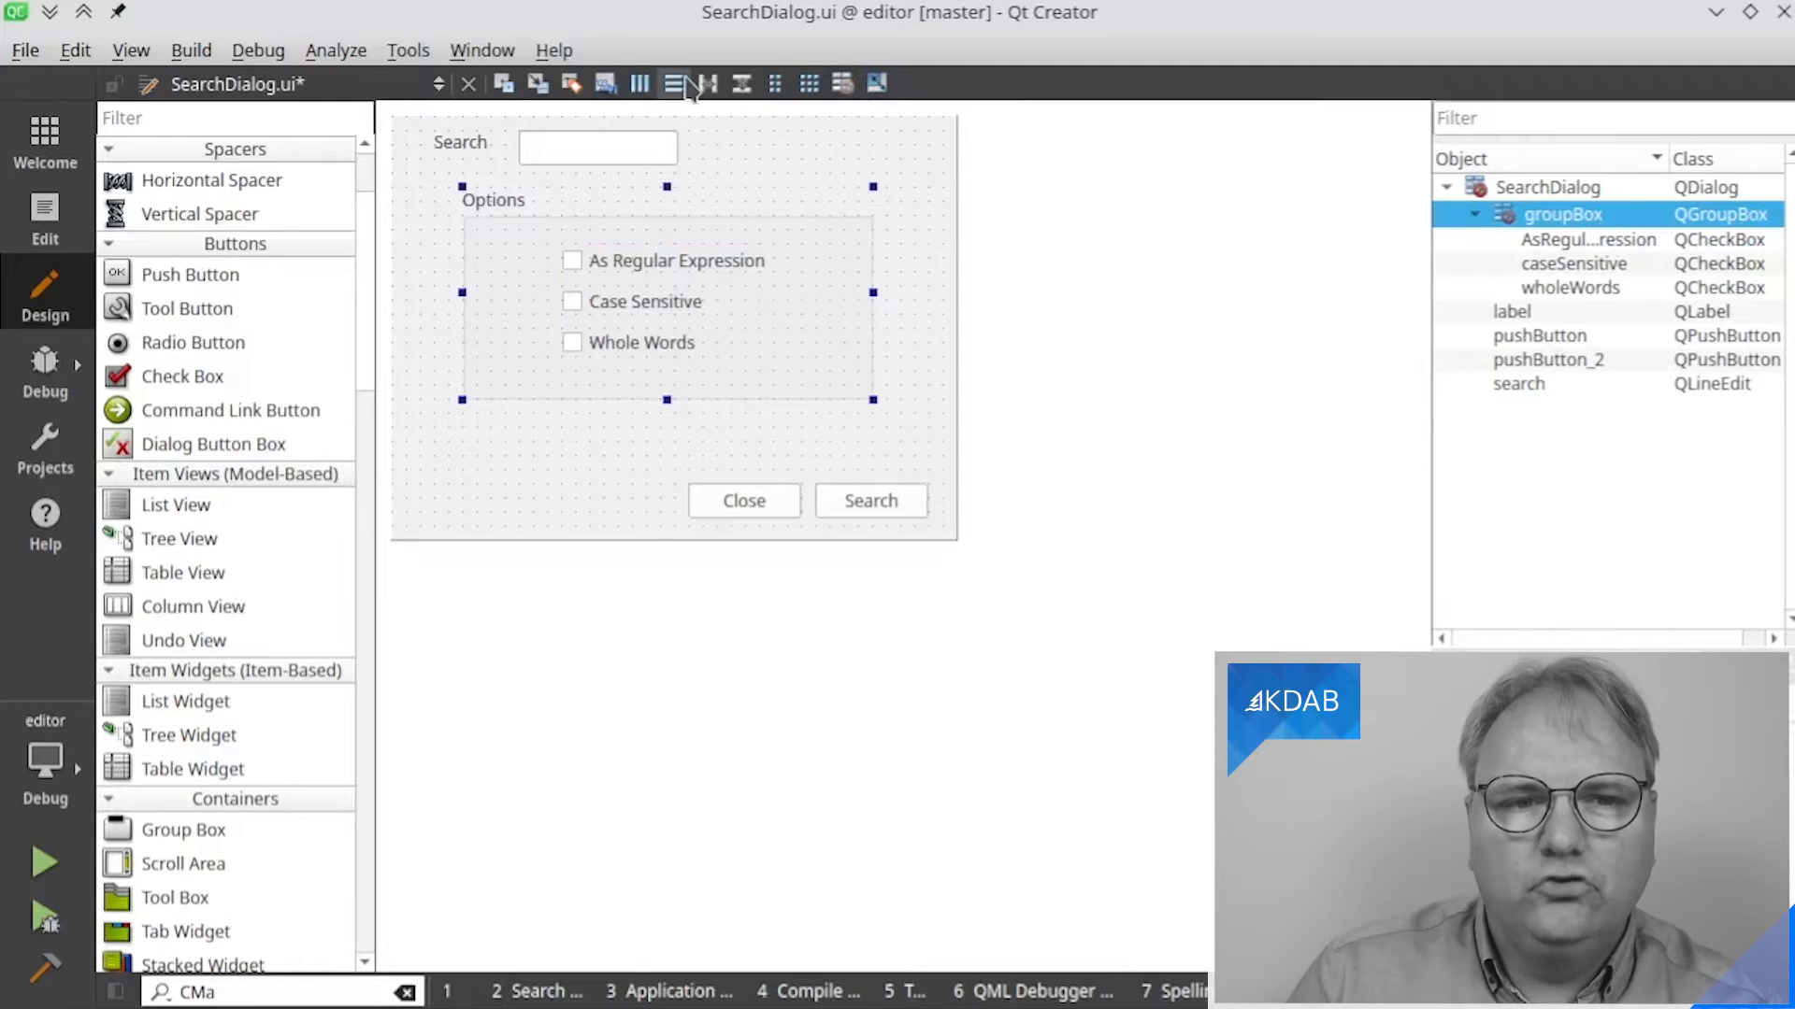
pyautogui.hotkey('ctrl', 'l')
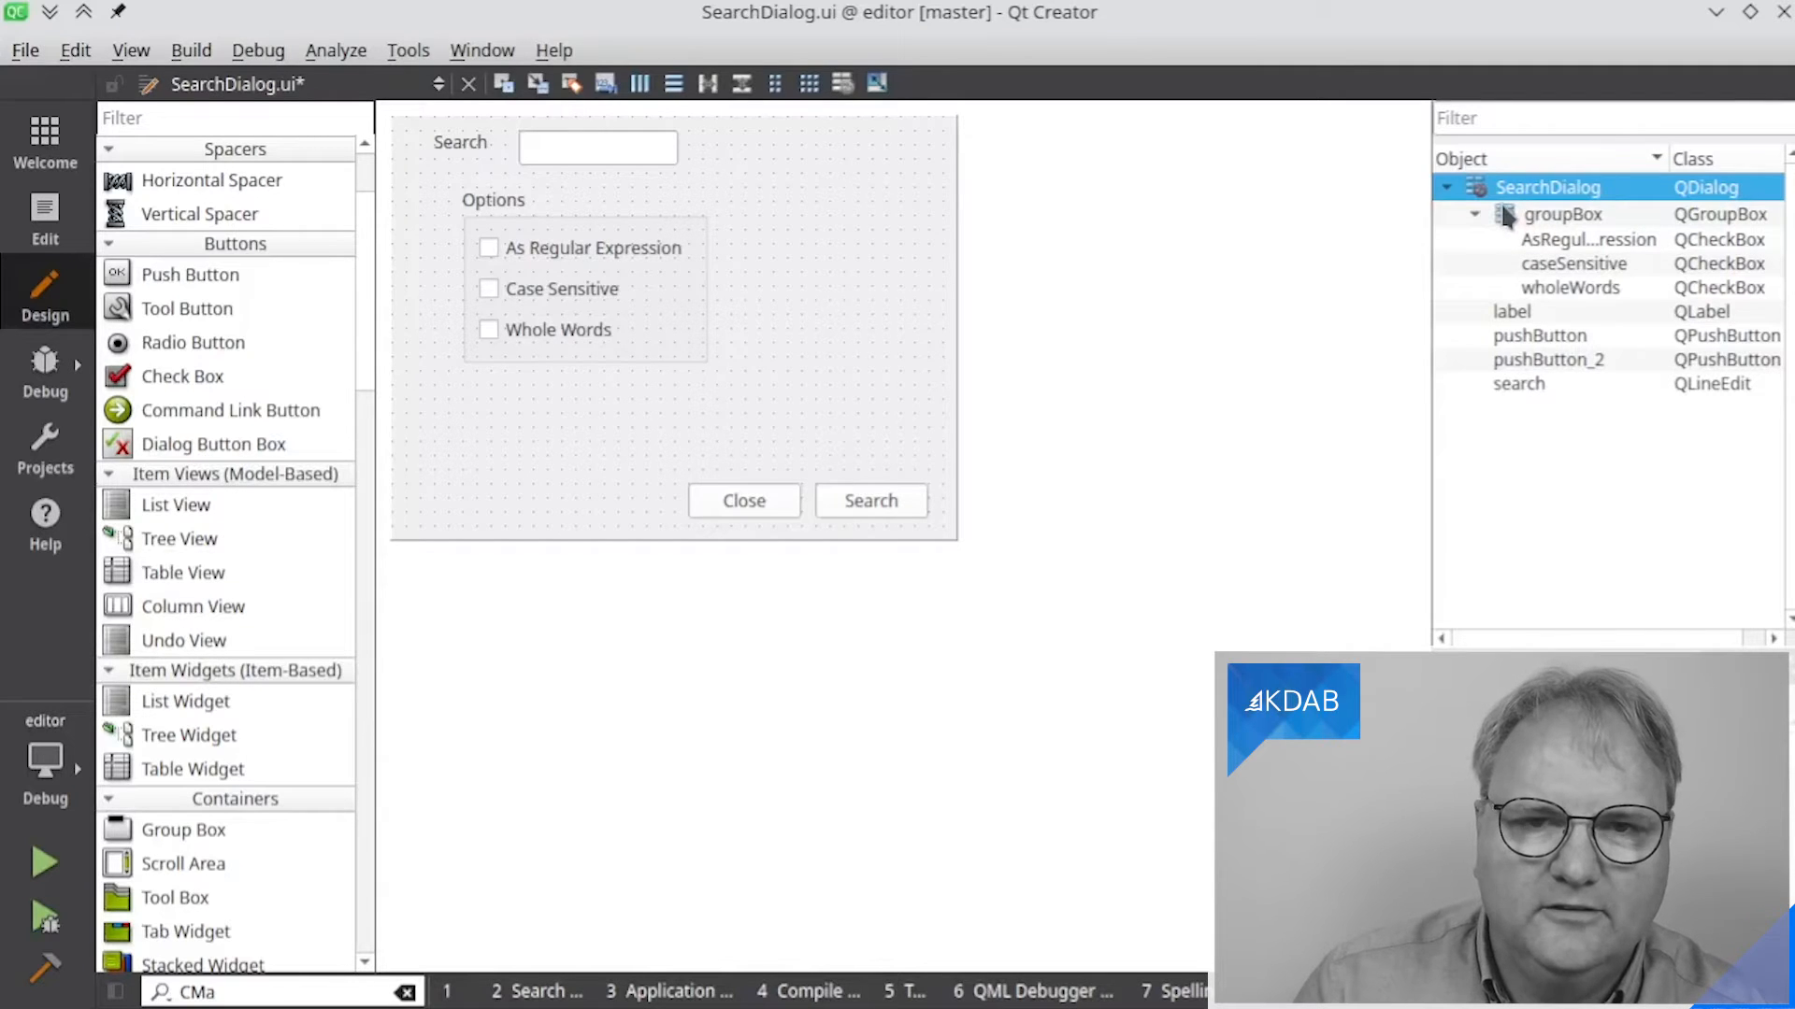
# Lay out the Search label and its line edit horizontally and align the row with the Options group's left edge
pyautogui.click(465, 133)
pyautogui.keyDown('ctrl'); pyautogui.click(549, 146); pyautogui.keyUp('ctrl')
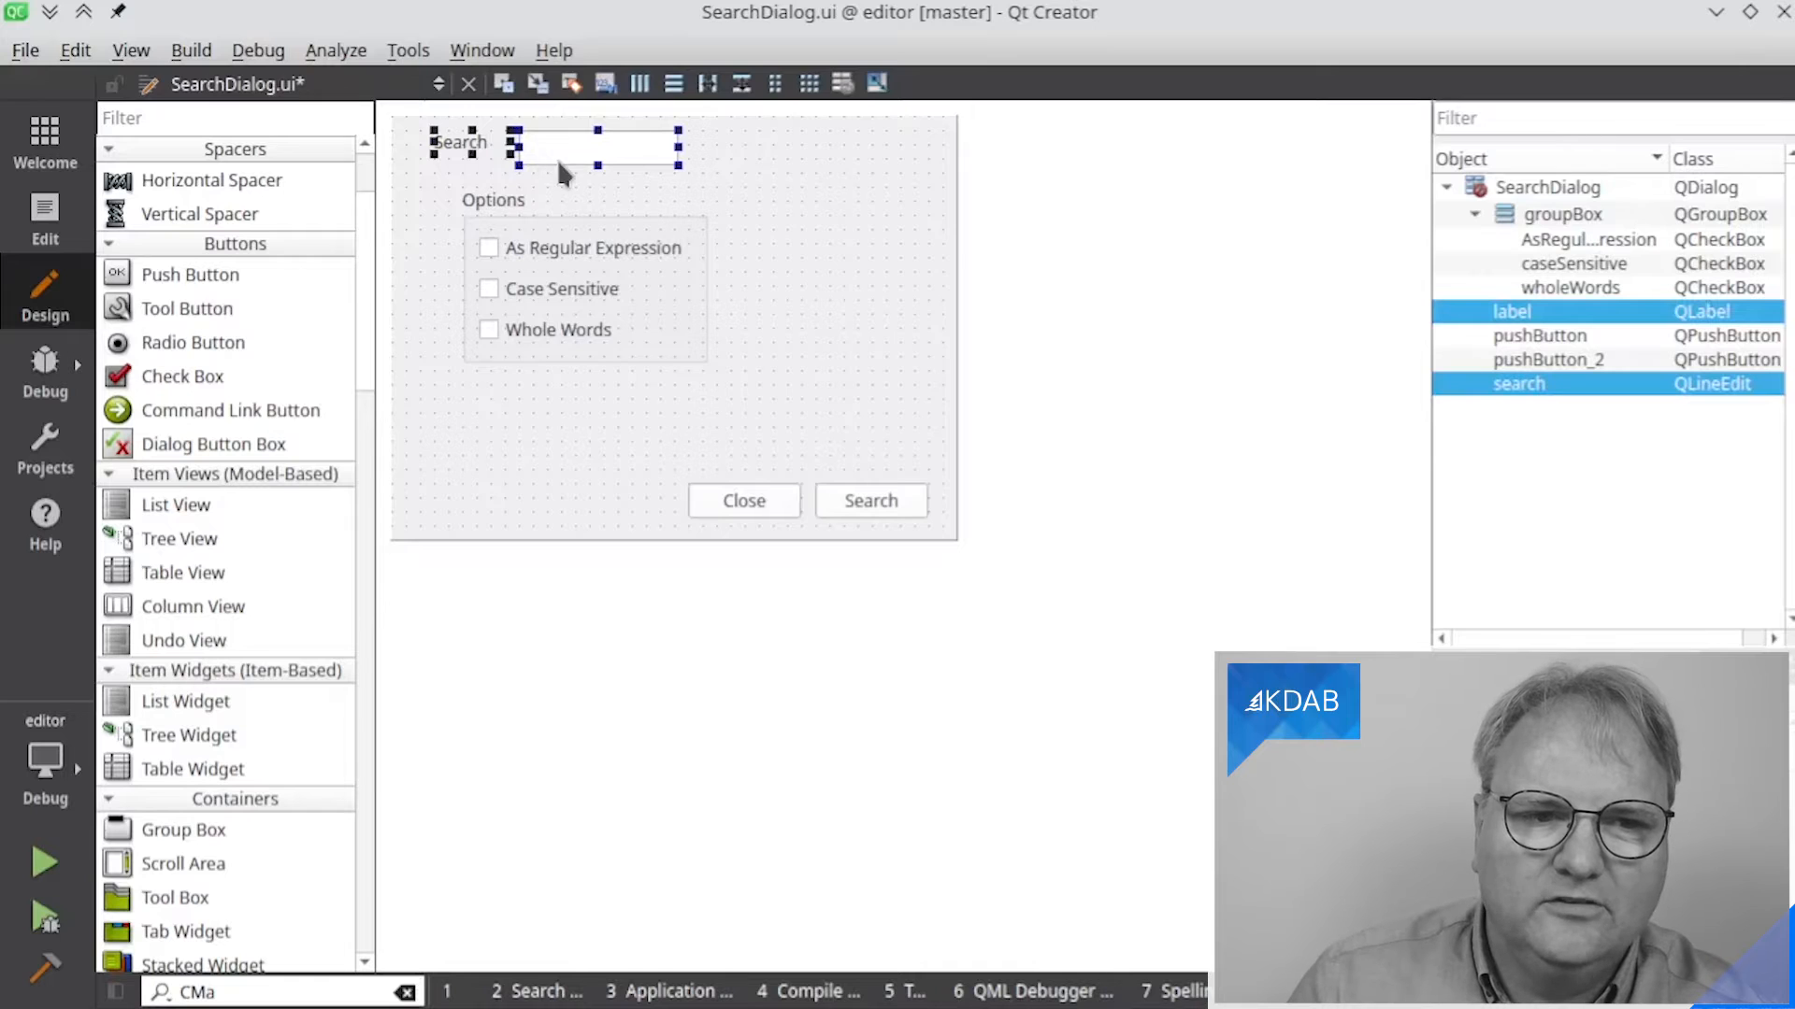
pyautogui.hotkey('ctrl', 'h')
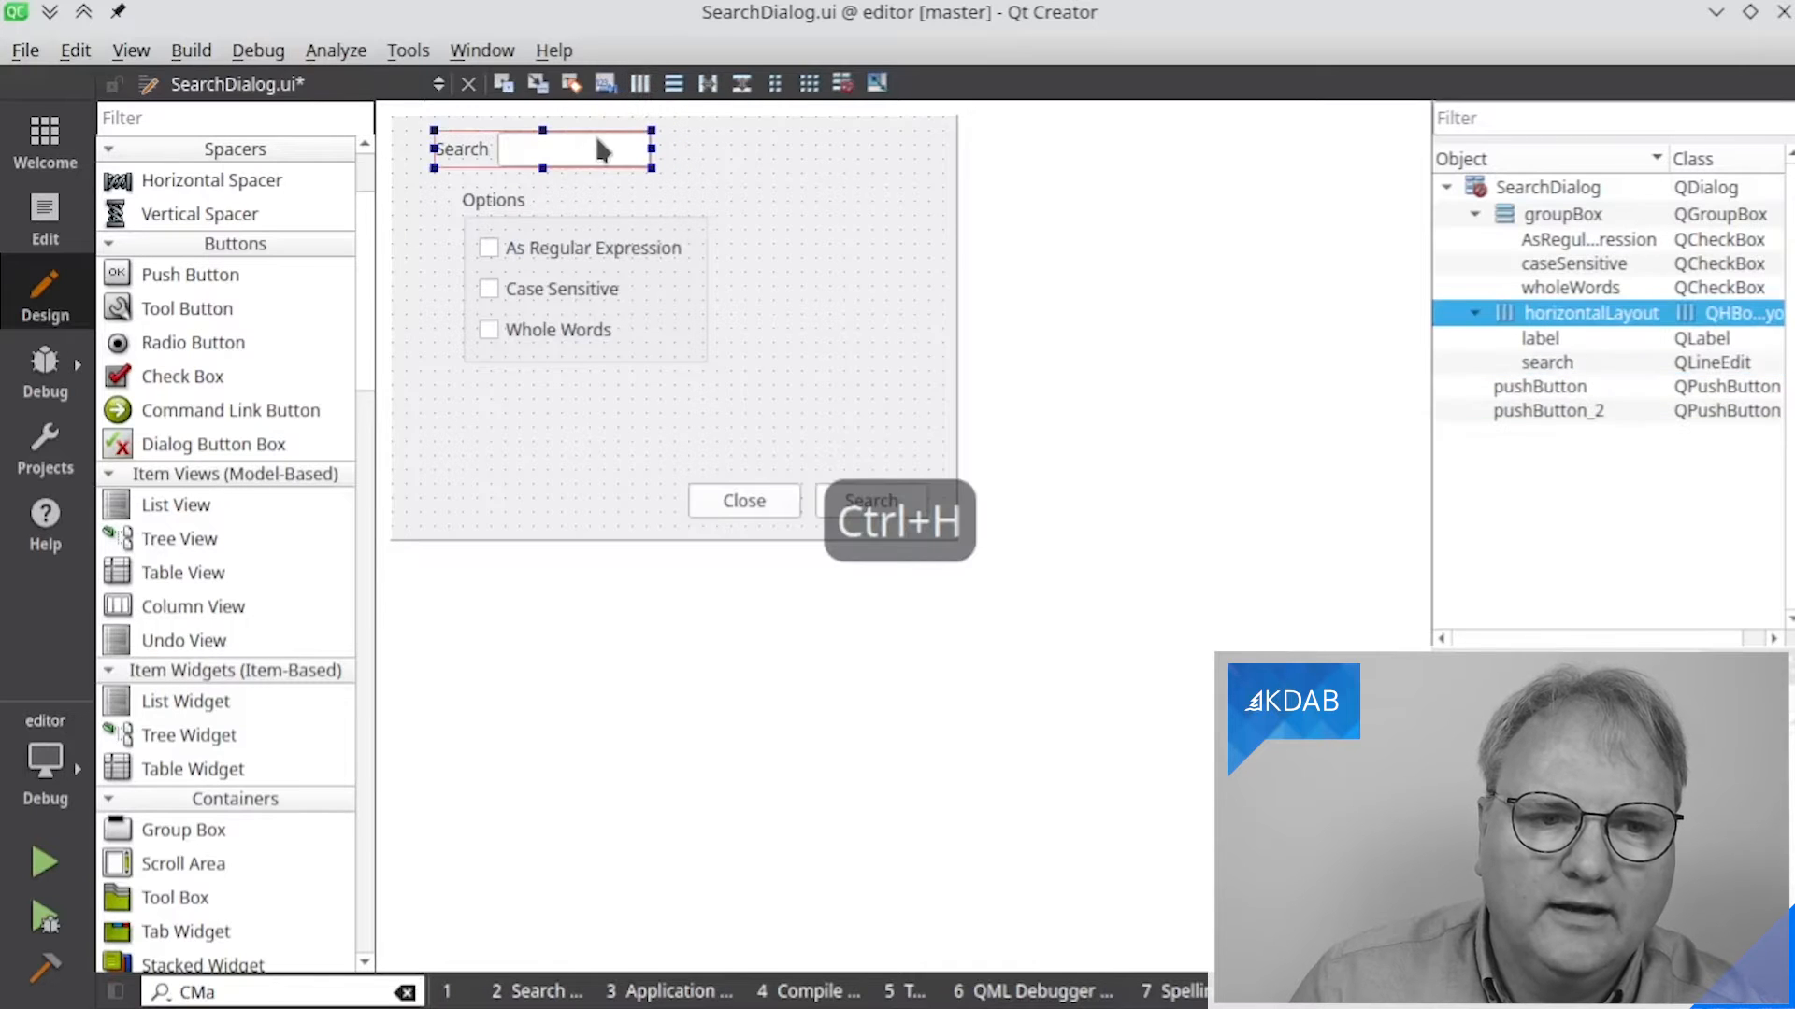
pyautogui.moveTo(634, 159); pyautogui.dragTo(601, 161)
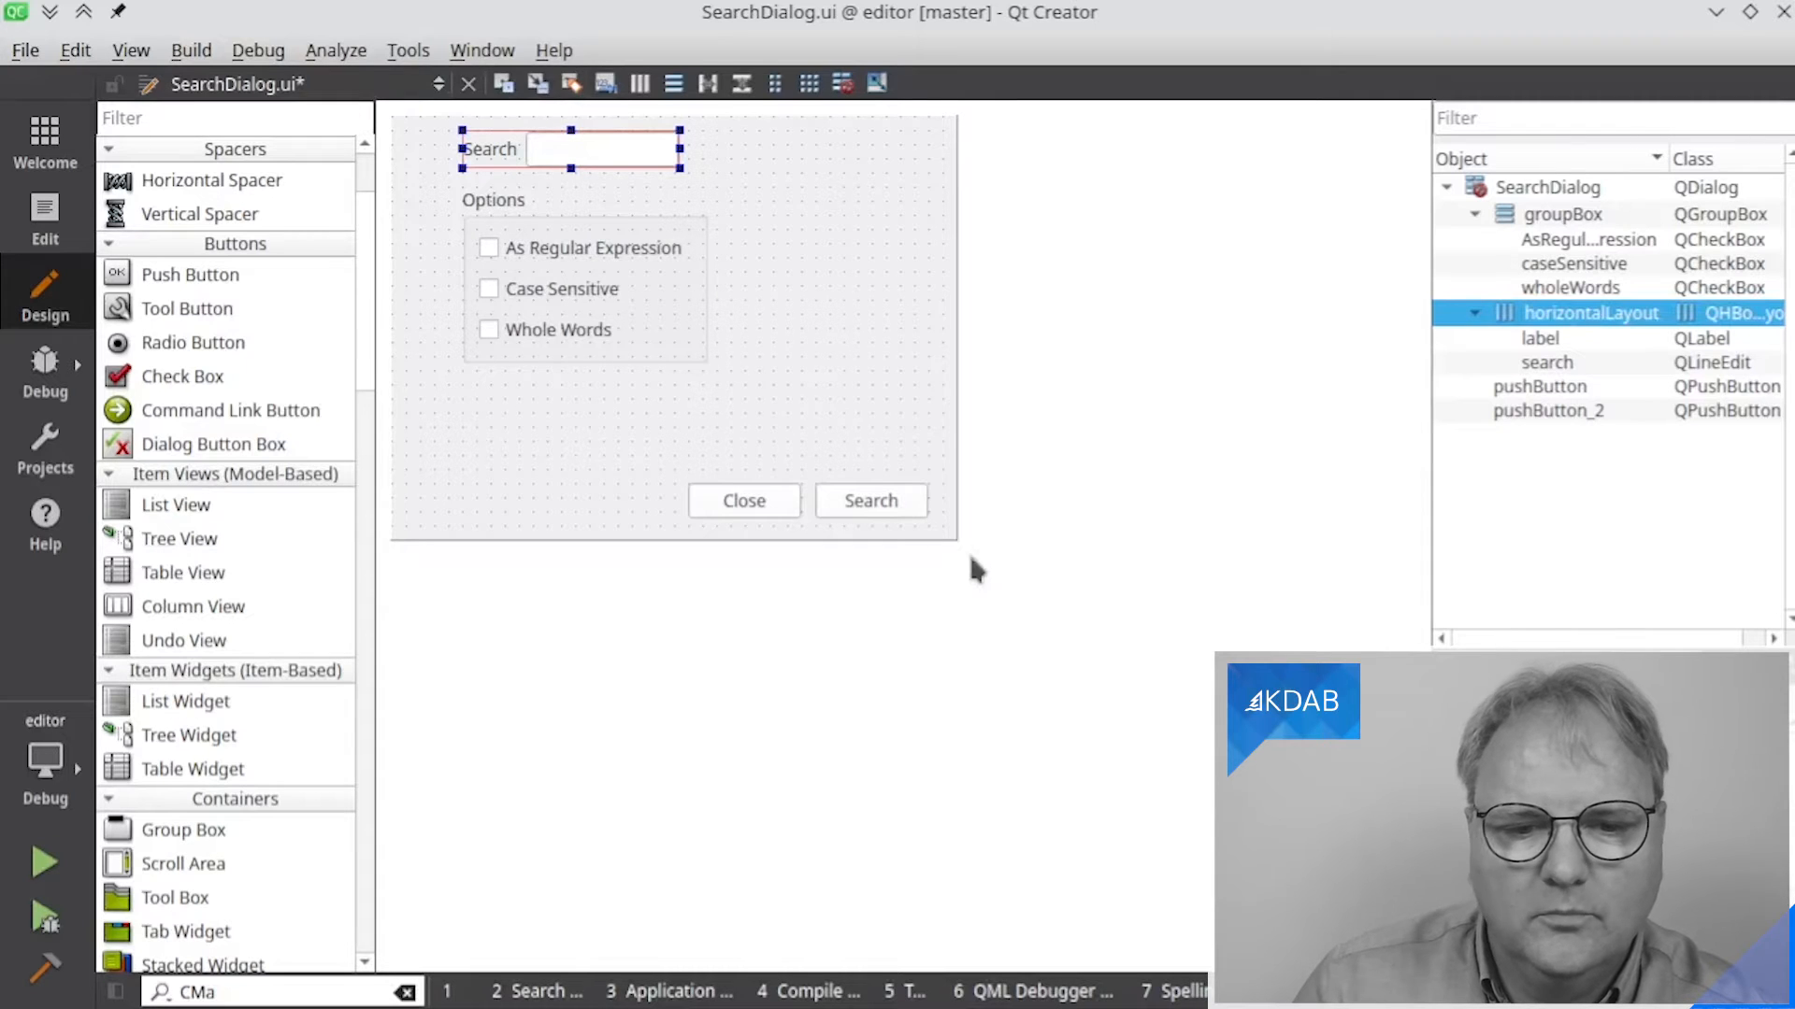
# Lay out the Close and Search buttons horizontally and place the row just below the Options group box
pyautogui.moveTo(653, 491); pyautogui.dragTo(921, 510)
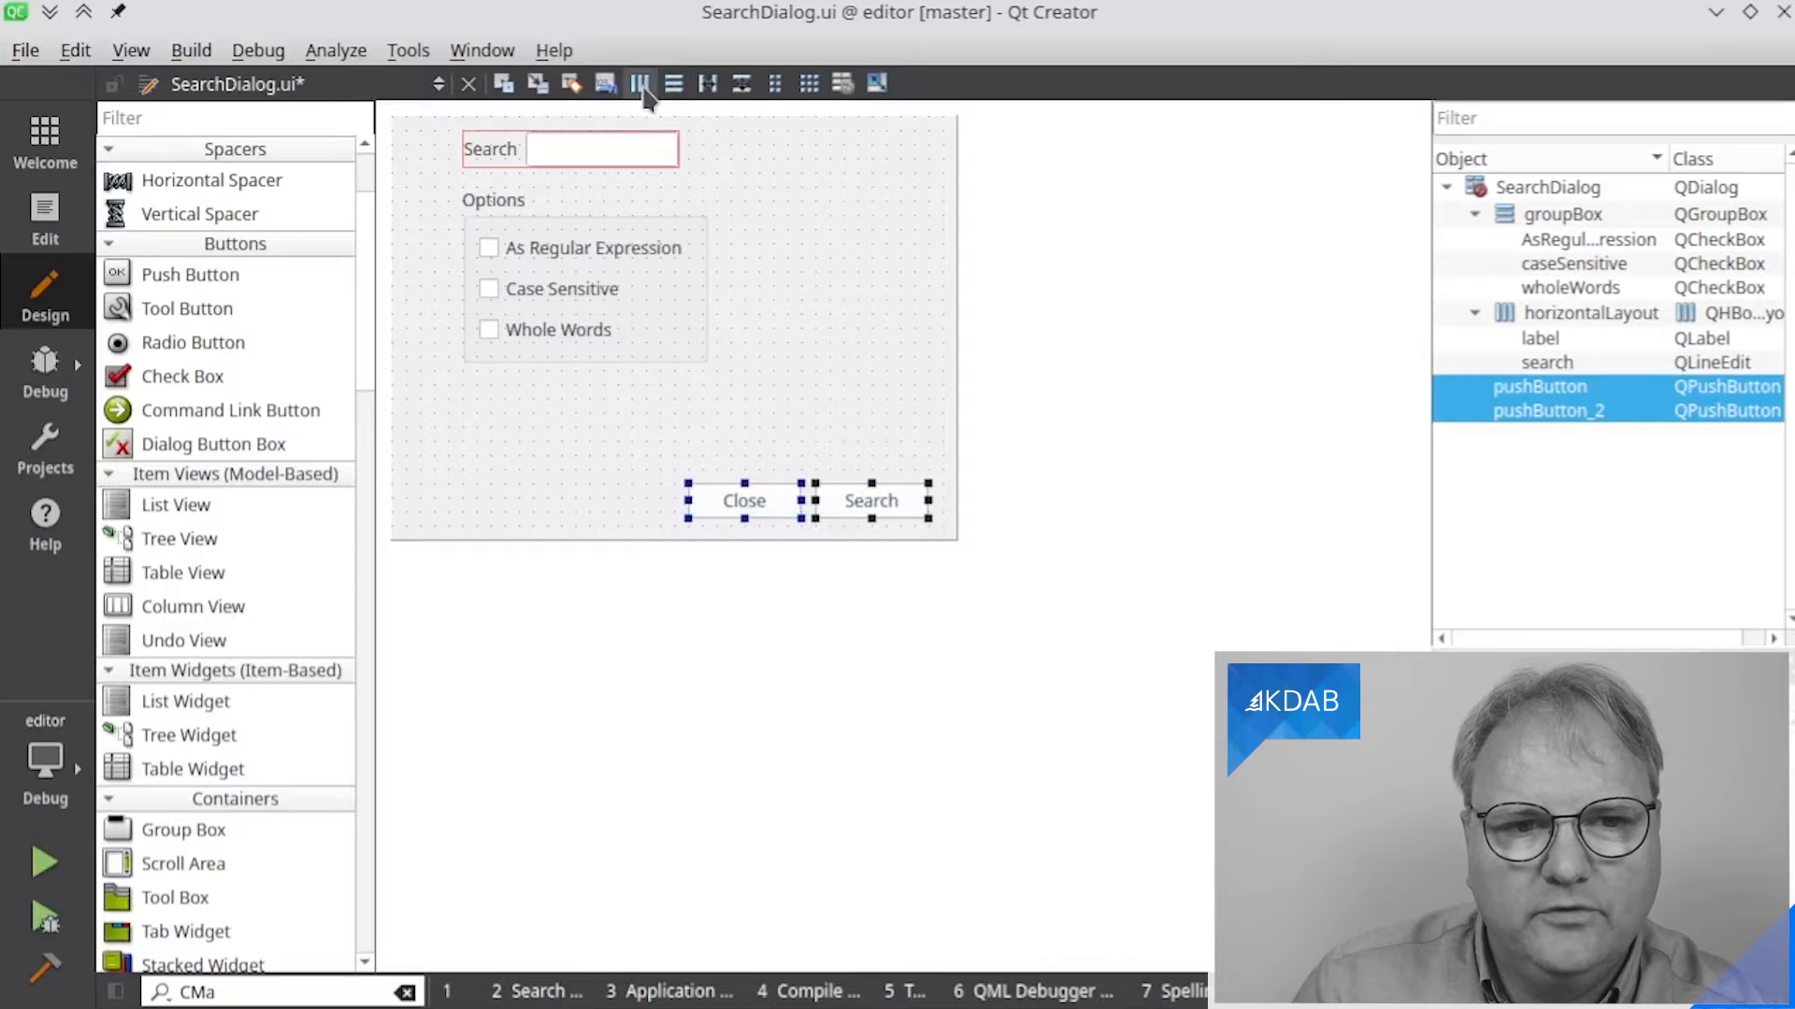
pyautogui.hotkey('ctrl', 'h')
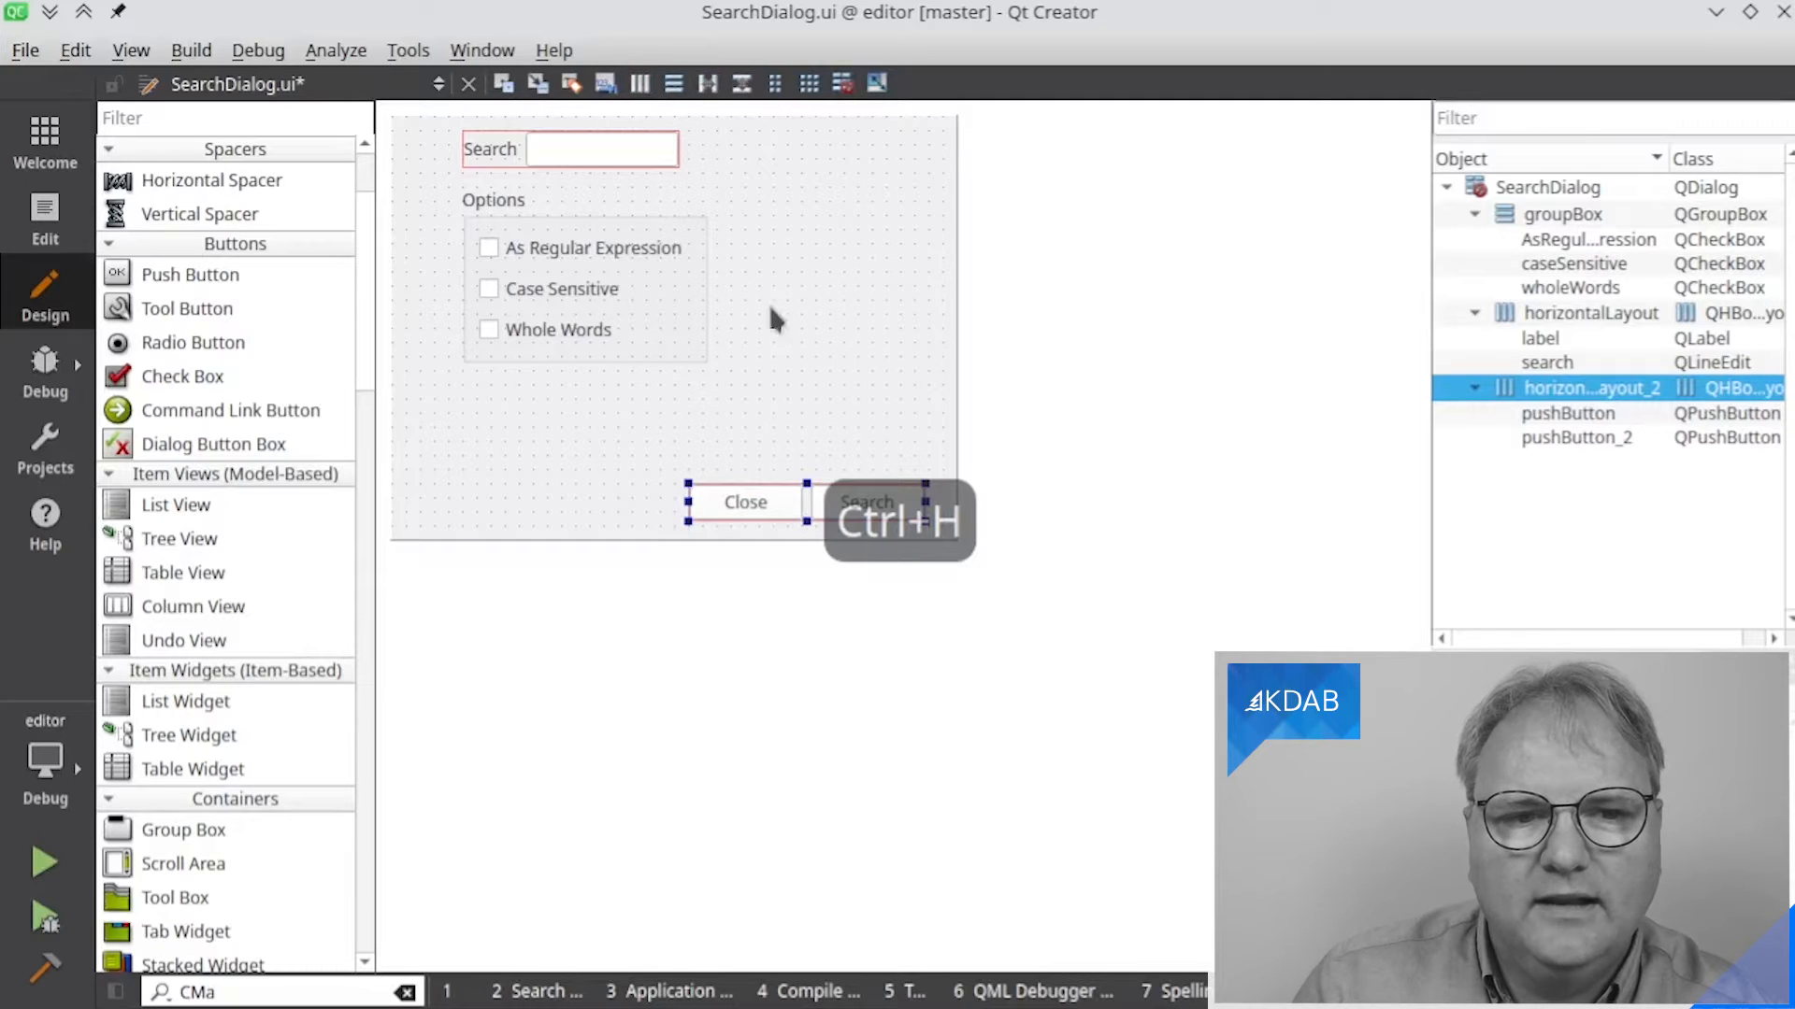
pyautogui.moveTo(766, 502); pyautogui.dragTo(554, 420)
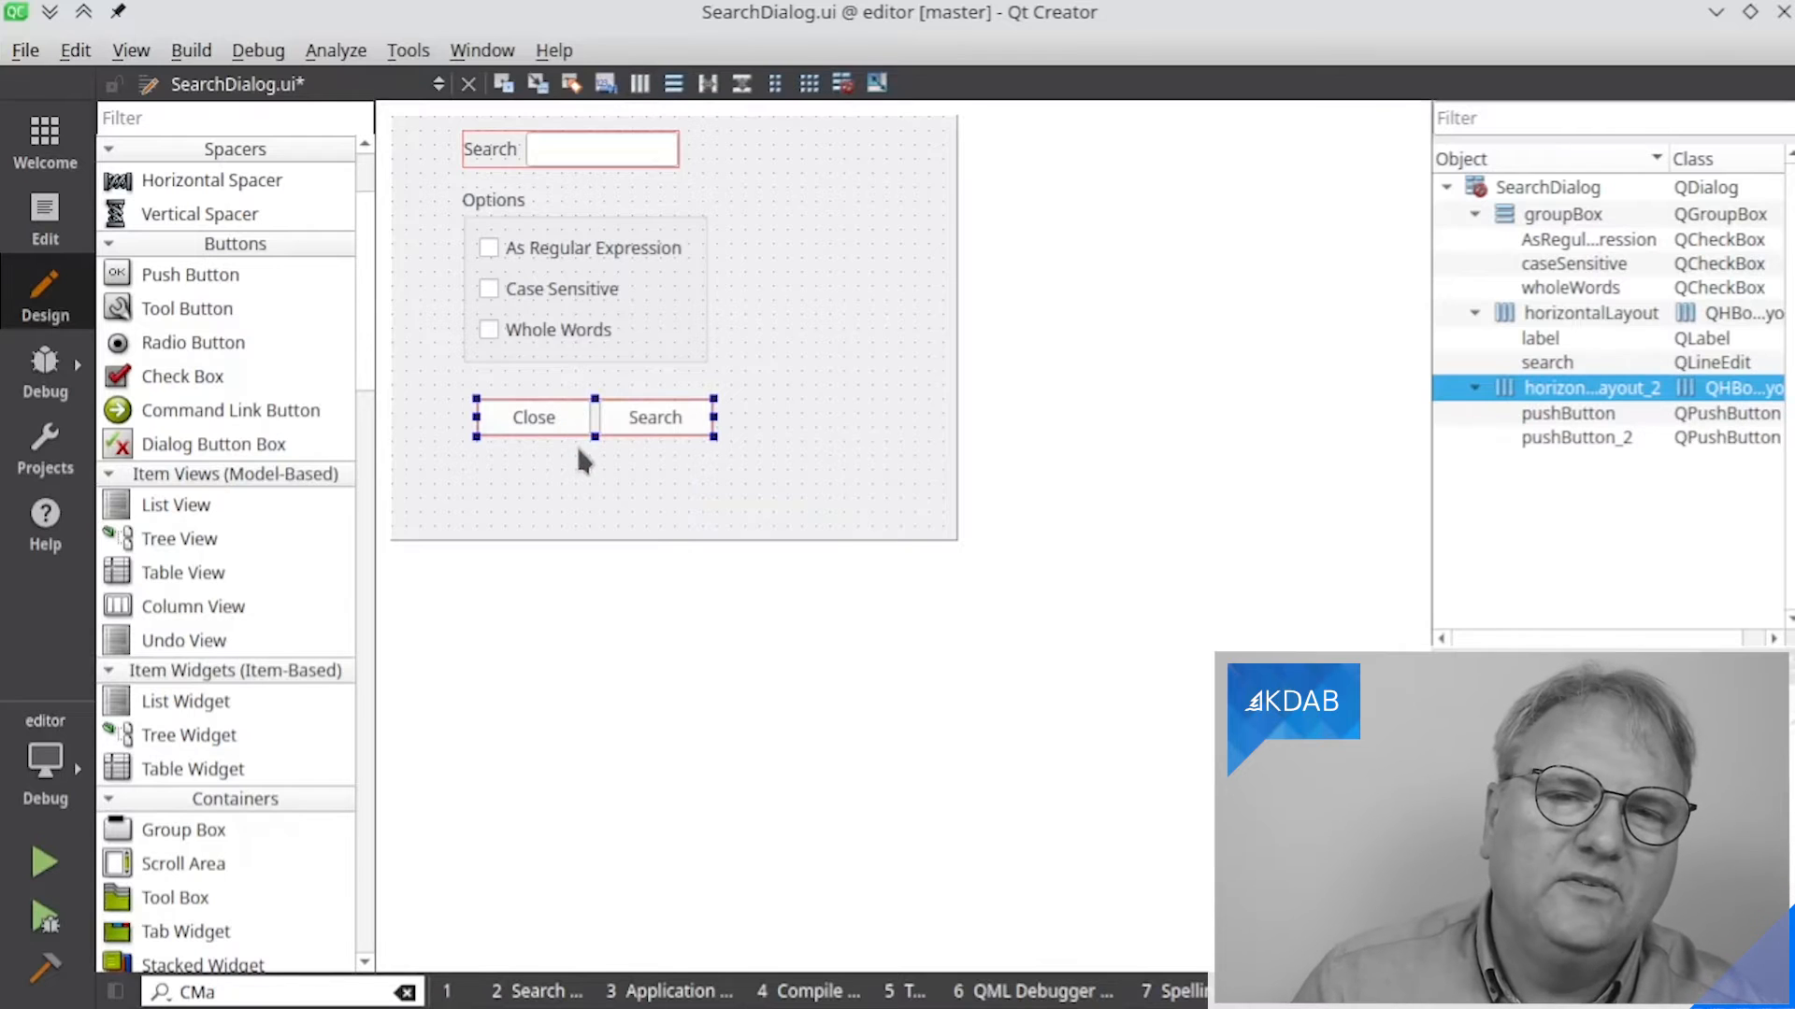
# Lay out the search row, Options group and button row vertically as a selection and shift them toward the form's middle
pyautogui.moveTo(707, 486); pyautogui.dragTo(485, 104)
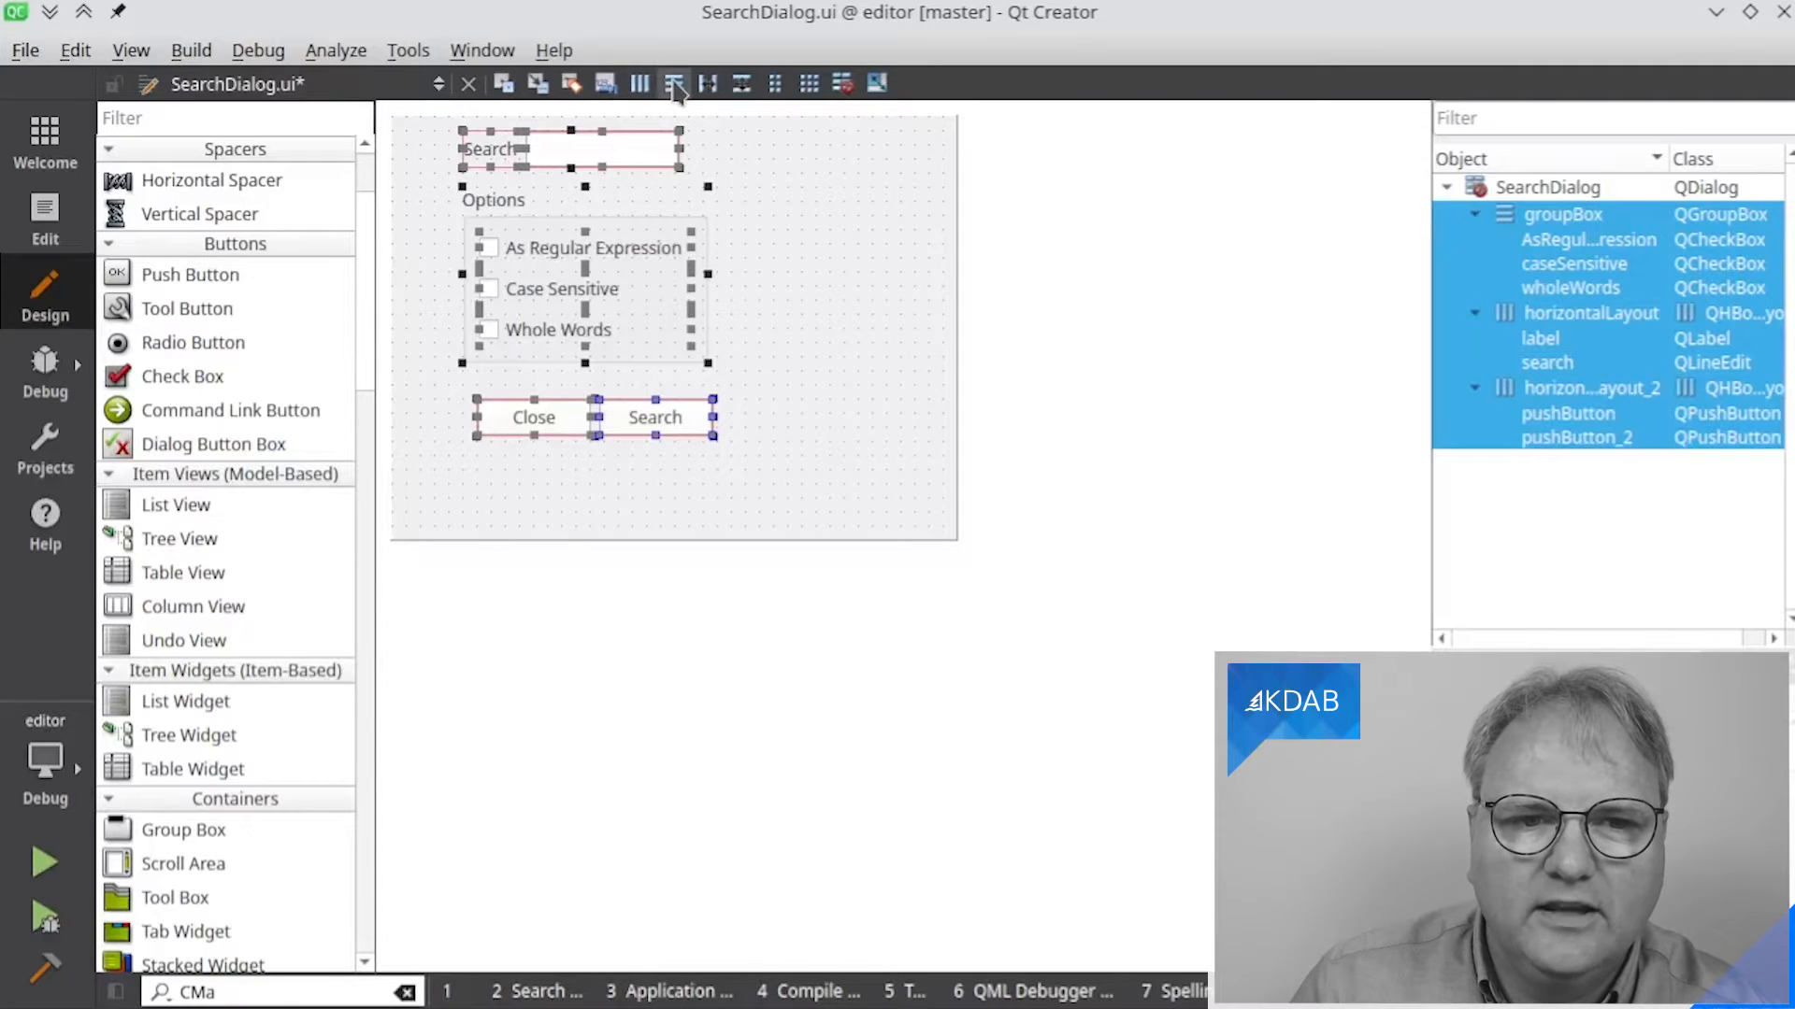
pyautogui.hotkey('ctrl', 'l')
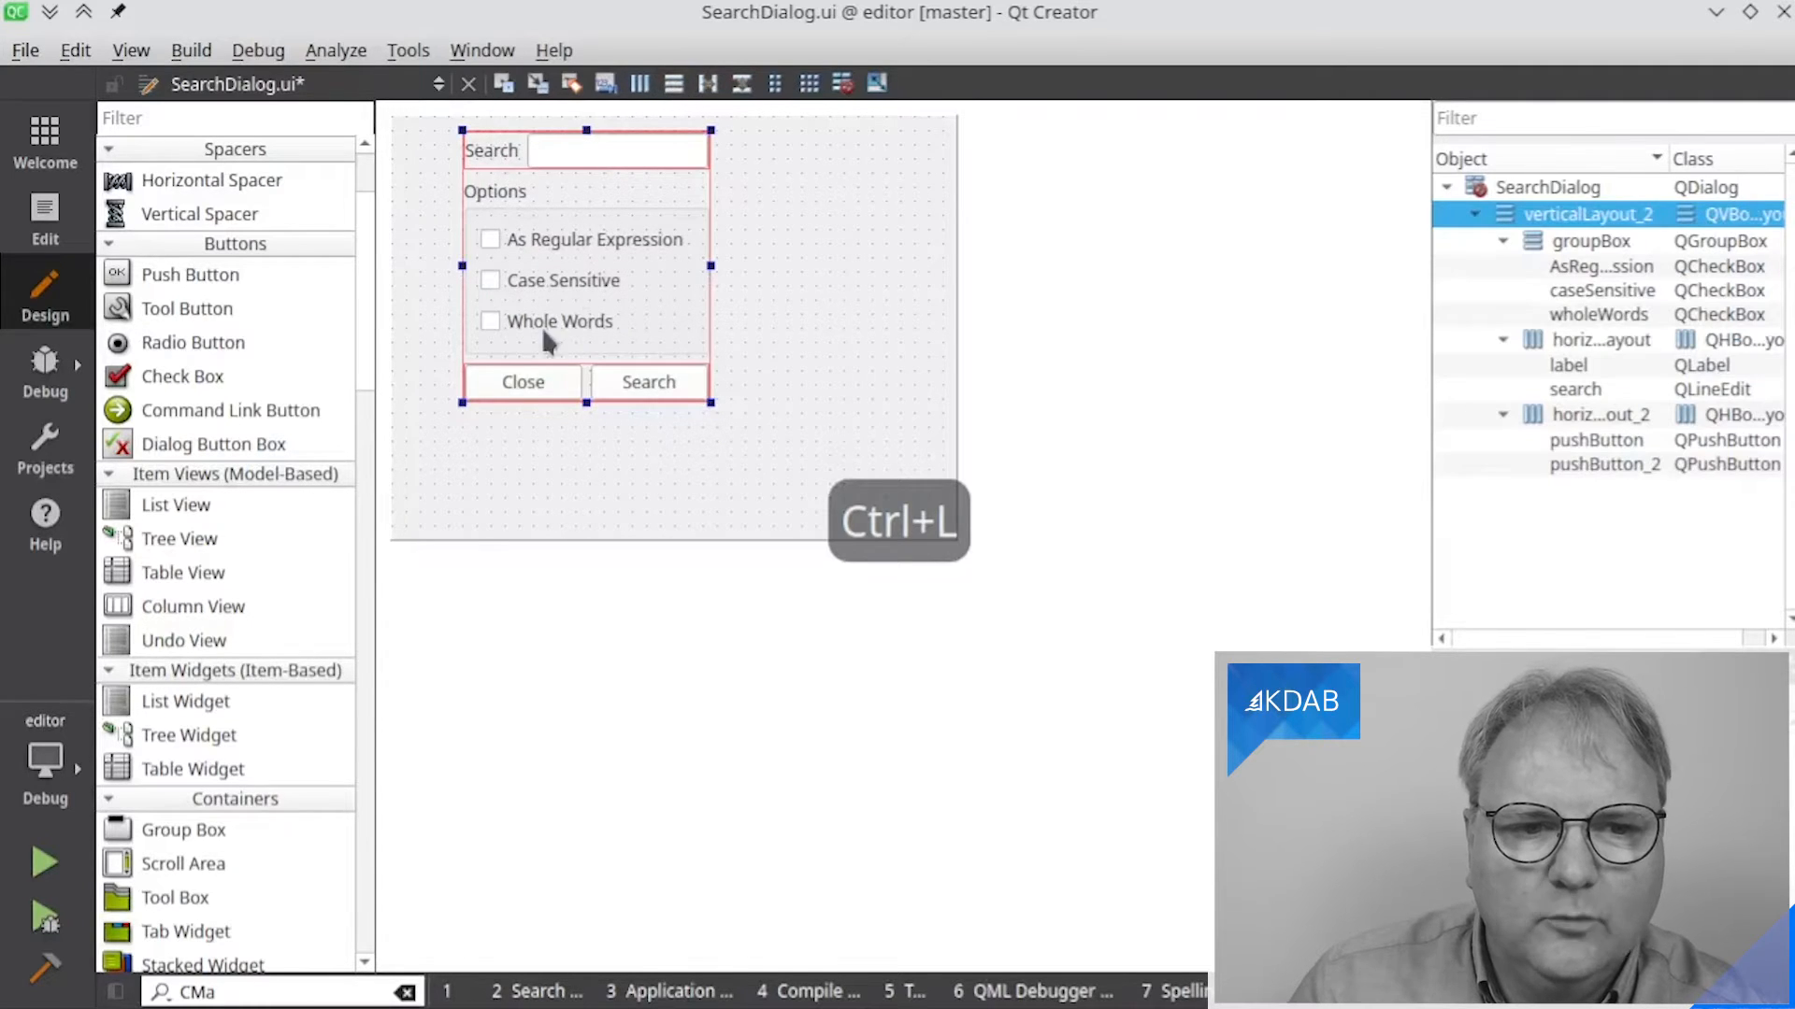
pyautogui.moveTo(643, 283); pyautogui.dragTo(723, 318)
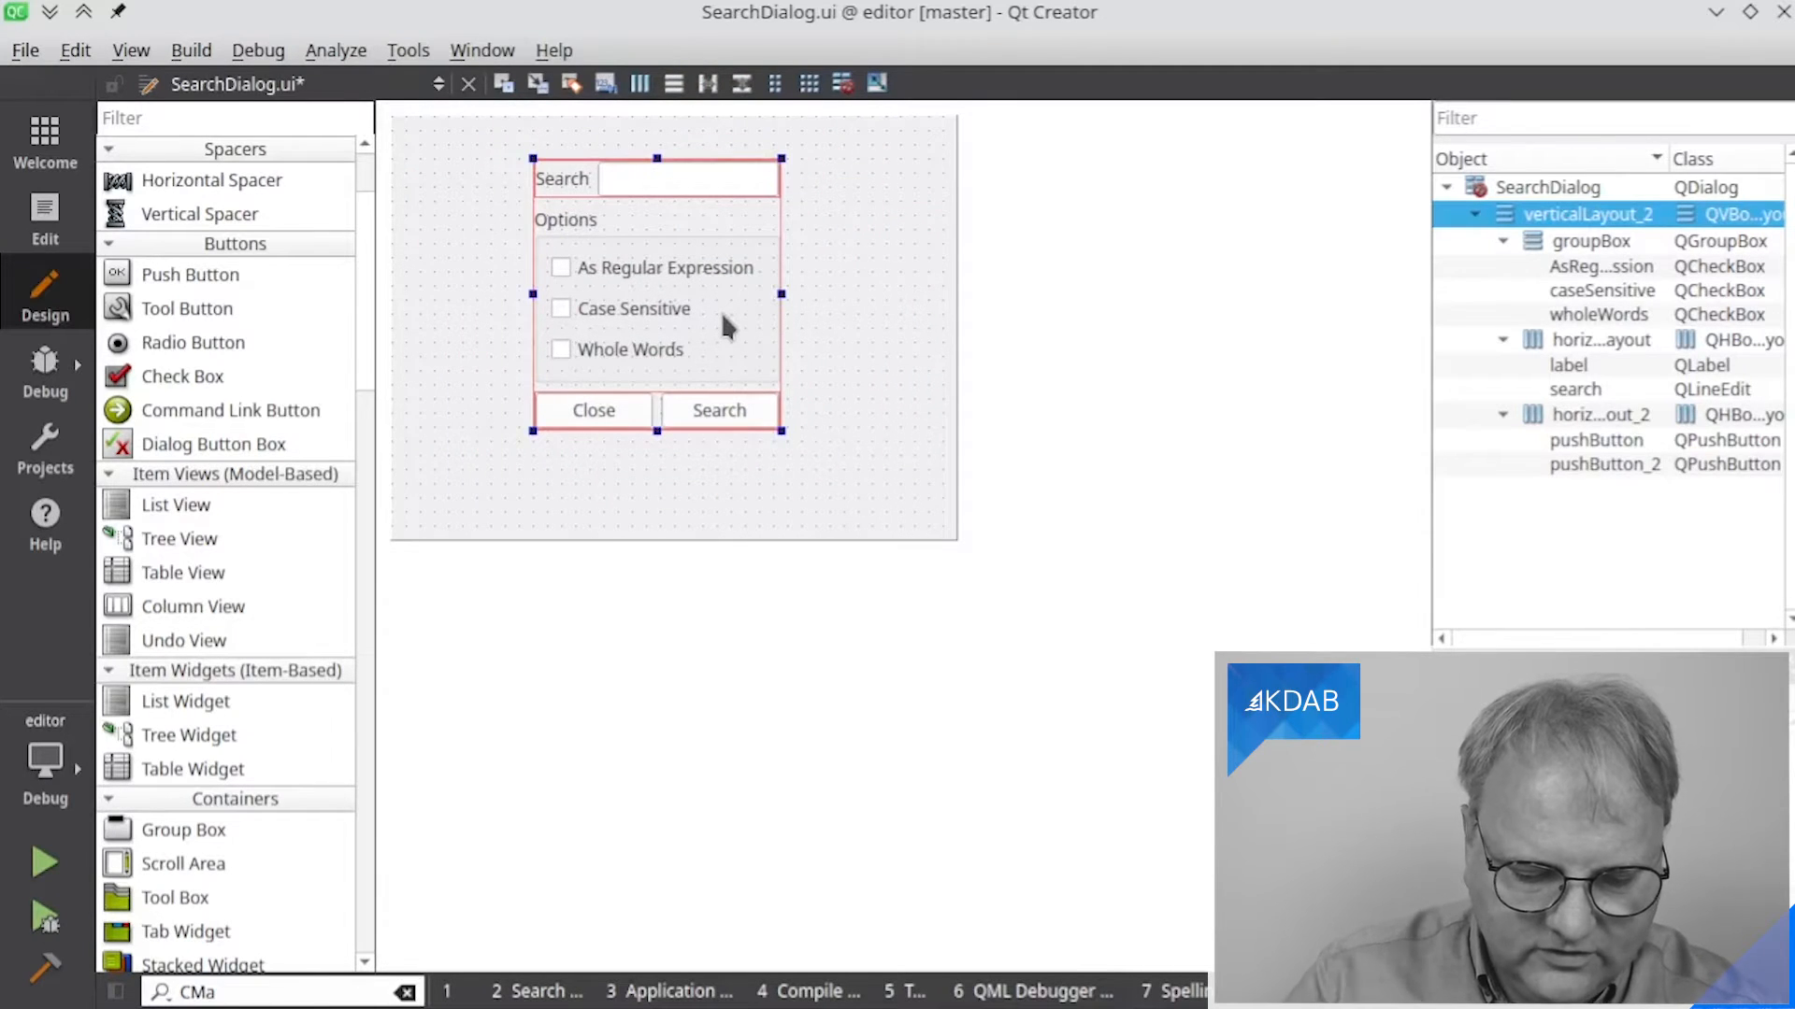
# Preview the dialog and enlarge the preview window to check whether its contents follow the resize
pyautogui.hotkey('alt', 'shift', 'r')
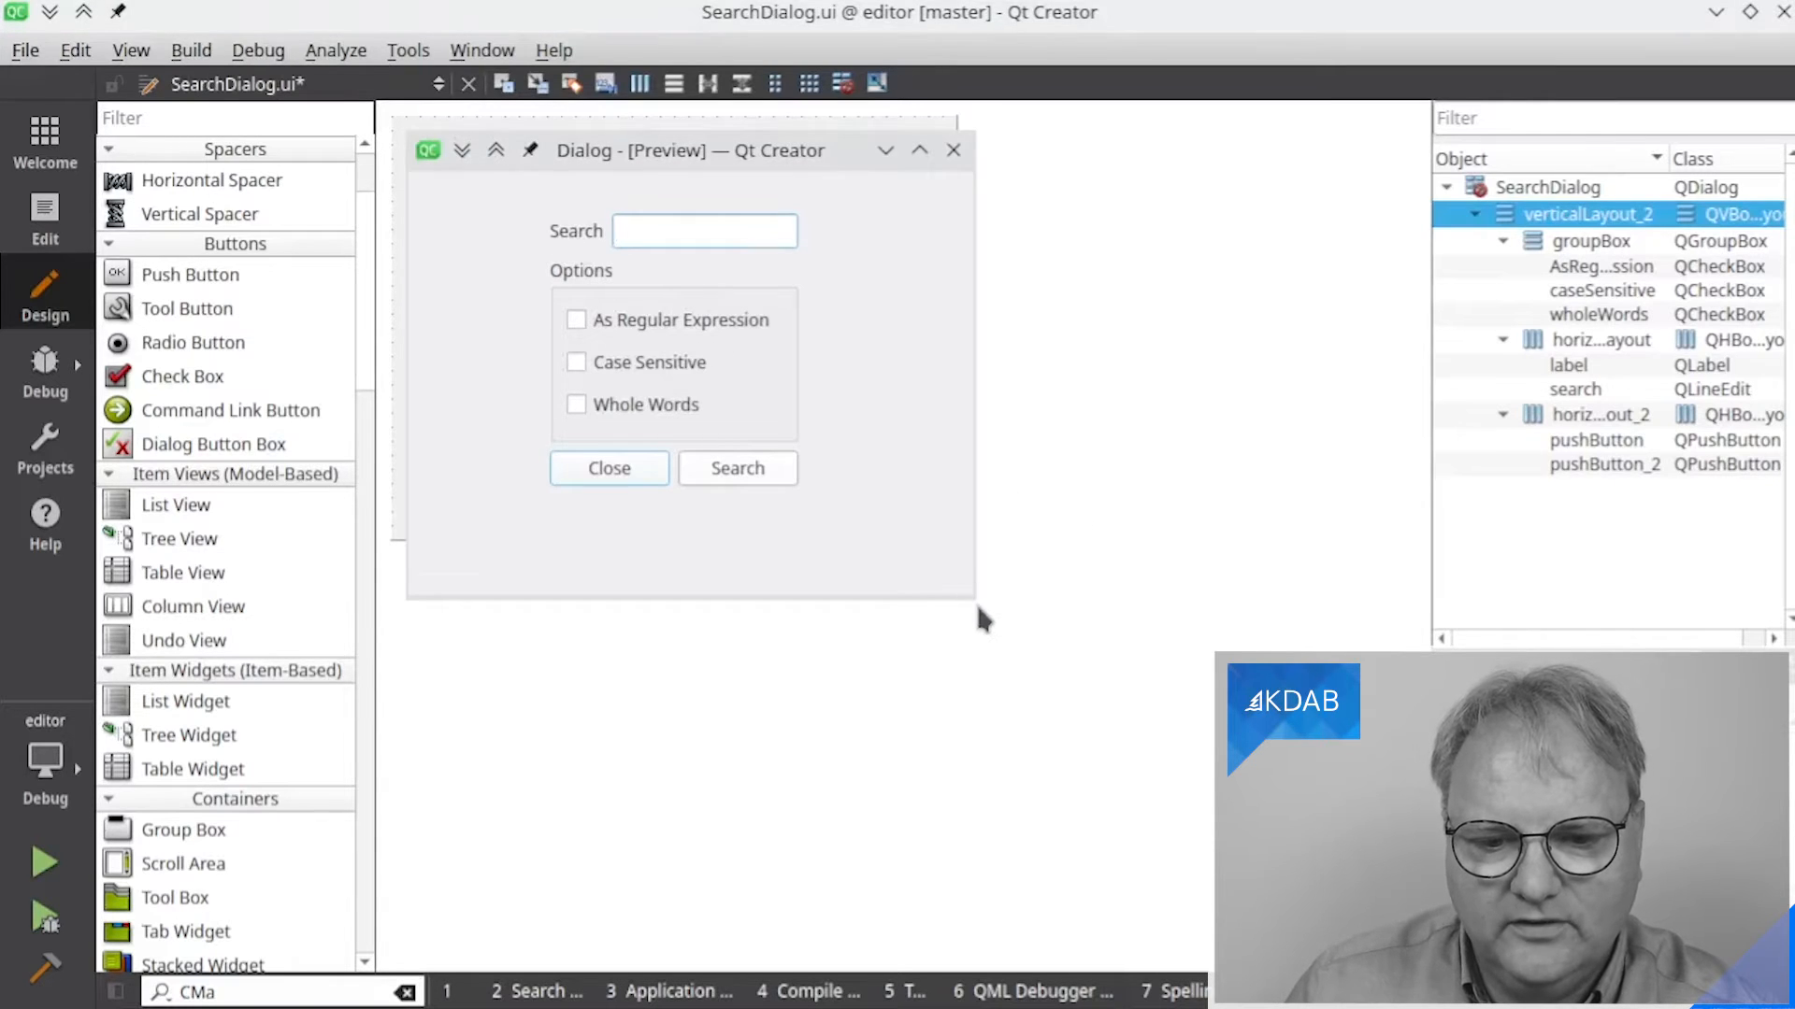
pyautogui.moveTo(970, 593); pyautogui.dragTo(1022, 654)
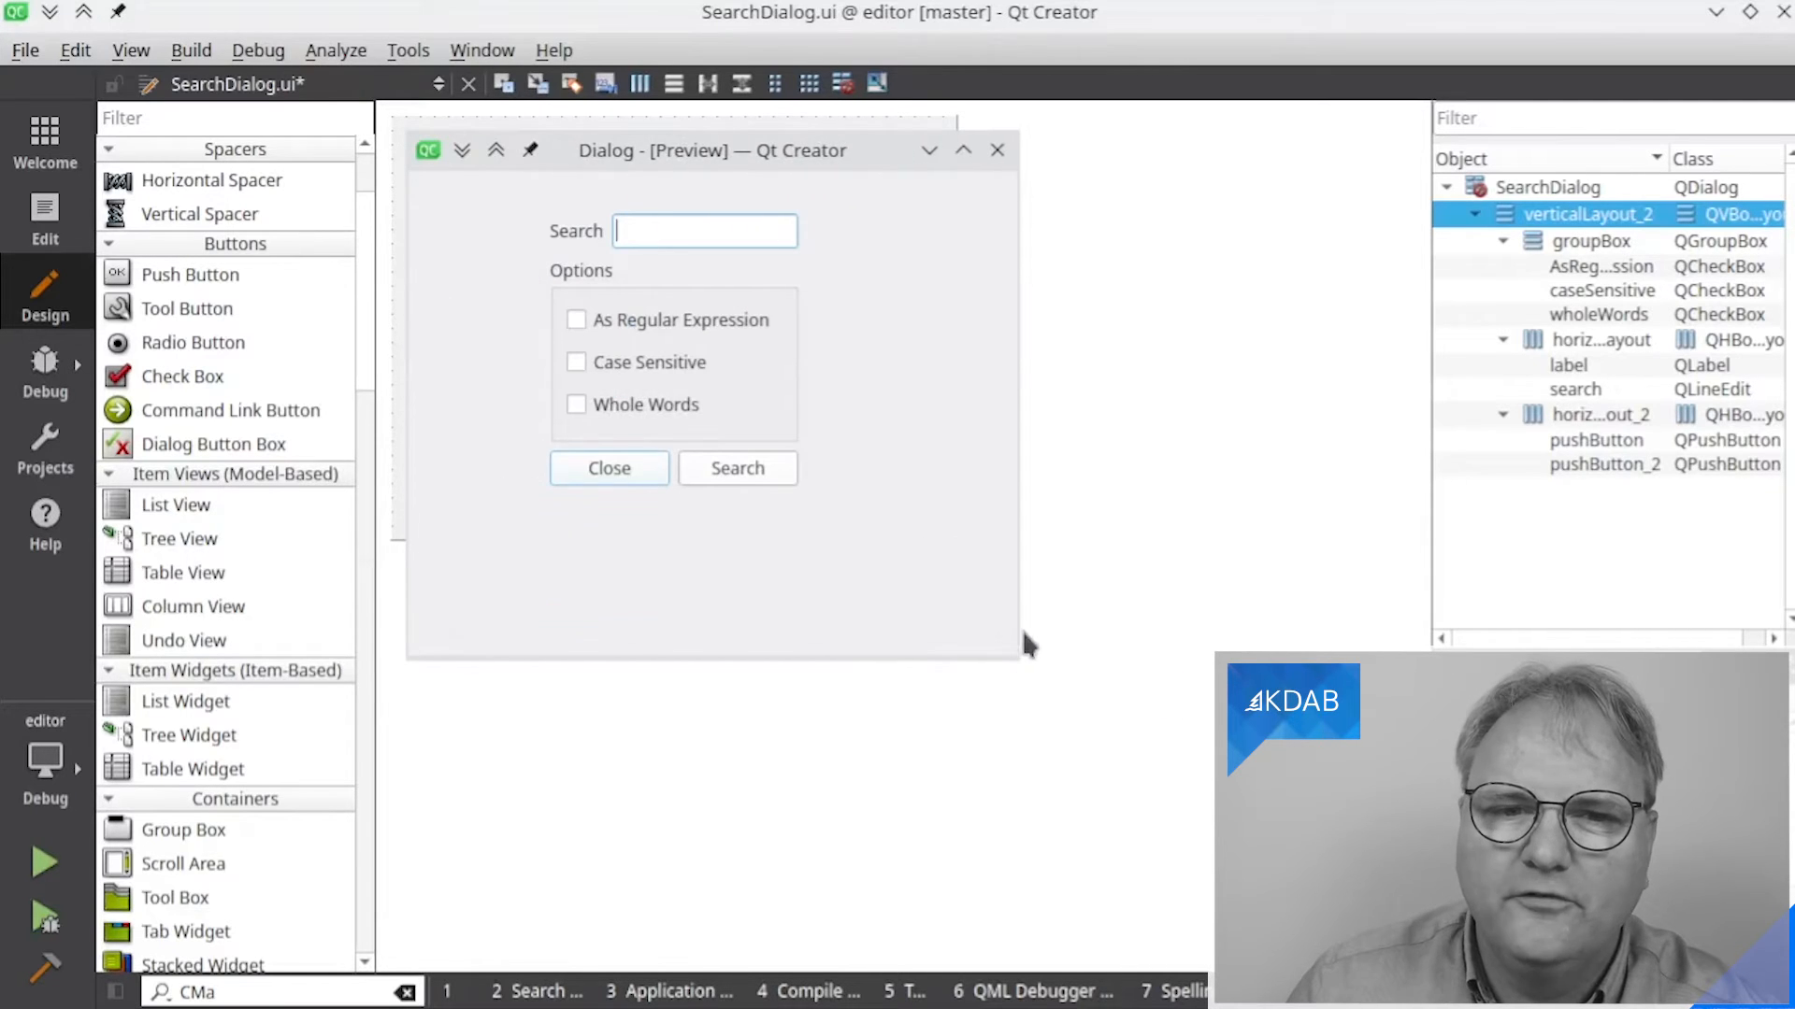
pyautogui.click(996, 150)
# Undo the move and the selection's vertical layout, and apply a vertical layout to the SearchDialog form itself
pyautogui.hotkey('ctrl', 'z')
pyautogui.hotkey('ctrl', 'z')
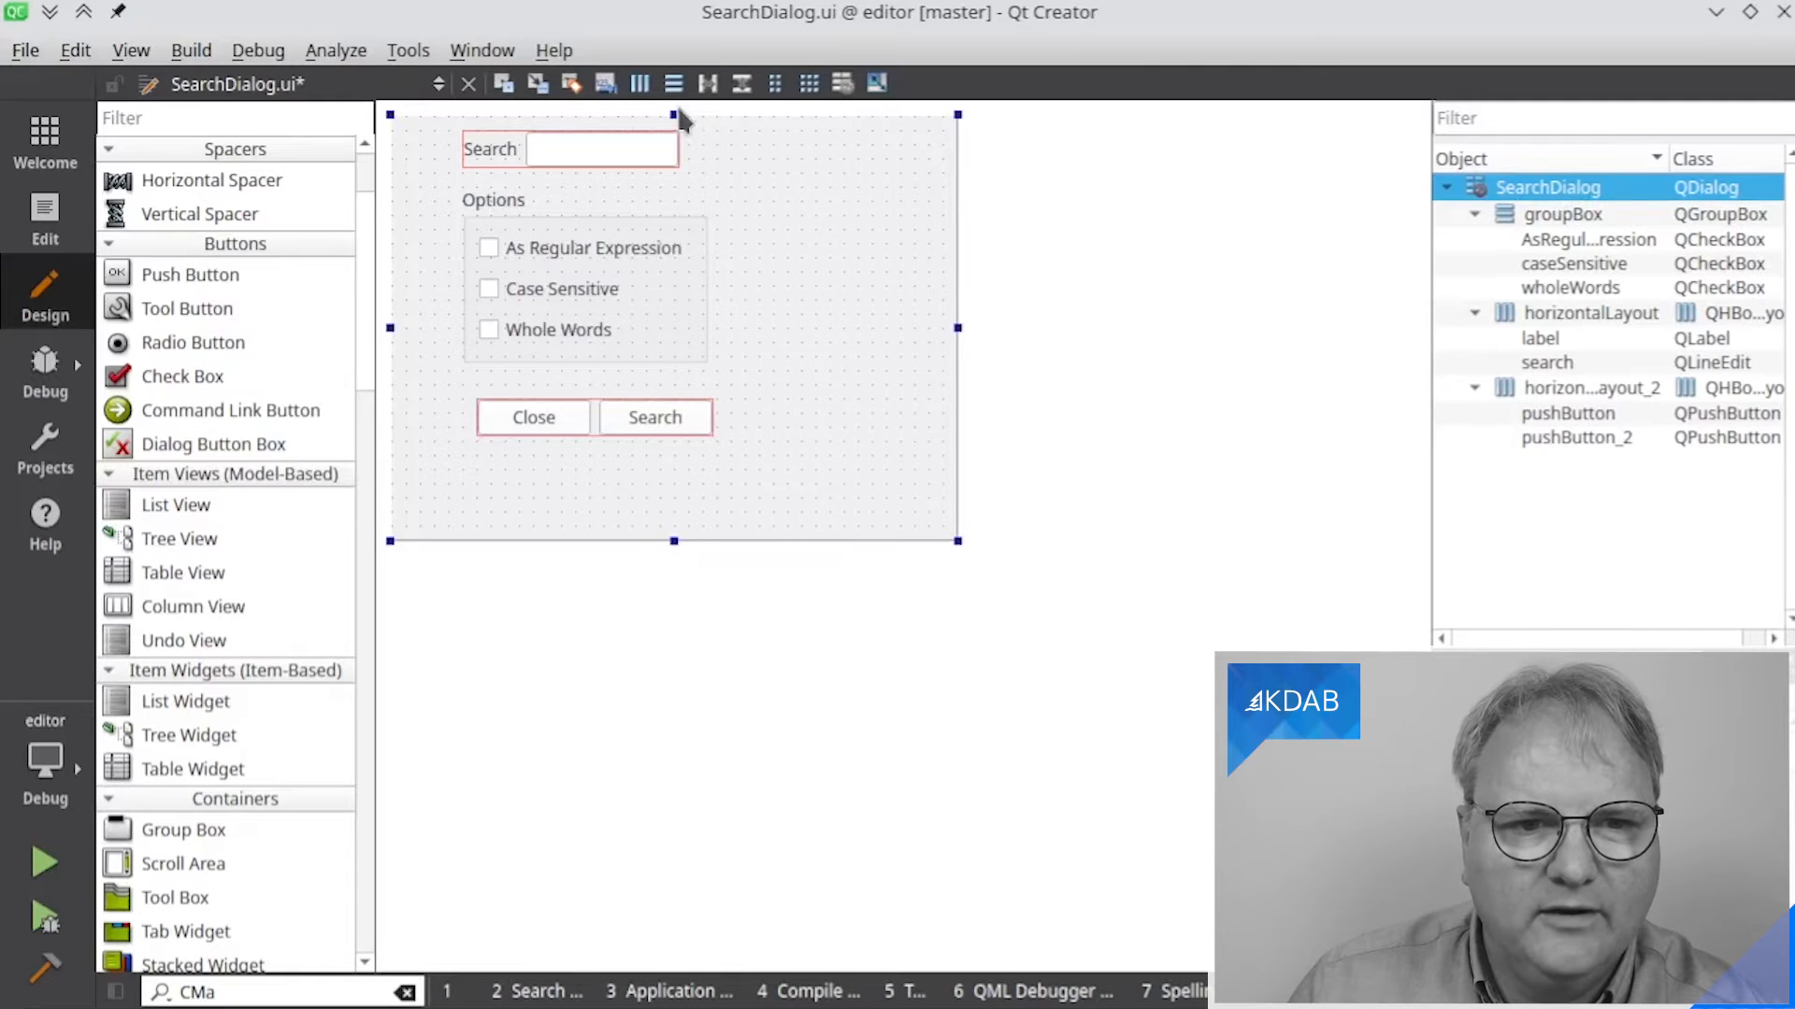
pyautogui.hotkey('ctrl', 'l')
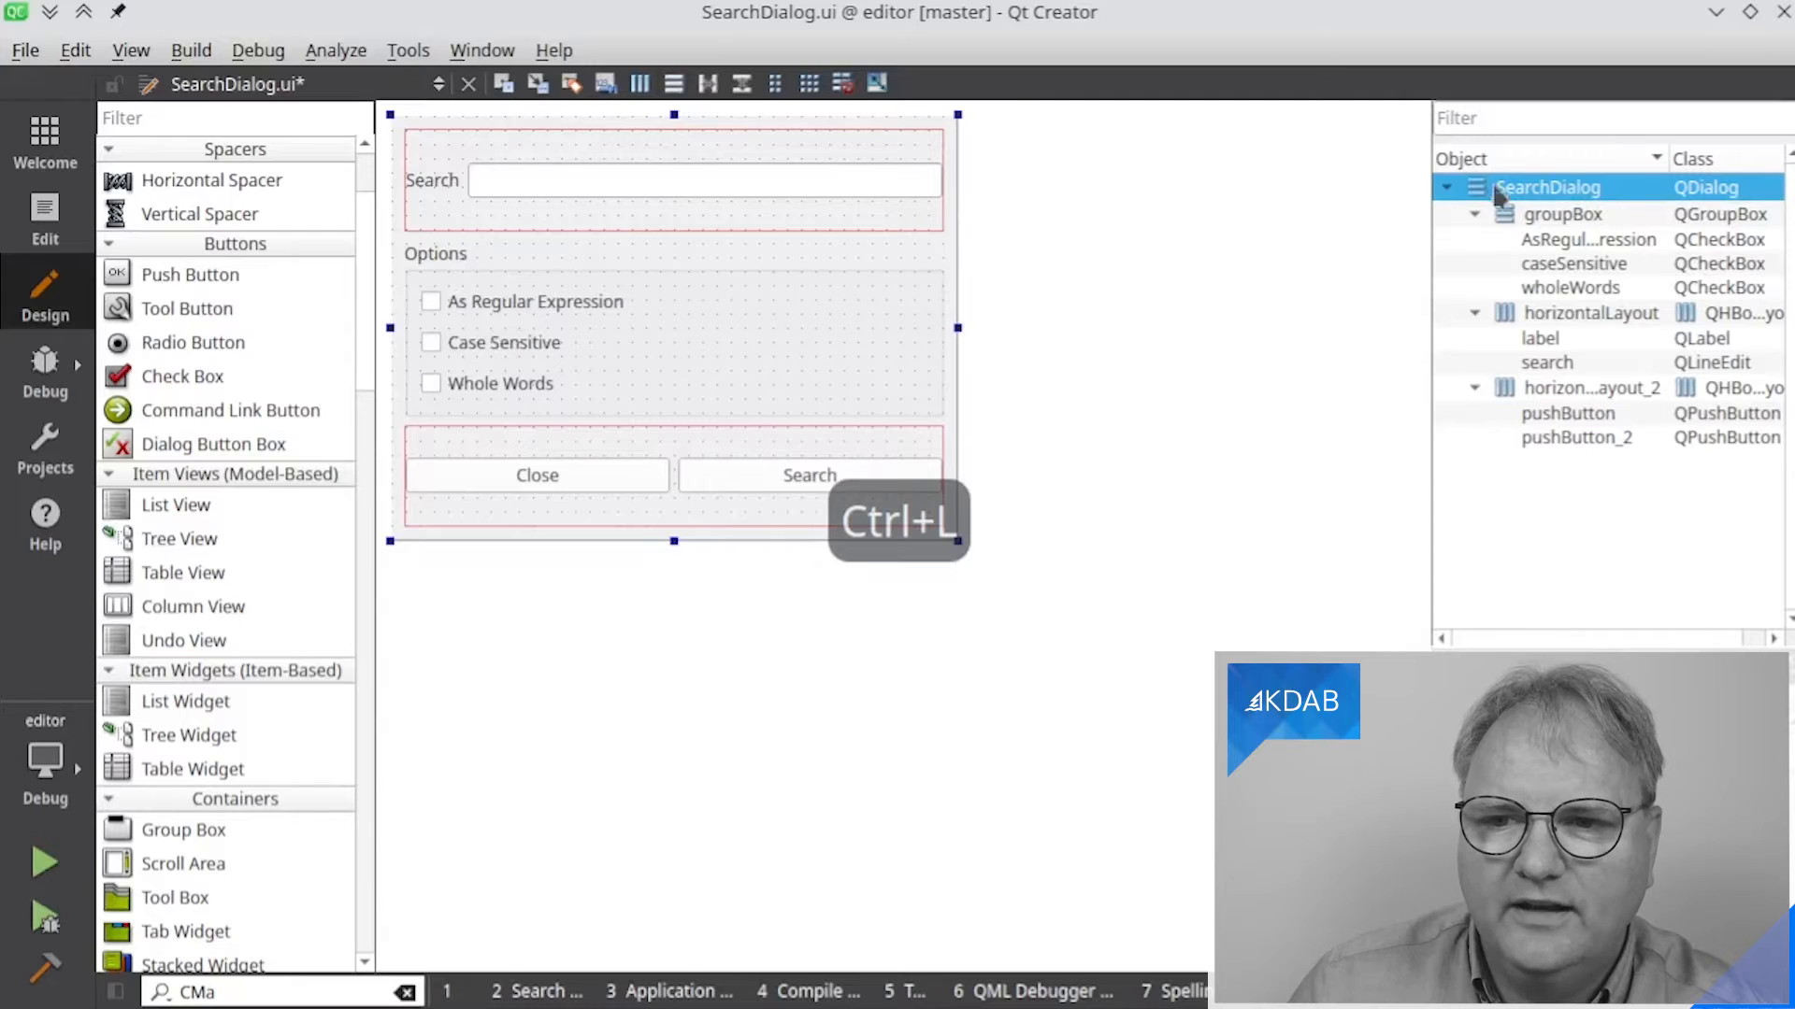
# Preview the dialog with its form-level layout and stretch its height to examine how the check boxes and buttons resize
pyautogui.hotkey('alt', 'shift', 'r')
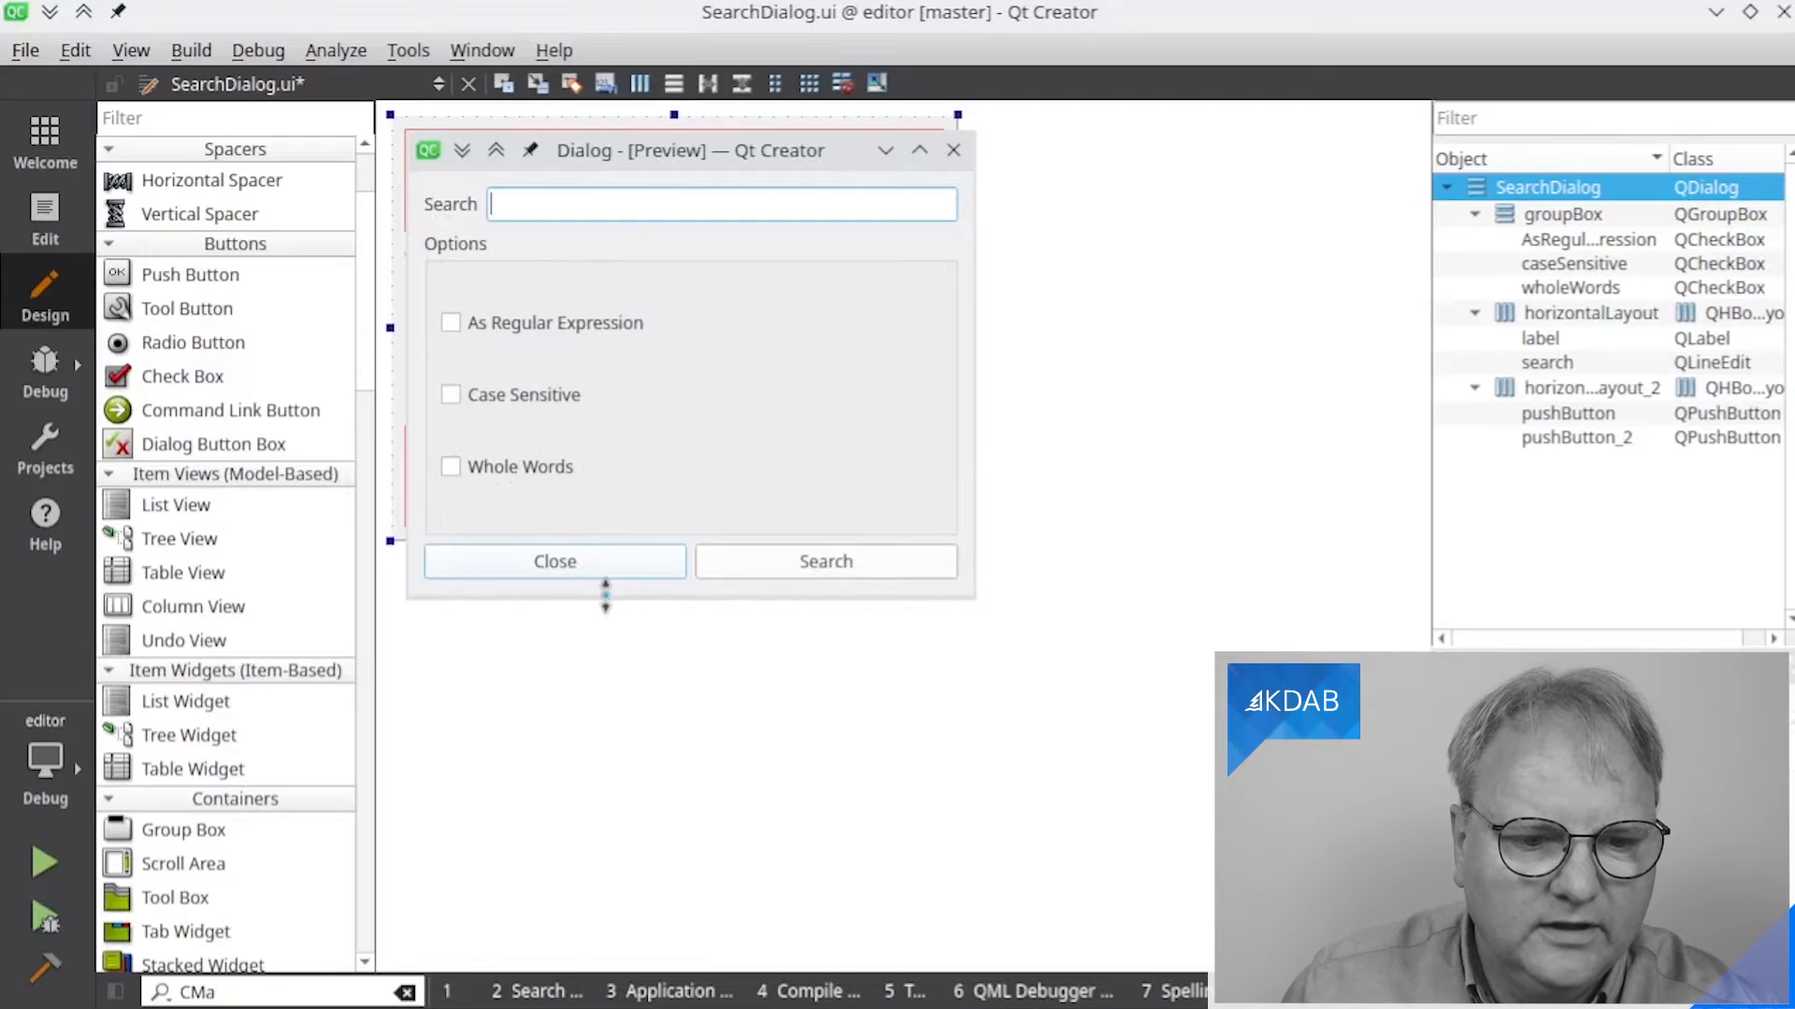
pyautogui.moveTo(603, 598); pyautogui.dragTo(602, 643)
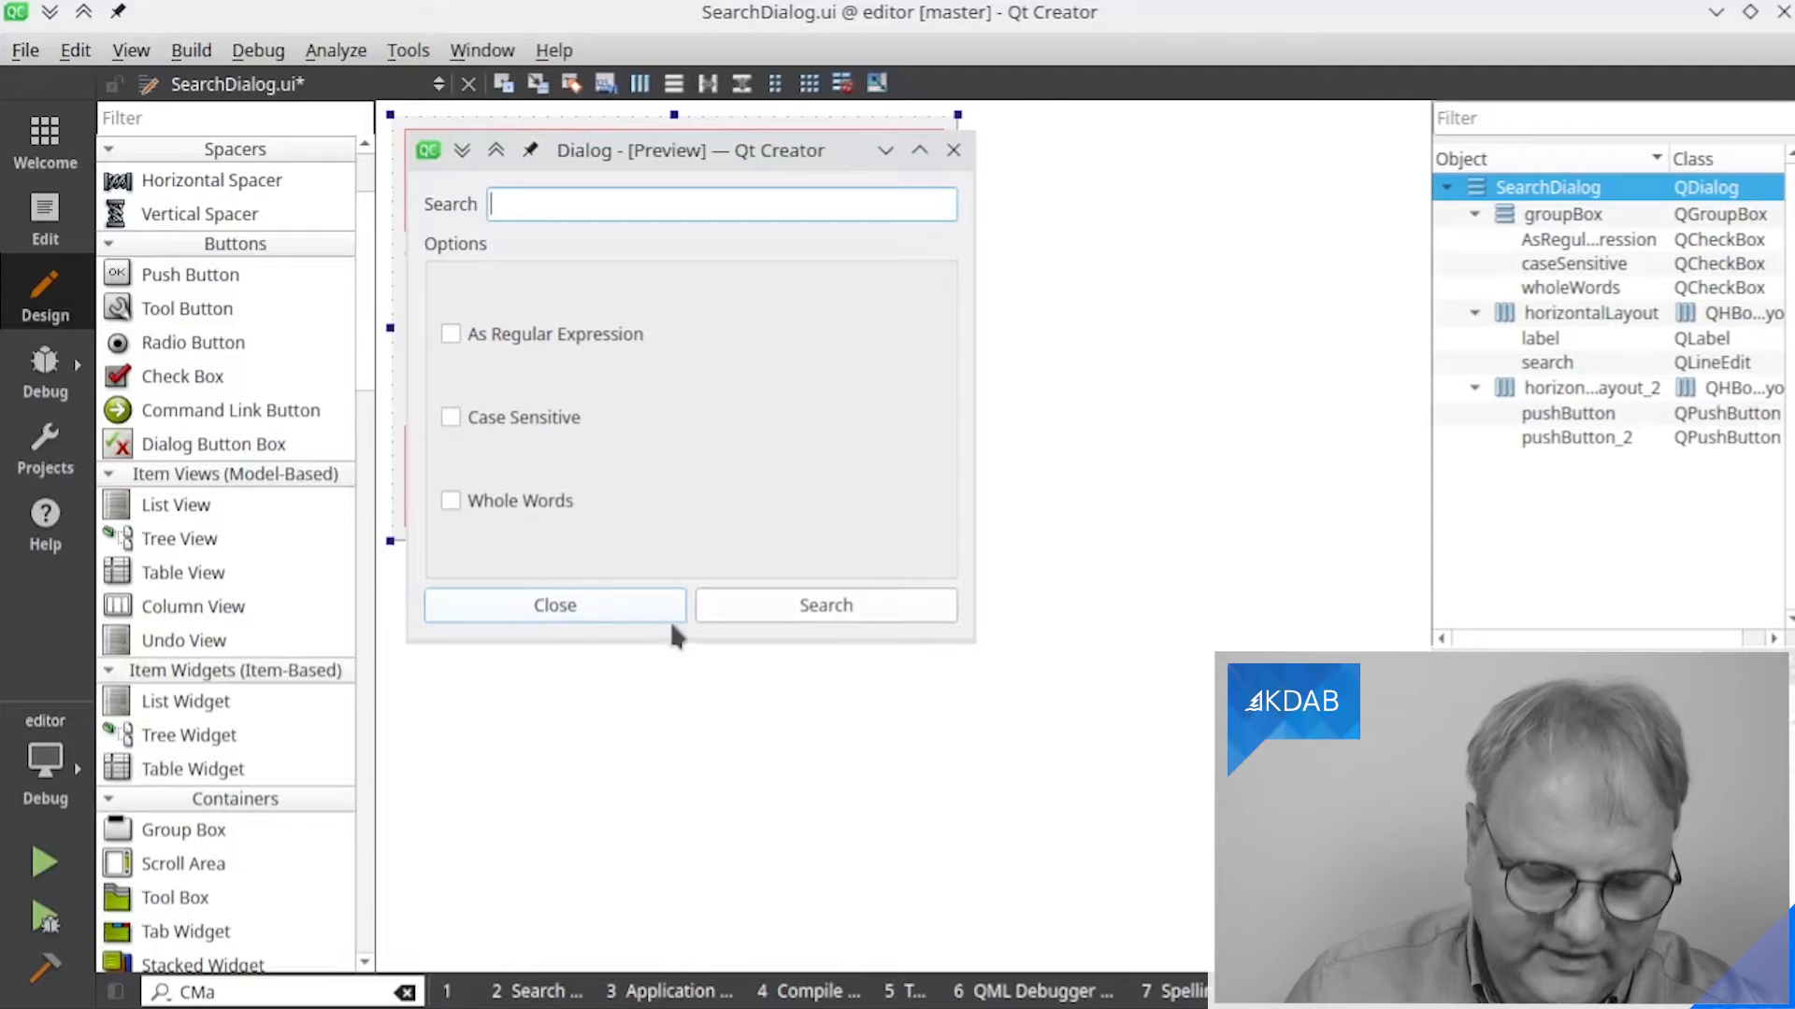
pyautogui.moveTo(723, 615); pyautogui.dragTo(609, 651)
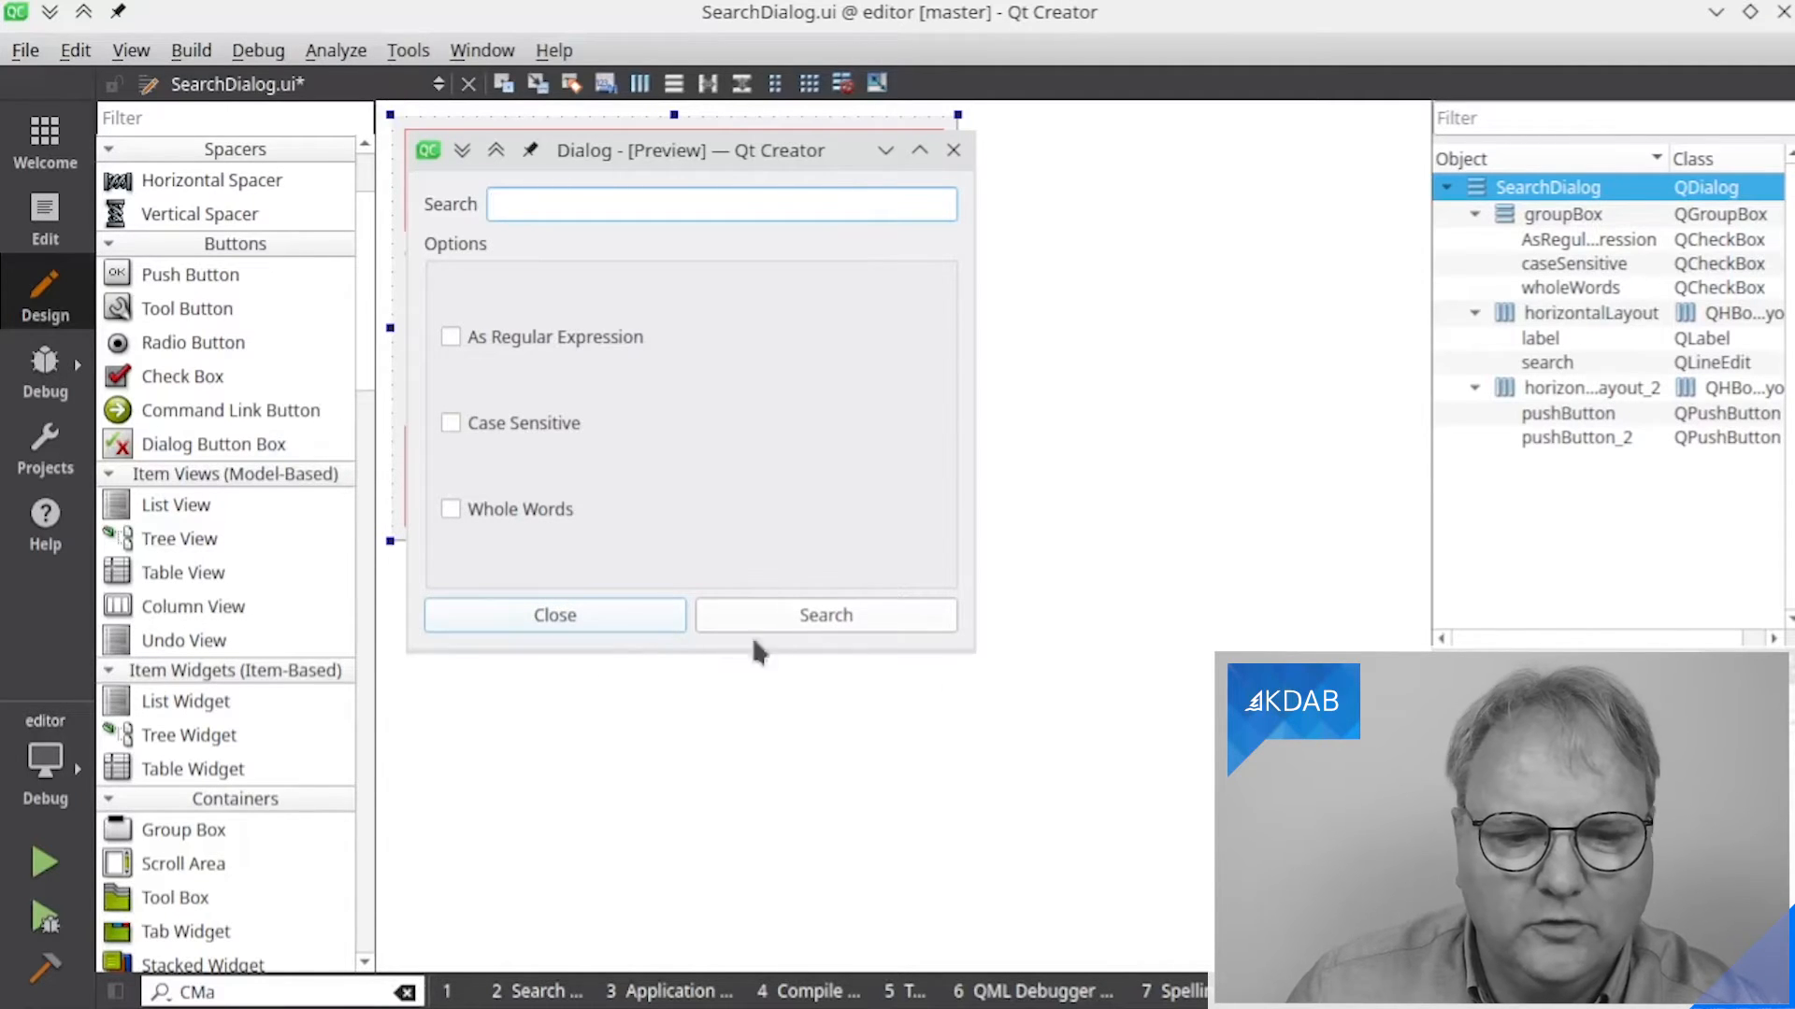
pyautogui.click(953, 150)
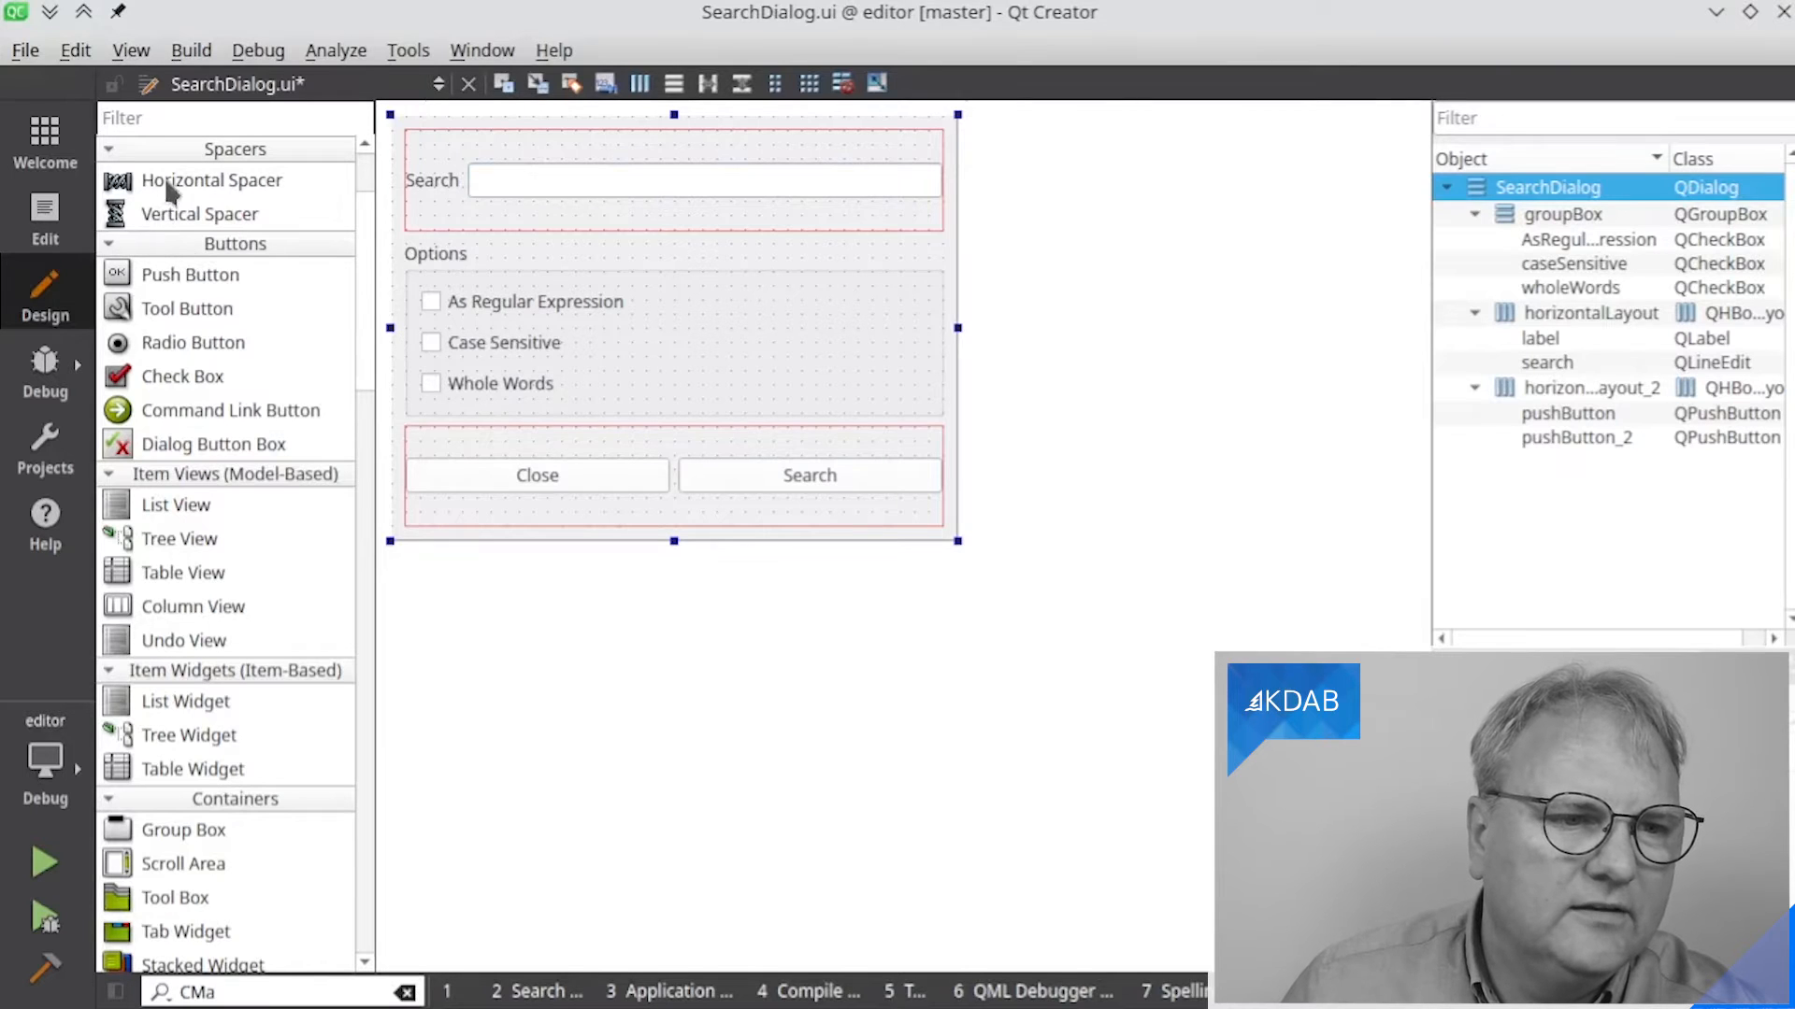
# Add a horizontal spacer before the Close button in the button row, and preview the dialog
pyautogui.moveTo(236, 177); pyautogui.dragTo(409, 488)
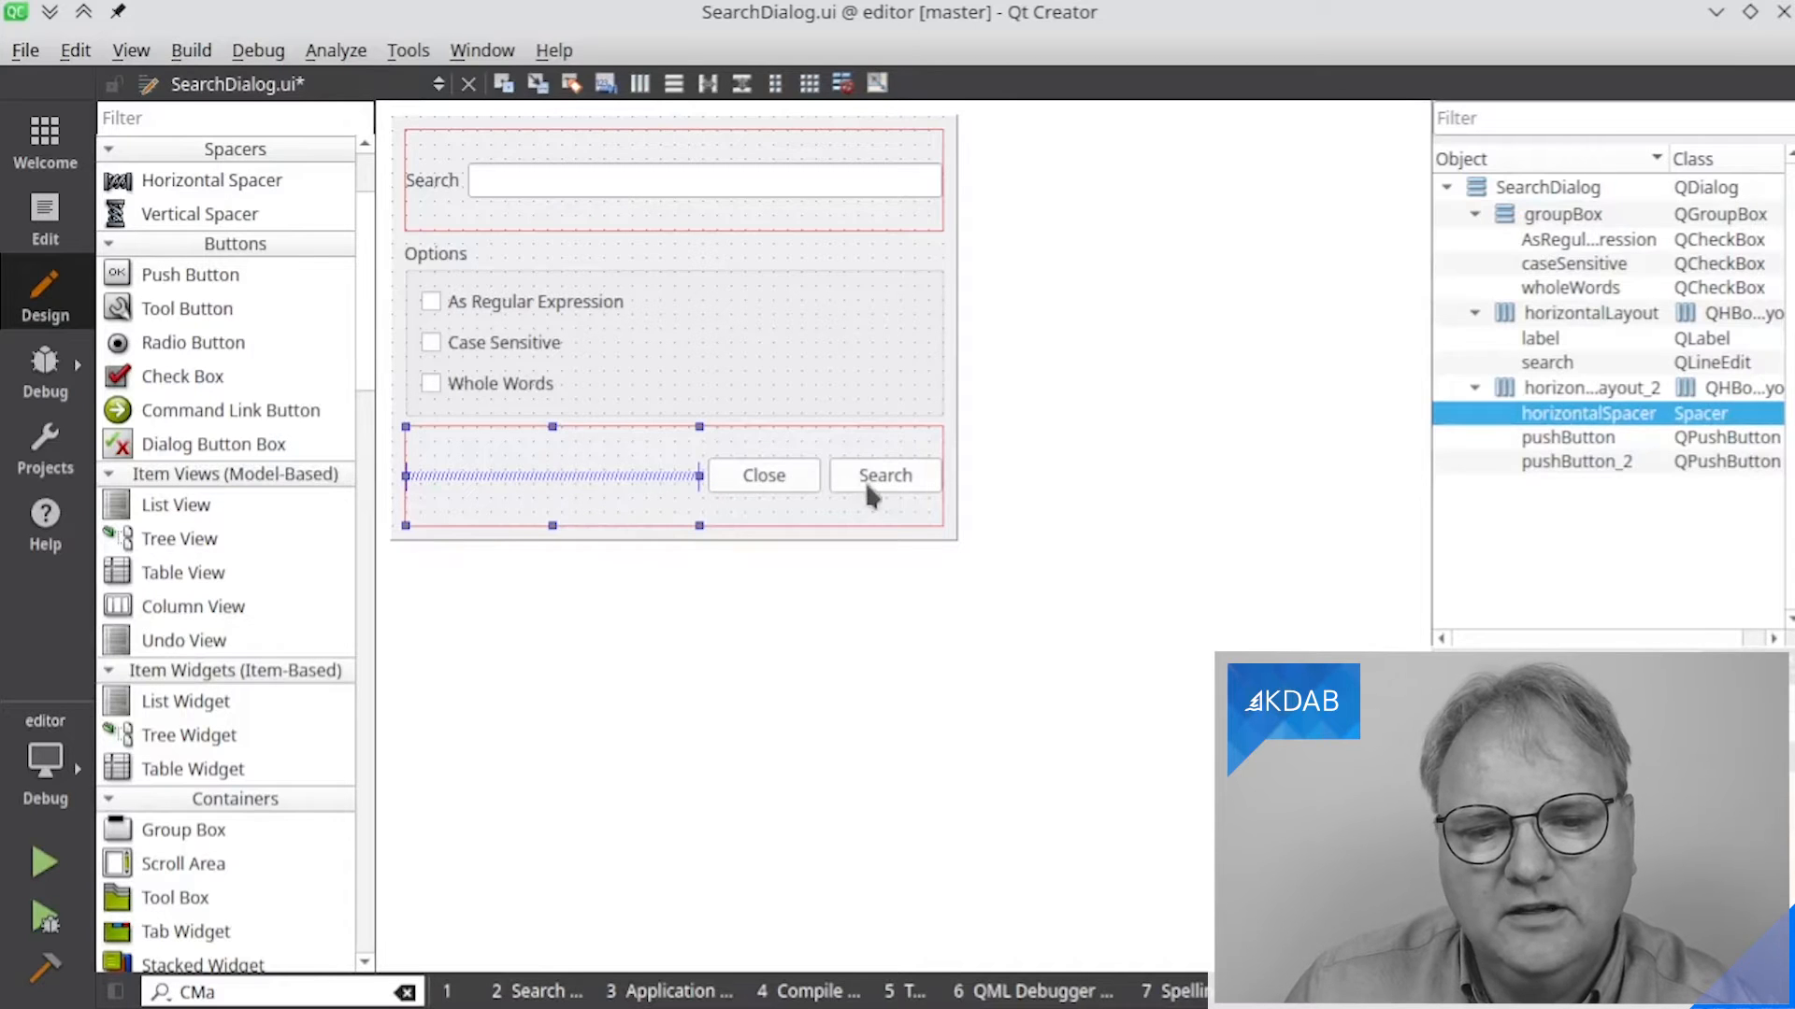
pyautogui.hotkey('alt', 'shift', 'r')
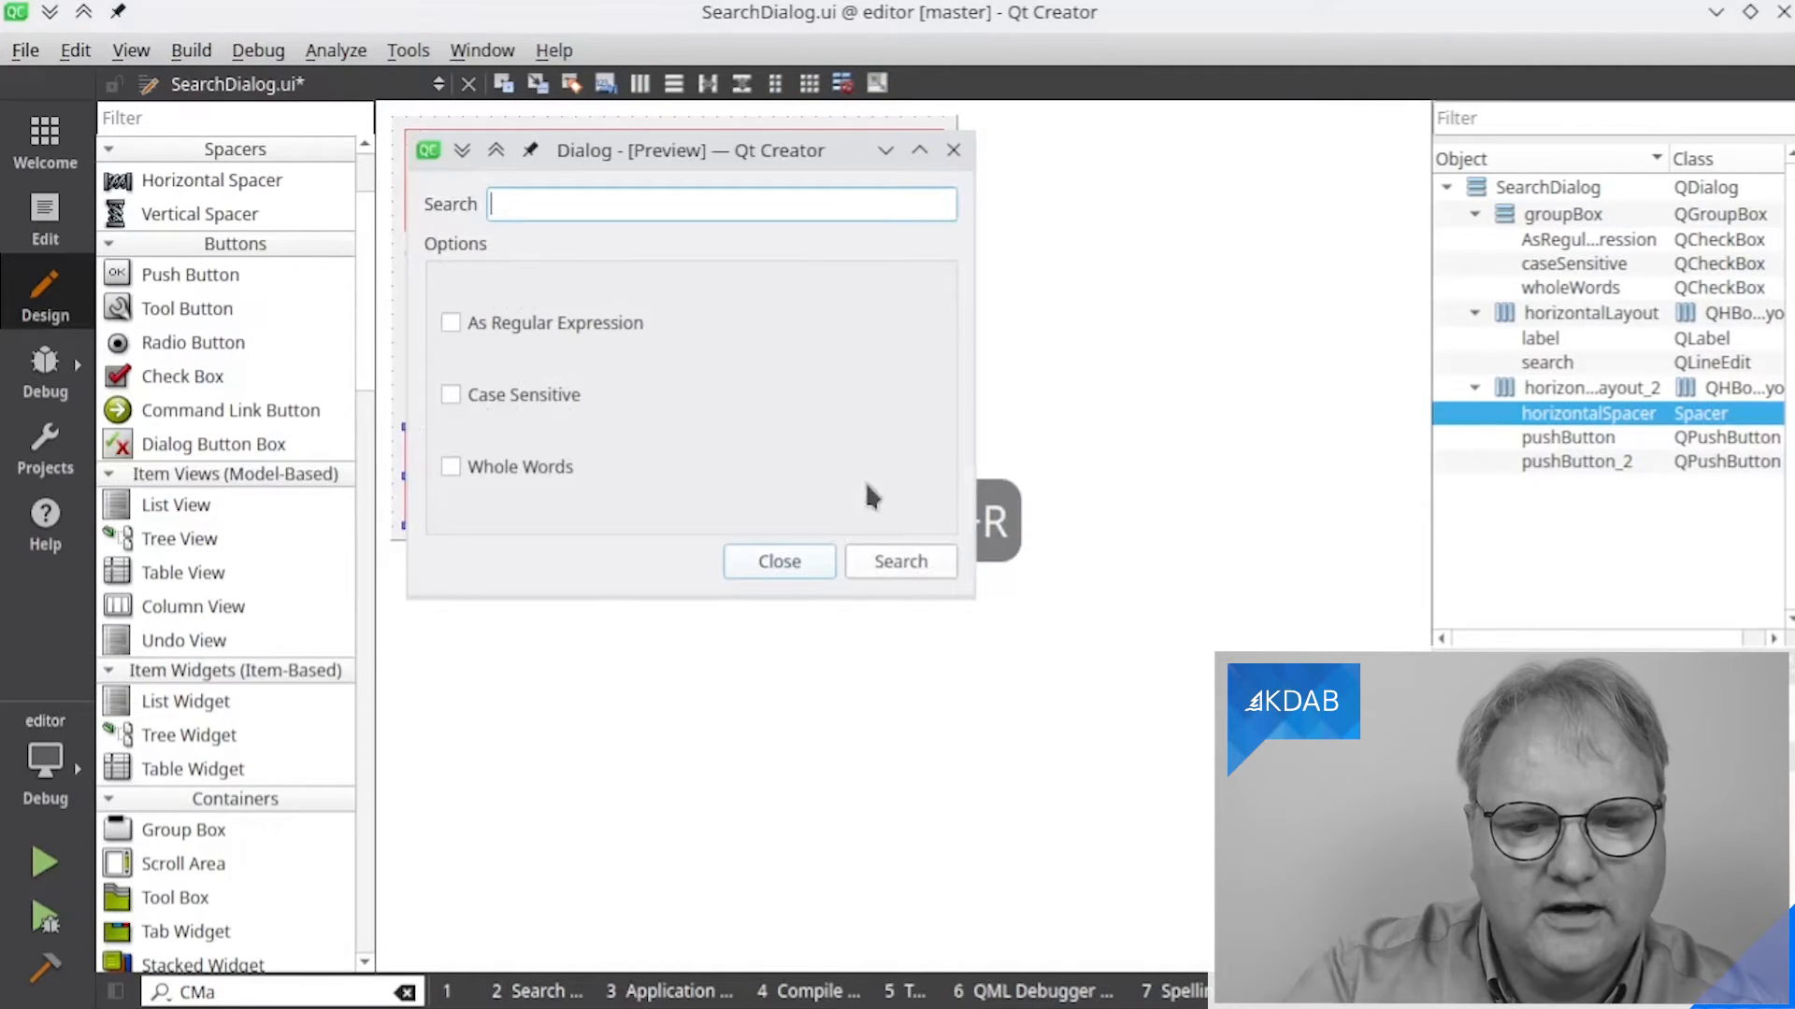
pyautogui.click(953, 151)
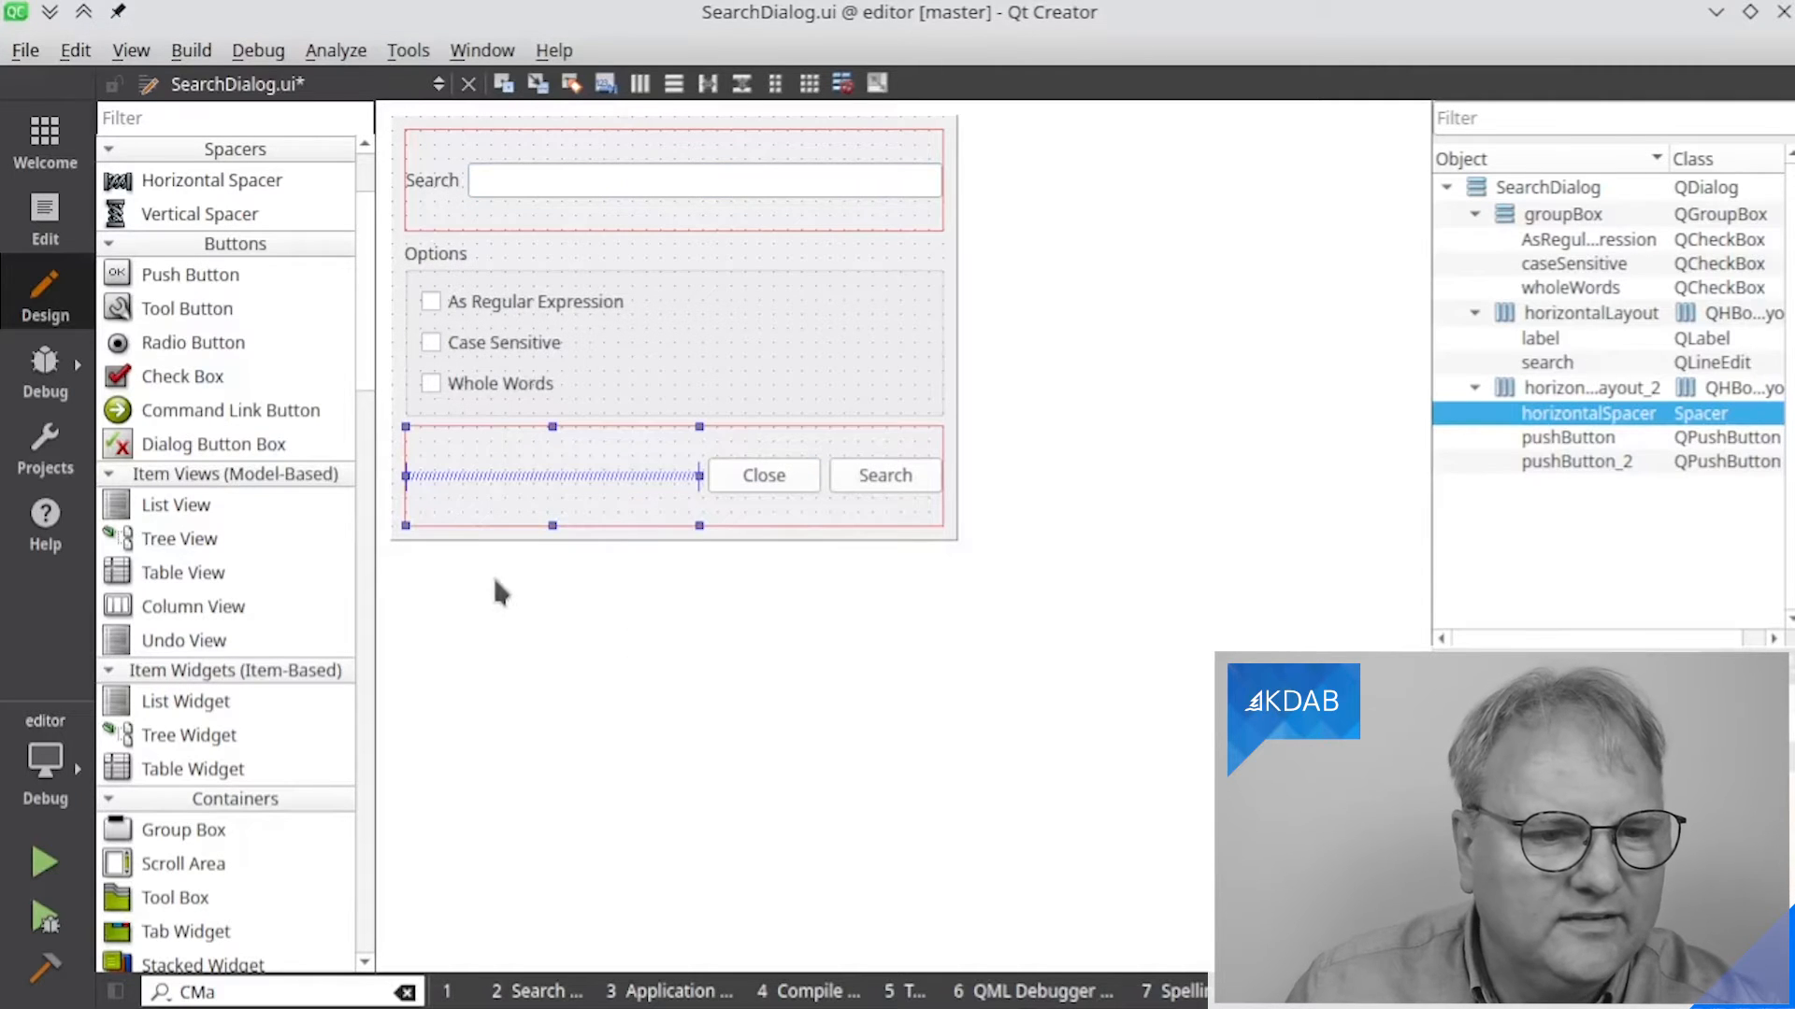
# Increase the SearchDialog form's height and preview how the check boxes spread out
pyautogui.click(654, 539)
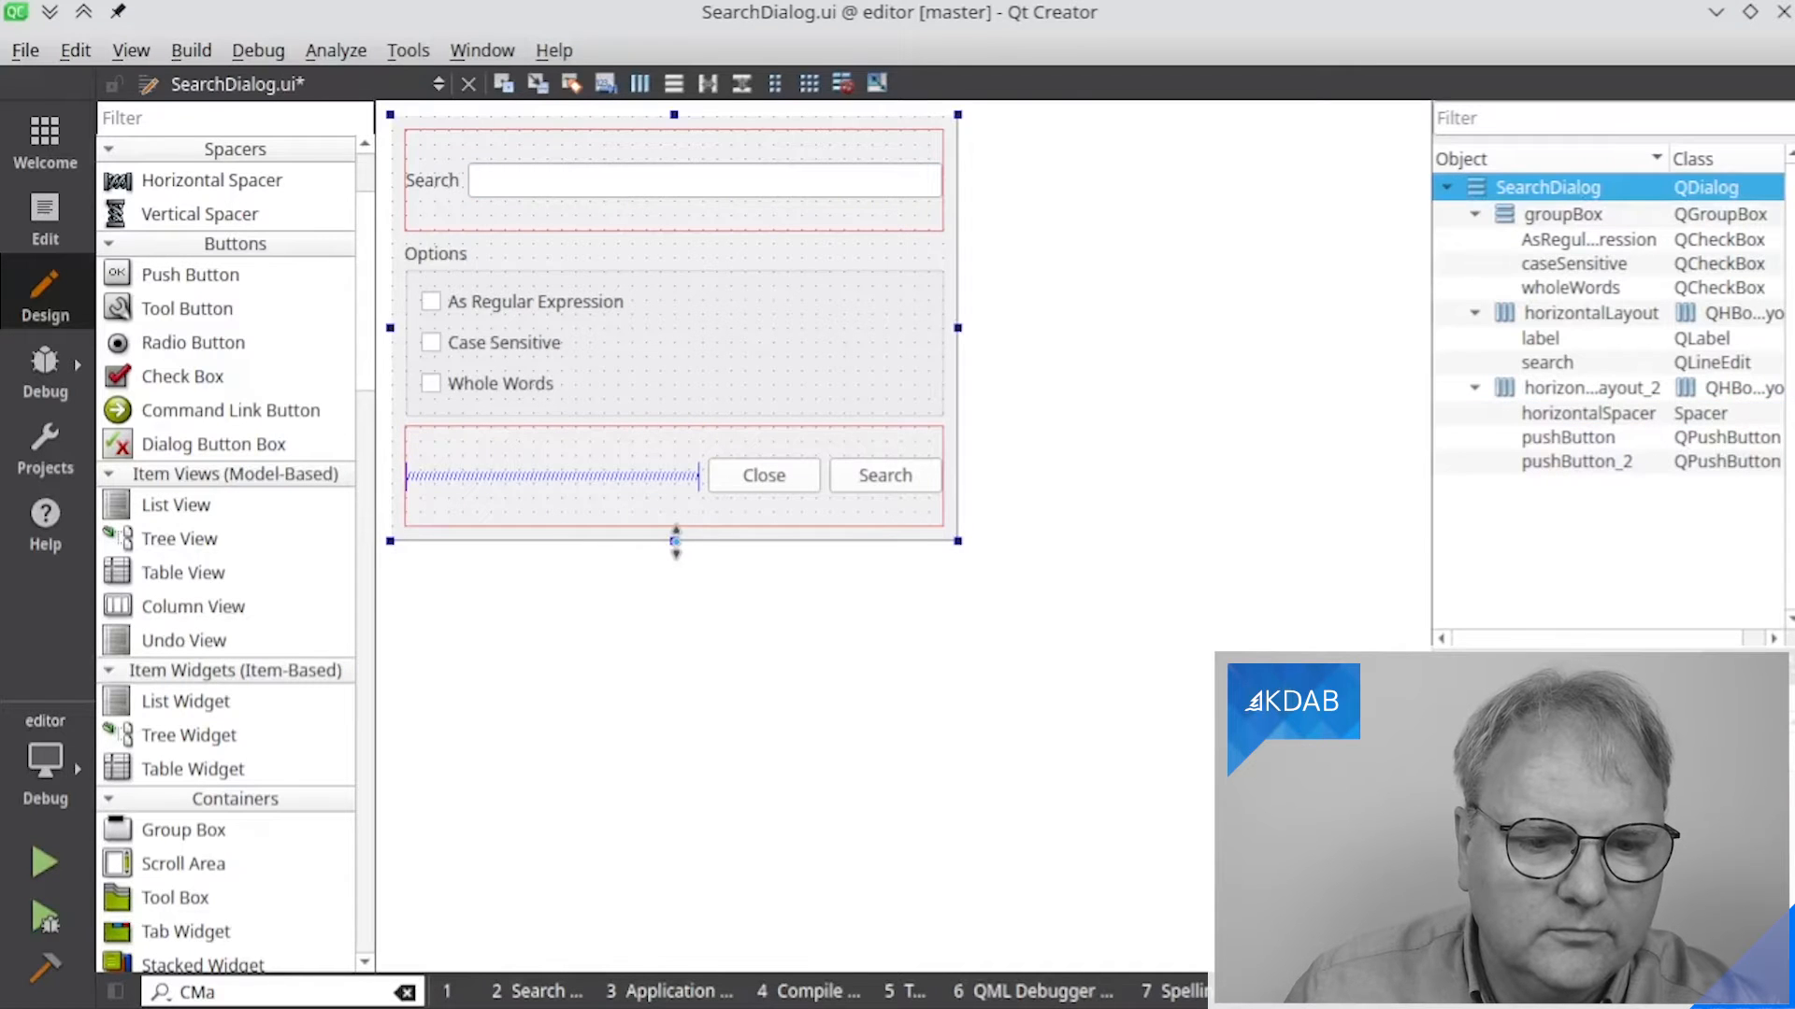
pyautogui.moveTo(674, 541); pyautogui.dragTo(645, 775)
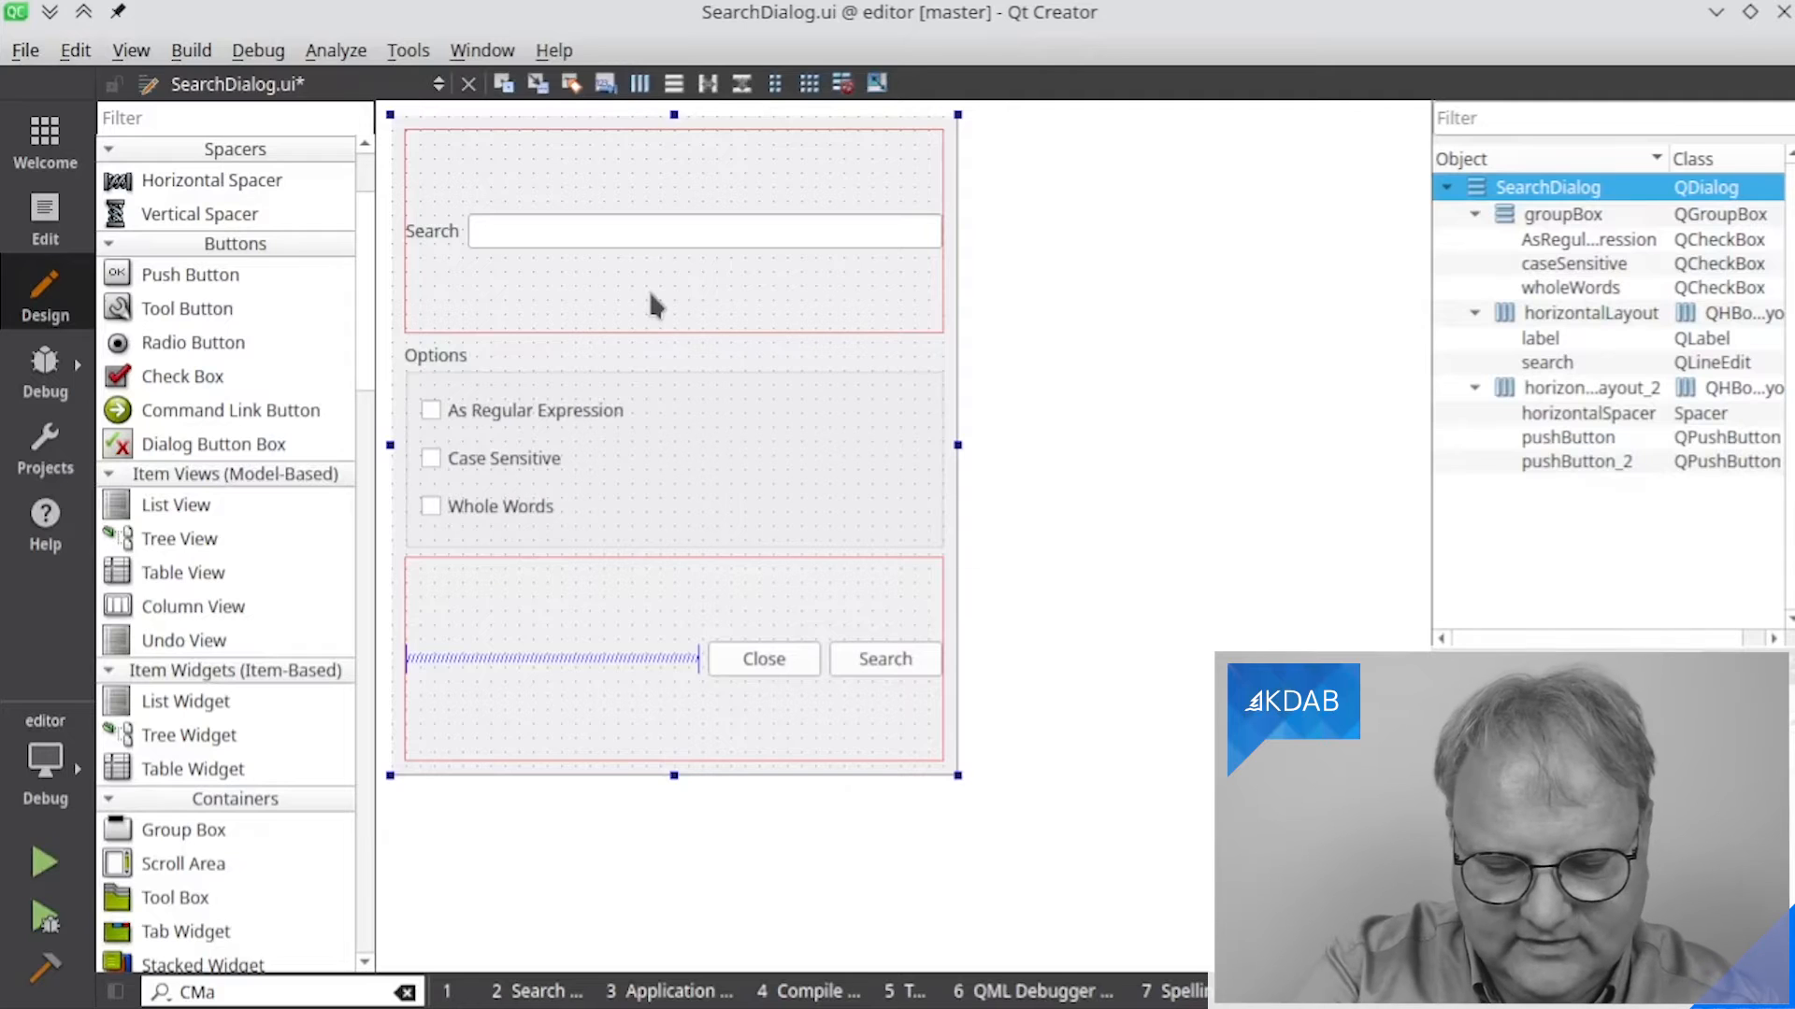
pyautogui.hotkey('alt', 'shift', 'r')
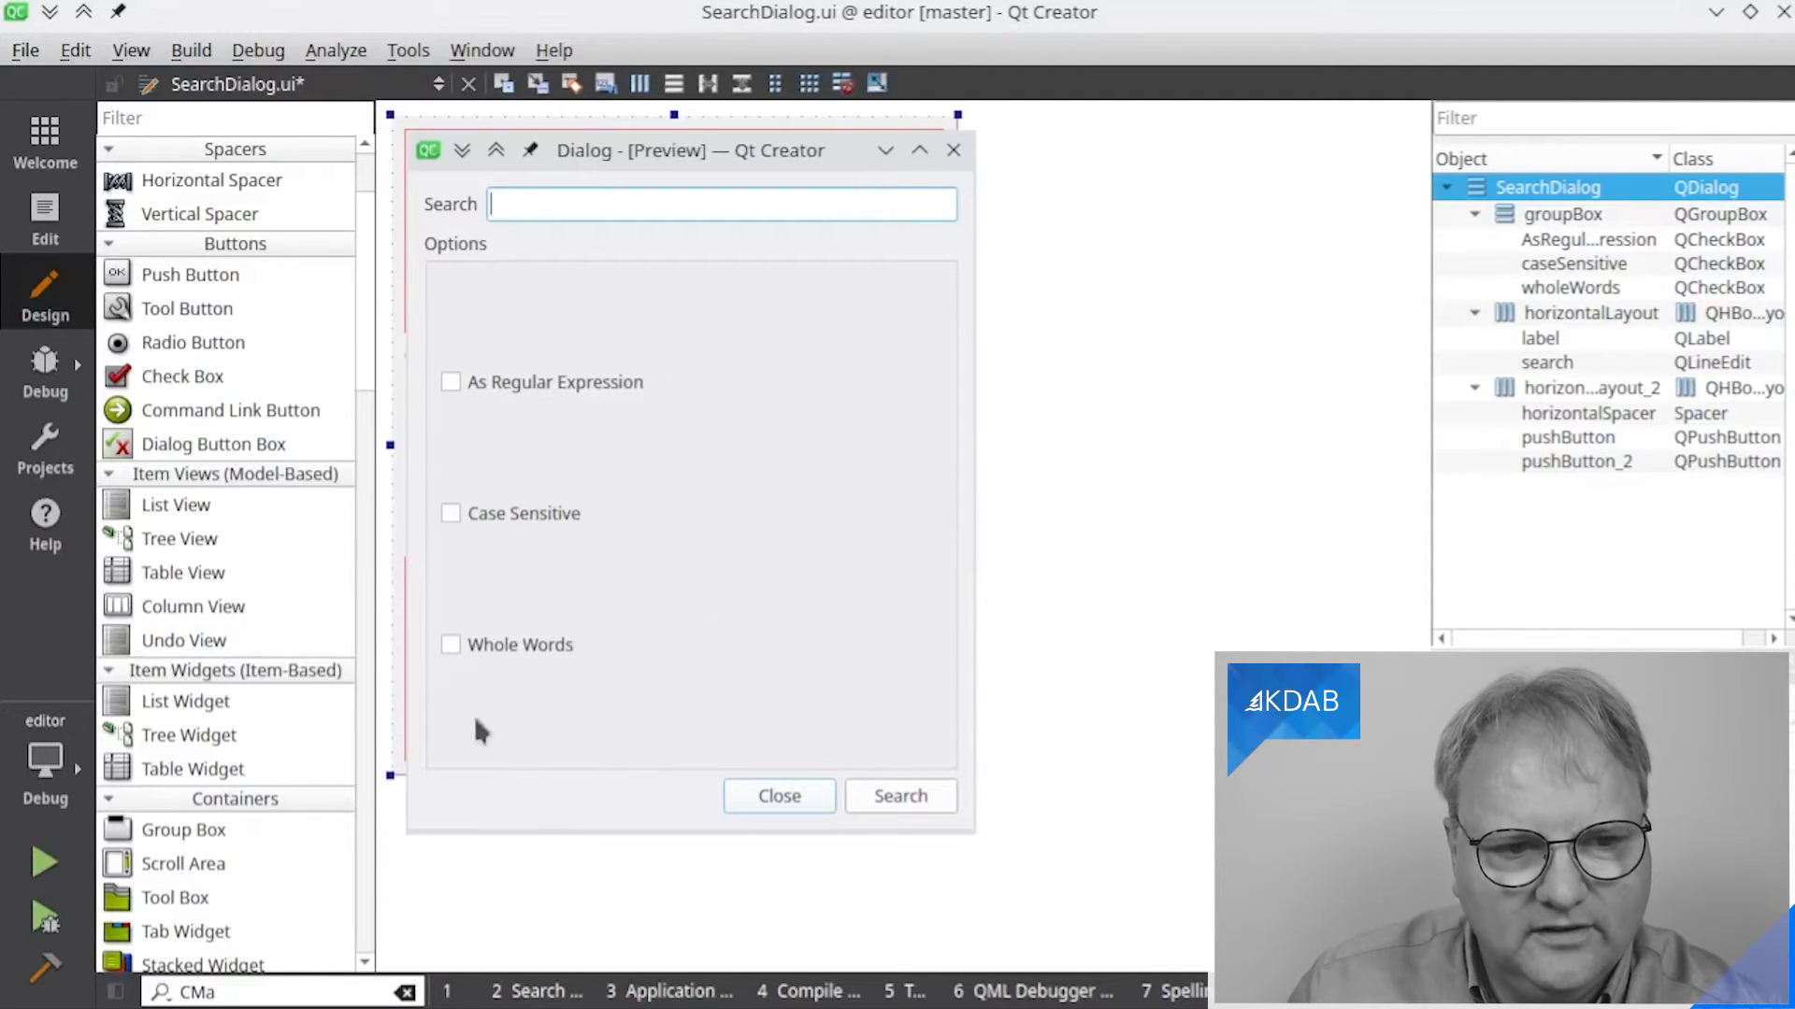
pyautogui.click(953, 150)
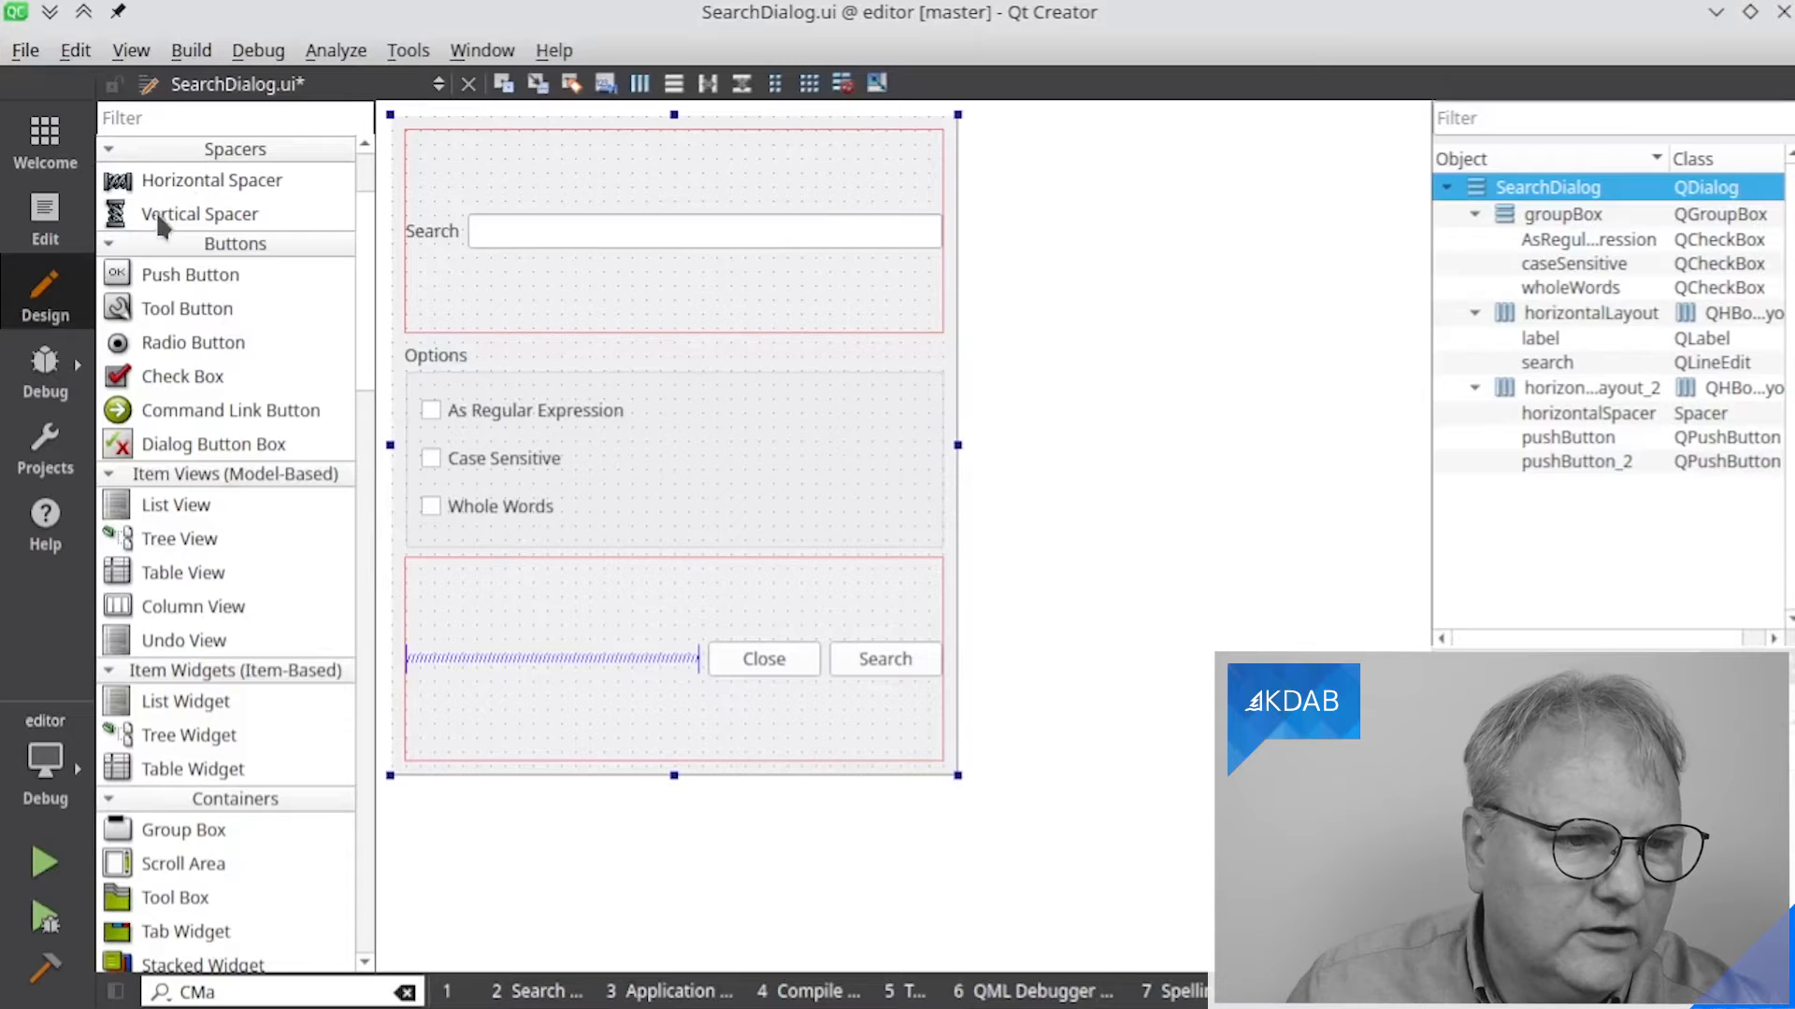
# Insert a vertical spacer between the Options group and the button row, and test it by resizing the dialog preview
pyautogui.moveTo(159, 214); pyautogui.dragTo(530, 557)
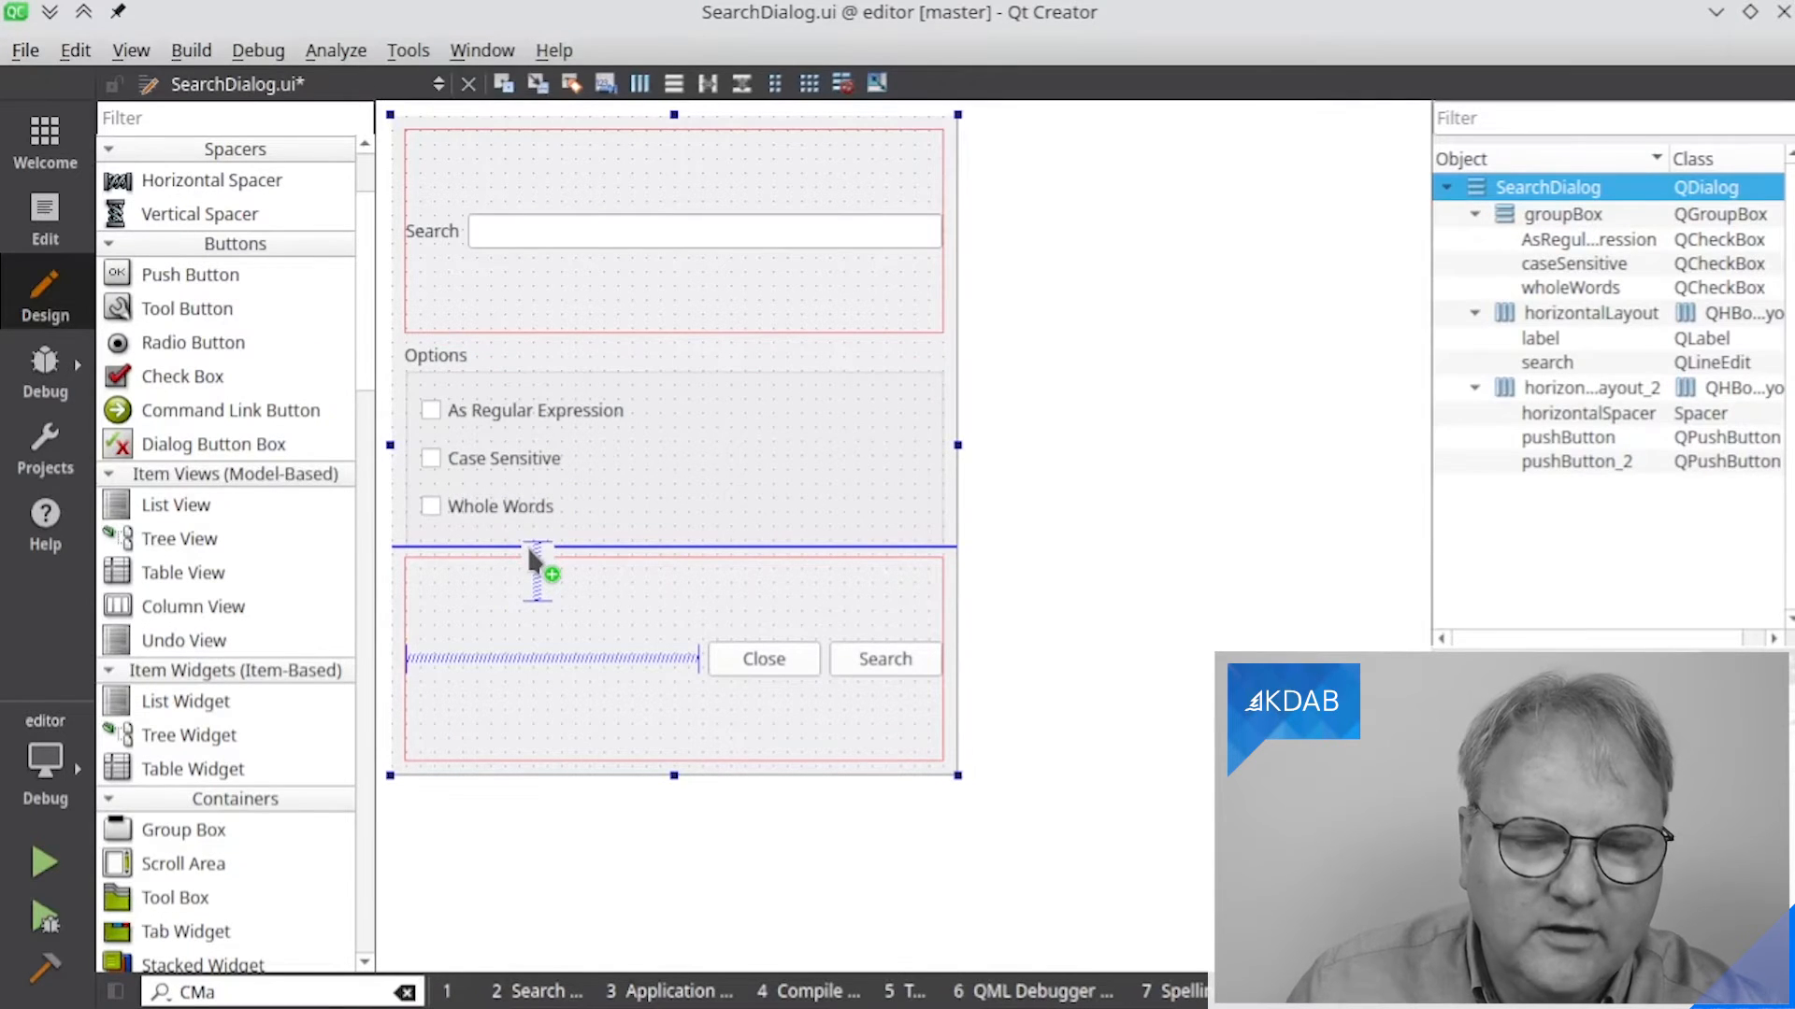
pyautogui.moveTo(529, 552); pyautogui.dragTo(492, 552)
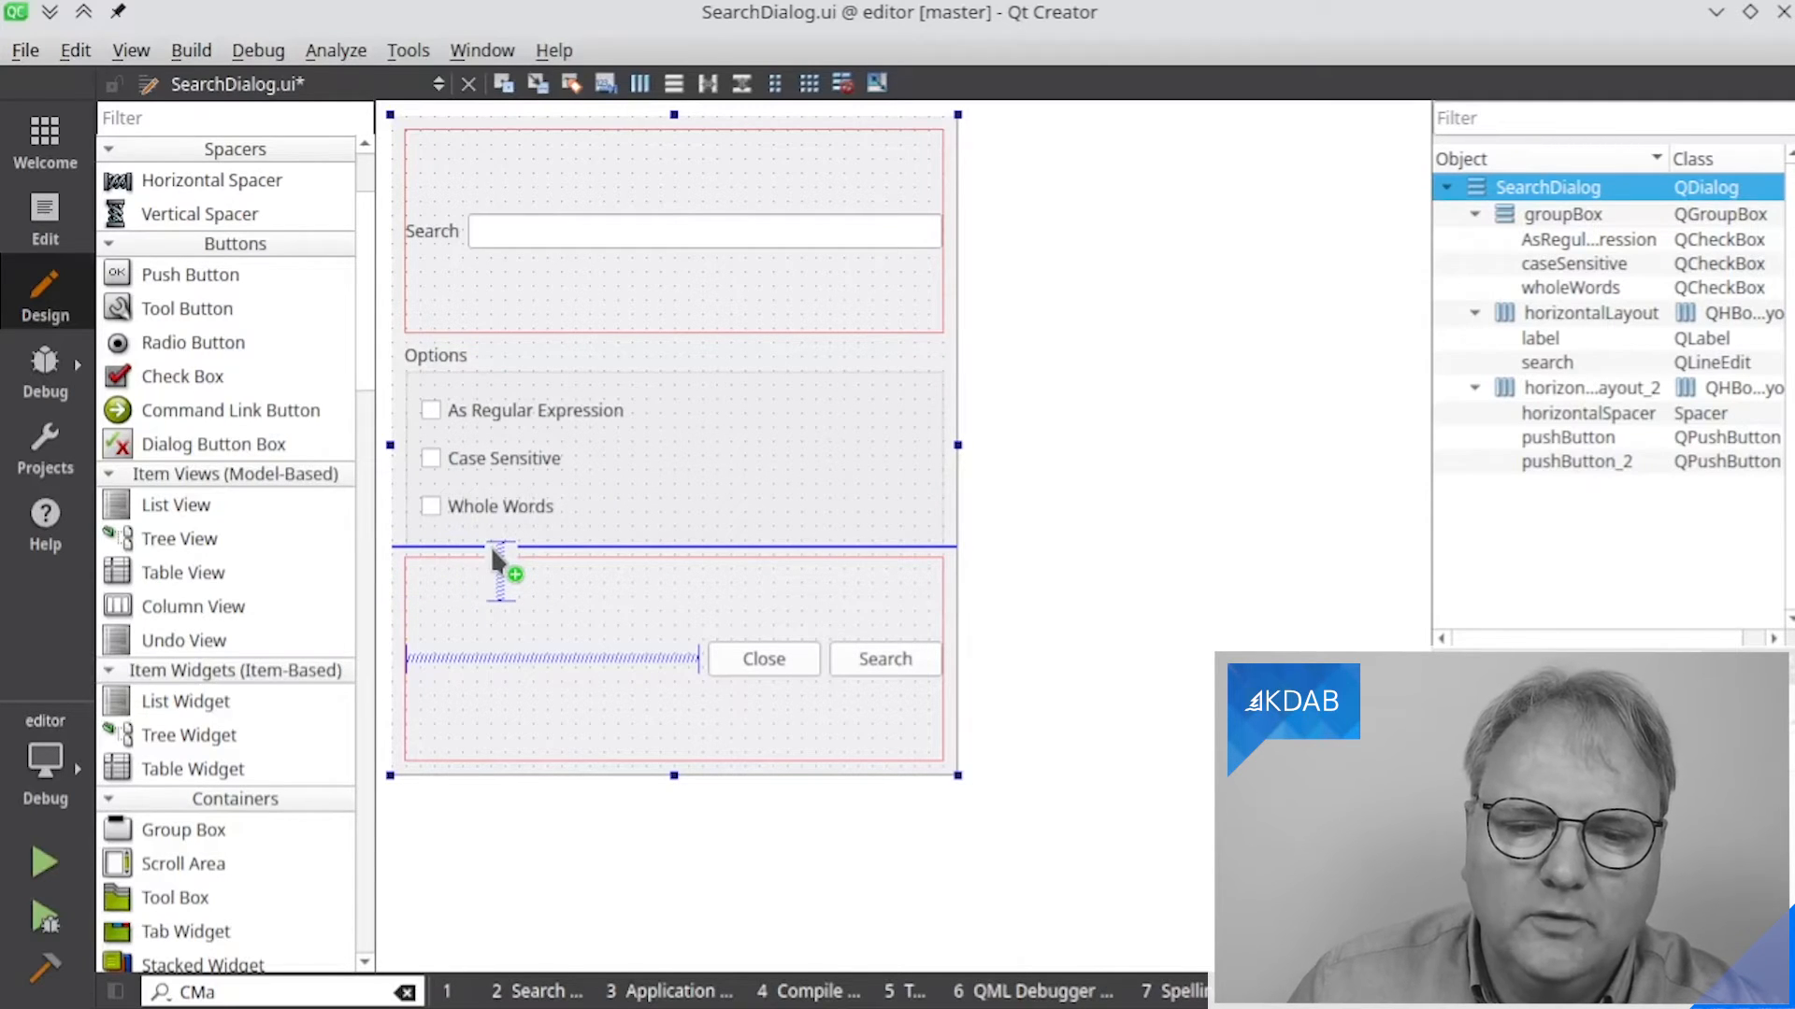
pyautogui.moveTo(492, 549); pyautogui.dragTo(493, 553)
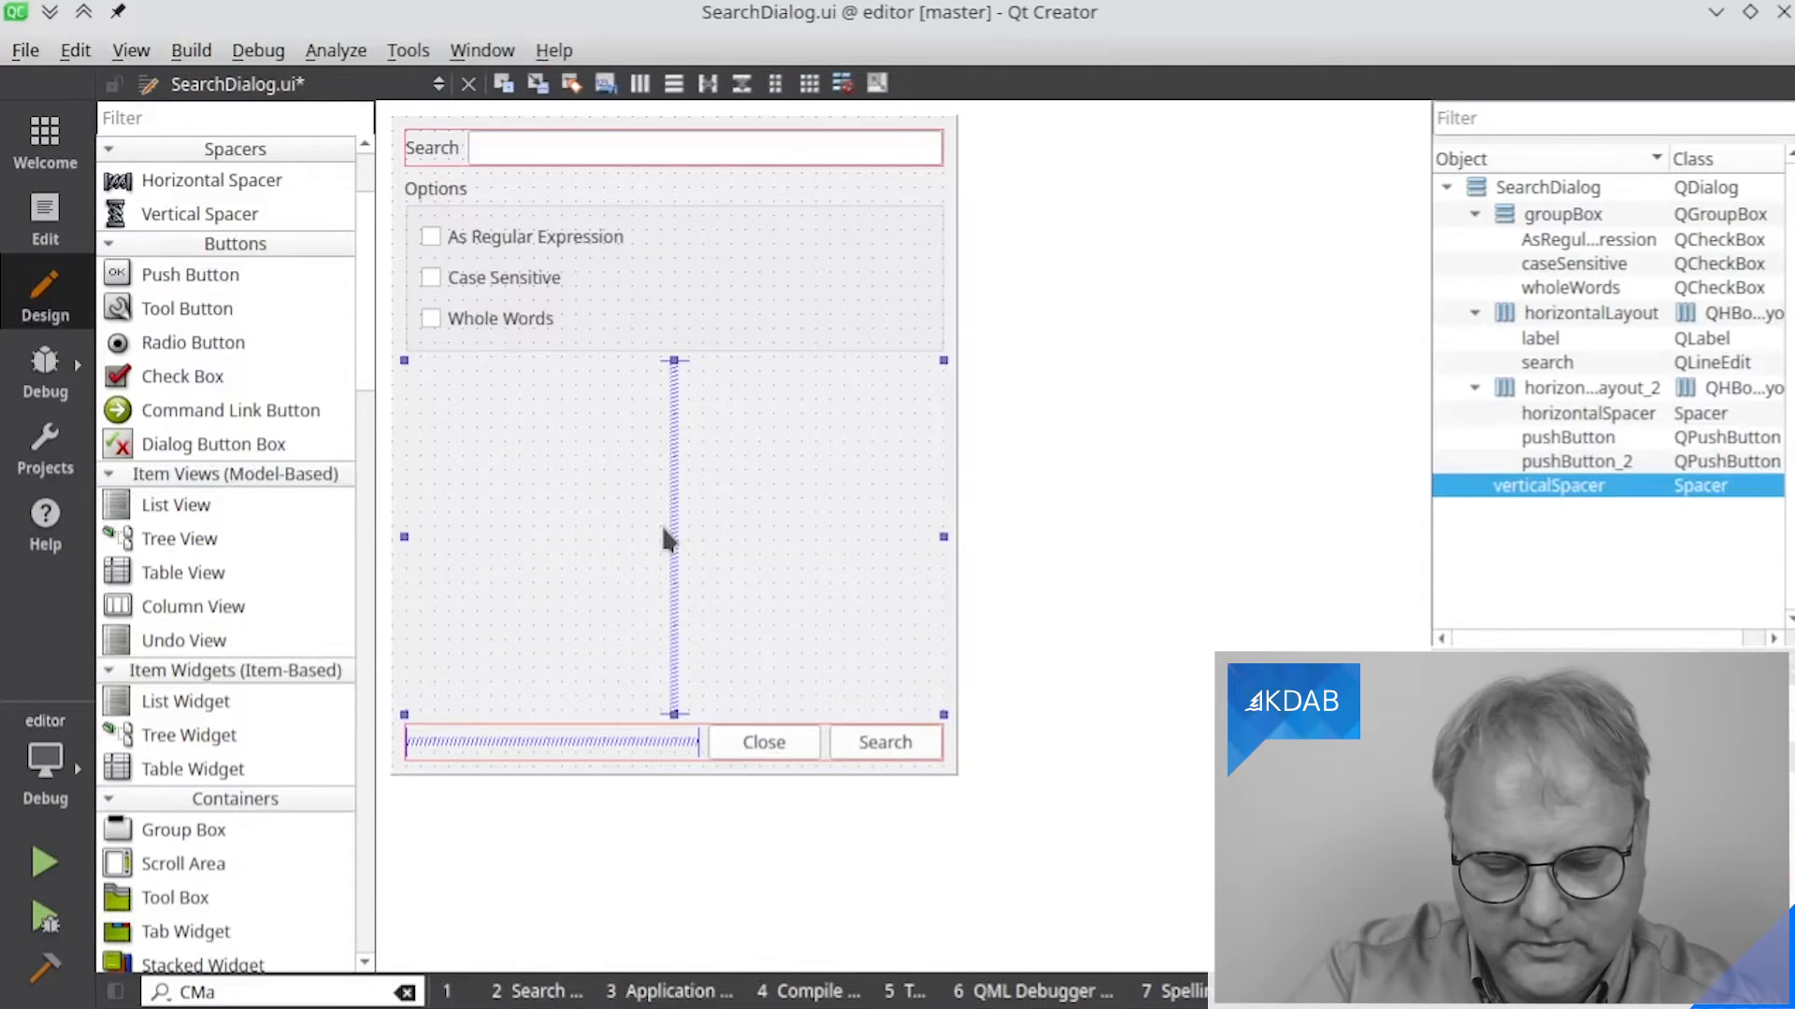
pyautogui.hotkey('alt', 'shift', 'r')
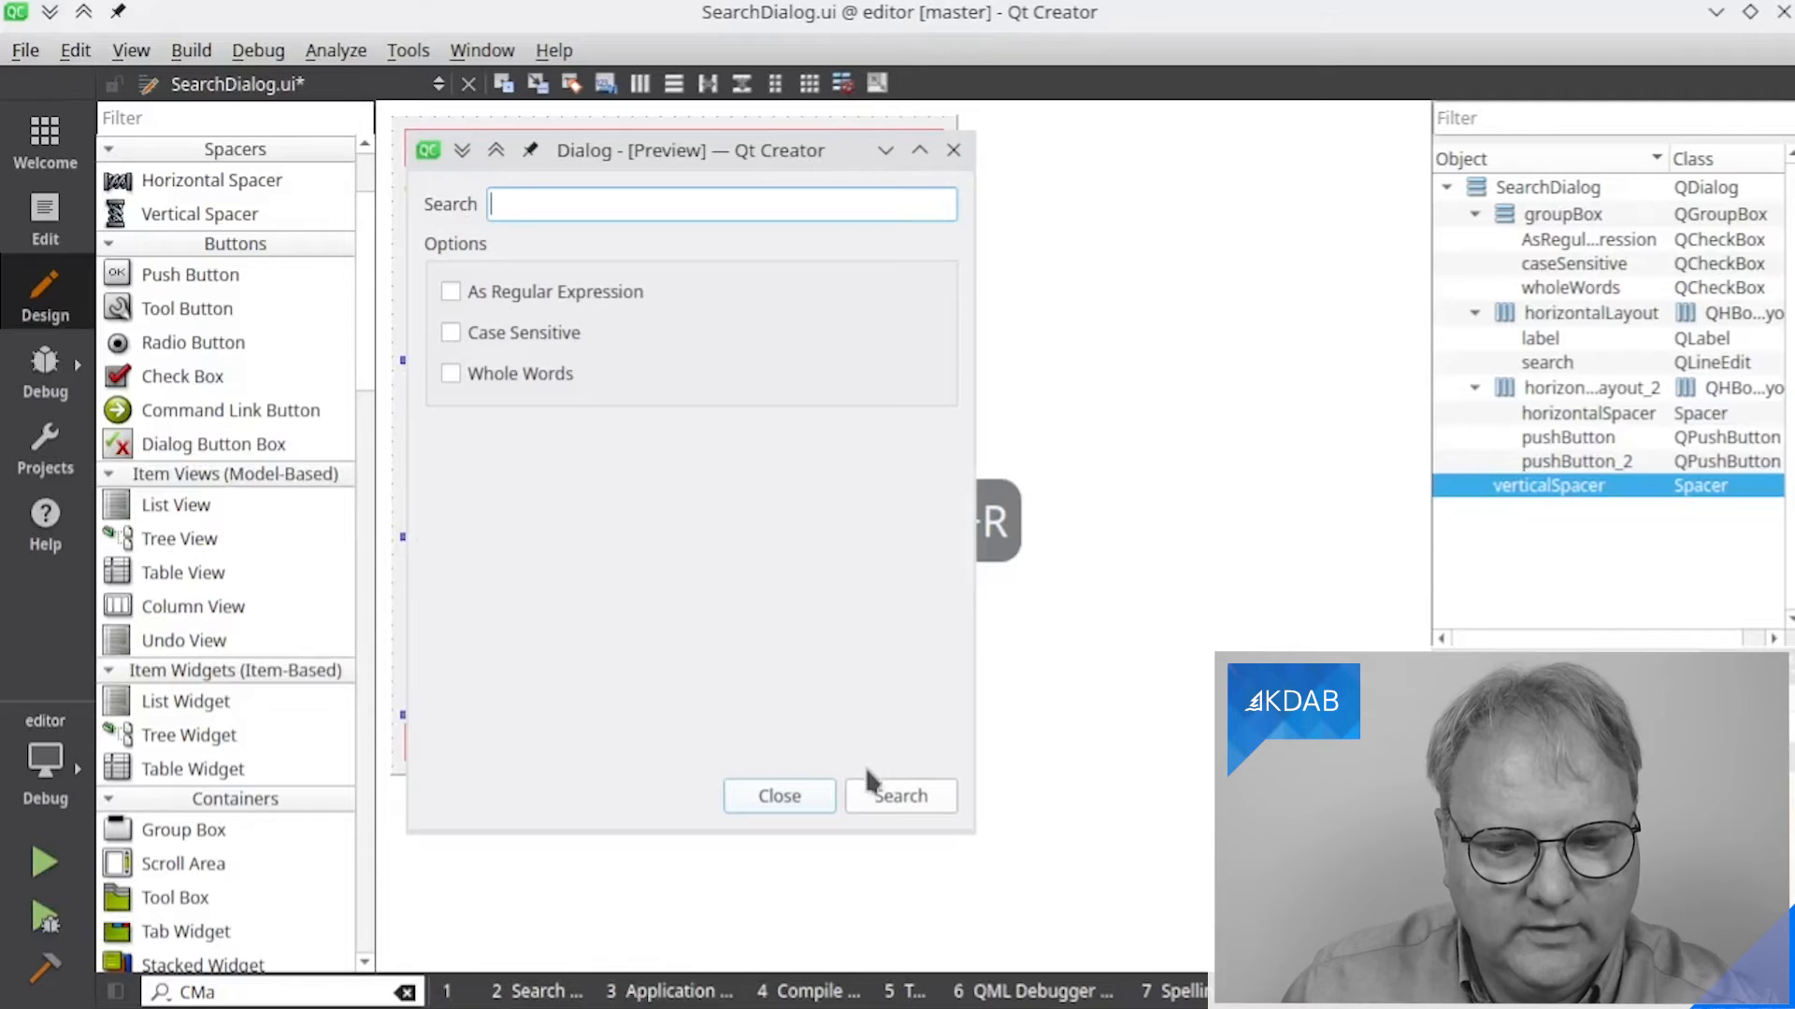
pyautogui.moveTo(866, 776); pyautogui.dragTo(701, 463)
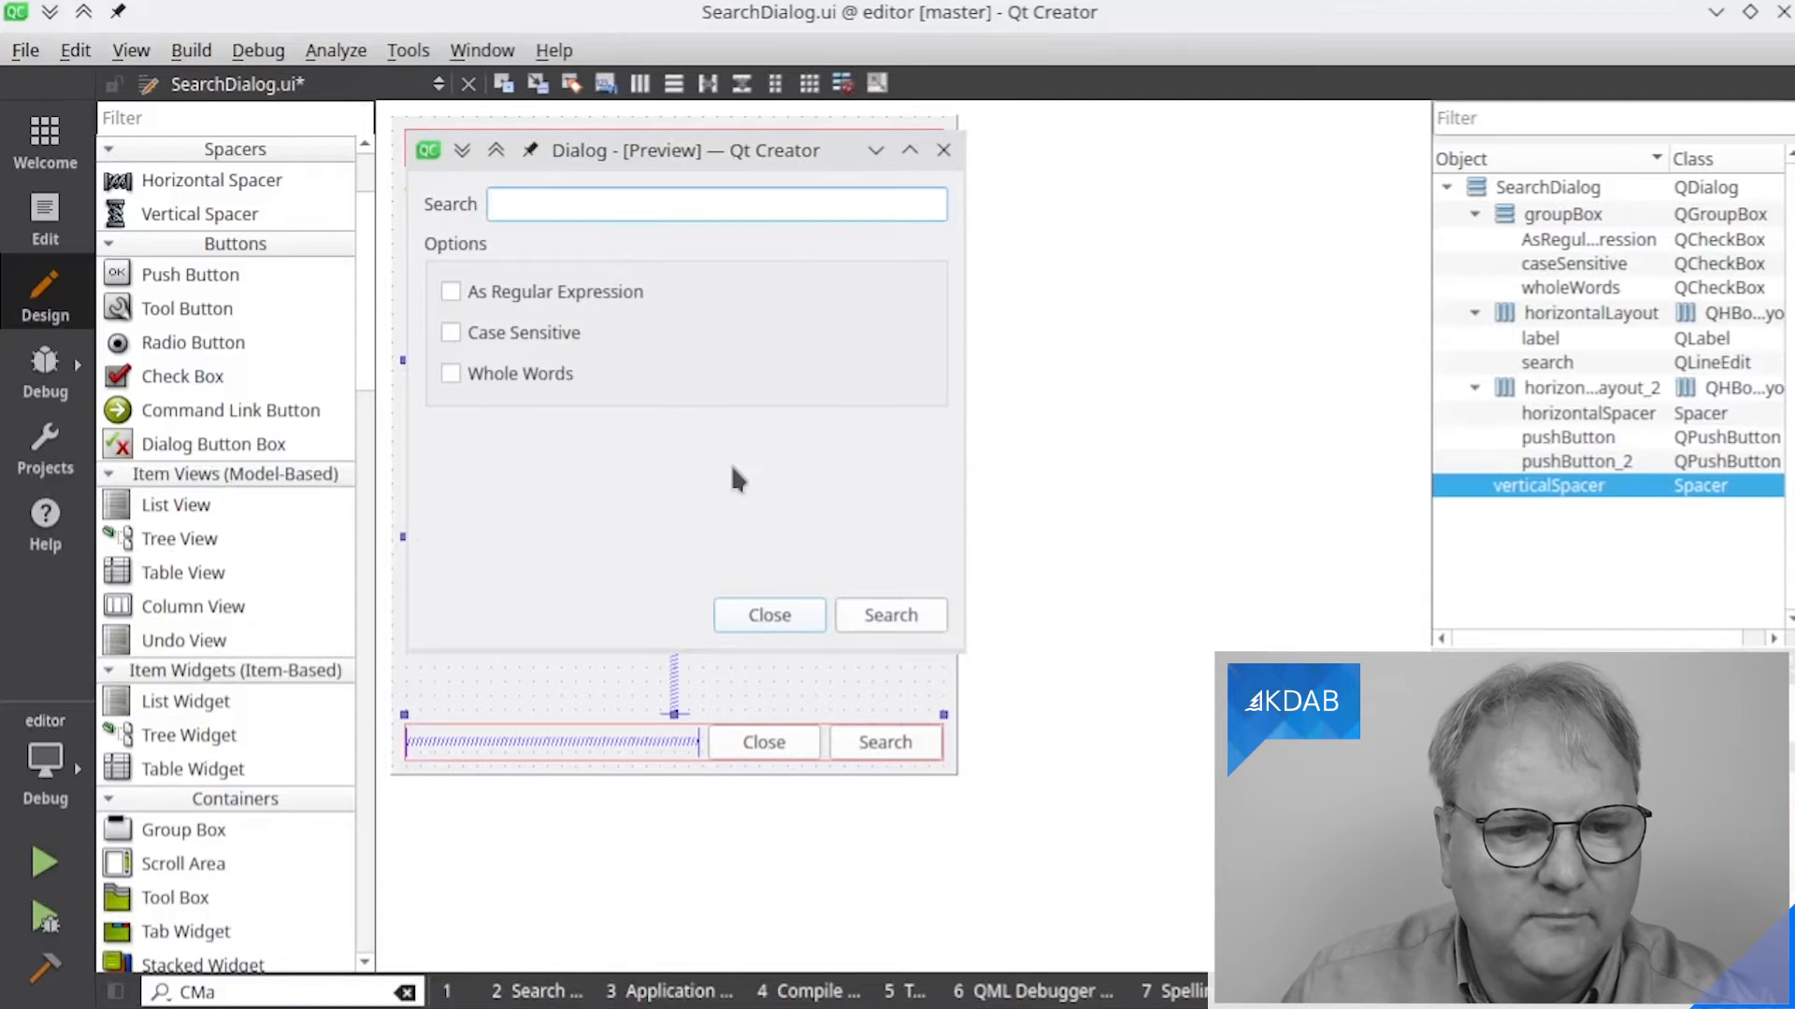
pyautogui.press('Escape')
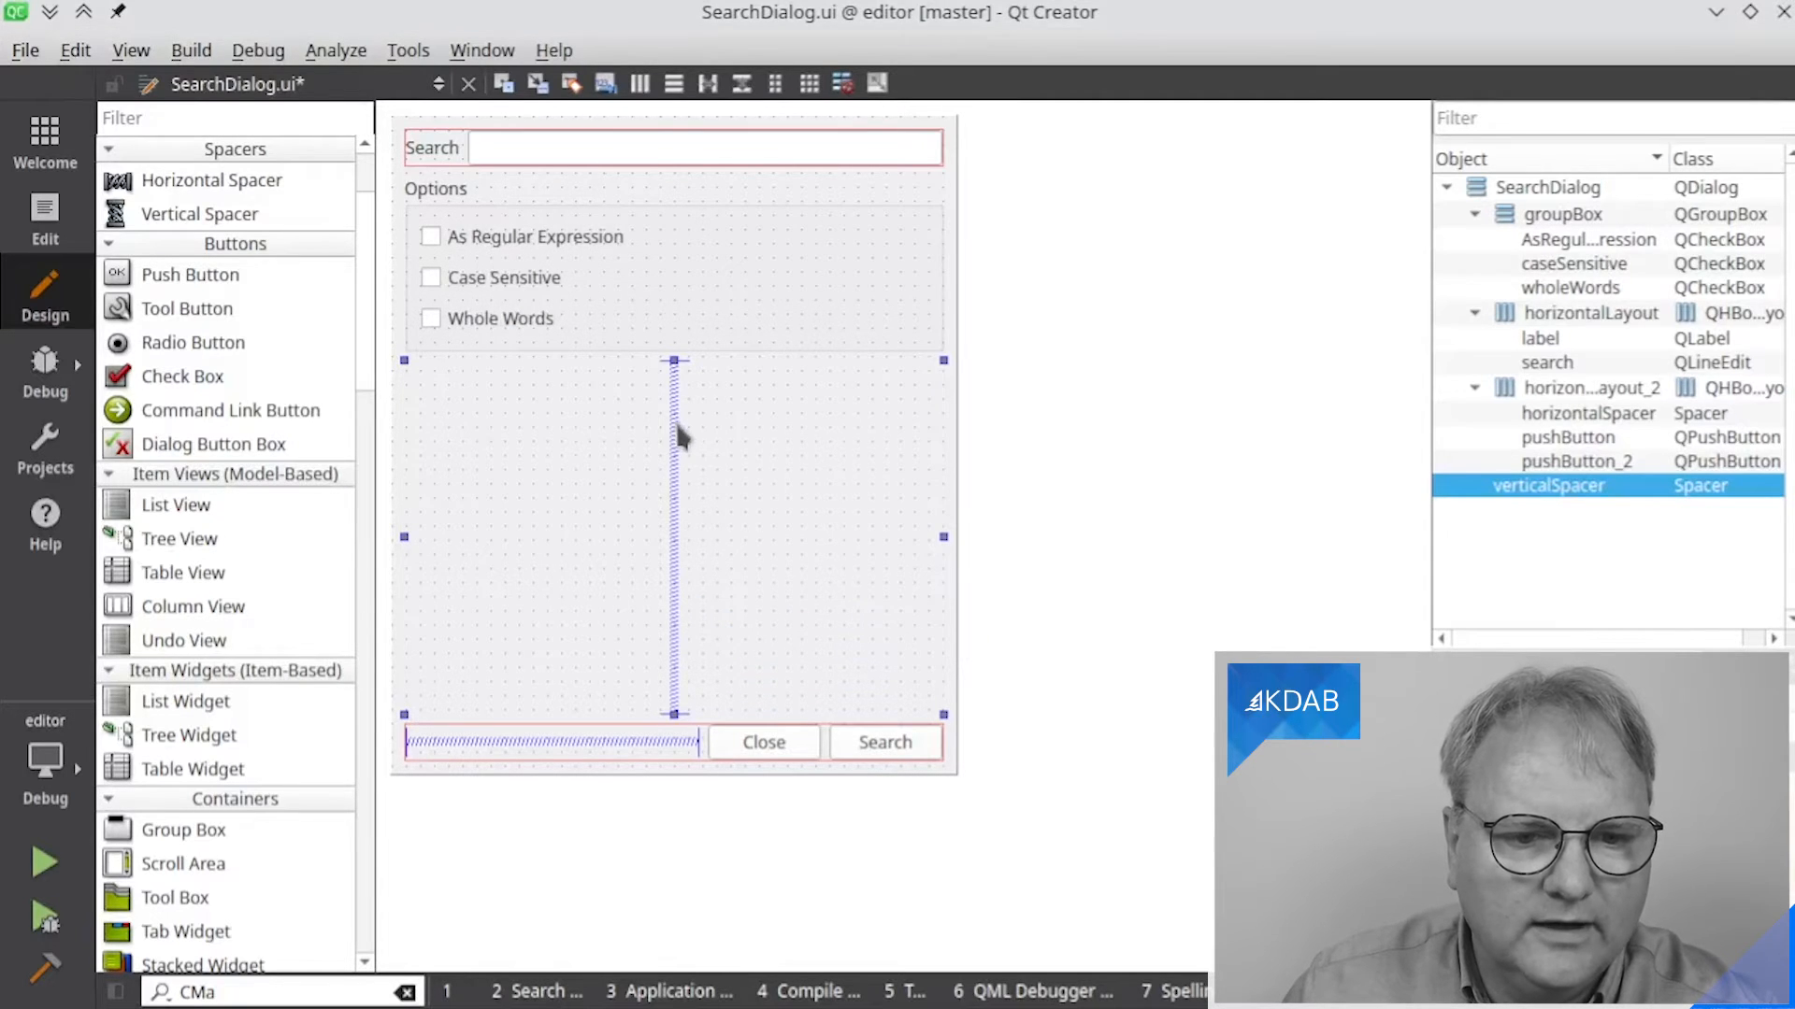
# Move the vertical spacer into the Options group below the Whole Words check box, and preview the dialog
pyautogui.moveTo(677, 440); pyautogui.dragTo(790, 552)
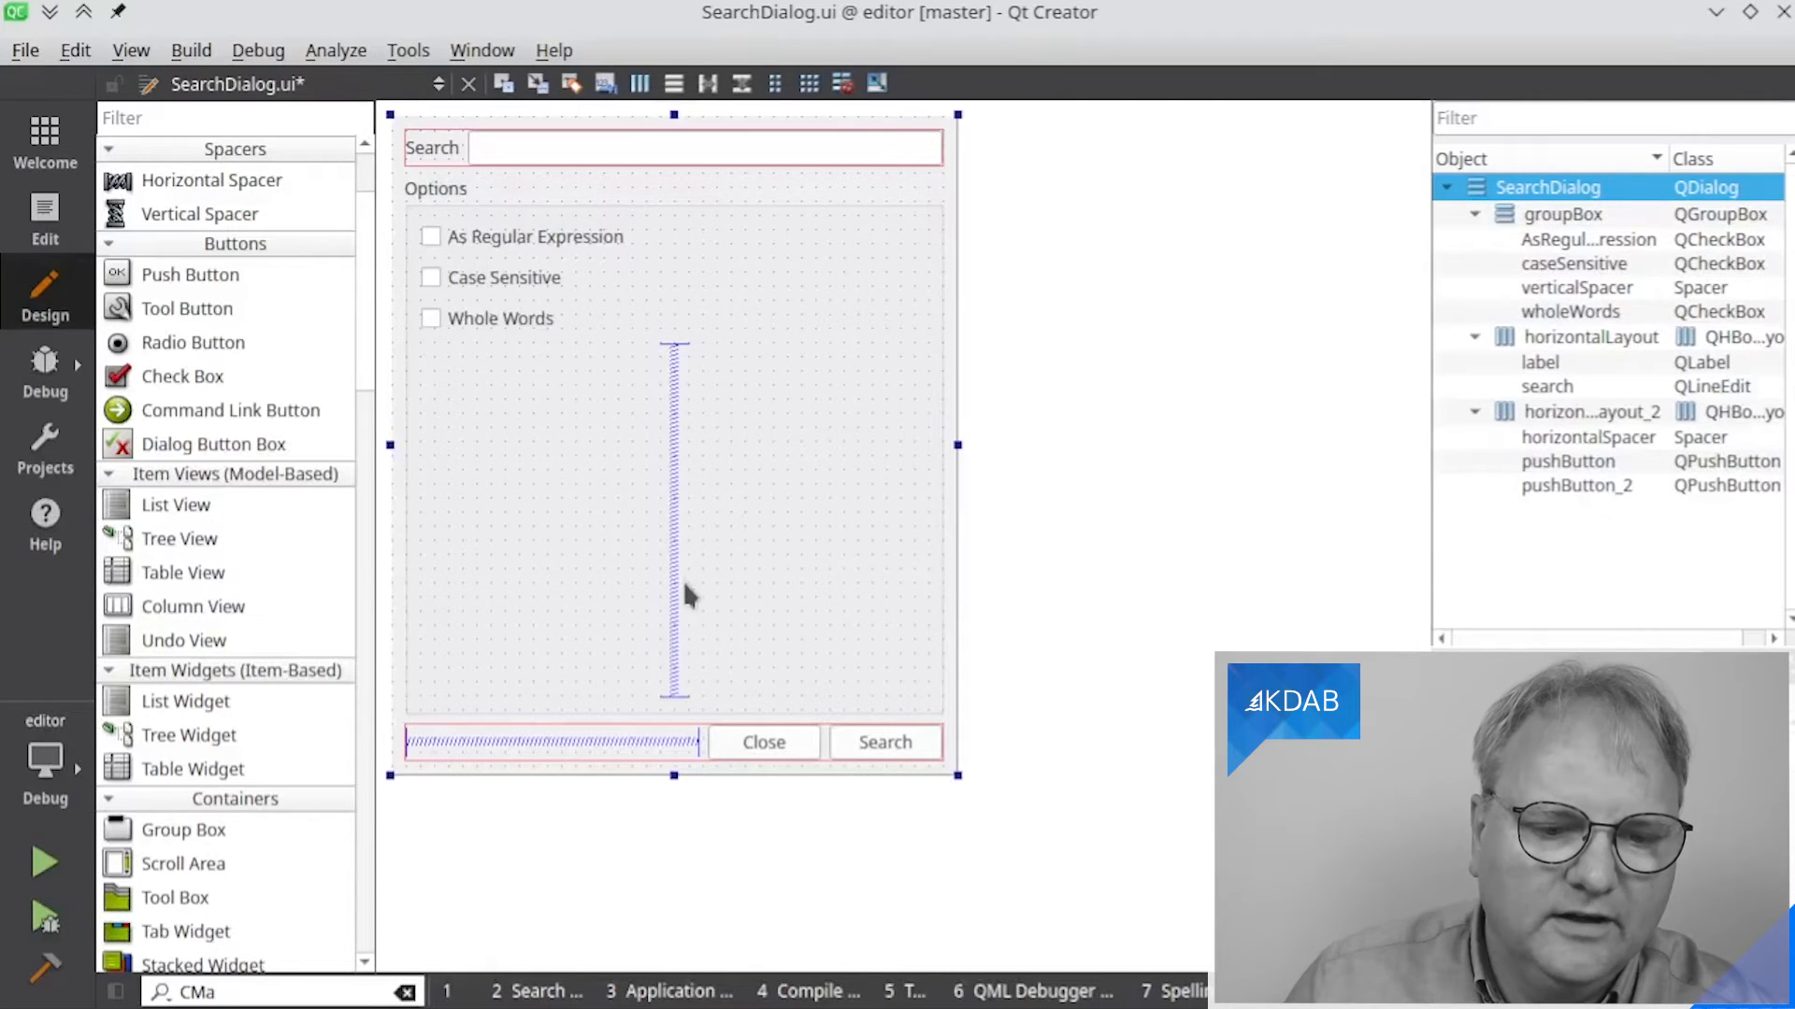
pyautogui.hotkey('alt', 'shift', 'r')
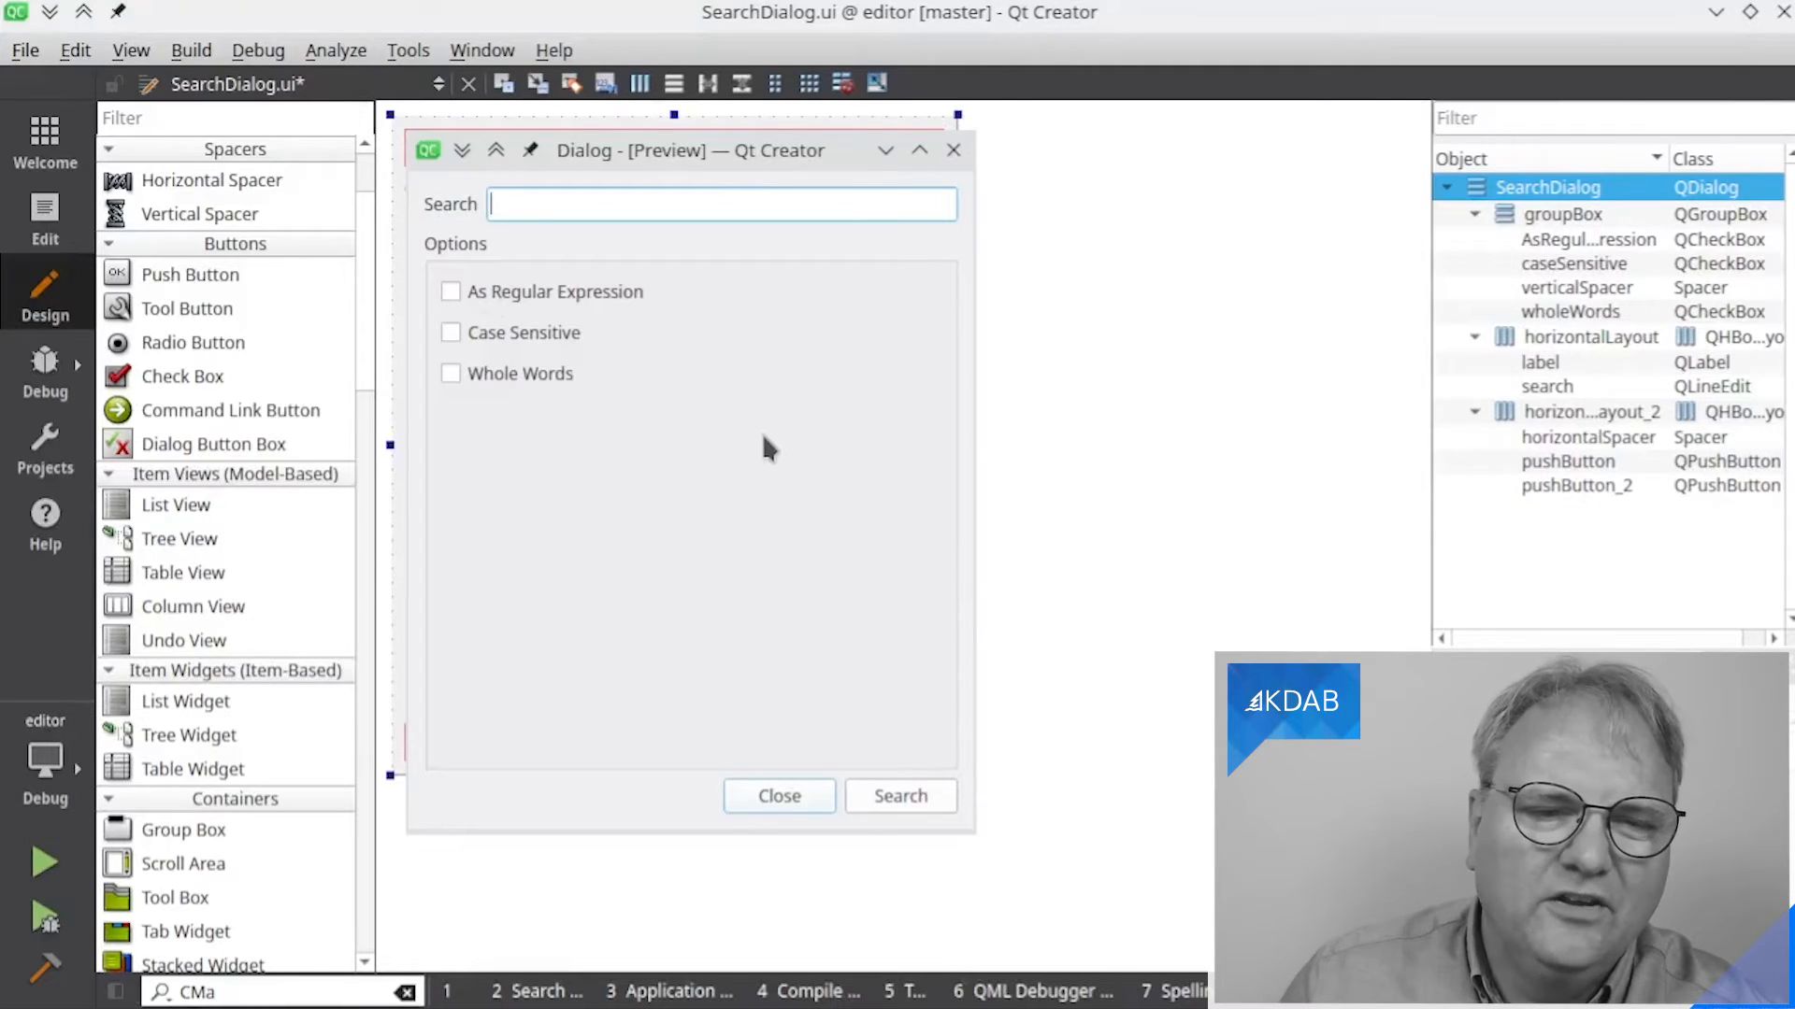
pyautogui.click(955, 152)
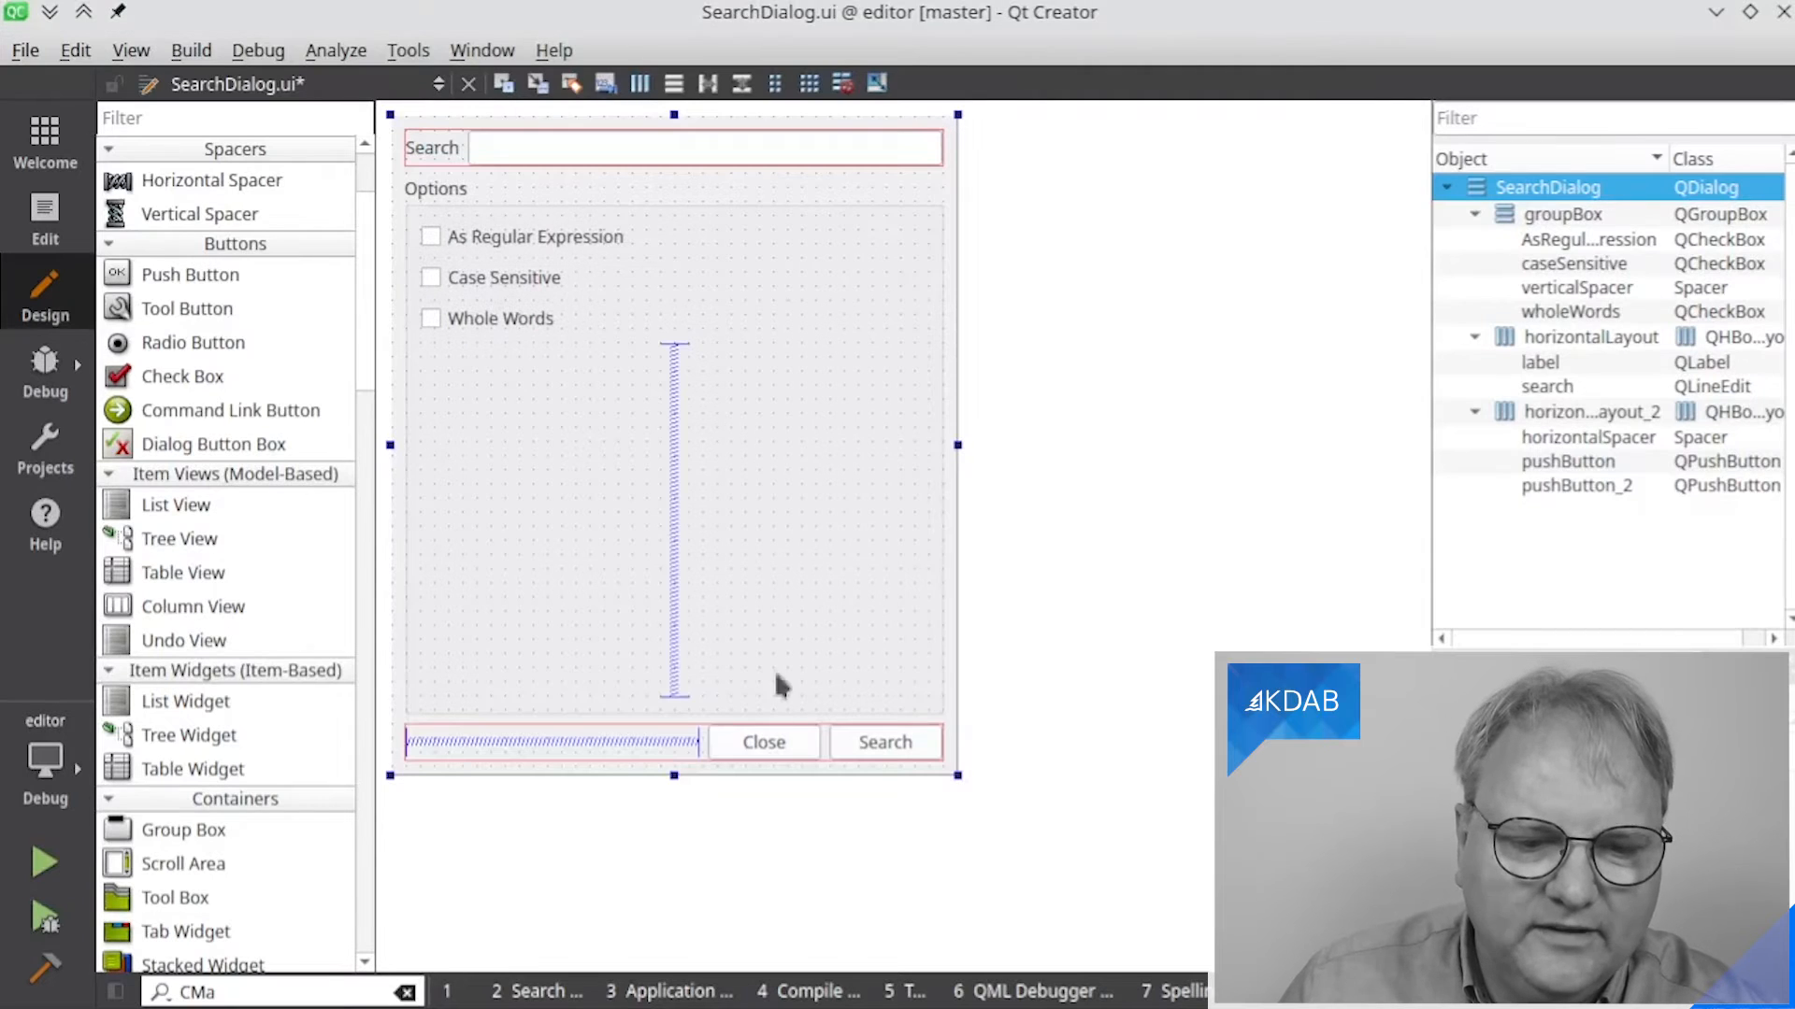
# Shrink the SearchDialog form's height as far as it goes, and preview the compact dialog
pyautogui.moveTo(673, 707); pyautogui.dragTo(692, 296)
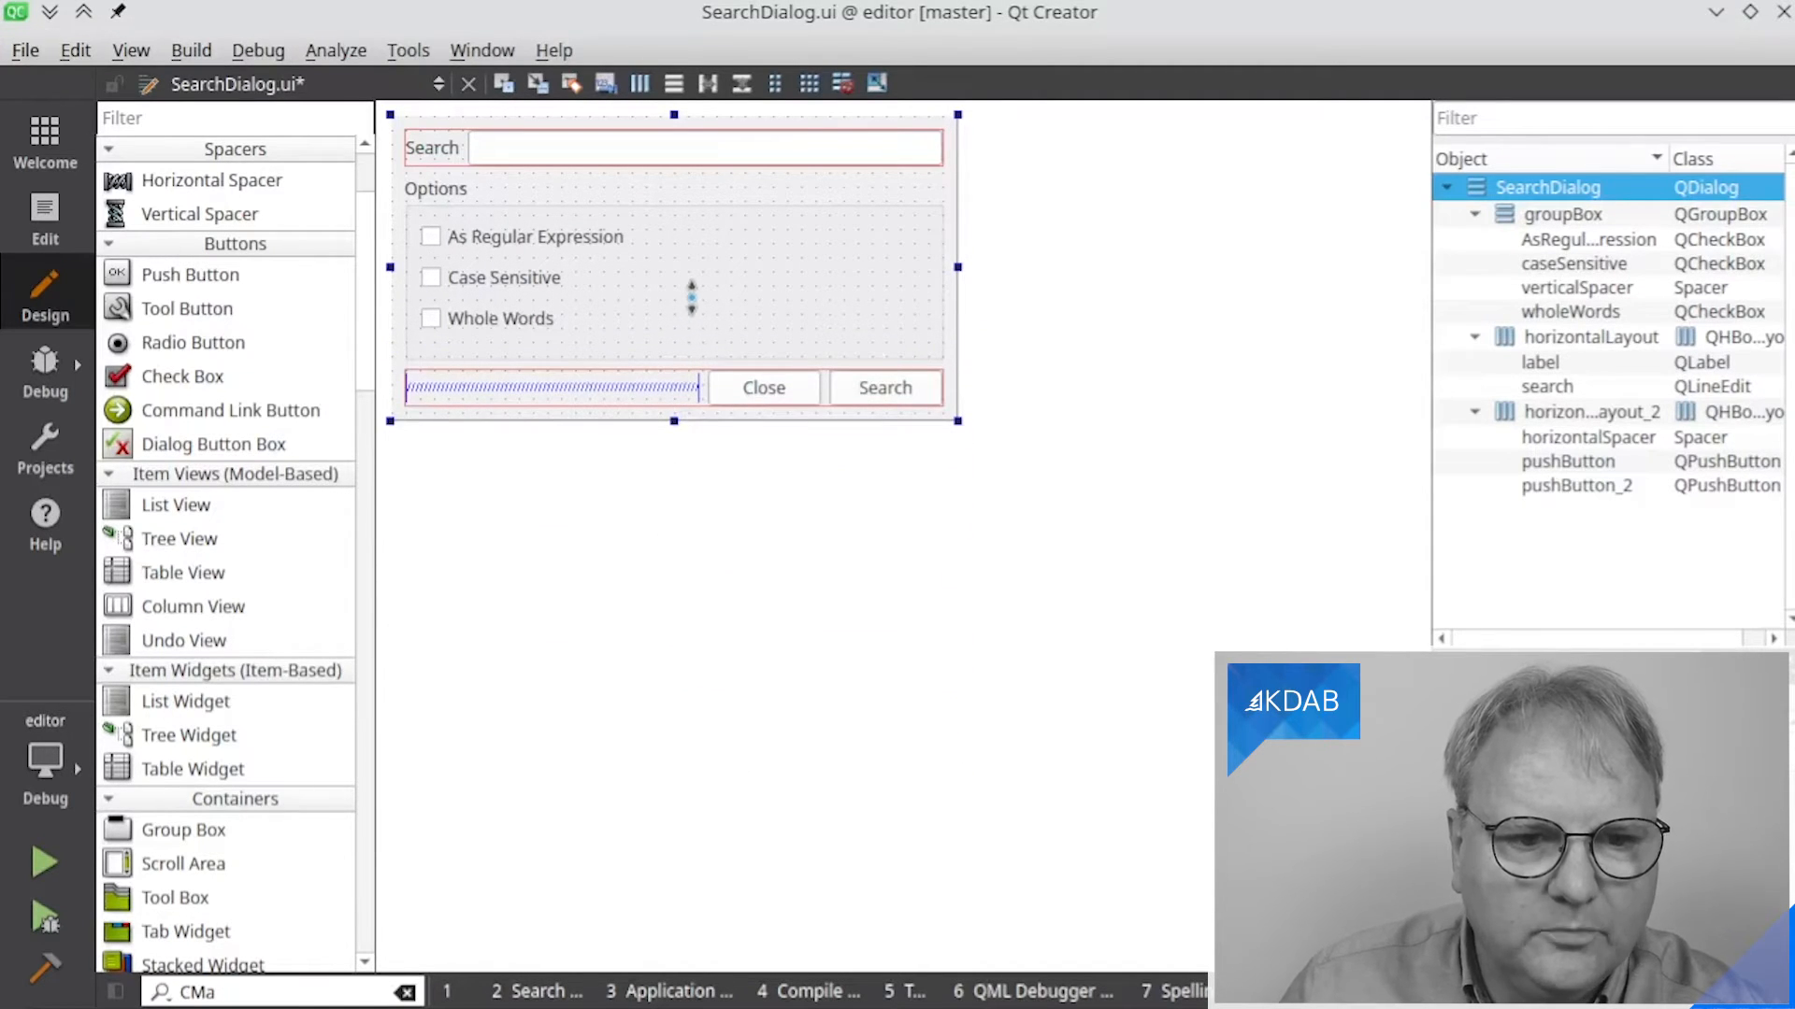
pyautogui.hotkey('alt', 'shift', 'r')
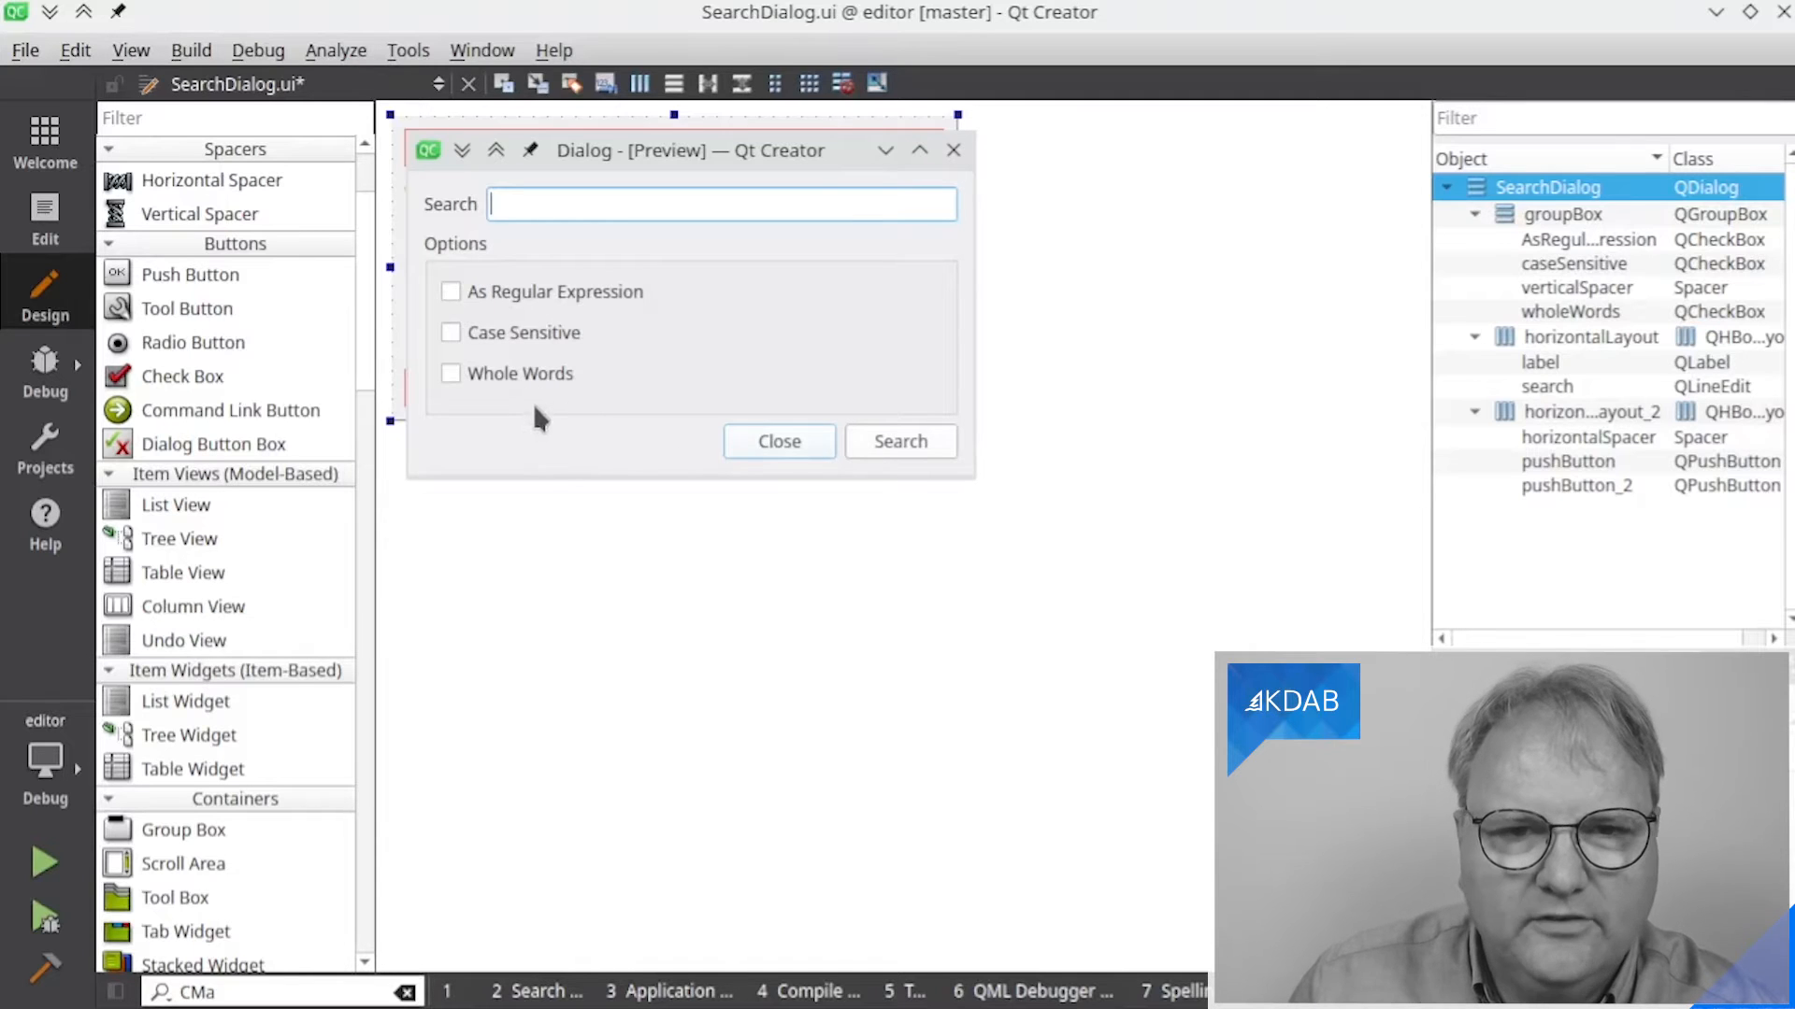
pyautogui.click(745, 434)
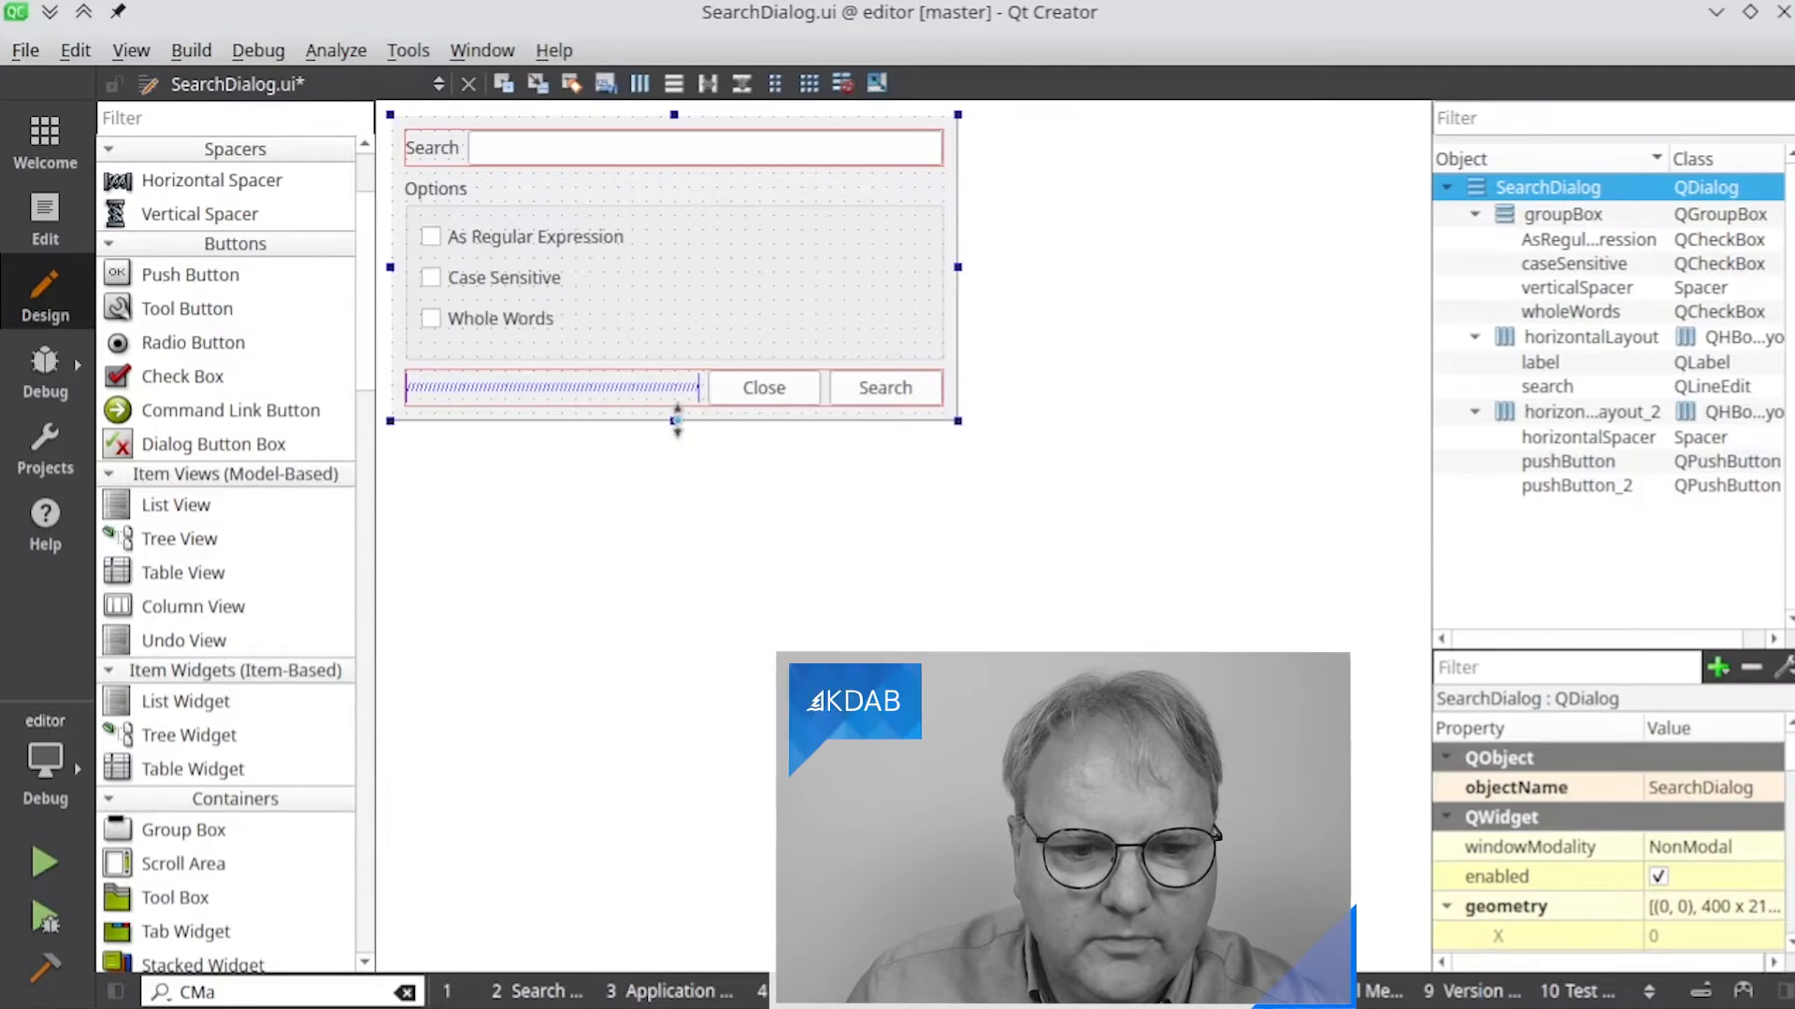
# Make the form tall enough to reach the vertical spacer, and set the spacer's size hint to width 0 and height 0
pyautogui.moveTo(675, 421); pyautogui.dragTo(675, 490)
pyautogui.click(675, 393)
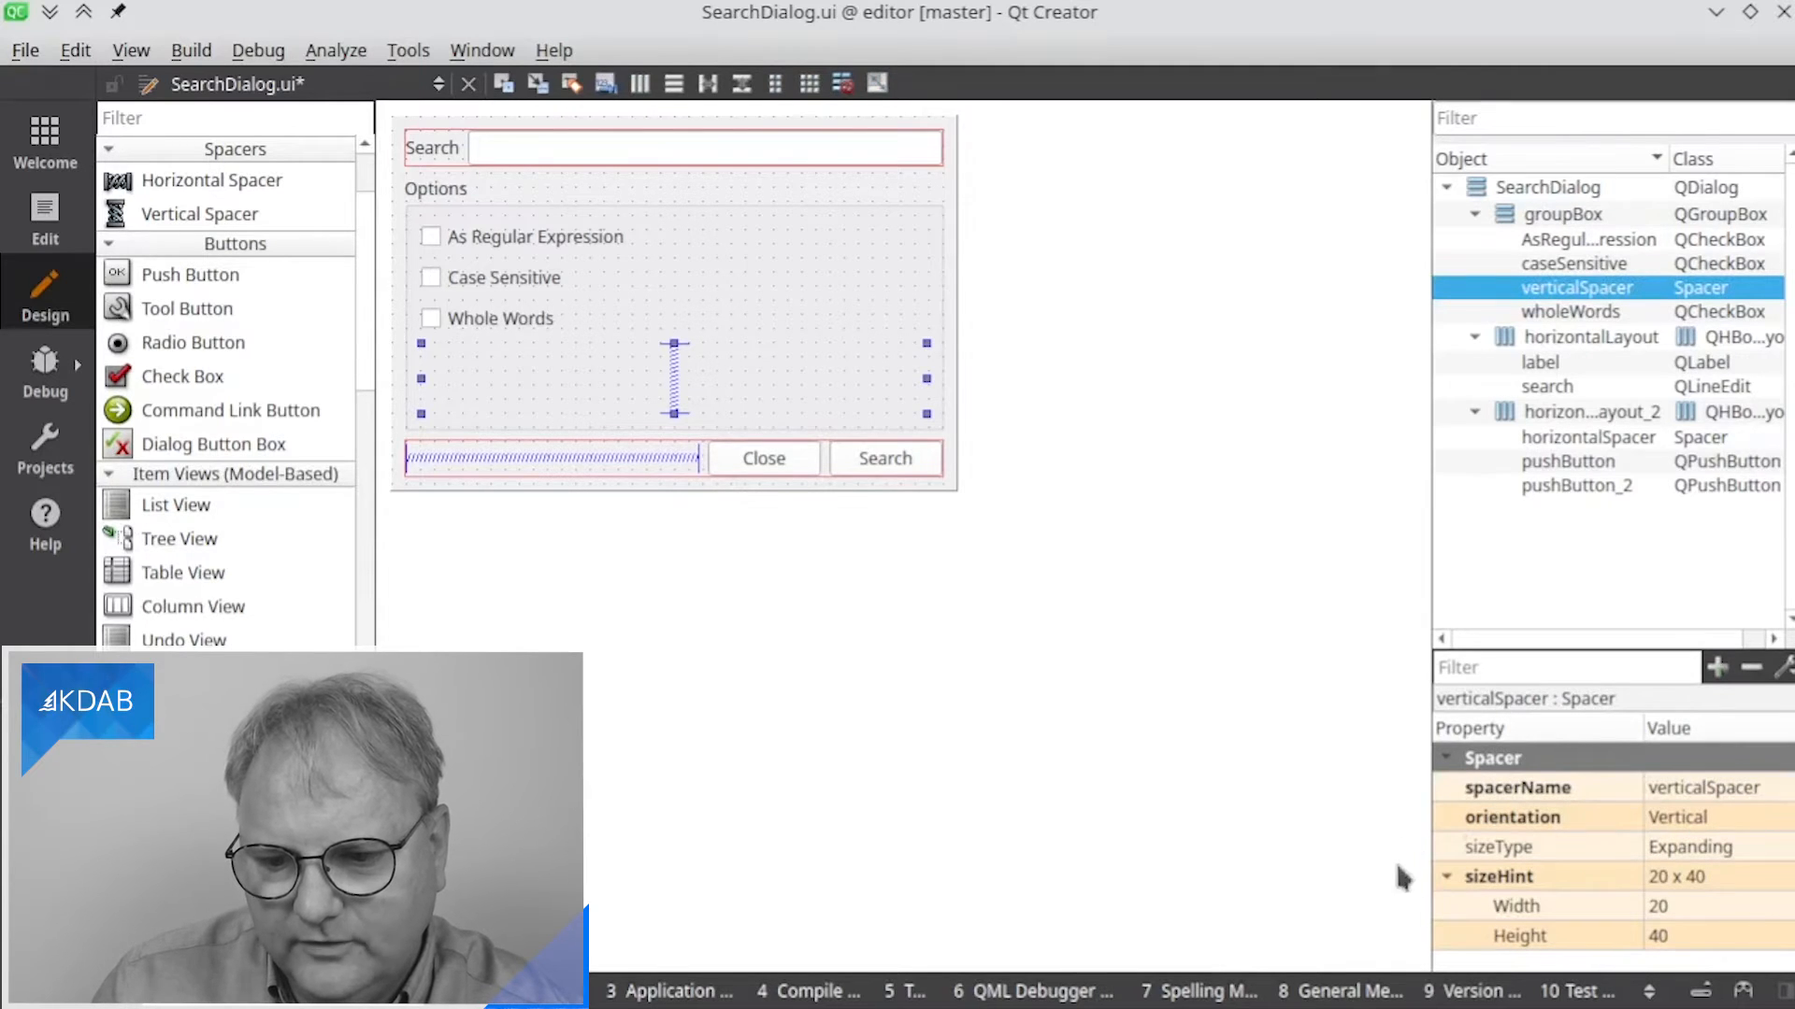
pyautogui.click(1680, 931)
pyautogui.write('0')
pyautogui.press('Return')
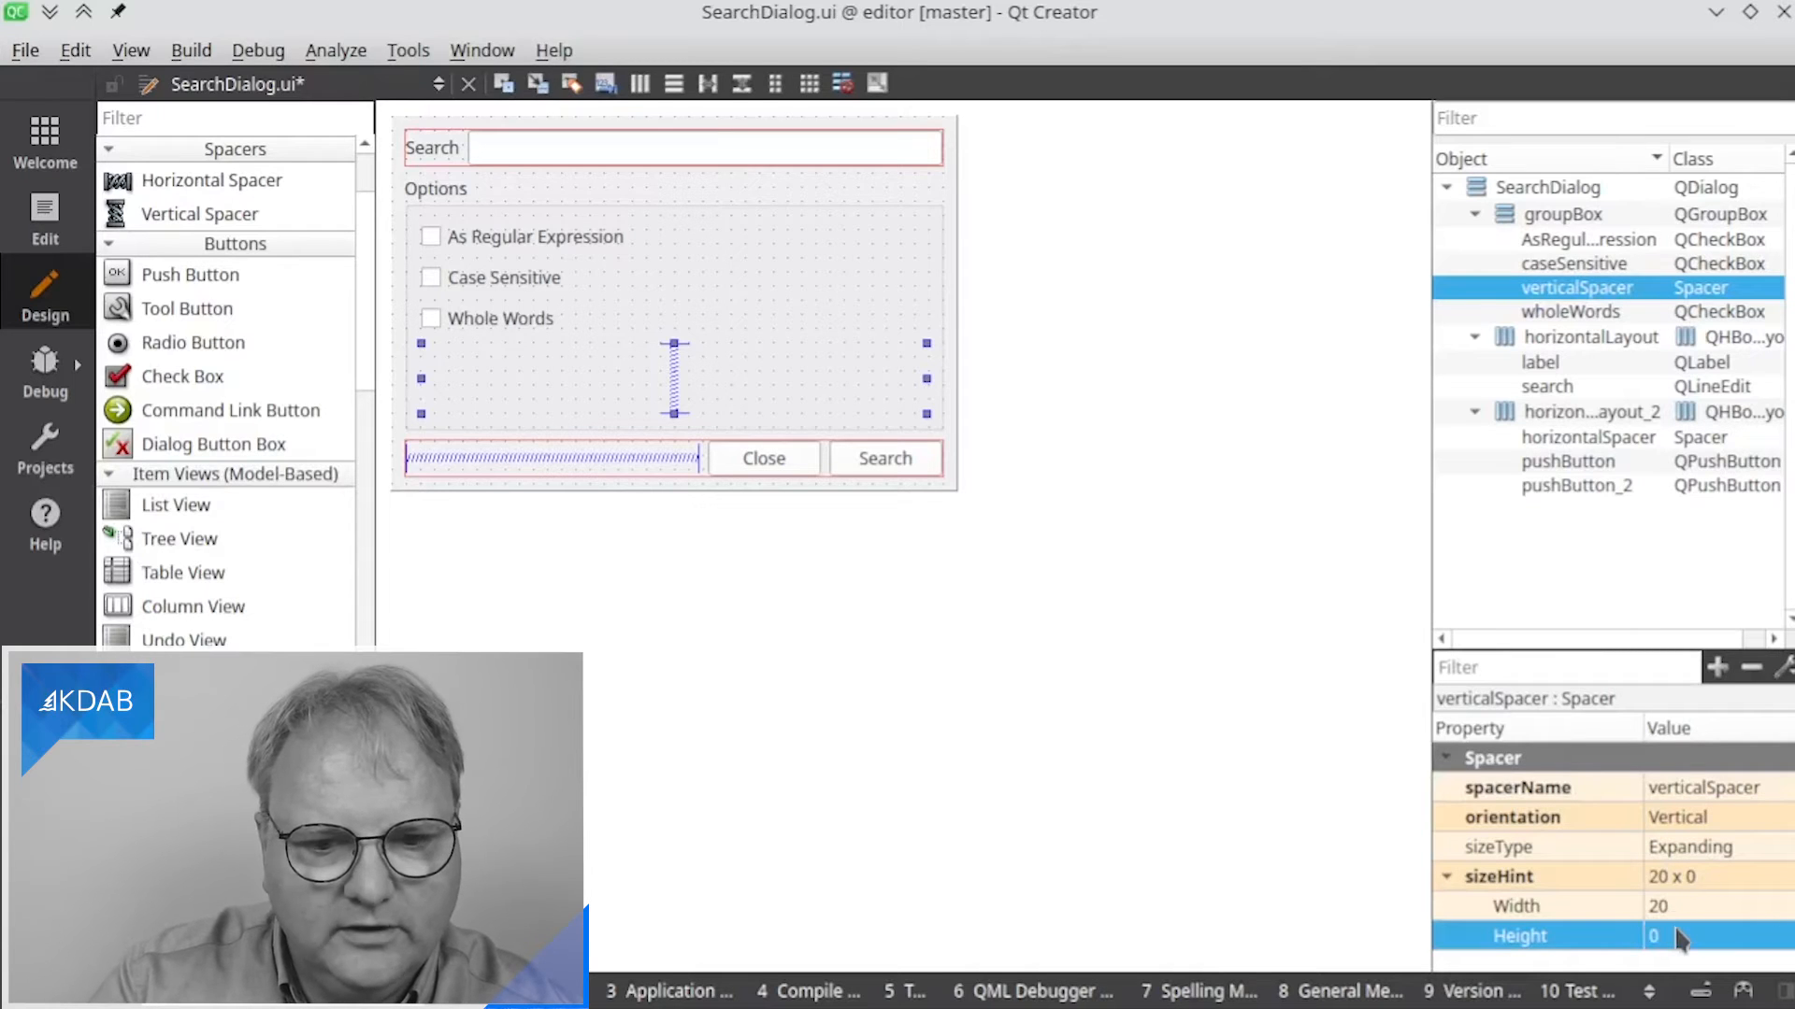
pyautogui.click(1697, 907)
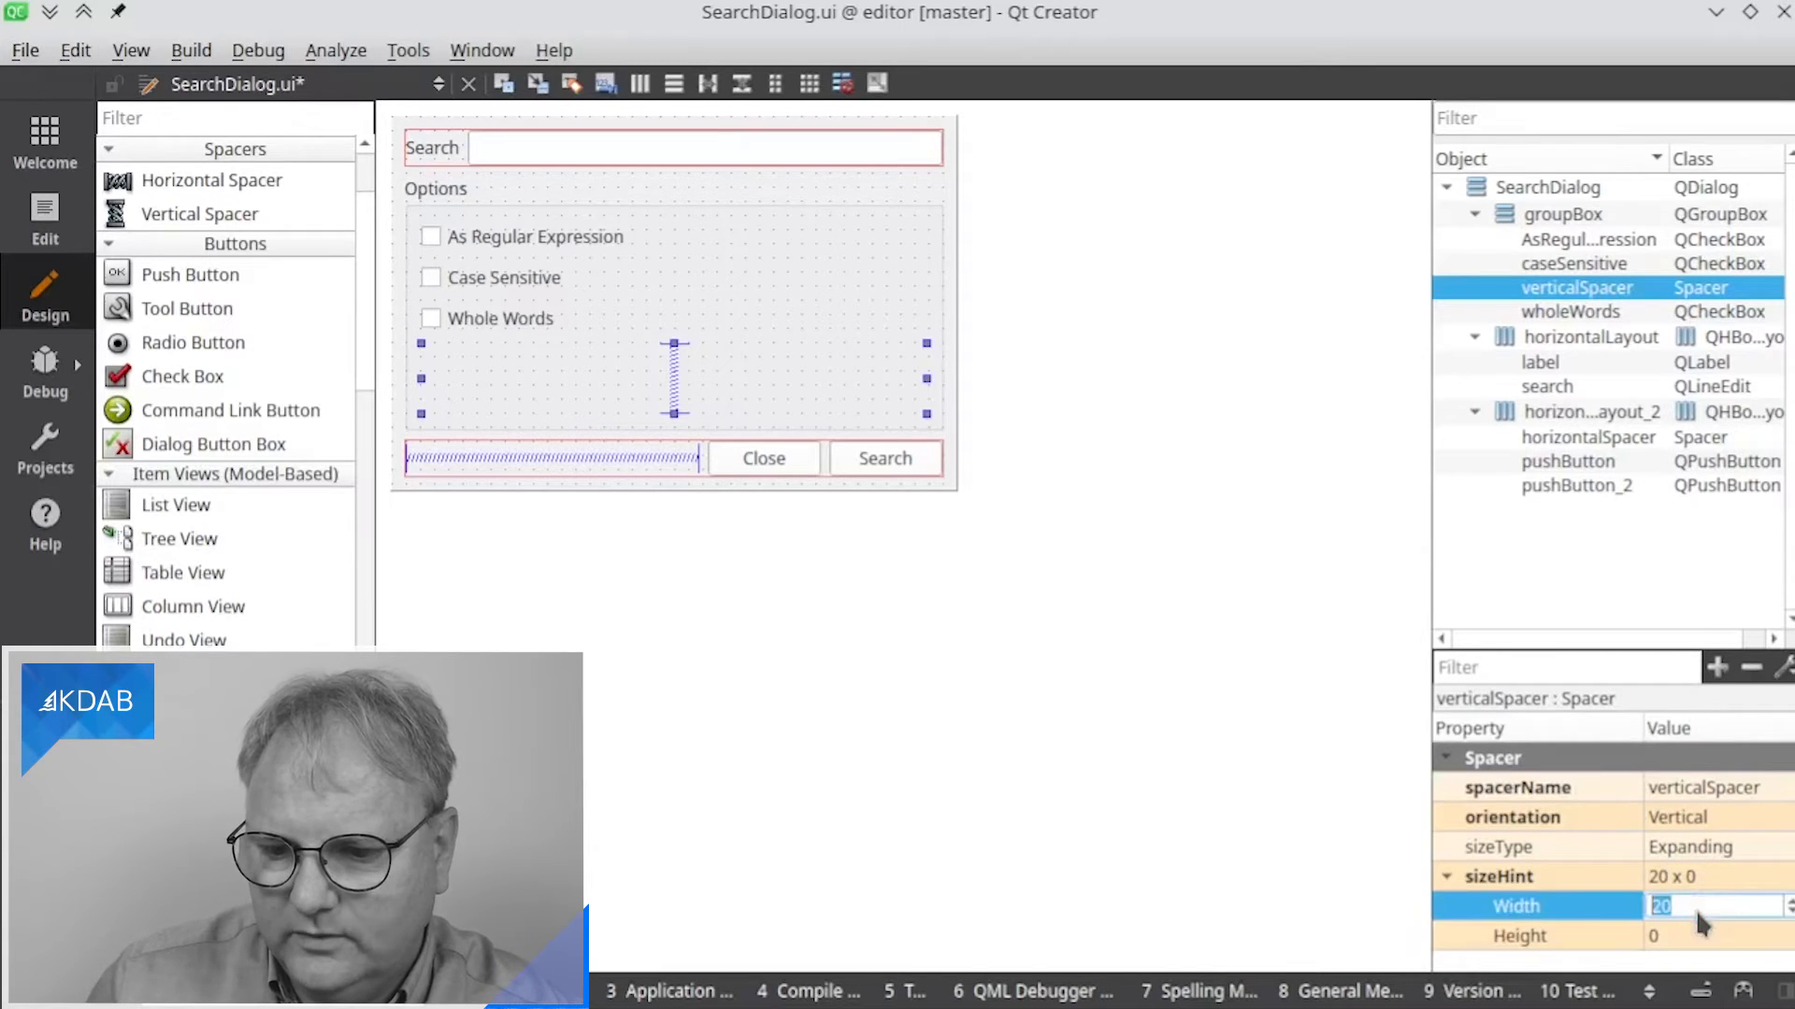
pyautogui.write('0')
pyautogui.press('Return')
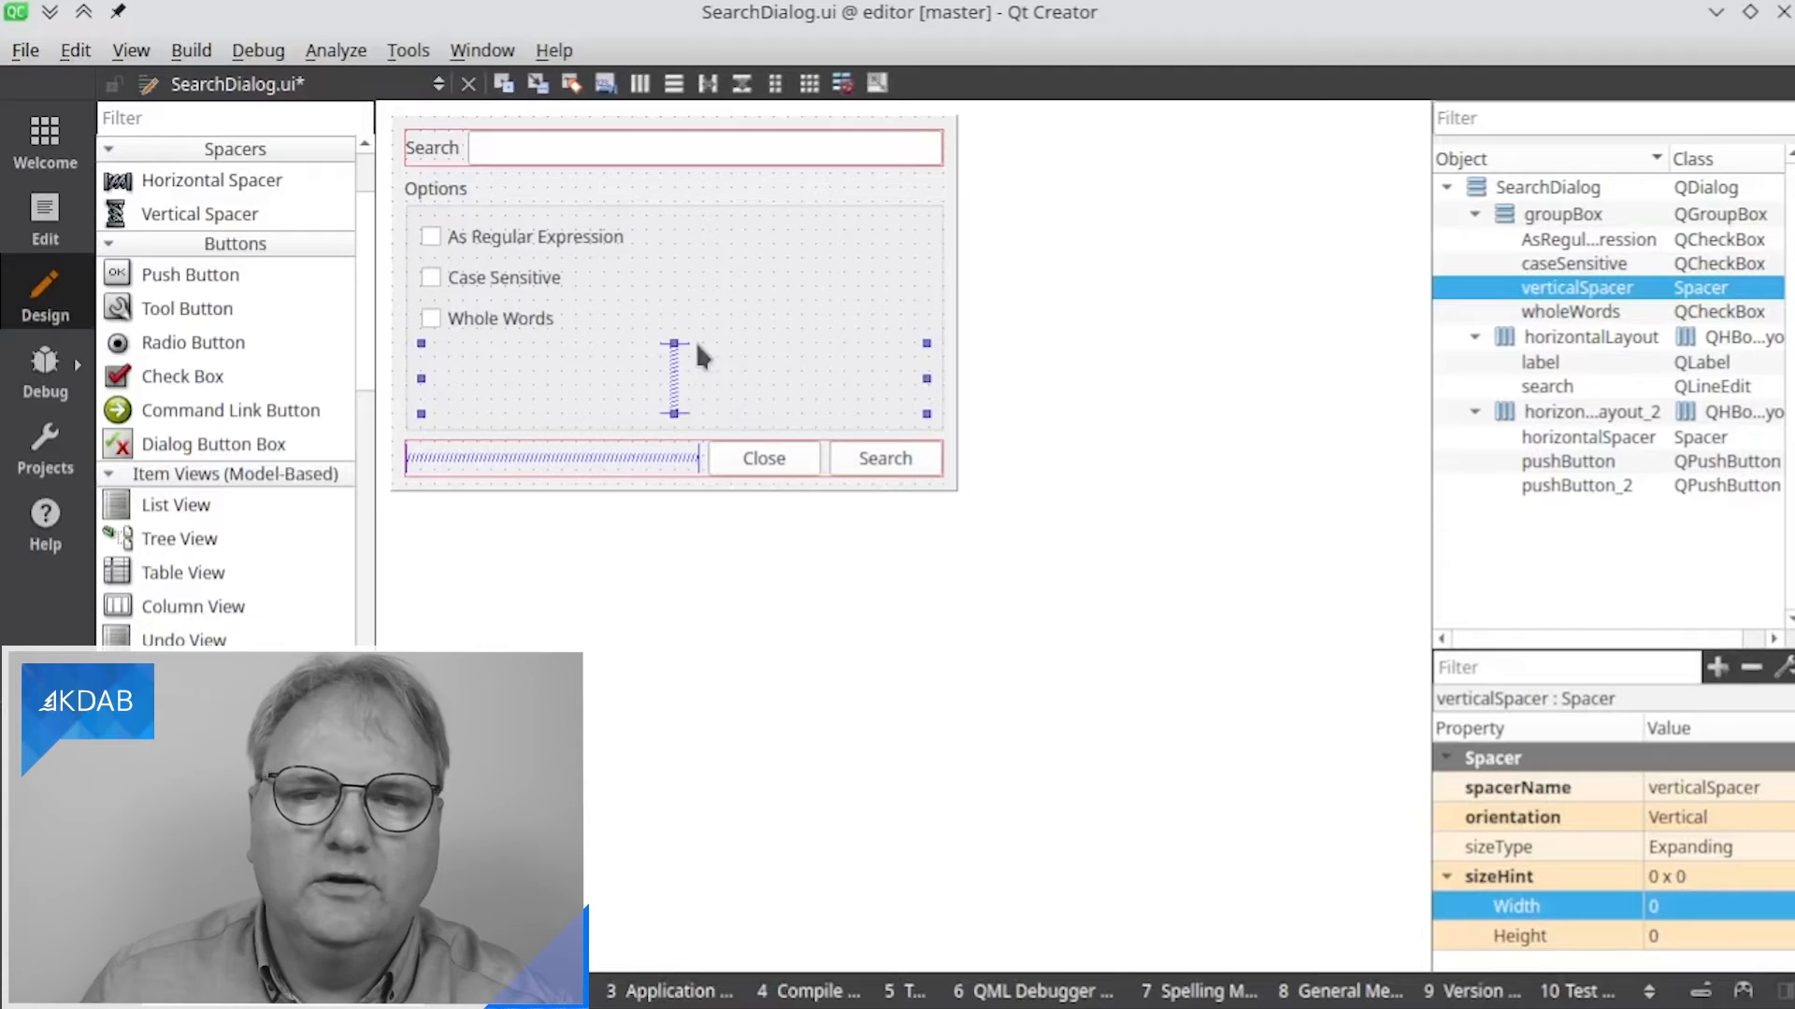
# Preview the dialog with the changed vertical spacer, and reduce the form's height to its minimum
pyautogui.hotkey('alt', 'shift', 'r')
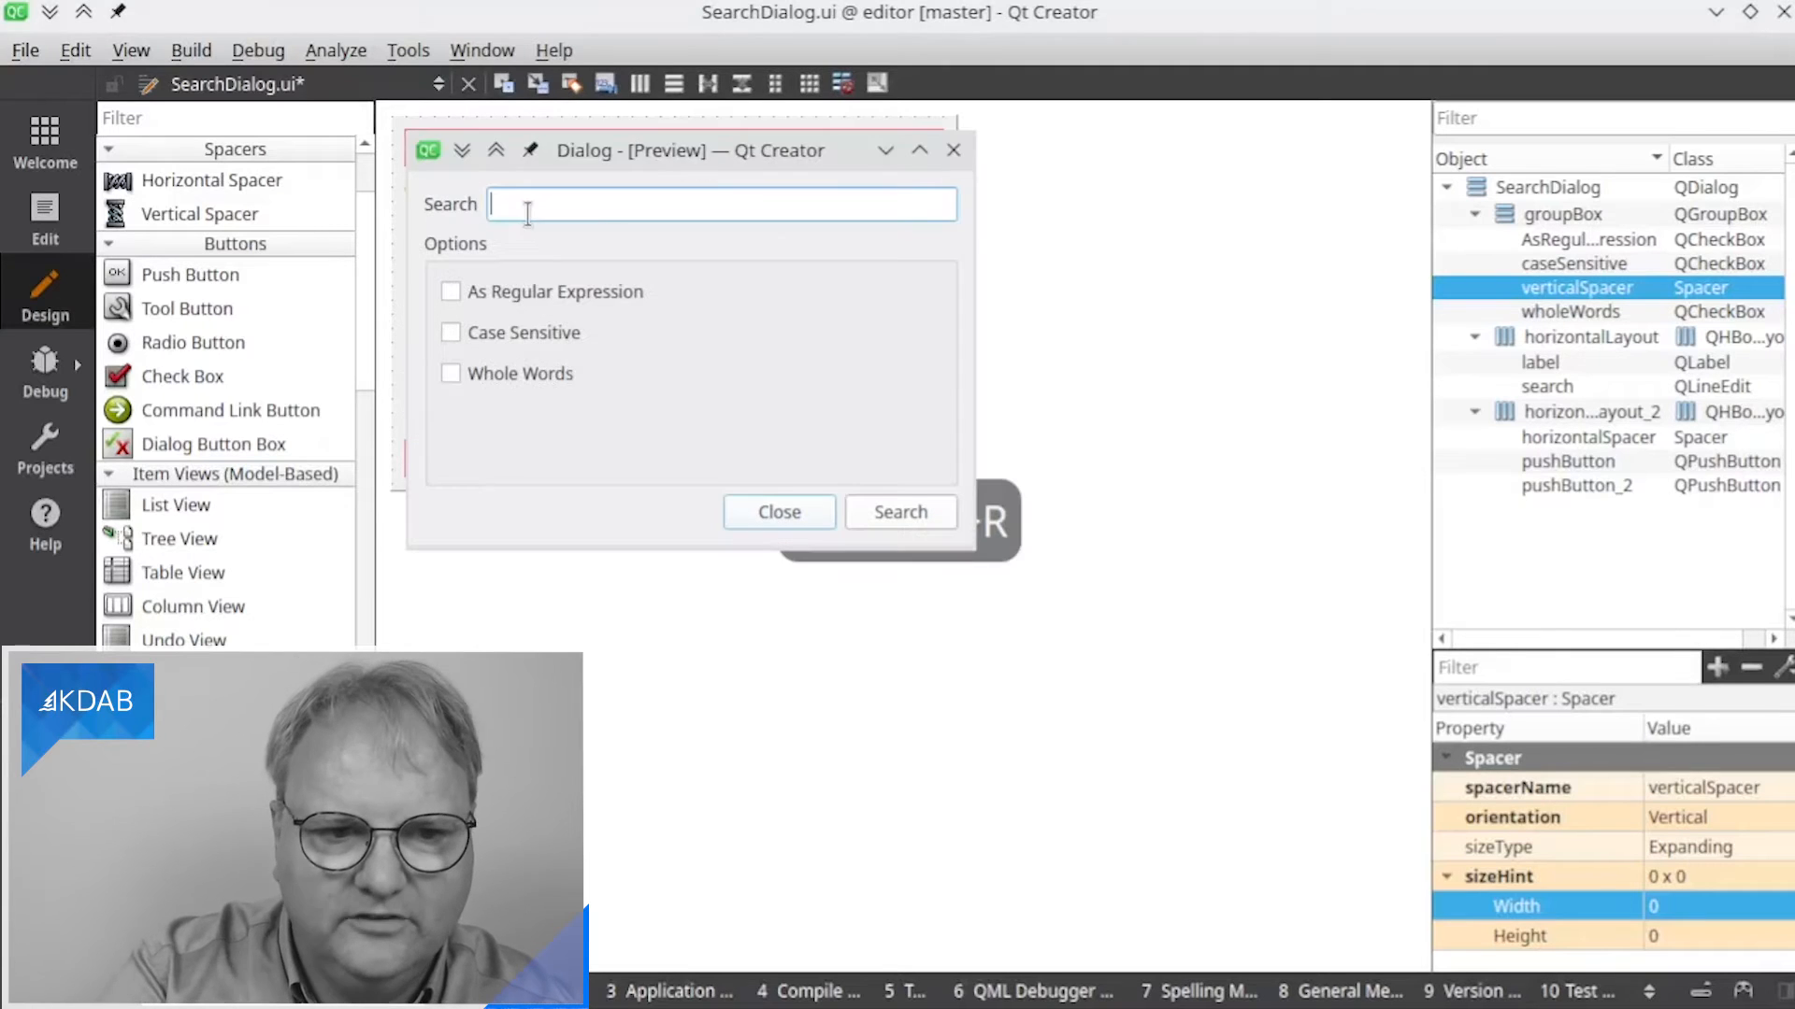
pyautogui.click(953, 150)
pyautogui.click(690, 492)
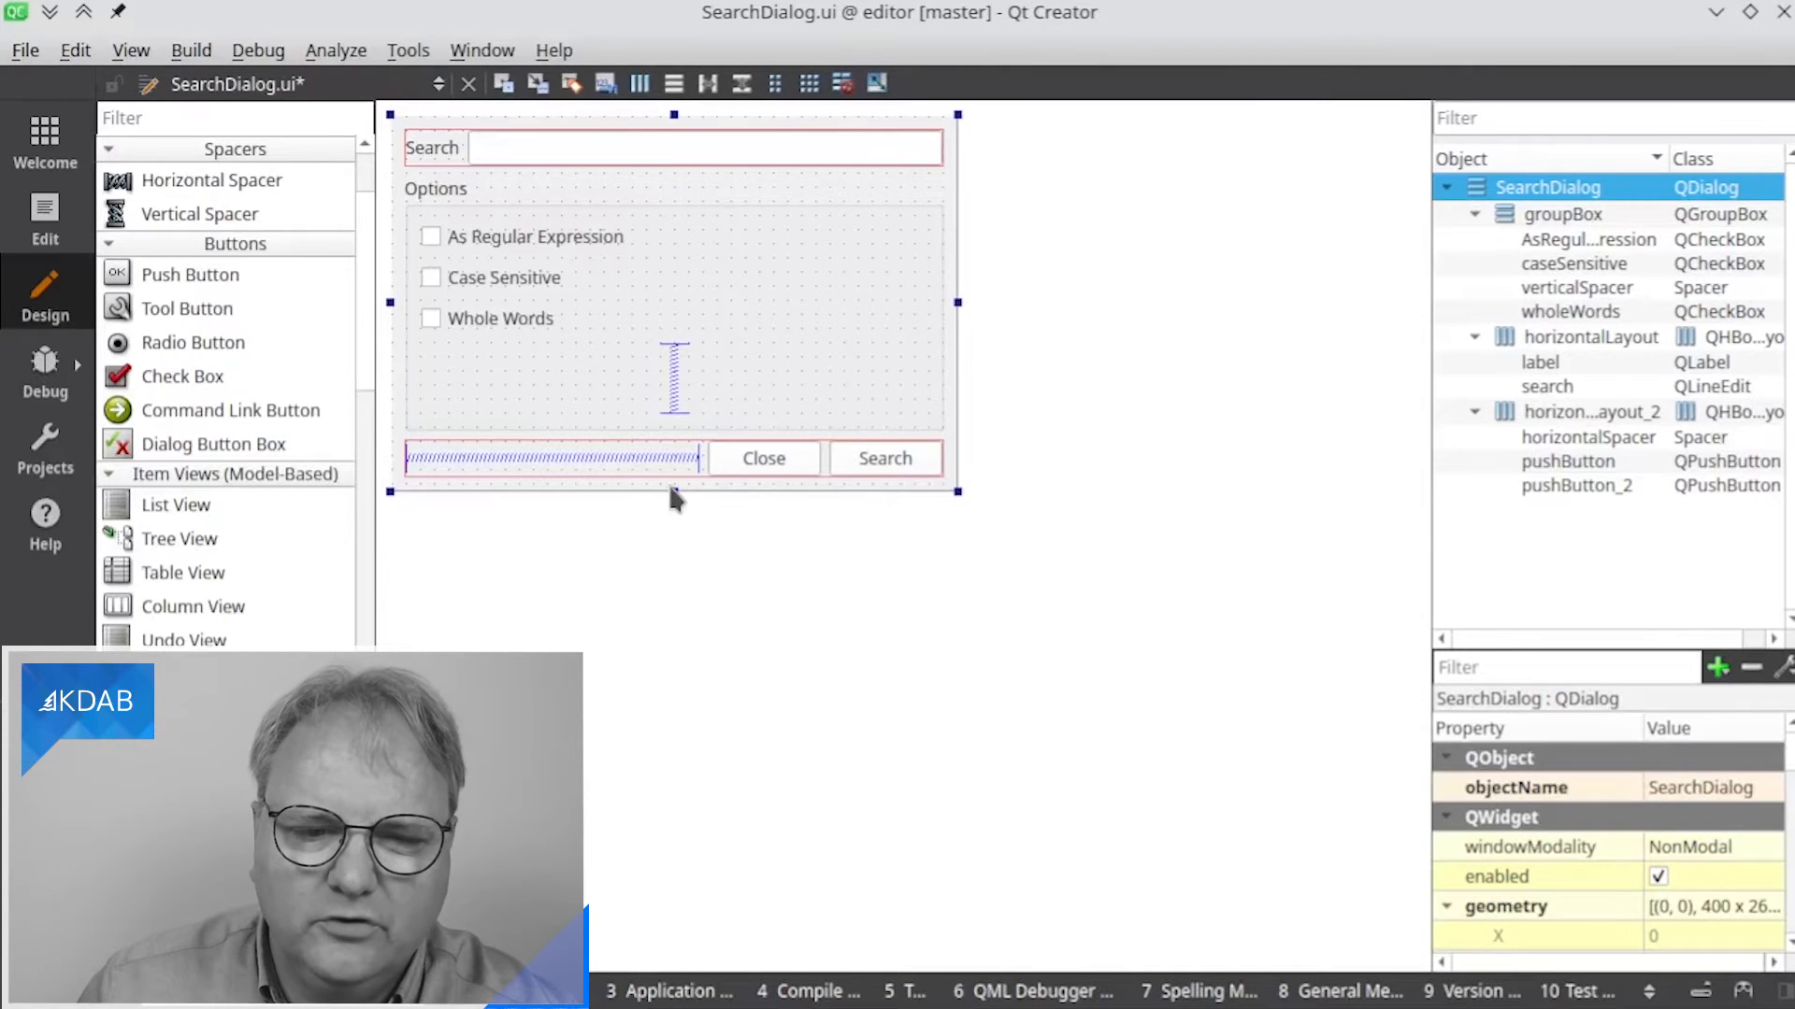
pyautogui.moveTo(673, 488); pyautogui.dragTo(698, 352)
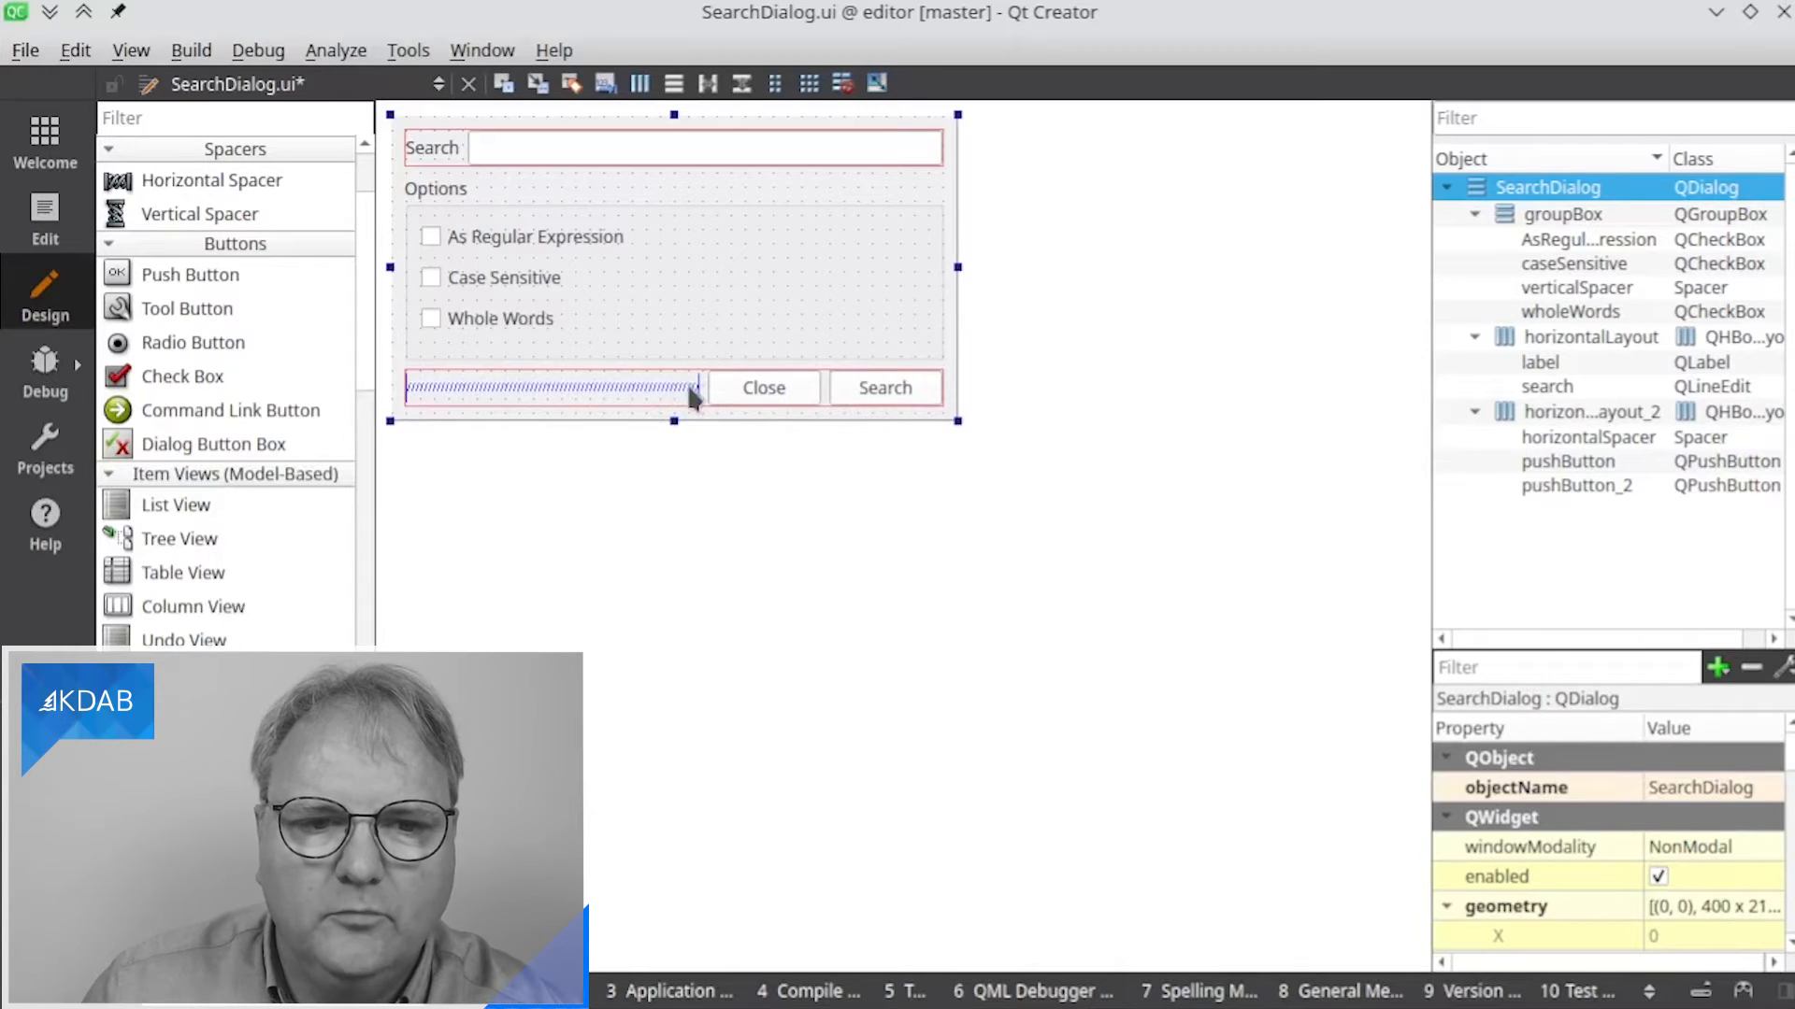
# Try the form at minimum width and at about 622 wide, and fit it to its contents with Adjust Size
pyautogui.moveTo(956, 266); pyautogui.dragTo(598, 266)
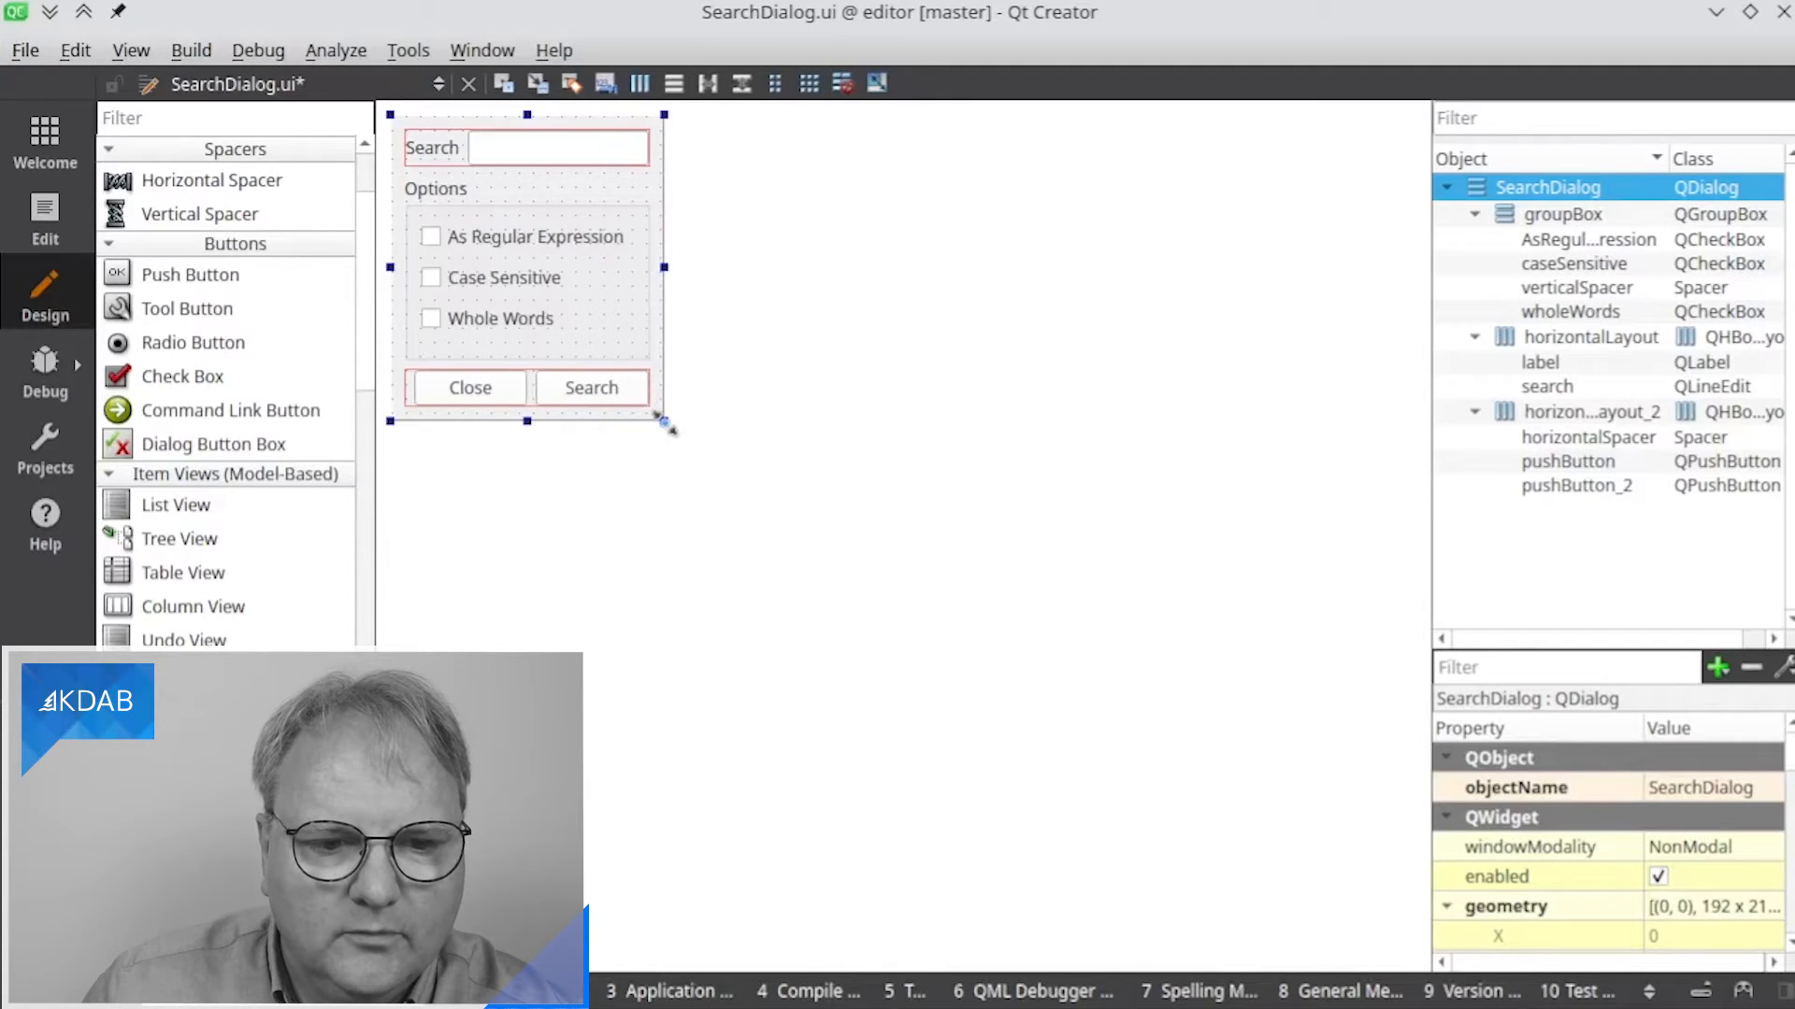
pyautogui.moveTo(666, 422); pyautogui.dragTo(1272, 849)
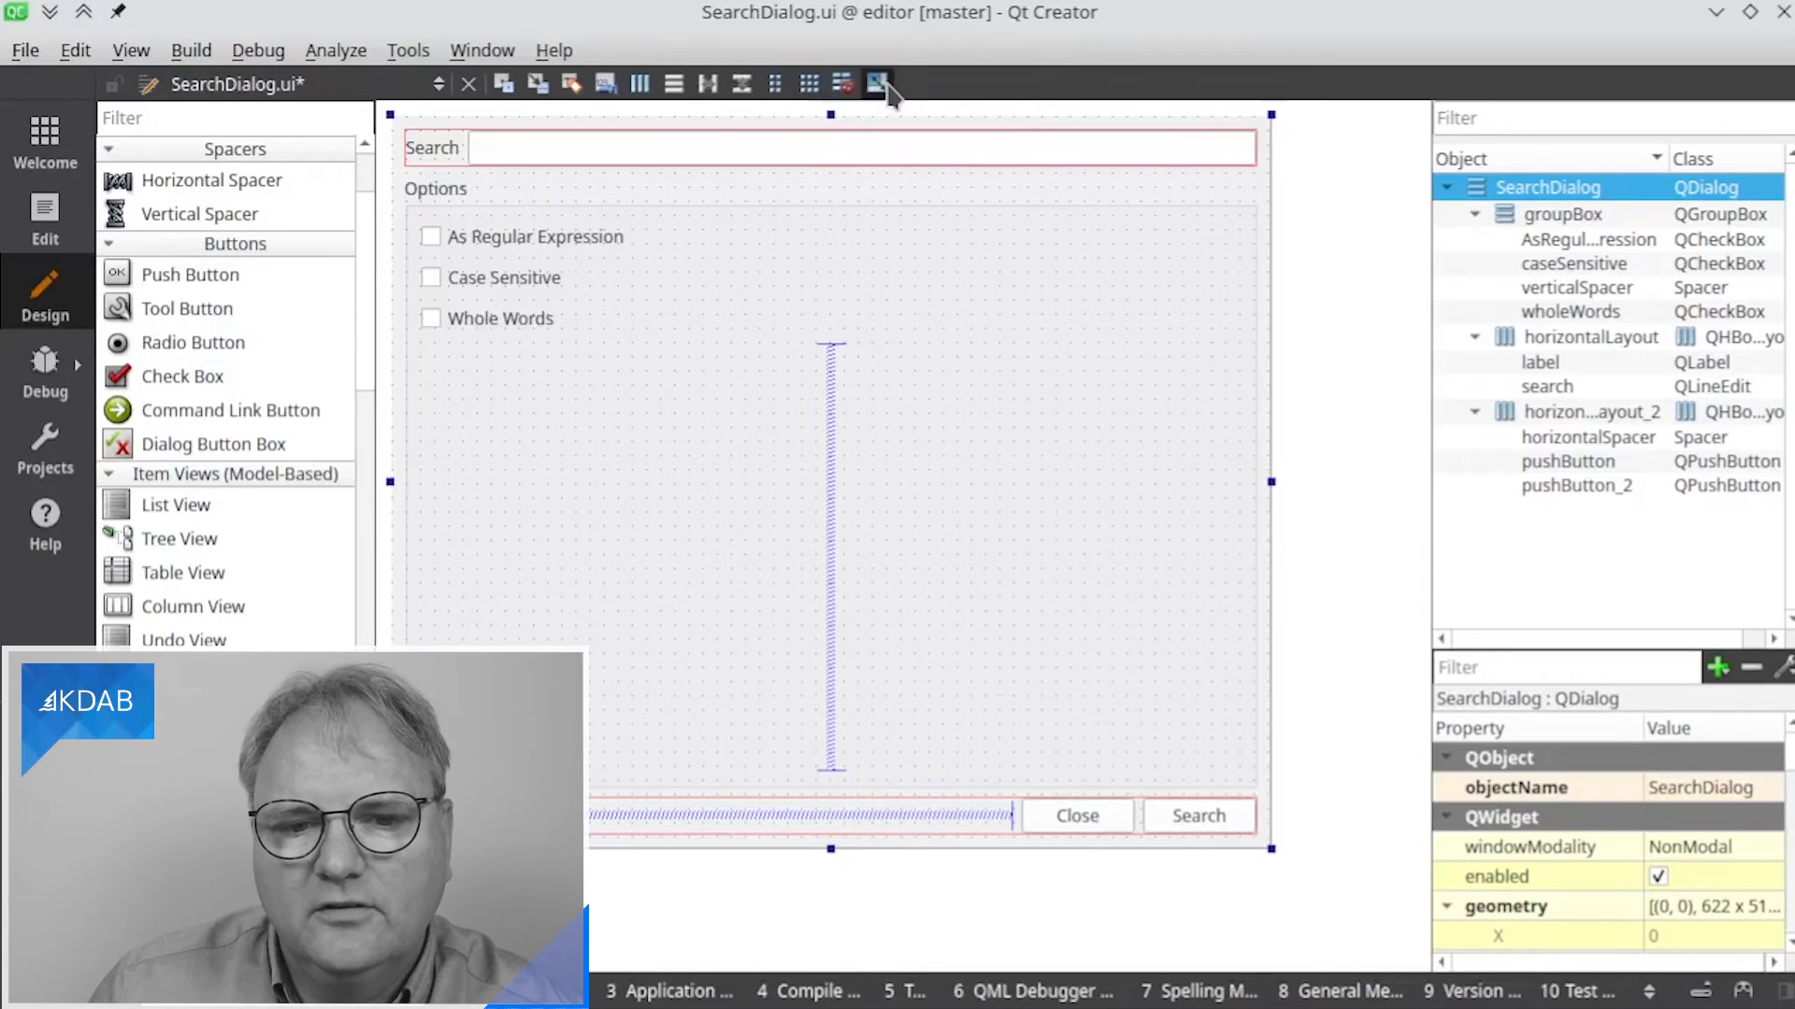
pyautogui.hotkey('ctrl', 'j')
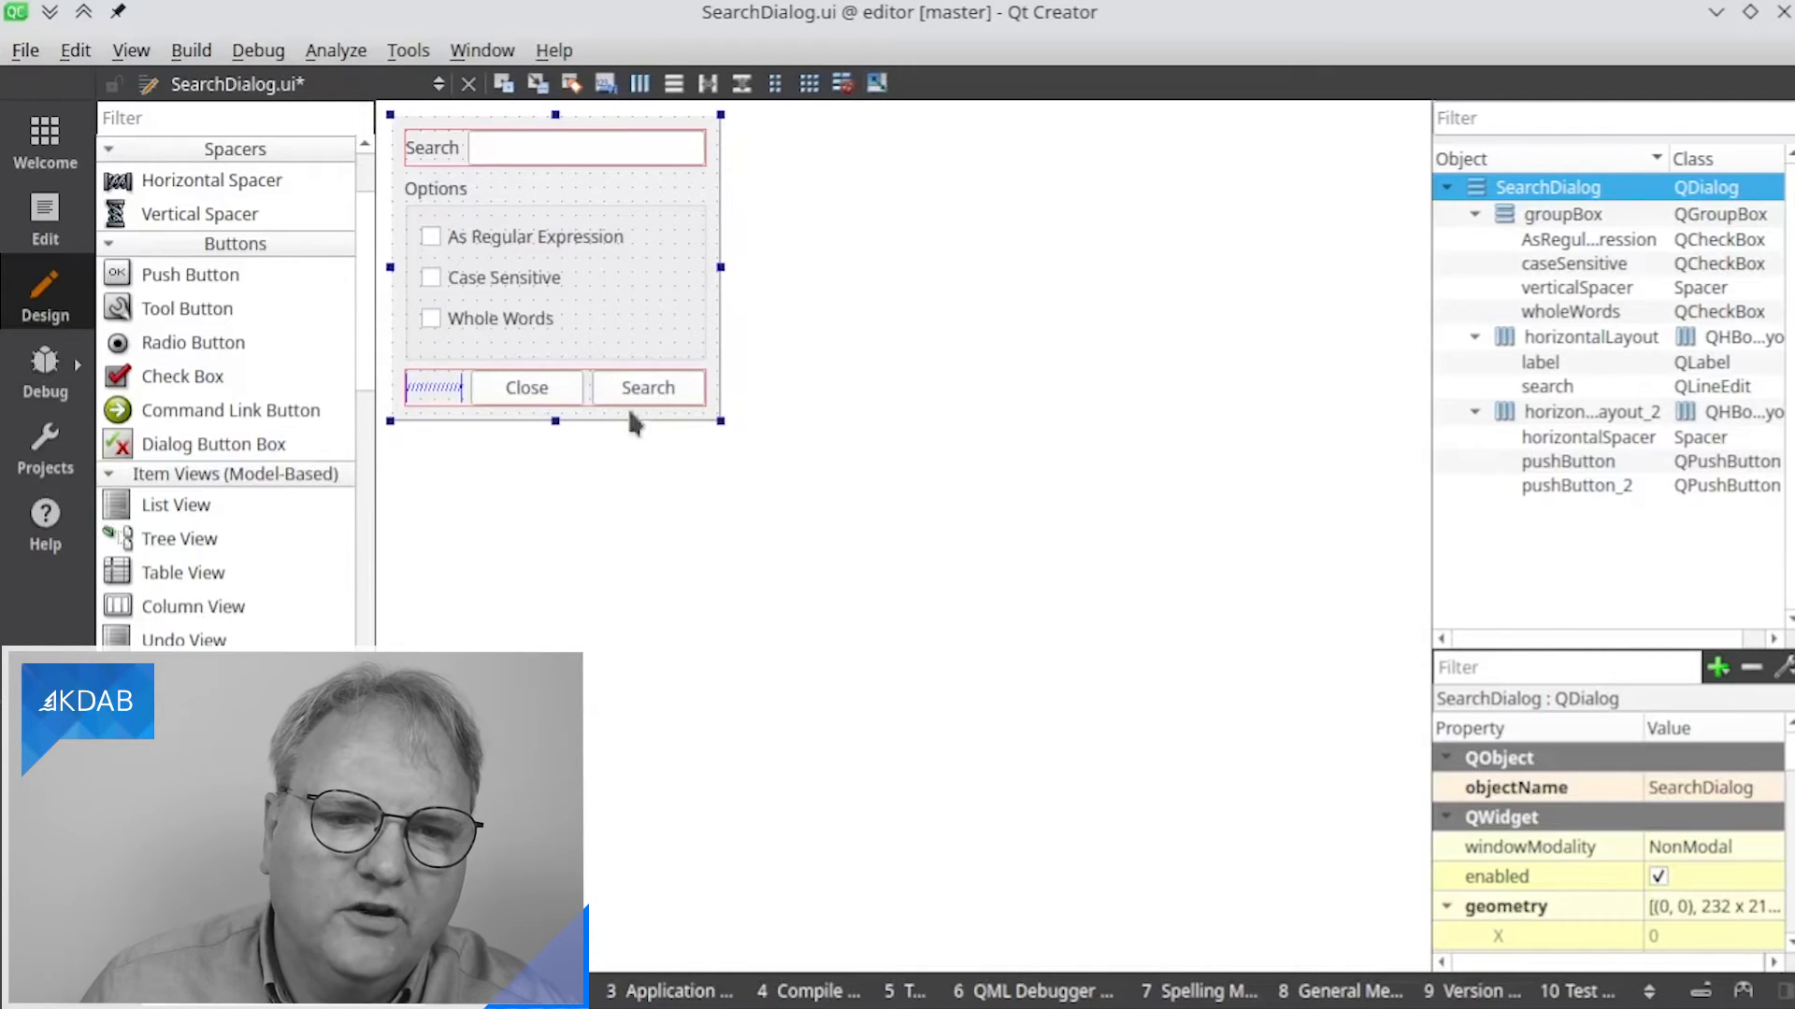
# Set the size hint width of the button row's horizontal spacer to 0, and fit the form to its contents with Adjust Size
pyautogui.moveTo(721, 267)
pyautogui.mouseDown()
pyautogui.moveTo(616, 259)
pyautogui.moveTo(698, 273)
pyautogui.mouseUp()
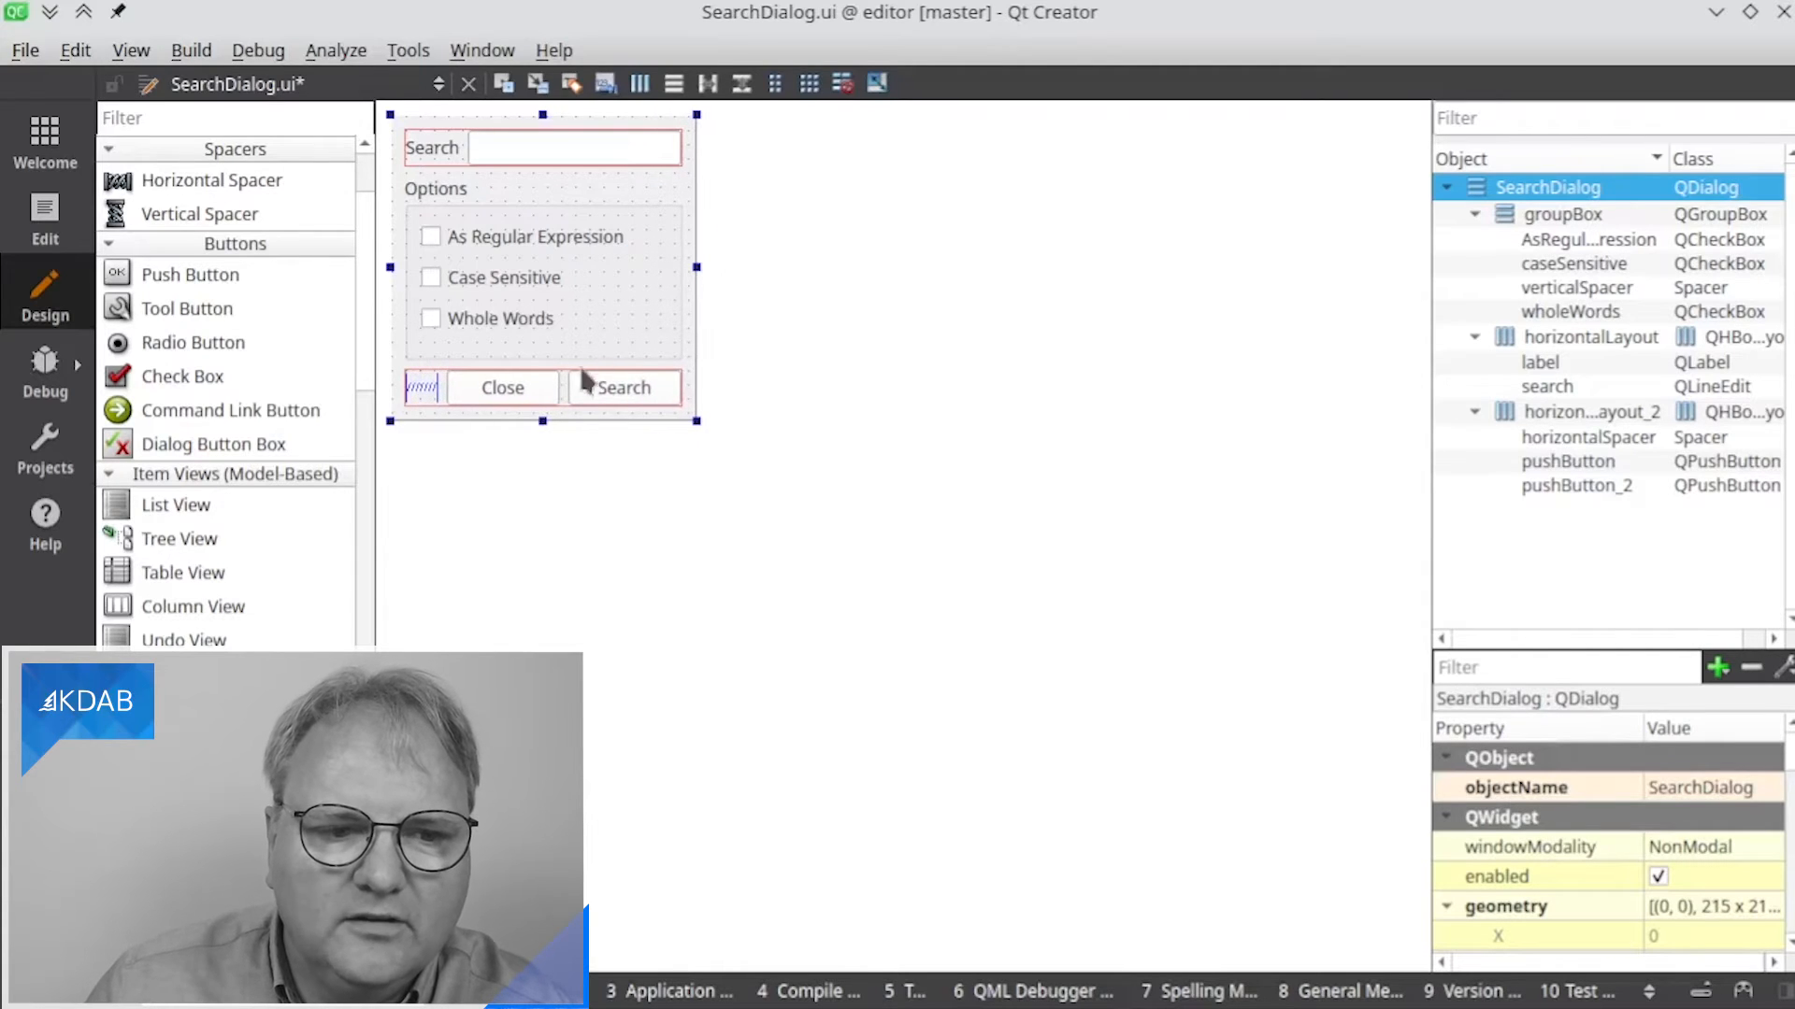
pyautogui.click(428, 389)
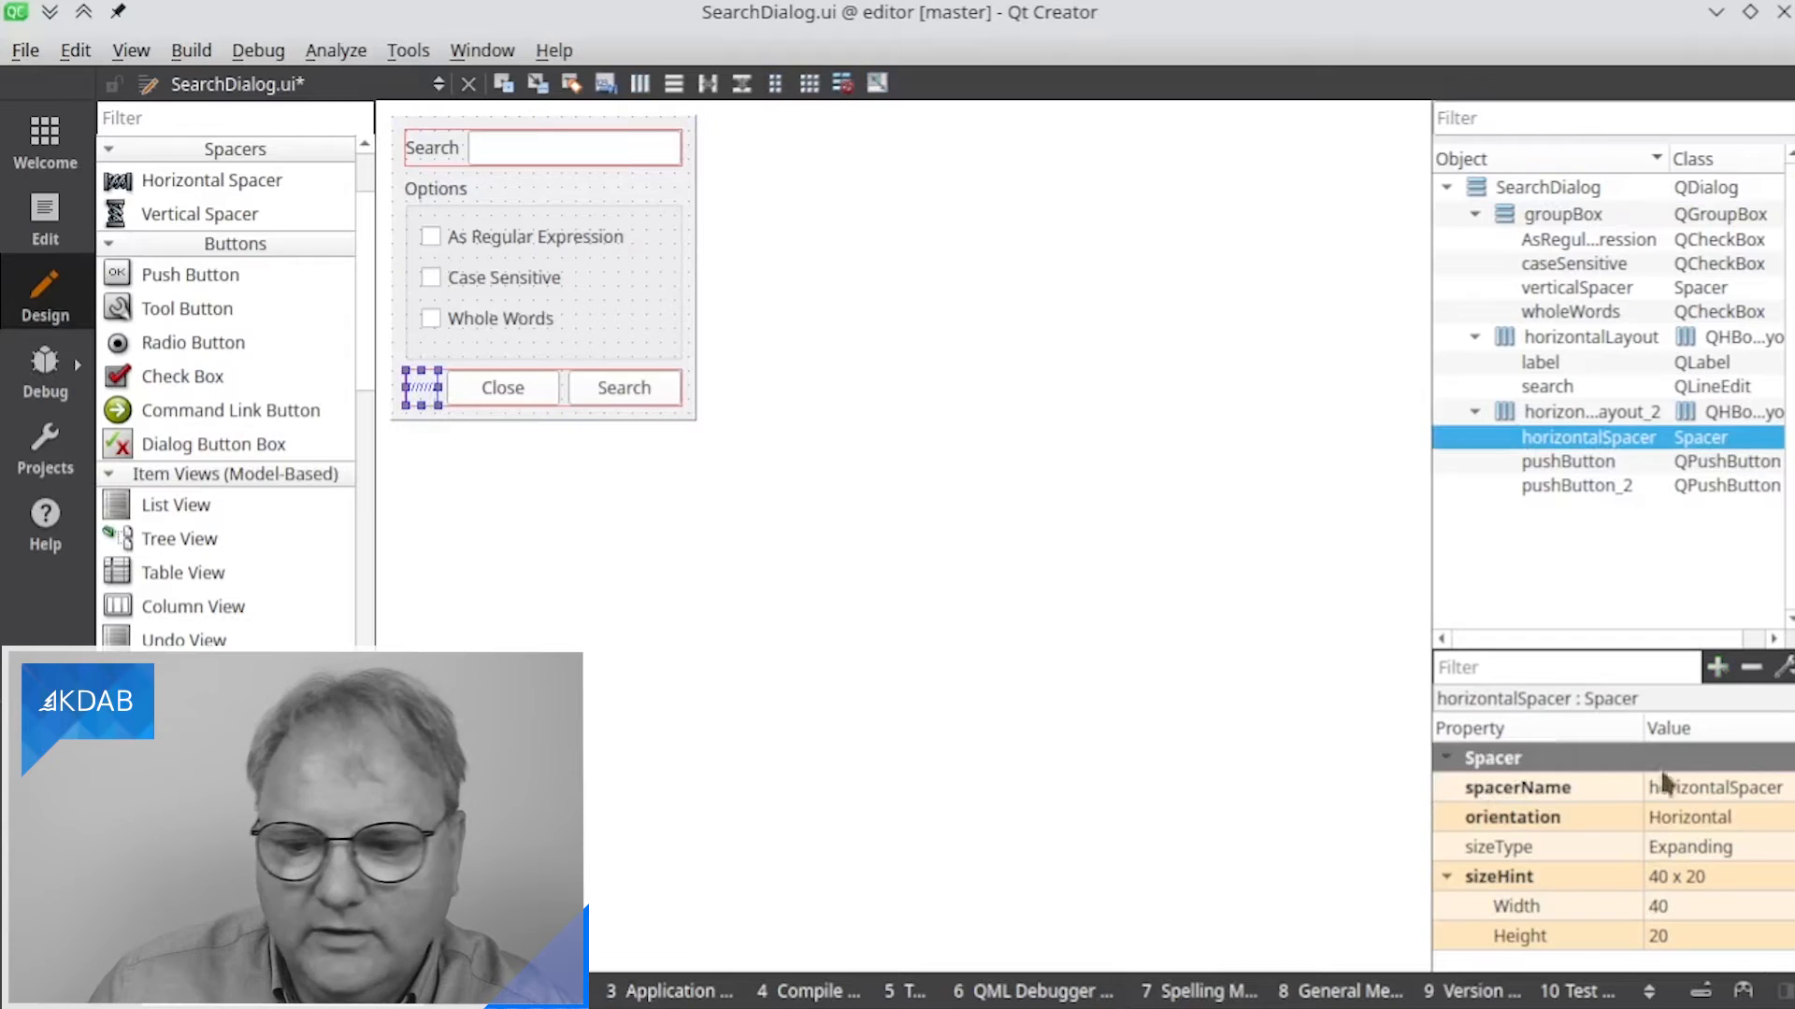
pyautogui.click(1684, 911)
pyautogui.write('0')
pyautogui.press('Return')
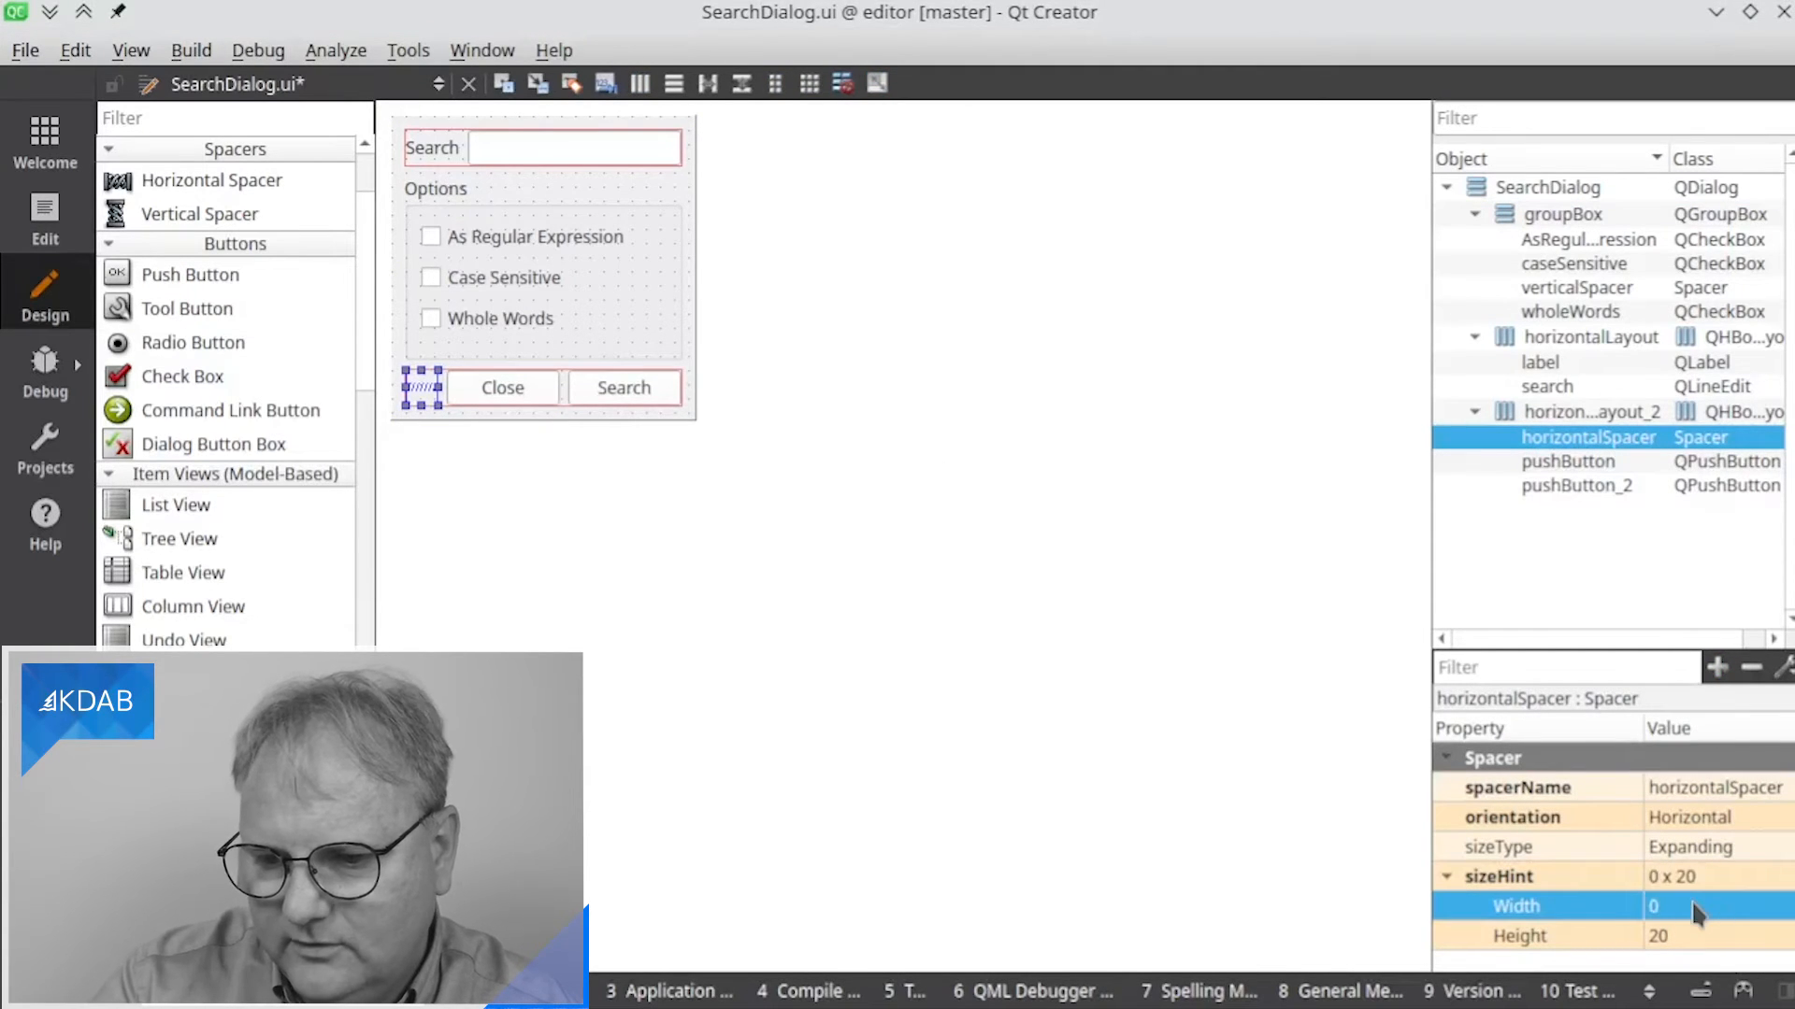
pyautogui.click(687, 293)
pyautogui.hotkey('ctrl', 'j')
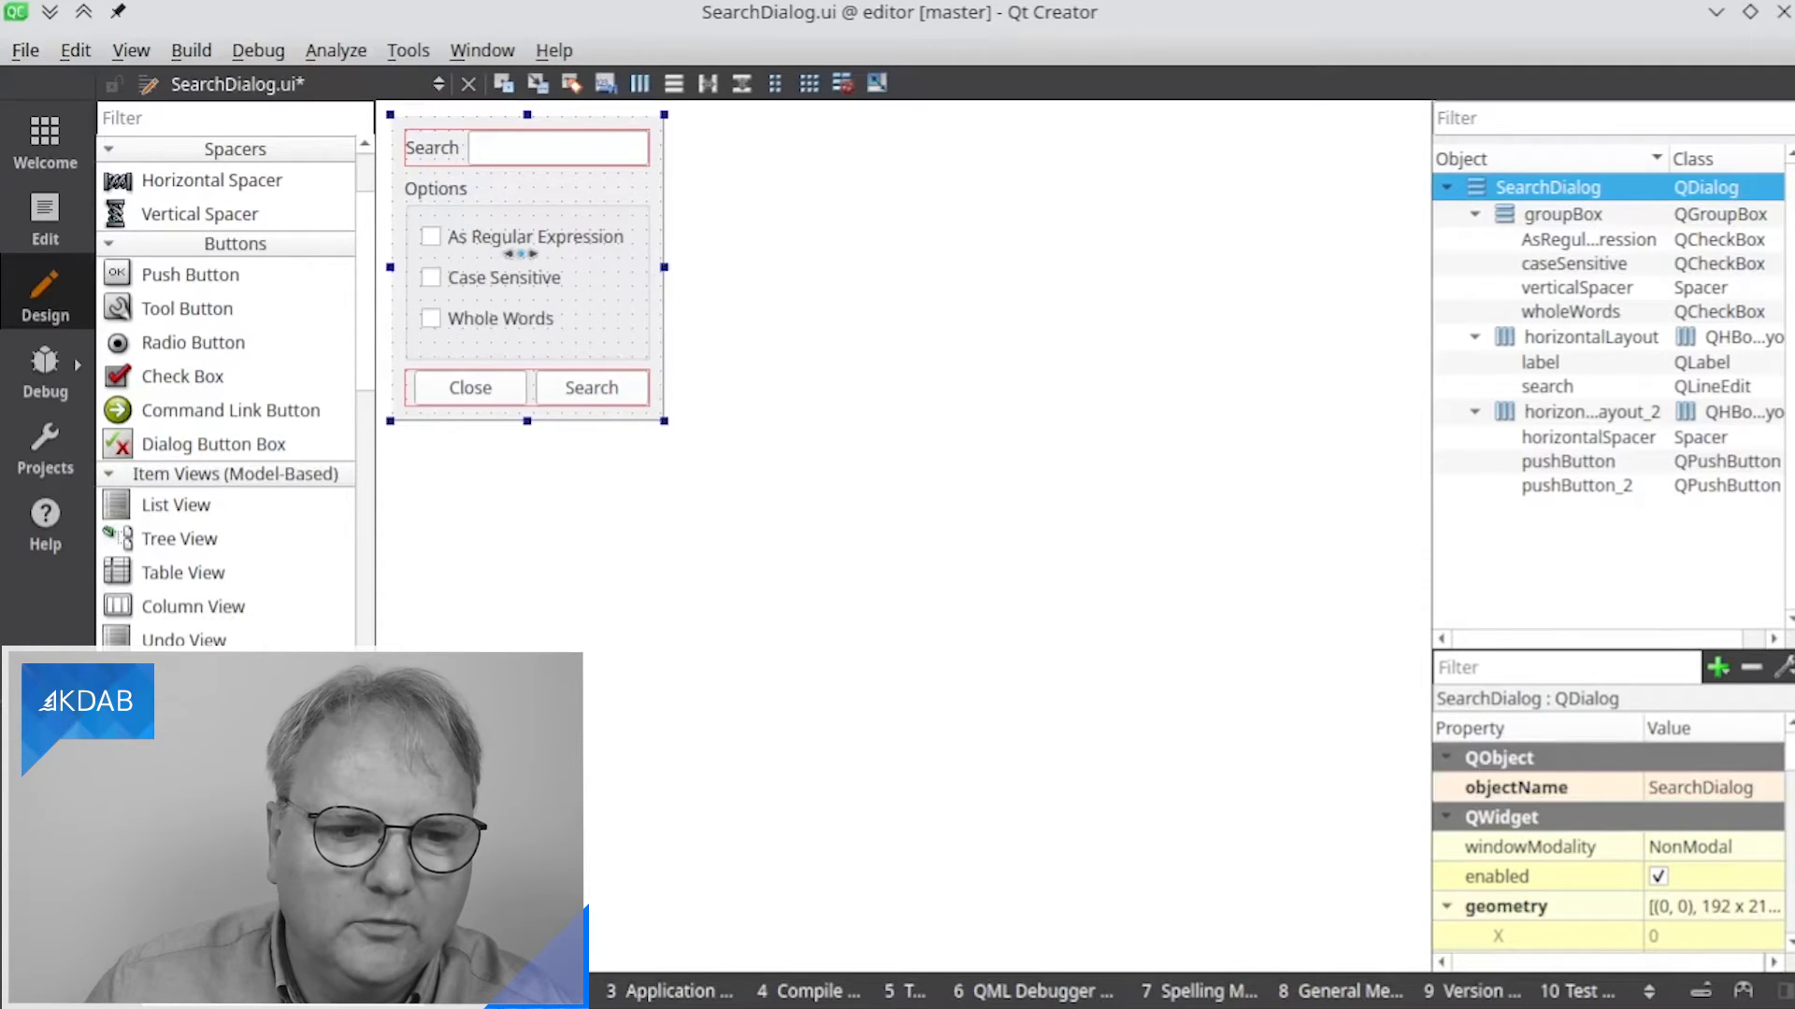
# Widen the form slightly, set the button row spacer's size hint width to 400, and fit the form to its contents with Adjust Size
pyautogui.moveTo(663, 266); pyautogui.dragTo(701, 263)
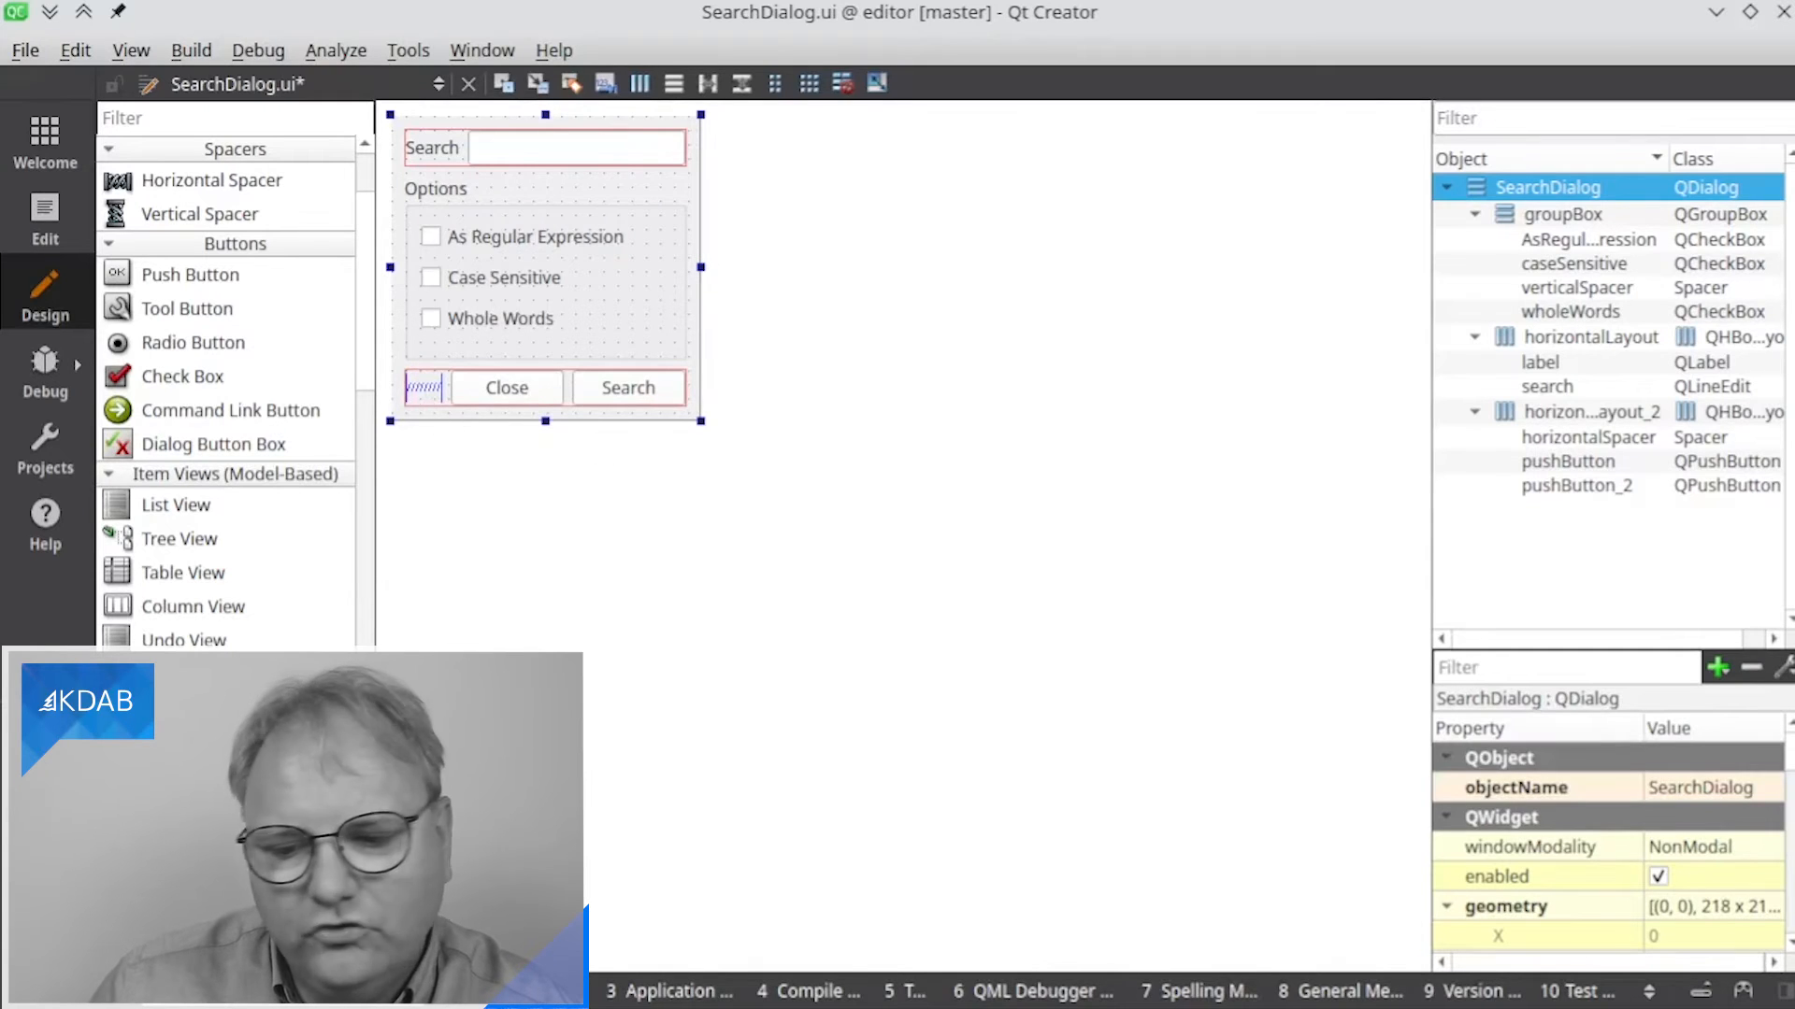
pyautogui.click(425, 387)
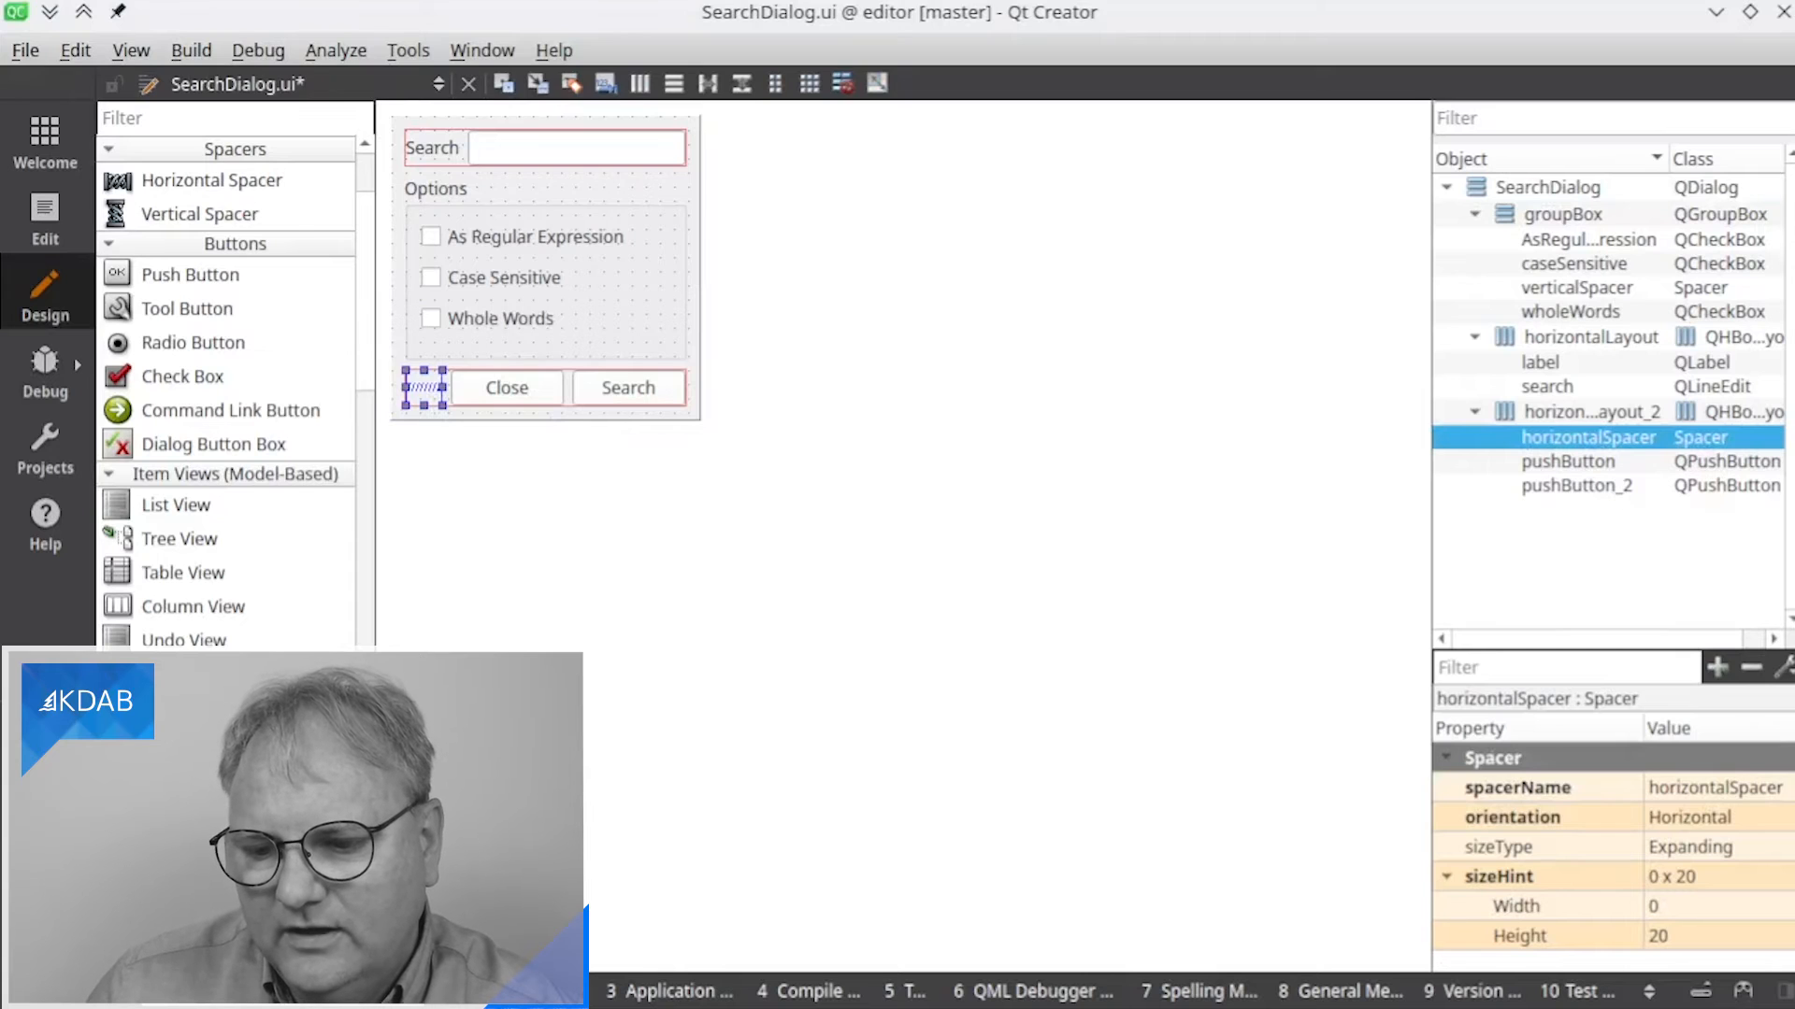
pyautogui.click(1704, 907)
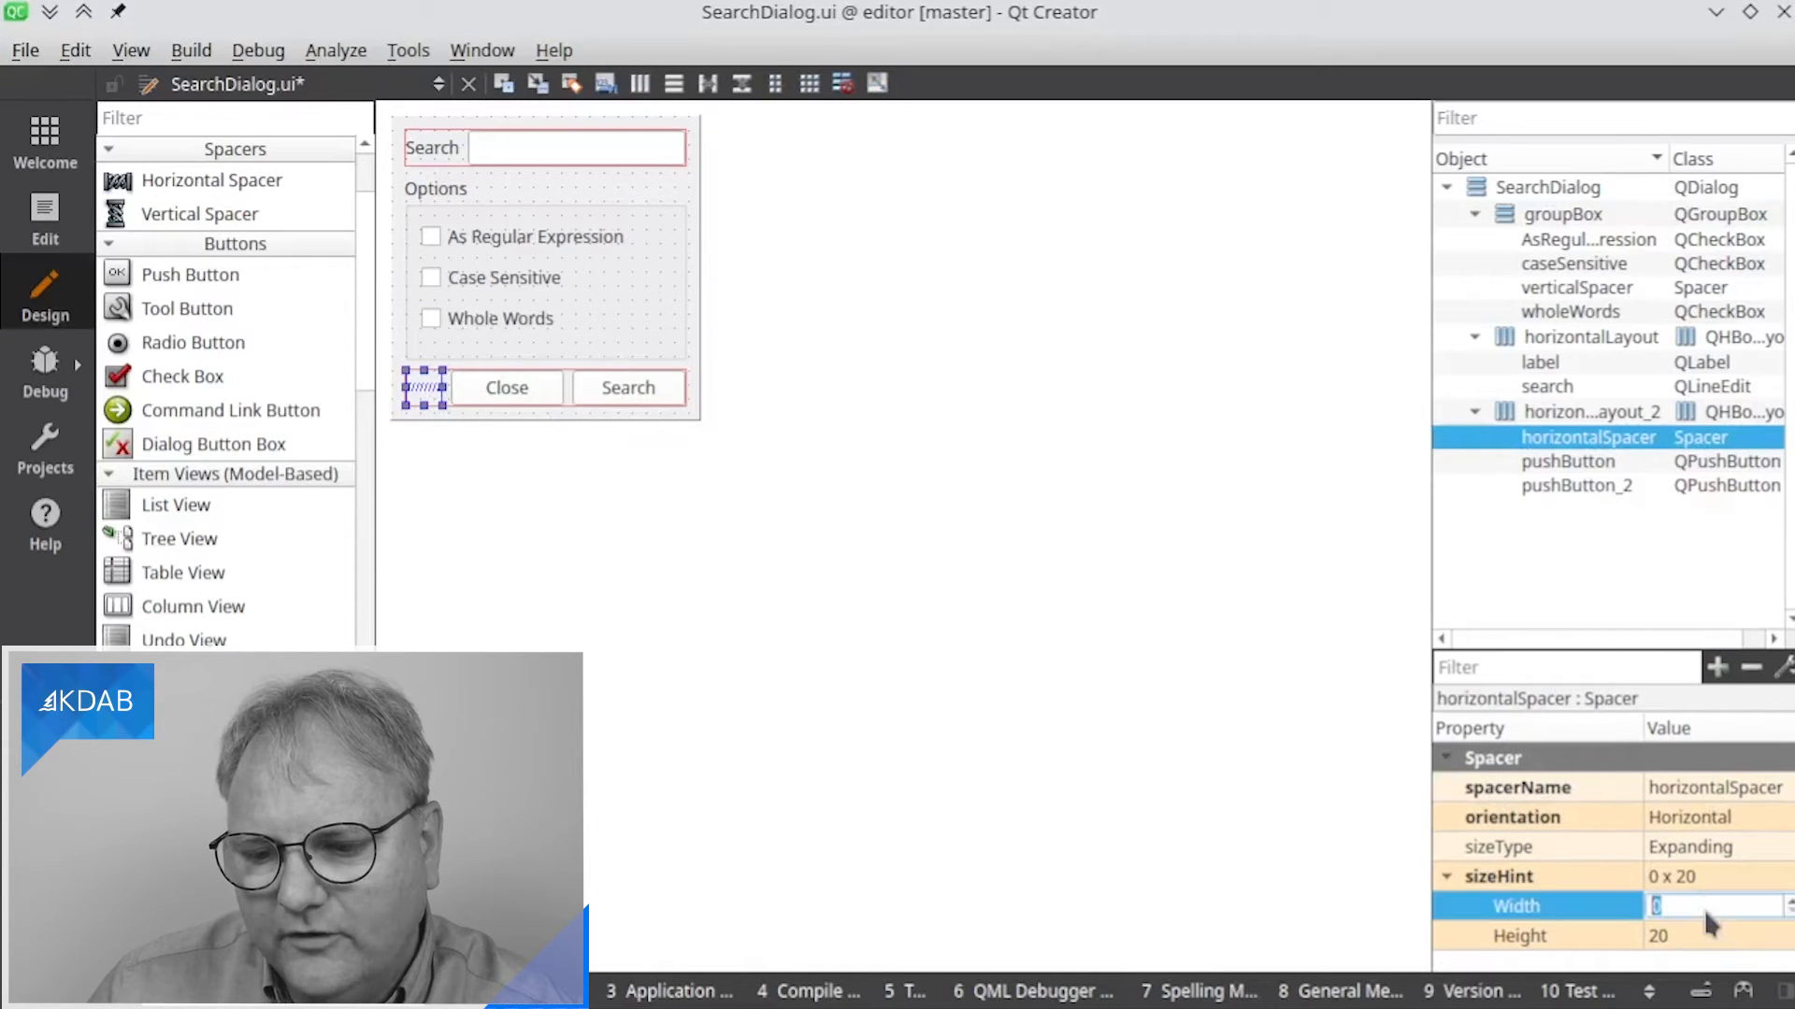
pyautogui.write('4')
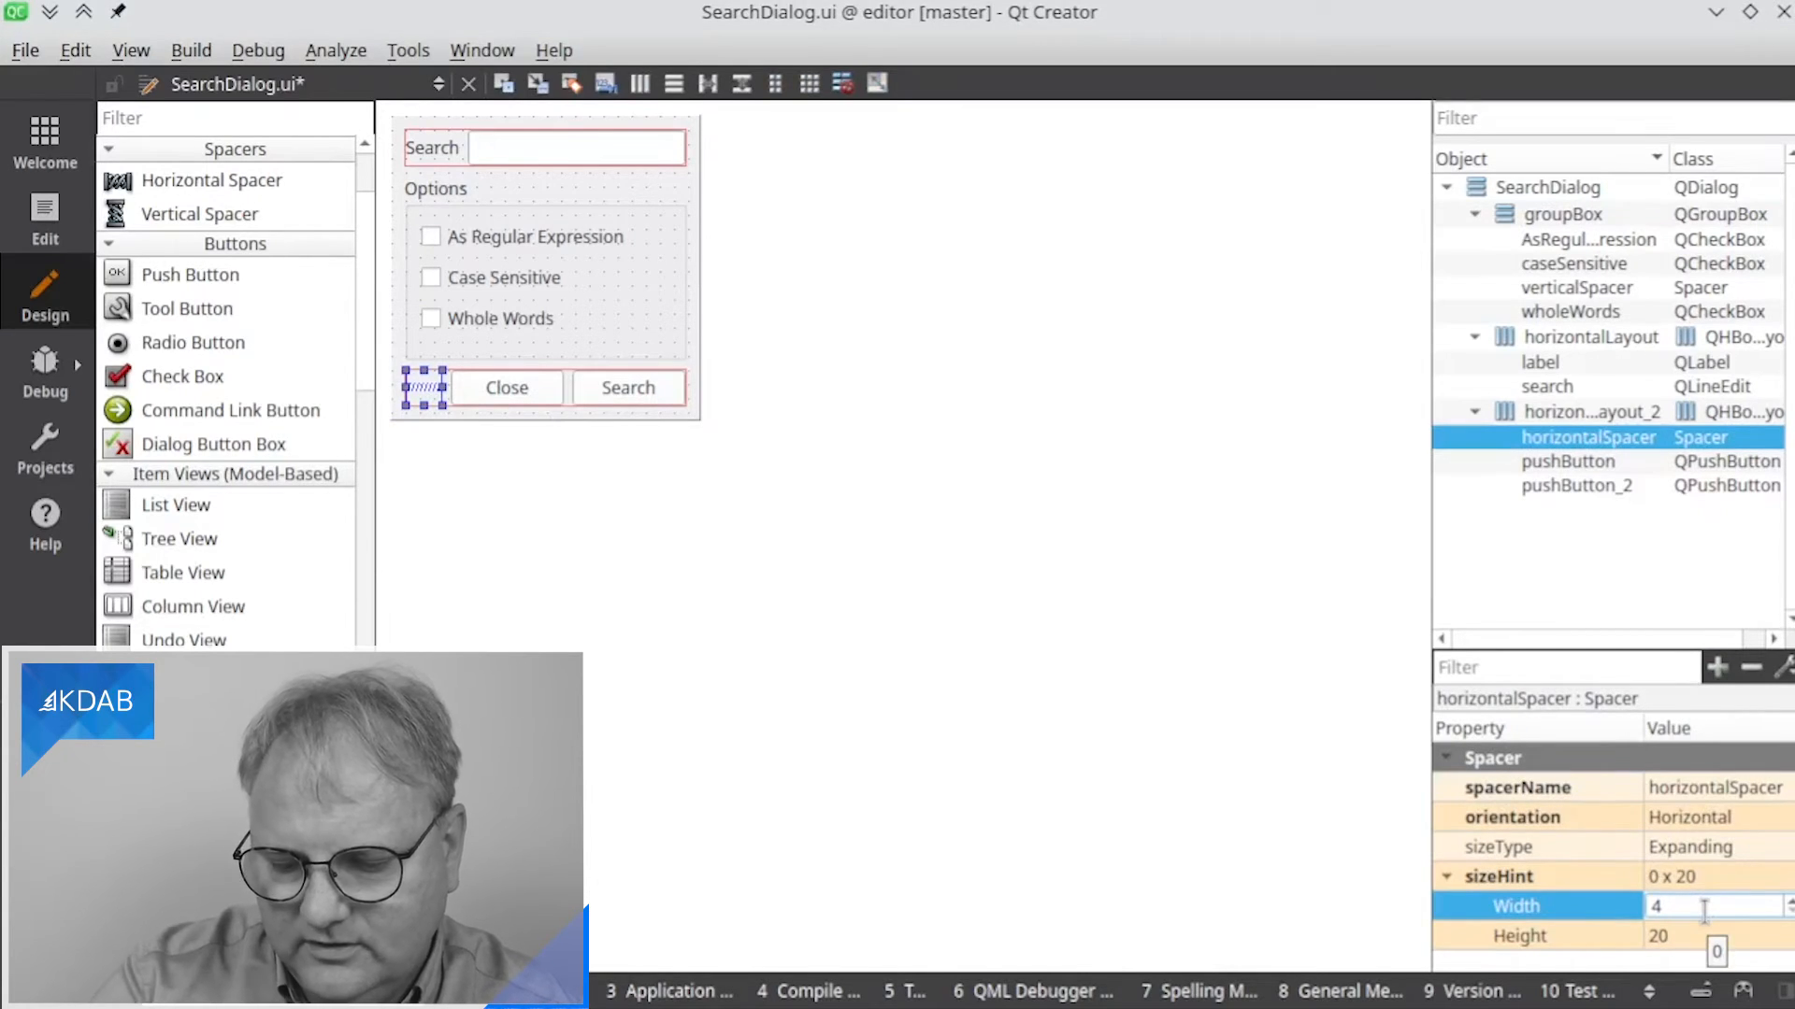
pyautogui.write('00')
pyautogui.press('Return')
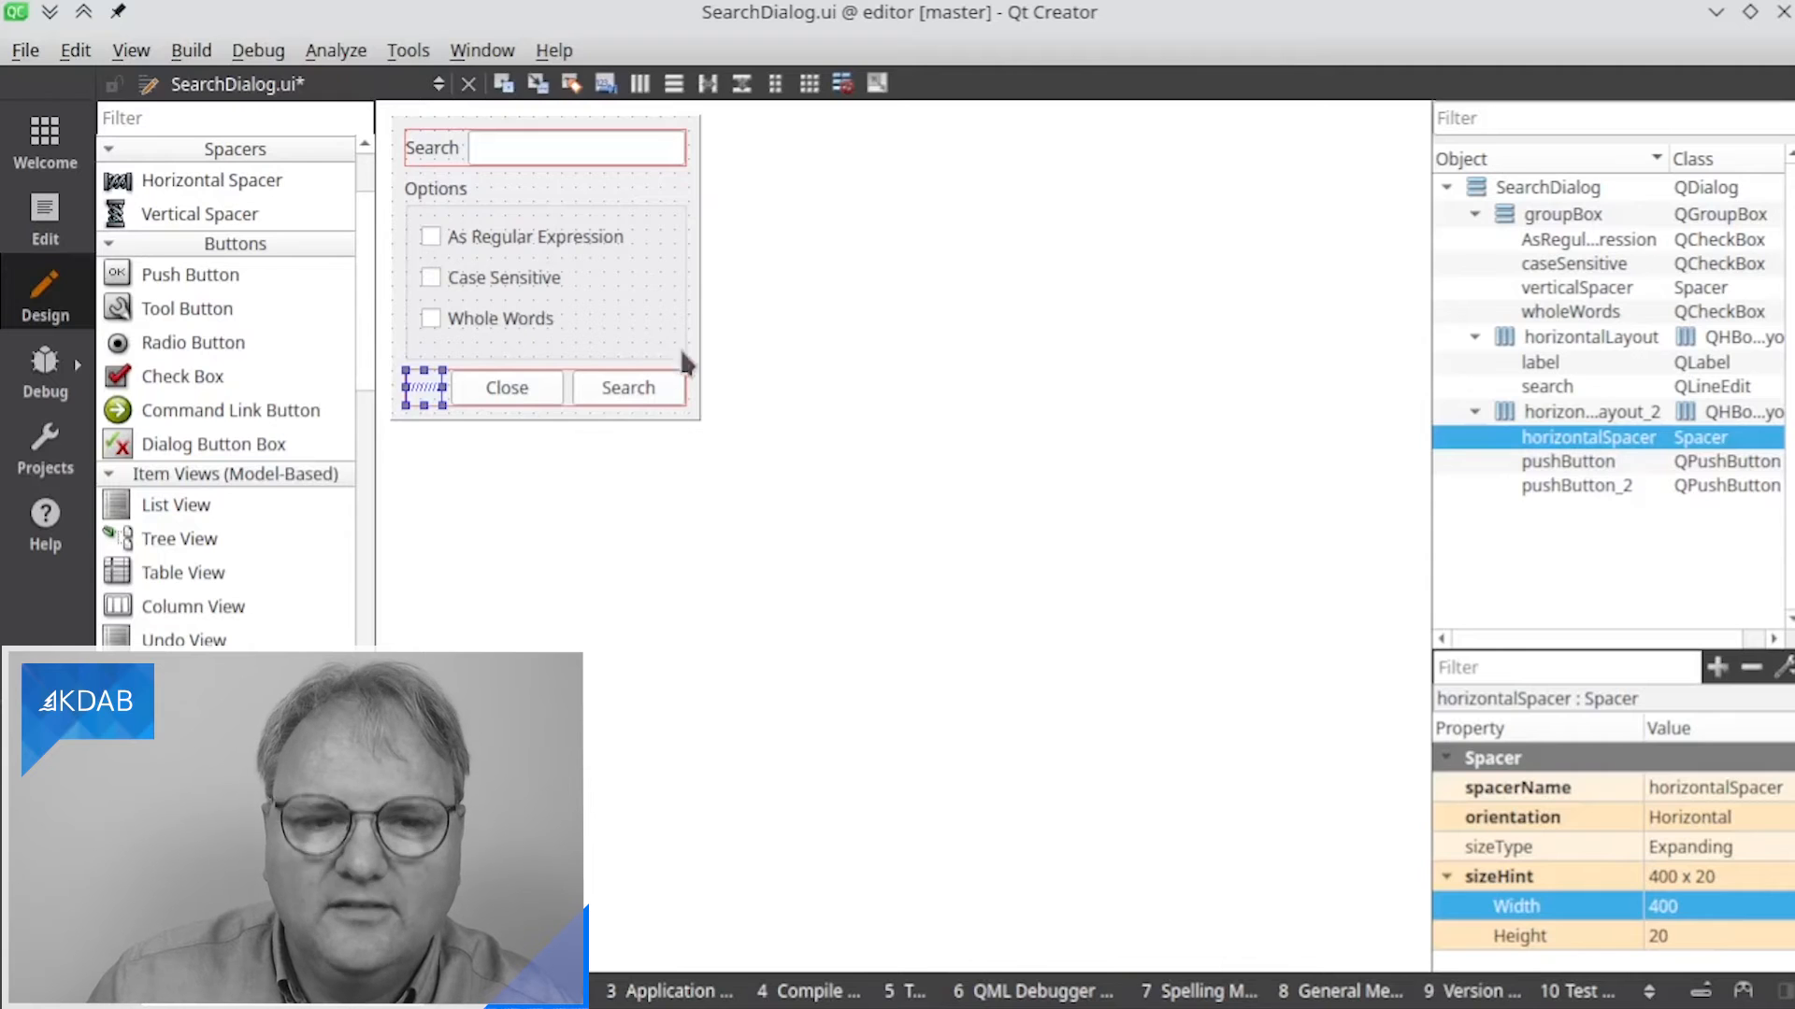
pyautogui.click(688, 297)
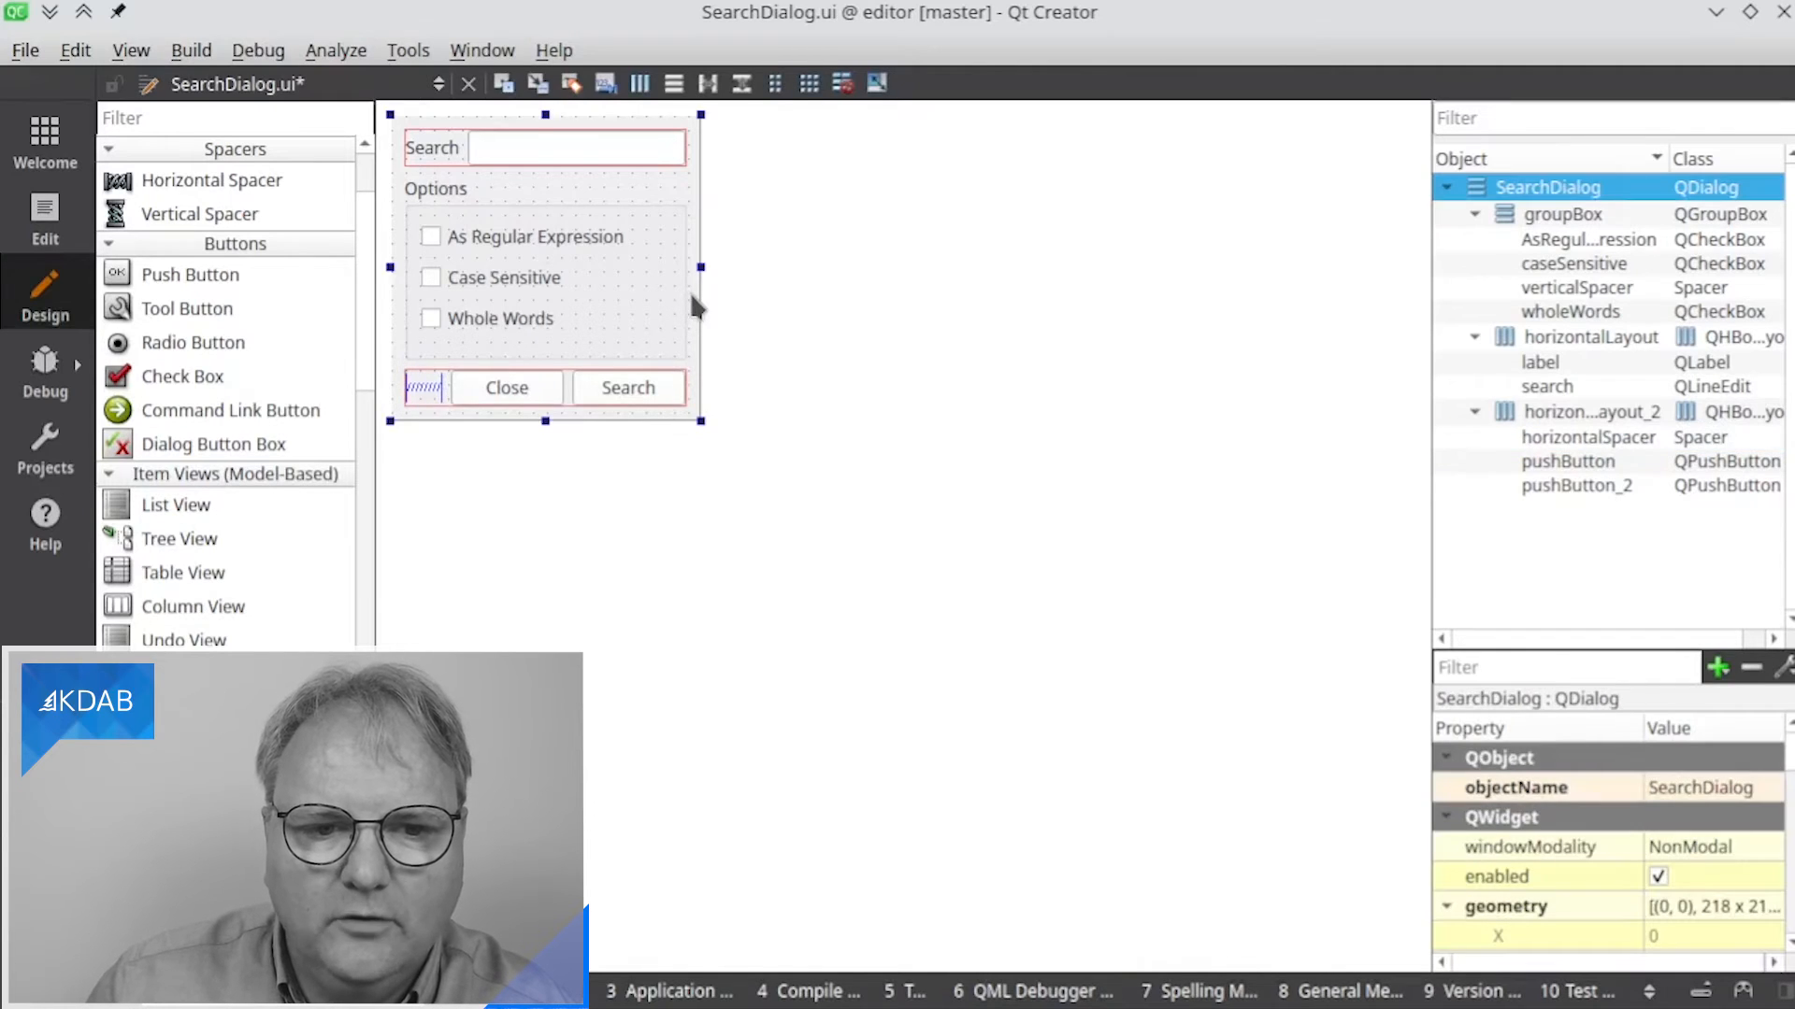
pyautogui.hotkey('ctrl', 'j')
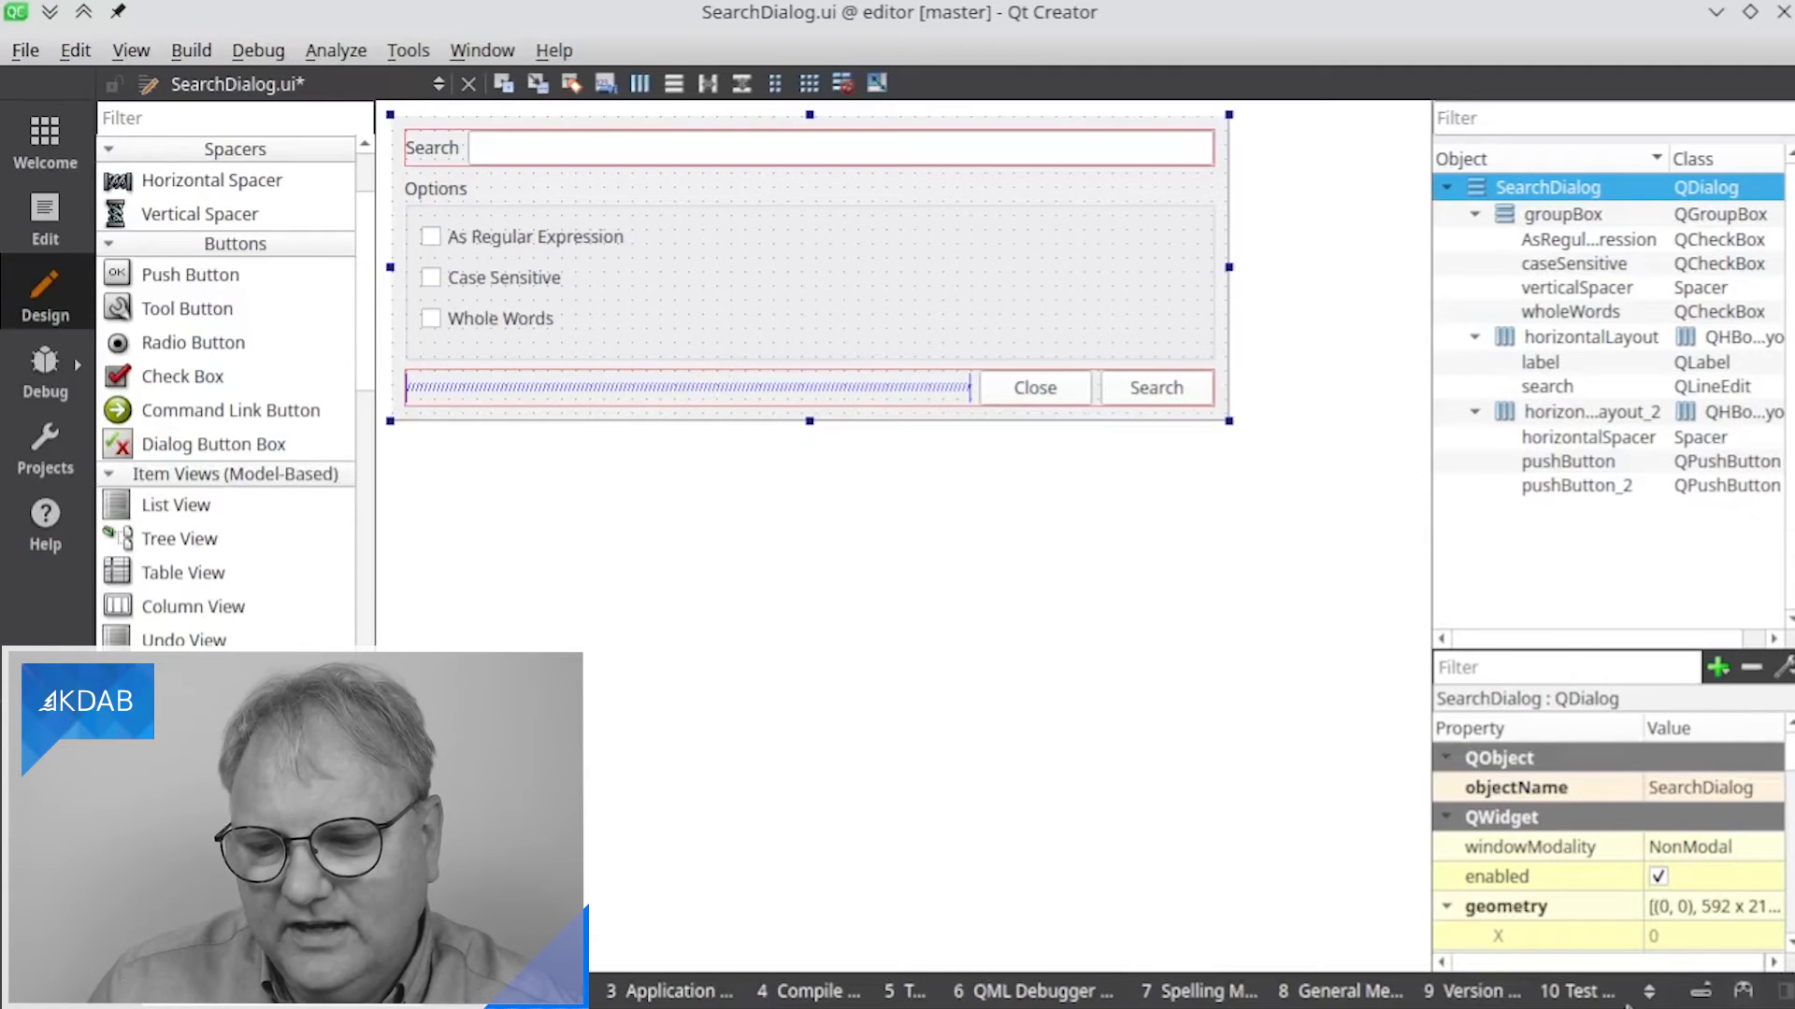
# Set the button row spacer's size hint width back to 0, and refit the form to its contents with Adjust Size
pyautogui.click(886, 382)
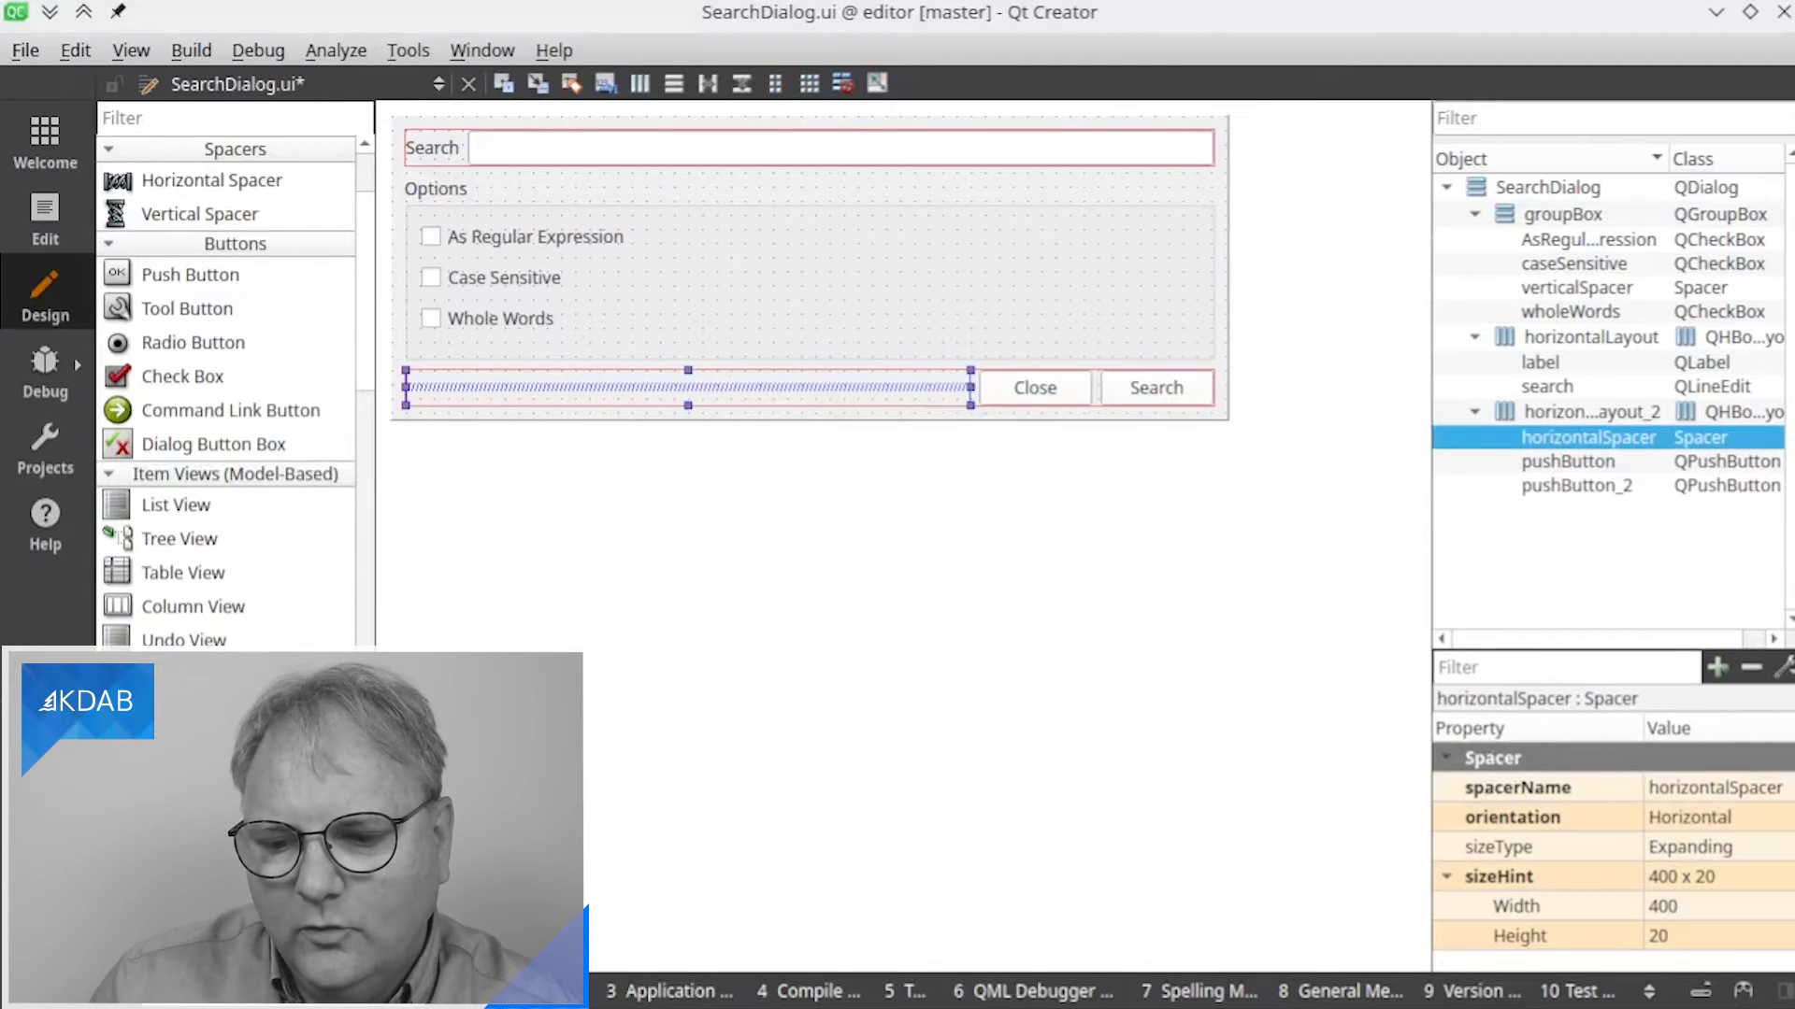
pyautogui.click(1687, 906)
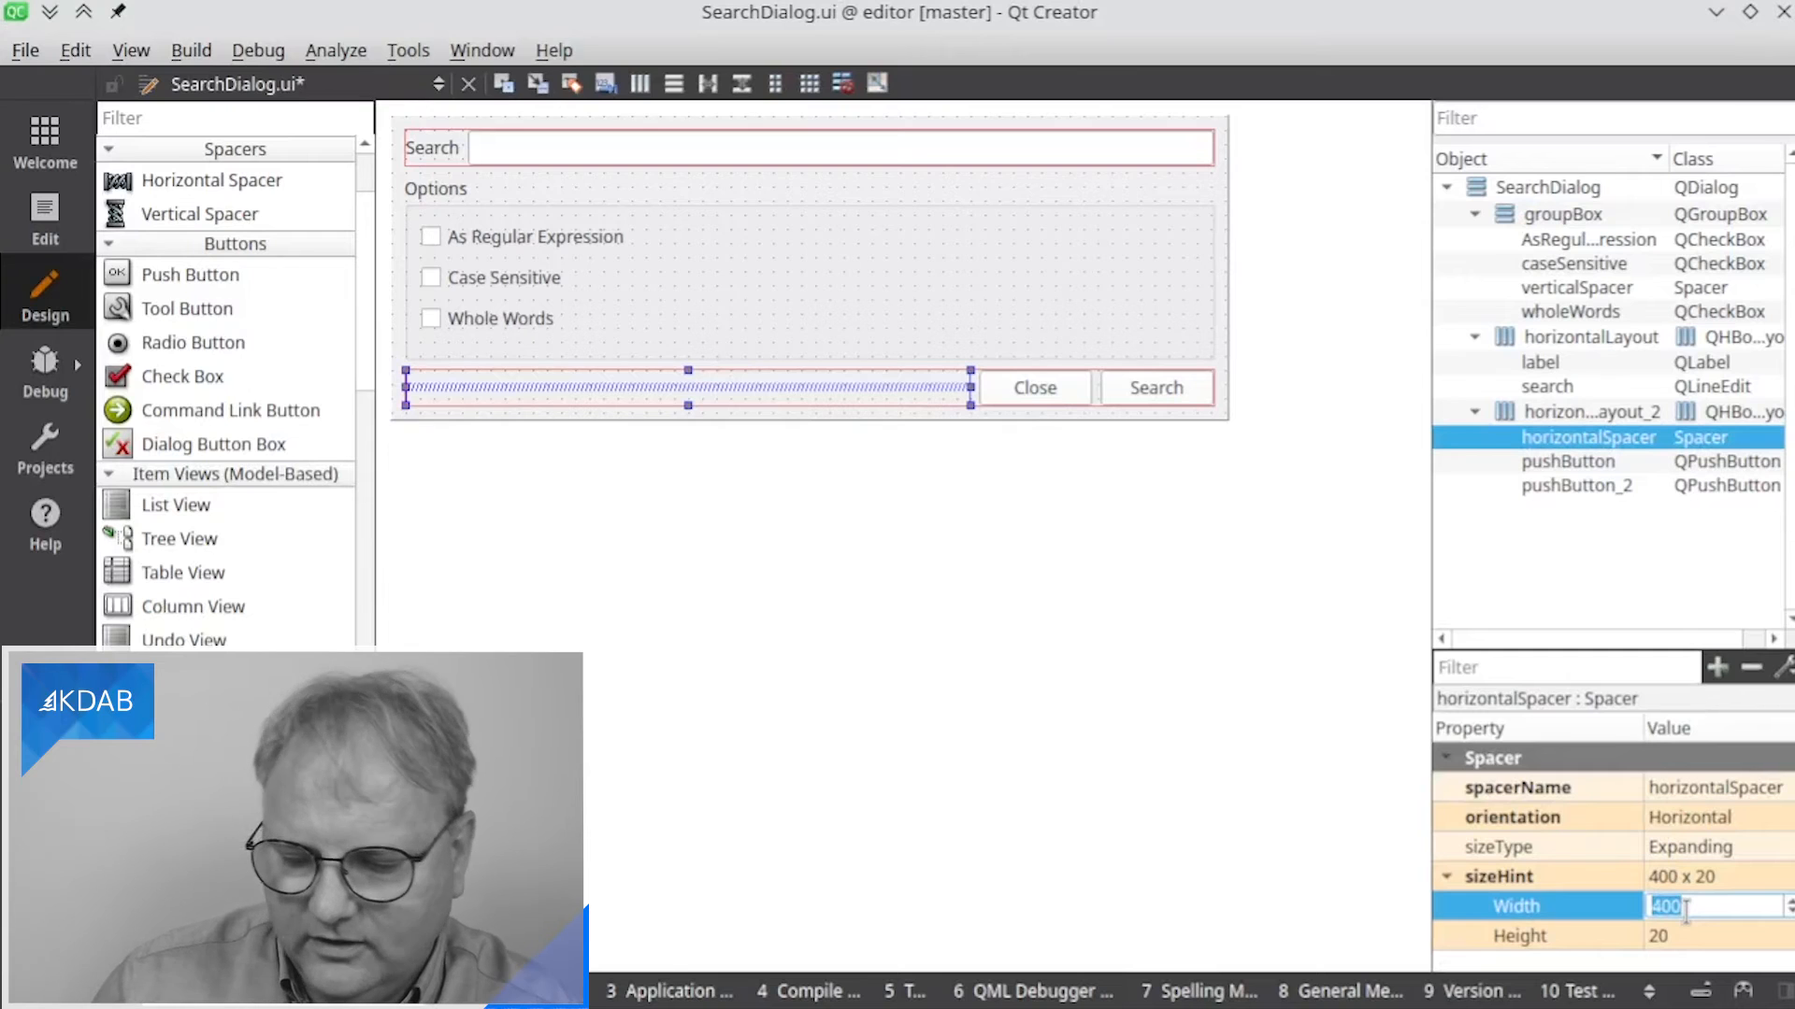
pyautogui.write('0')
pyautogui.press('Return')
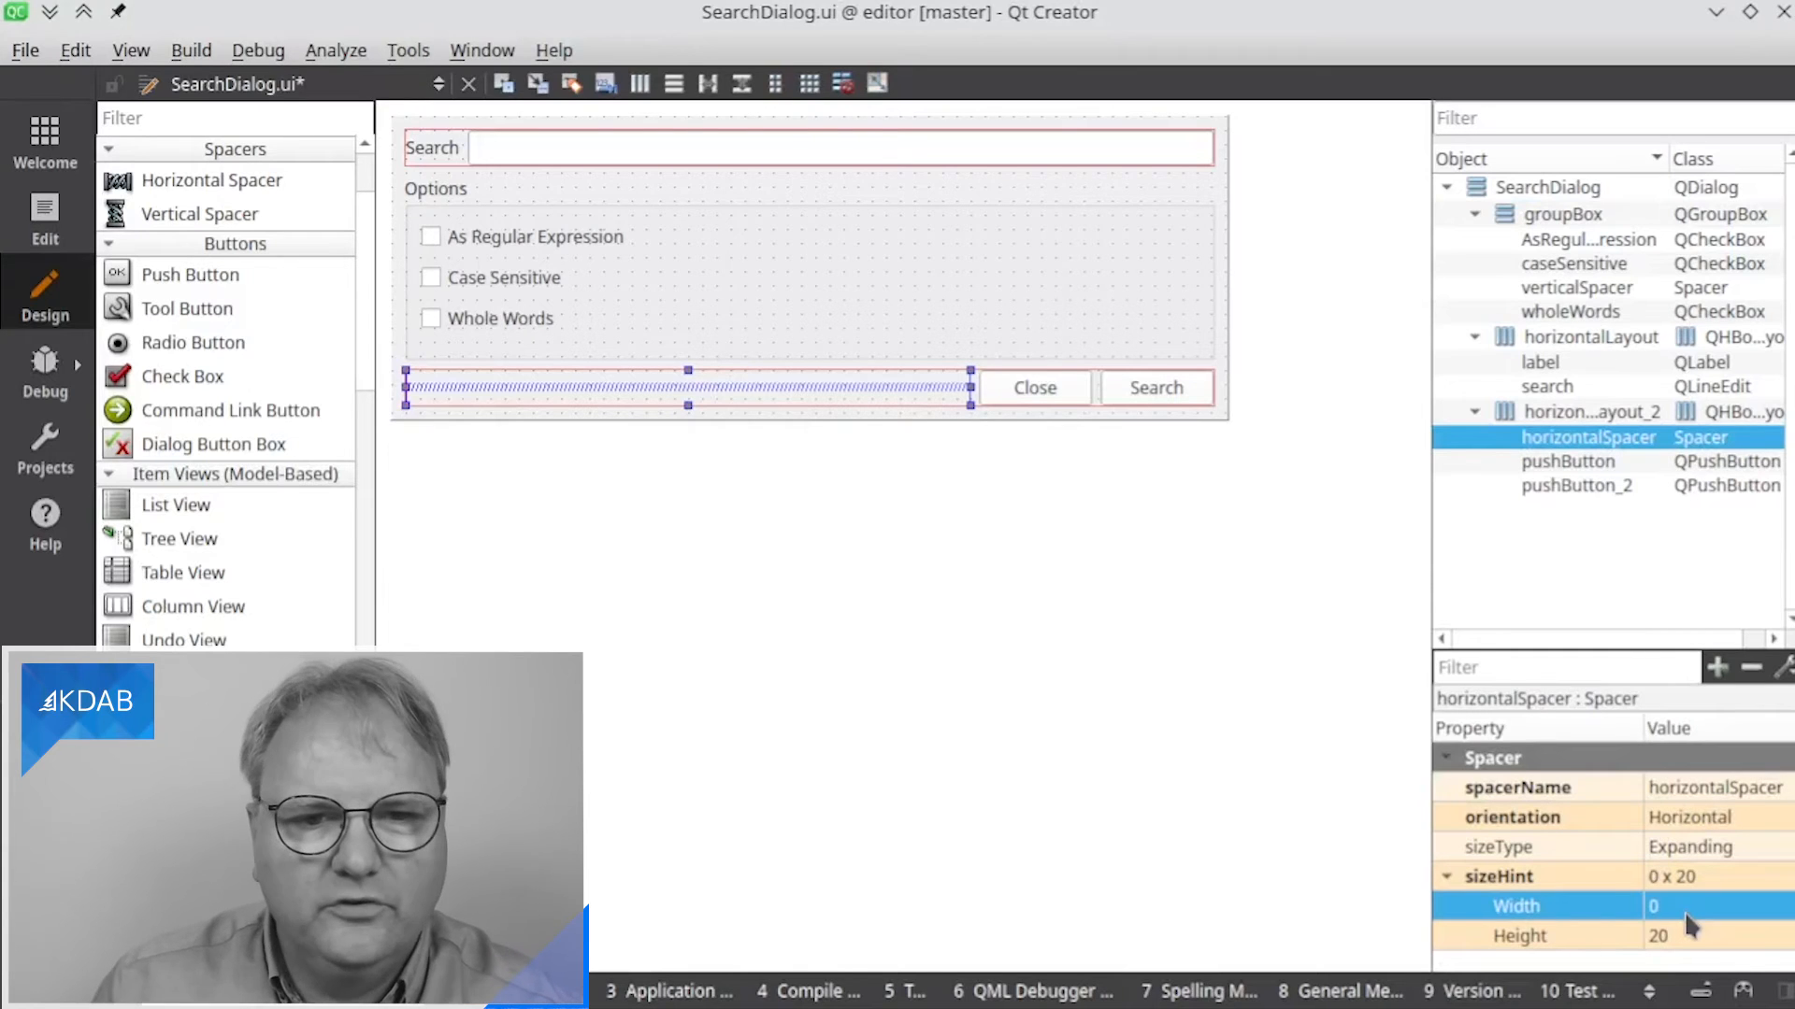
pyautogui.click(1221, 200)
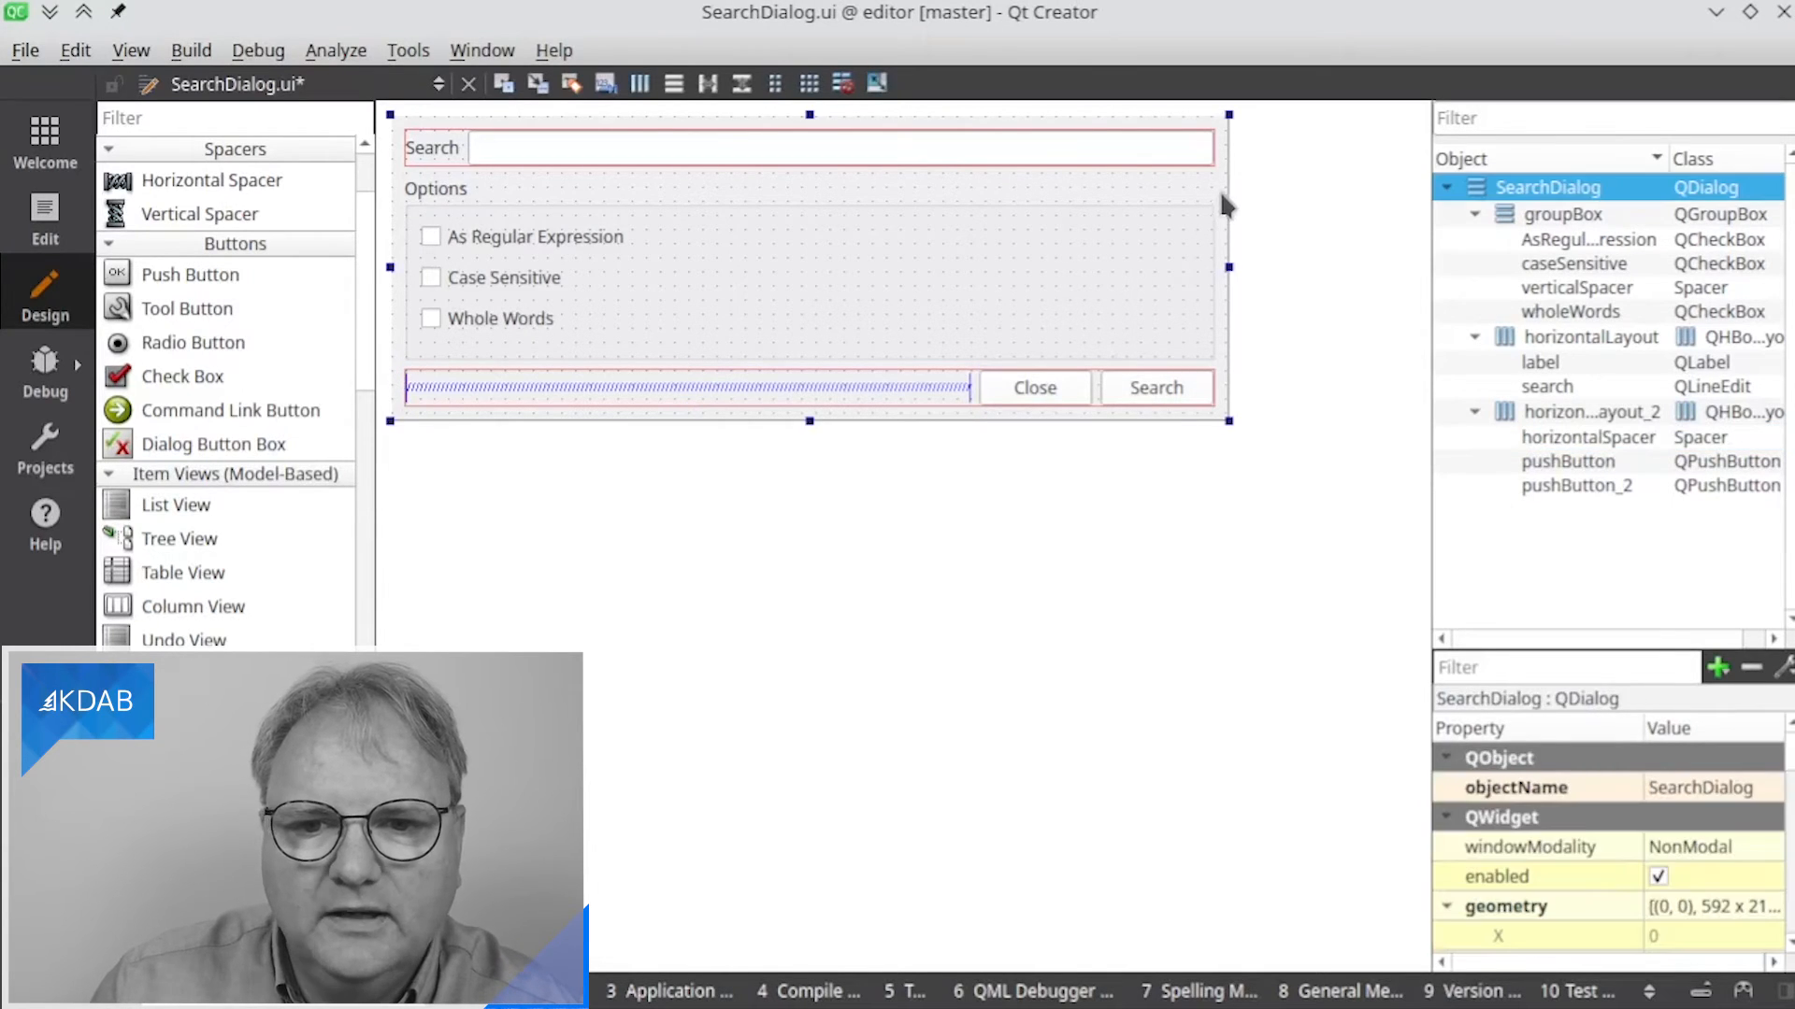
pyautogui.hotkey('ctrl', 'j')
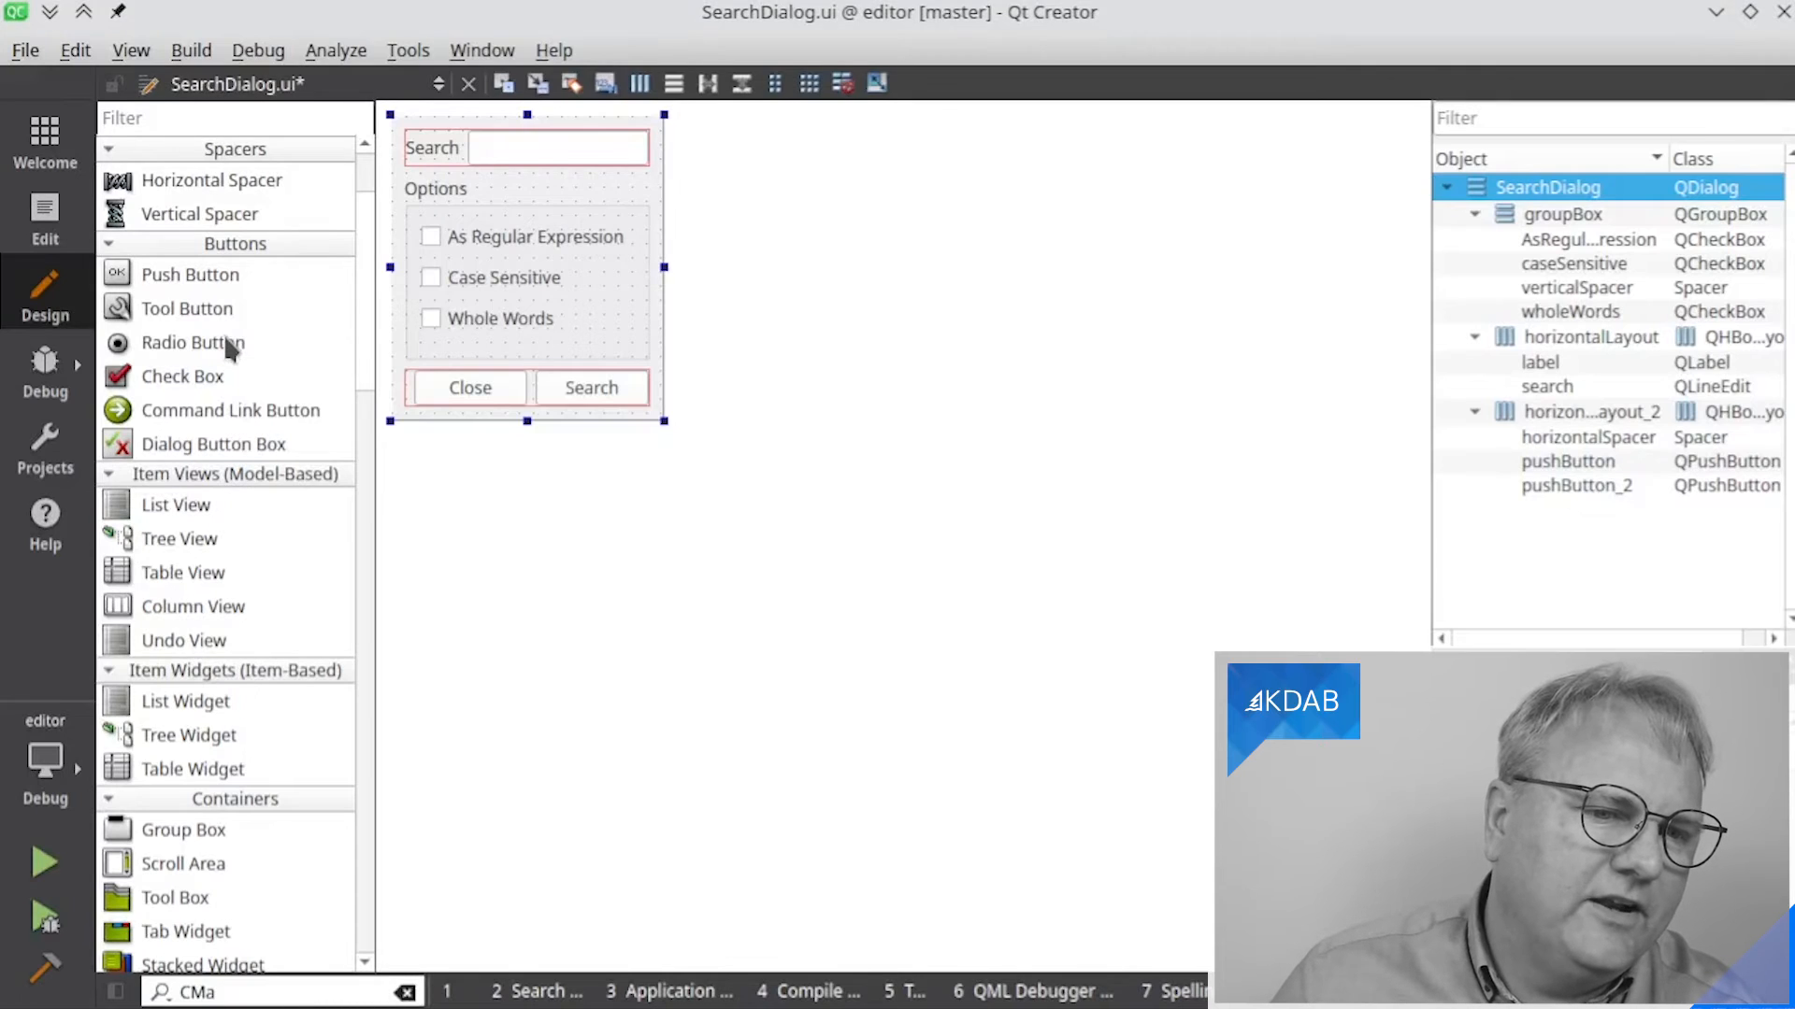
# Add two radio buttons below the As Regular Expression check box in the Options group, and fit the form to its contents with Adjust Size
pyautogui.moveTo(224, 334); pyautogui.dragTo(441, 249)
pyautogui.moveTo(166, 346); pyautogui.dragTo(490, 290)
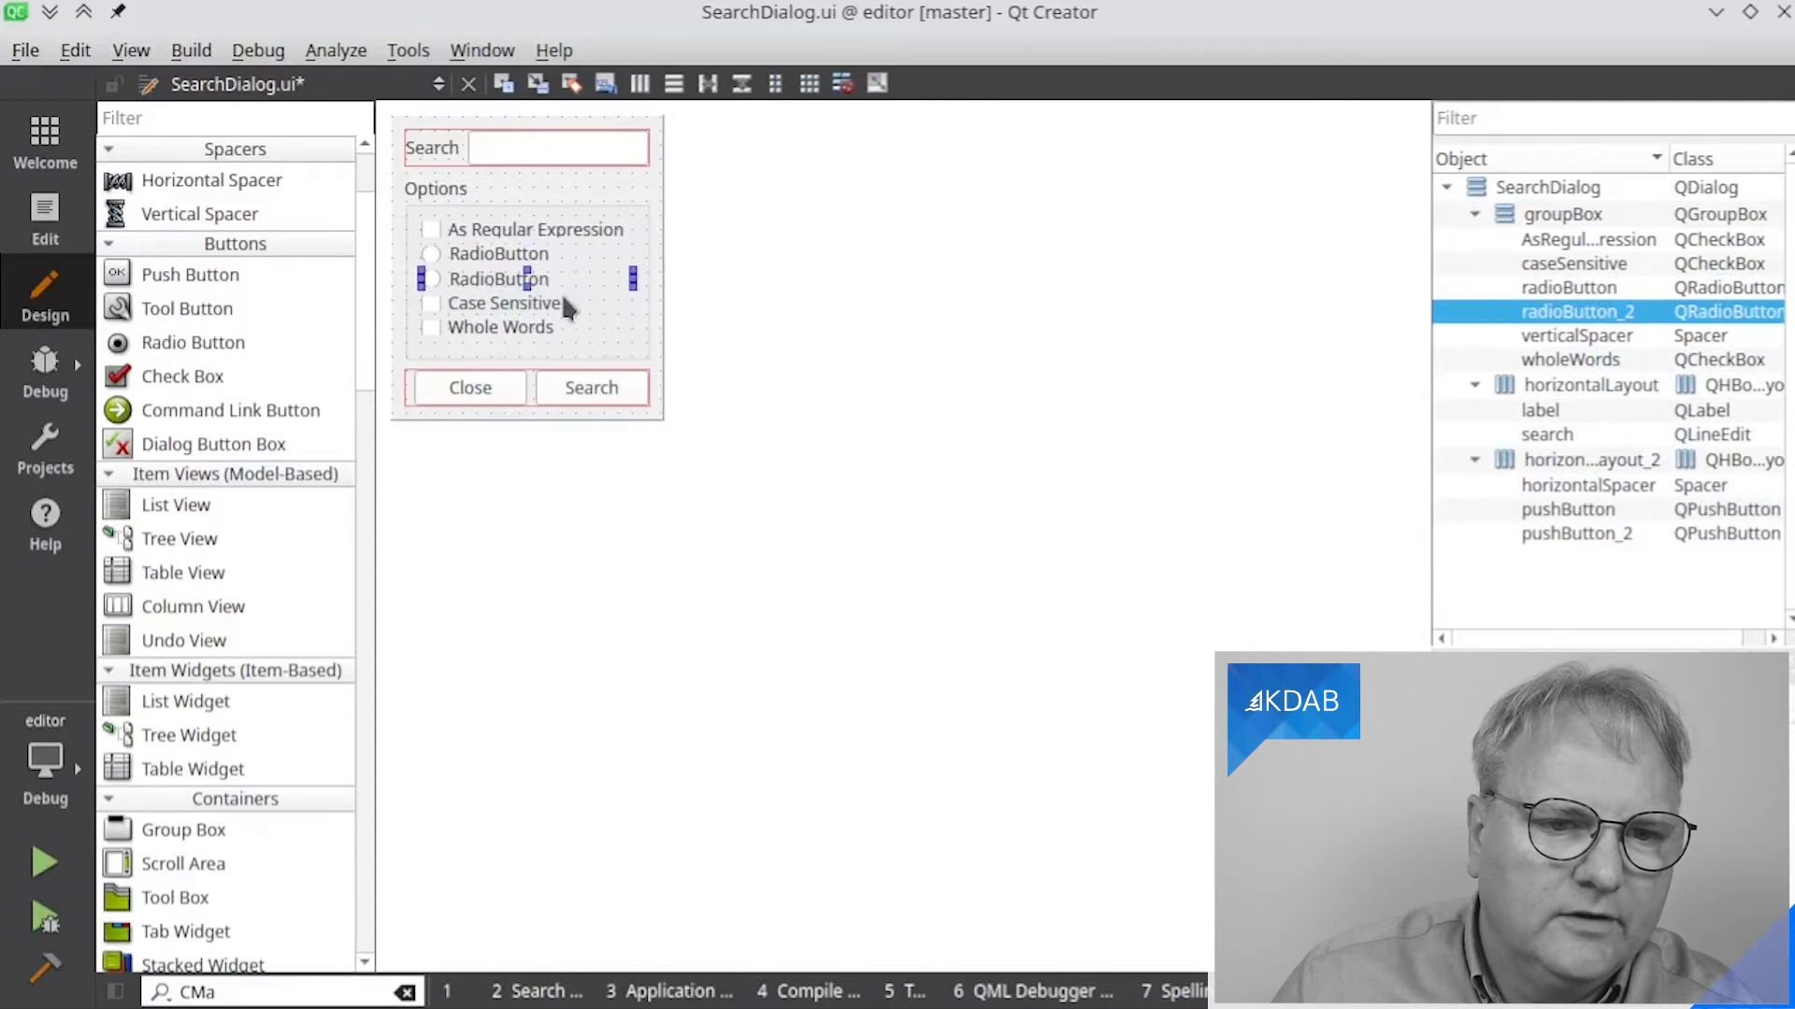
pyautogui.click(659, 404)
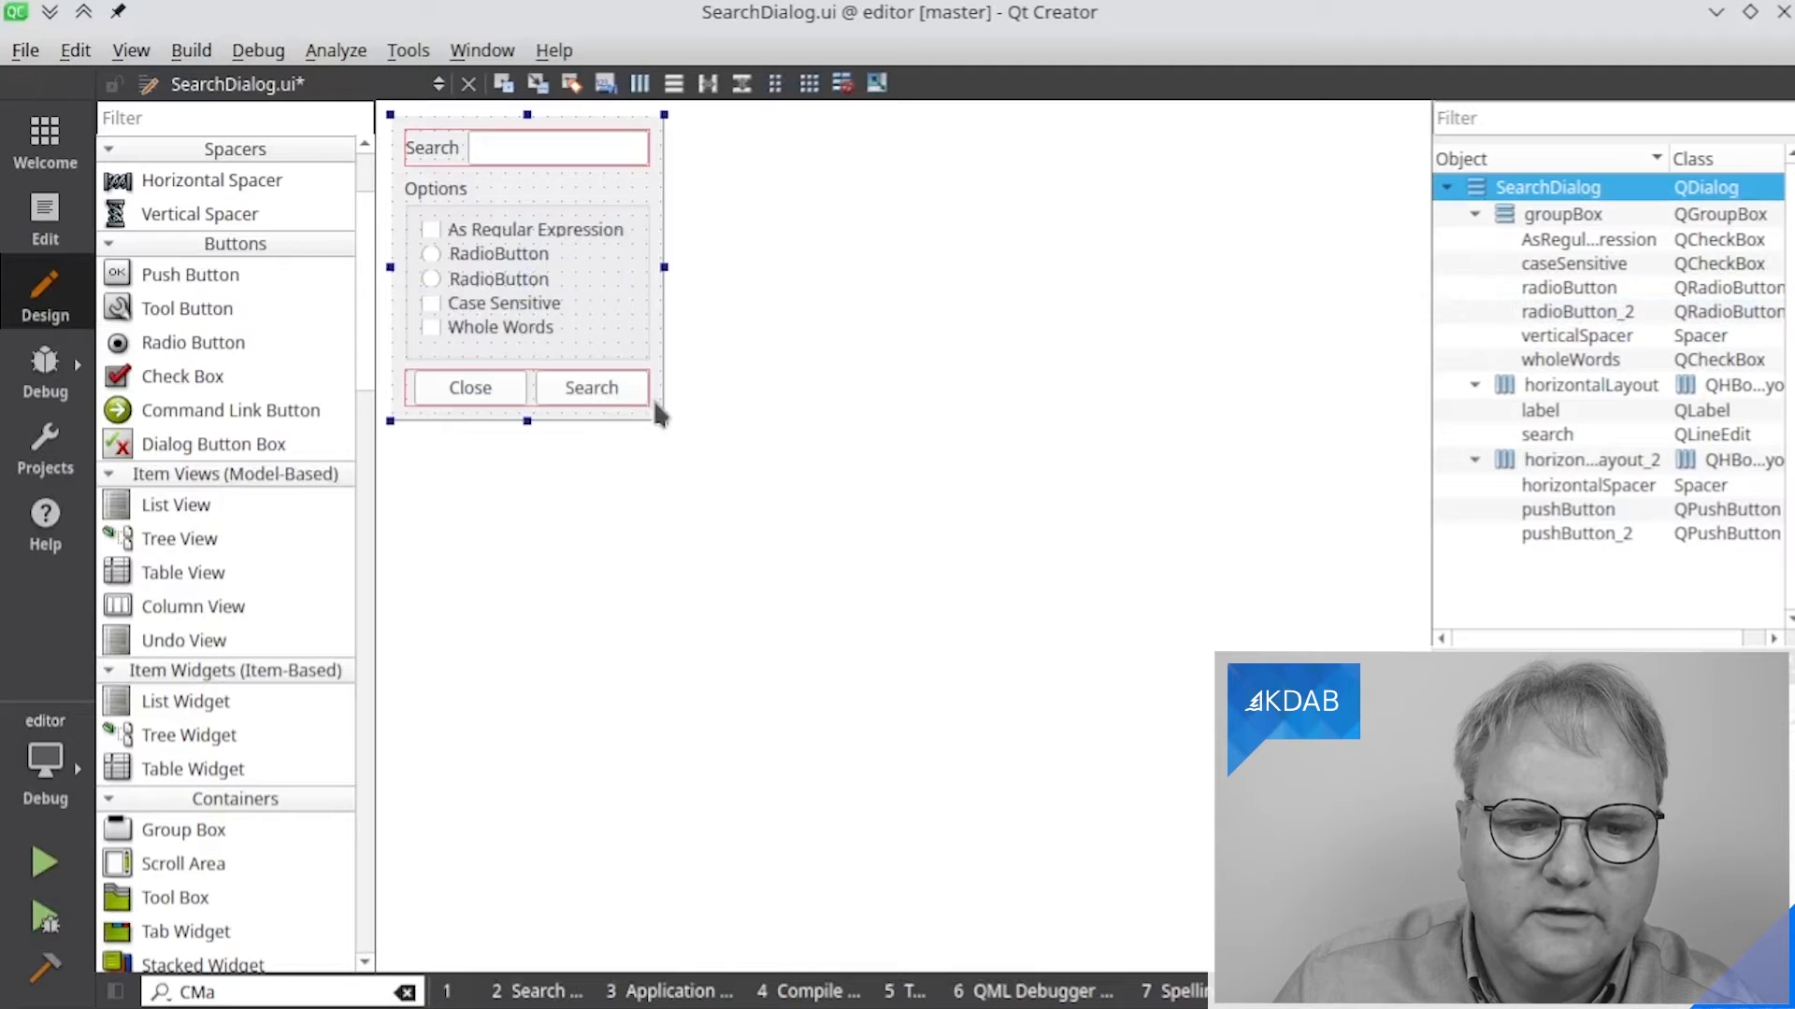
pyautogui.hotkey('ctrl', 'j')
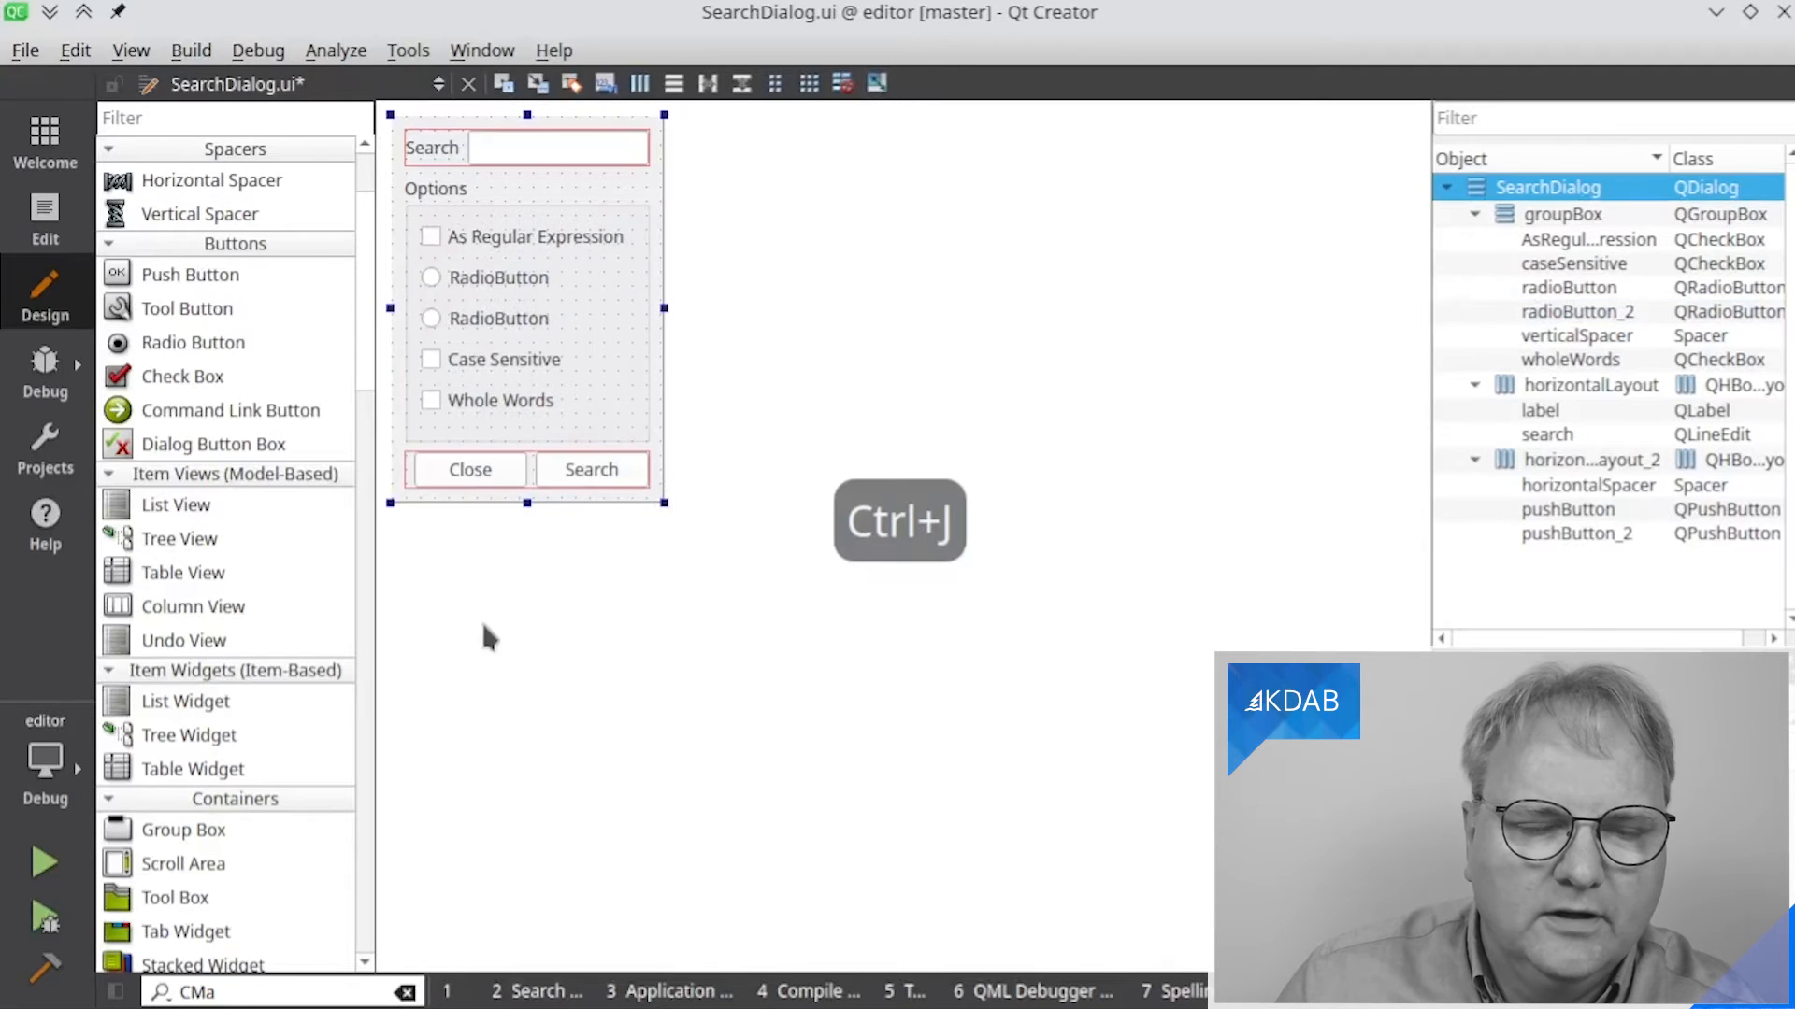
# Label the first radio button Sed and the second one Perl
pyautogui.doubleClick(502, 276)
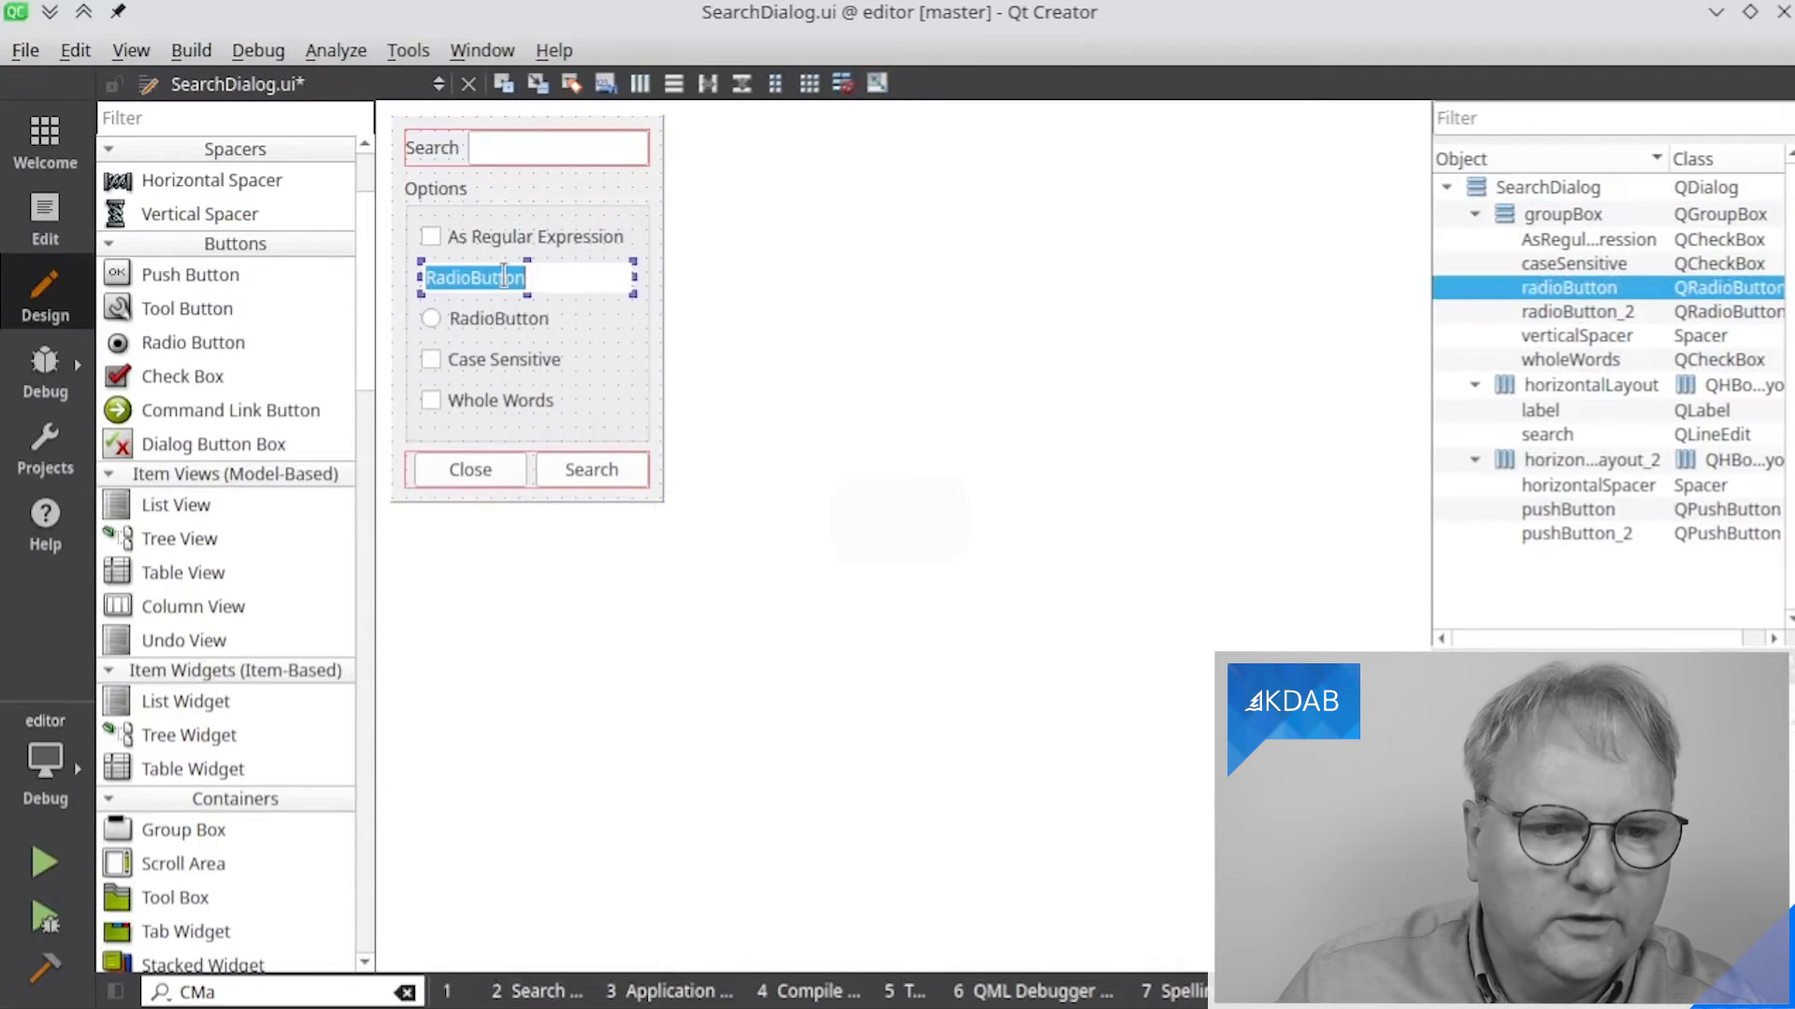
pyautogui.write('Sed')
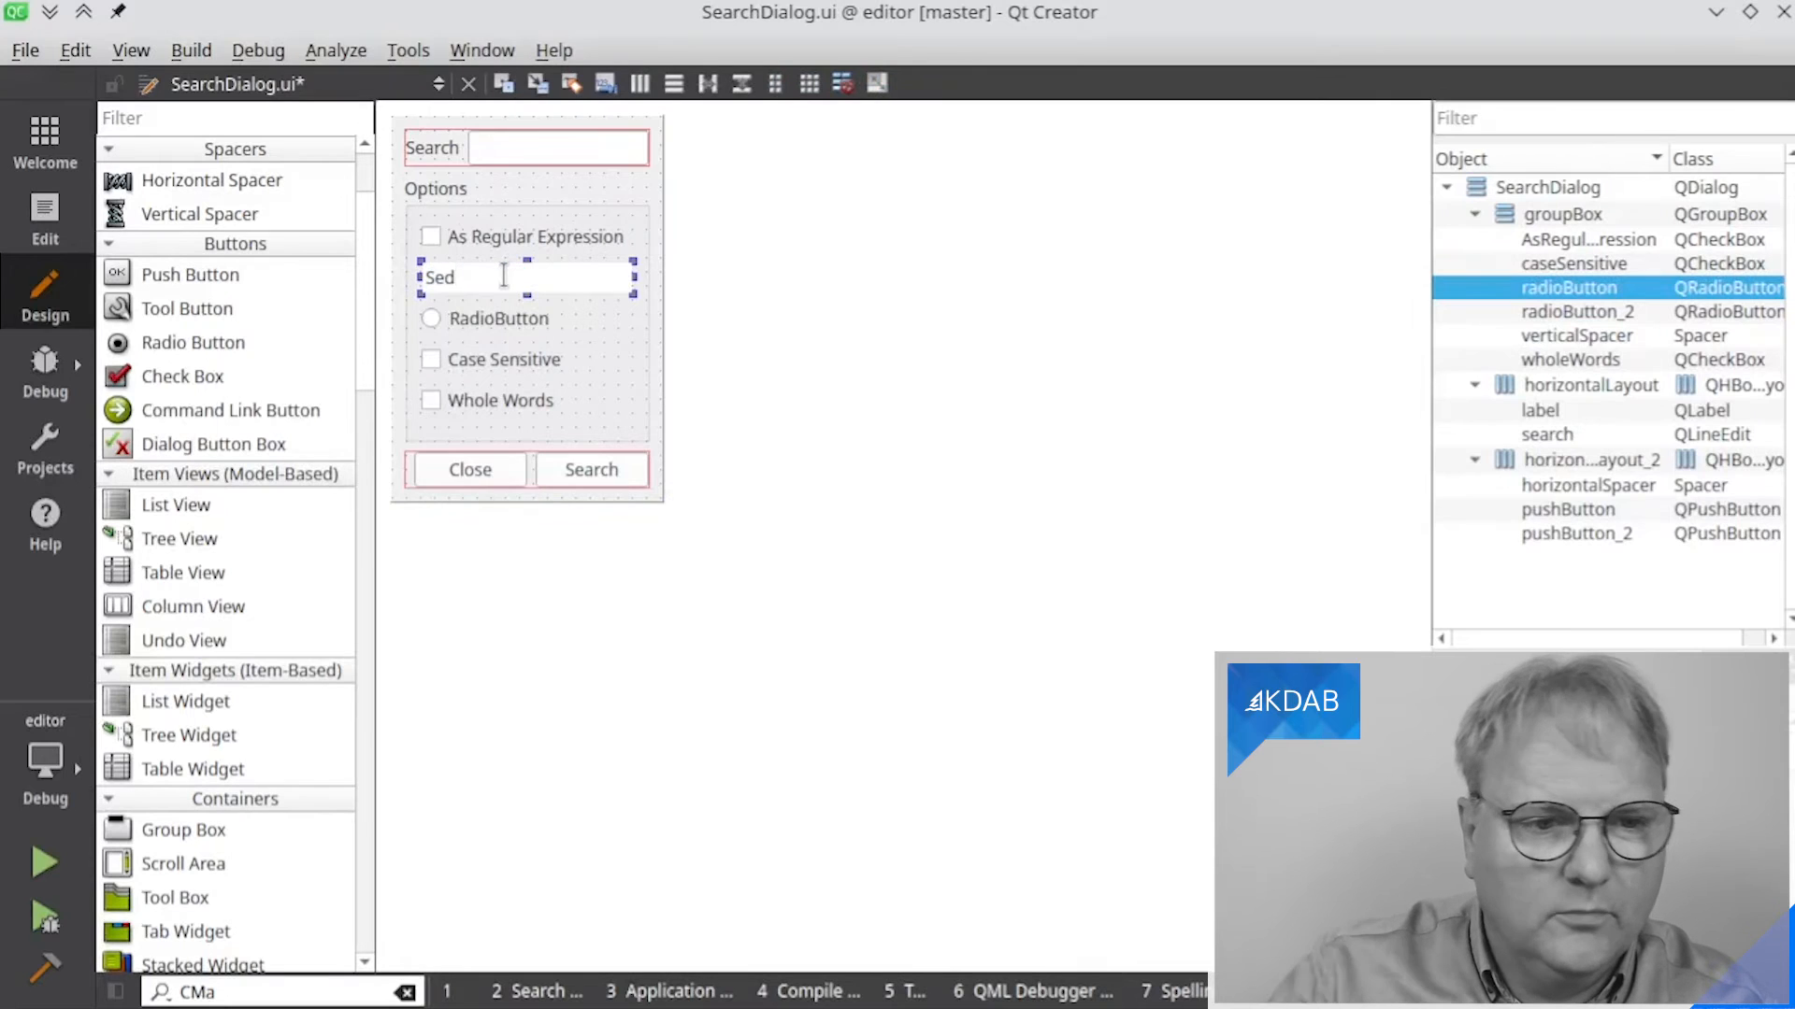
pyautogui.doubleClick(508, 318)
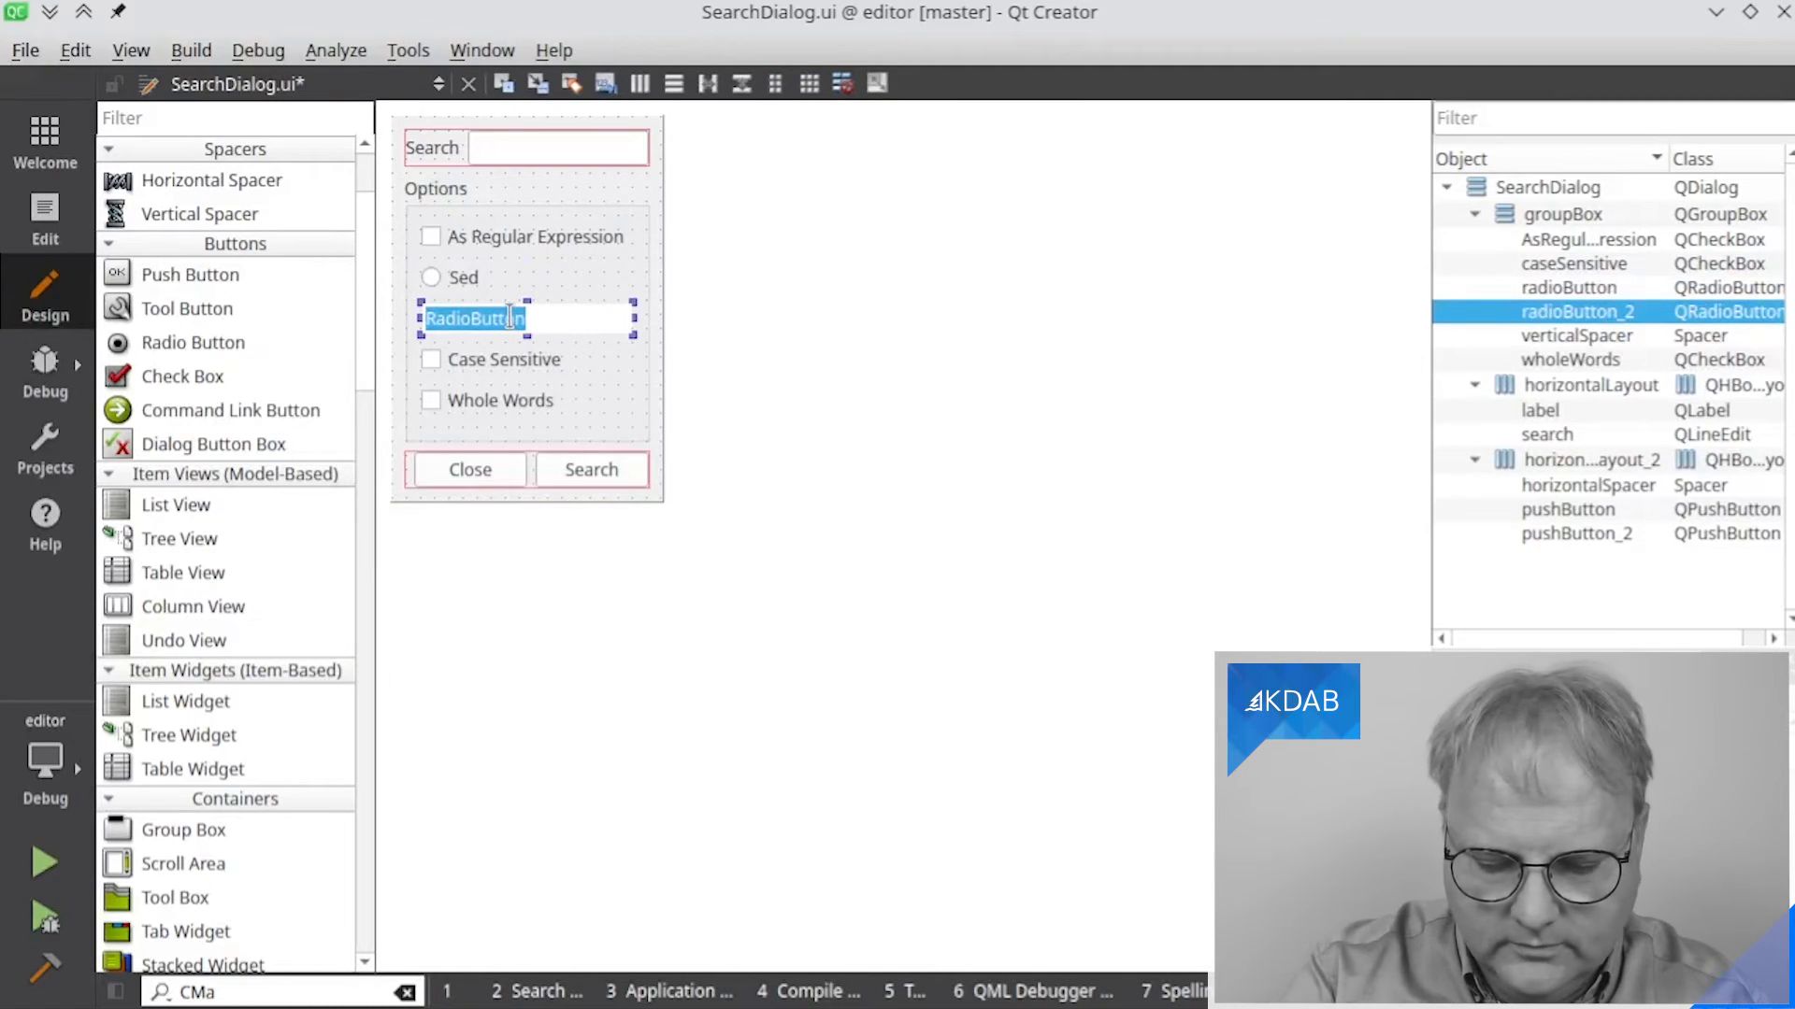
pyautogui.write('Perl')
pyautogui.press('Return')
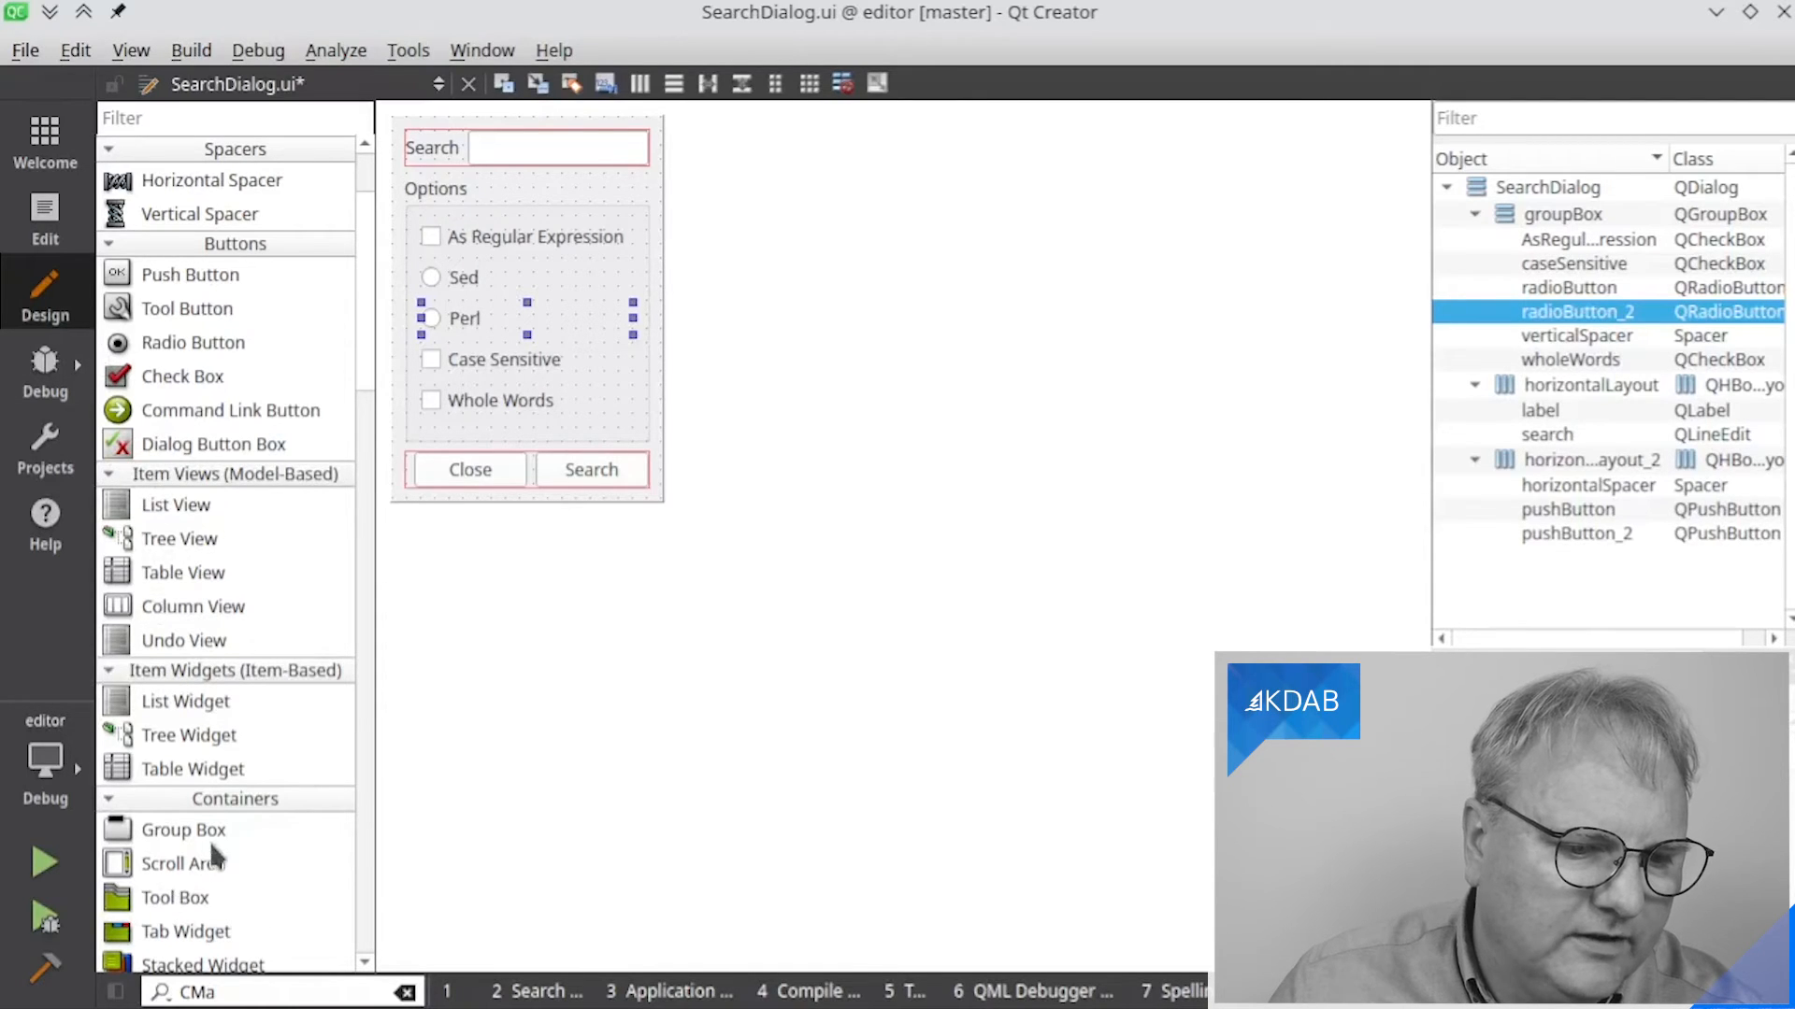
# Add a group box titled Engine between the As Regular Expression check box and the Sed radio button
pyautogui.moveTo(198, 833); pyautogui.dragTo(541, 245)
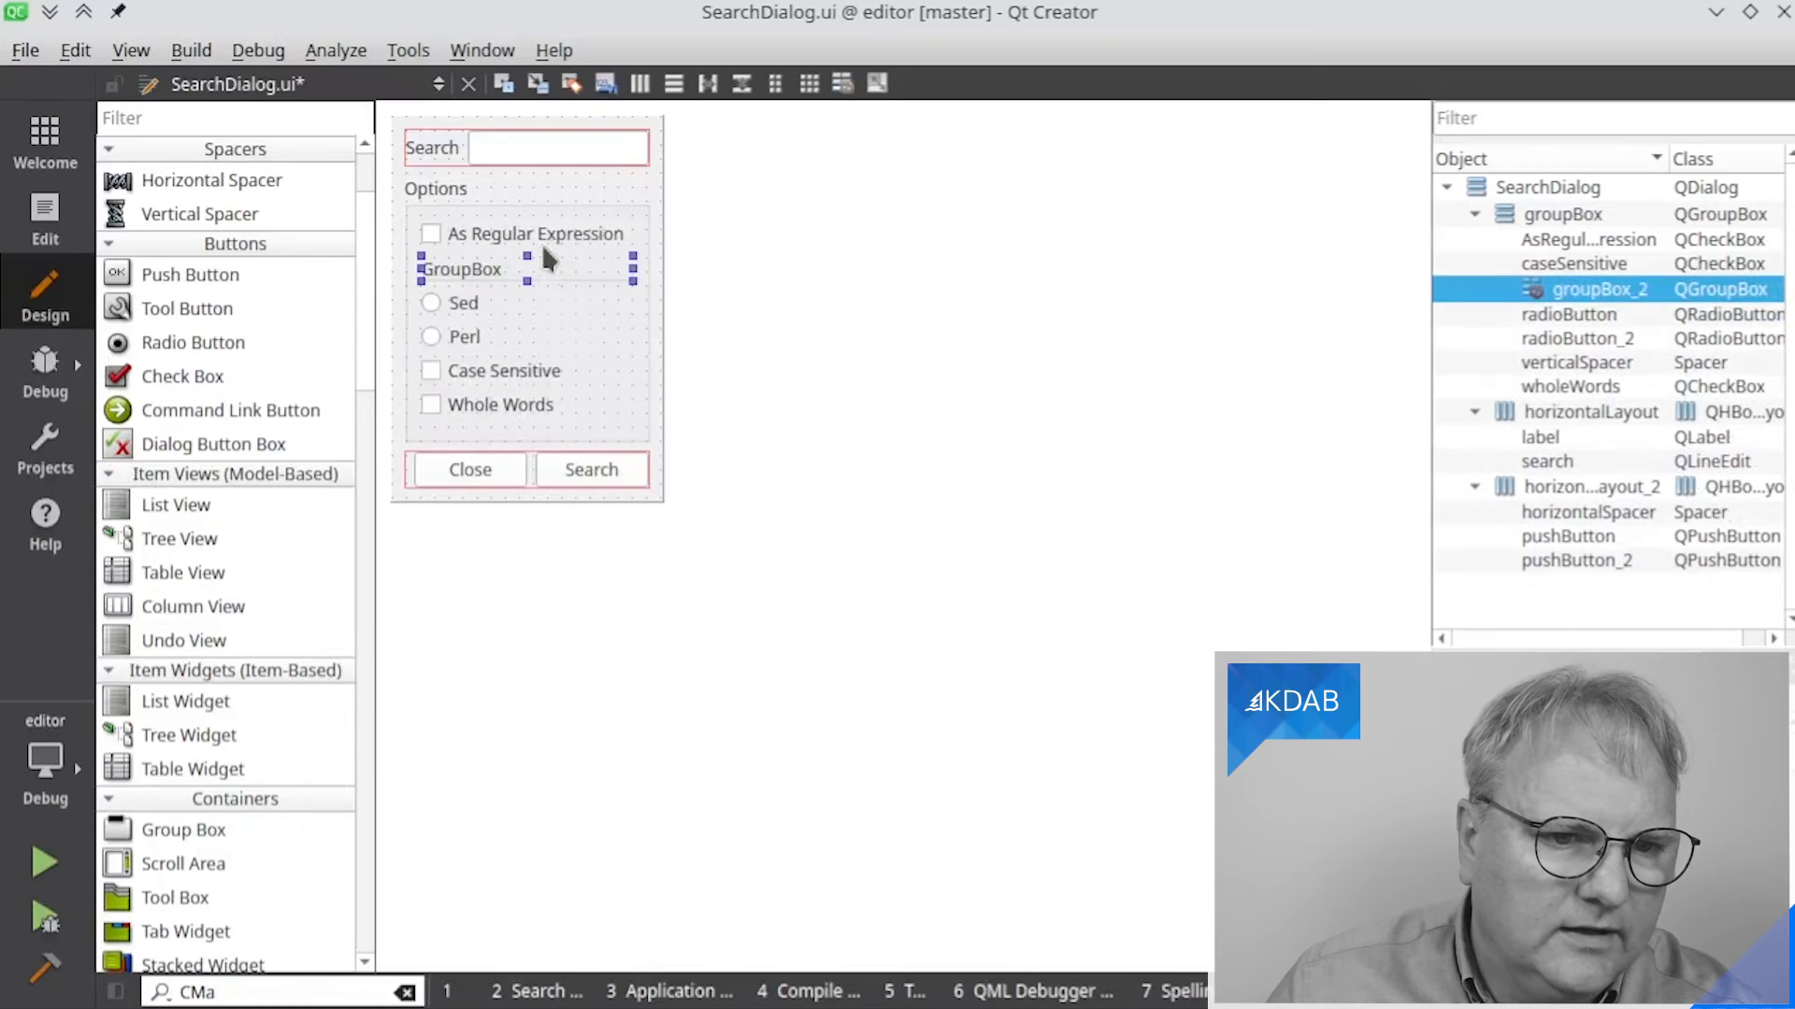
pyautogui.doubleClick(474, 266)
pyautogui.write('Engine')
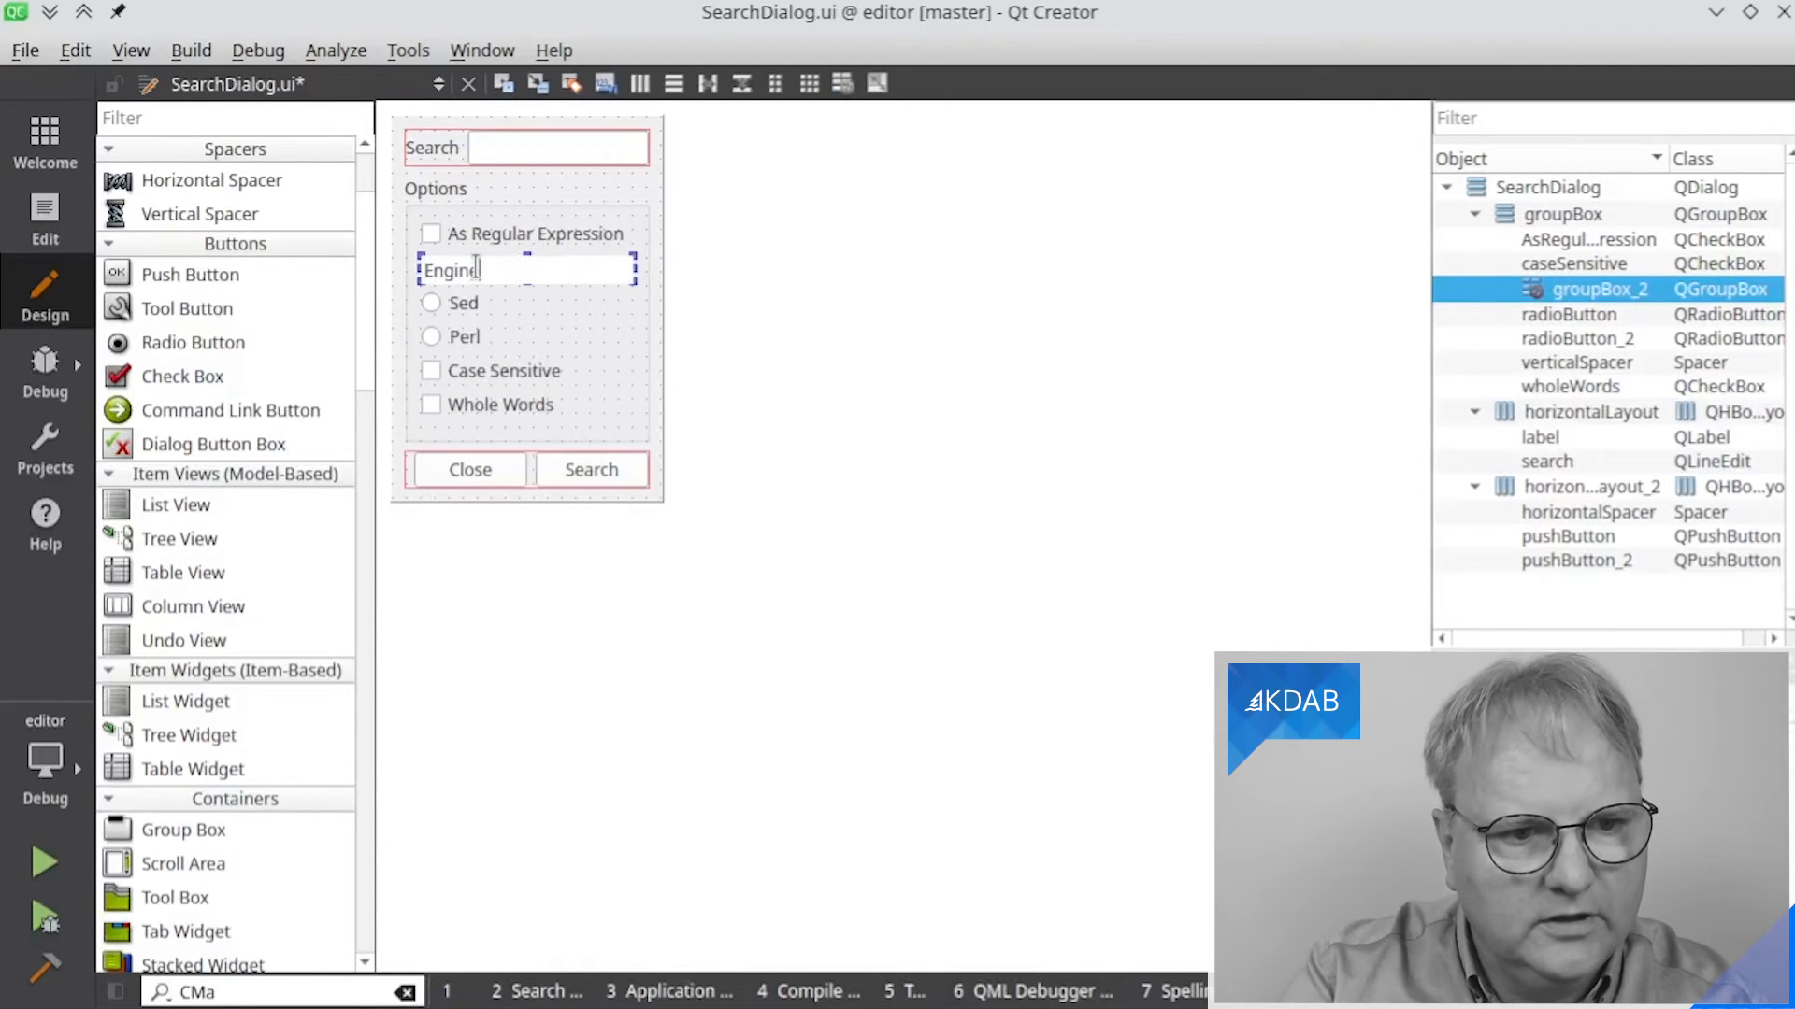
pyautogui.press('Return')
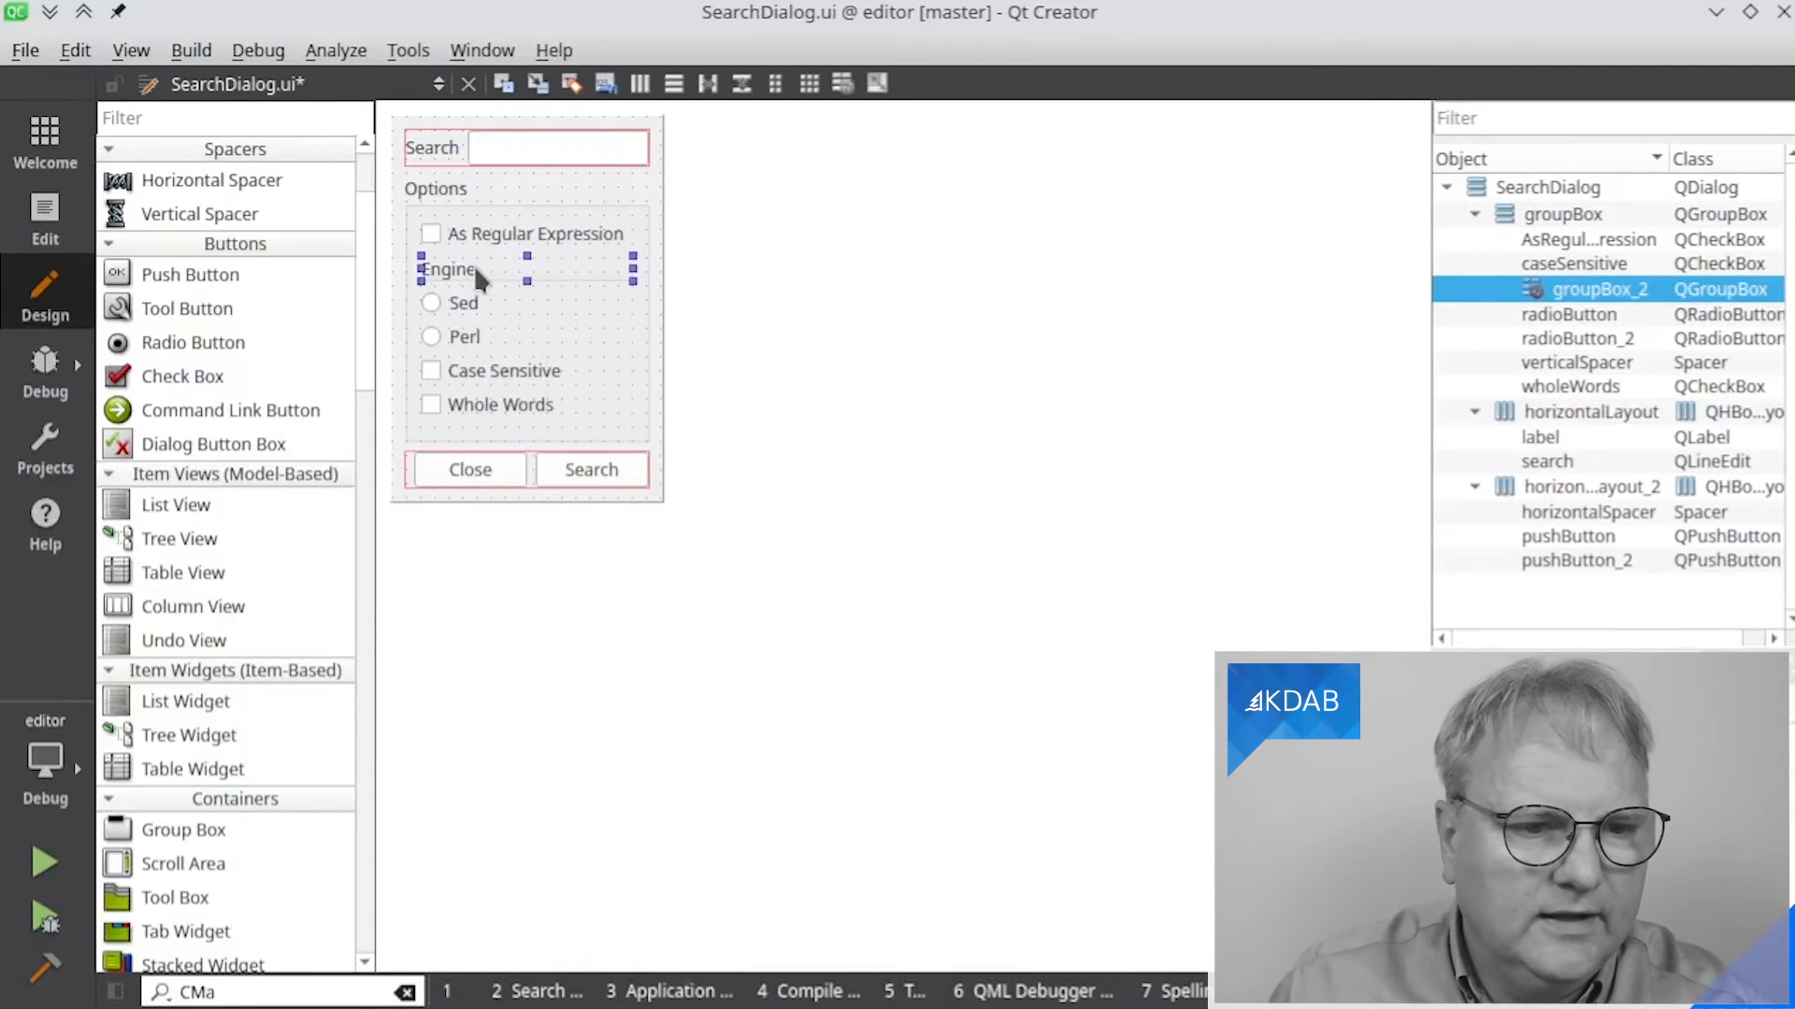
# Put the Sed and Perl radio buttons into the Engine group box in a vertical layout, and enlarge the form to fit them
pyautogui.moveTo(469, 302); pyautogui.dragTo(527, 305)
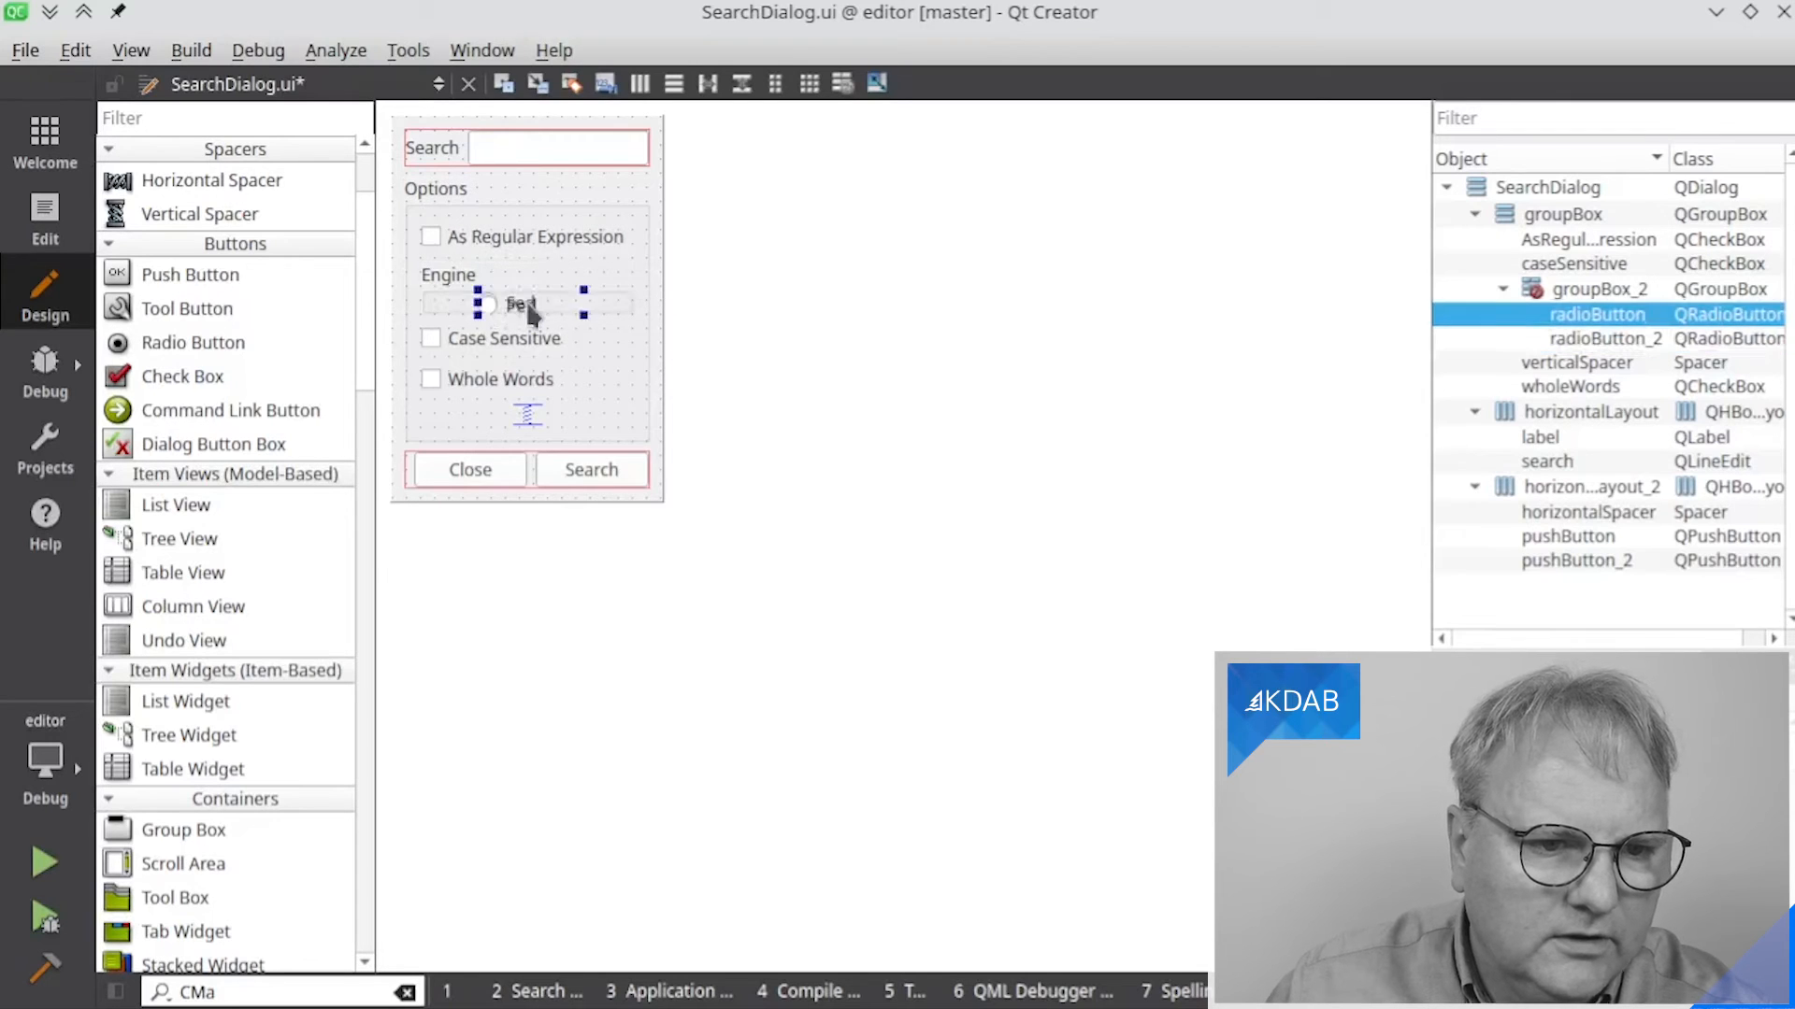
pyautogui.click(441, 303)
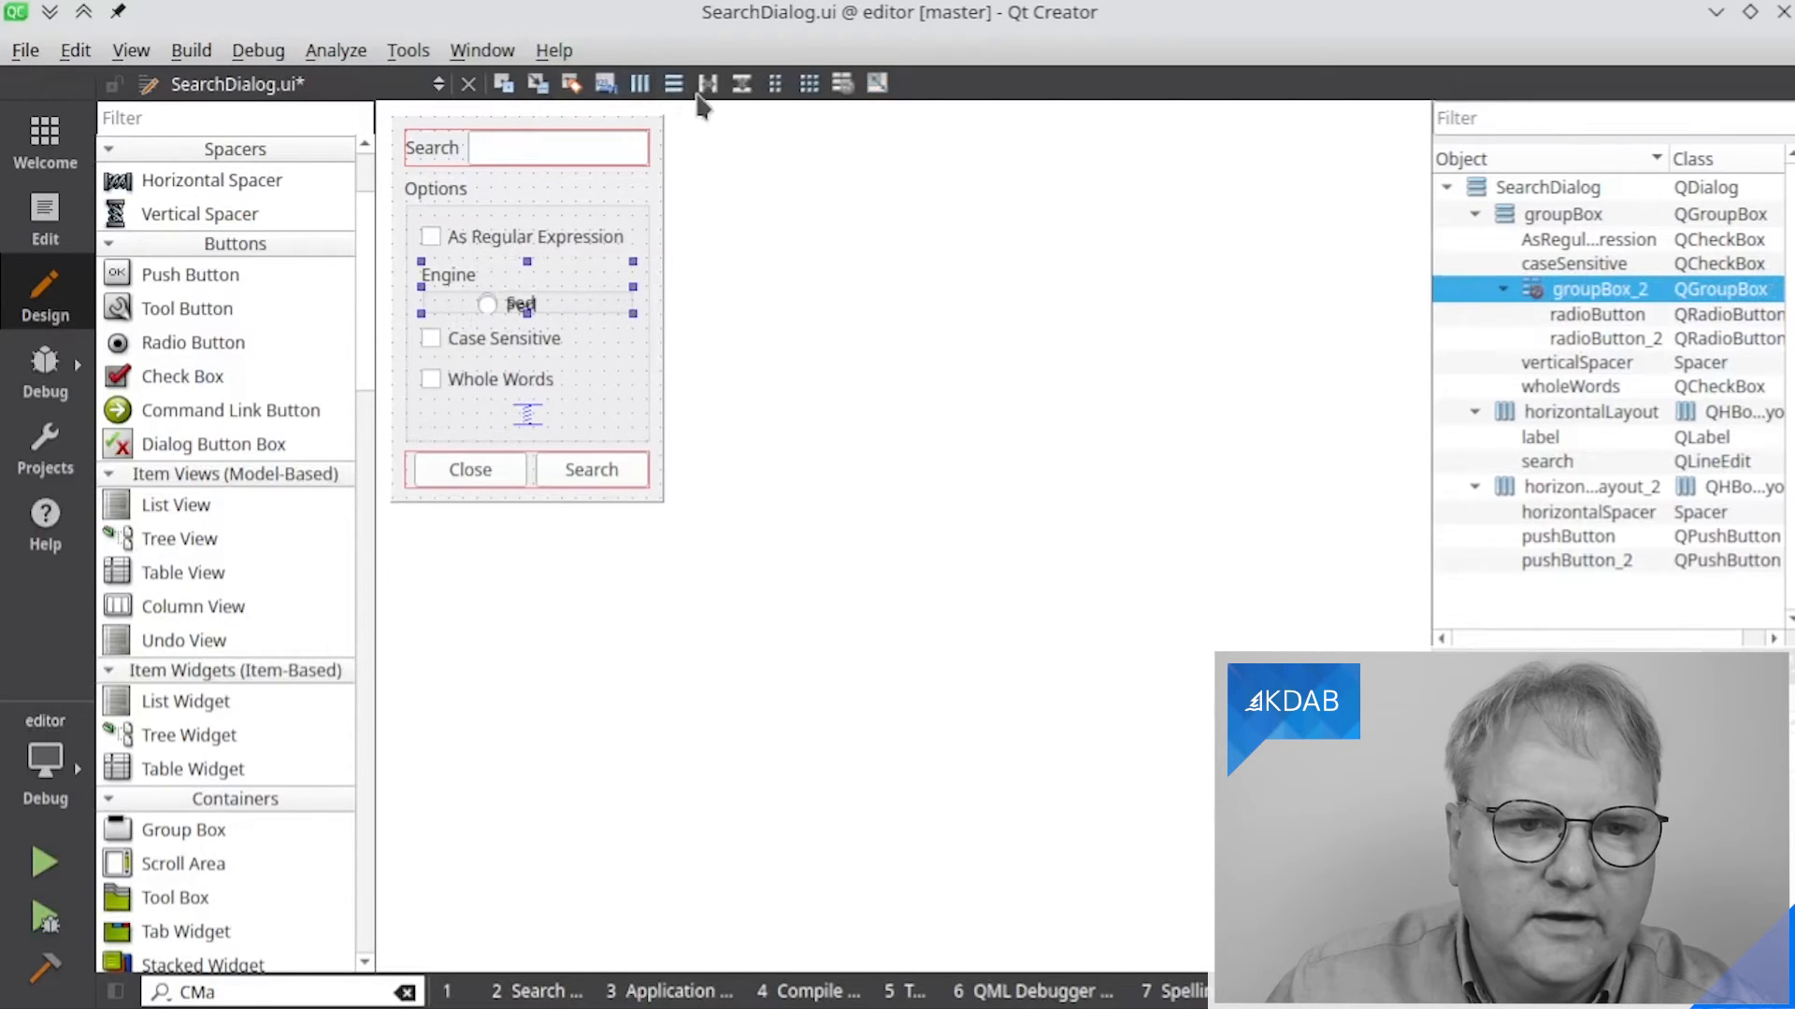
pyautogui.hotkey('ctrl', 'l')
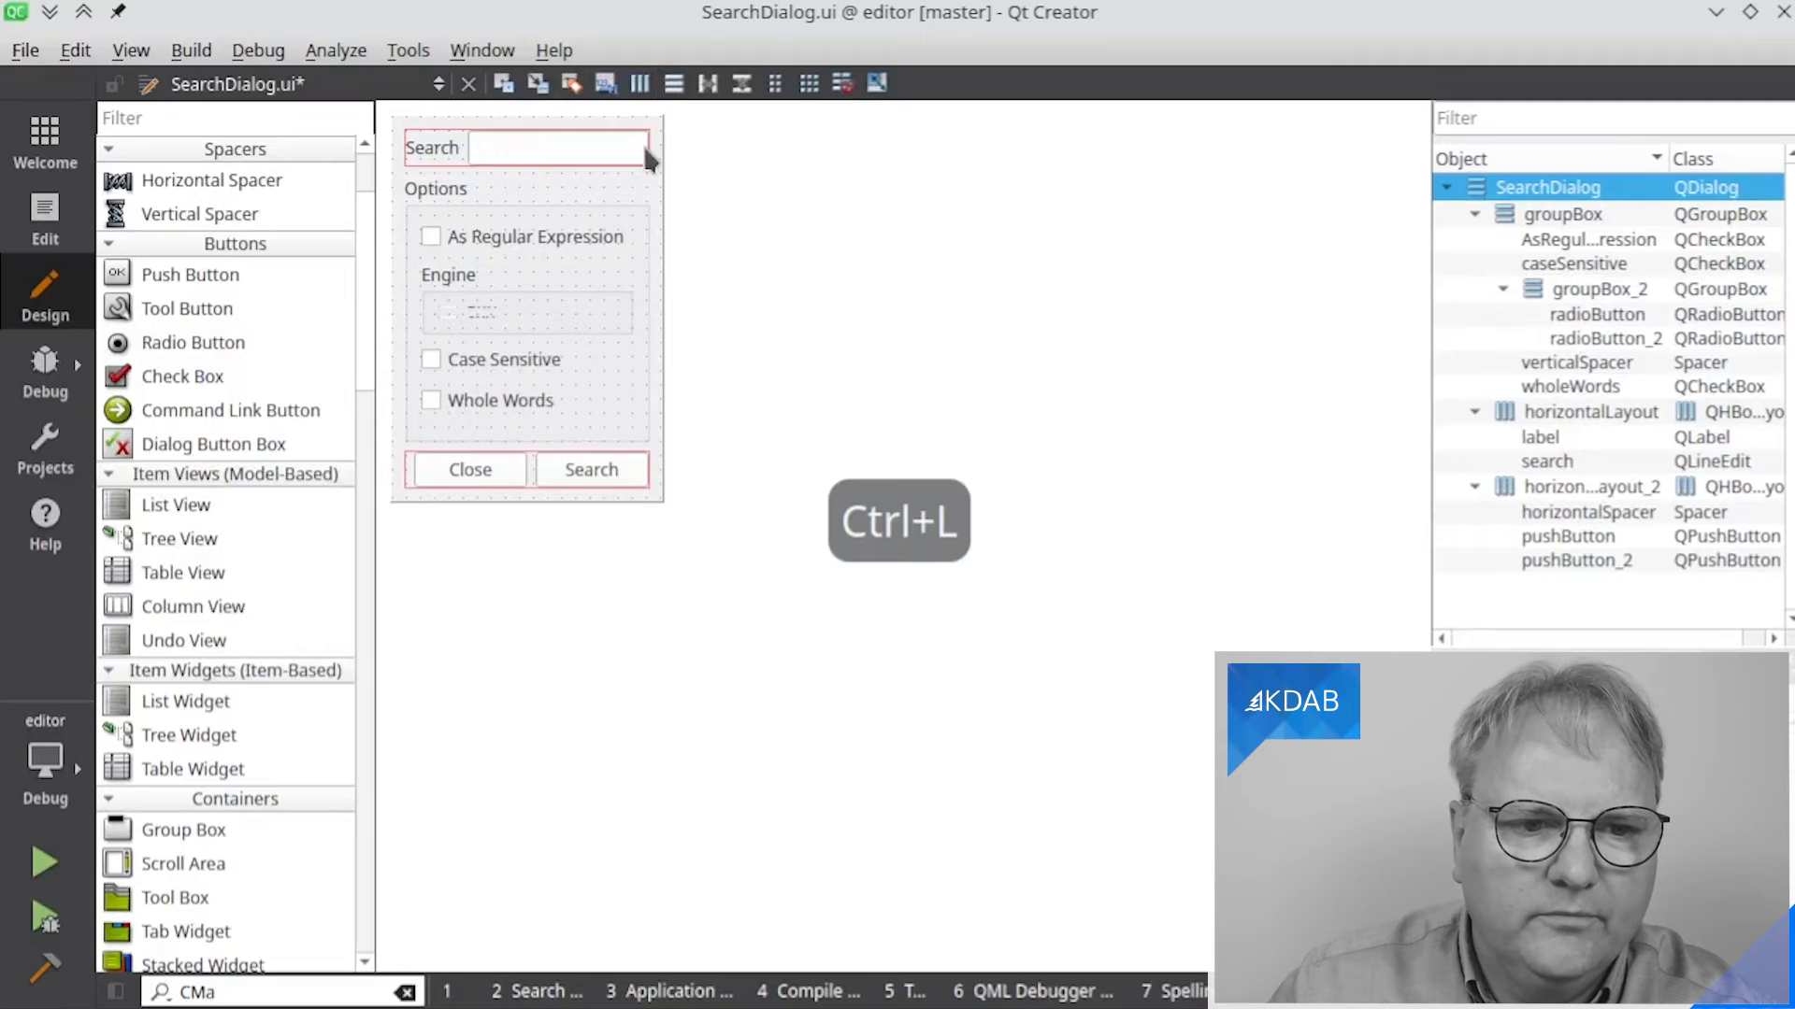
pyautogui.click(649, 491)
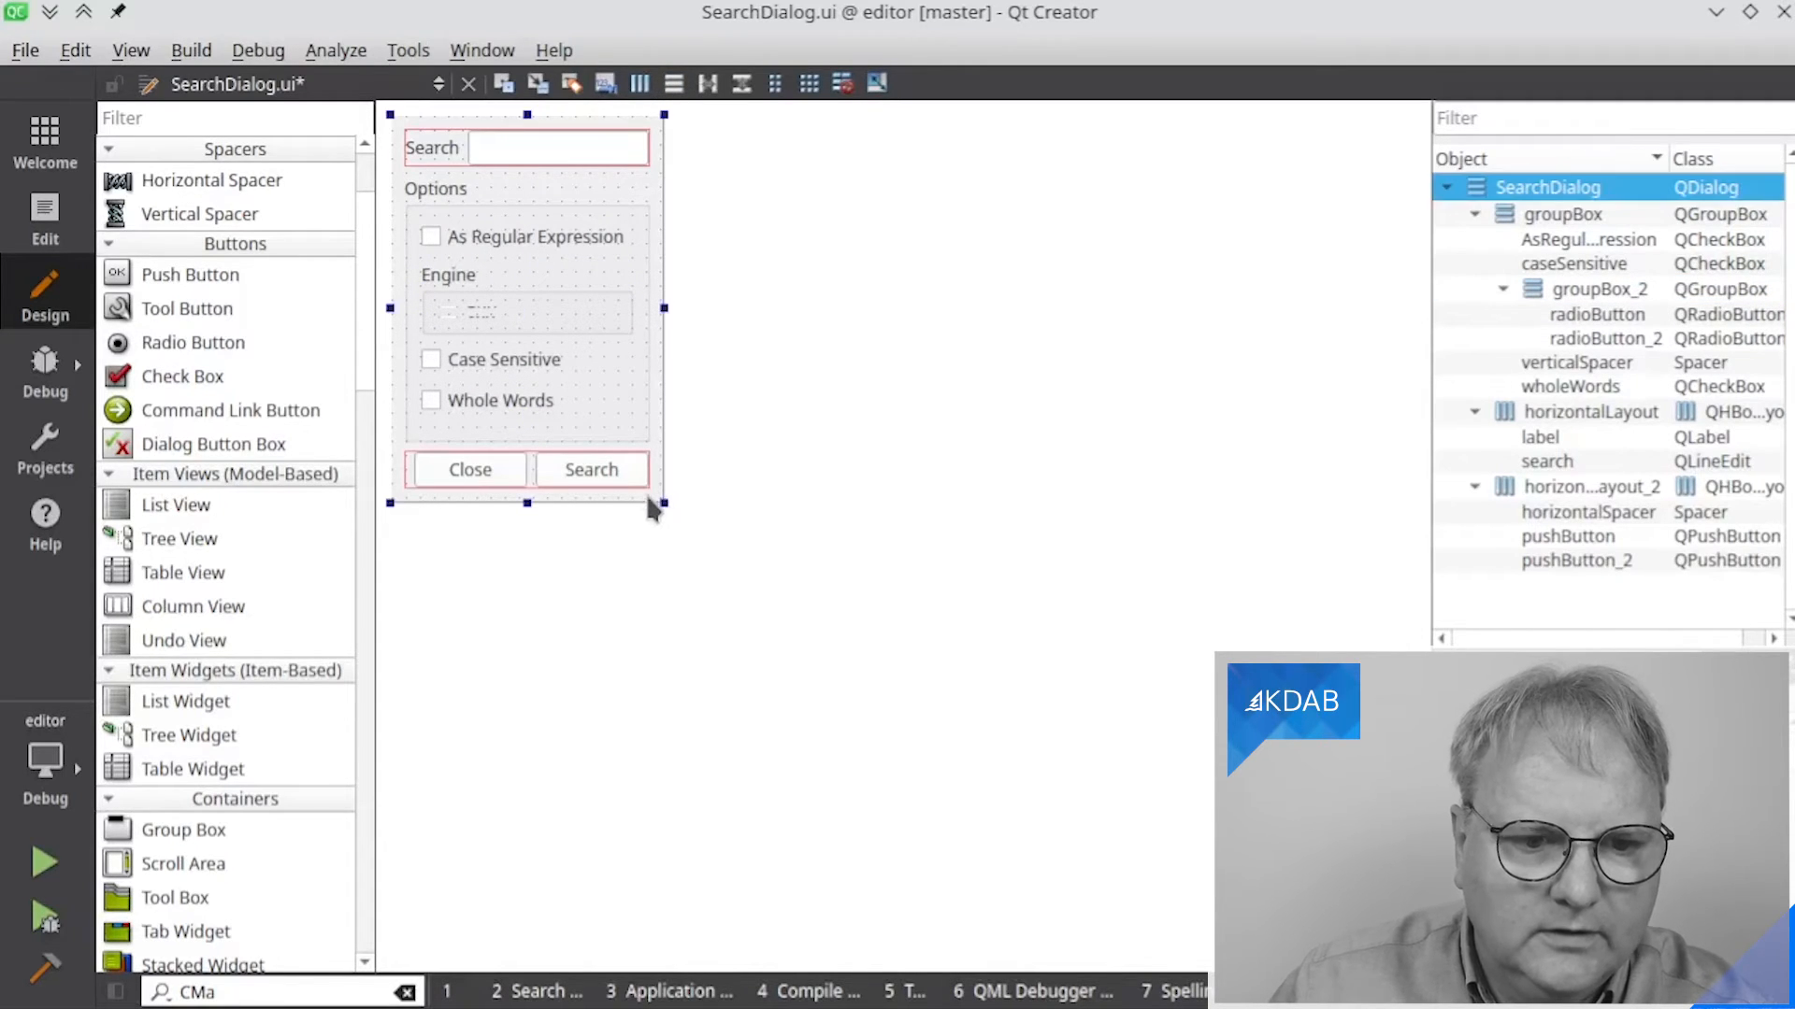
pyautogui.moveTo(664, 503); pyautogui.dragTo(945, 641)
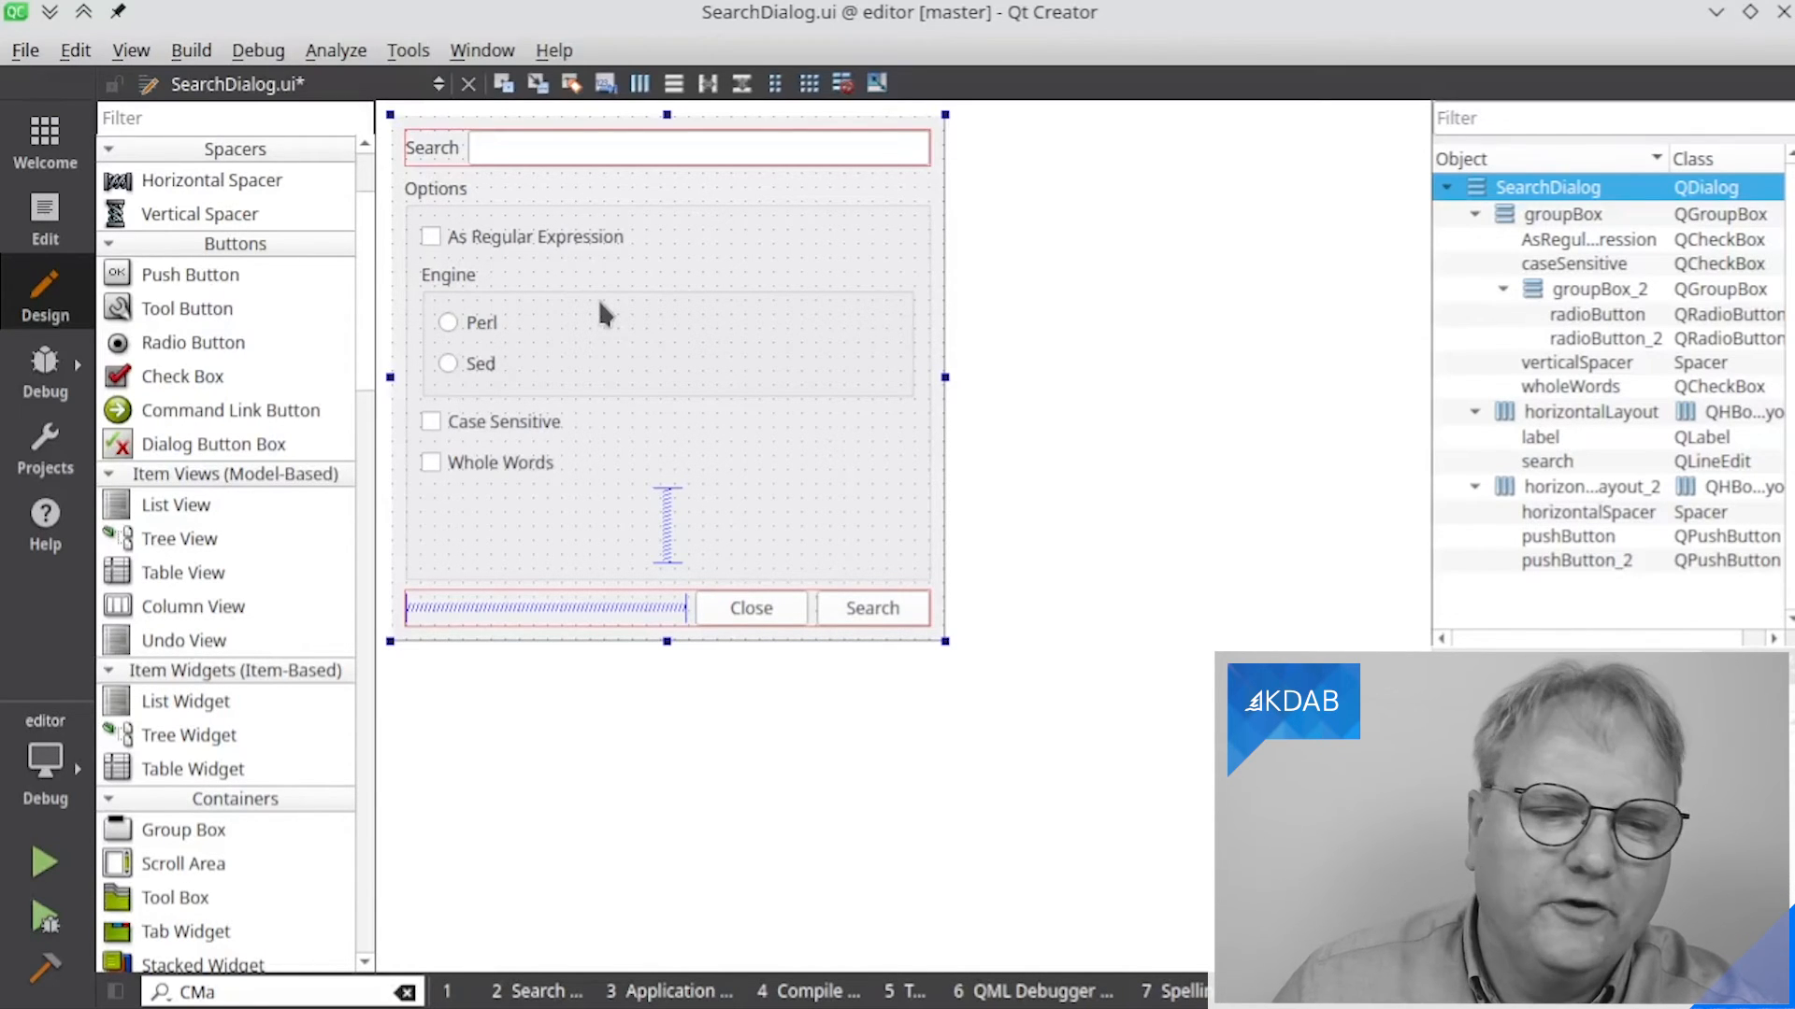
# Move the Perl and Sed radio buttons back out beneath As Regular Expression, and delete the empty Engine group box
pyautogui.moveTo(470, 322)
pyautogui.mouseDown()
pyautogui.moveTo(466, 271)
pyautogui.moveTo(473, 353)
pyautogui.moveTo(485, 289)
pyautogui.moveTo(490, 318)
pyautogui.mouseUp()
pyautogui.click(452, 365)
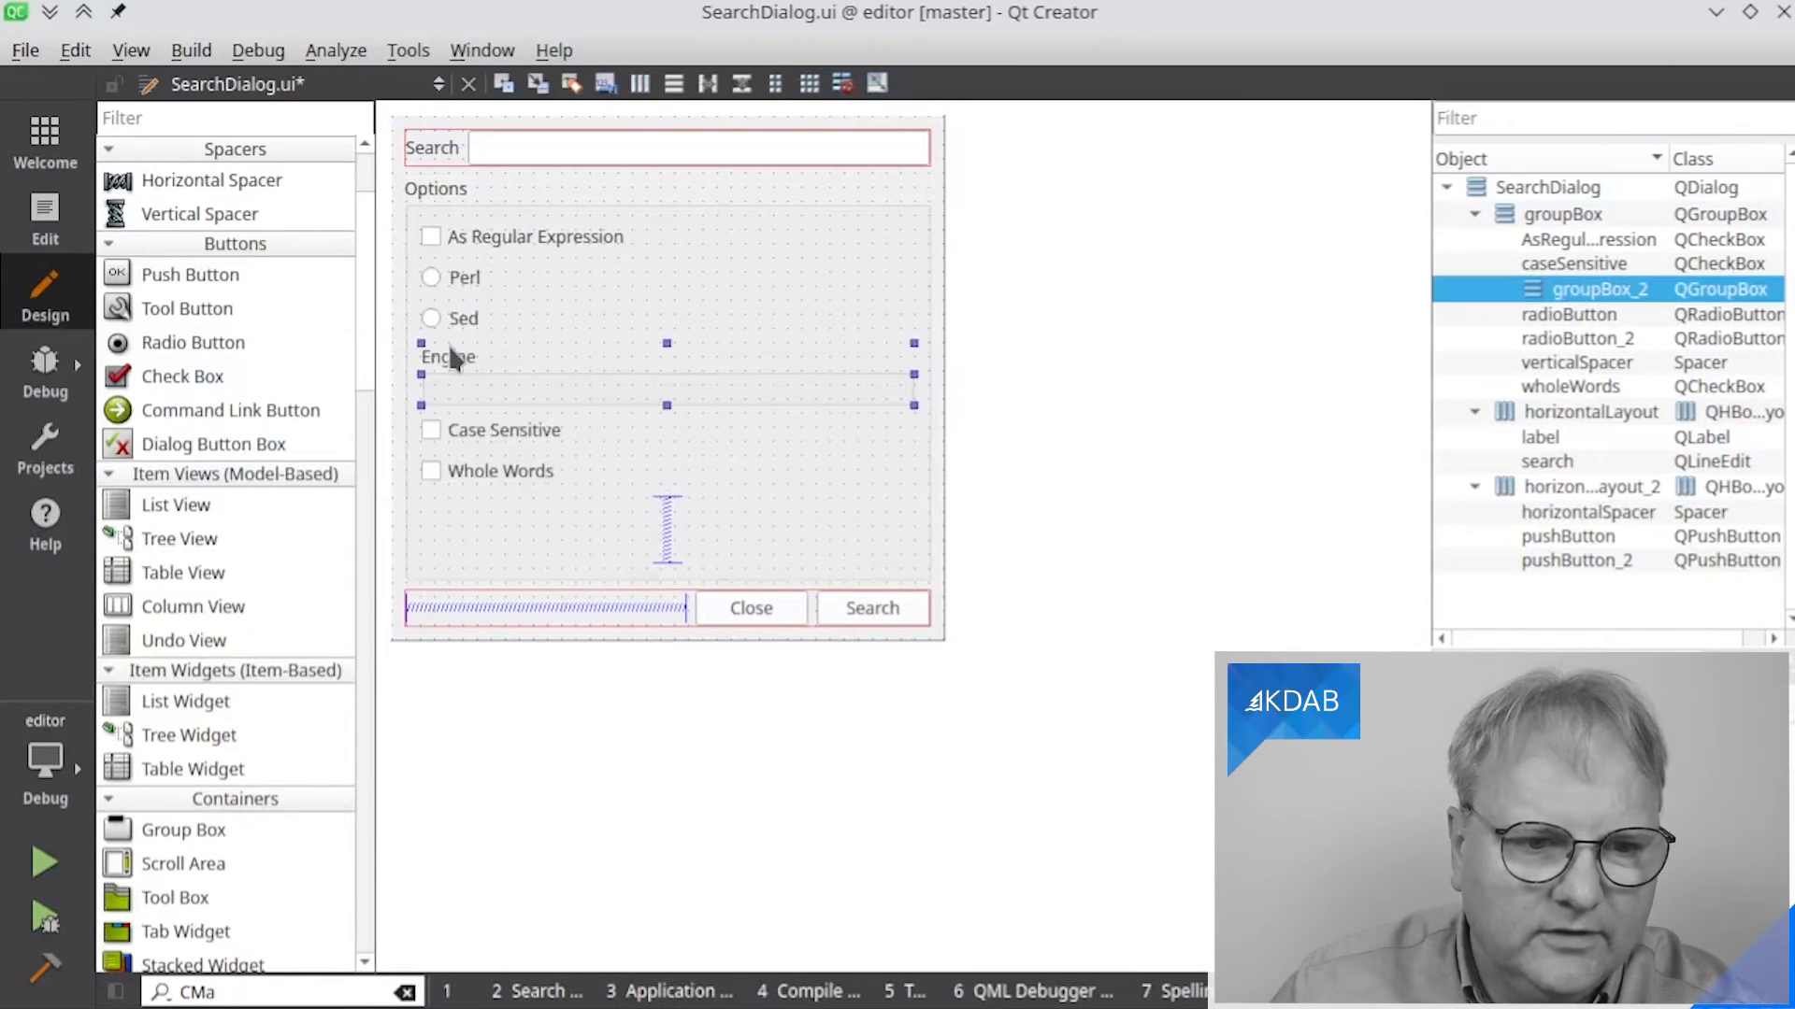
pyautogui.press('Delete')
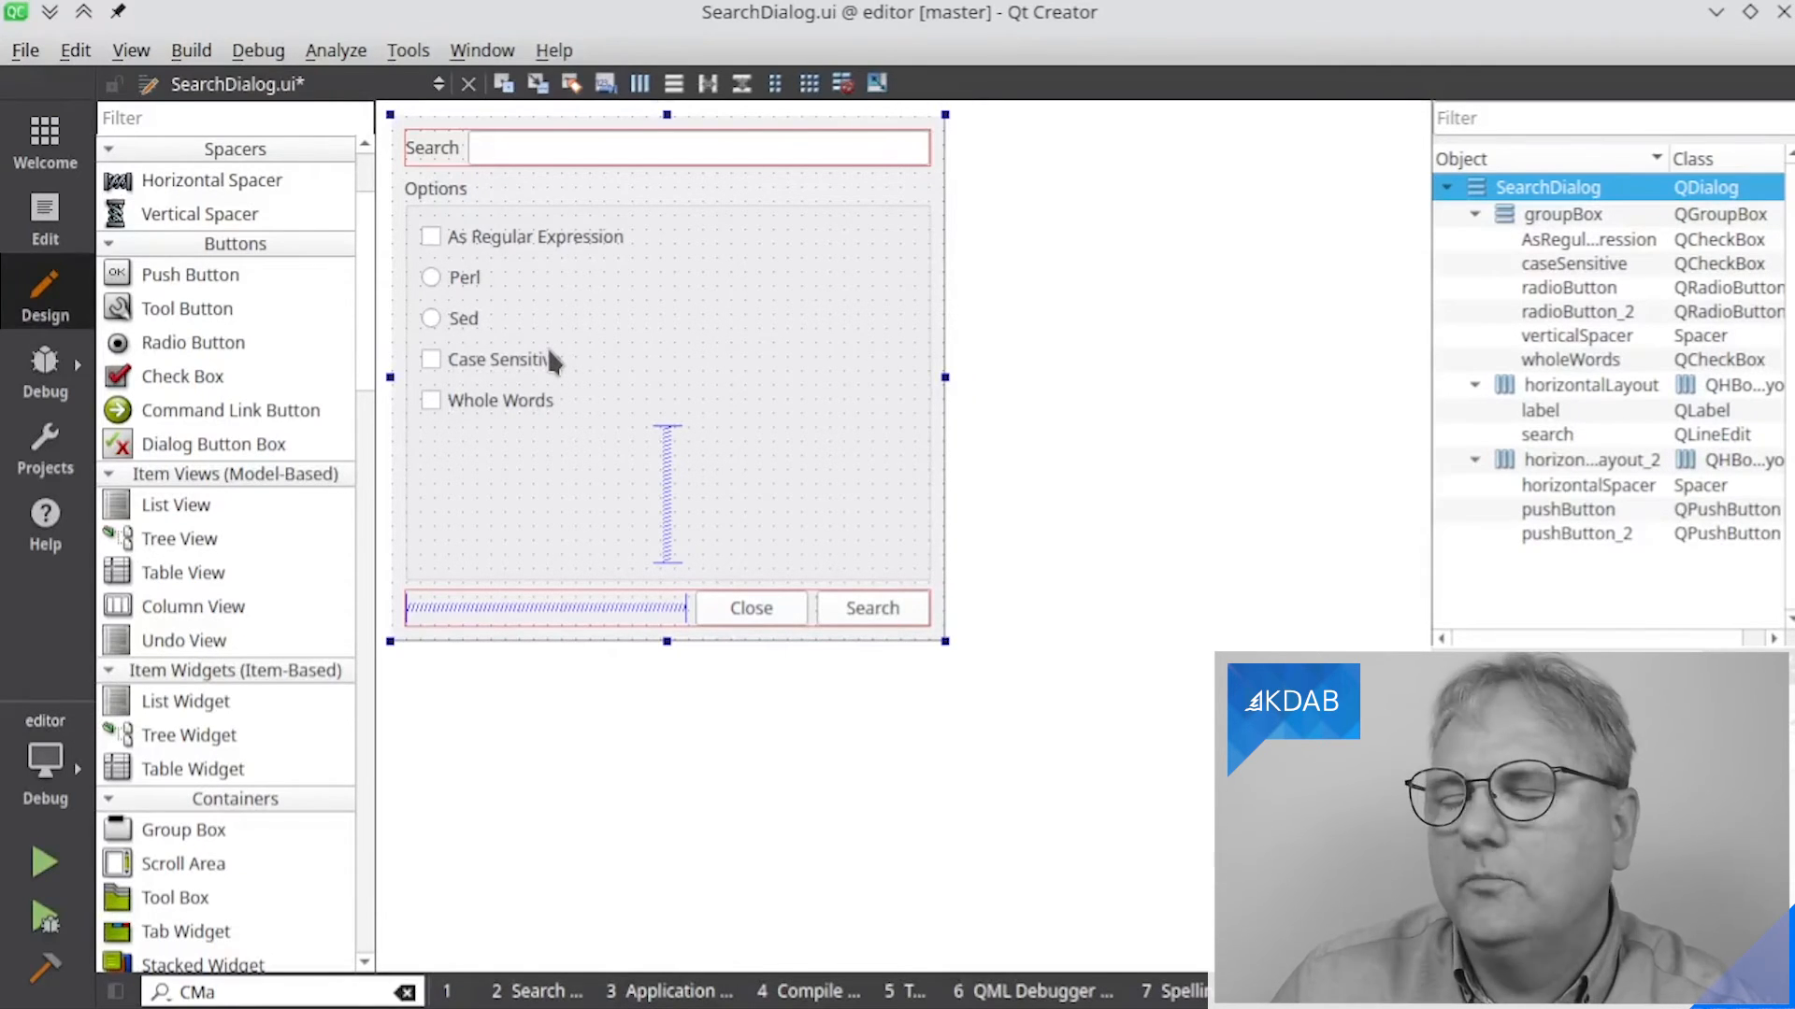
# Break the layouts of the SearchDialog form and of its Options group box
pyautogui.click(844, 86)
pyautogui.click(473, 199)
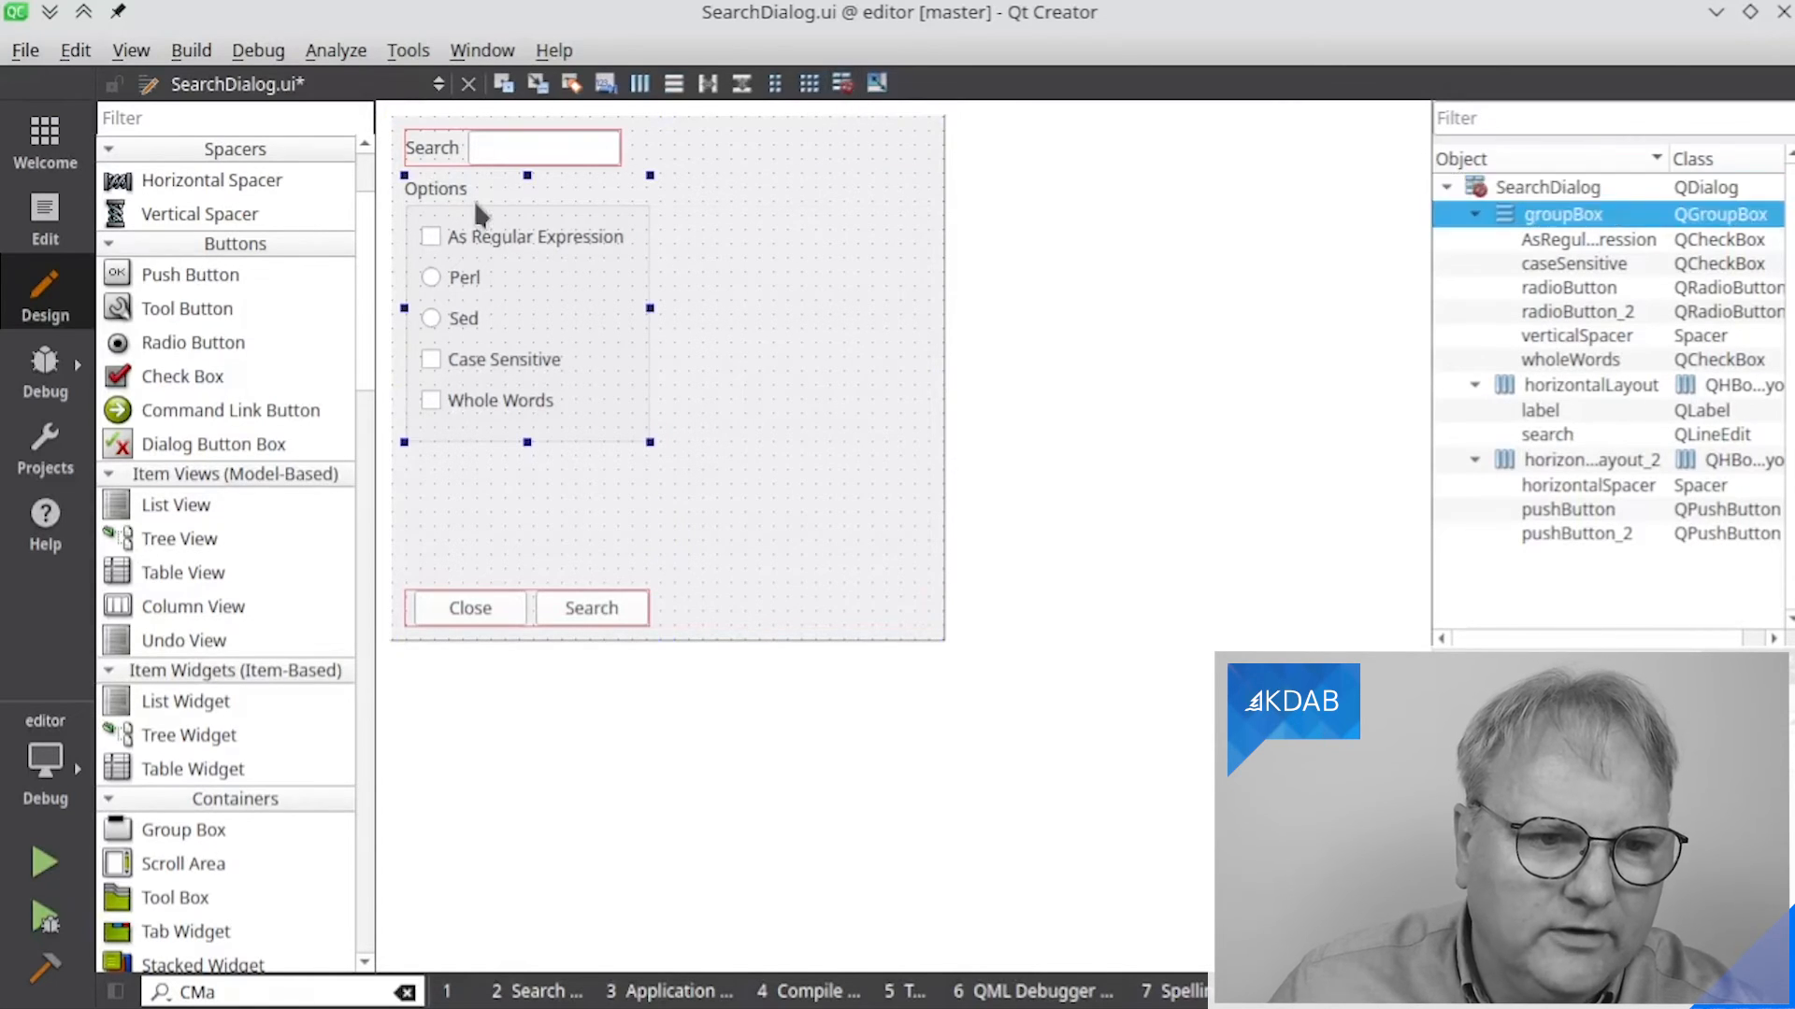
pyautogui.click(844, 86)
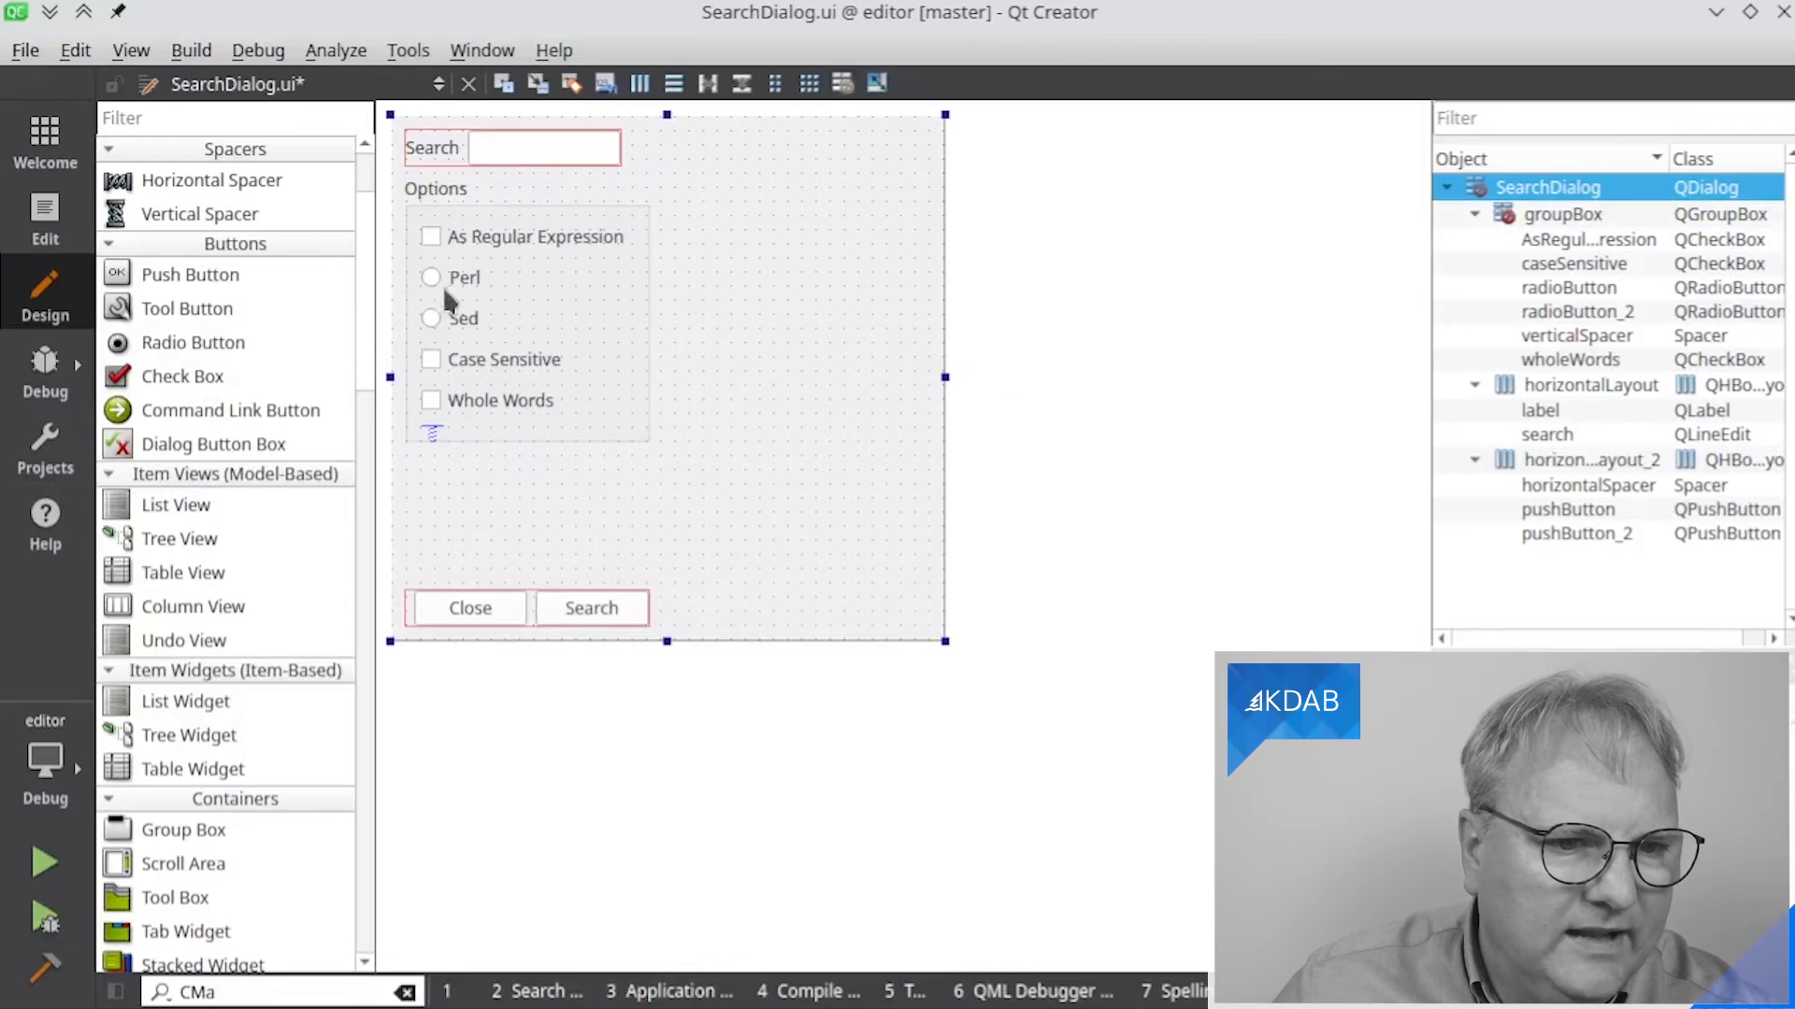
# Indent the Perl and Sed radio buttons, placing a horizontal spacer in front of each one
pyautogui.moveTo(465, 286); pyautogui.dragTo(502, 285)
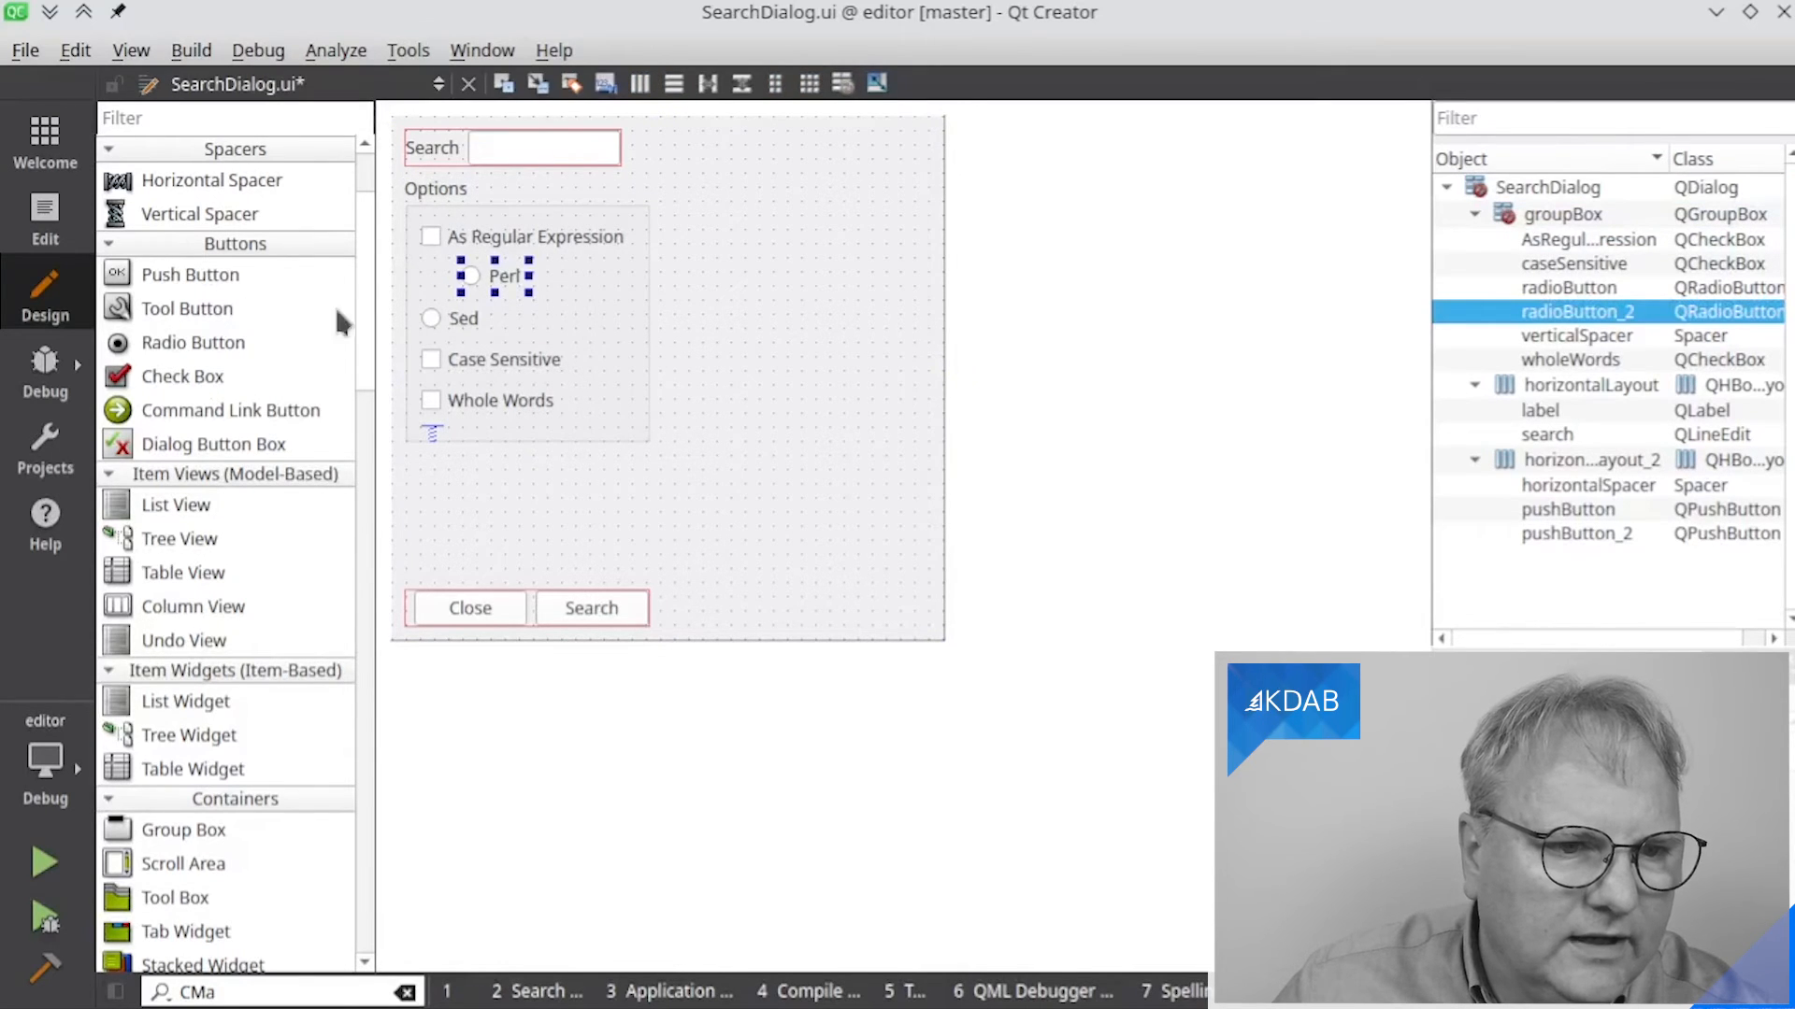
pyautogui.moveTo(133, 177); pyautogui.dragTo(426, 278)
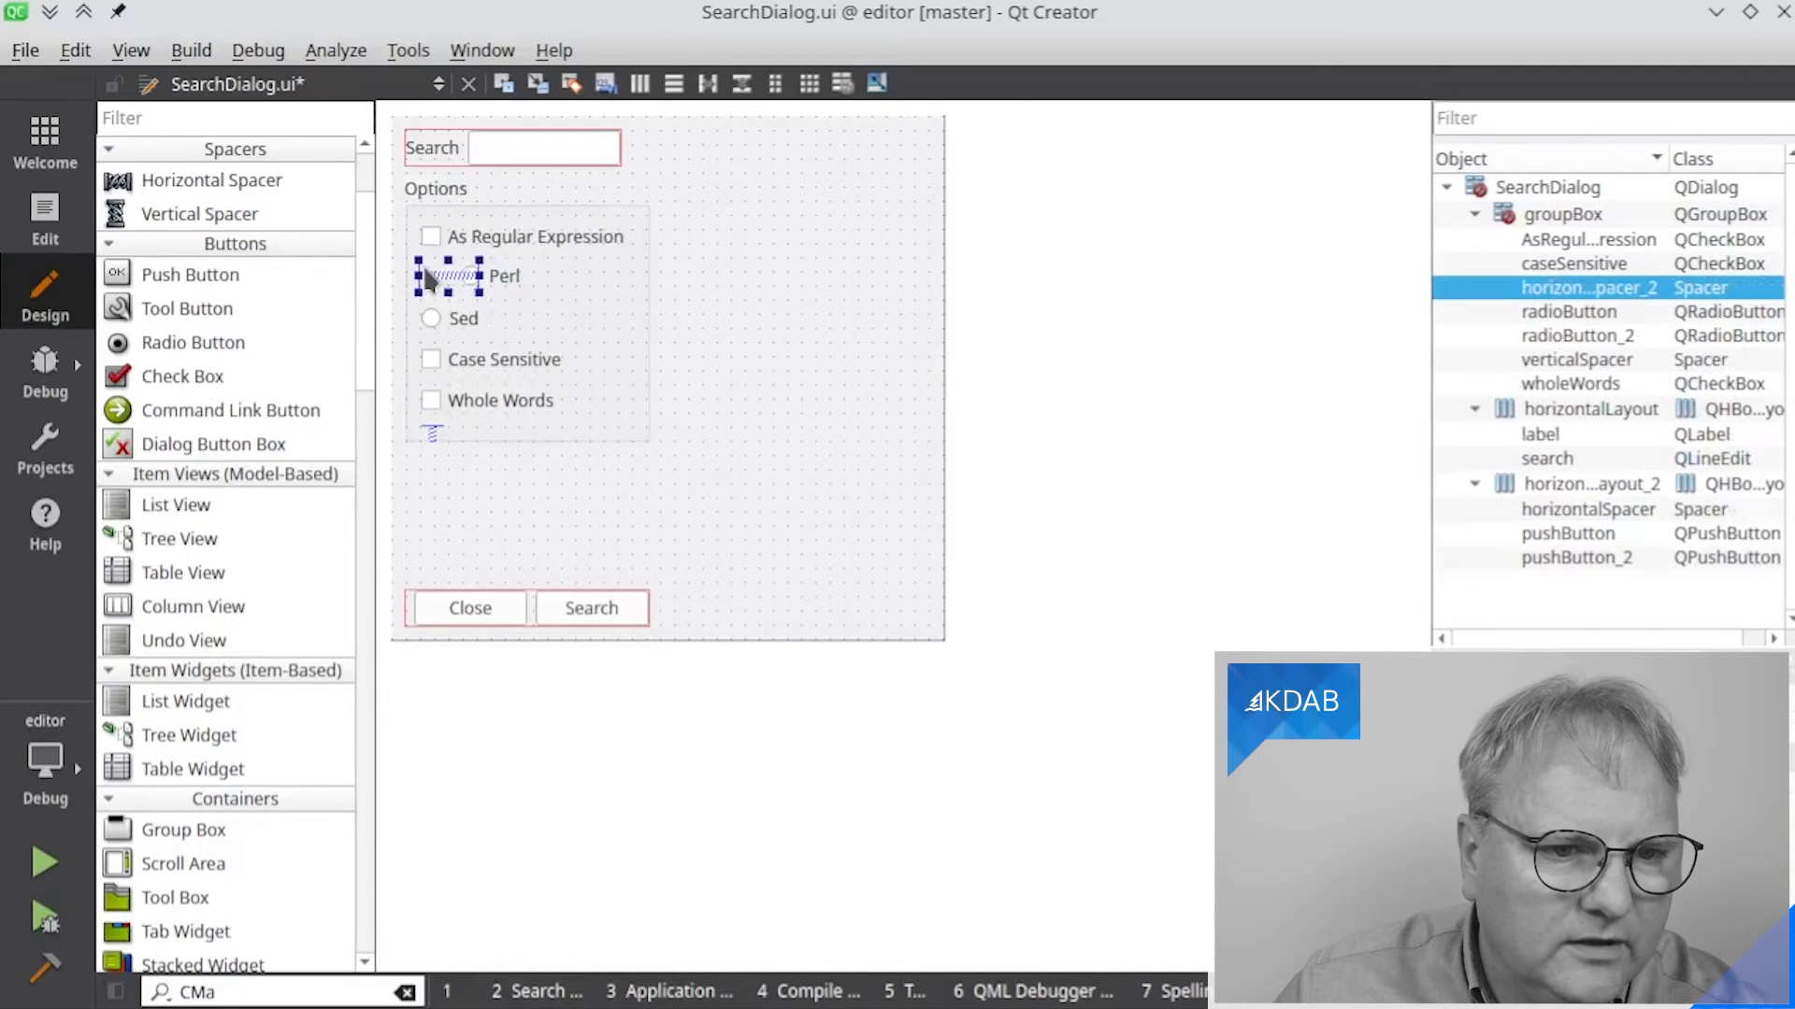
pyautogui.click(515, 275)
pyautogui.moveTo(452, 316); pyautogui.dragTo(512, 318)
pyautogui.moveTo(170, 178); pyautogui.dragTo(423, 308)
# Lay out the Perl radio button and the spacer in front of it horizontally
pyautogui.click(527, 275)
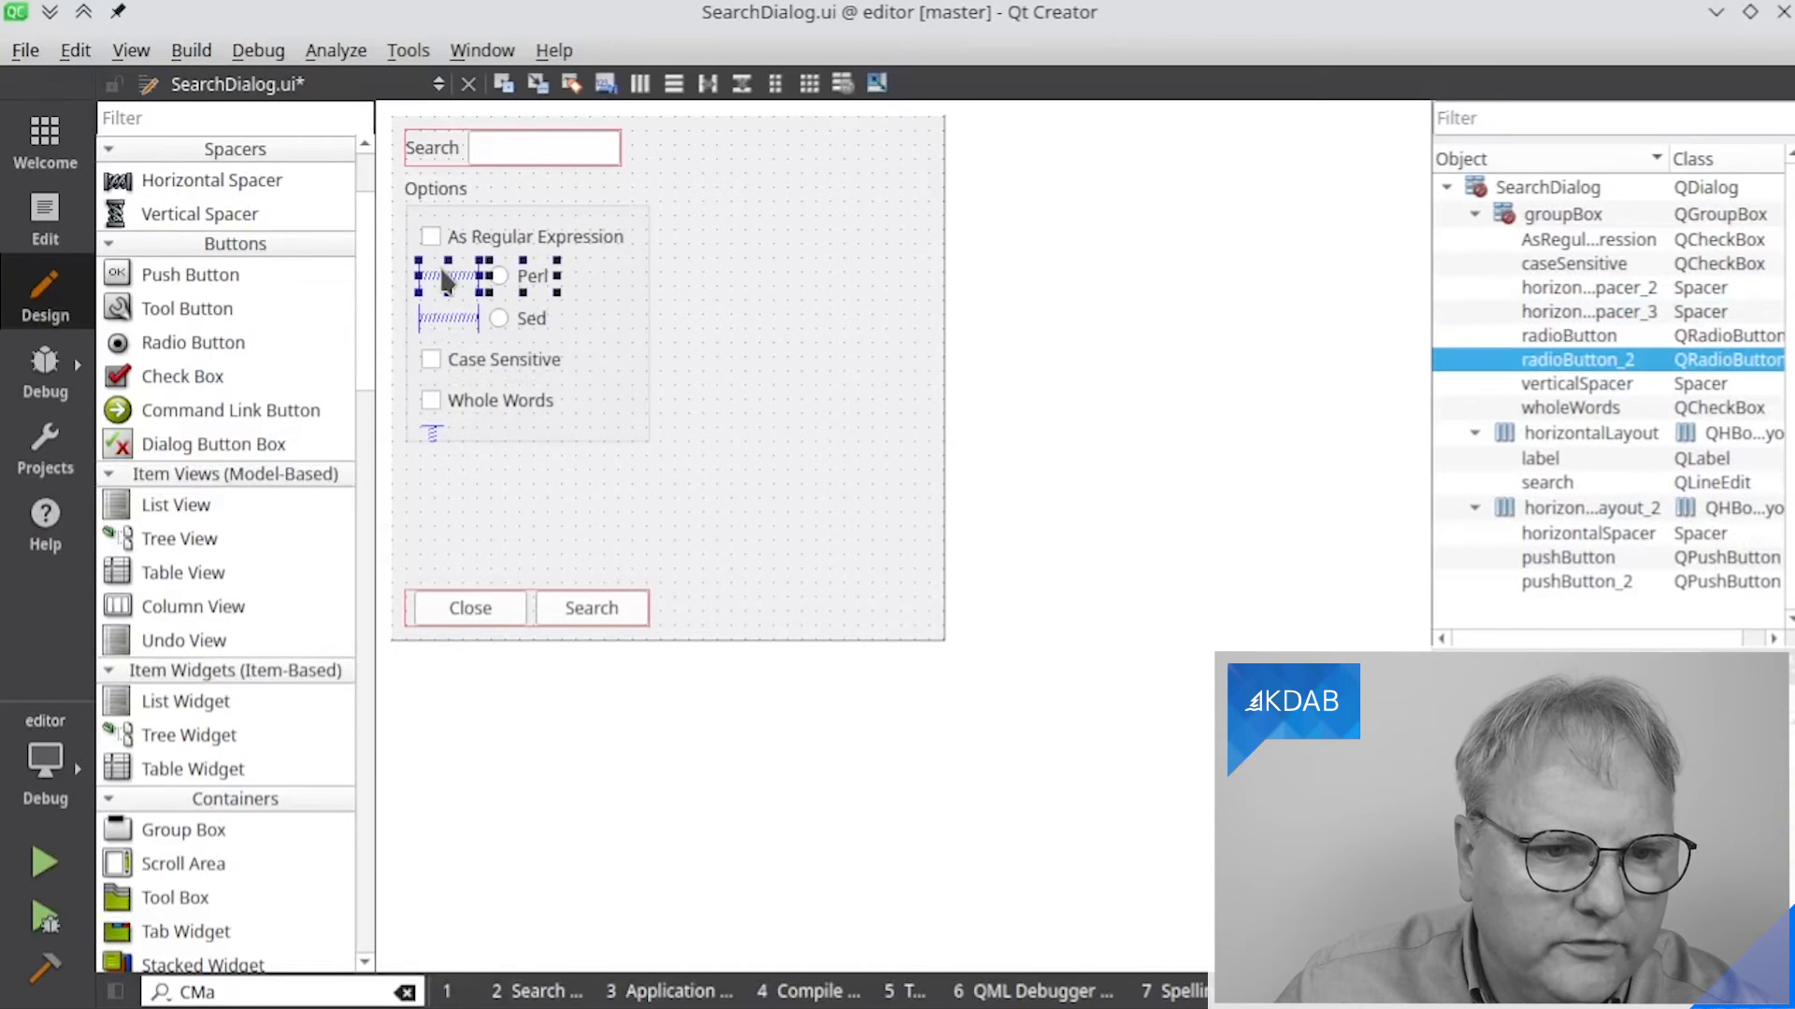
pyautogui.keyDown('ctrl'); pyautogui.click(449, 275); pyautogui.keyUp('ctrl')
pyautogui.hotkey('ctrl', 'h')
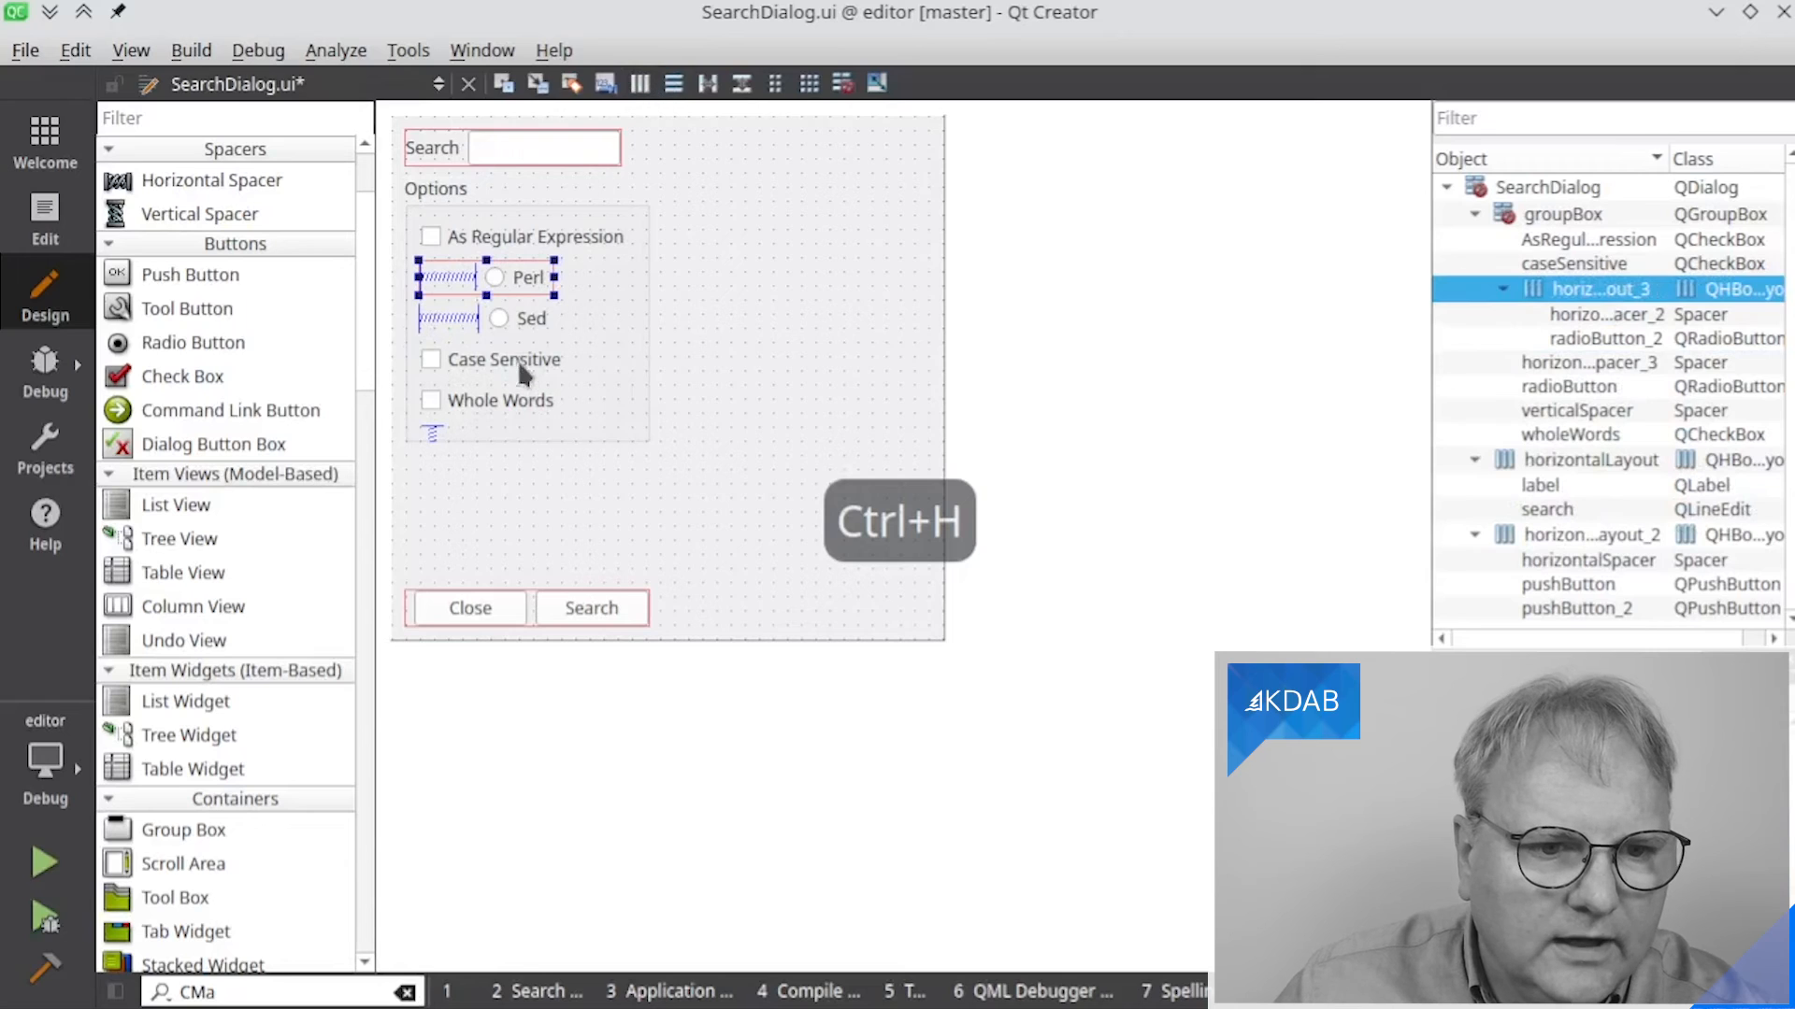
# Lay out the Sed radio button and the spacer in front of it horizontally
pyautogui.click(523, 318)
pyautogui.keyDown('ctrl'); pyautogui.click(443, 320); pyautogui.keyUp('ctrl')
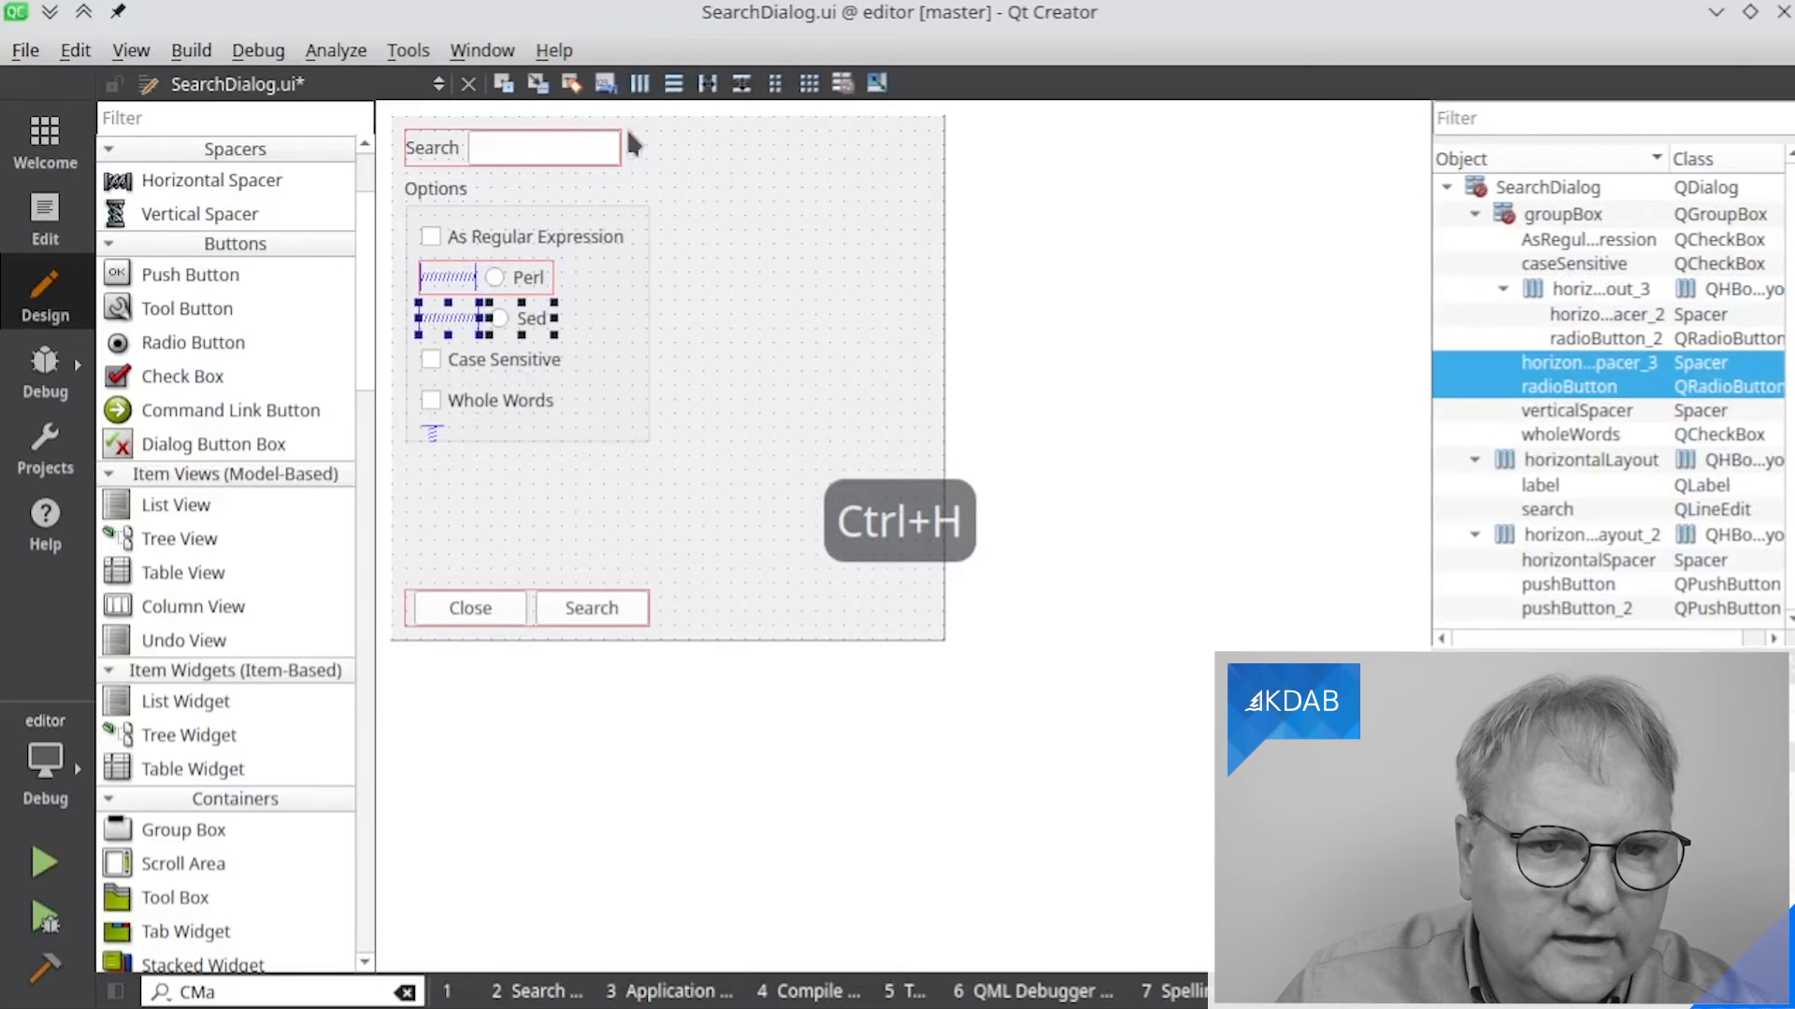
pyautogui.hotkey('ctrl', 'h')
# Lay out the Options group box and the whole SearchDialog form vertically
pyautogui.click(615, 245)
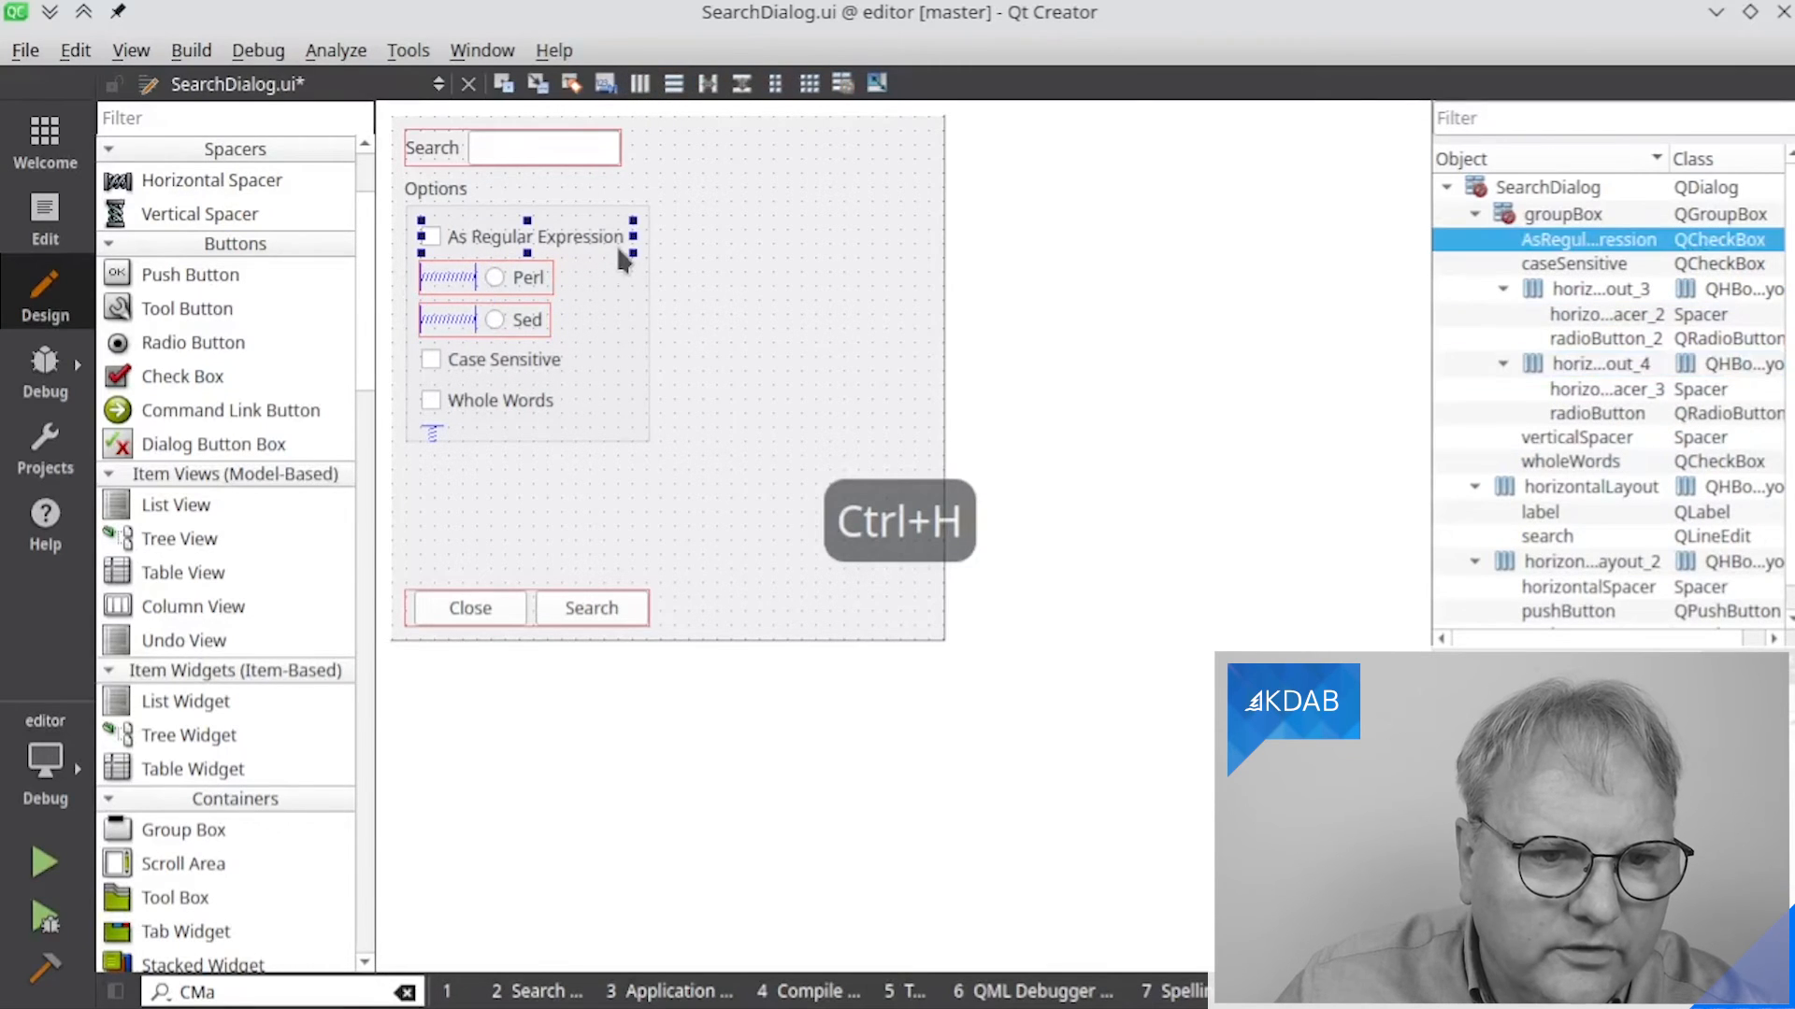
pyautogui.click(638, 183)
pyautogui.hotkey('ctrl', 'l')
pyautogui.click(669, 119)
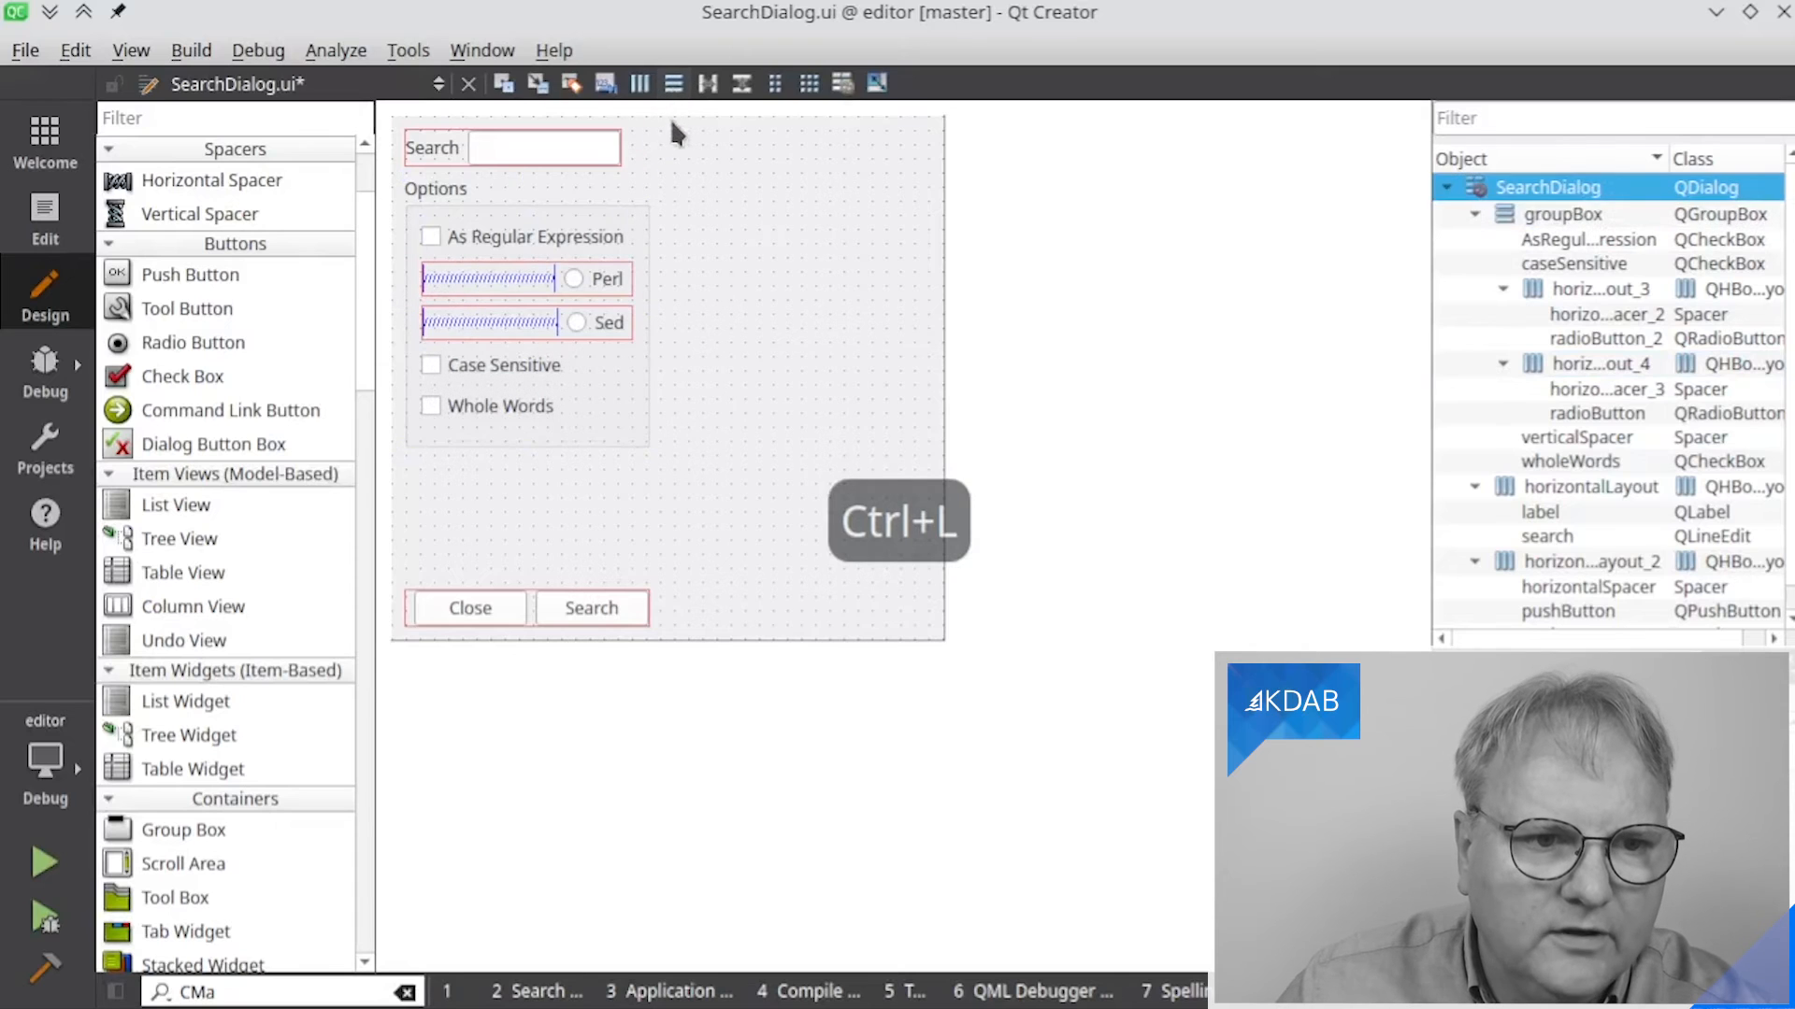
pyautogui.click(675, 85)
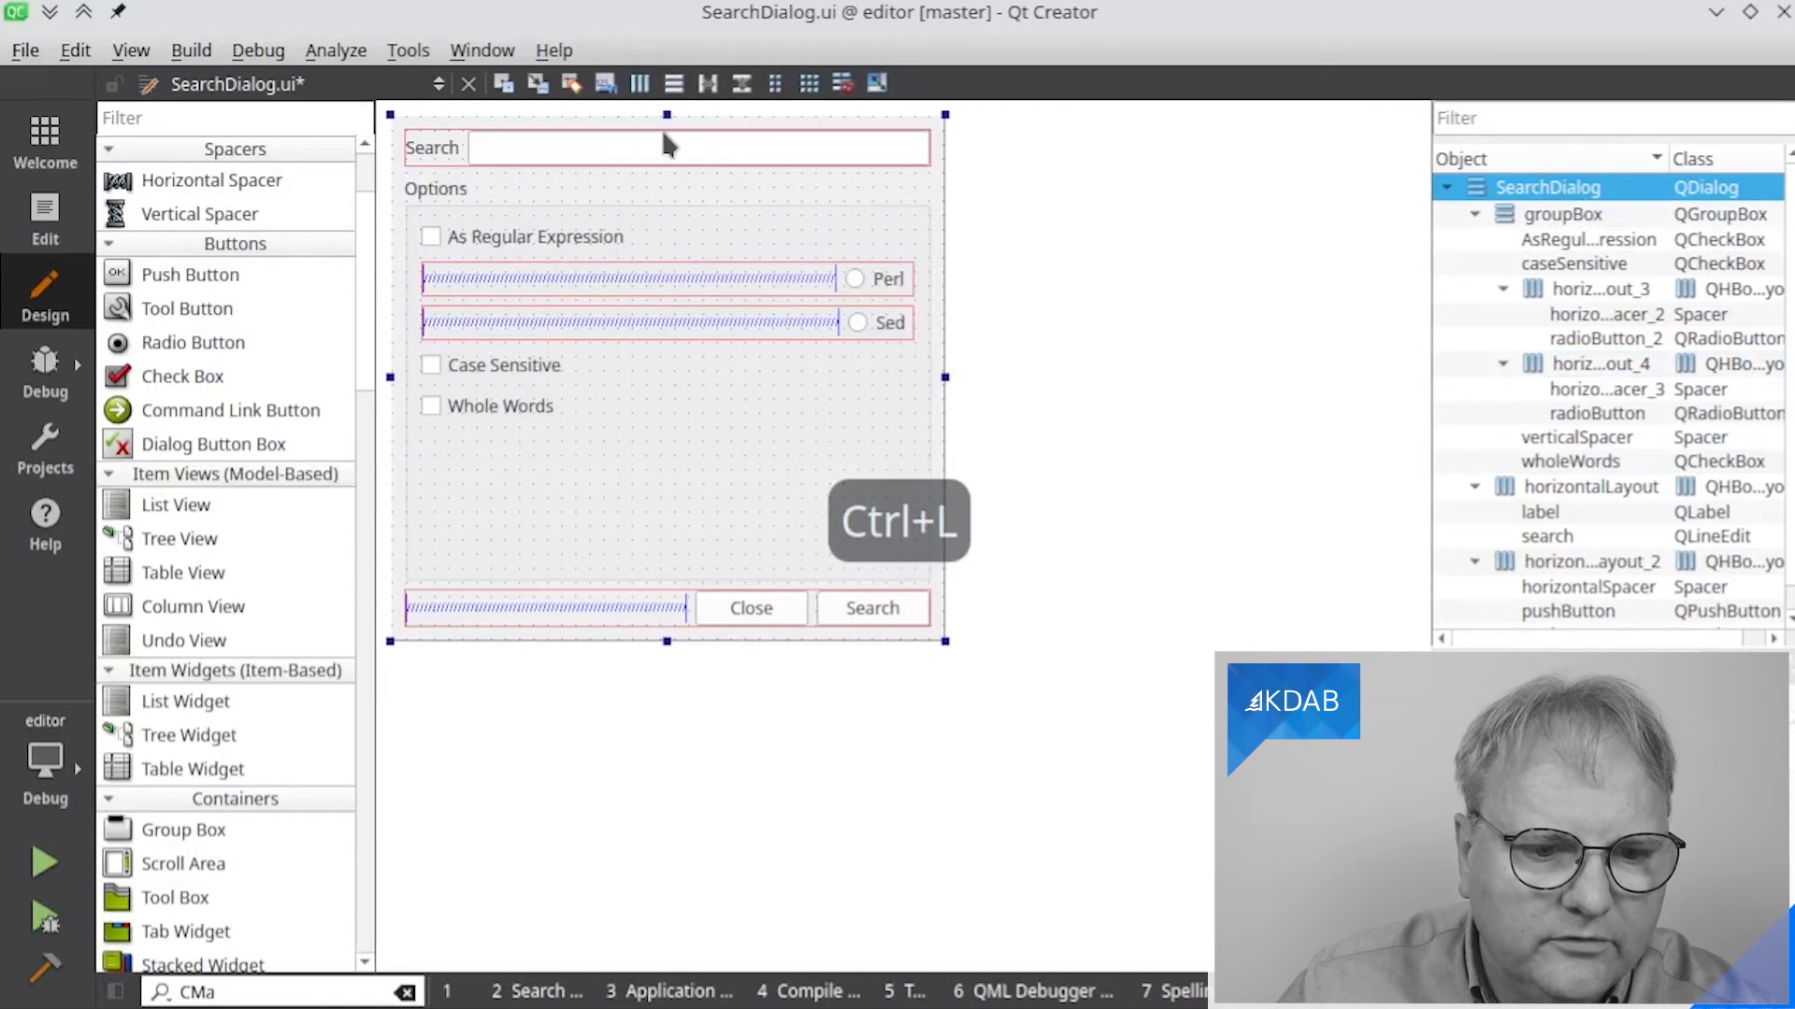
# Set the size type of the spacers in front of Perl and Sed to Fixed, and preview the dialog
pyautogui.click(684, 278)
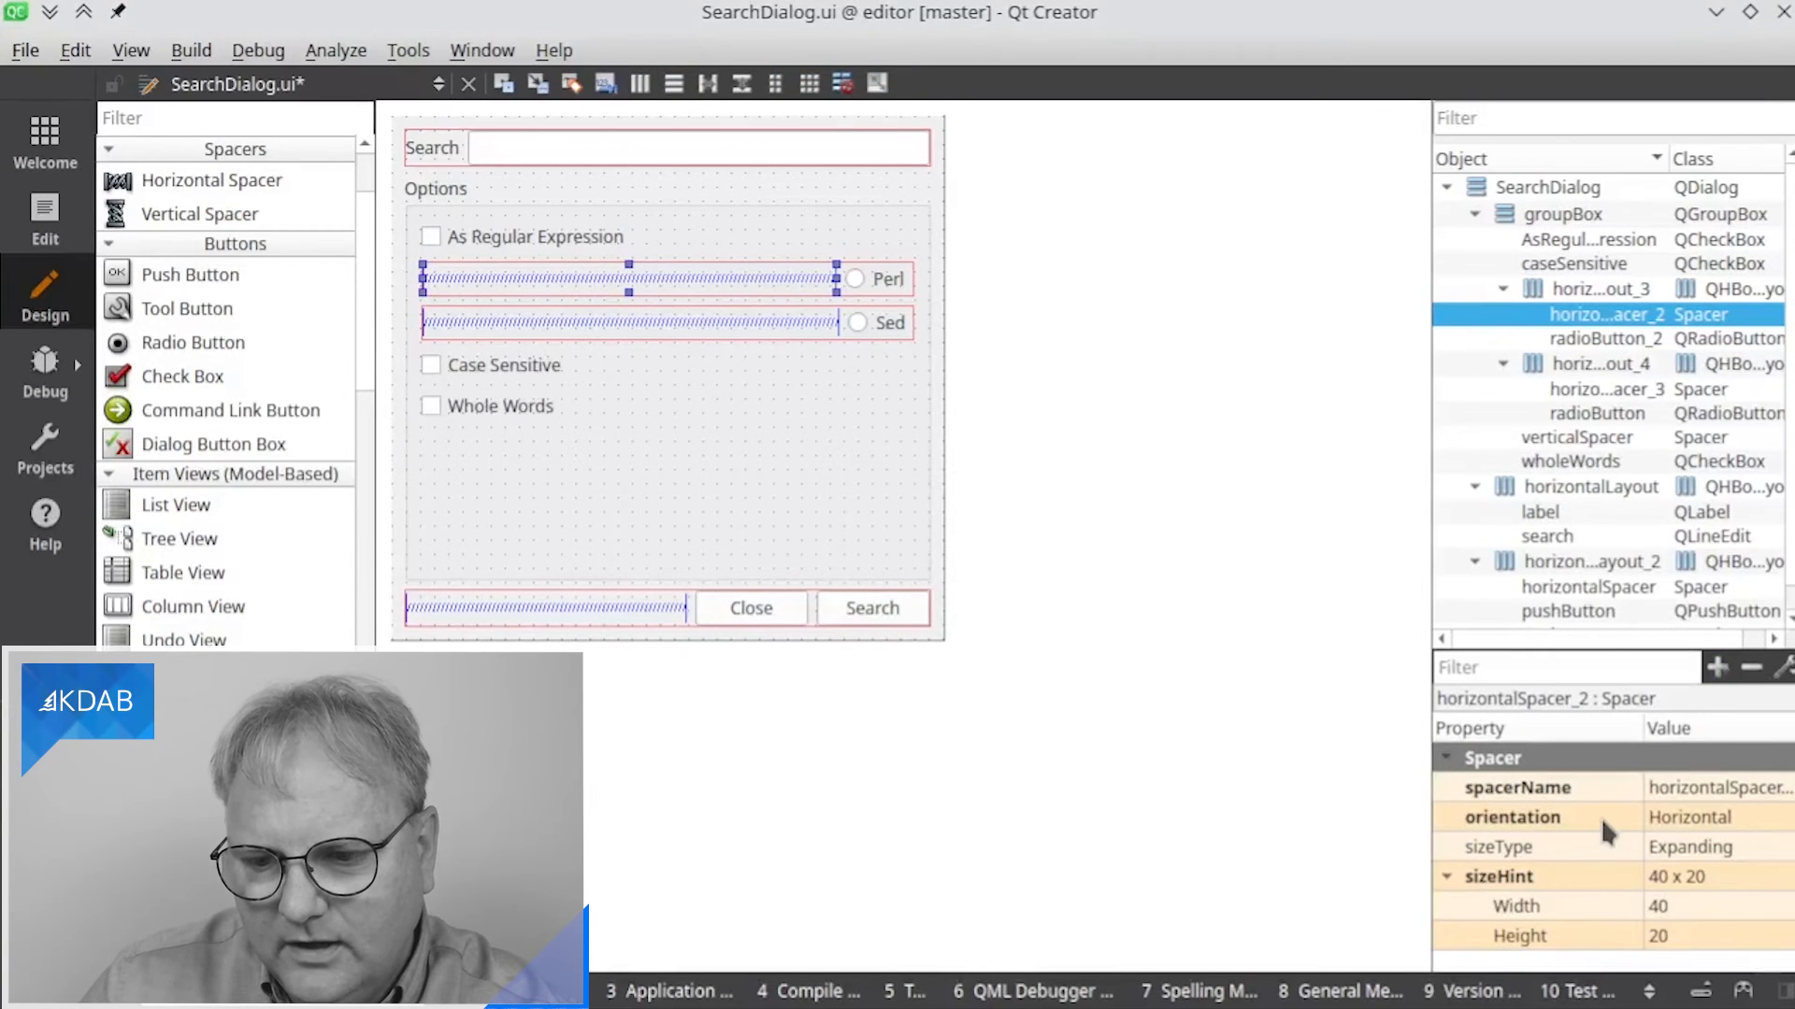
pyautogui.click(1661, 846)
pyautogui.click(1660, 846)
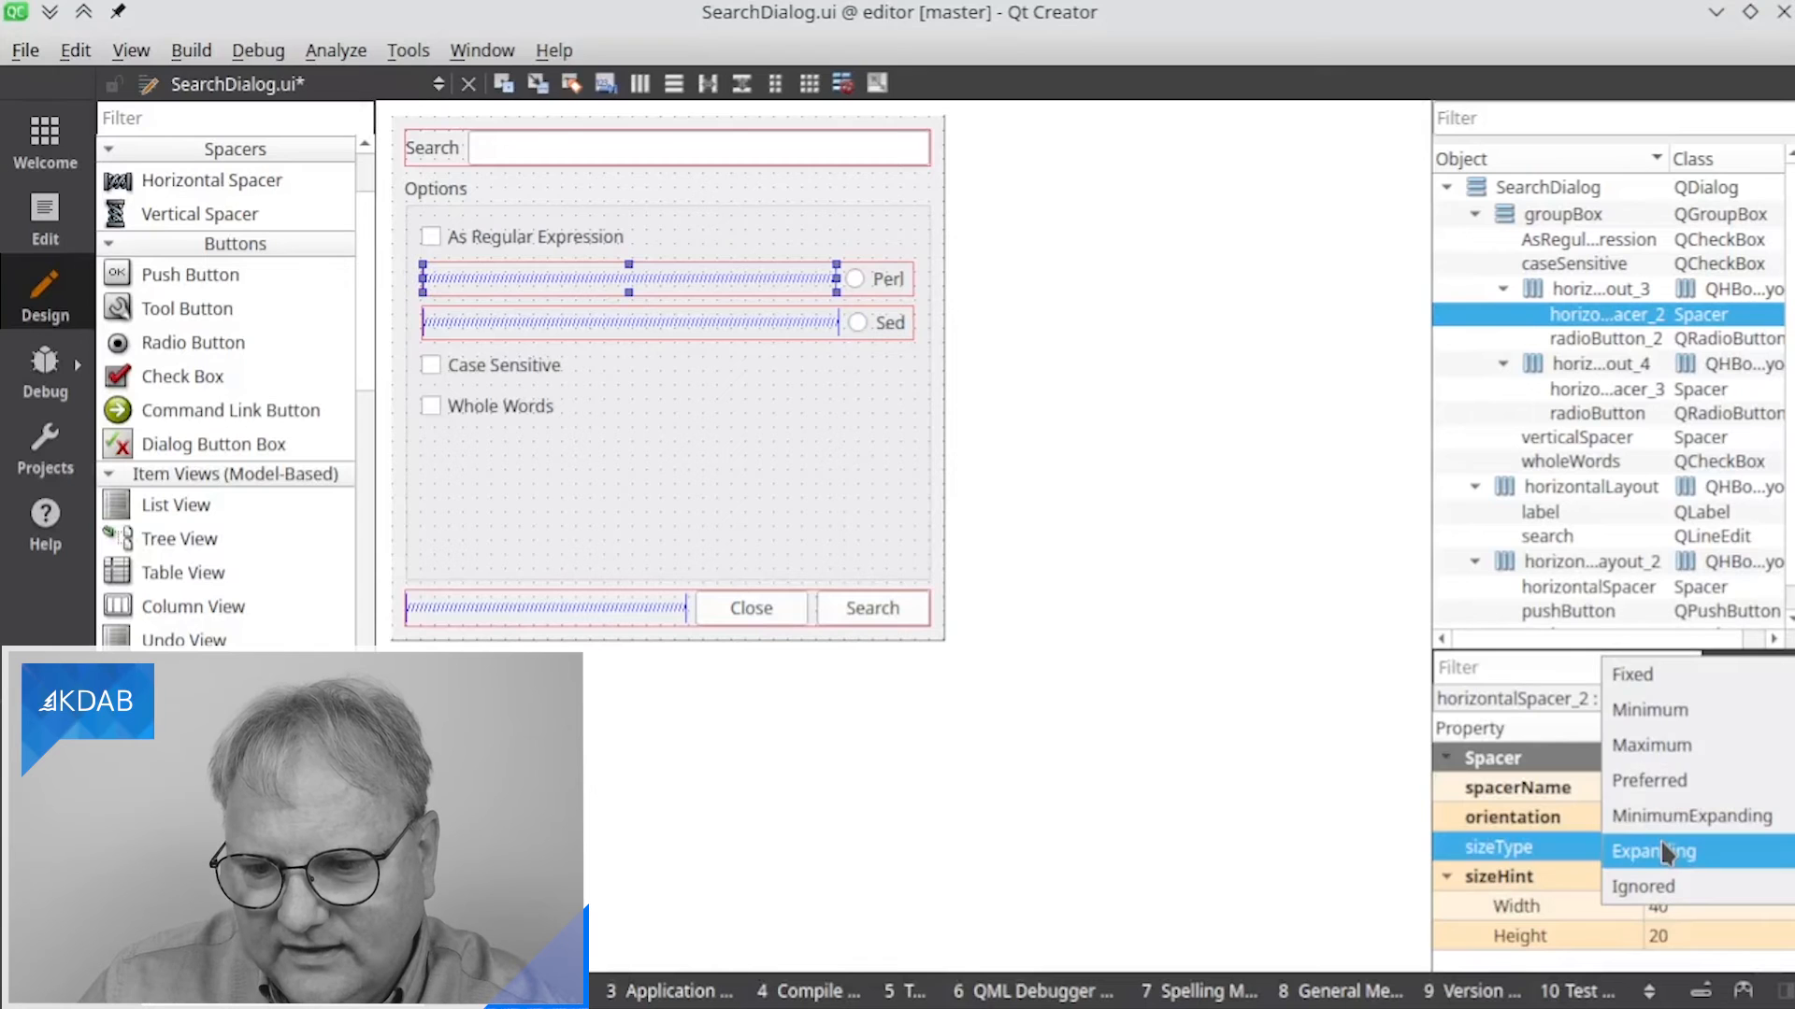
pyautogui.click(1656, 674)
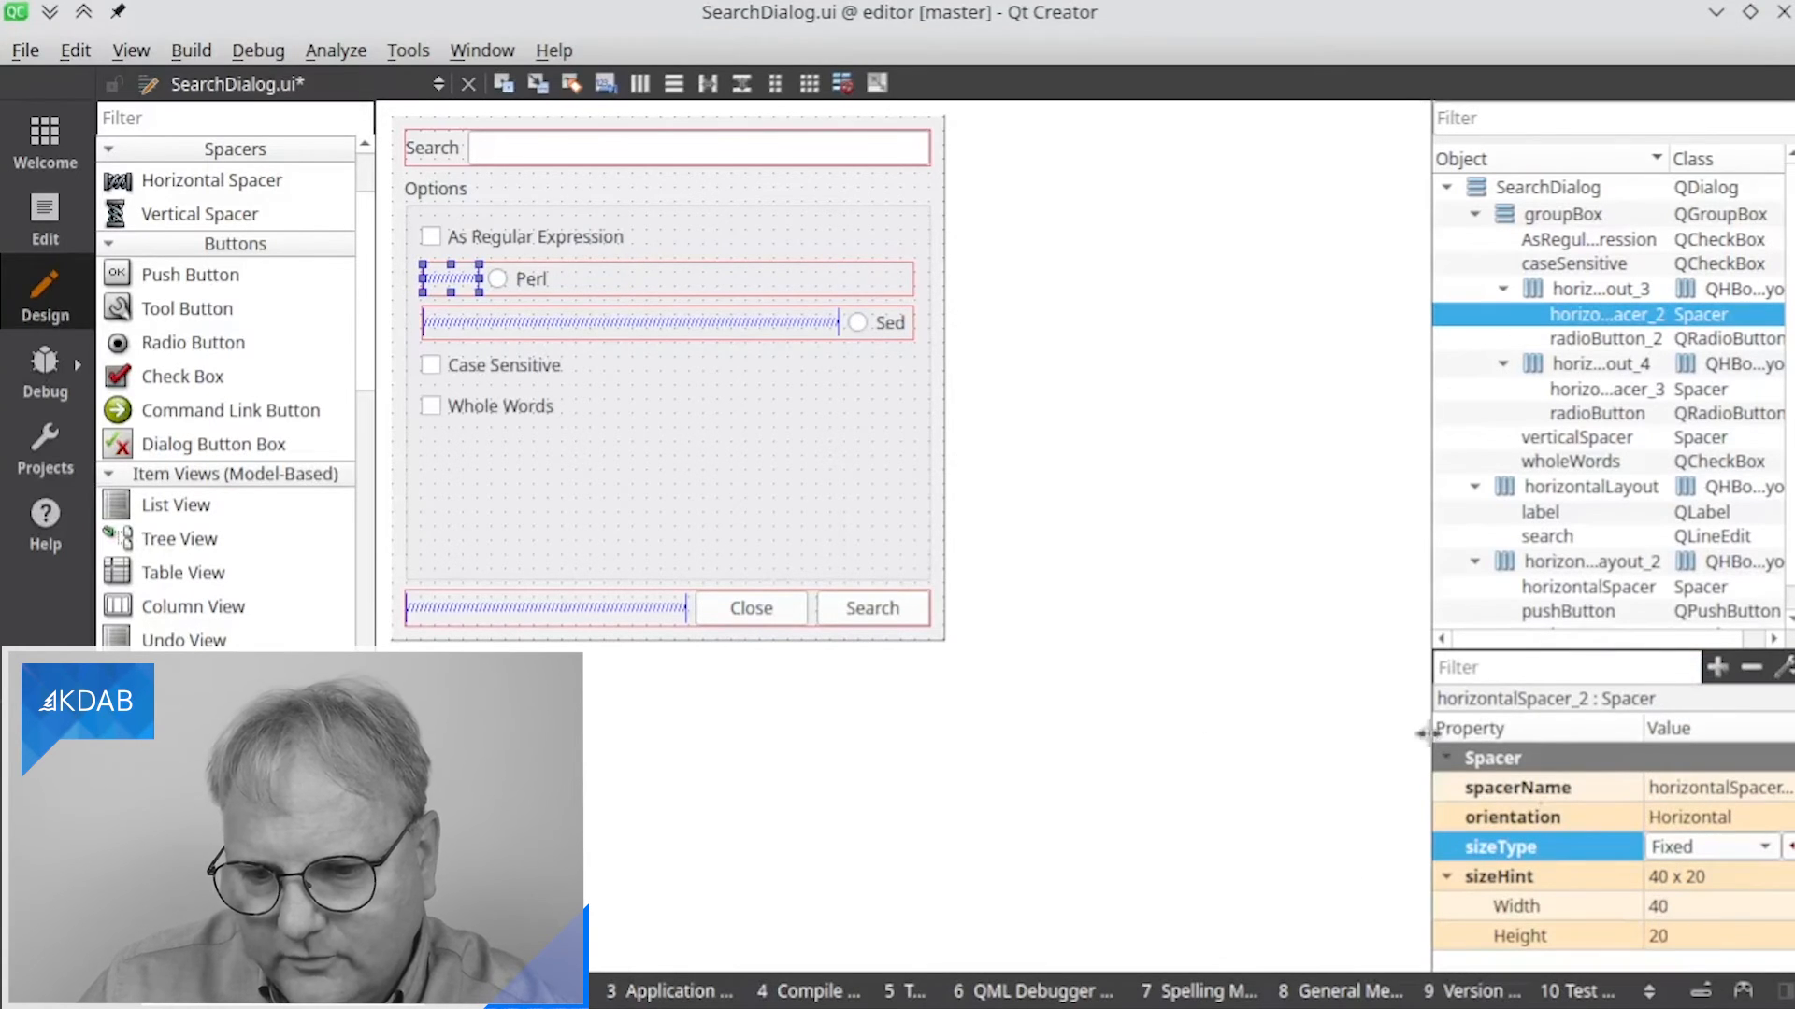
pyautogui.click(692, 323)
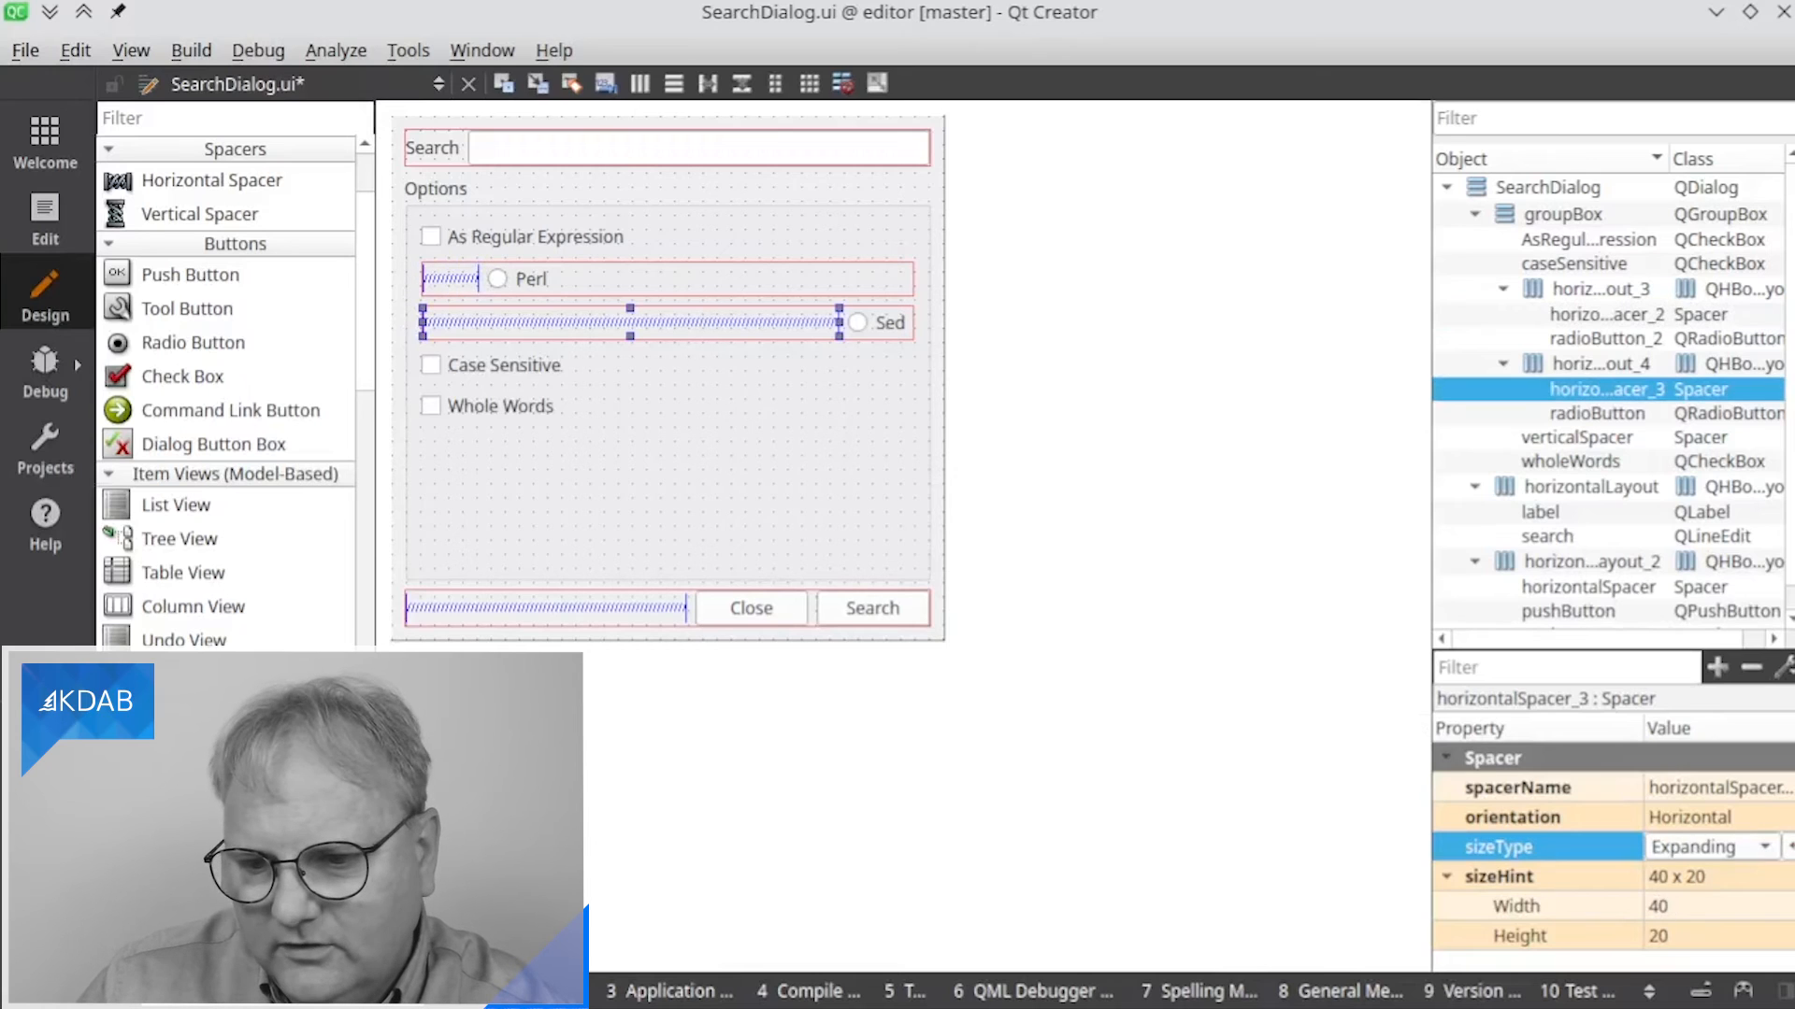
pyautogui.click(1691, 846)
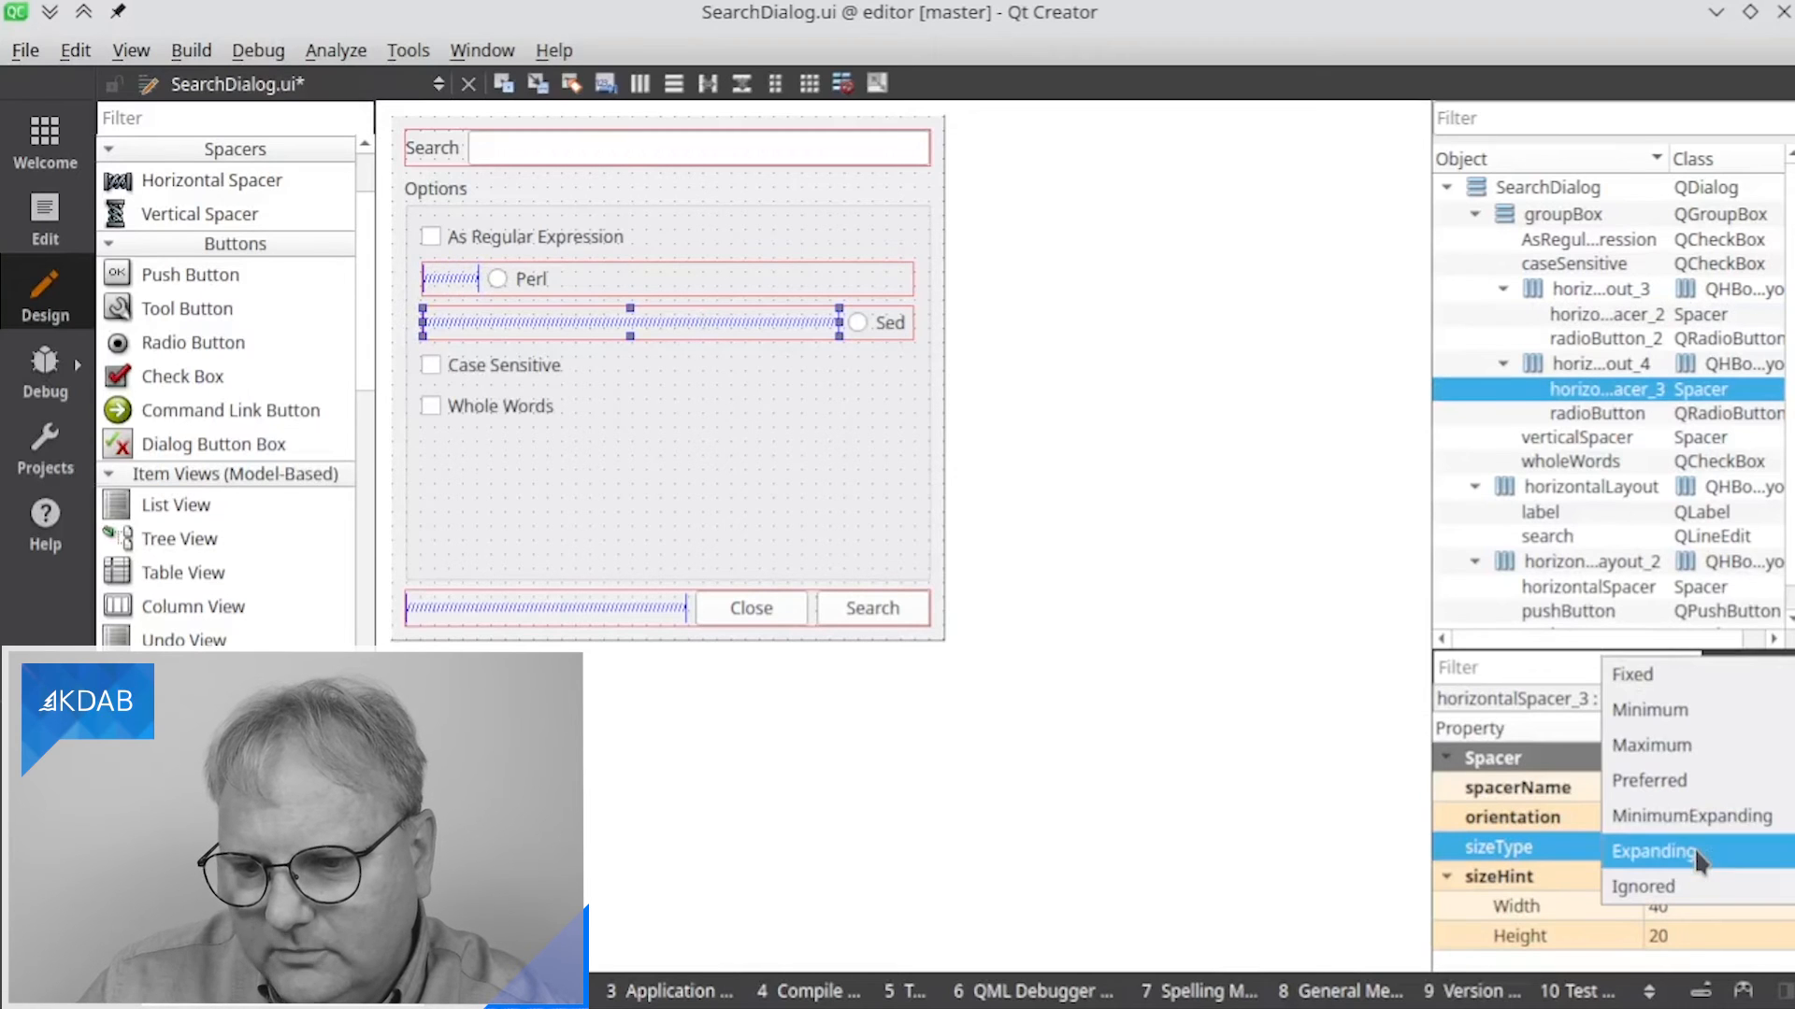
pyautogui.click(1660, 674)
pyautogui.hotkey('alt', 'shift', 'r')
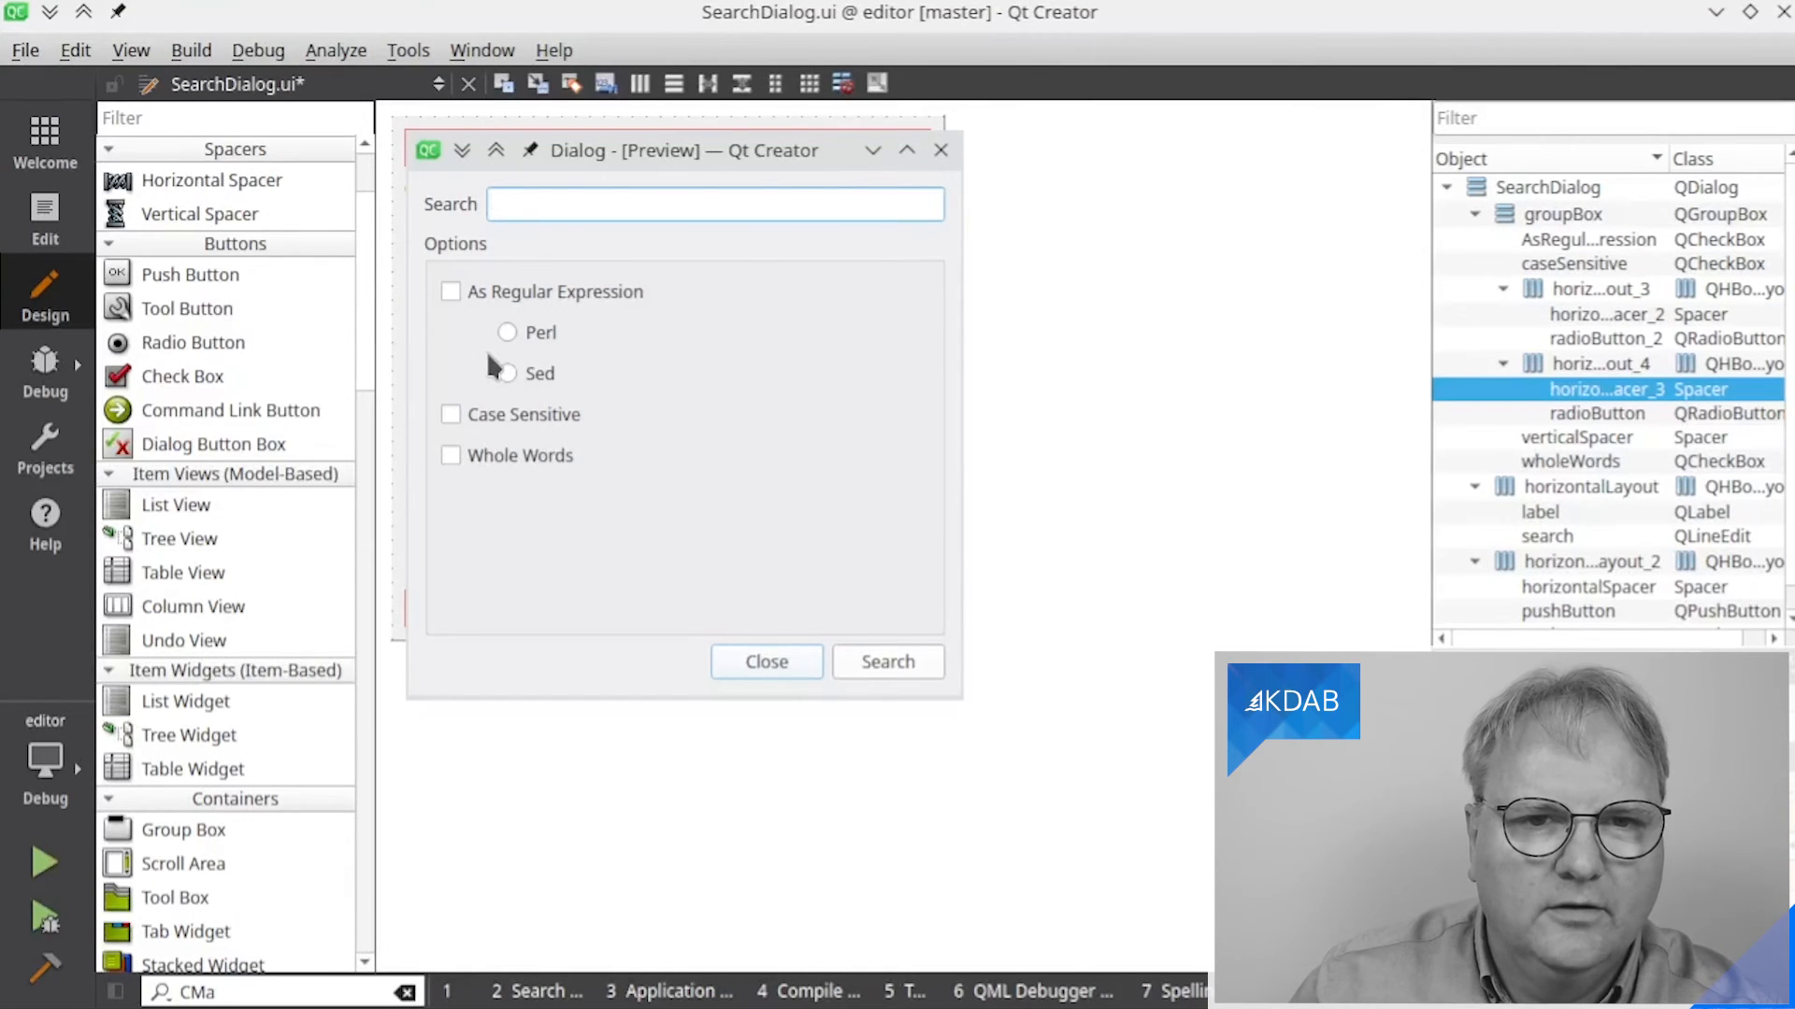
pyautogui.press('Escape')
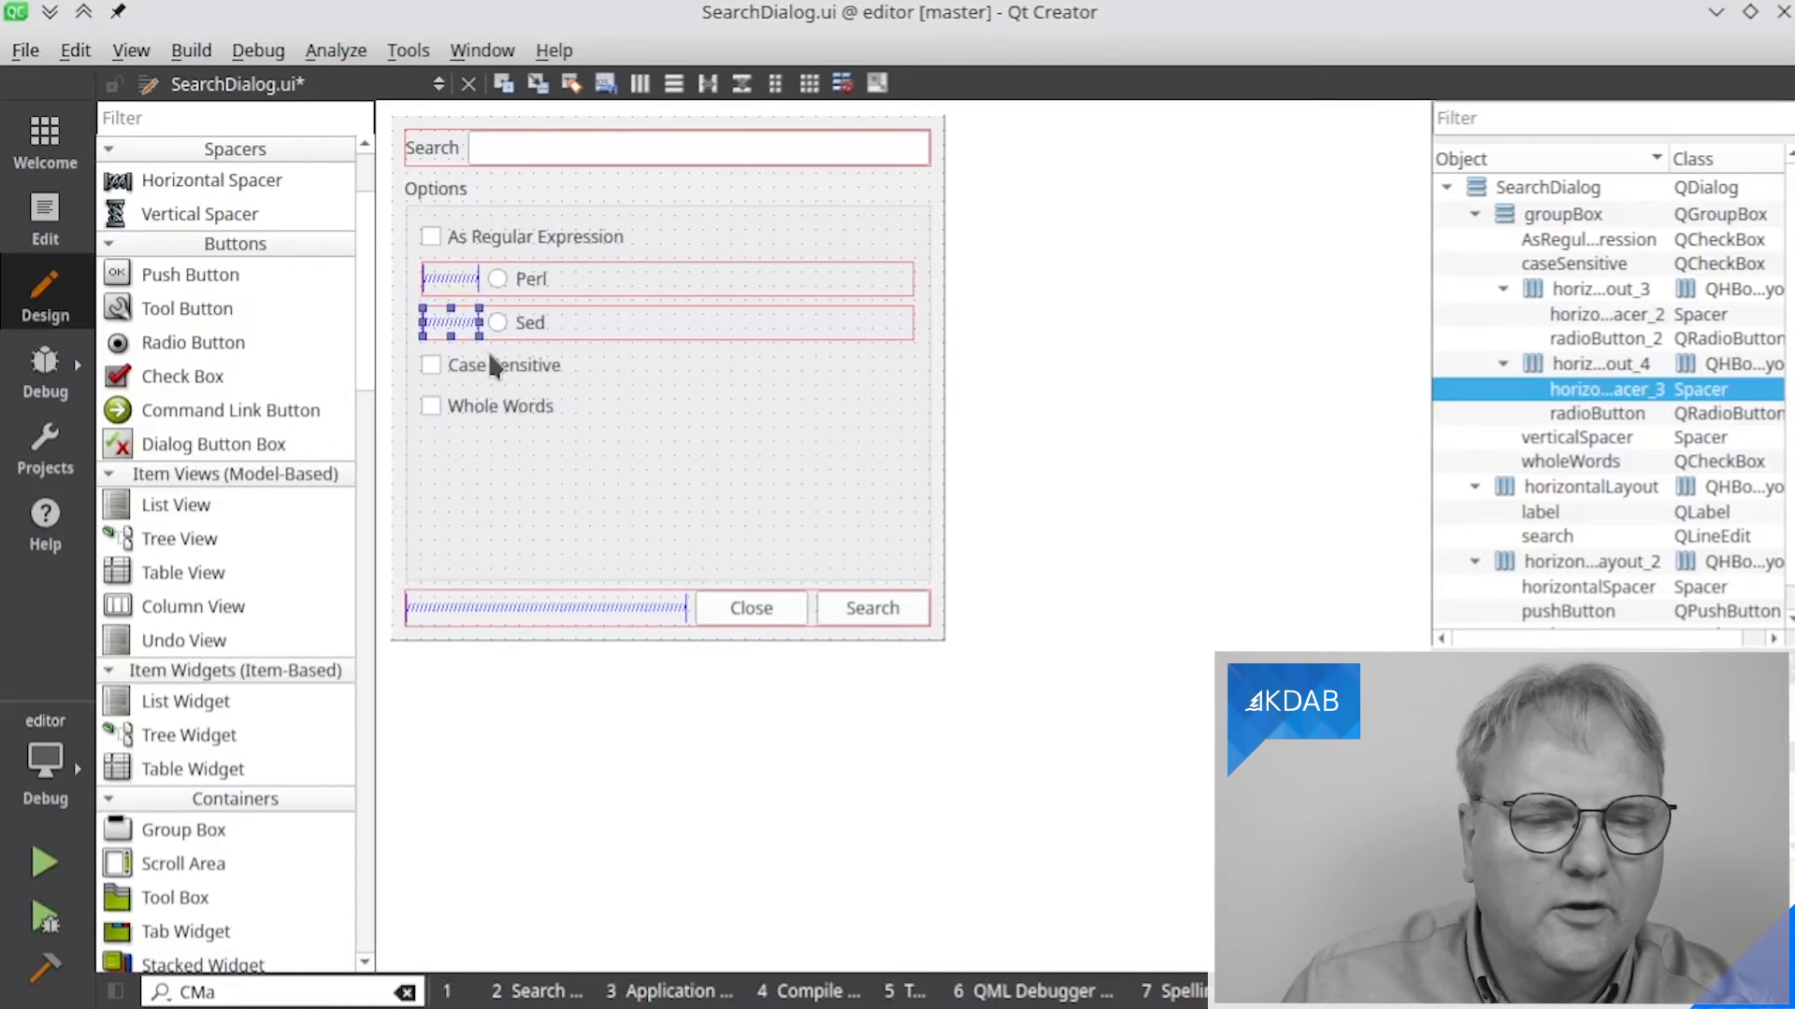
# Undo the spacer, indentation and layout-breaking changes, back to the vertically laid-out form with unindented Perl and Sed radio buttons
pyautogui.hotkey('ctrl', 'z')
pyautogui.hotkey('ctrl', 'z')
pyautogui.hotkey('ctrl', 'z')
pyautogui.hotkey('ctrl', 'z')
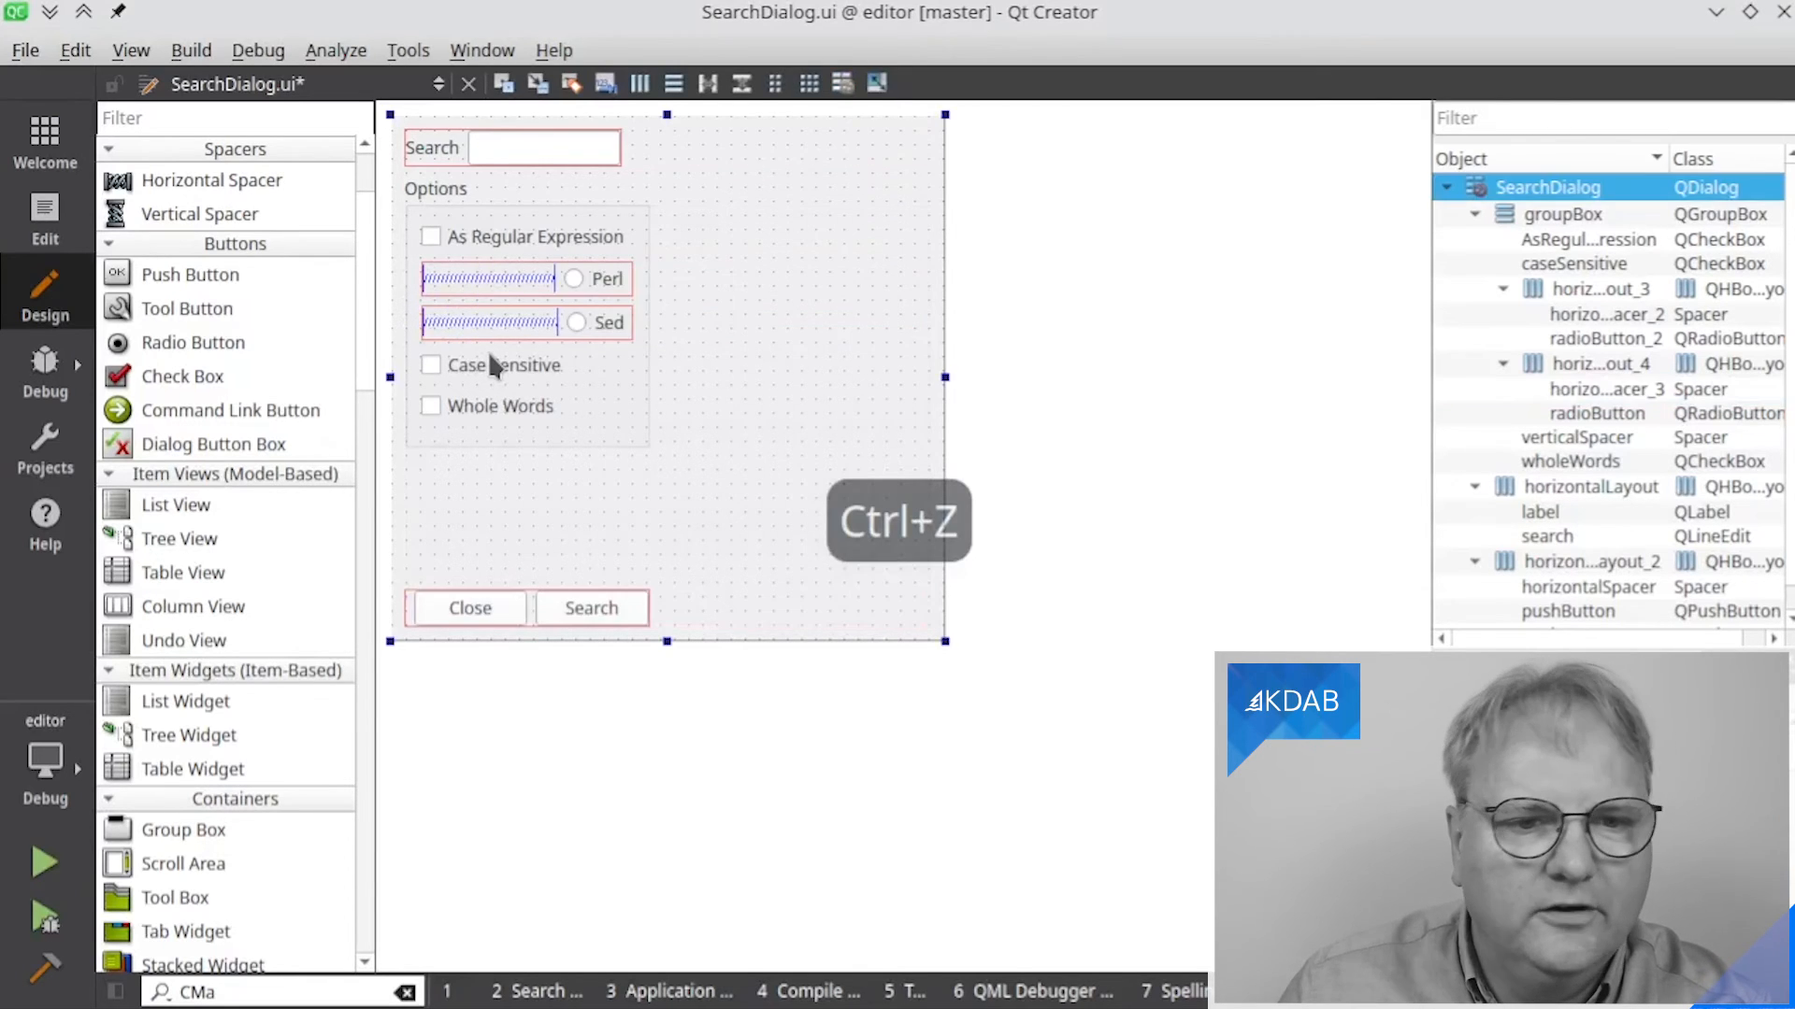
pyautogui.hotkey('ctrl', 'z')
pyautogui.hotkey('ctrl', 'z')
pyautogui.hotkey('ctrl', 'z')
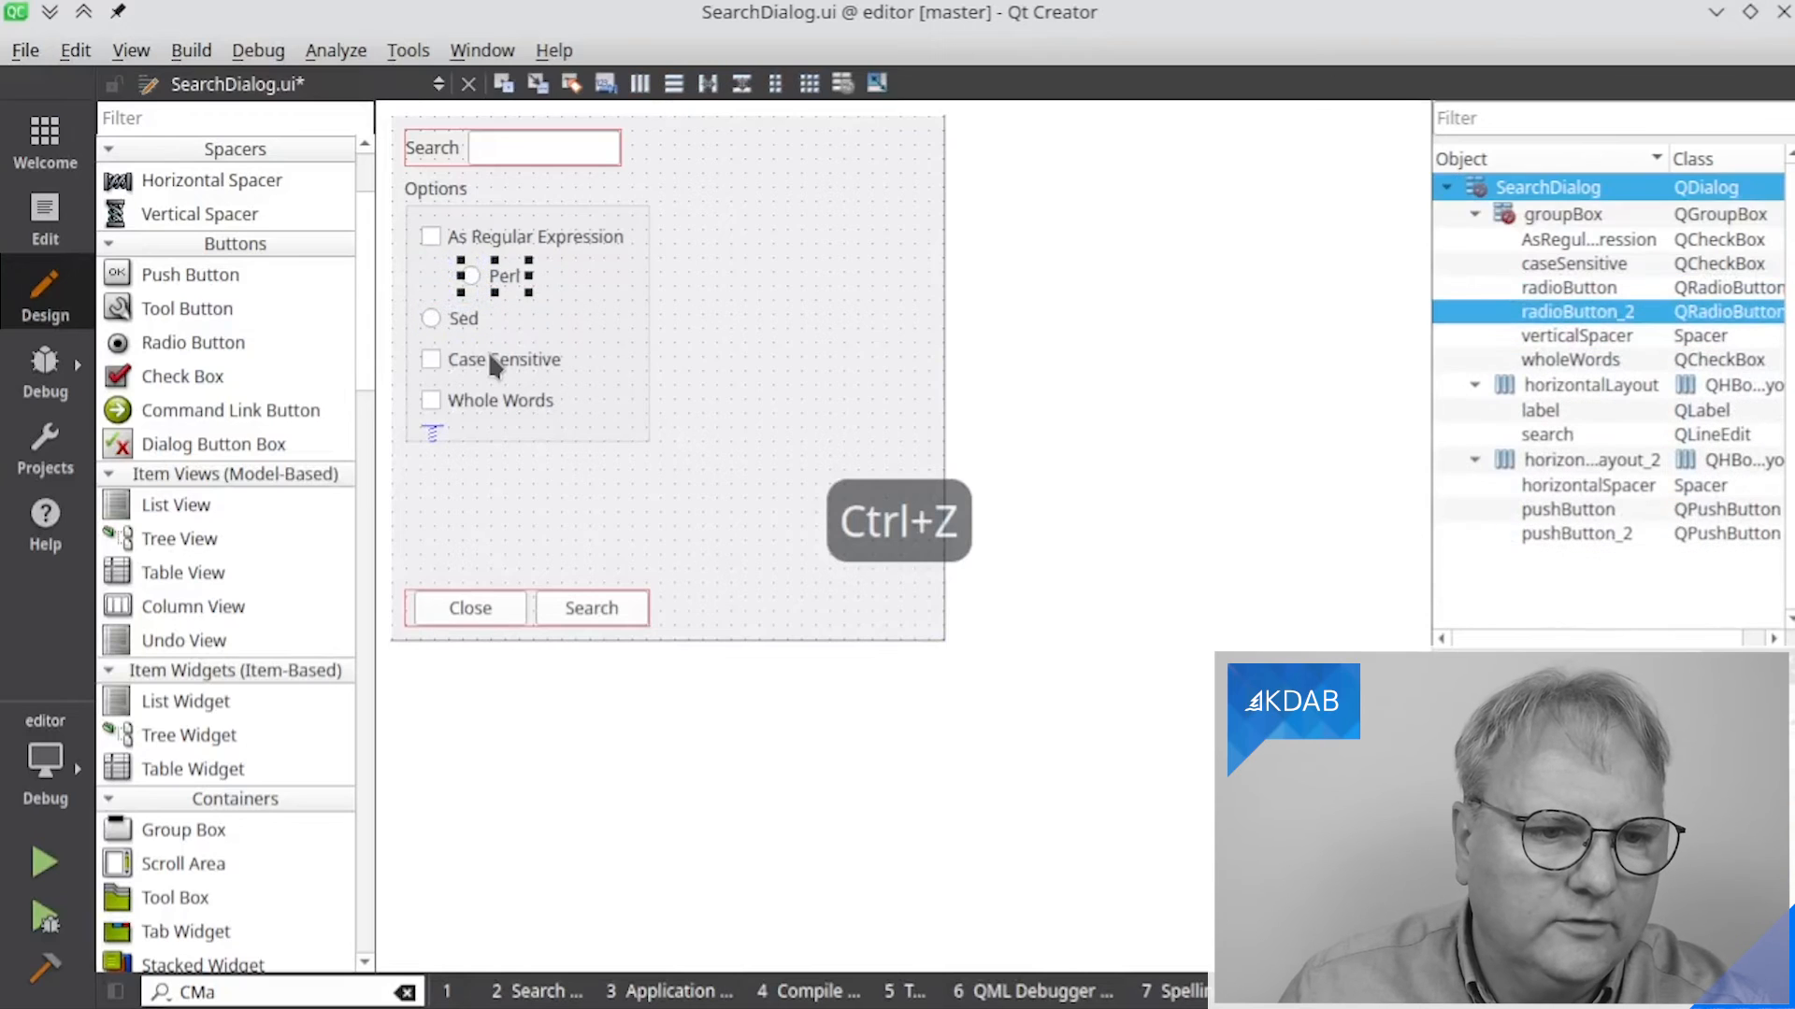
pyautogui.hotkey('ctrl', 'z')
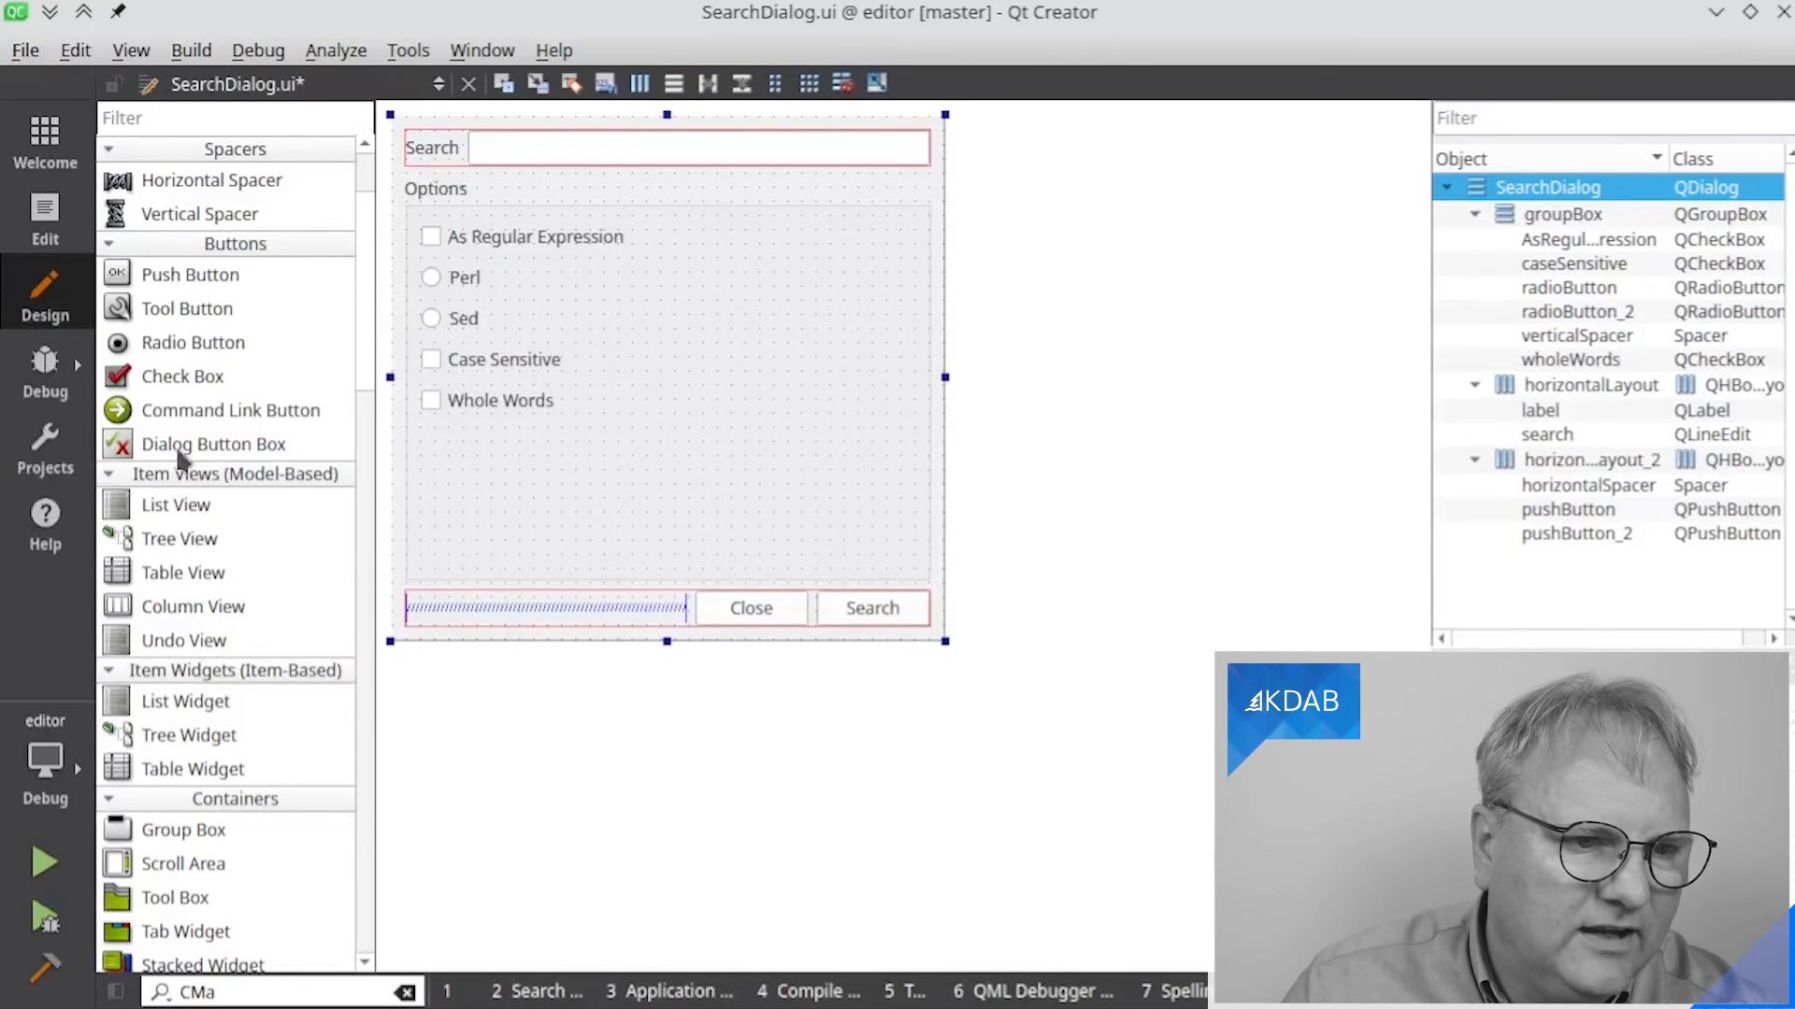
# Insert a horizontal layout beneath As Regular Expression in the Options group box and move the Perl radio button into it
pyautogui.scroll(2, 185, 254)
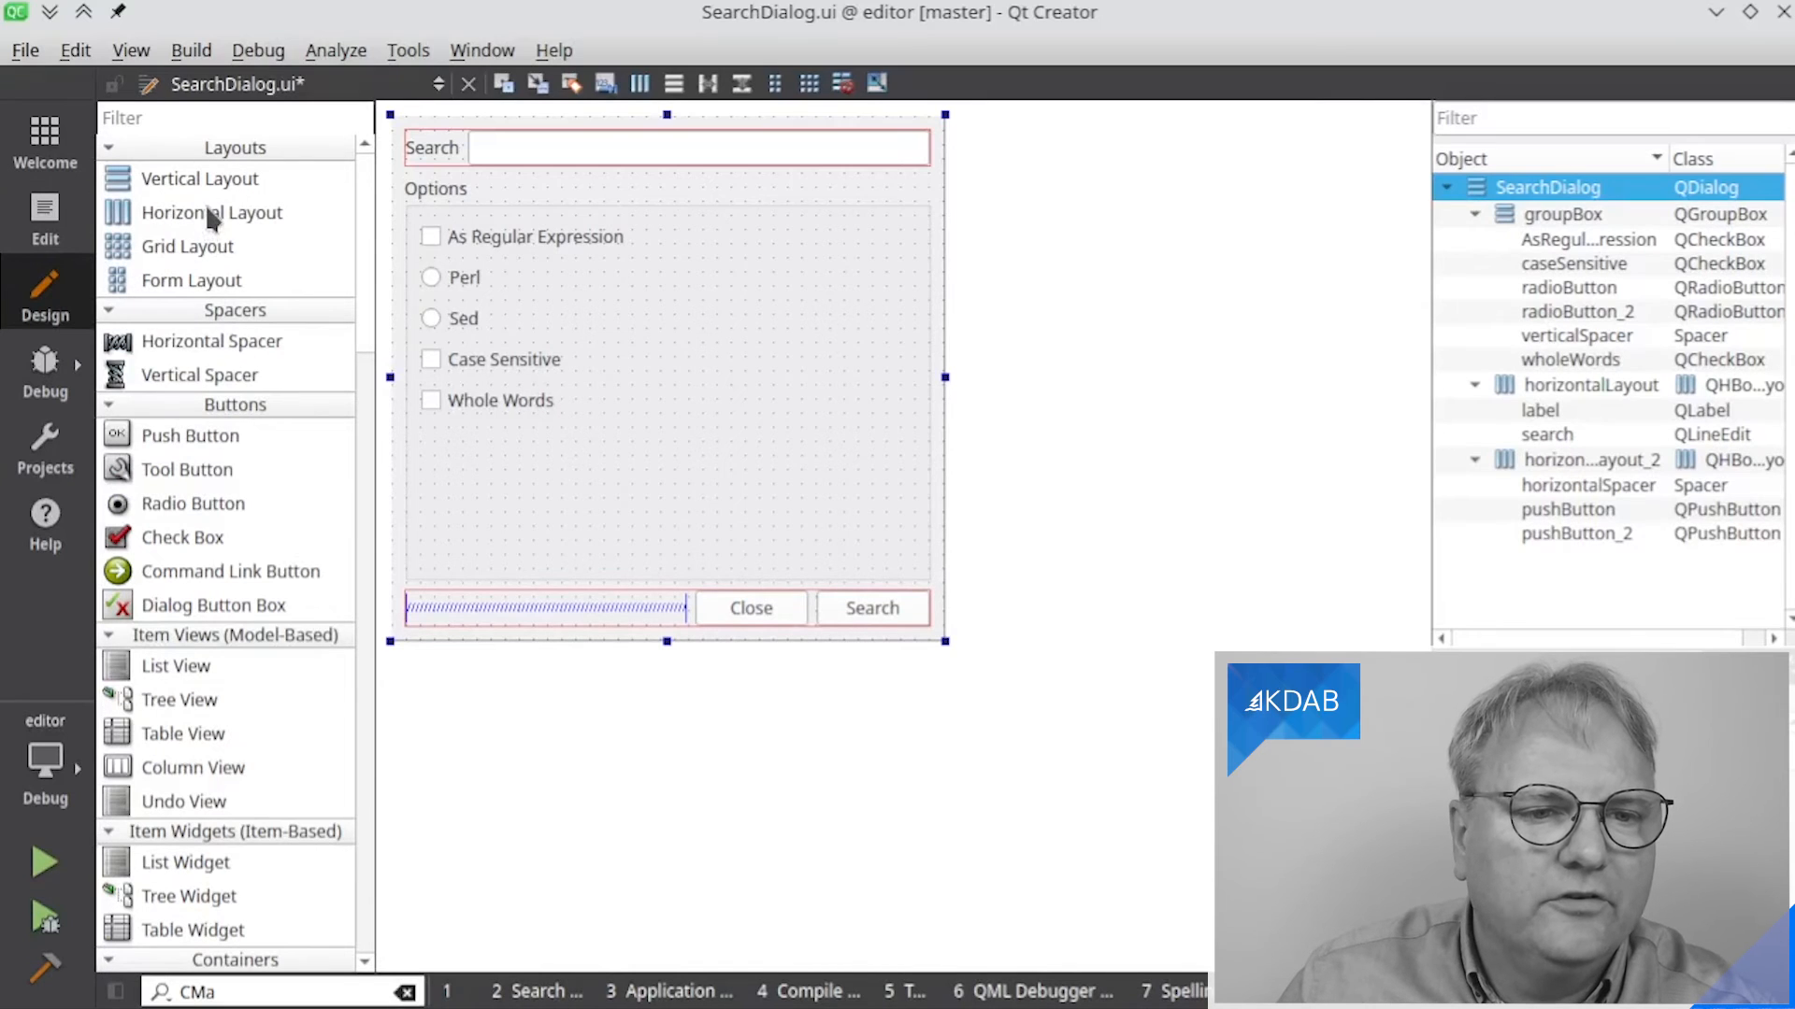
pyautogui.moveTo(208, 211); pyautogui.dragTo(494, 279)
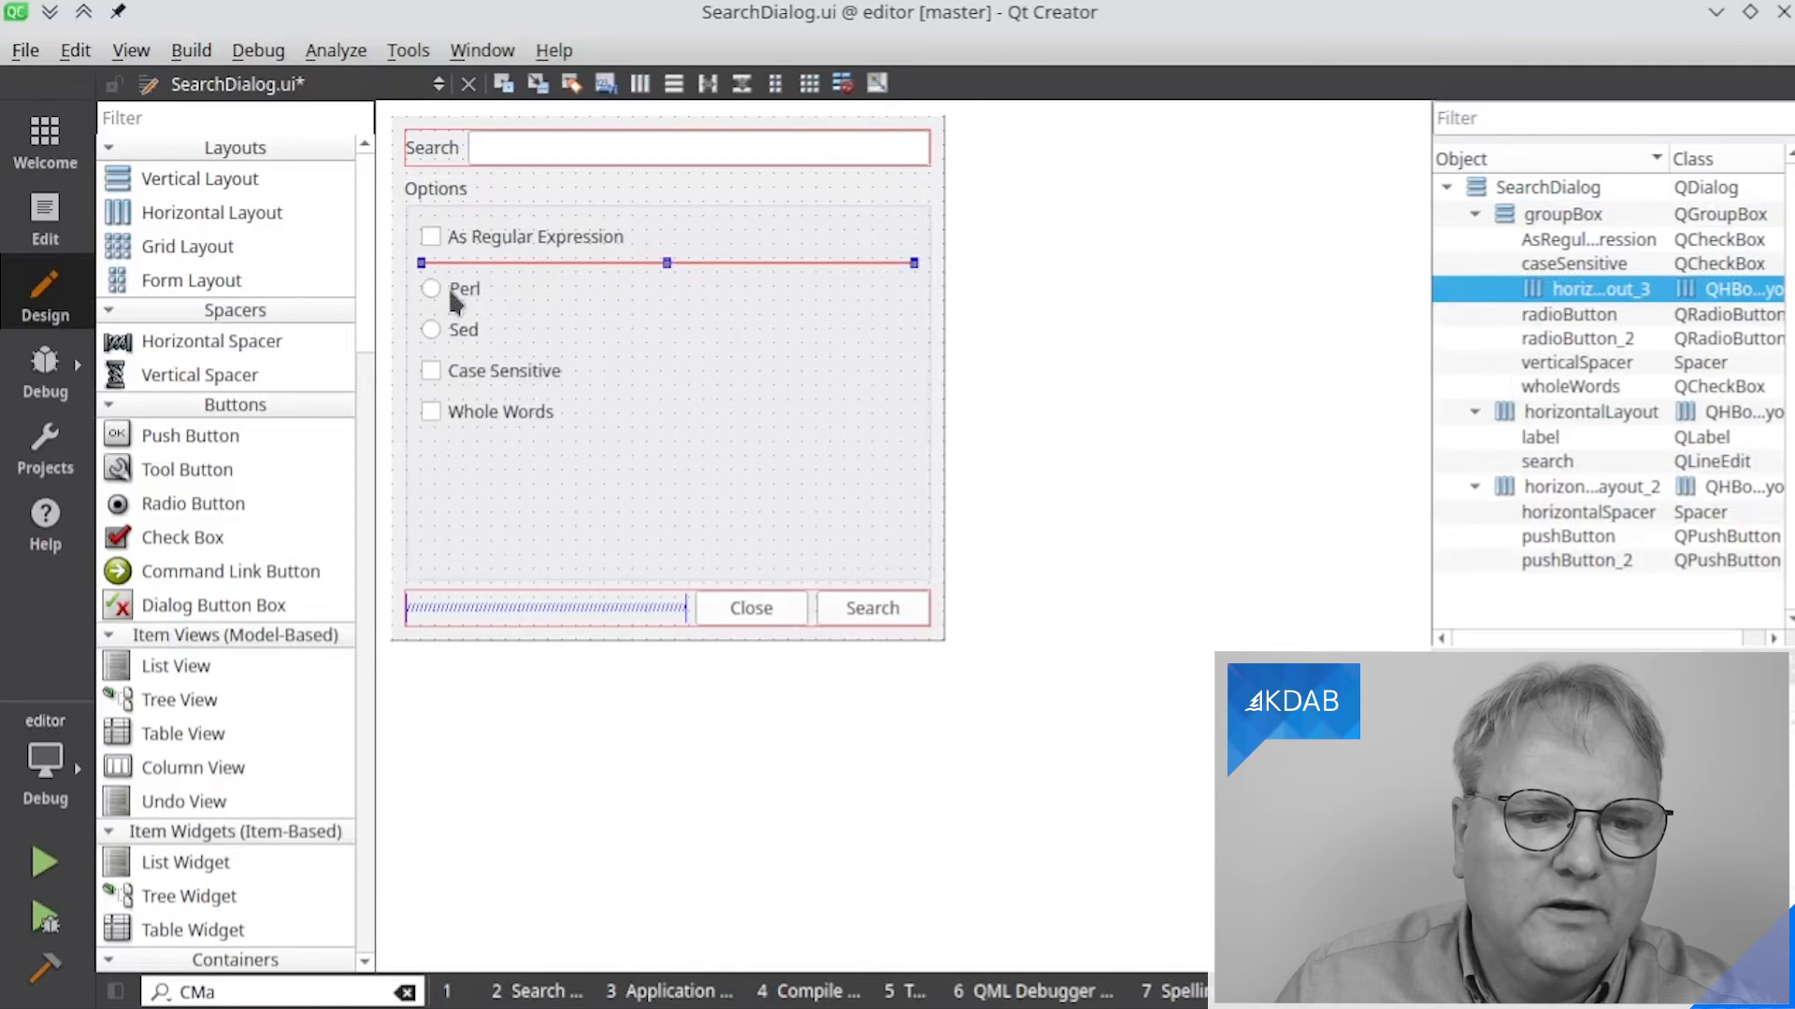
pyautogui.moveTo(451, 286); pyautogui.dragTo(526, 269)
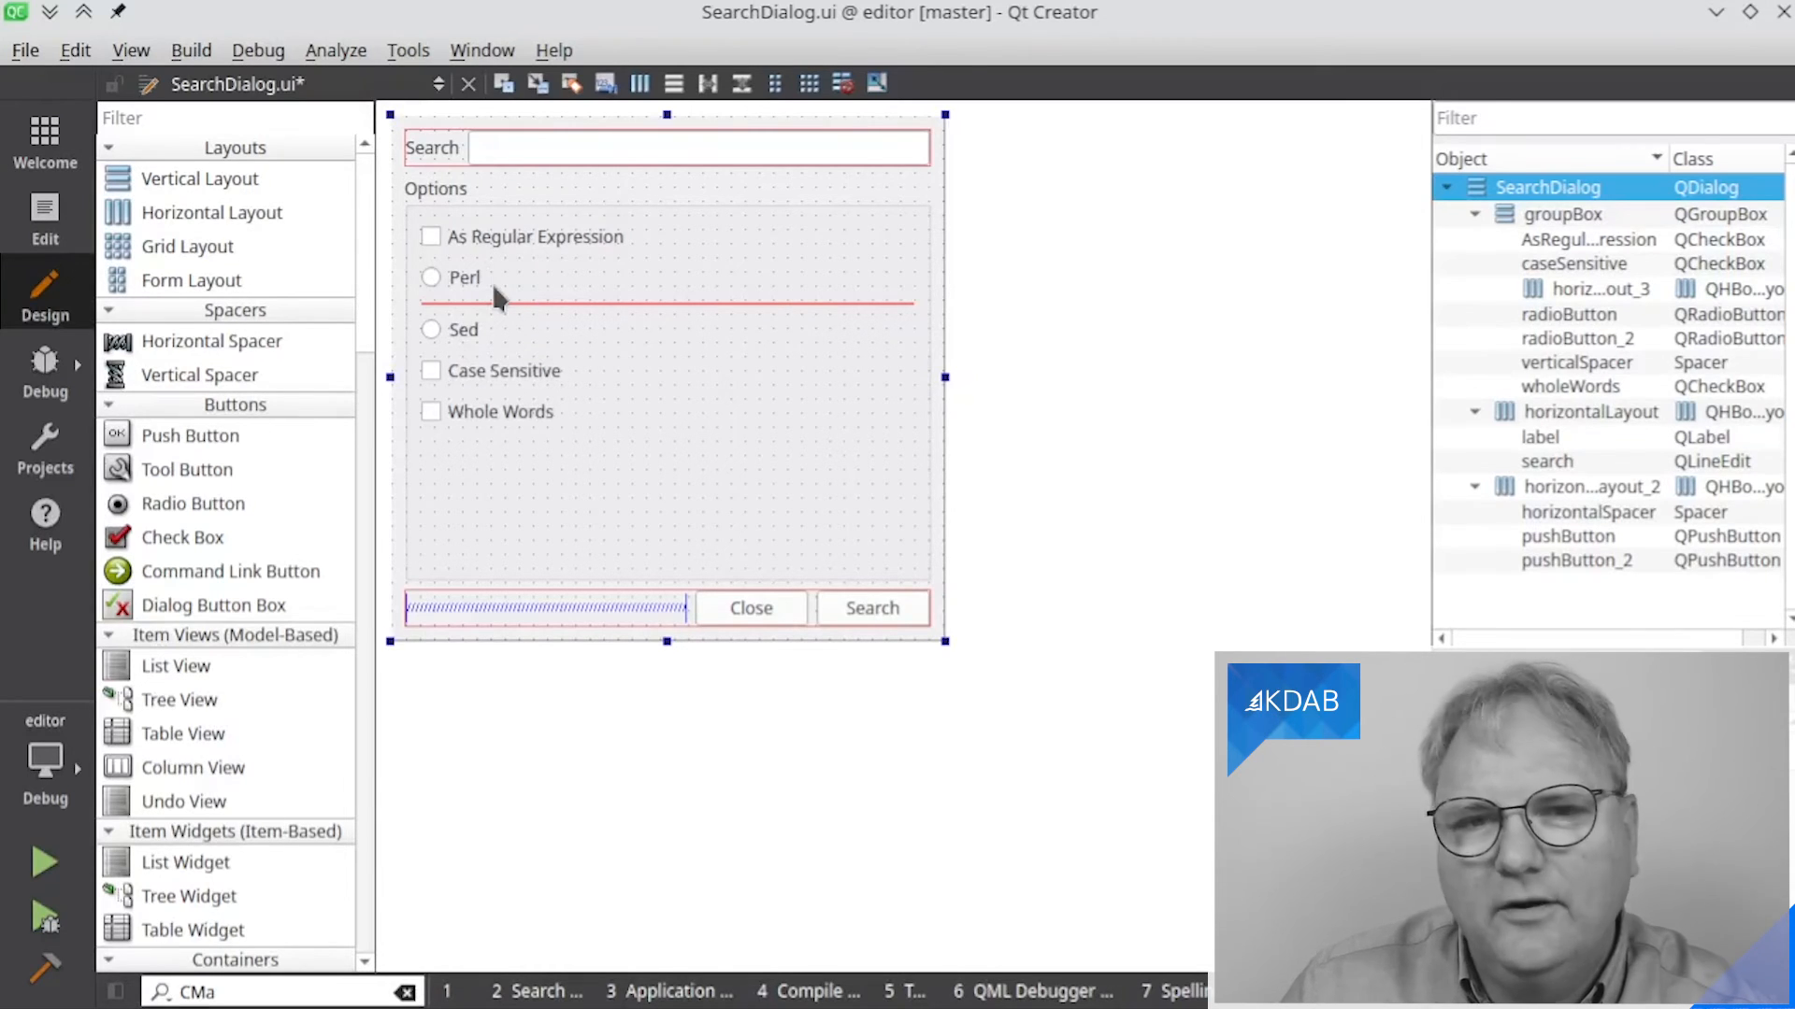
pyautogui.click(580, 301)
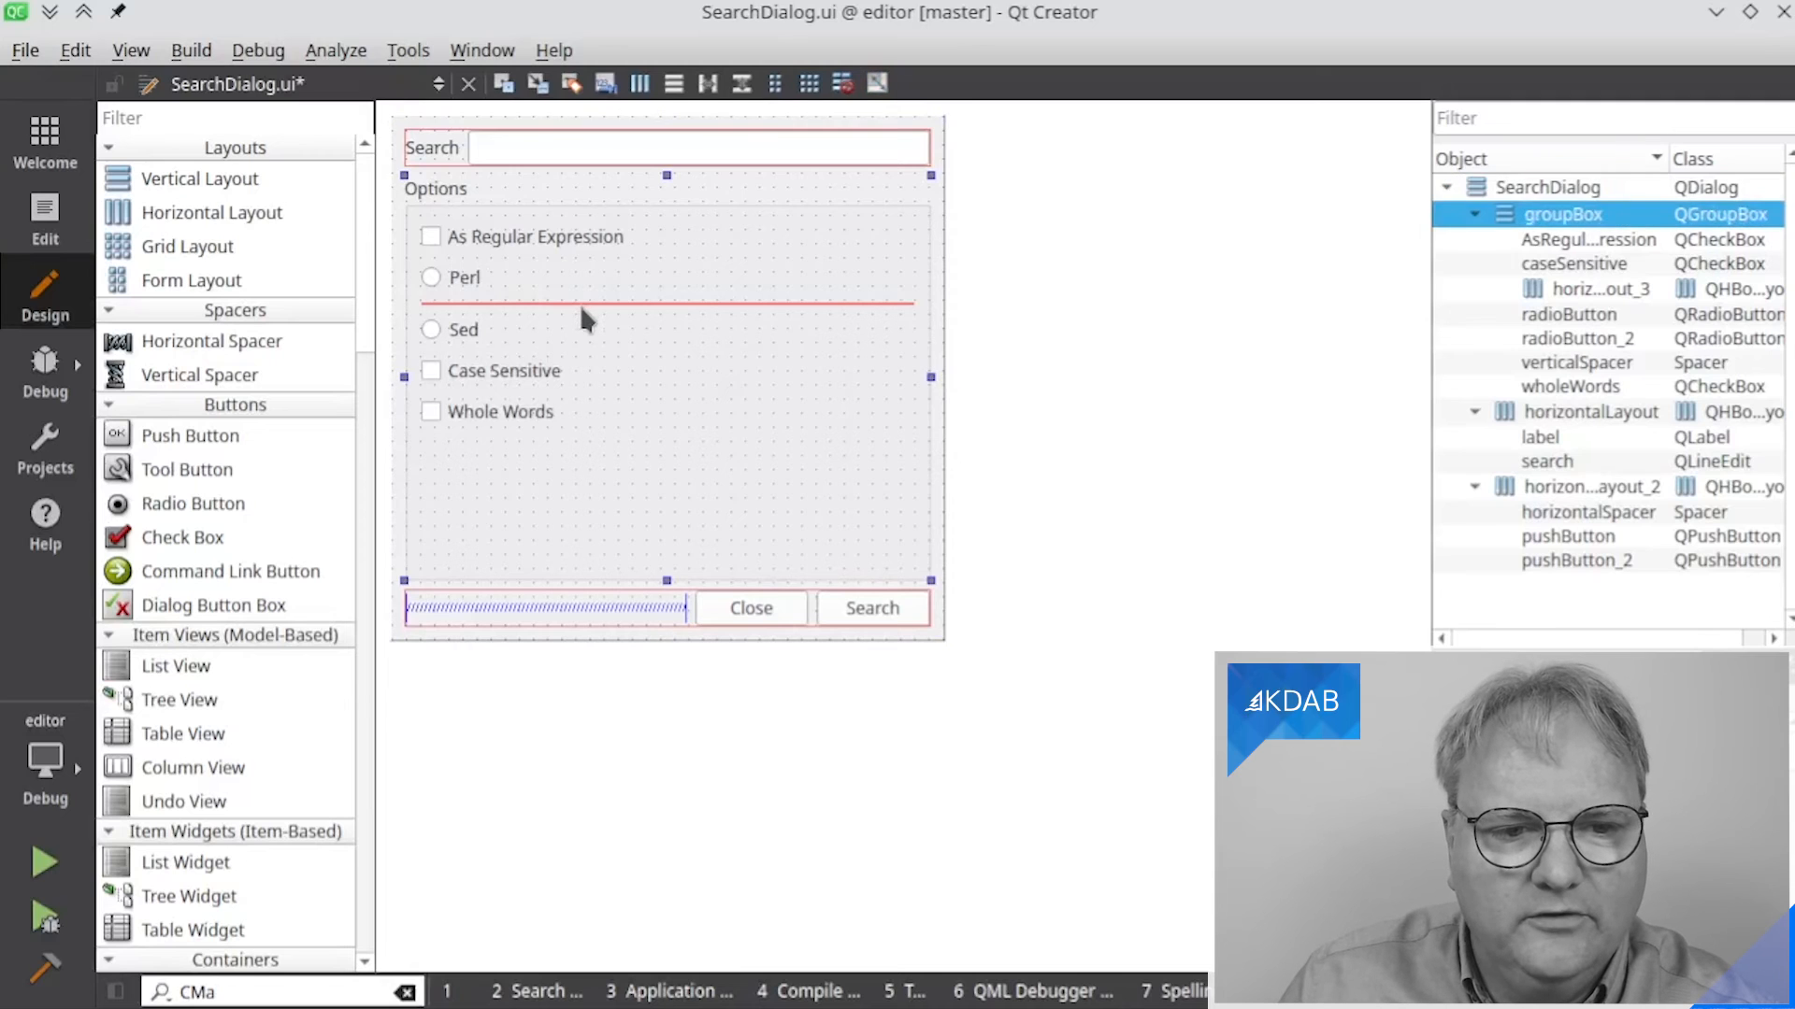
pyautogui.click(581, 301)
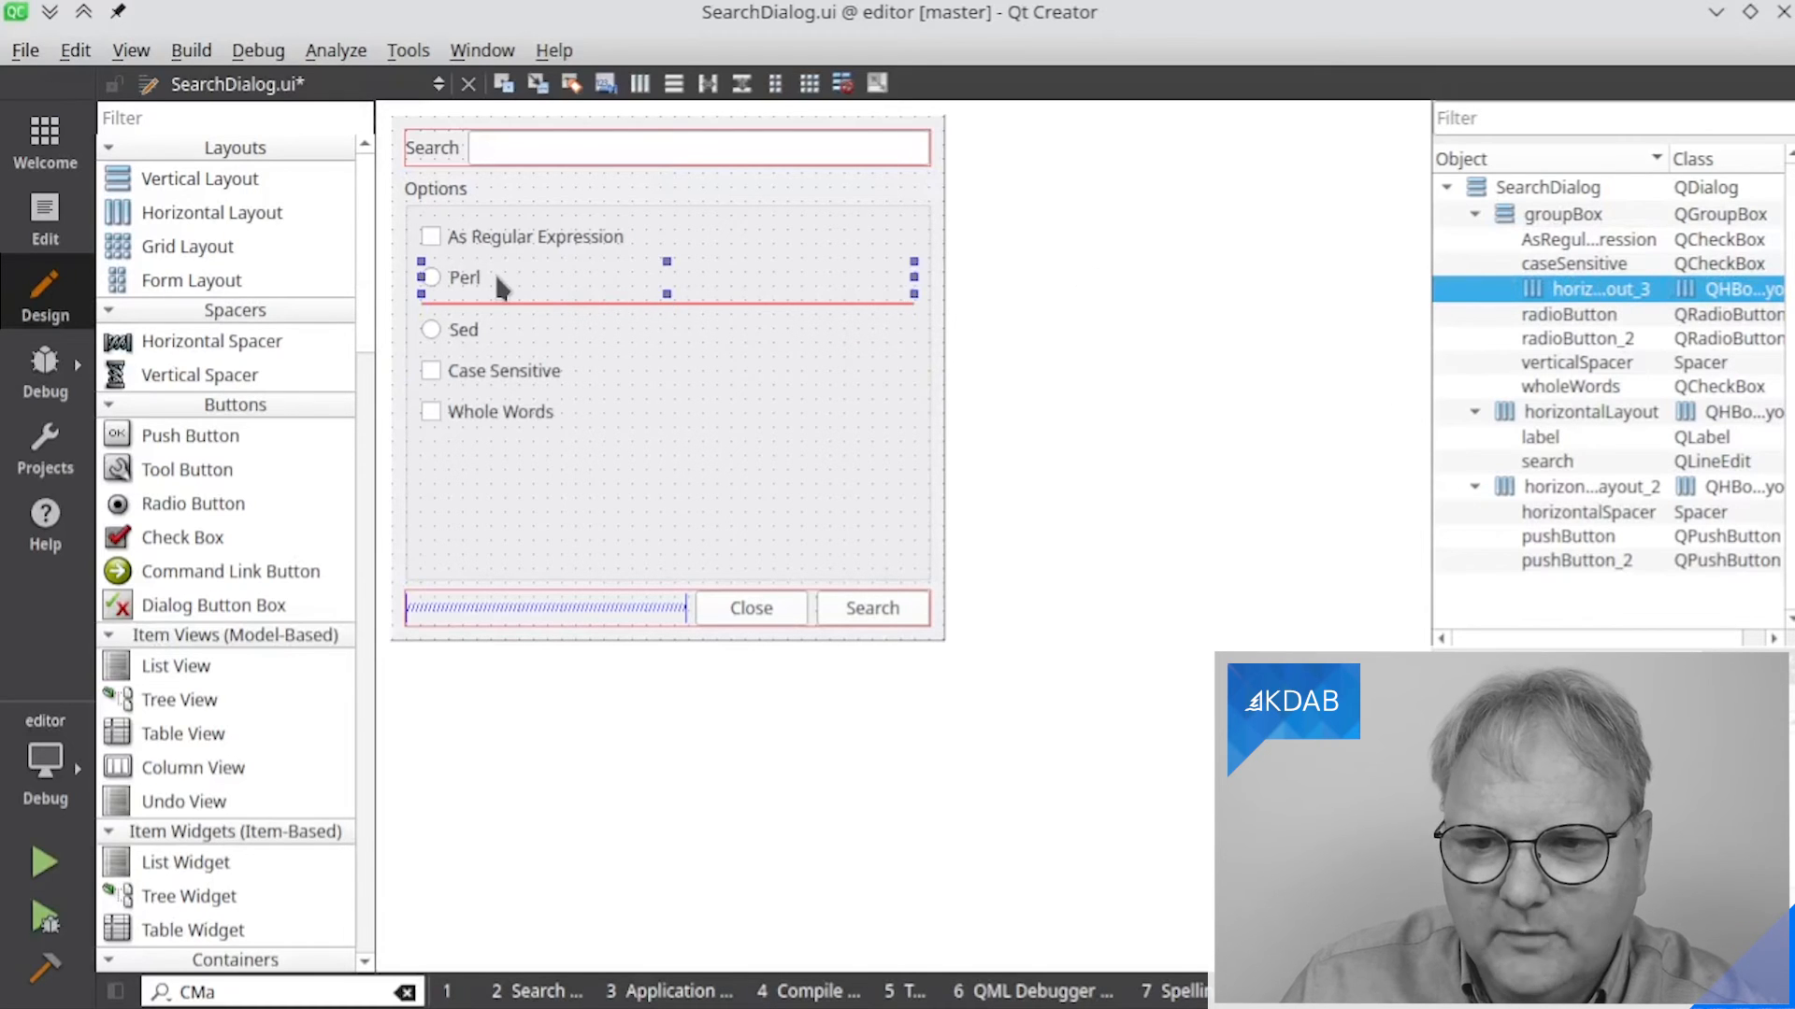
pyautogui.moveTo(496, 276); pyautogui.dragTo(1577, 297)
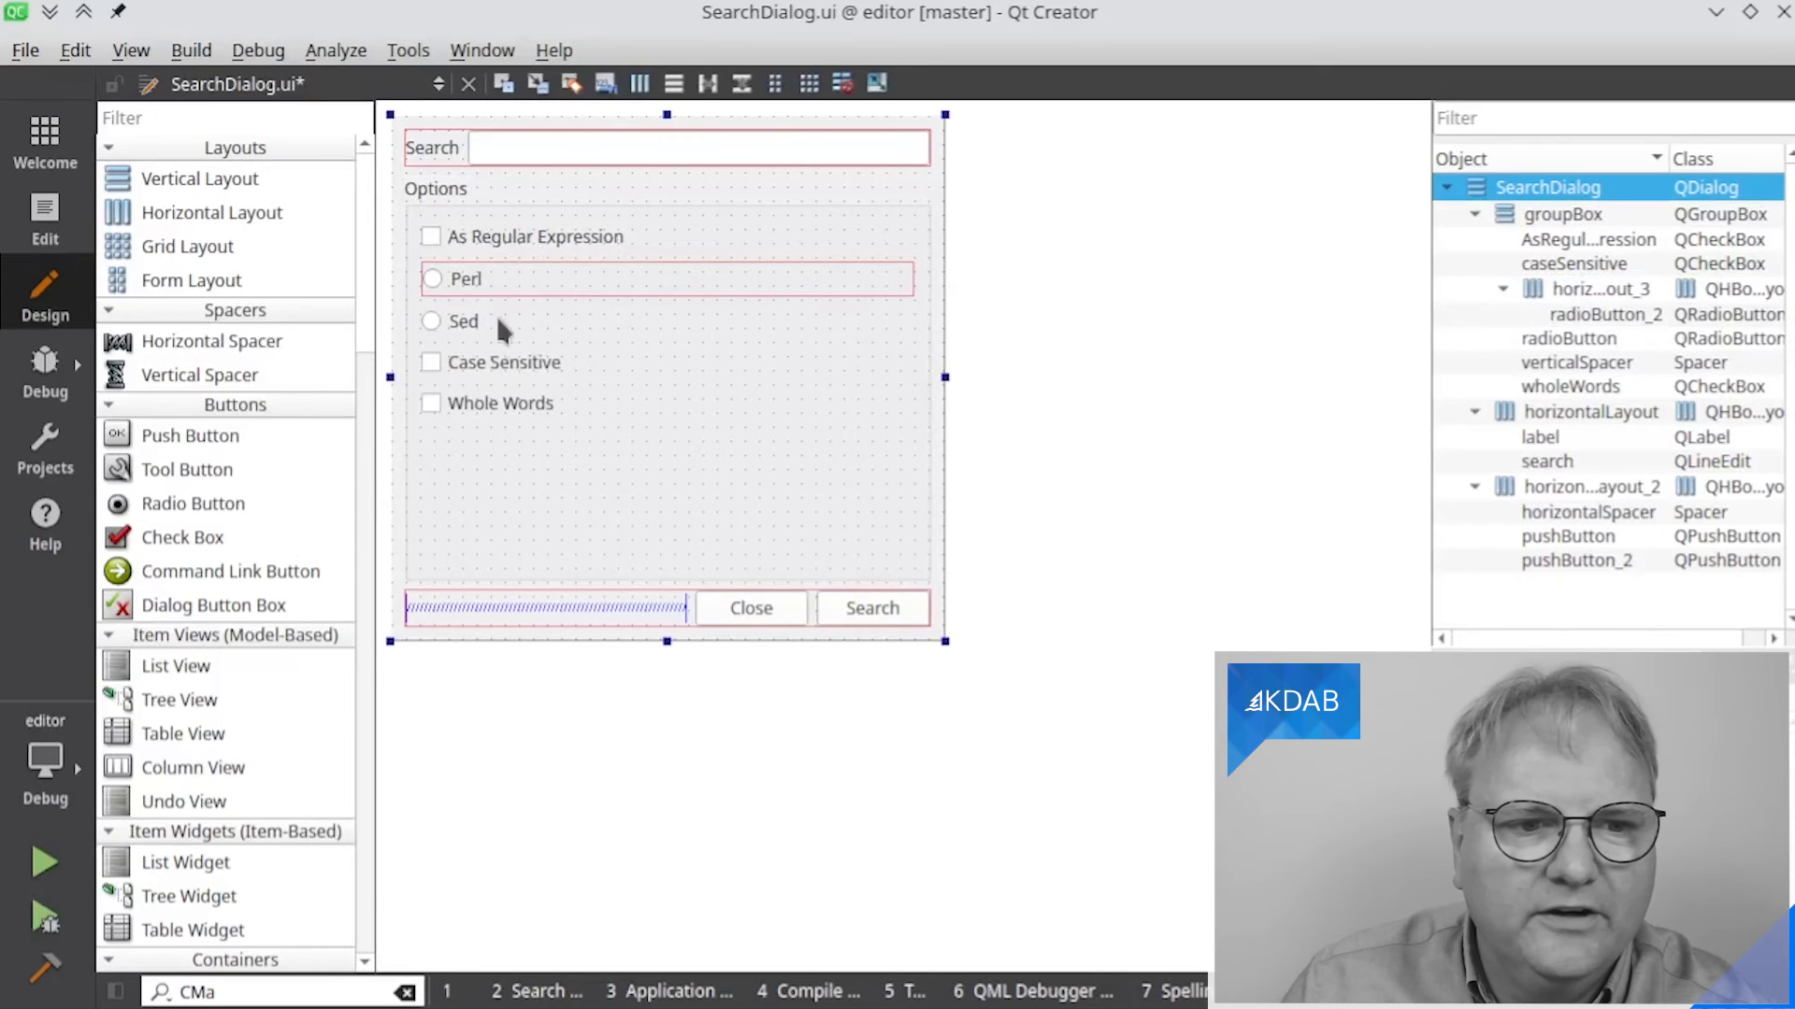
# Put the Sed radio button in its own horizontal layout, and insert a horizontal spacer in front of both Perl and Sed
pyautogui.moveTo(145, 209); pyautogui.dragTo(1700, 352)
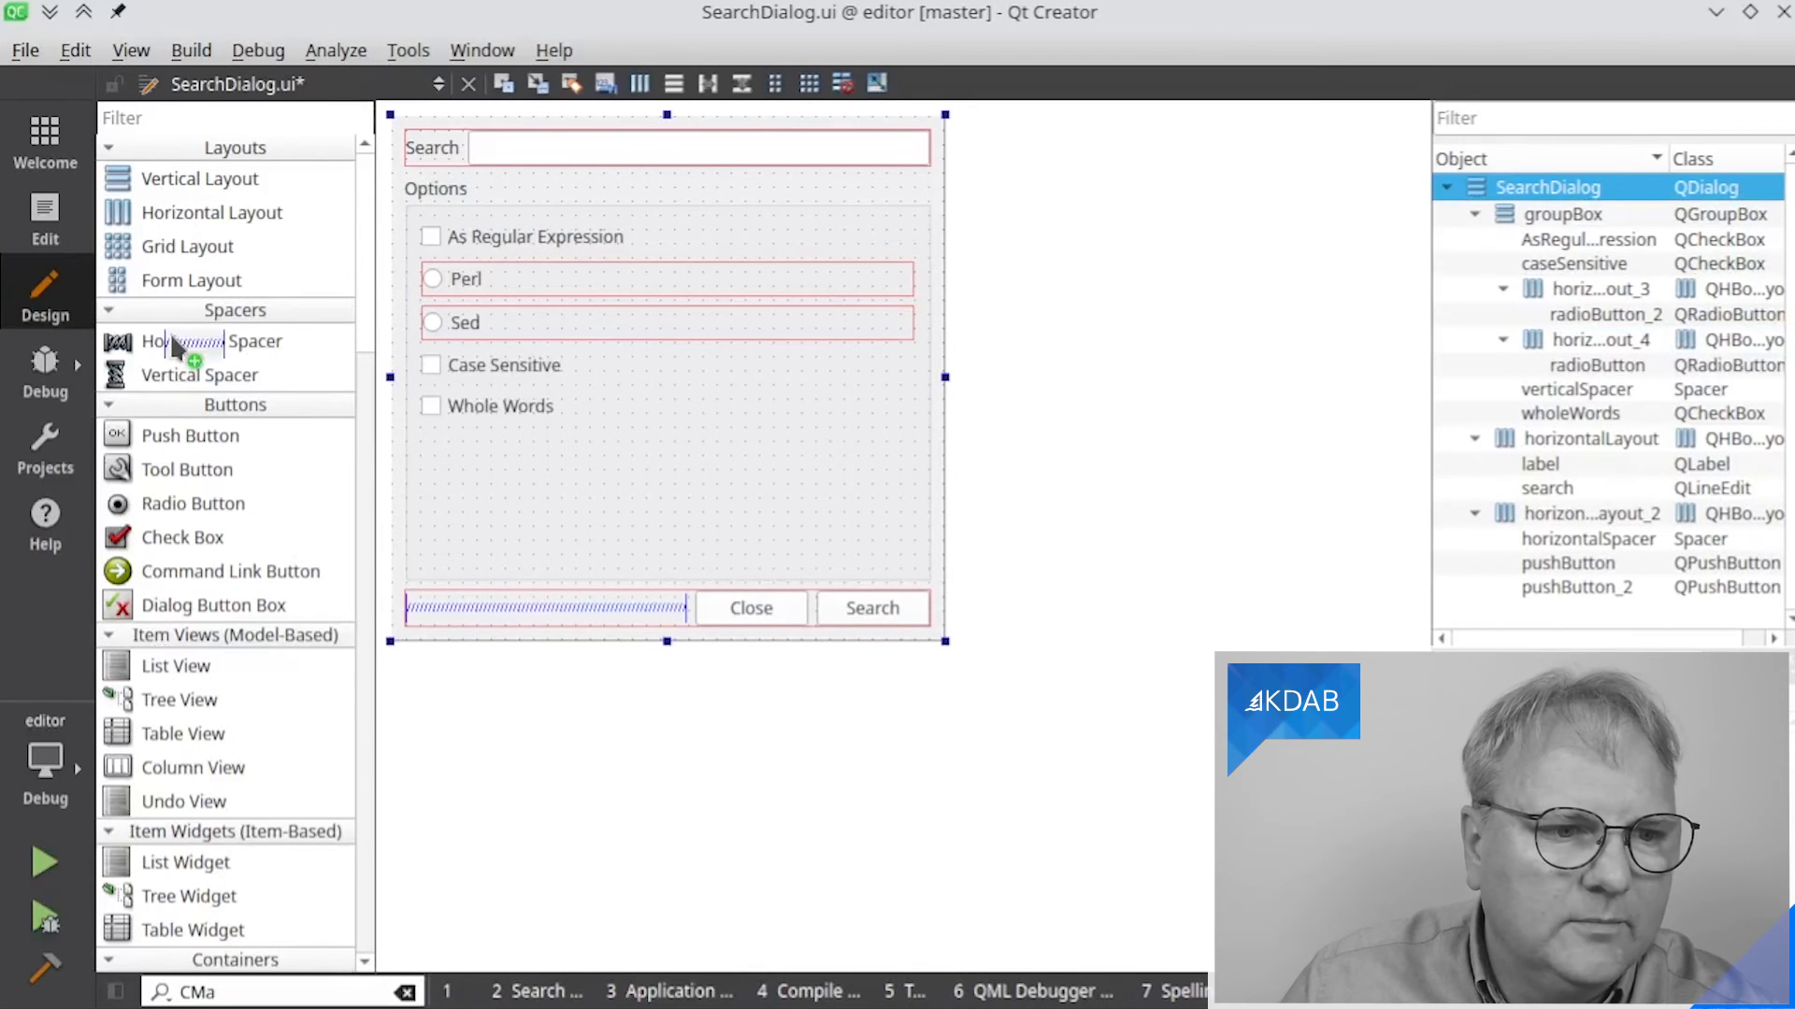
pyautogui.moveTo(170, 333); pyautogui.dragTo(428, 273)
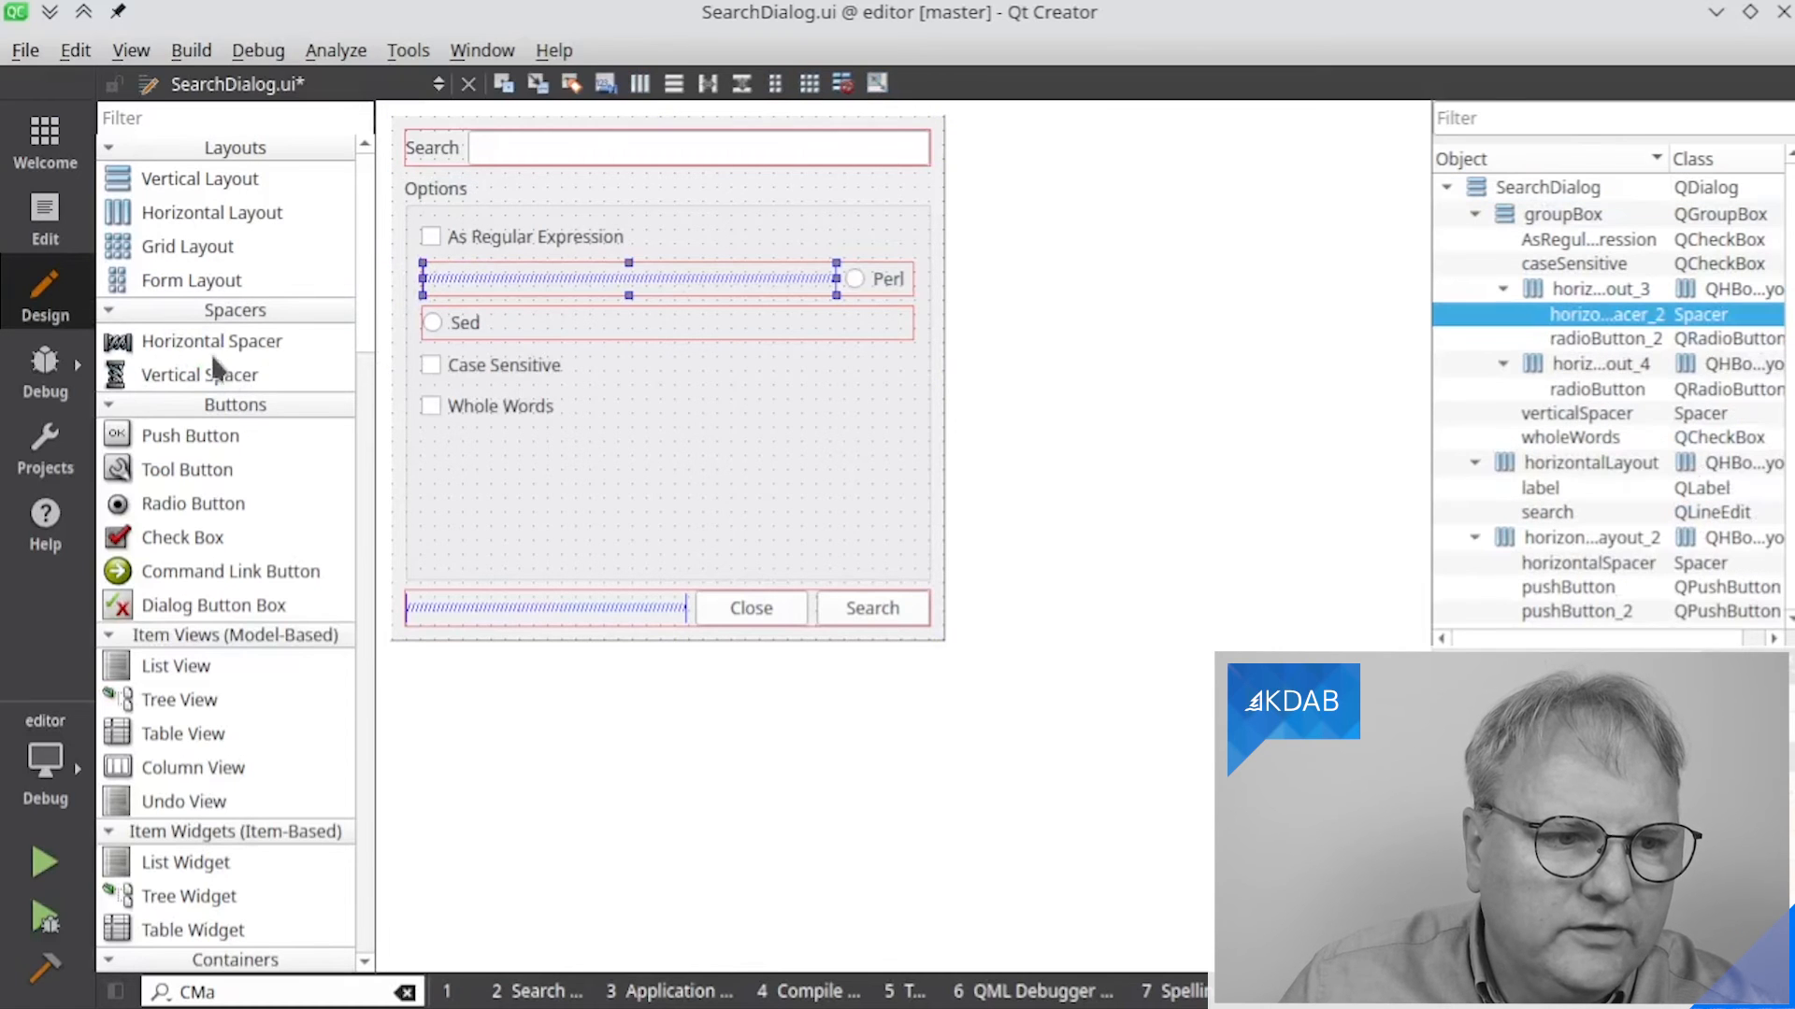
pyautogui.moveTo(243, 341); pyautogui.dragTo(425, 318)
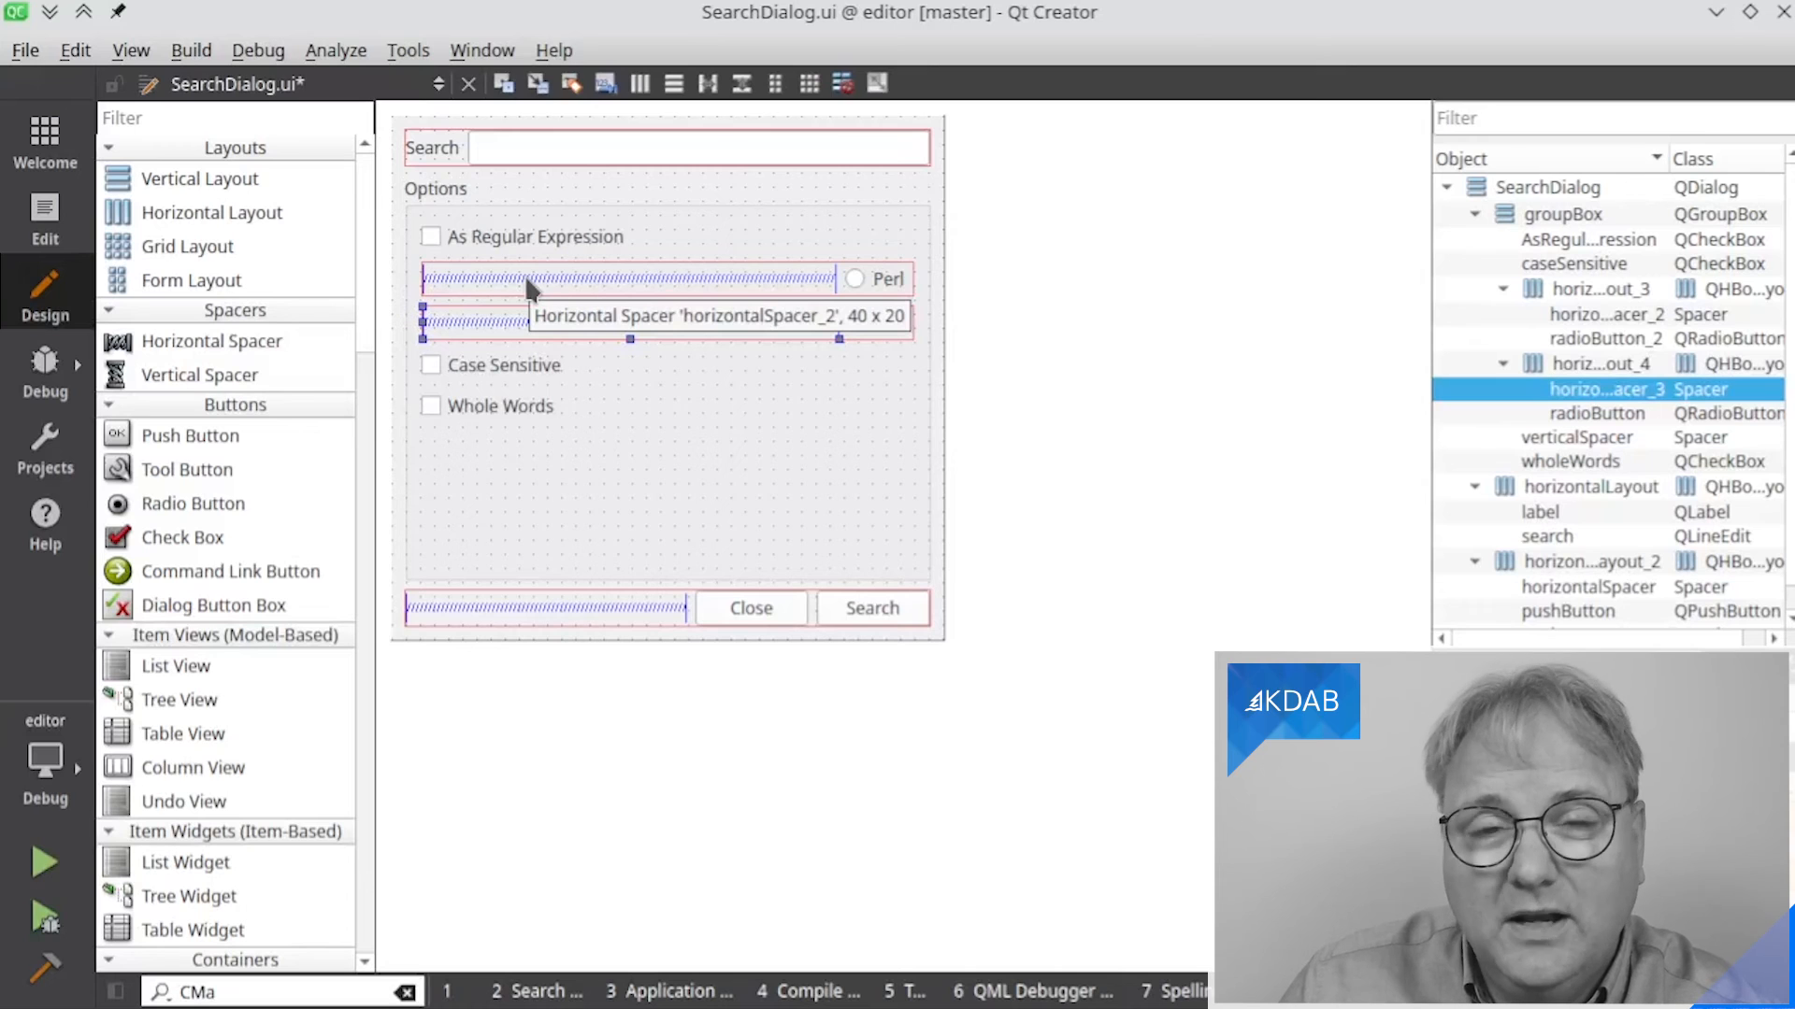
# Set both spacers in front of Perl and Sed to size type Fixed with a width of 20, and preview the dialog
pyautogui.keyDown('ctrl'); pyautogui.click(557, 286); pyautogui.keyUp('ctrl')
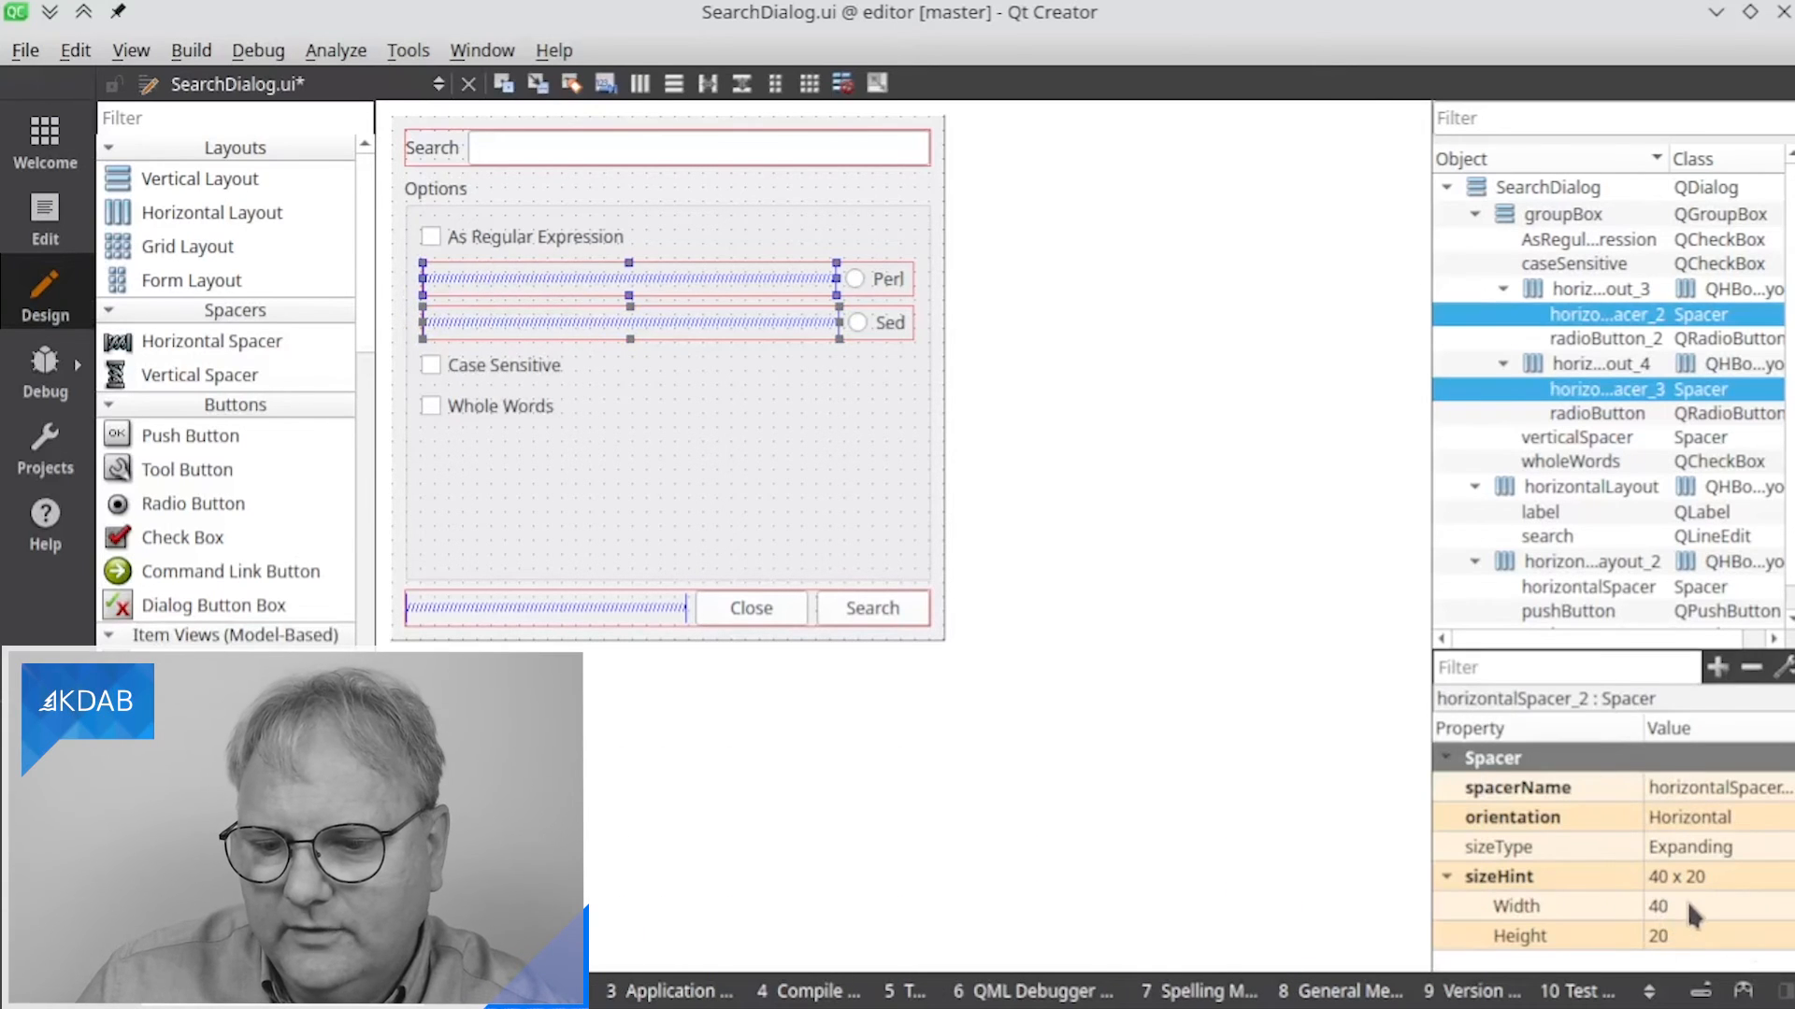
pyautogui.click(1699, 819)
pyautogui.click(1705, 820)
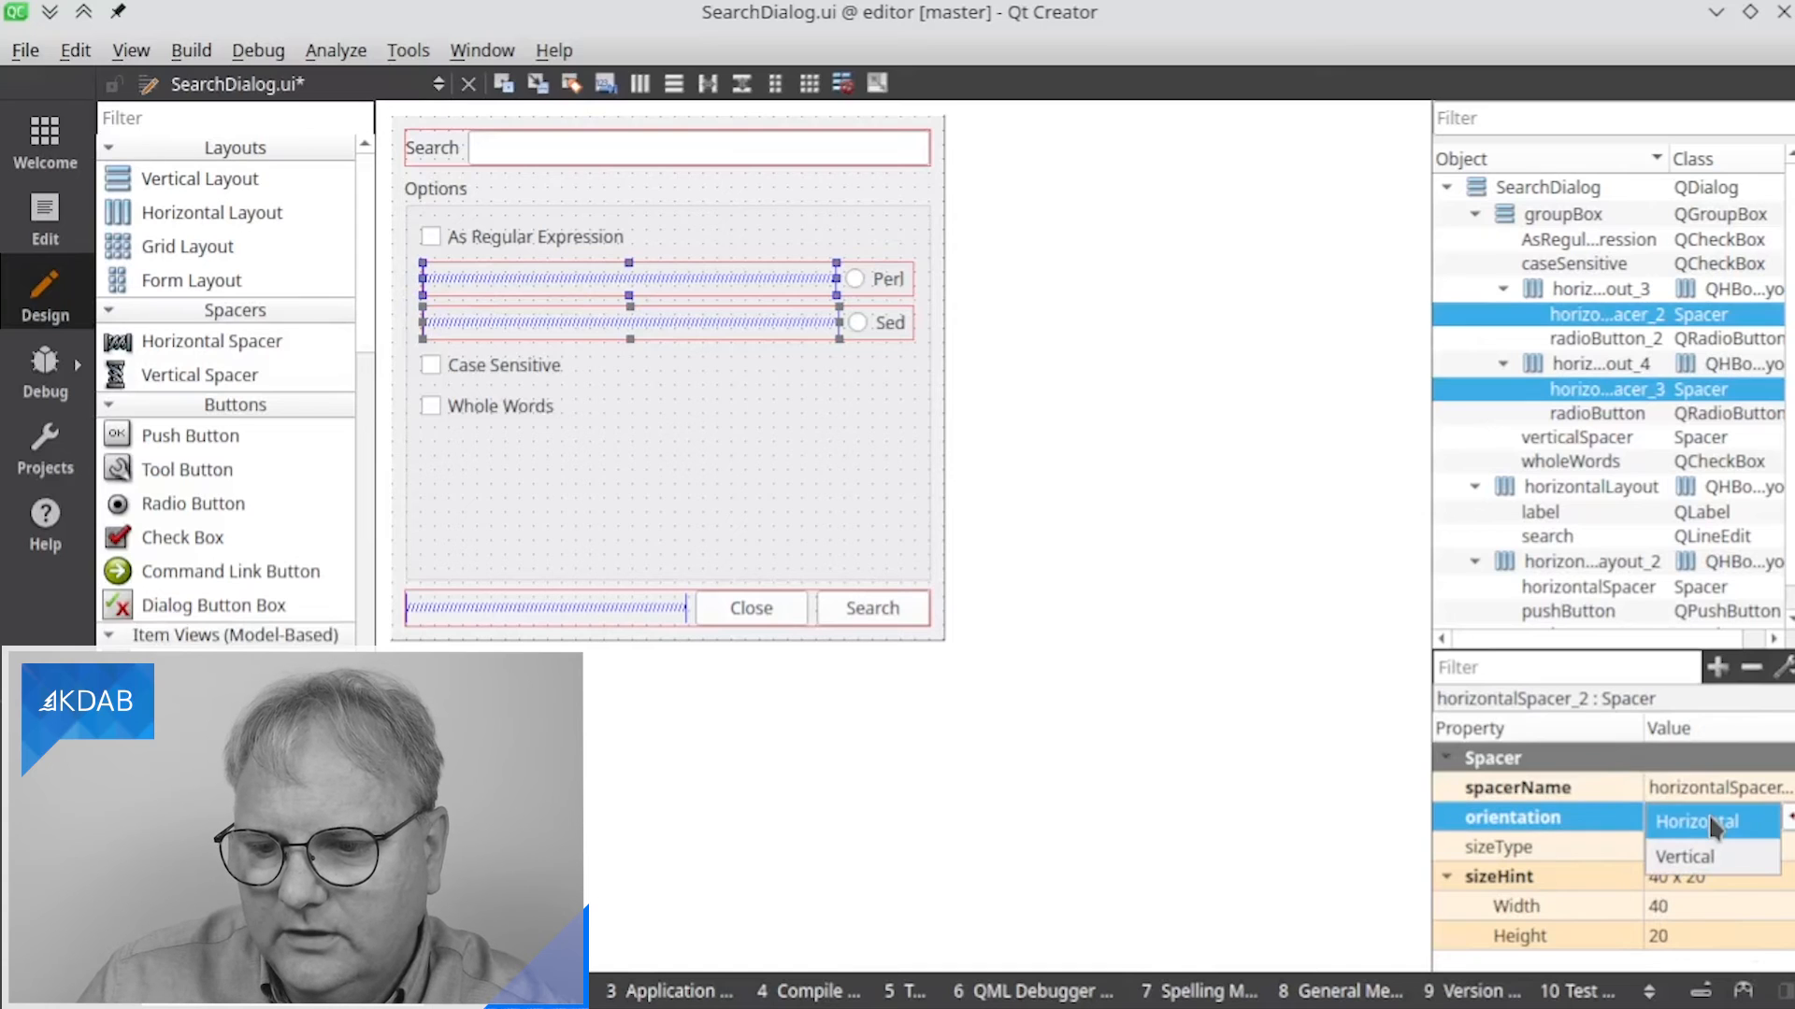
pyautogui.click(1707, 815)
pyautogui.click(1702, 848)
pyautogui.click(1702, 843)
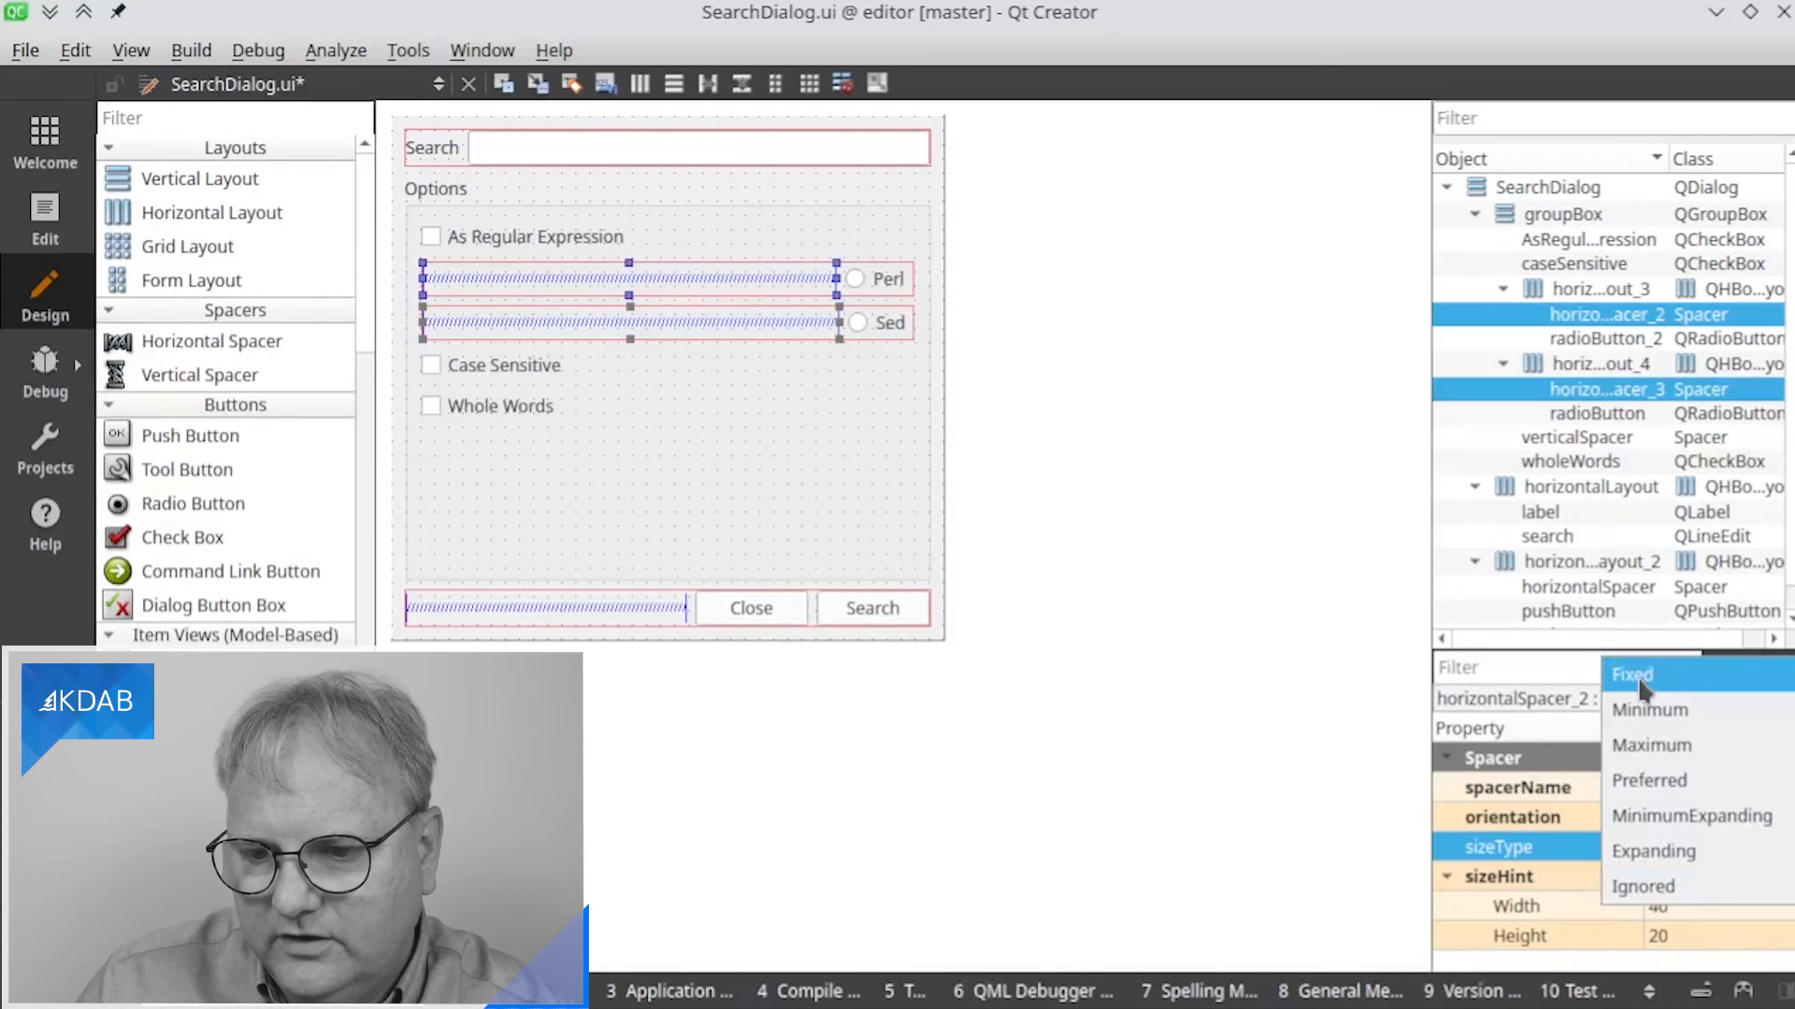
pyautogui.click(1638, 677)
pyautogui.click(1686, 905)
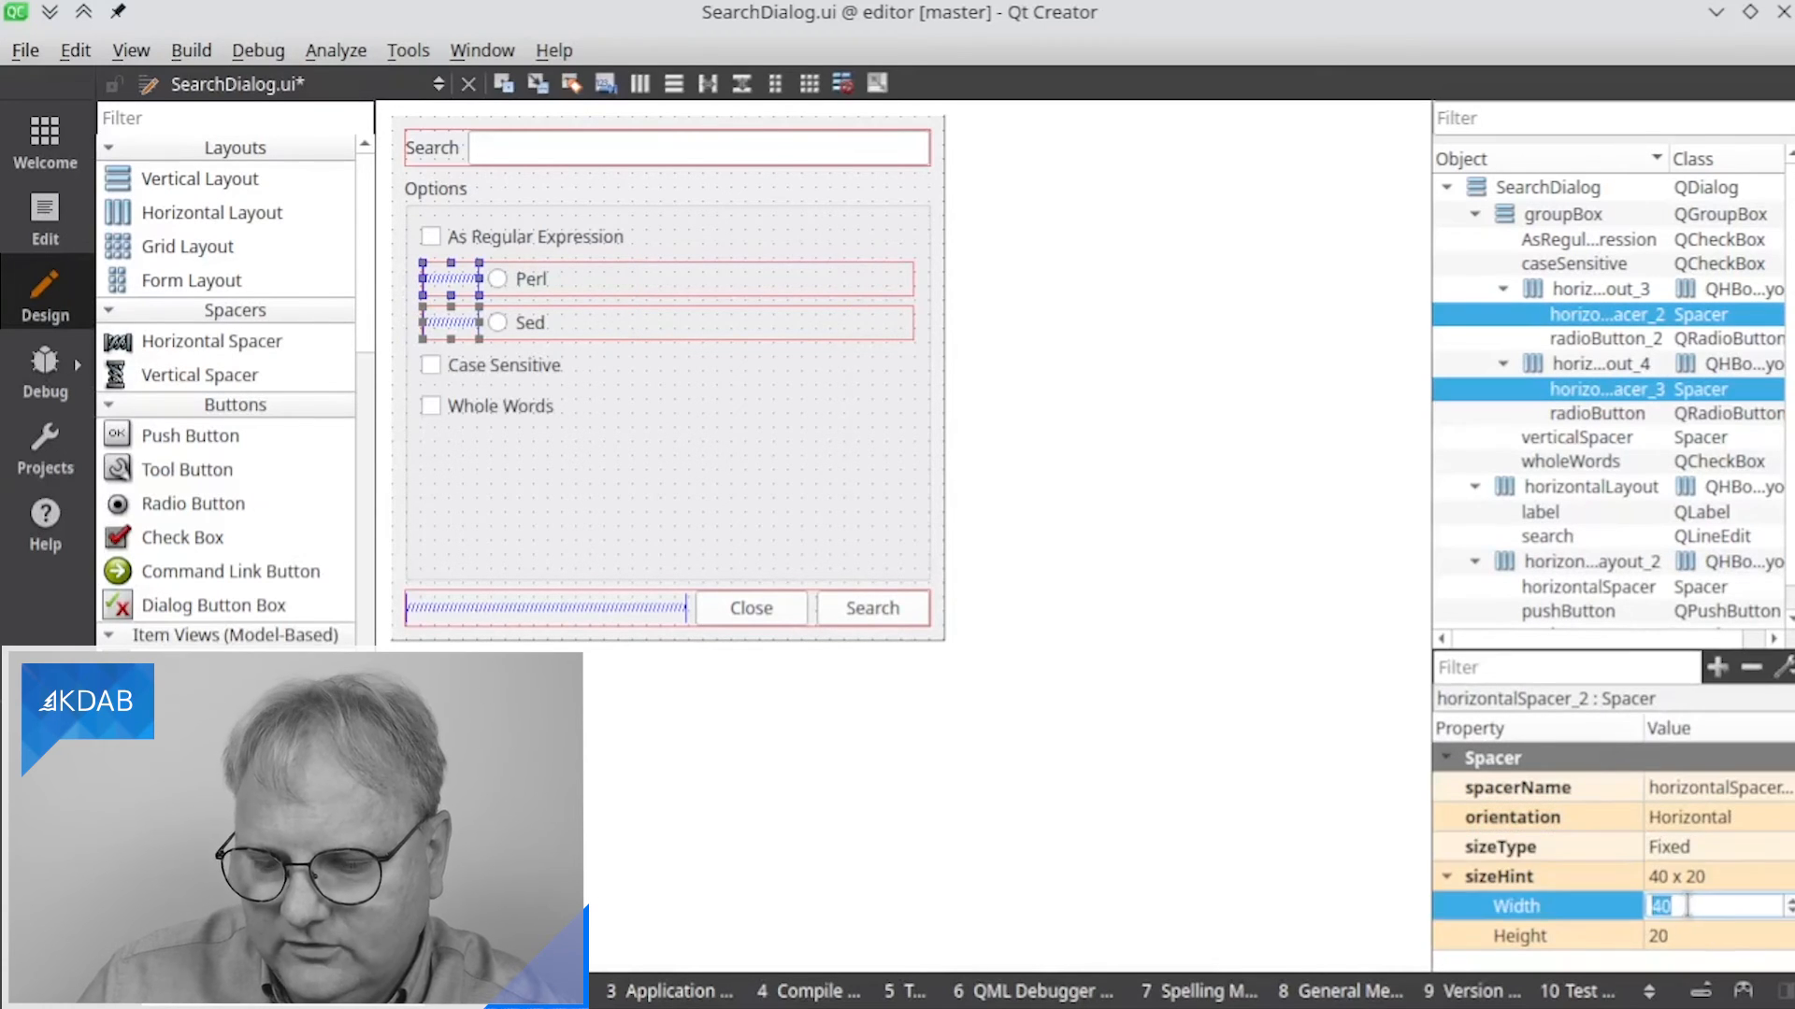
pyautogui.write('20')
pyautogui.press('Return')
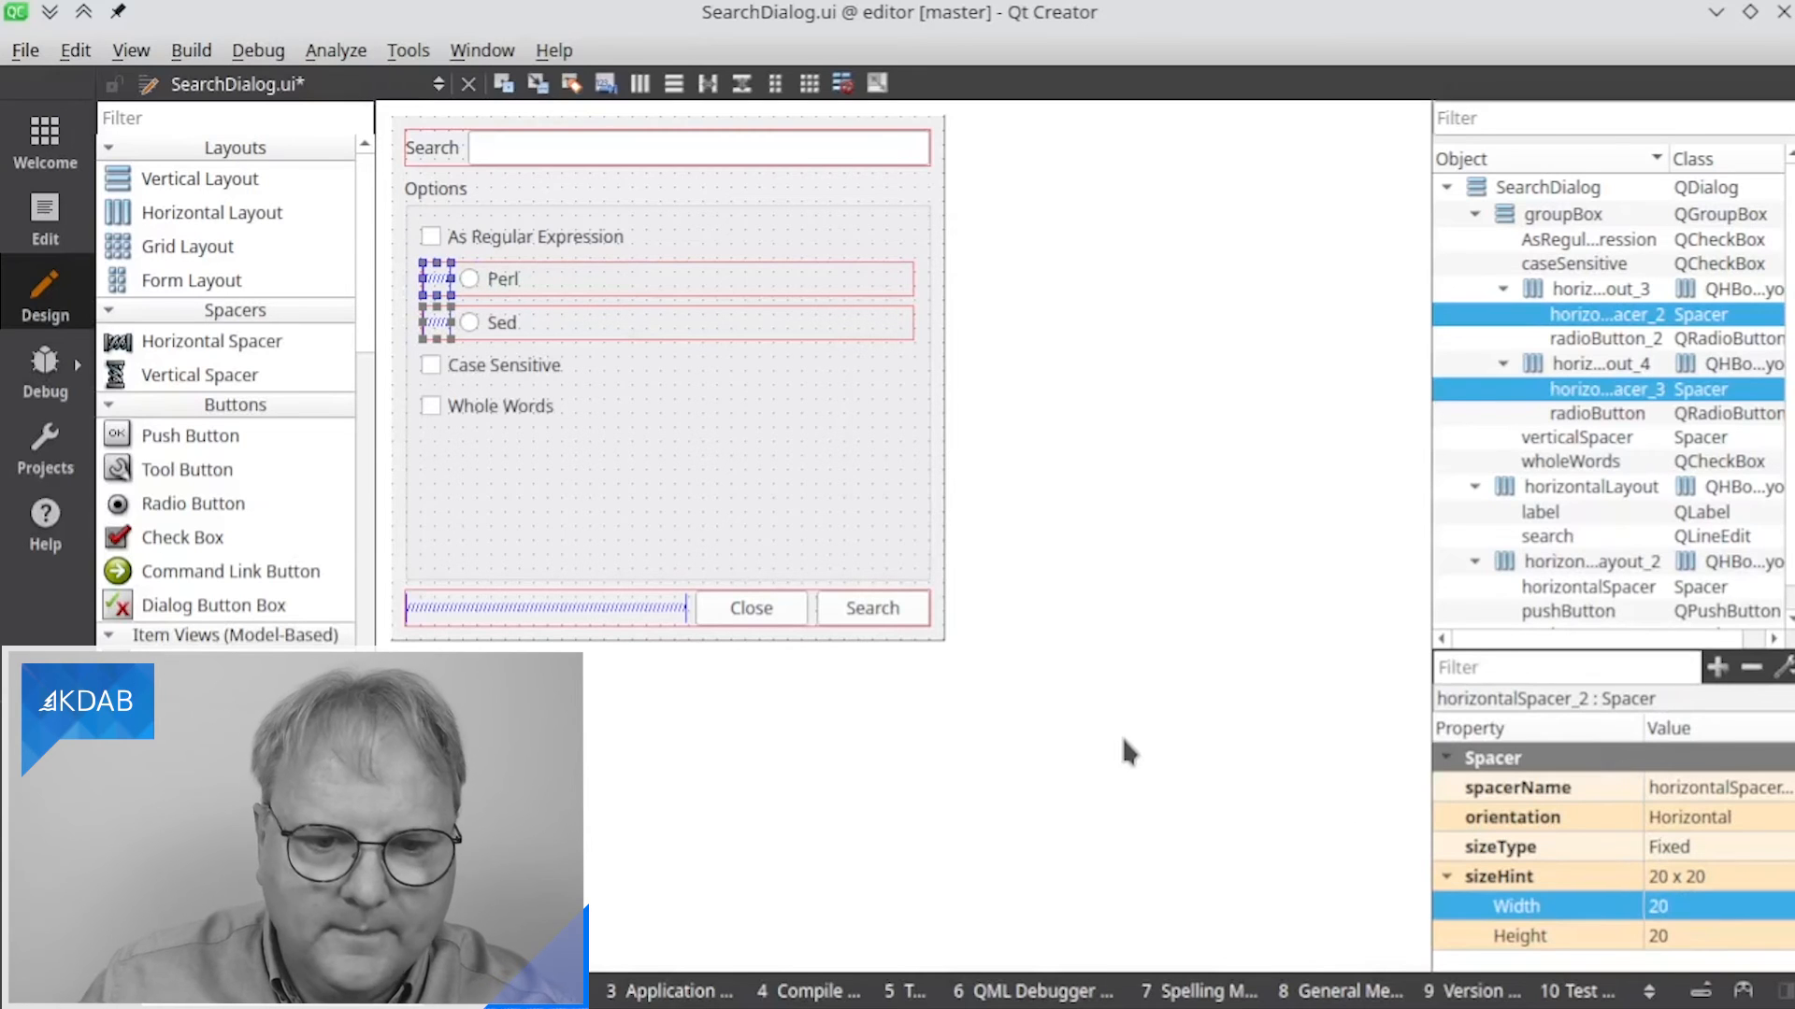
pyautogui.hotkey('alt', 'shift', 'r')
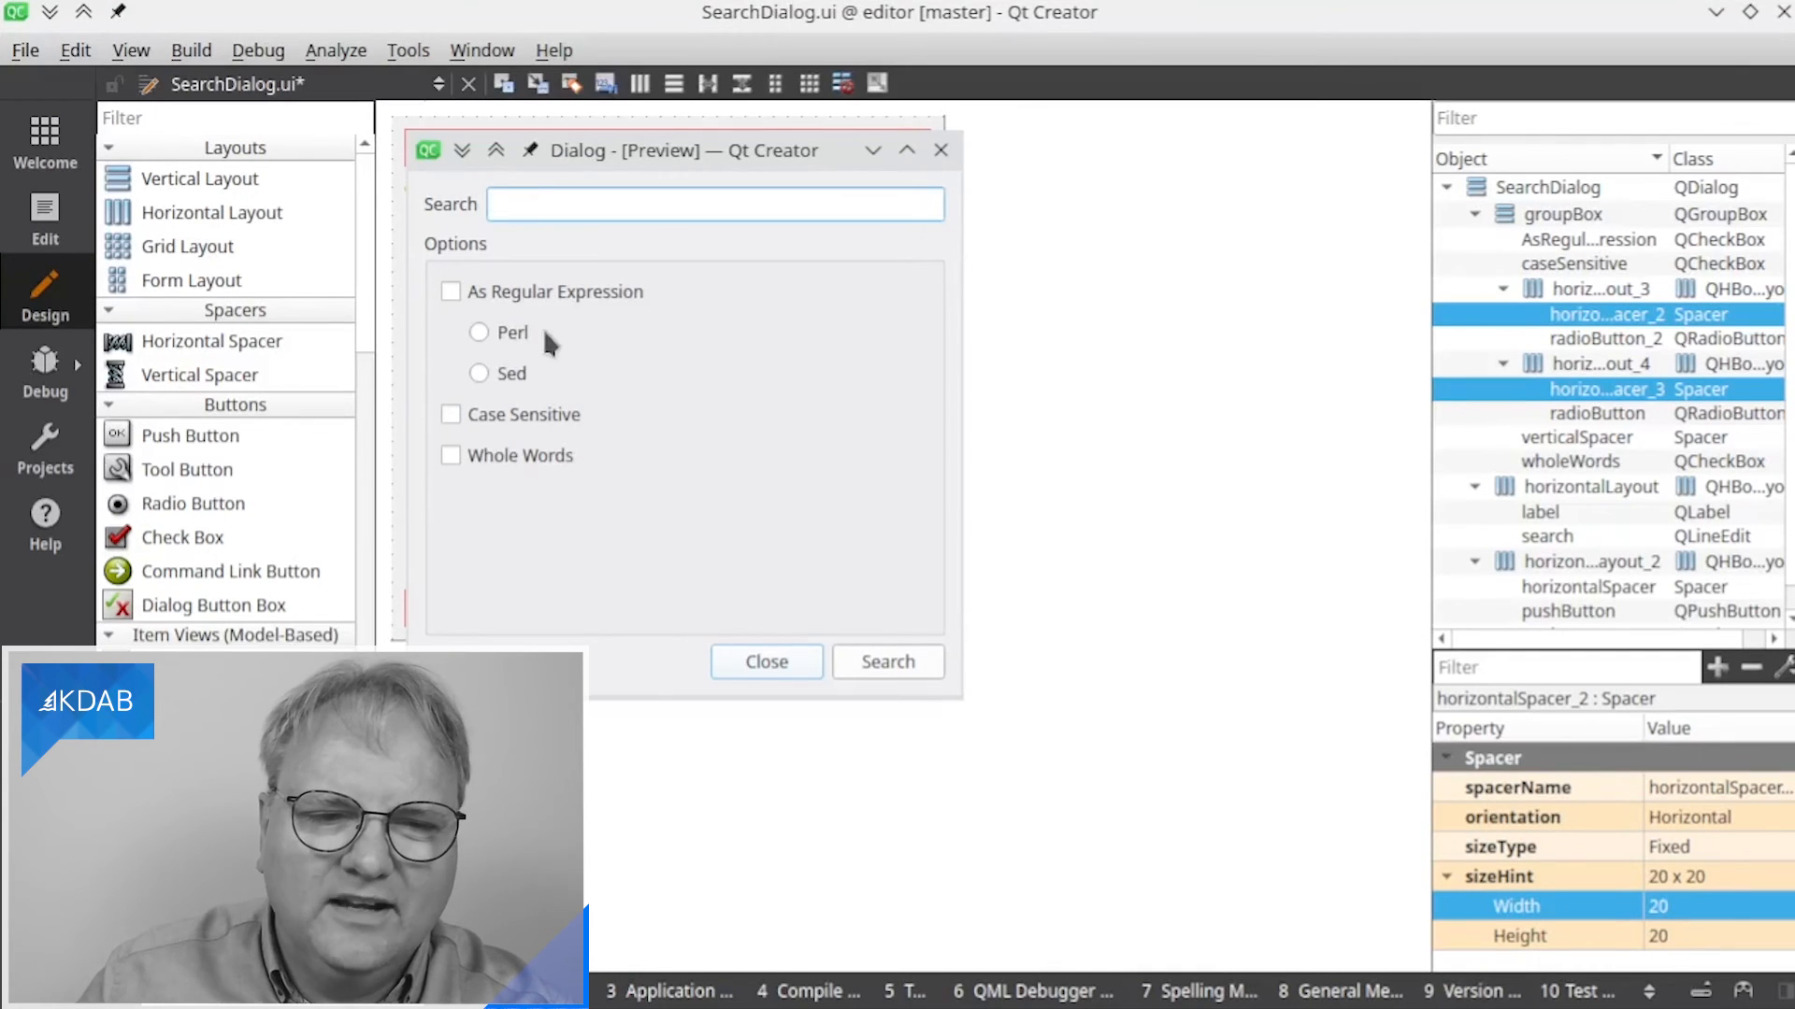
pyautogui.press('Escape')
# Make the Perl radio button checked by default
pyautogui.click(498, 285)
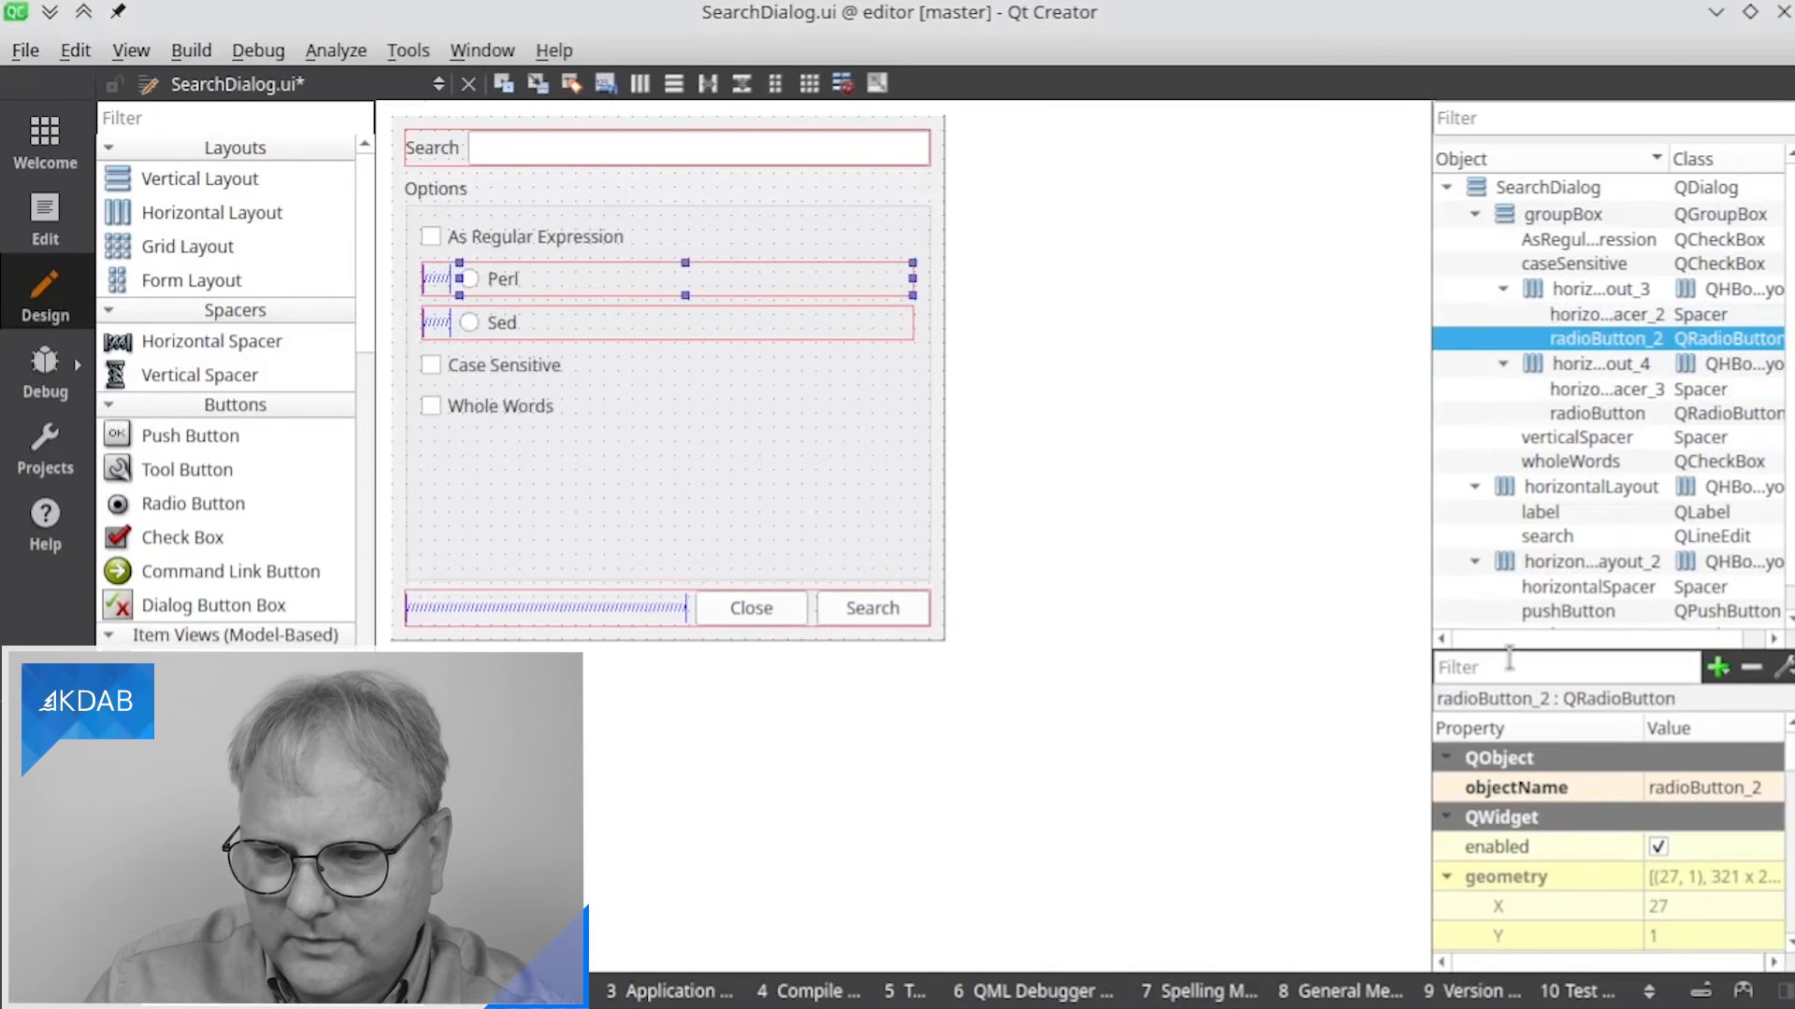
pyautogui.moveTo(1526, 650); pyautogui.dragTo(1526, 339)
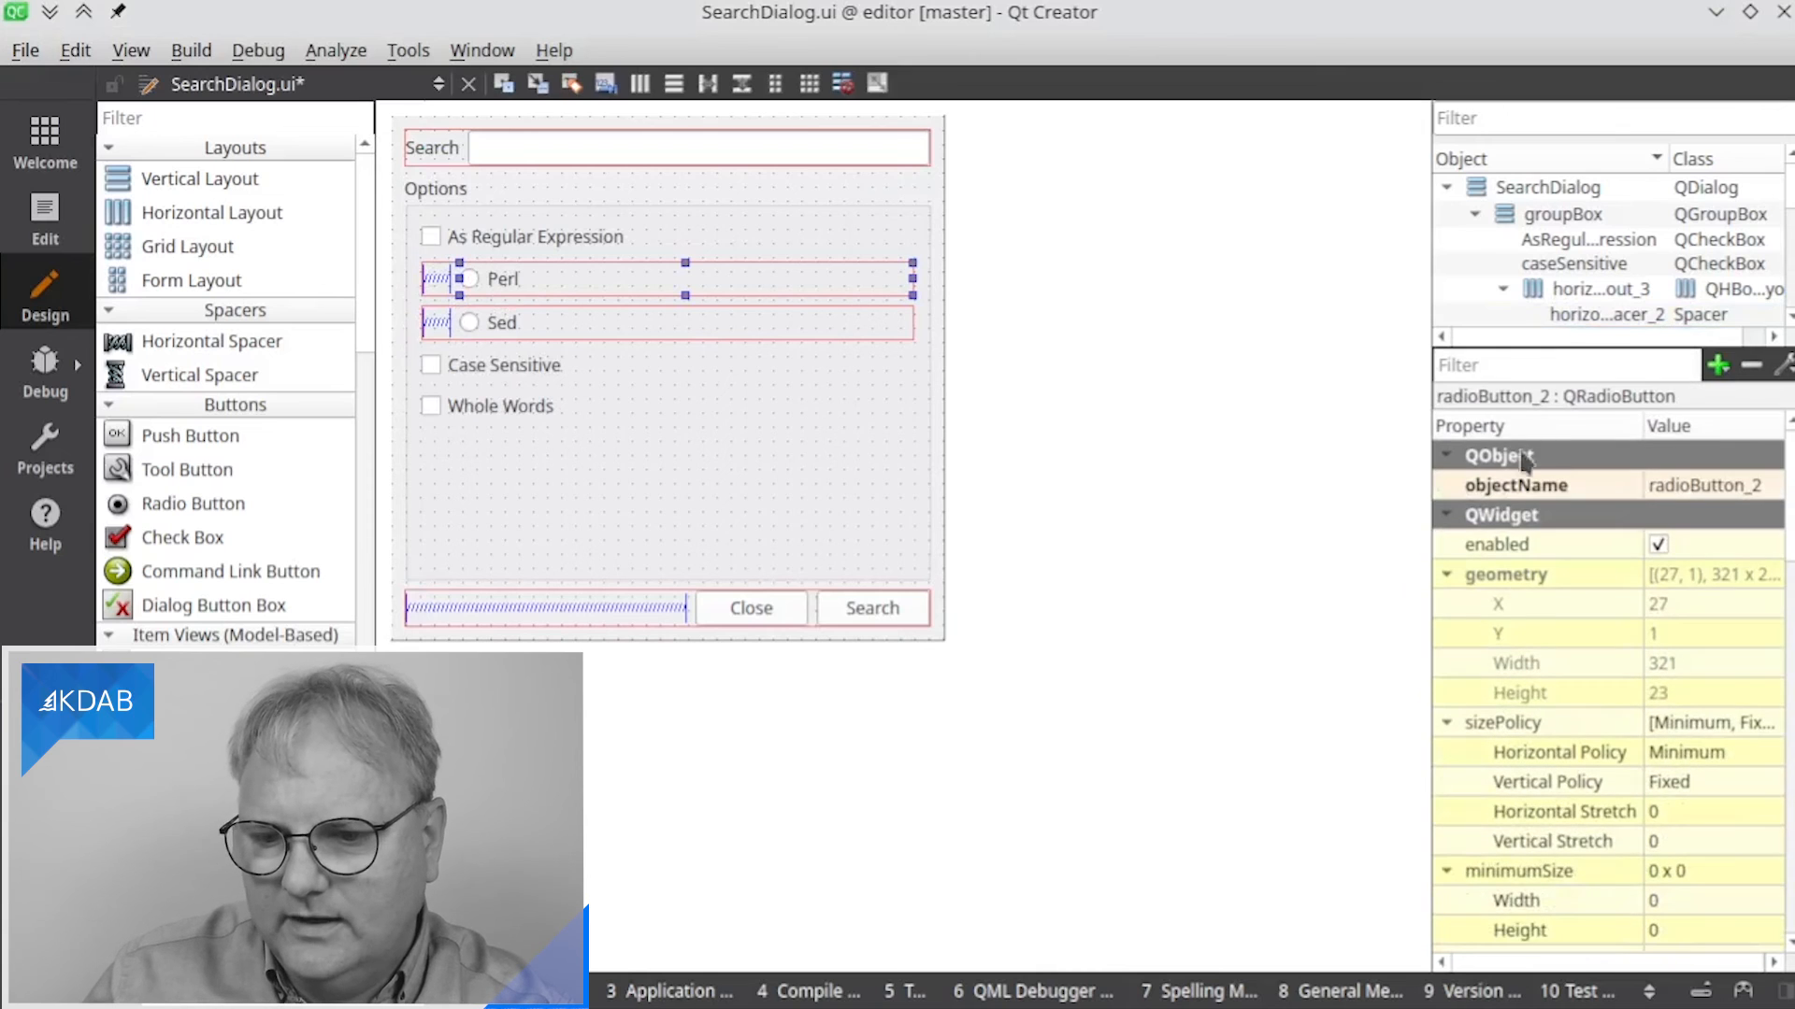
pyautogui.scroll(-10, 1552, 606)
pyautogui.scroll(-5, 1573, 666)
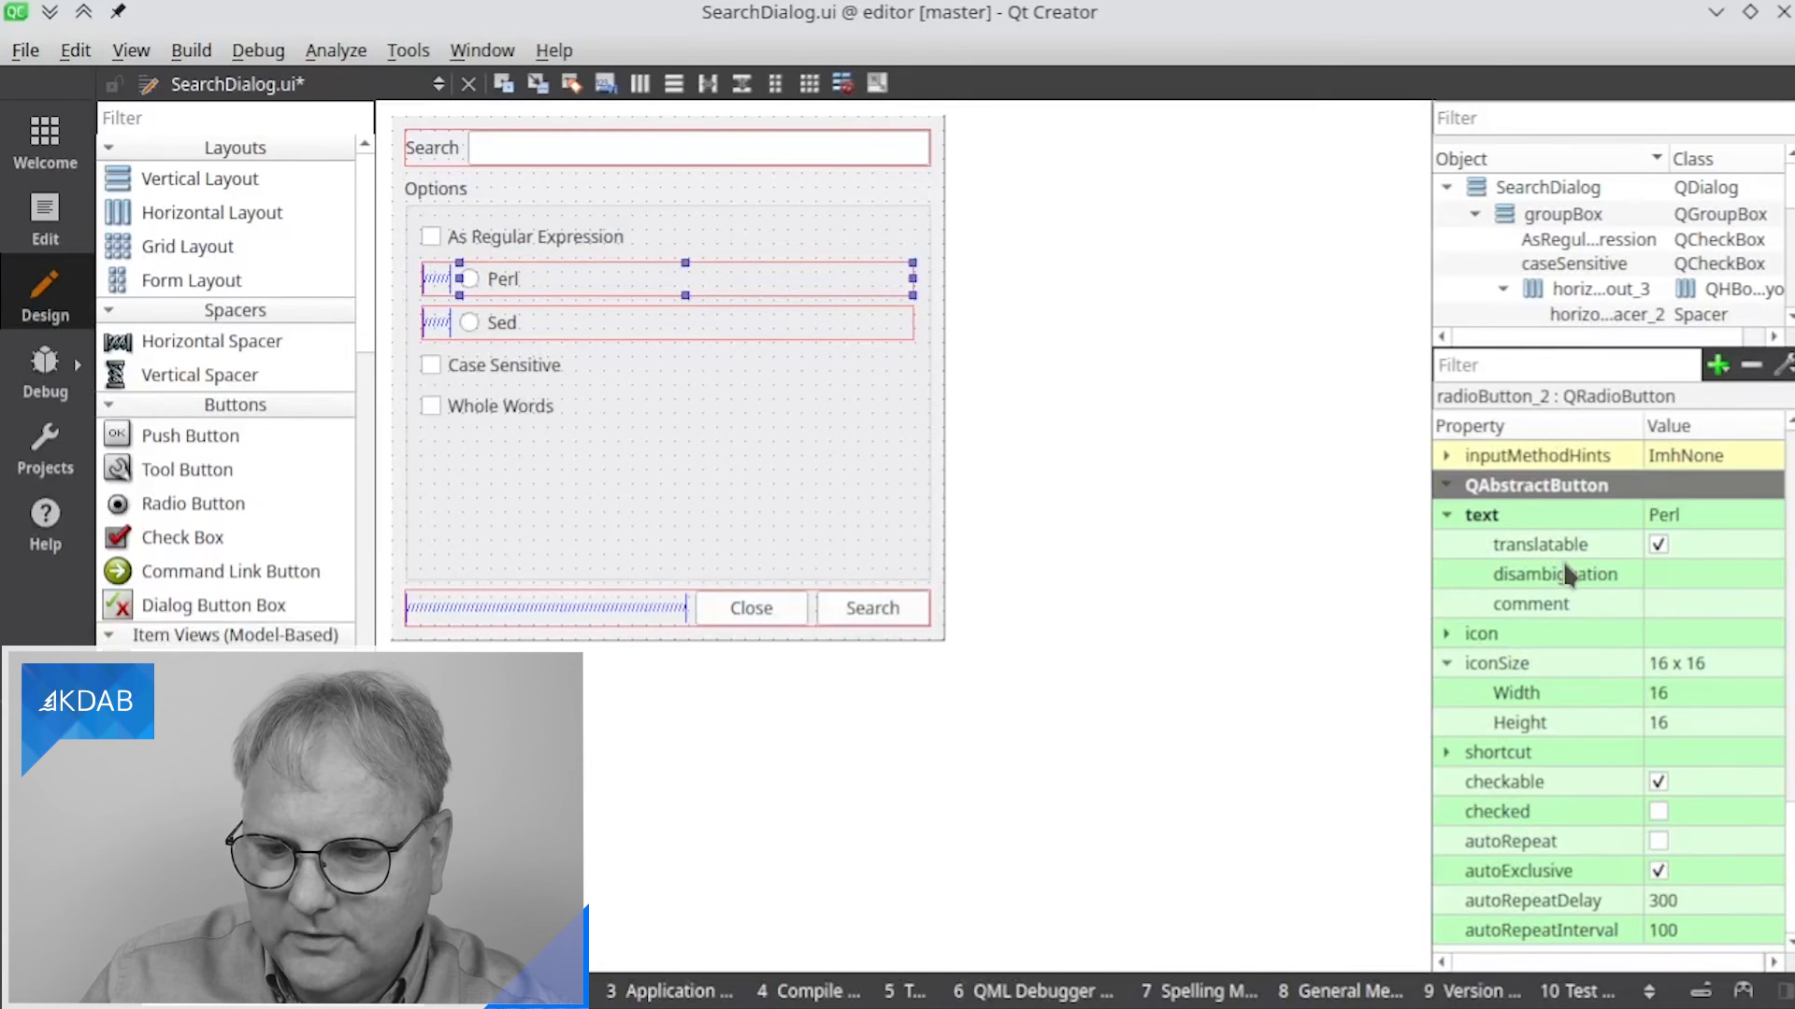
pyautogui.click(1660, 811)
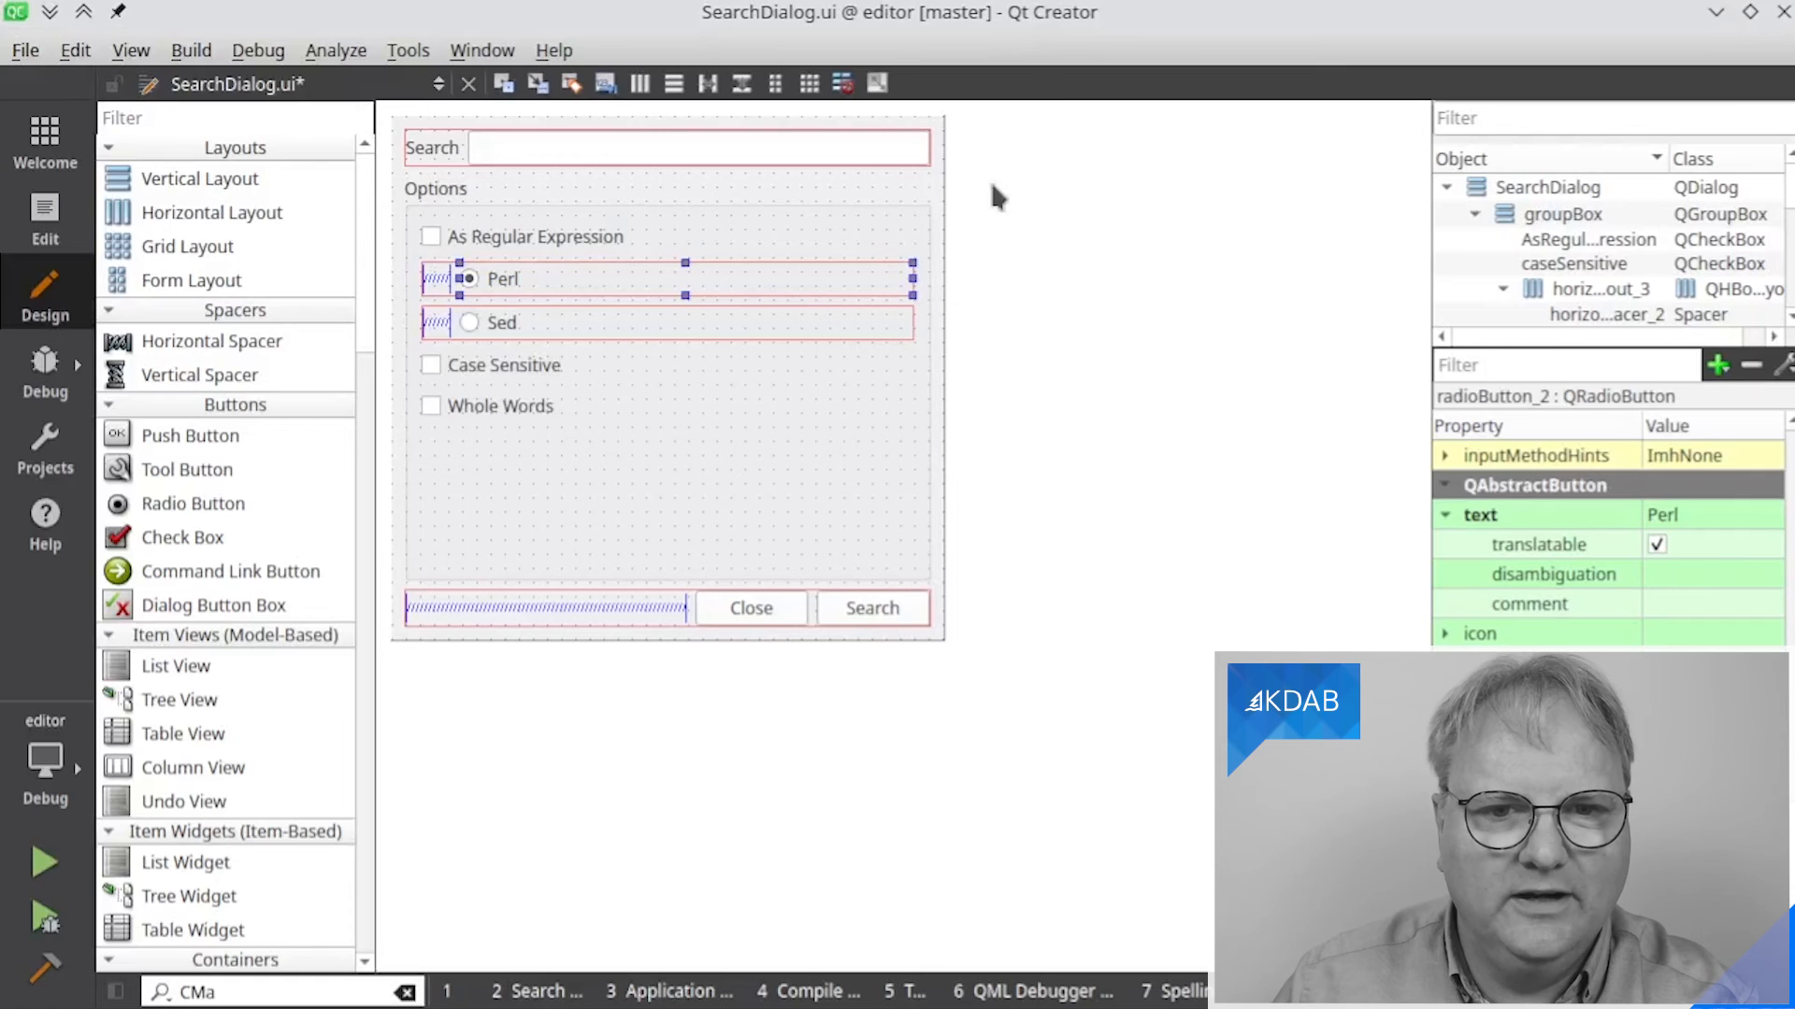
# Shrink the SearchDialog form, making it narrower and reducing its height to the minimum the layout allows
pyautogui.click(925, 170)
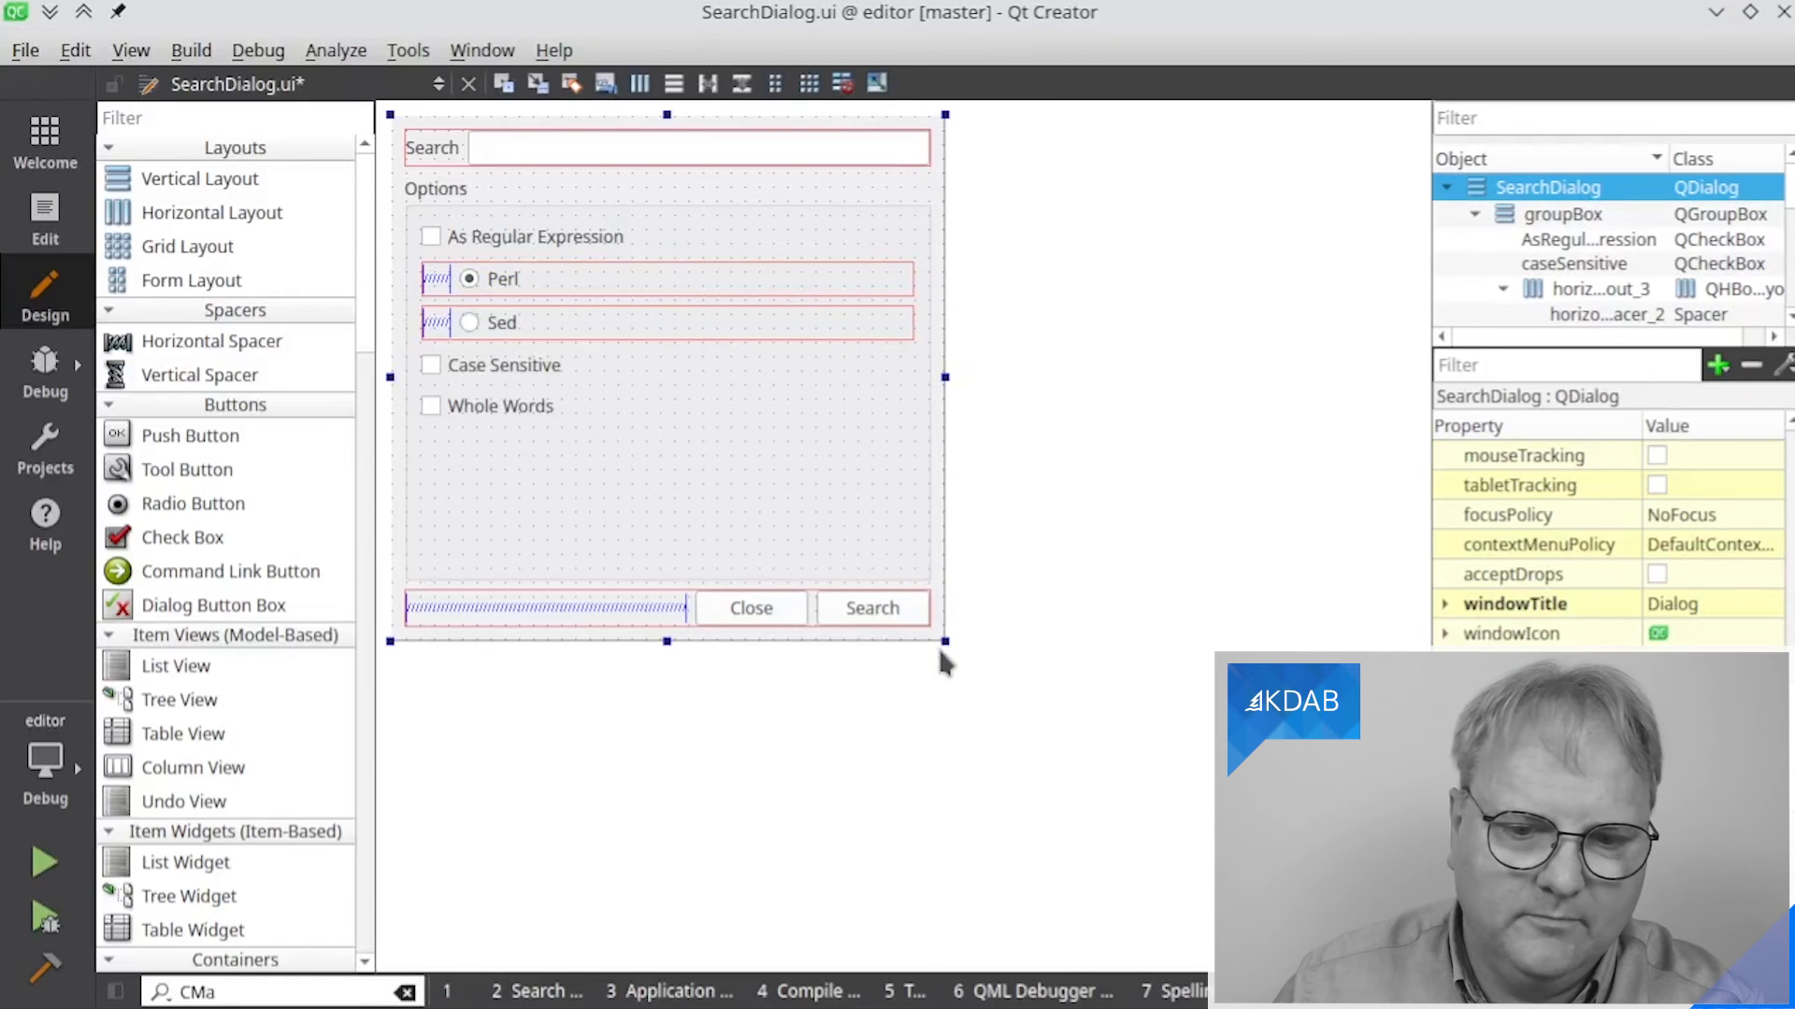
pyautogui.moveTo(945, 643); pyautogui.dragTo(776, 235)
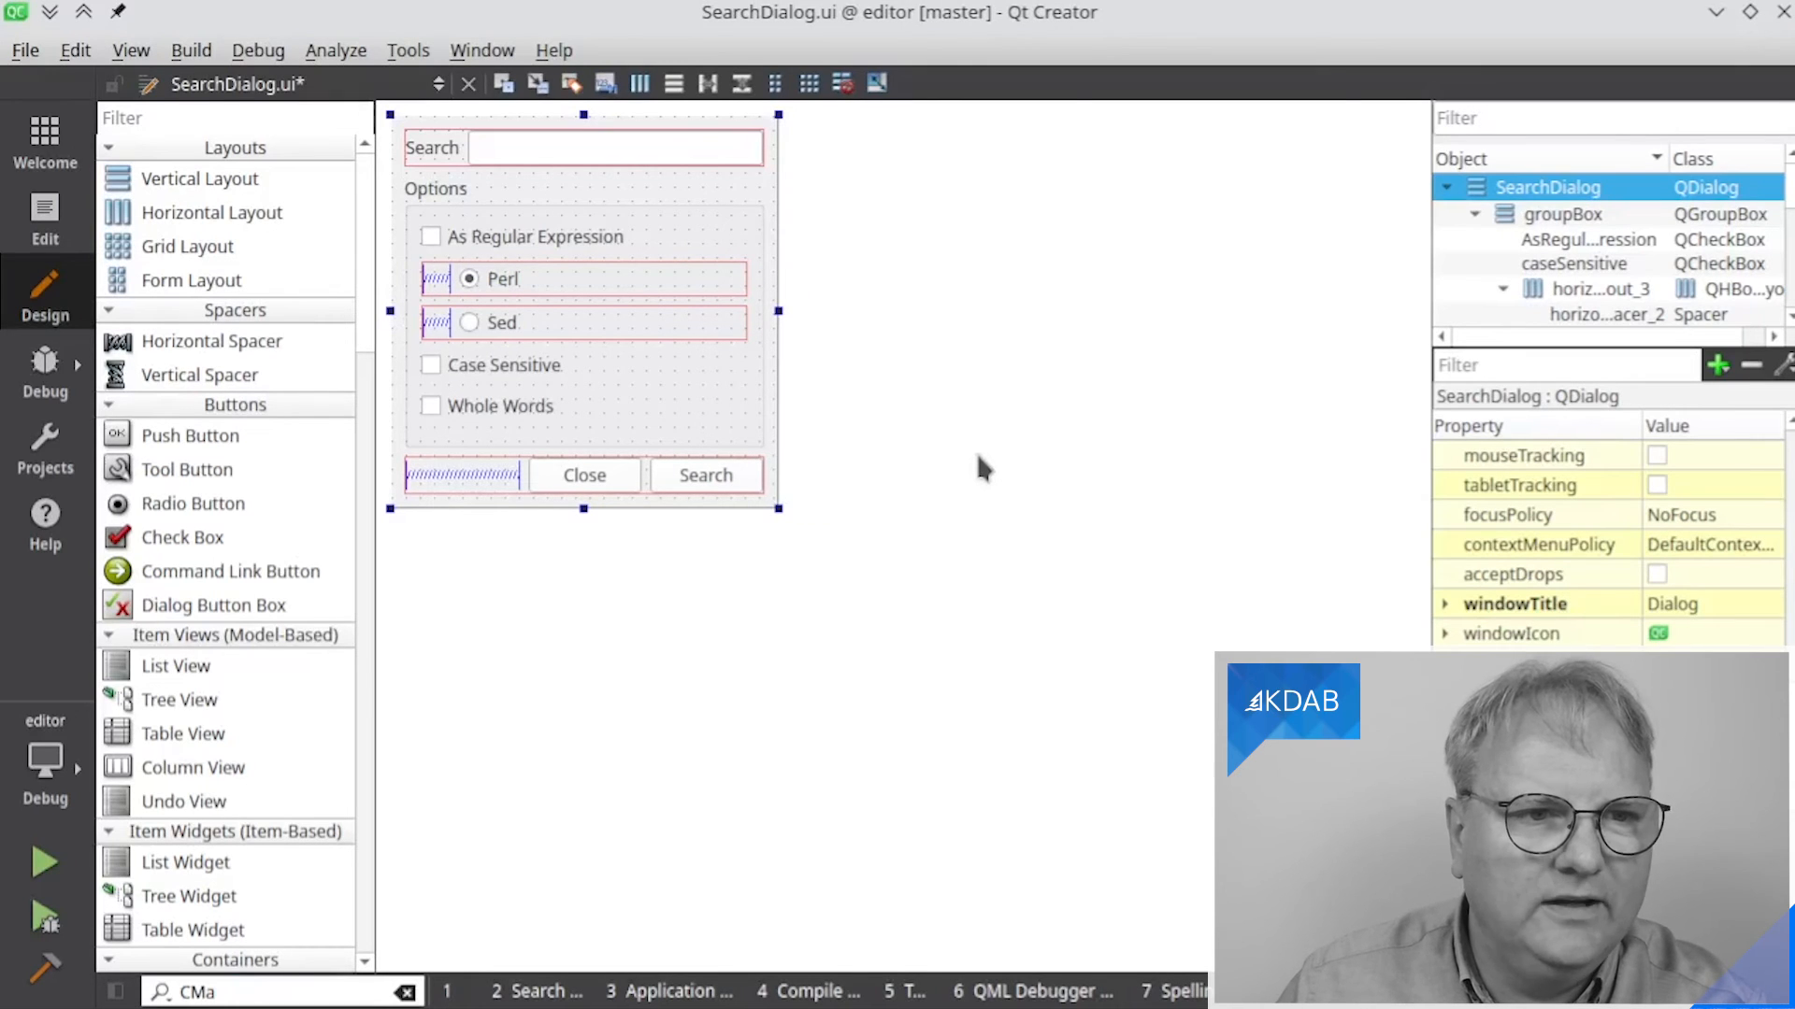
# Open the MainWindow.ui form and add an Edit menu to its menu bar after File
pyautogui.hotkey('ctrl', 'Tab')
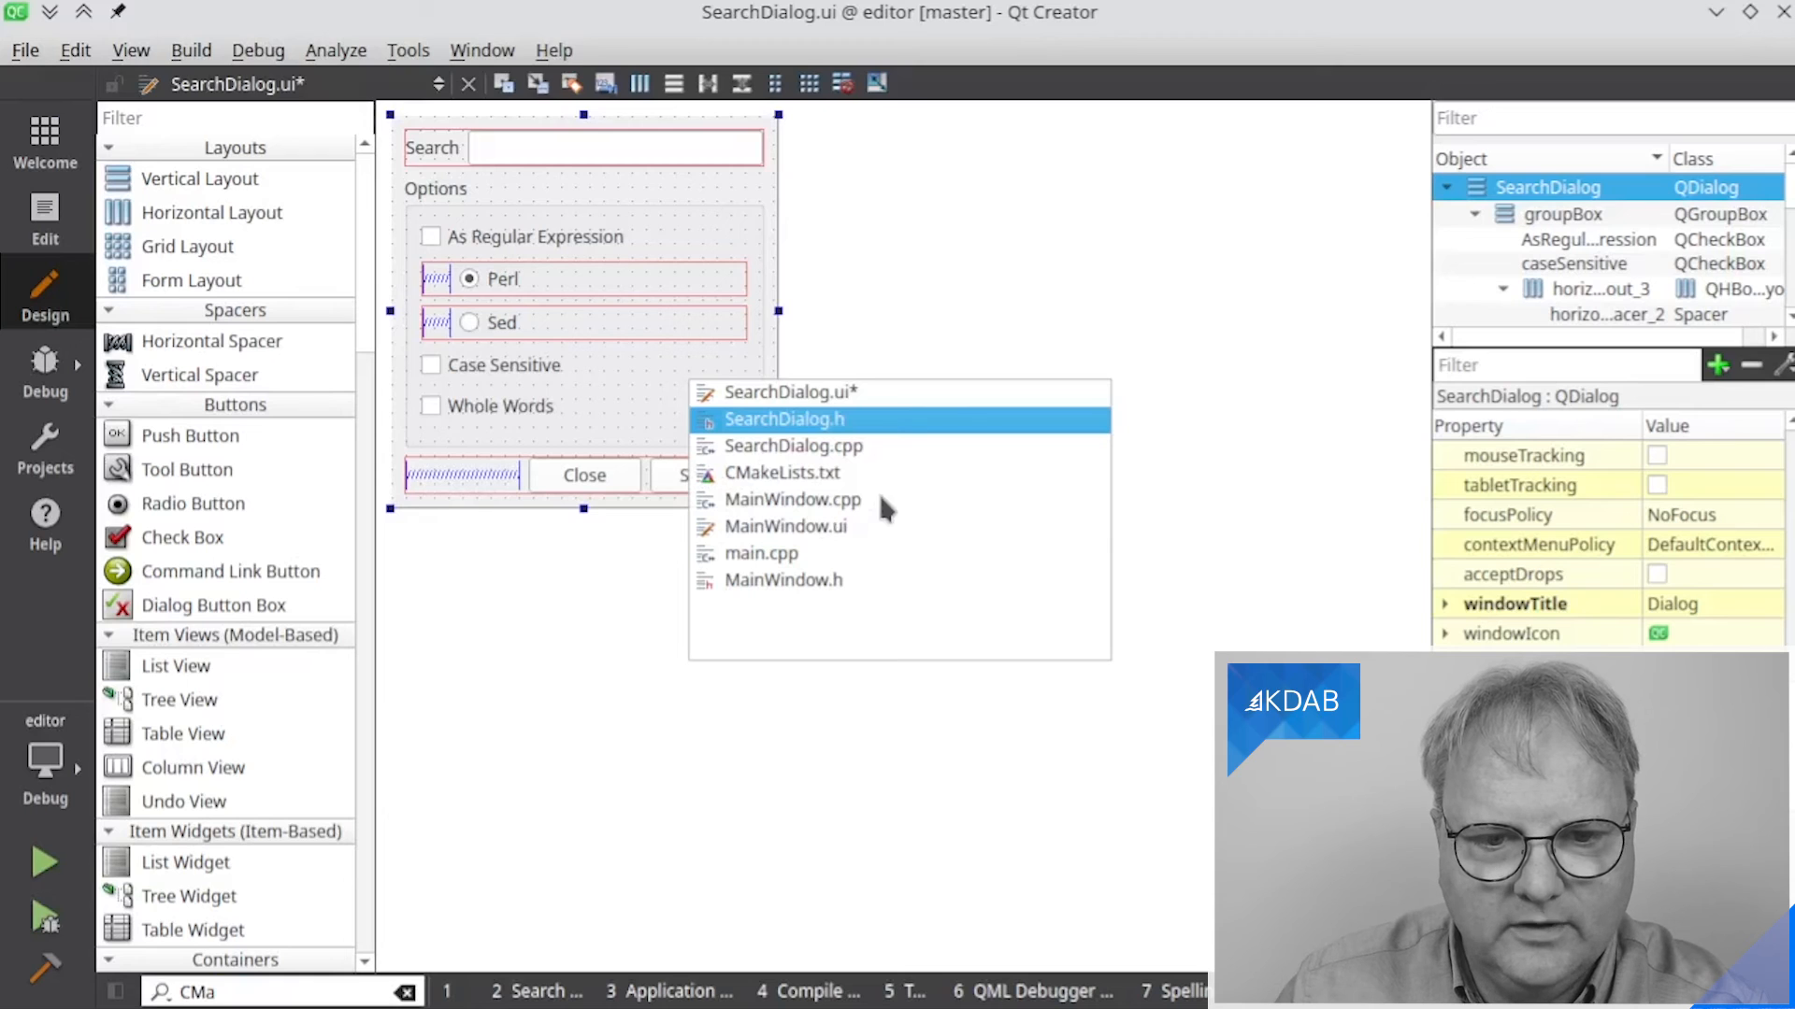
pyautogui.click(823, 526)
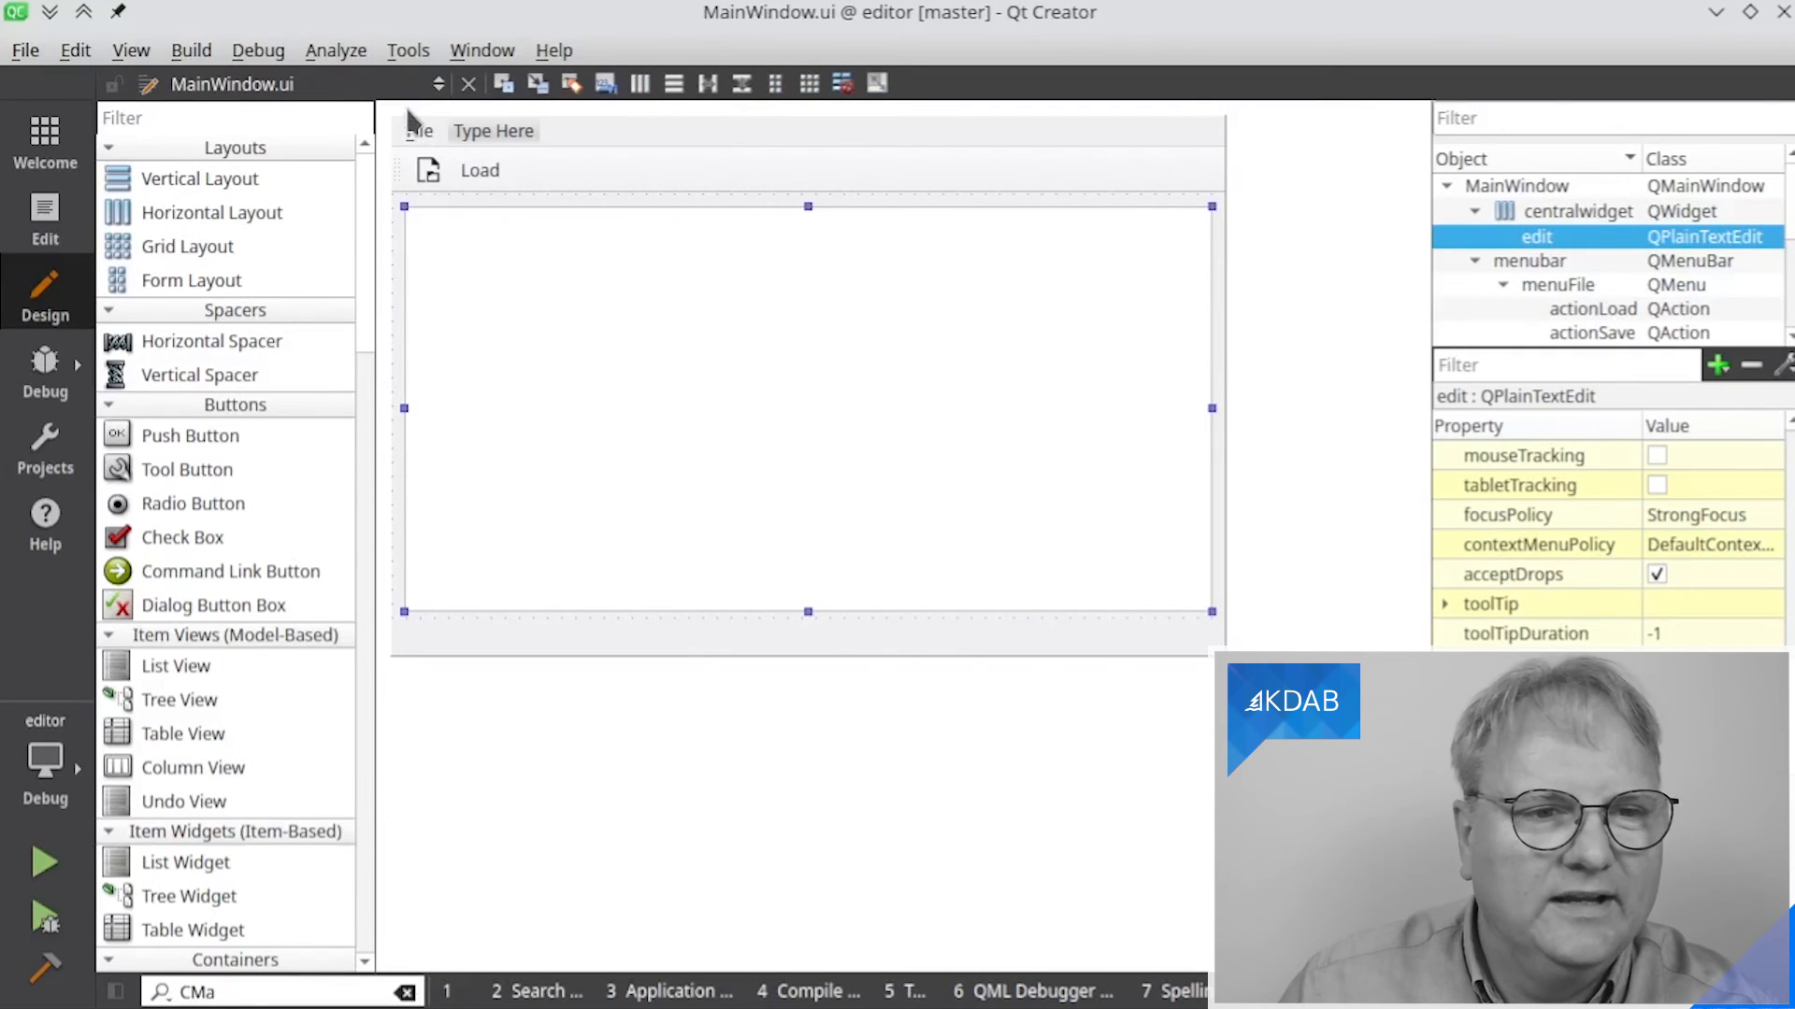
pyautogui.doubleClick(497, 132)
pyautogui.write('Edit')
pyautogui.press('Return')
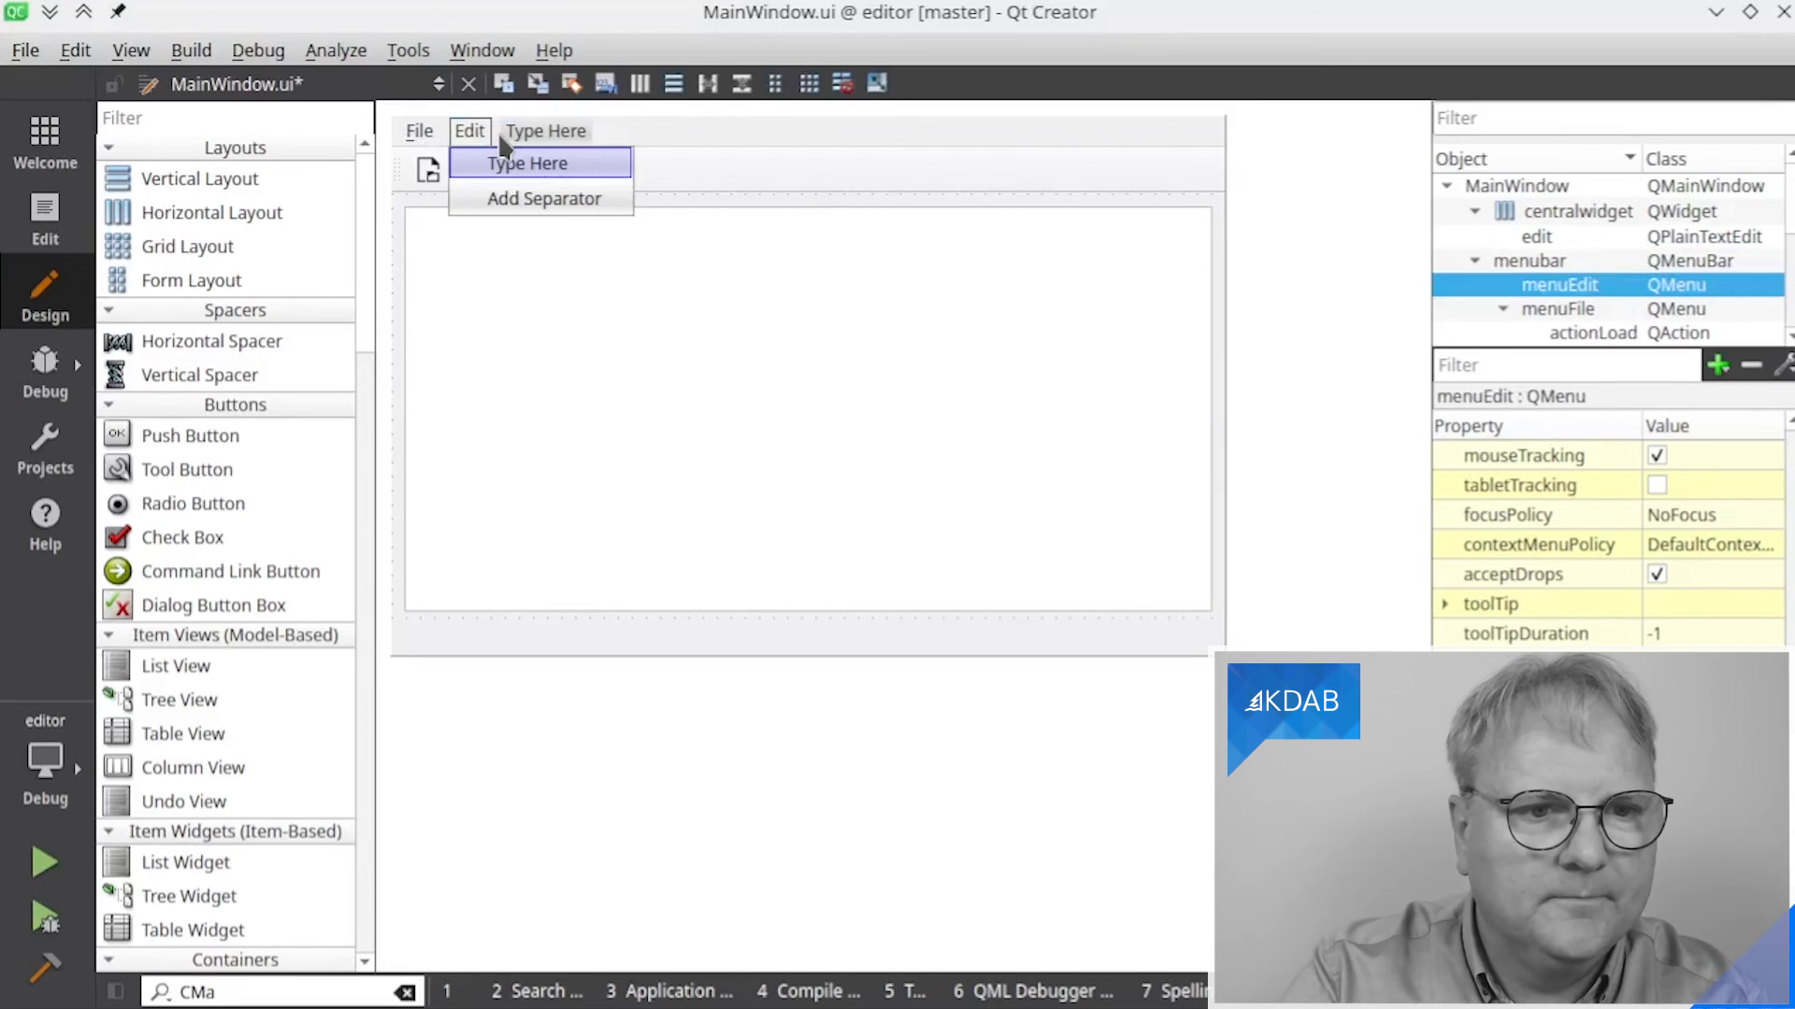
# Add a Search action to the Edit menu and select it in the object tree
pyautogui.doubleClick(551, 164)
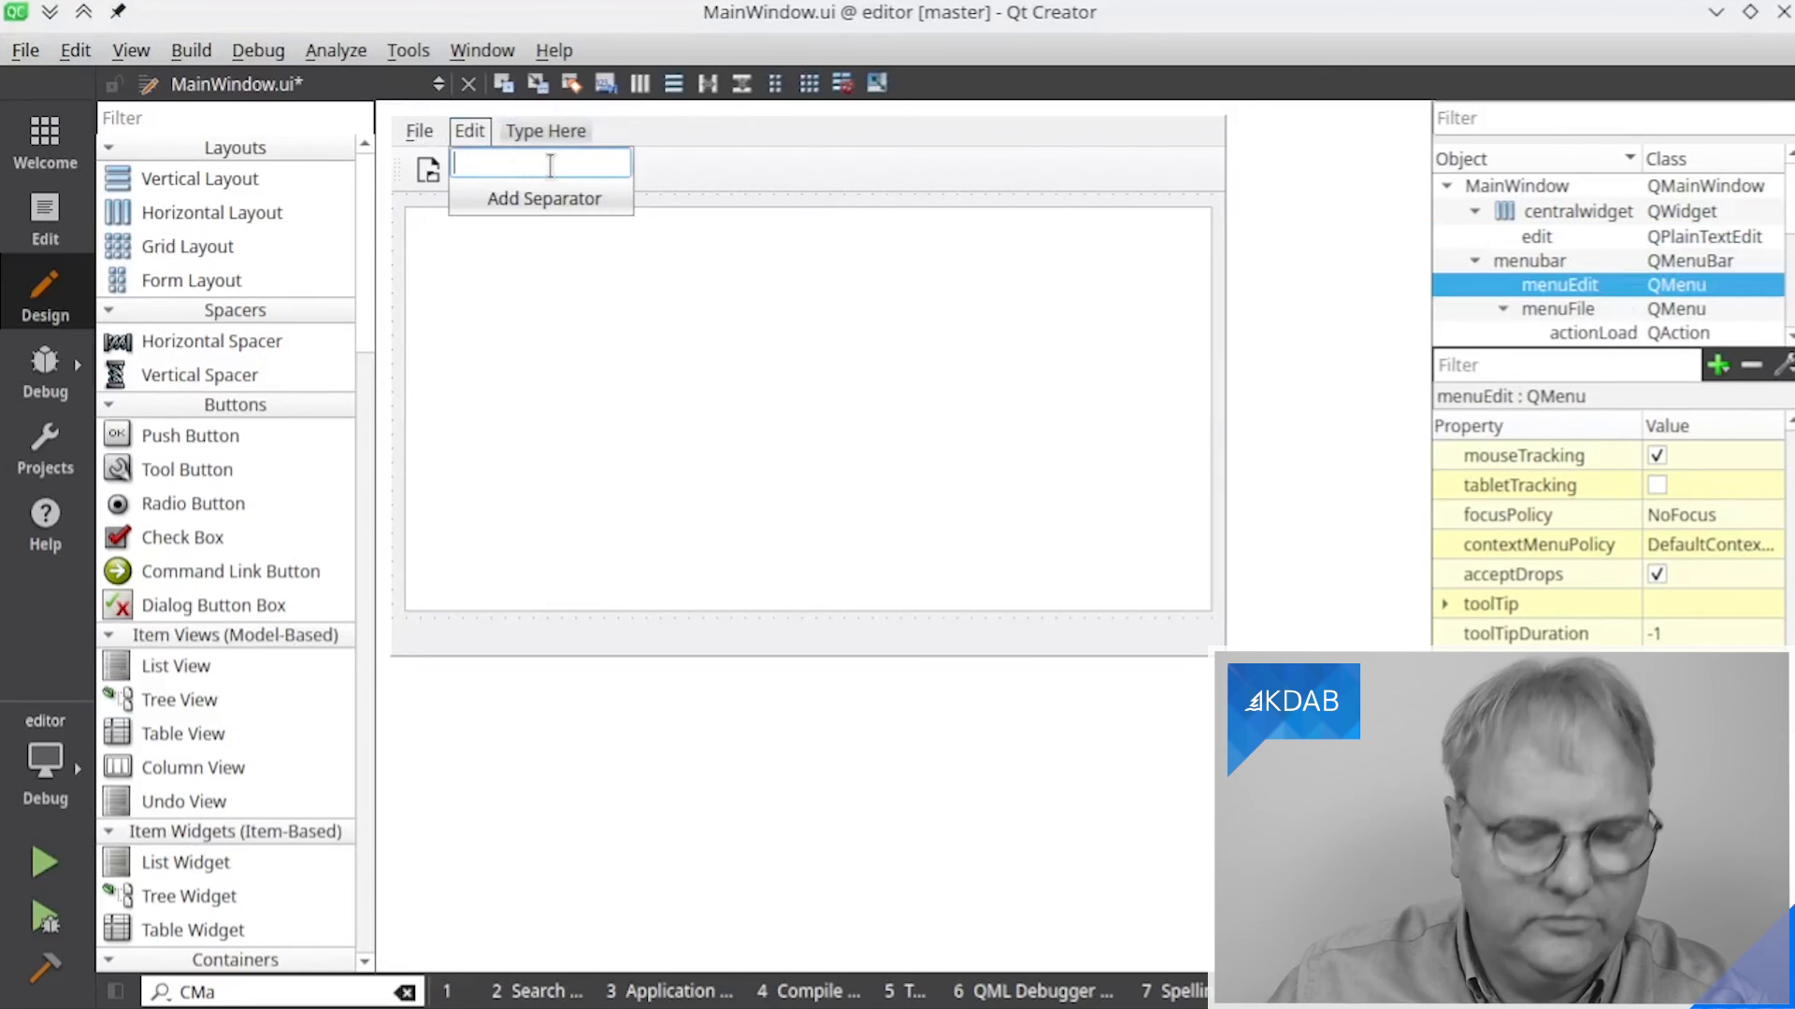
pyautogui.write('Search')
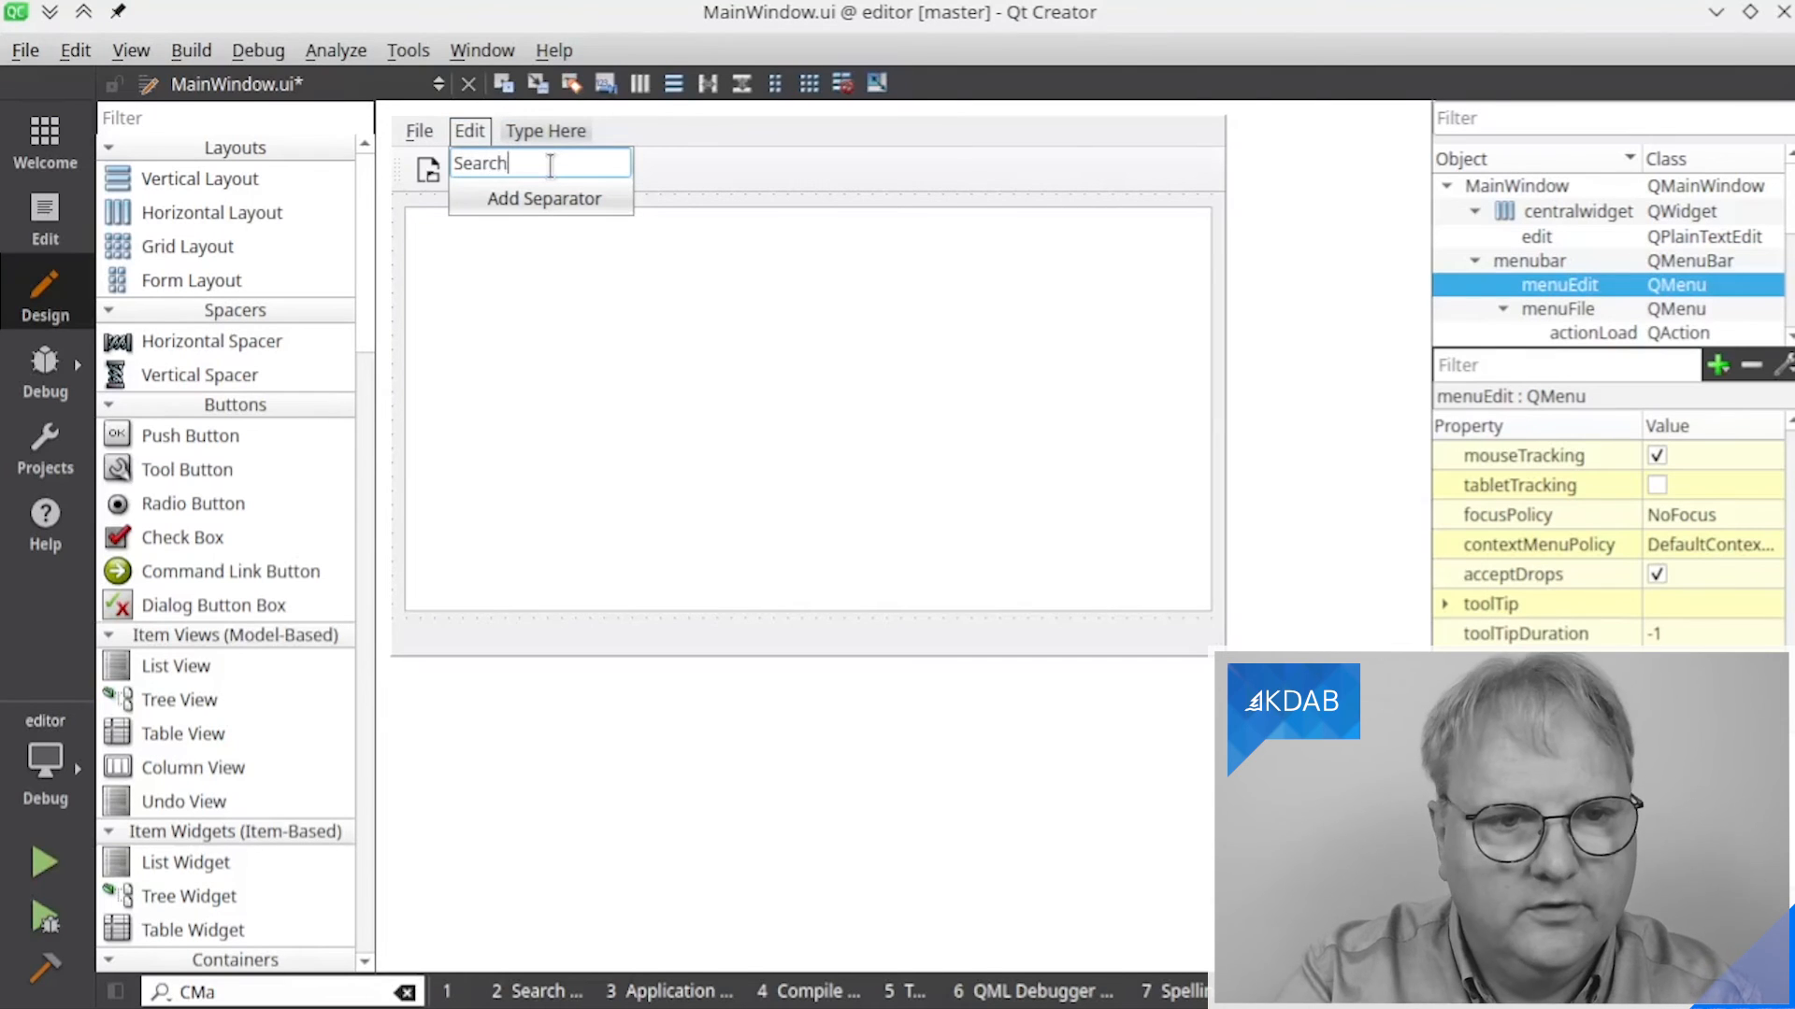
pyautogui.press('Return')
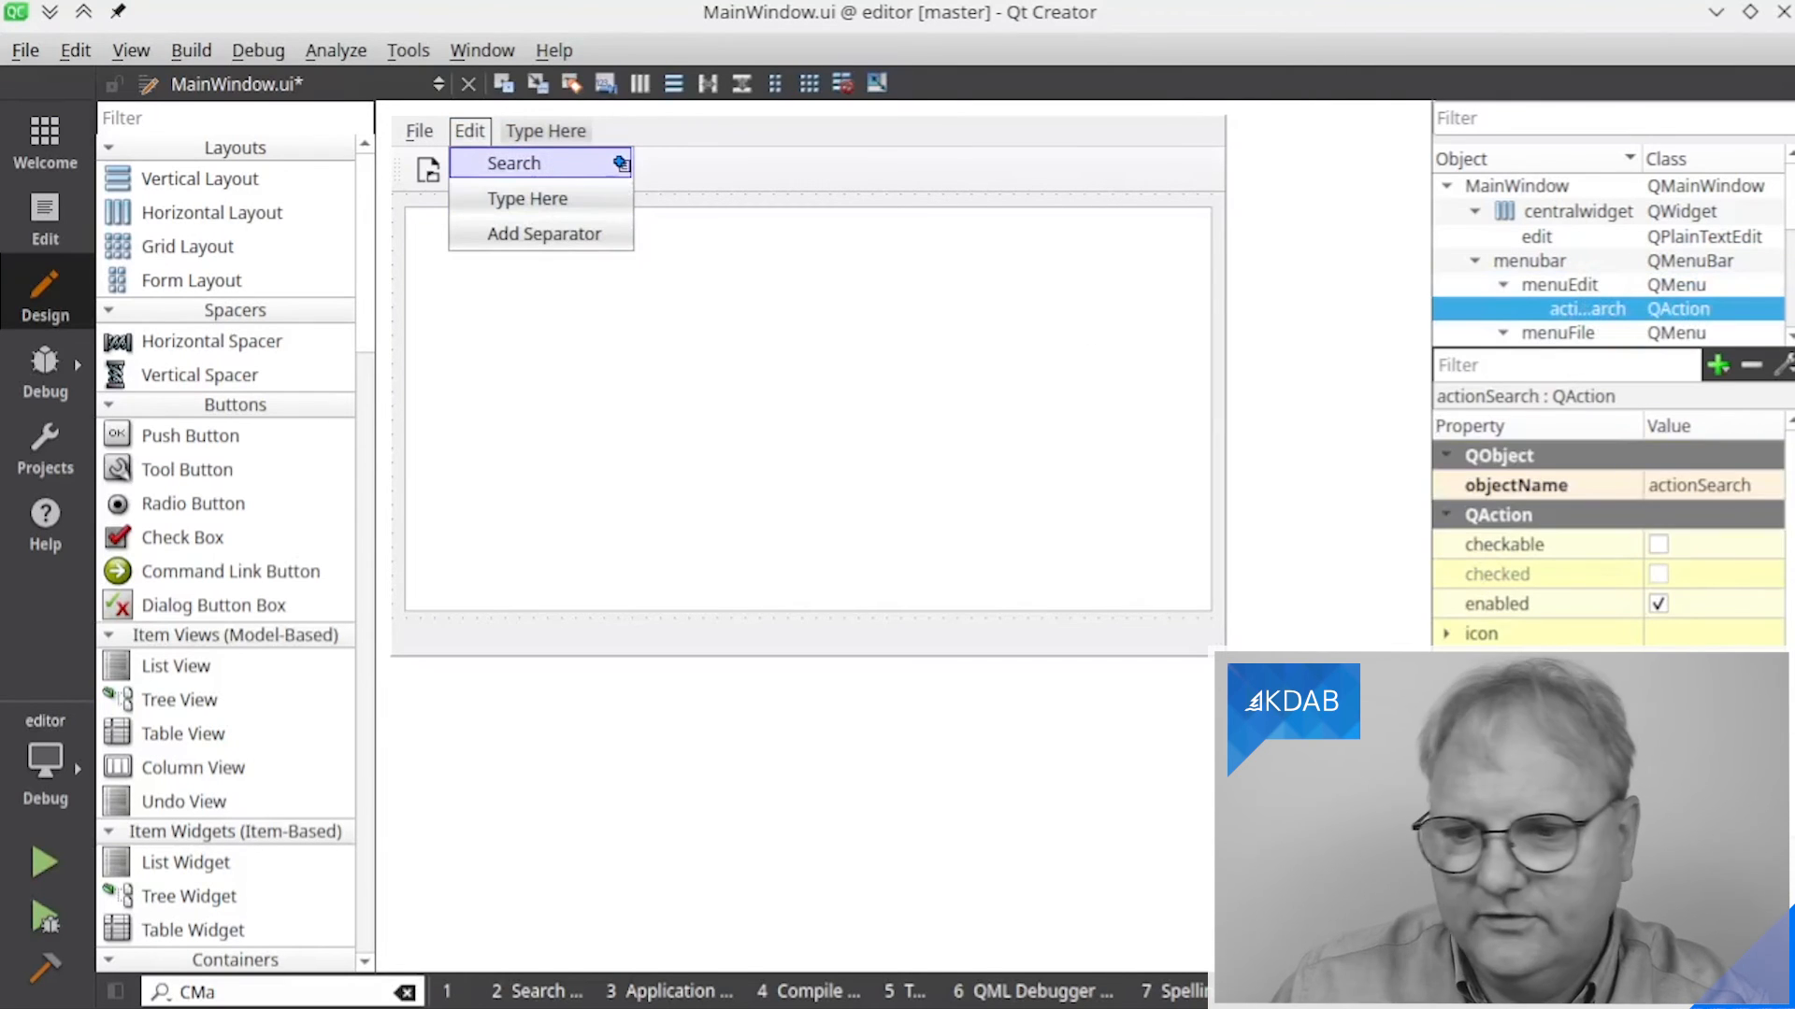
pyautogui.click(1605, 315)
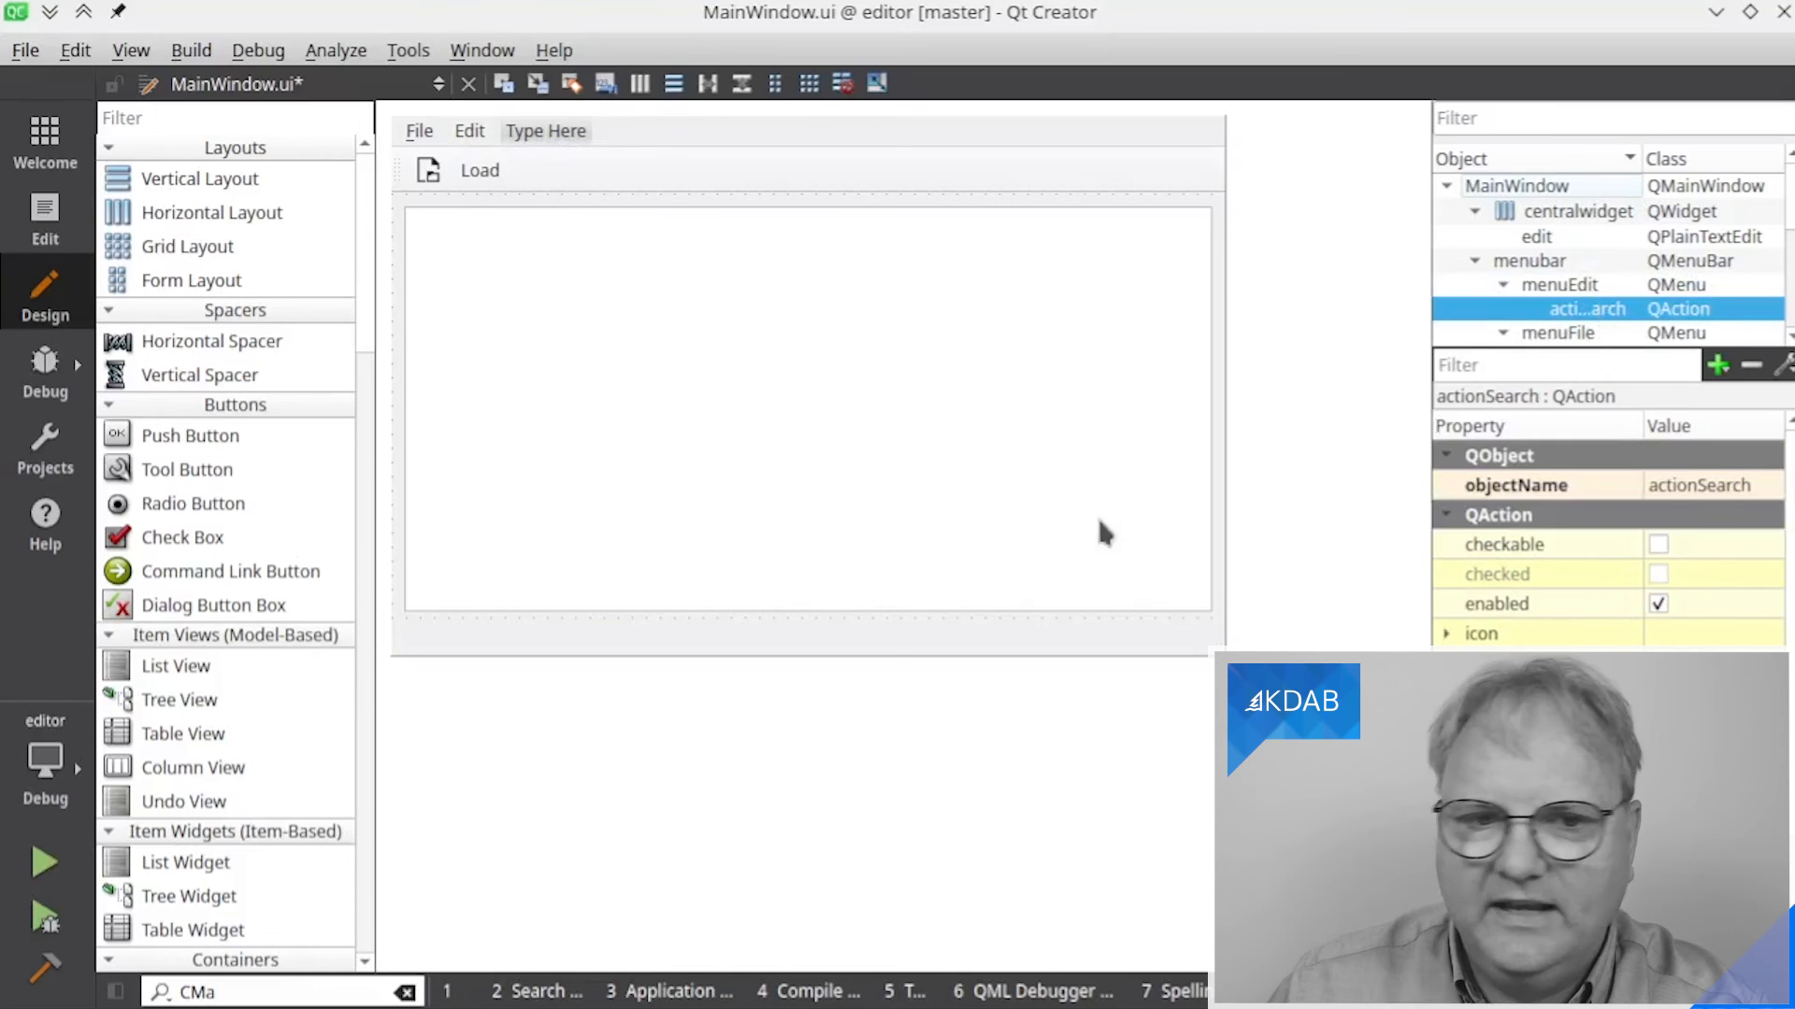
# In MainWindow.cpp, connect actionSearch's QAction::triggered signal to MainWindow::search on this, directly below the actionSave connection
pyautogui.hotkey('shift', 'F4')
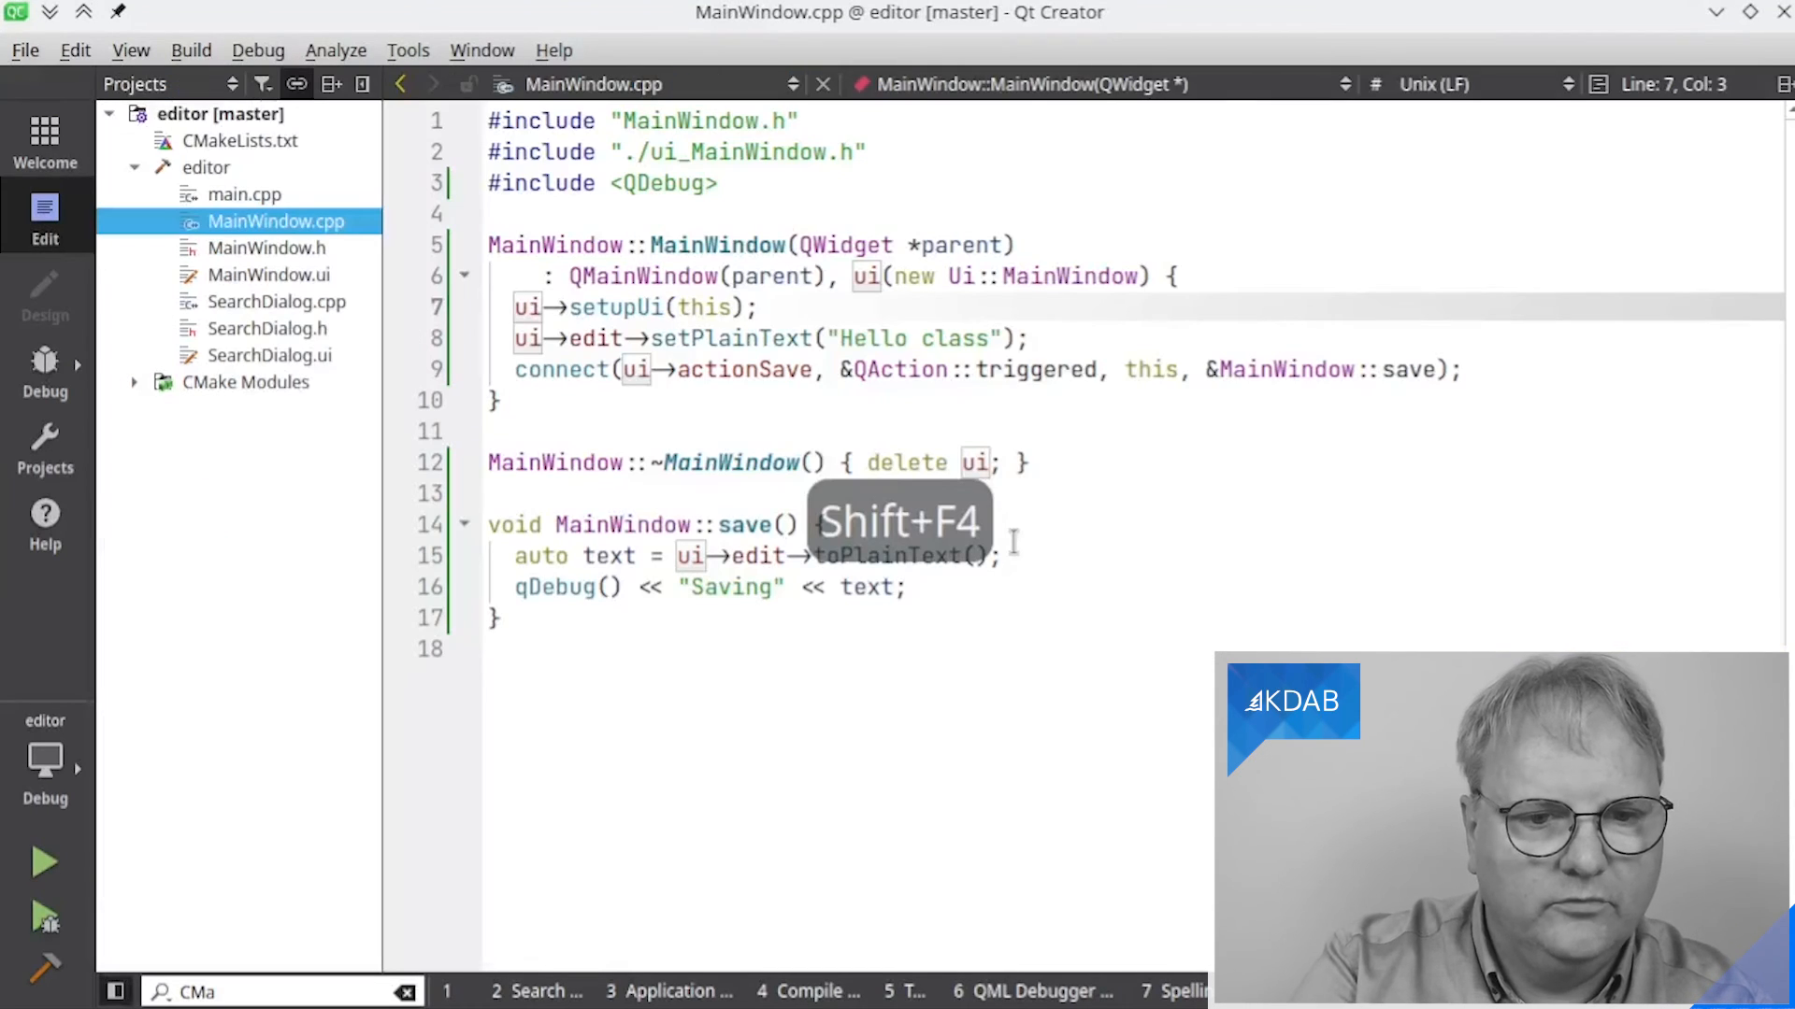
pyautogui.click(1487, 374)
pyautogui.press('Return')
pyautogui.write('connecy')
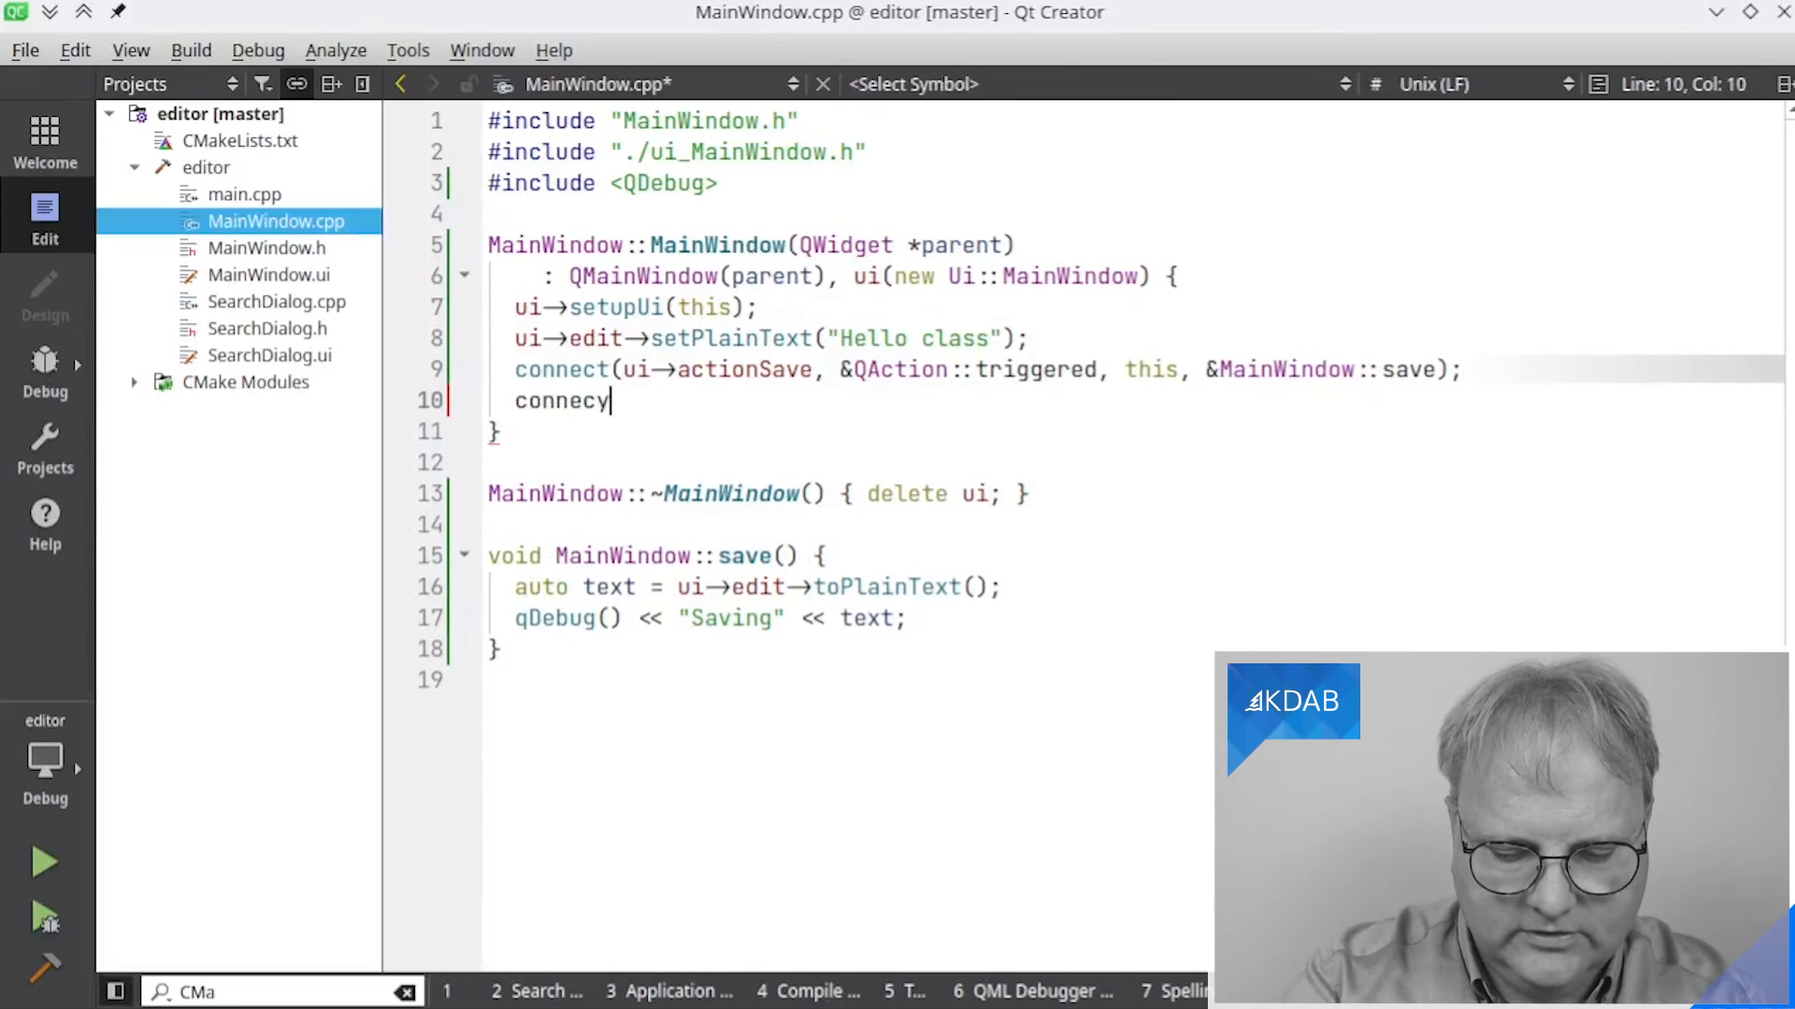
pyautogui.press('BackSpace')
pyautogui.write('t(ui->a')
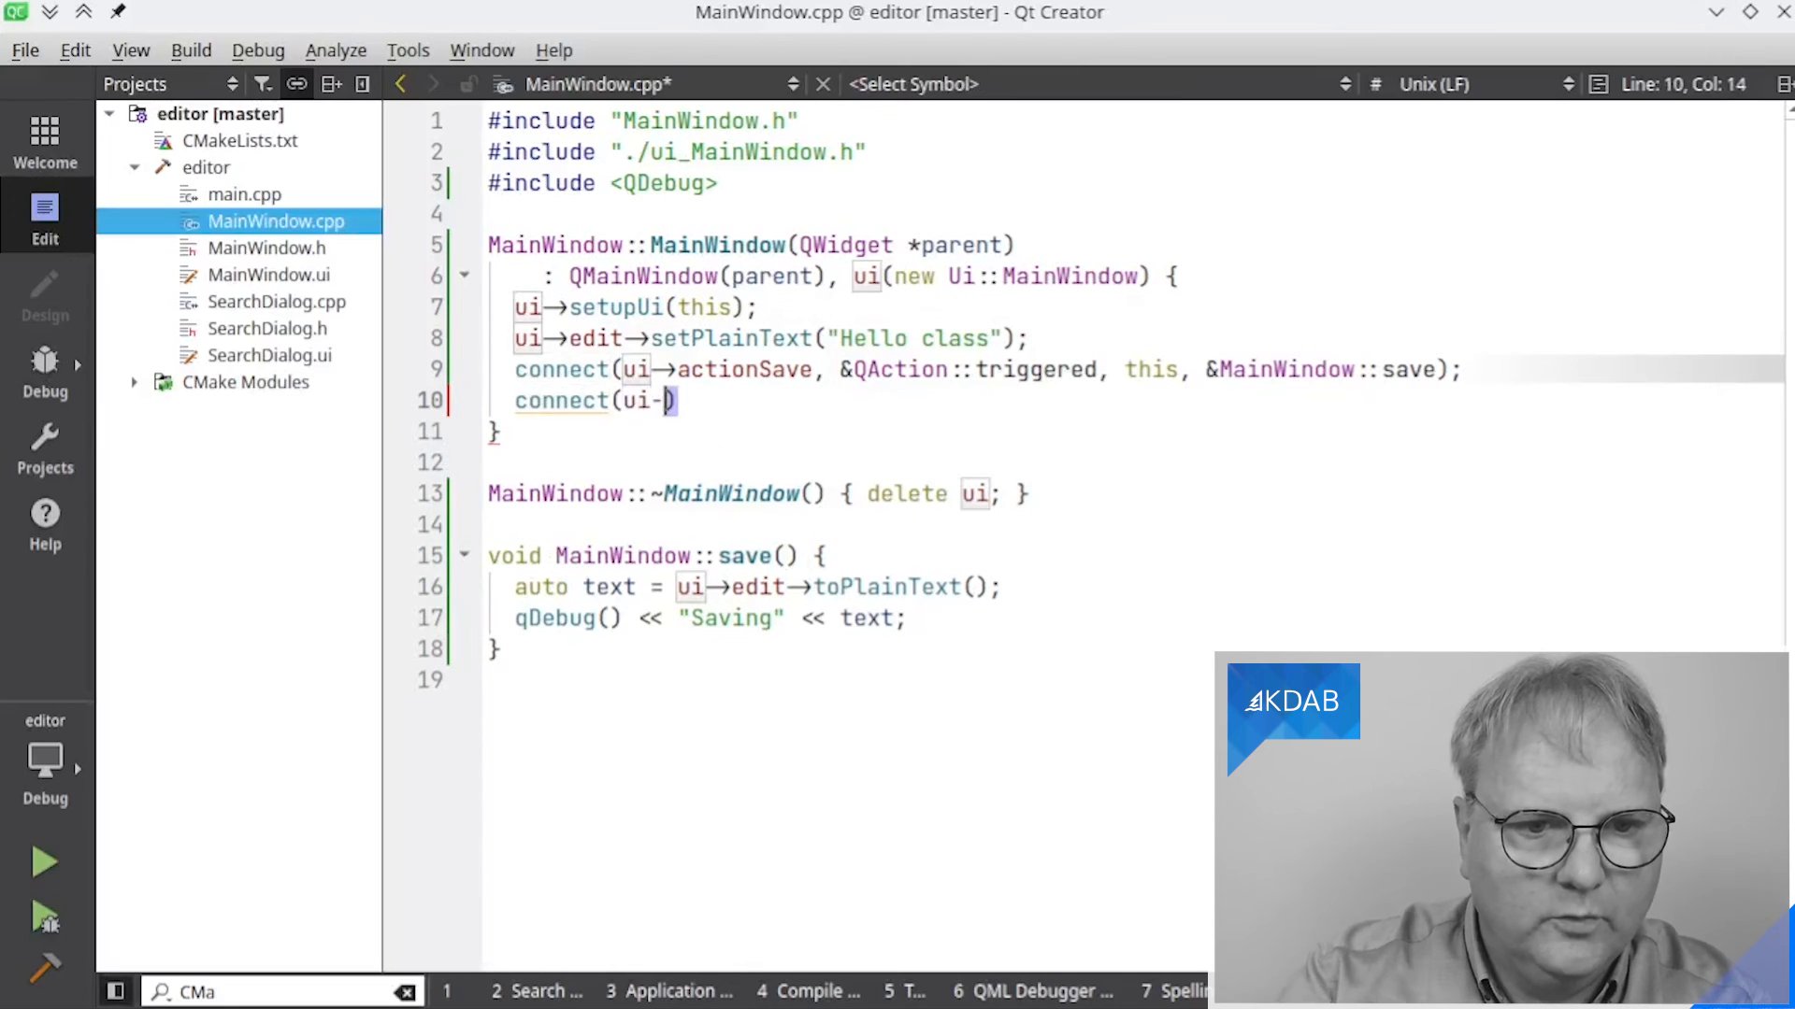
pyautogui.write('ction')
pyautogui.hotkey('ctrl', 'space')
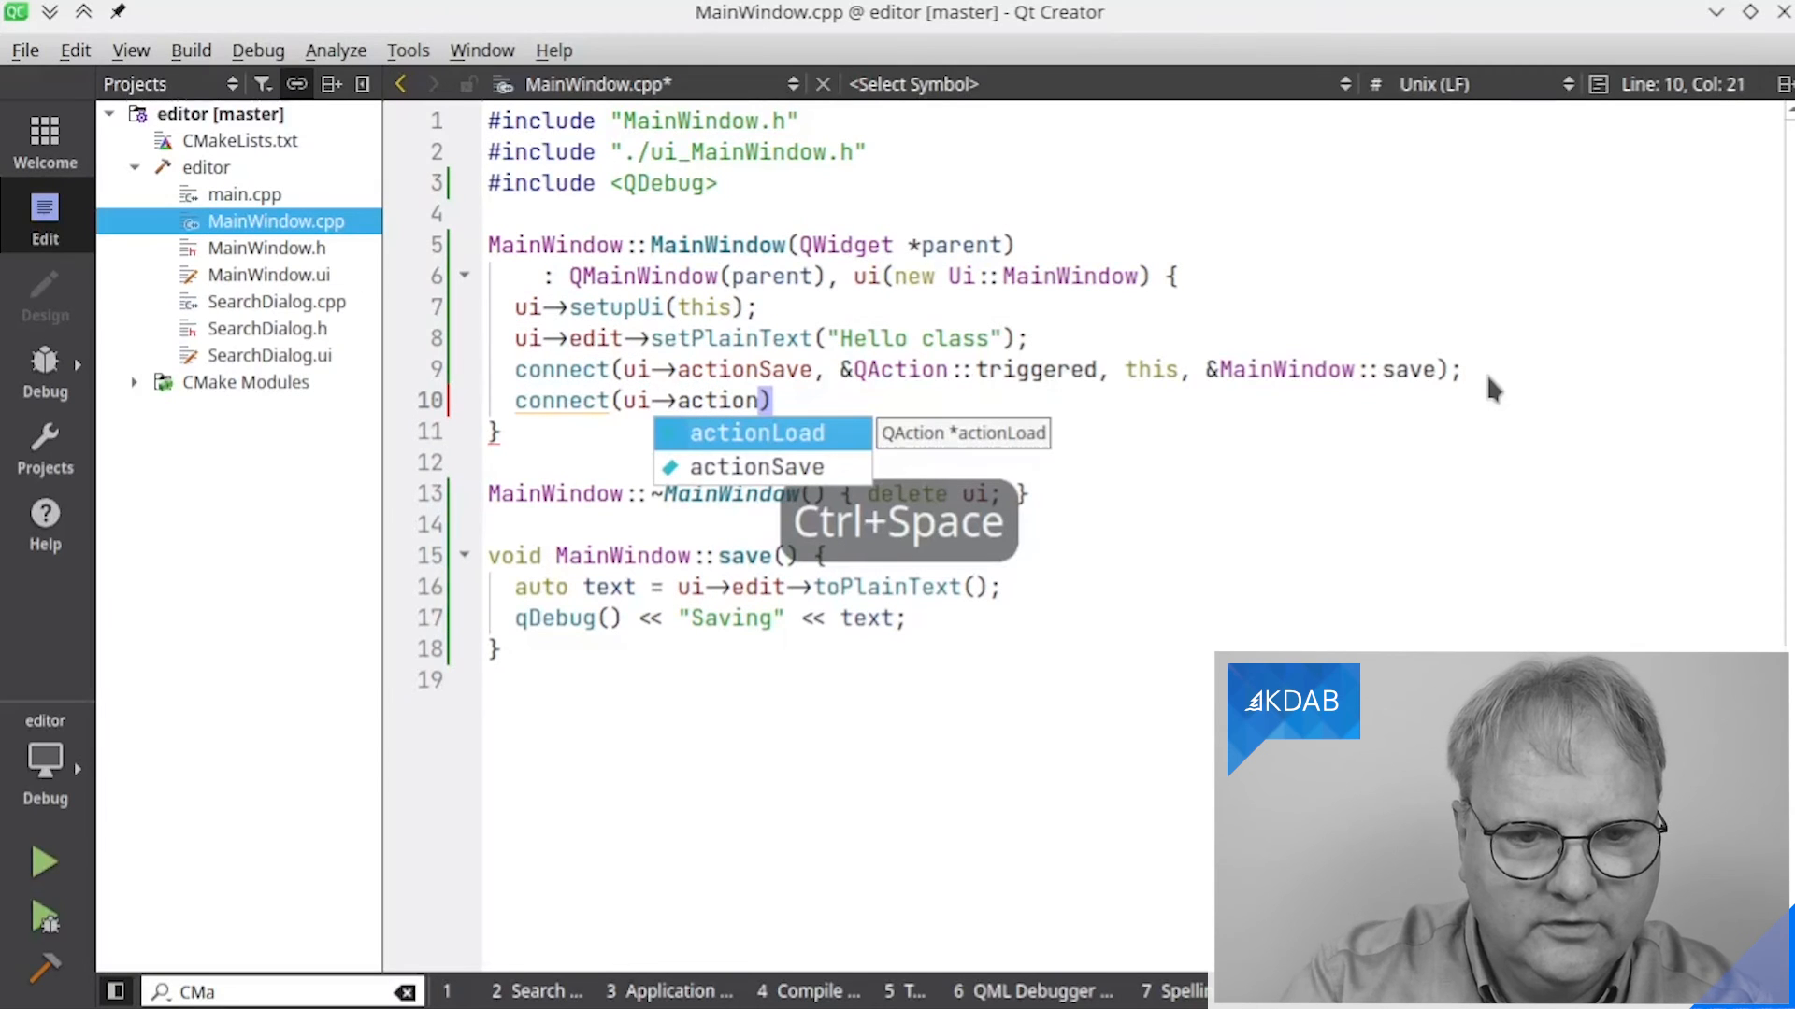
pyautogui.press('Escape')
pyautogui.write('Se')
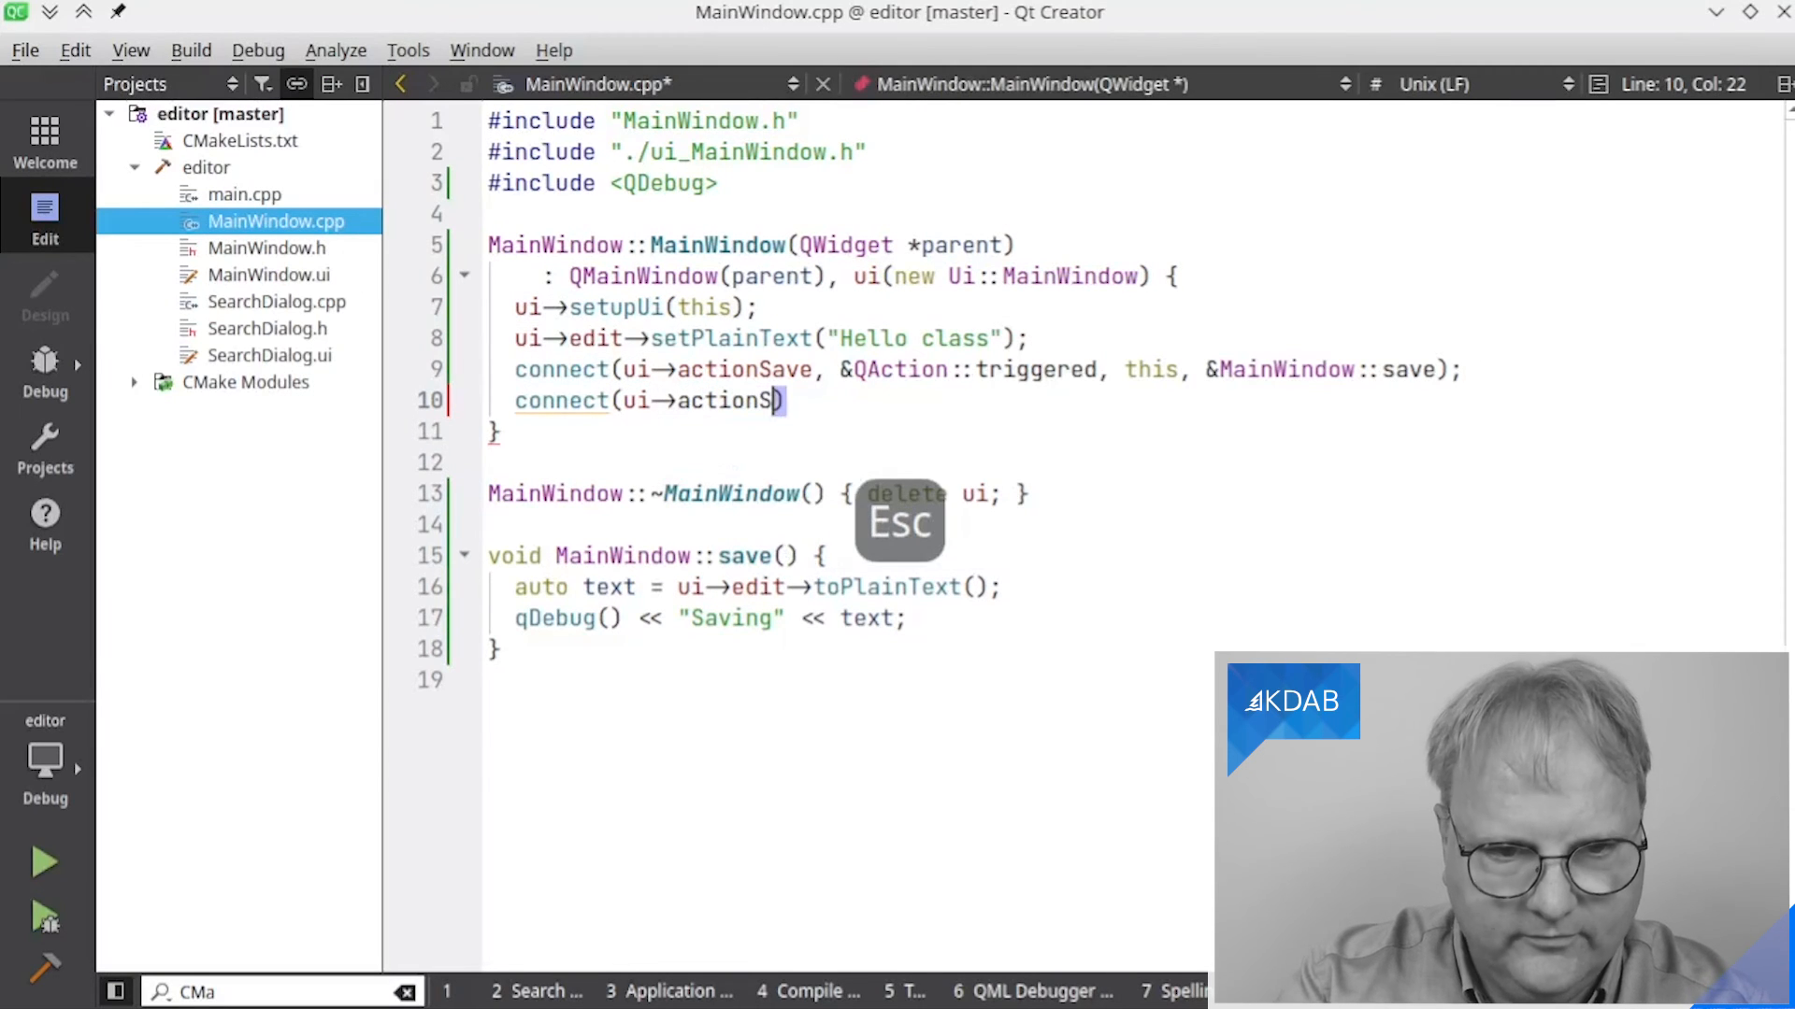
pyautogui.write('arch, &Q')
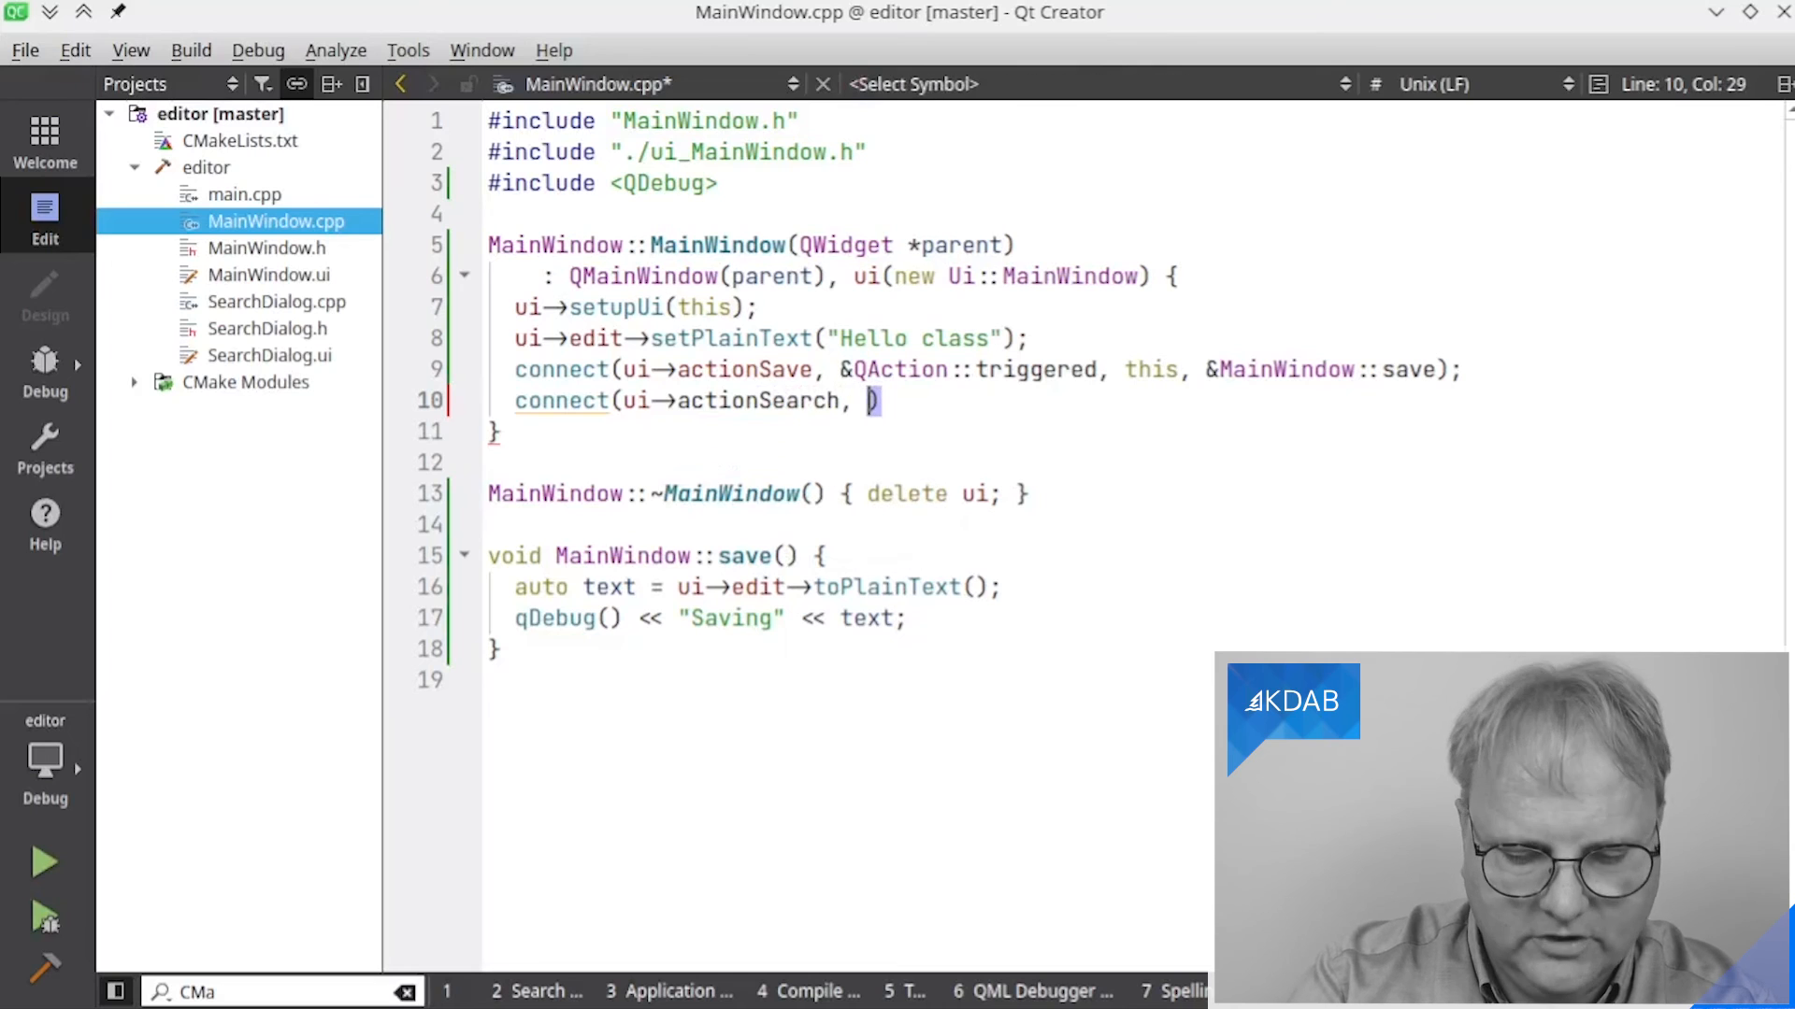
pyautogui.write('Action::tr')
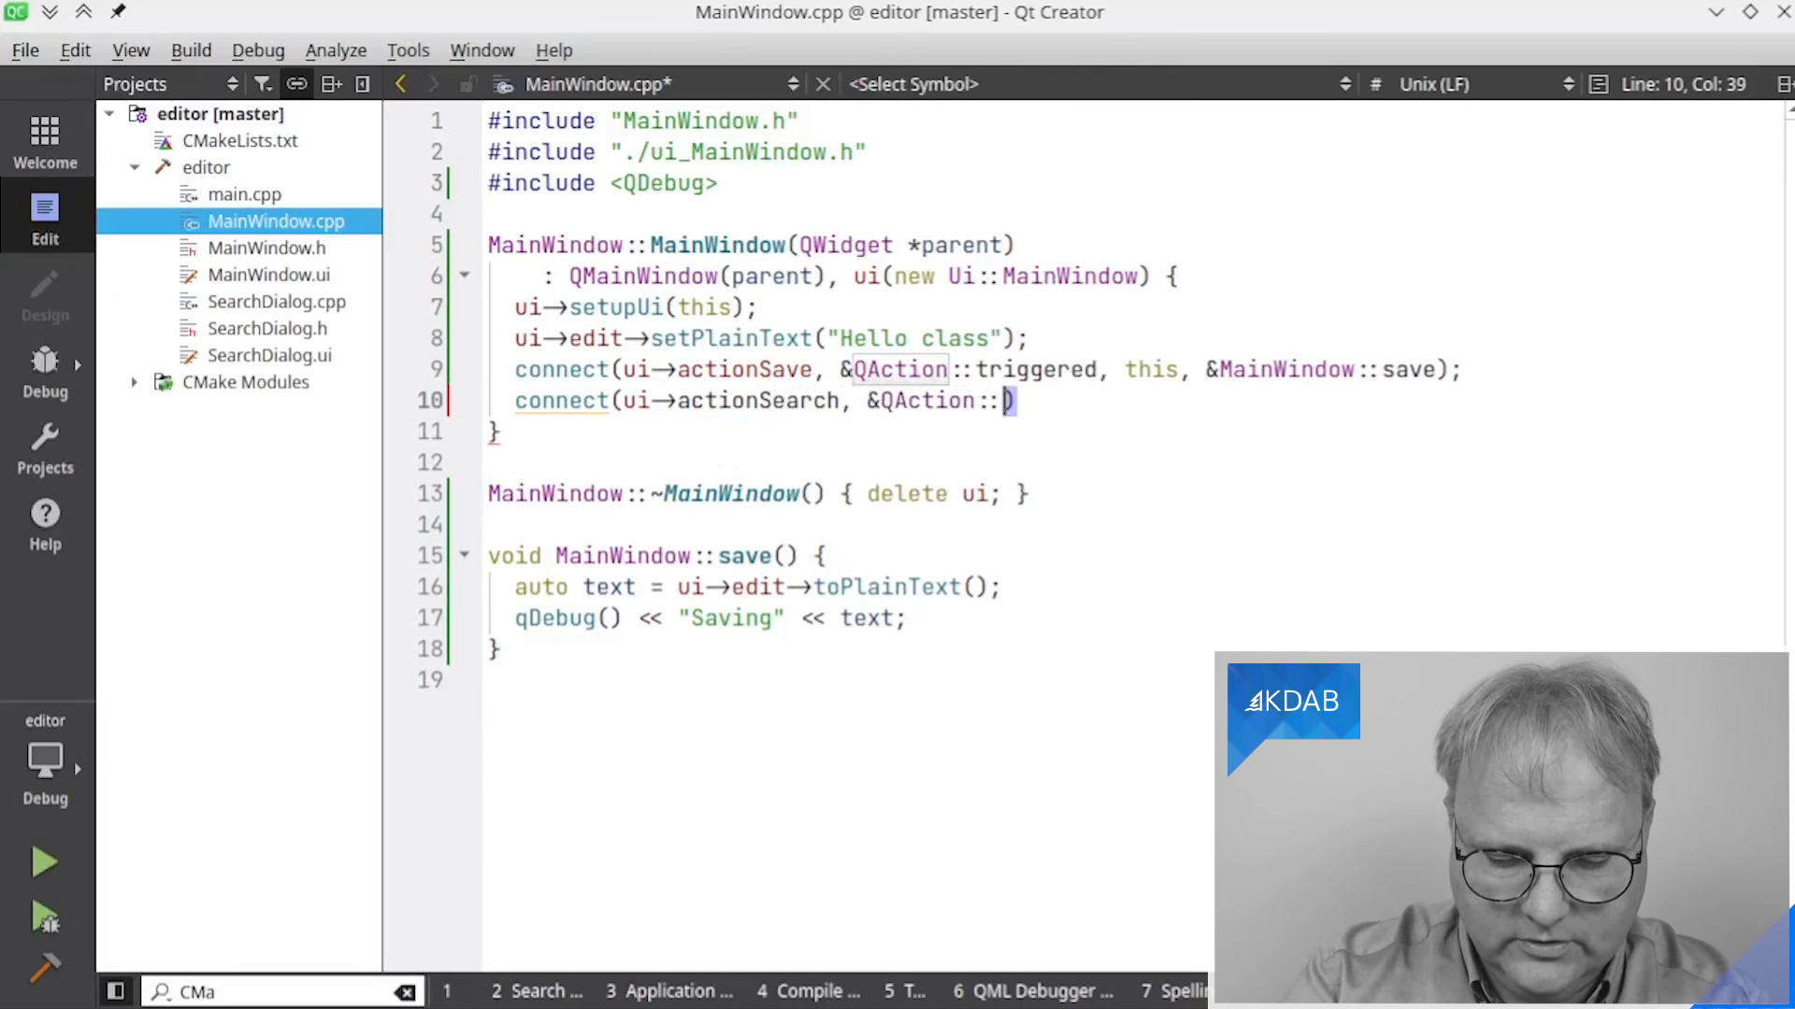
pyautogui.hotkey('ctrl', 'space')
pyautogui.write(', this, ')
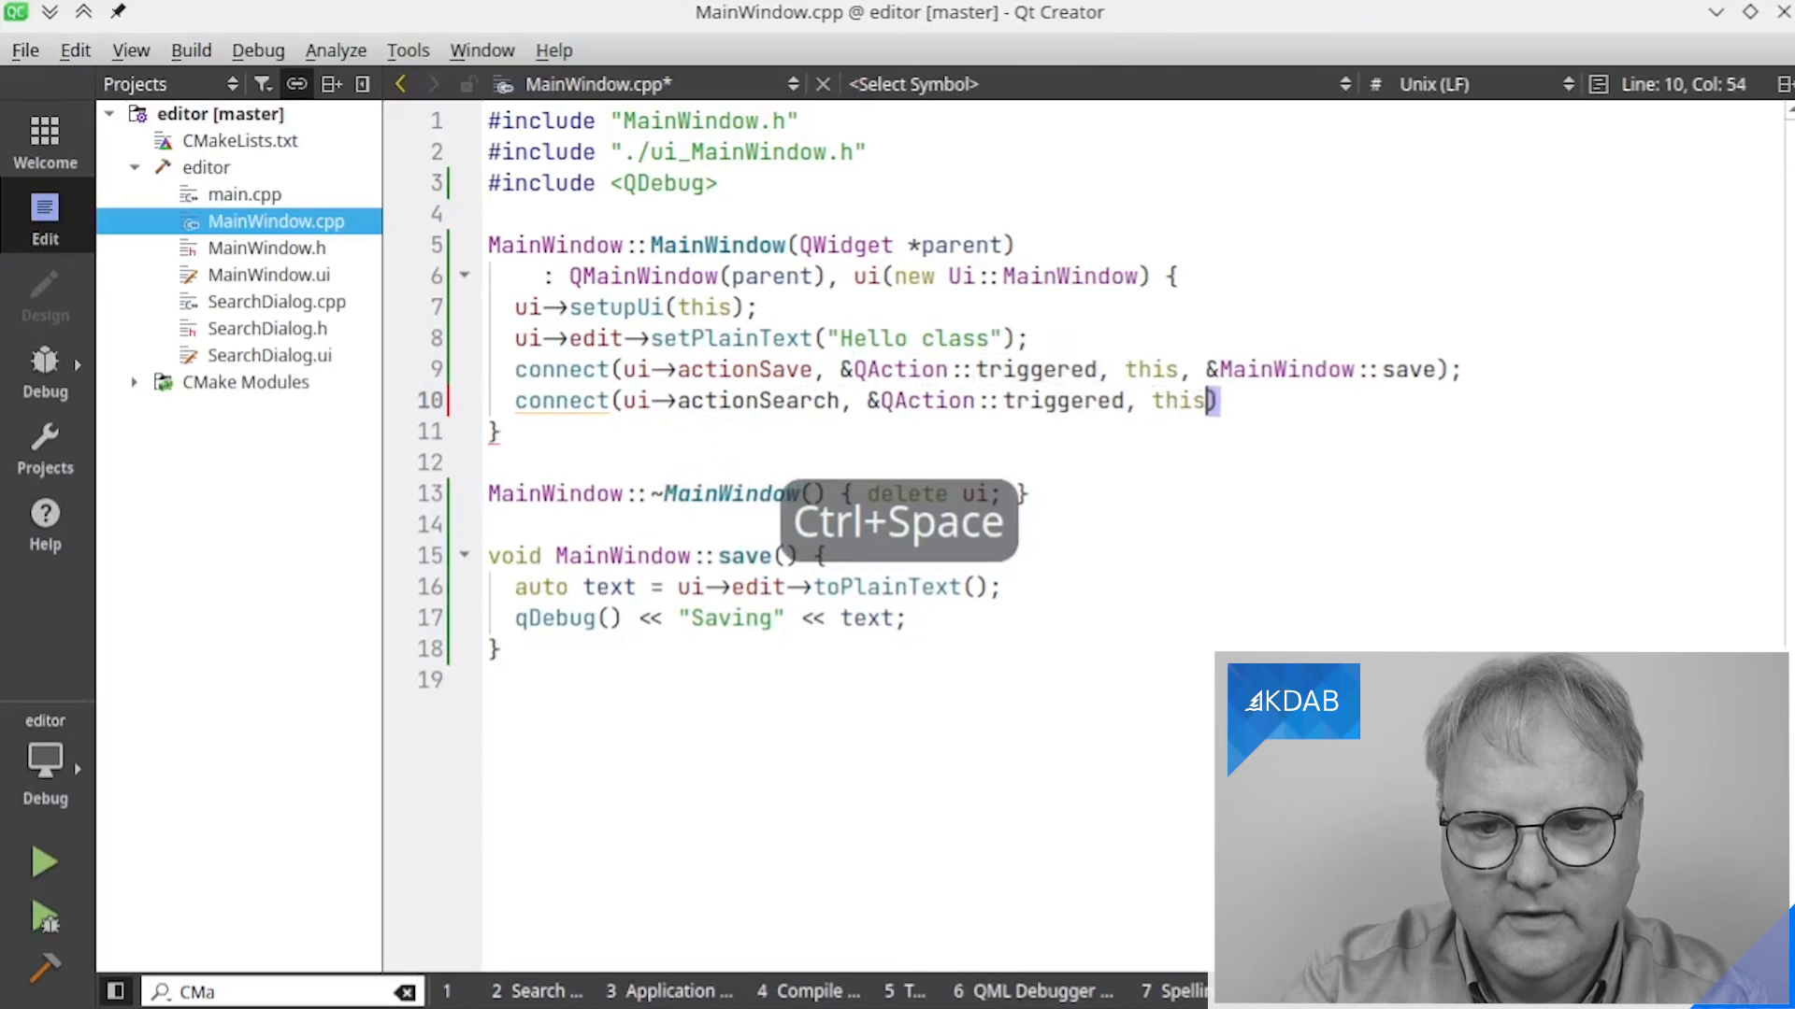
pyautogui.write('&Main')
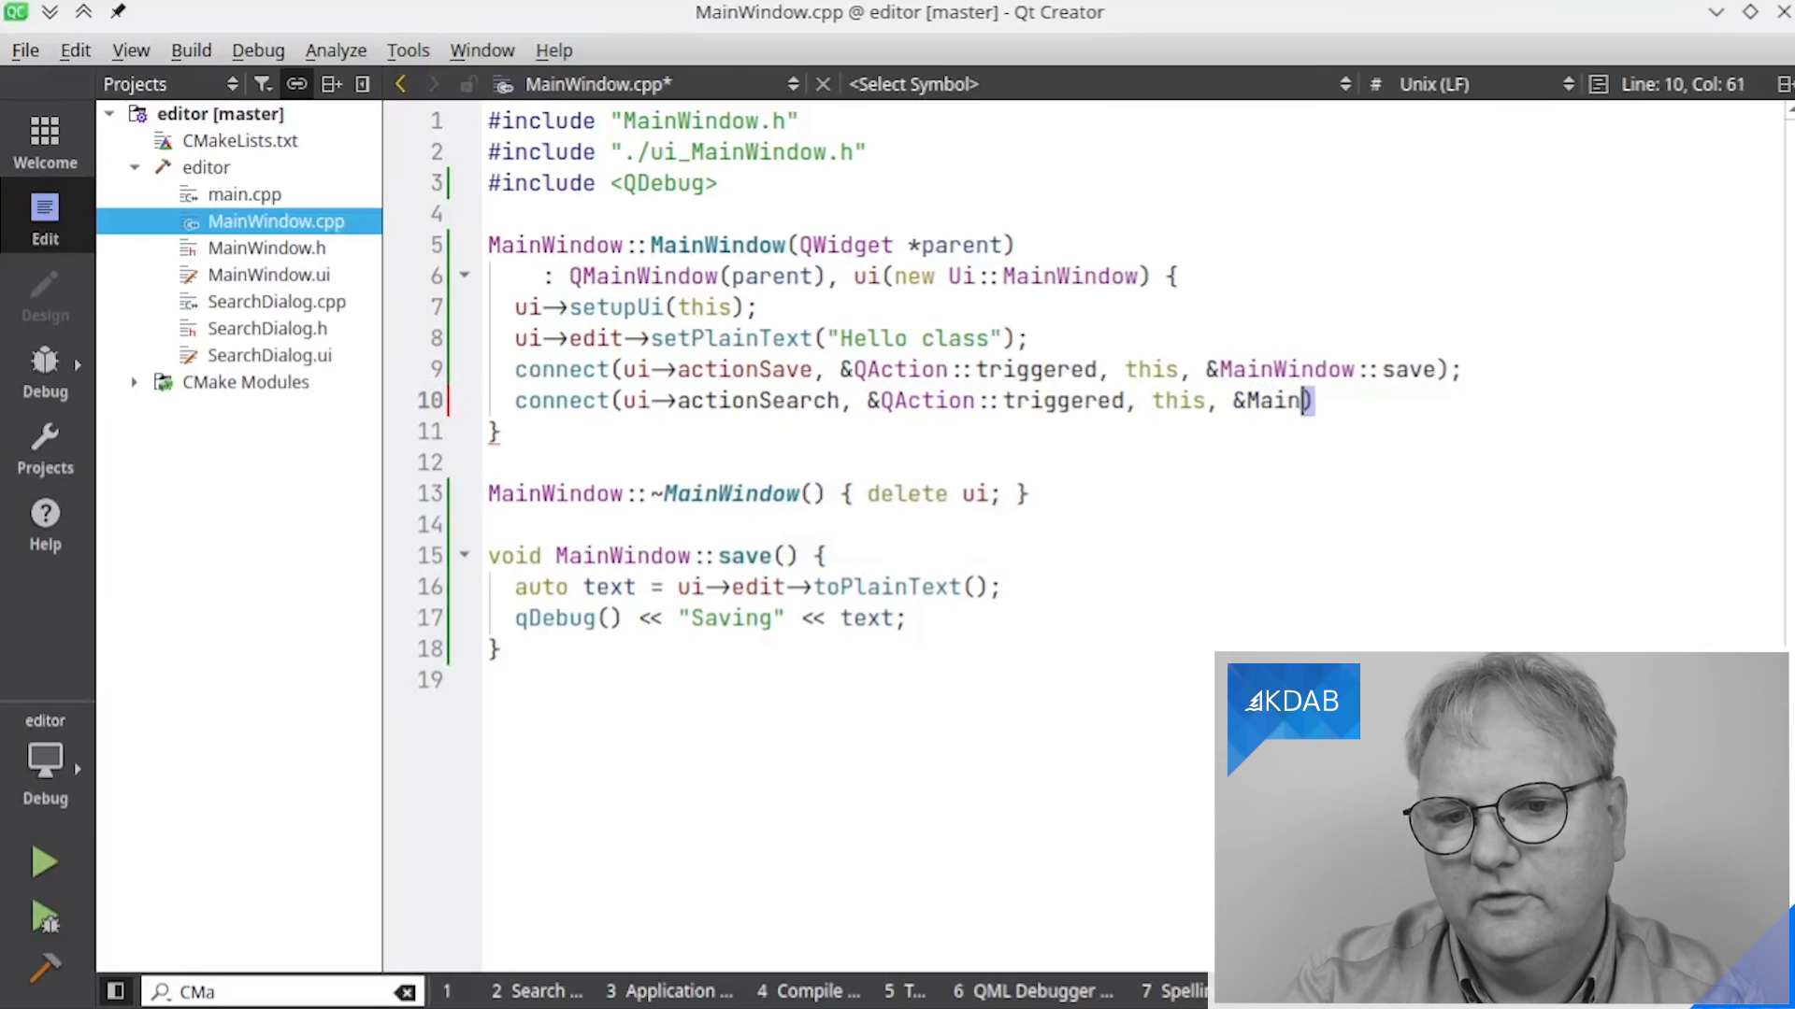
pyautogui.hotkey('ctrl', 'space')
pyautogui.write('::sear')
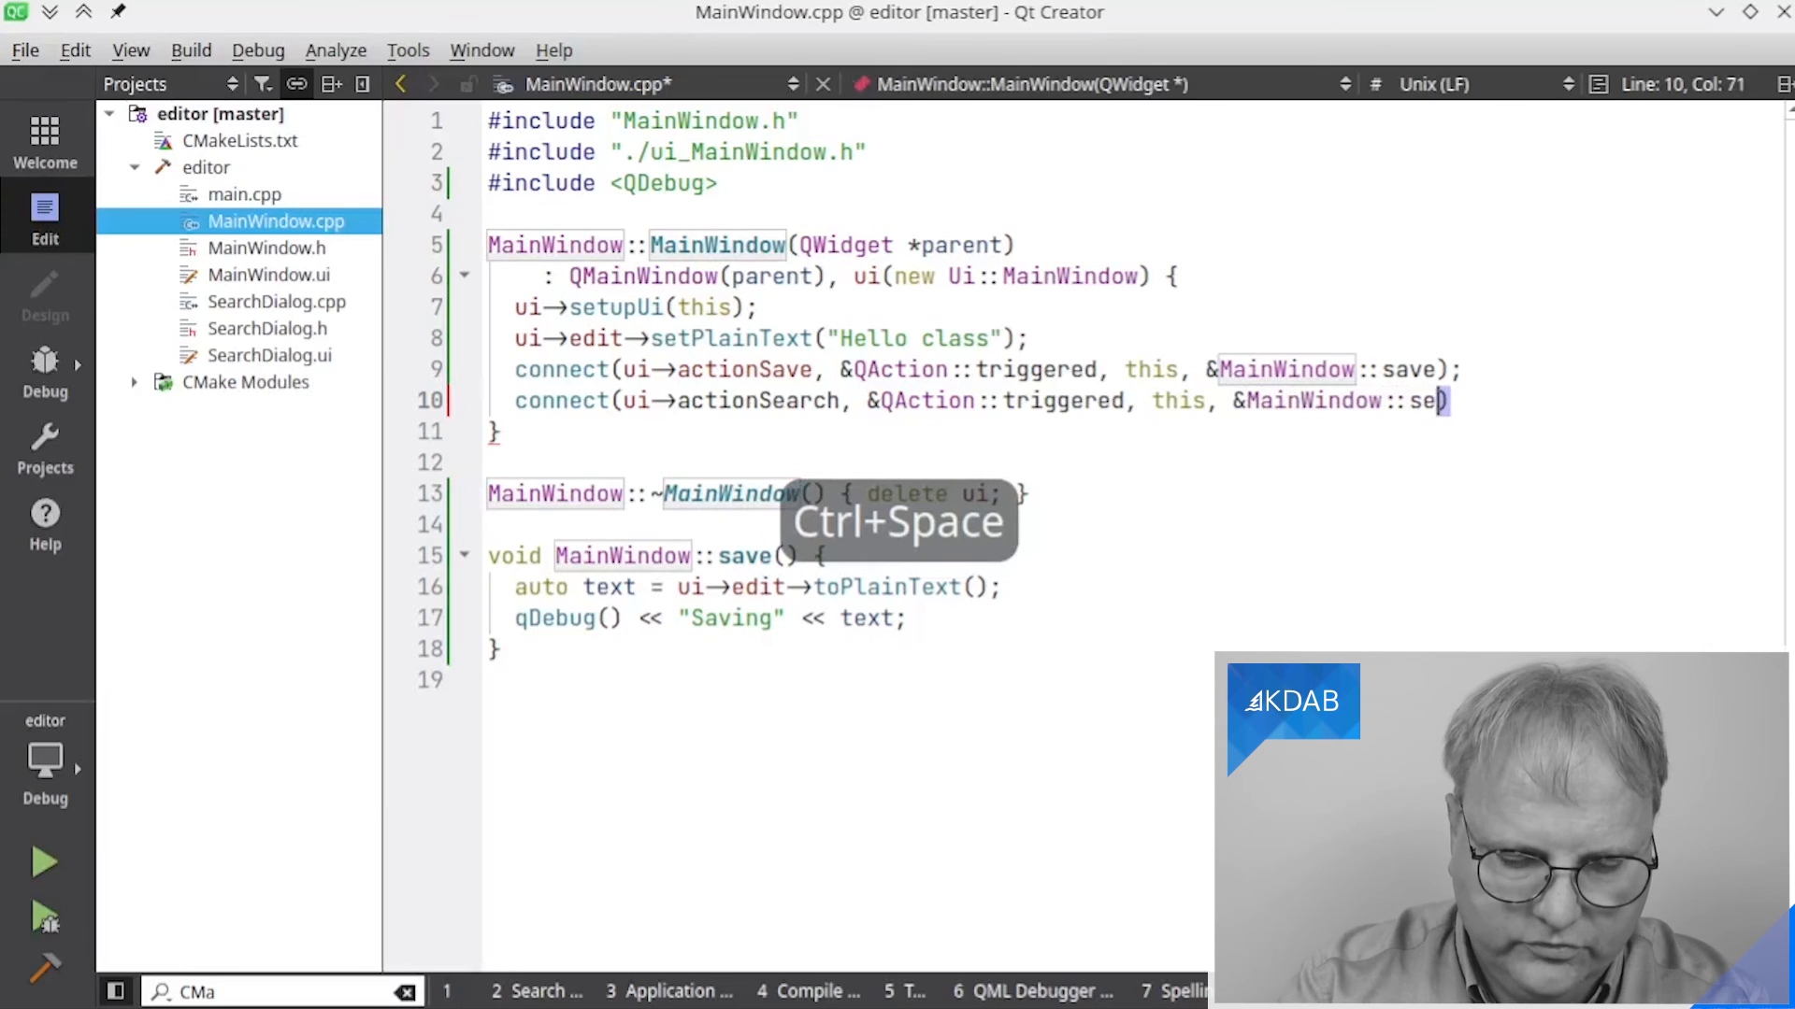
pyautogui.hotkey('ctrl', 'space')
pyautogui.write(';')
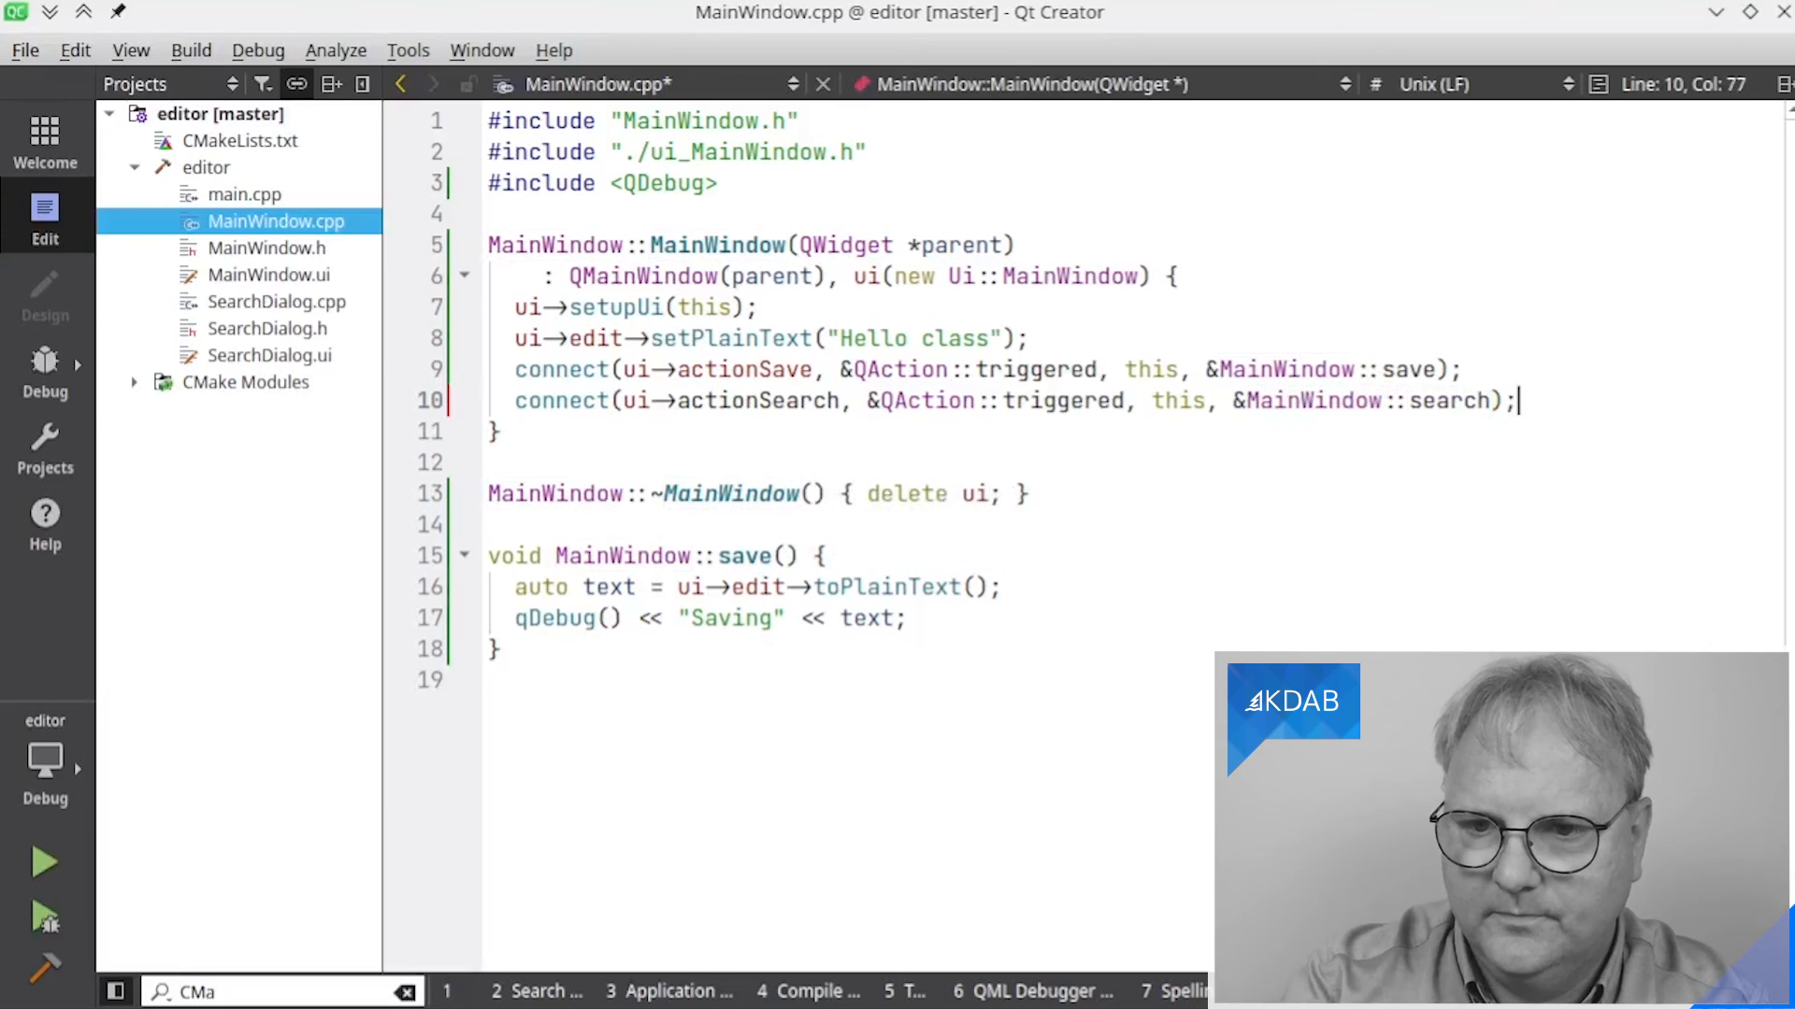
# Write an empty void MainWindow::search() definition at the end of MainWindow.cpp and try a quick fix on it
pyautogui.hotkey('shift', 'Left')
pyautogui.hotkey('shift', 'Left')
pyautogui.hotkey('shift', 'Left')
pyautogui.hotkey('shift', 'Left')
pyautogui.hotkey('shift', 'Left')
pyautogui.hotkey('shift', 'Left')
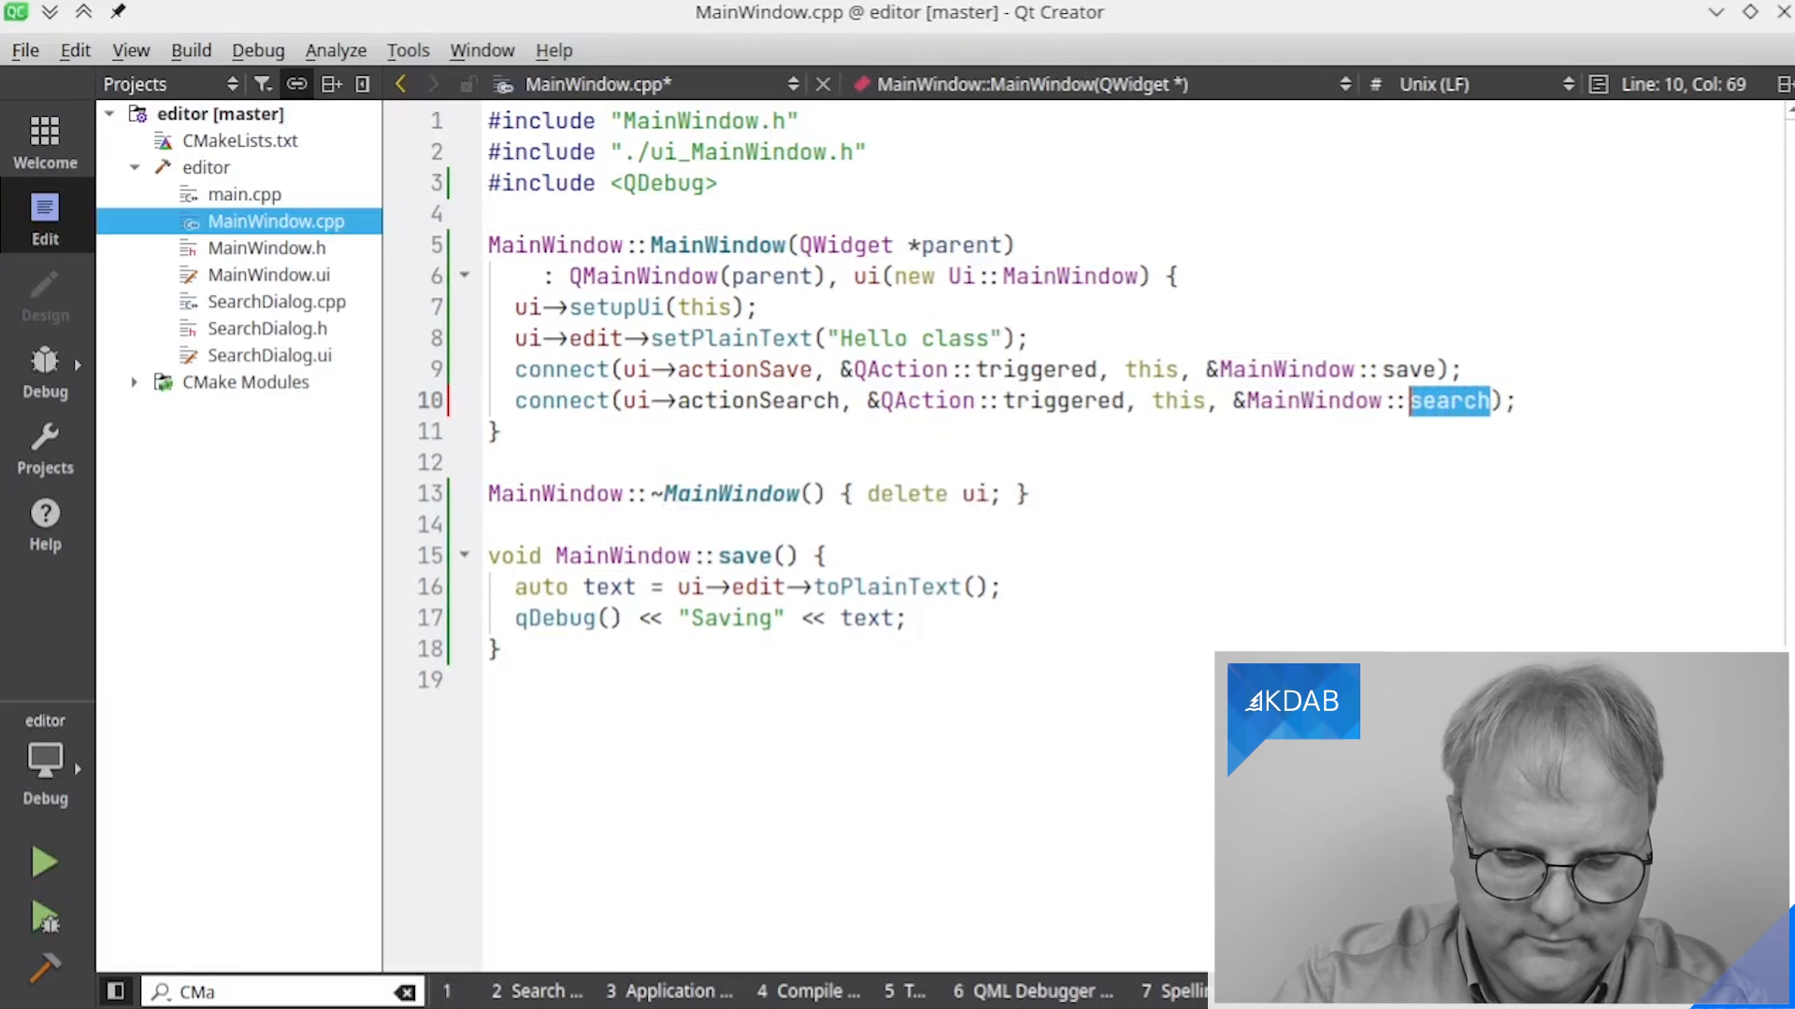
pyautogui.hotkey('ctrl', 'c')
pyautogui.hotkey('ctrl', 'End')
pyautogui.press('Return')
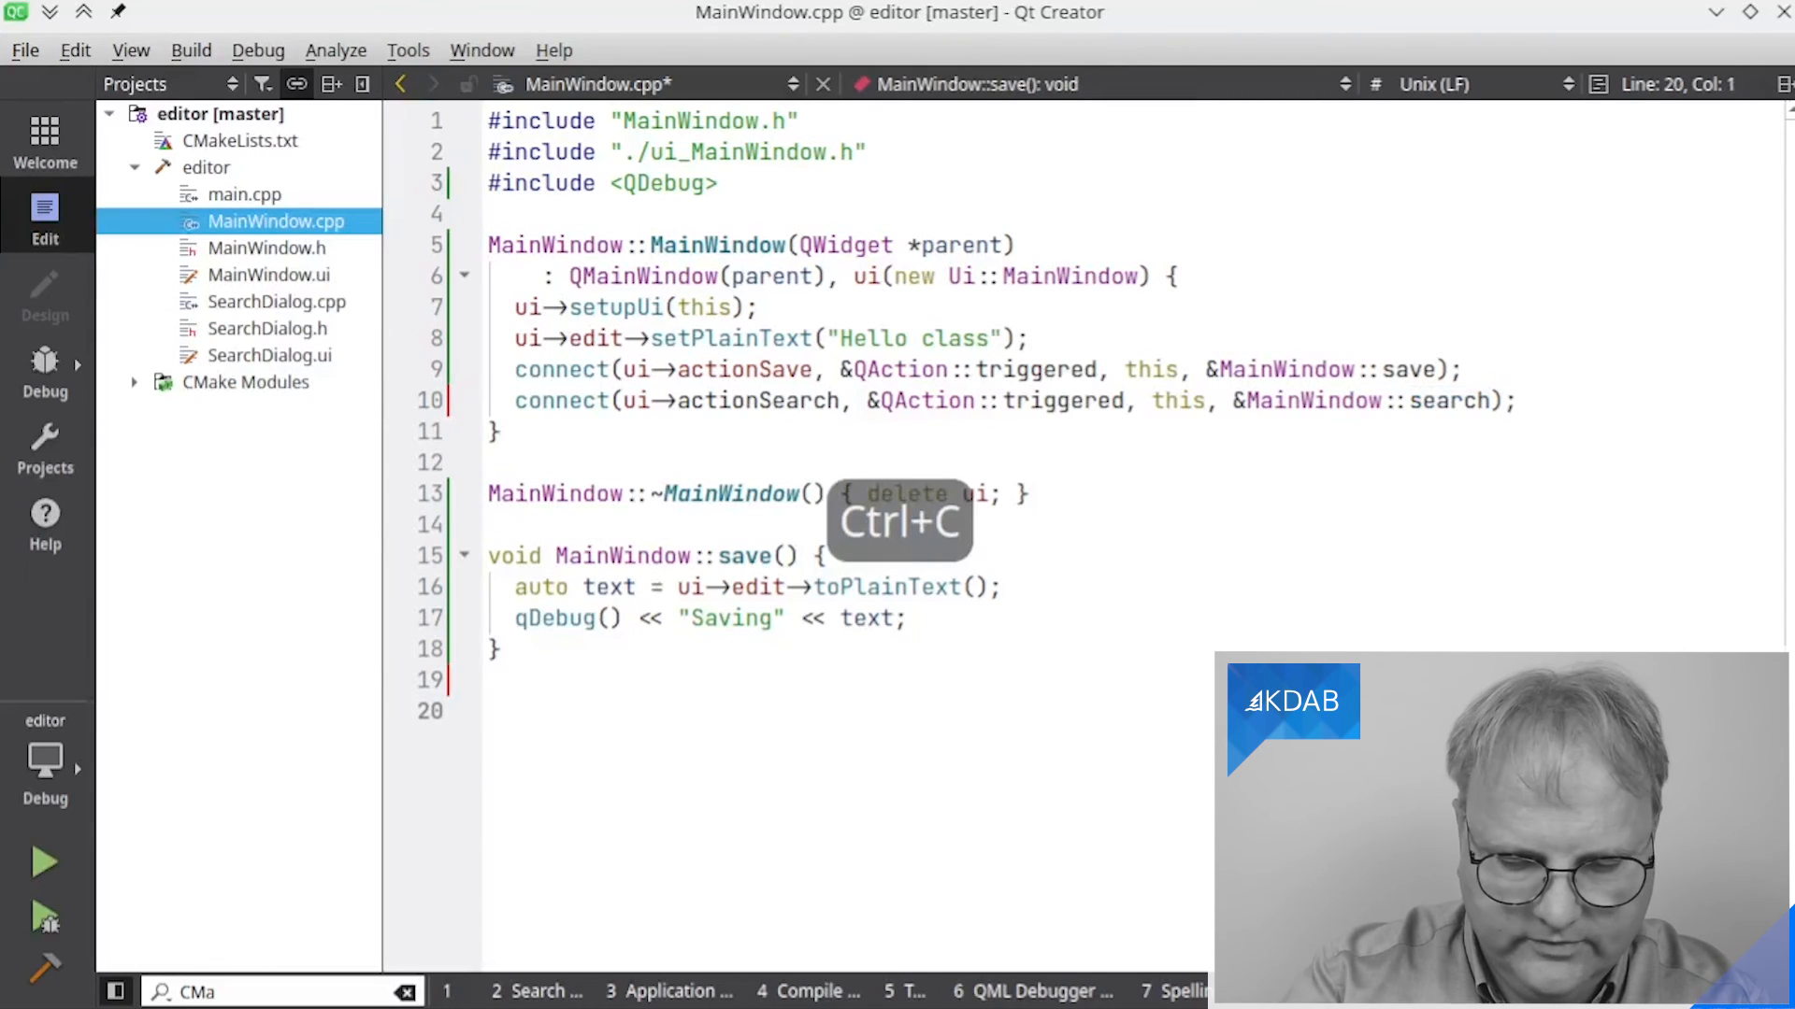
pyautogui.write('void ')
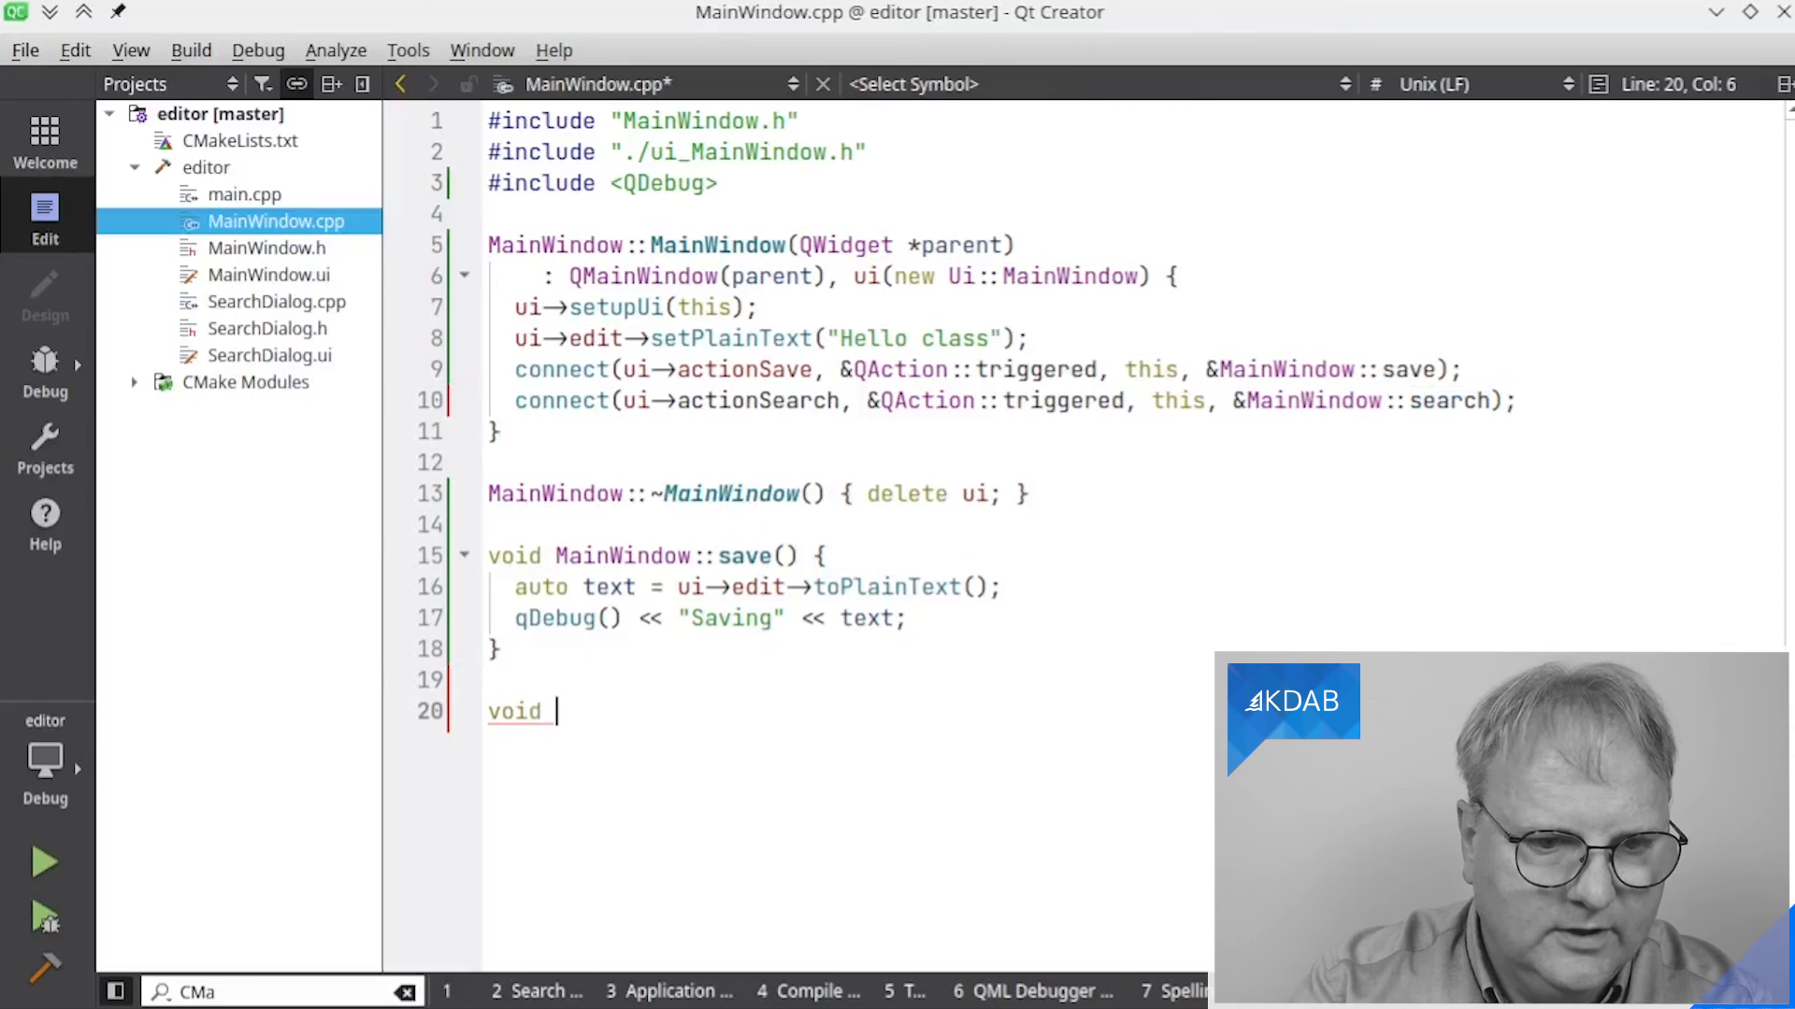
pyautogui.write('MainWindow::')
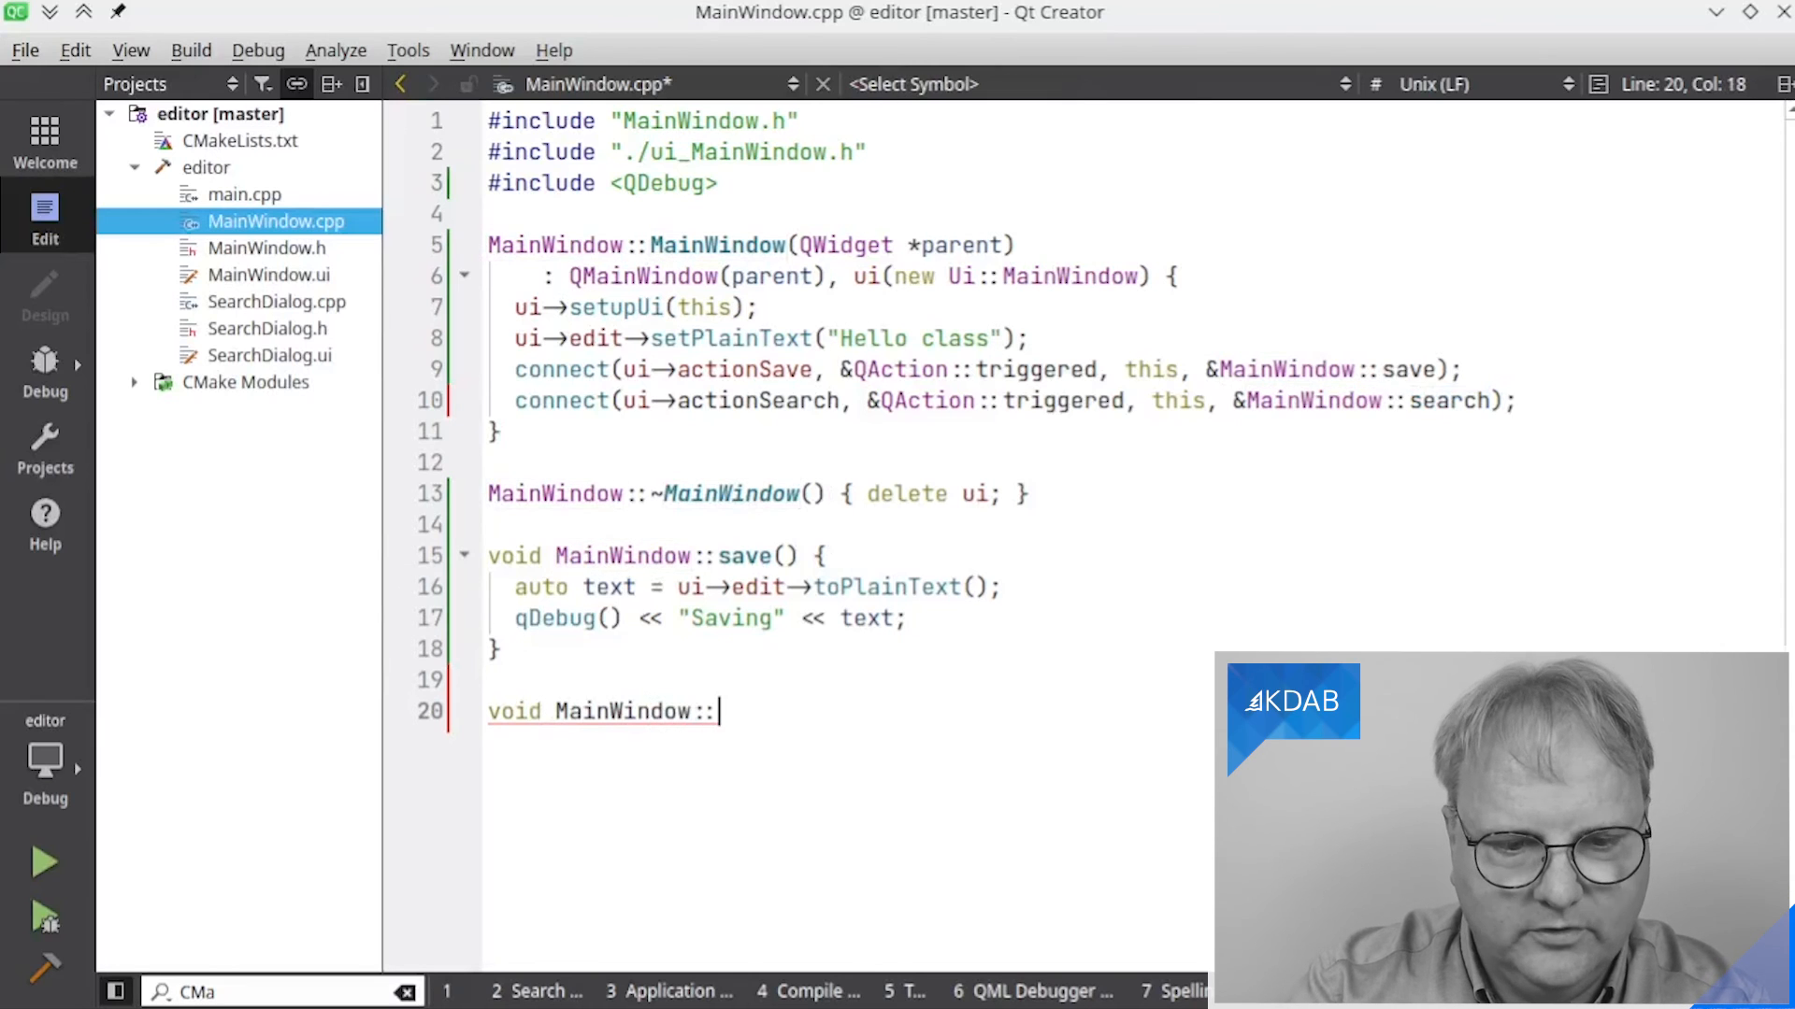
pyautogui.hotkey('ctrl', 'v')
pyautogui.write('()')
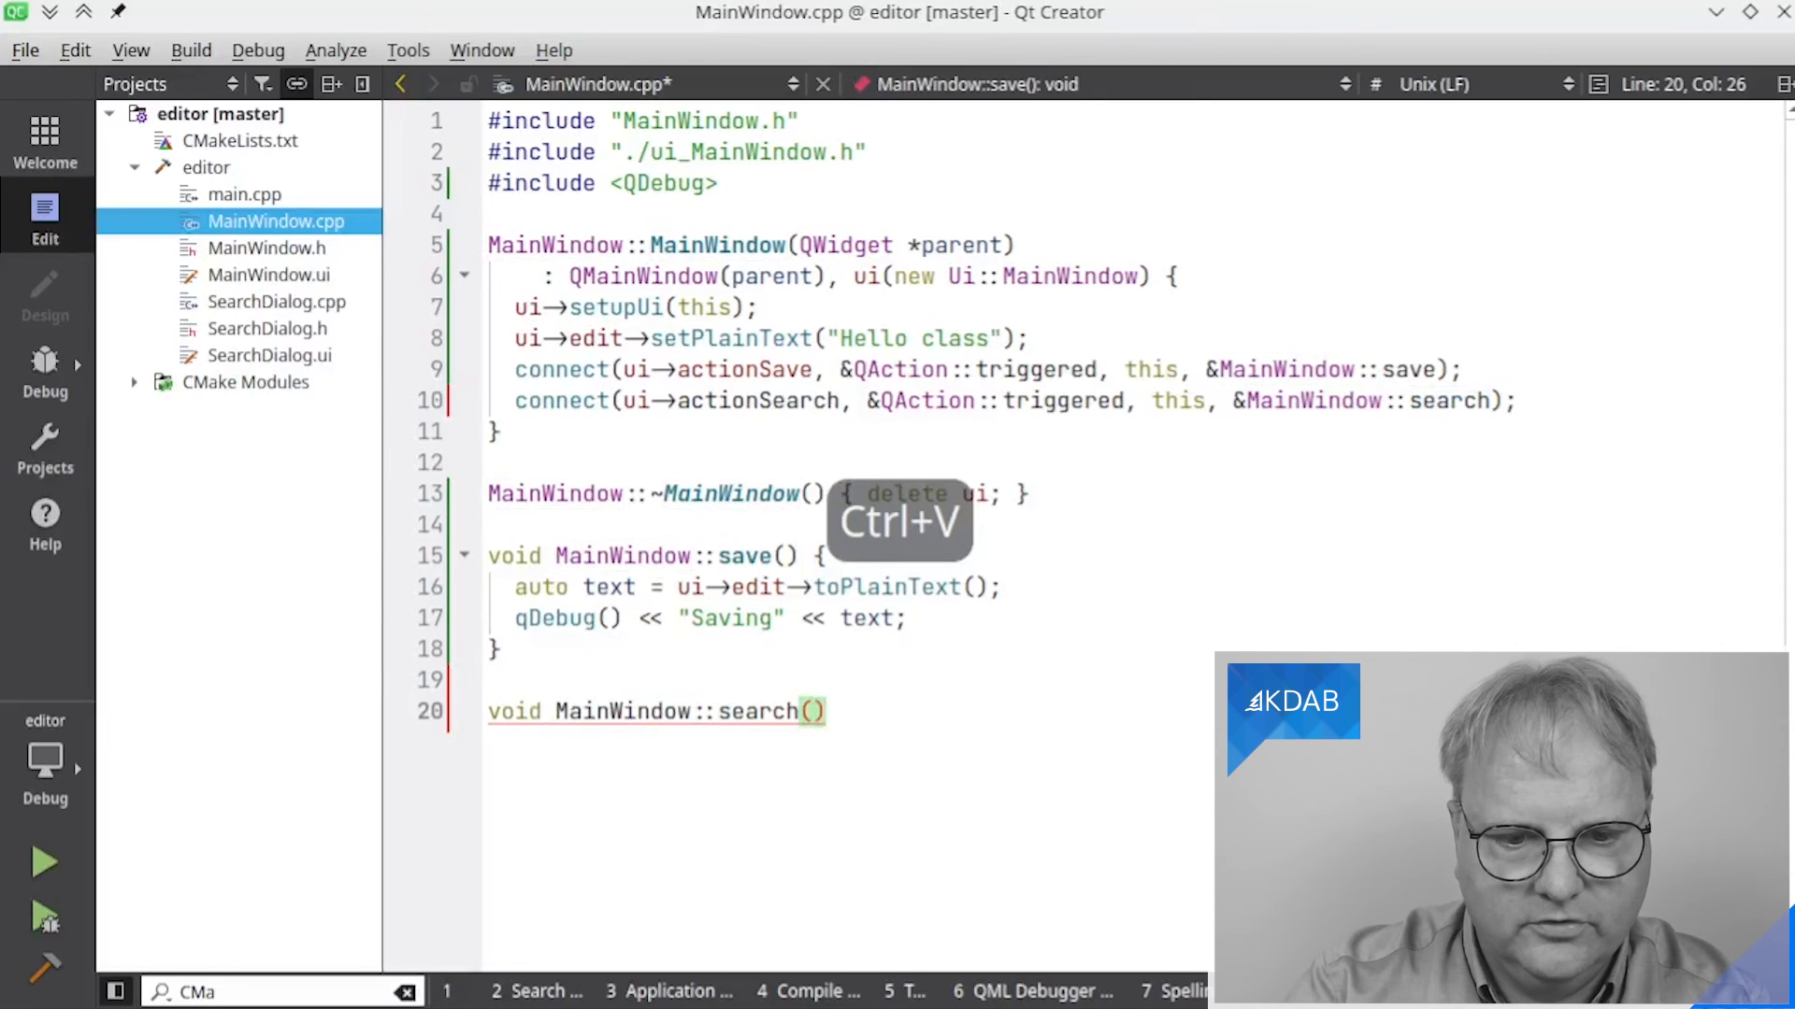
pyautogui.write(' {')
pyautogui.press('Return')
pyautogui.press('Up')
pyautogui.press('End')
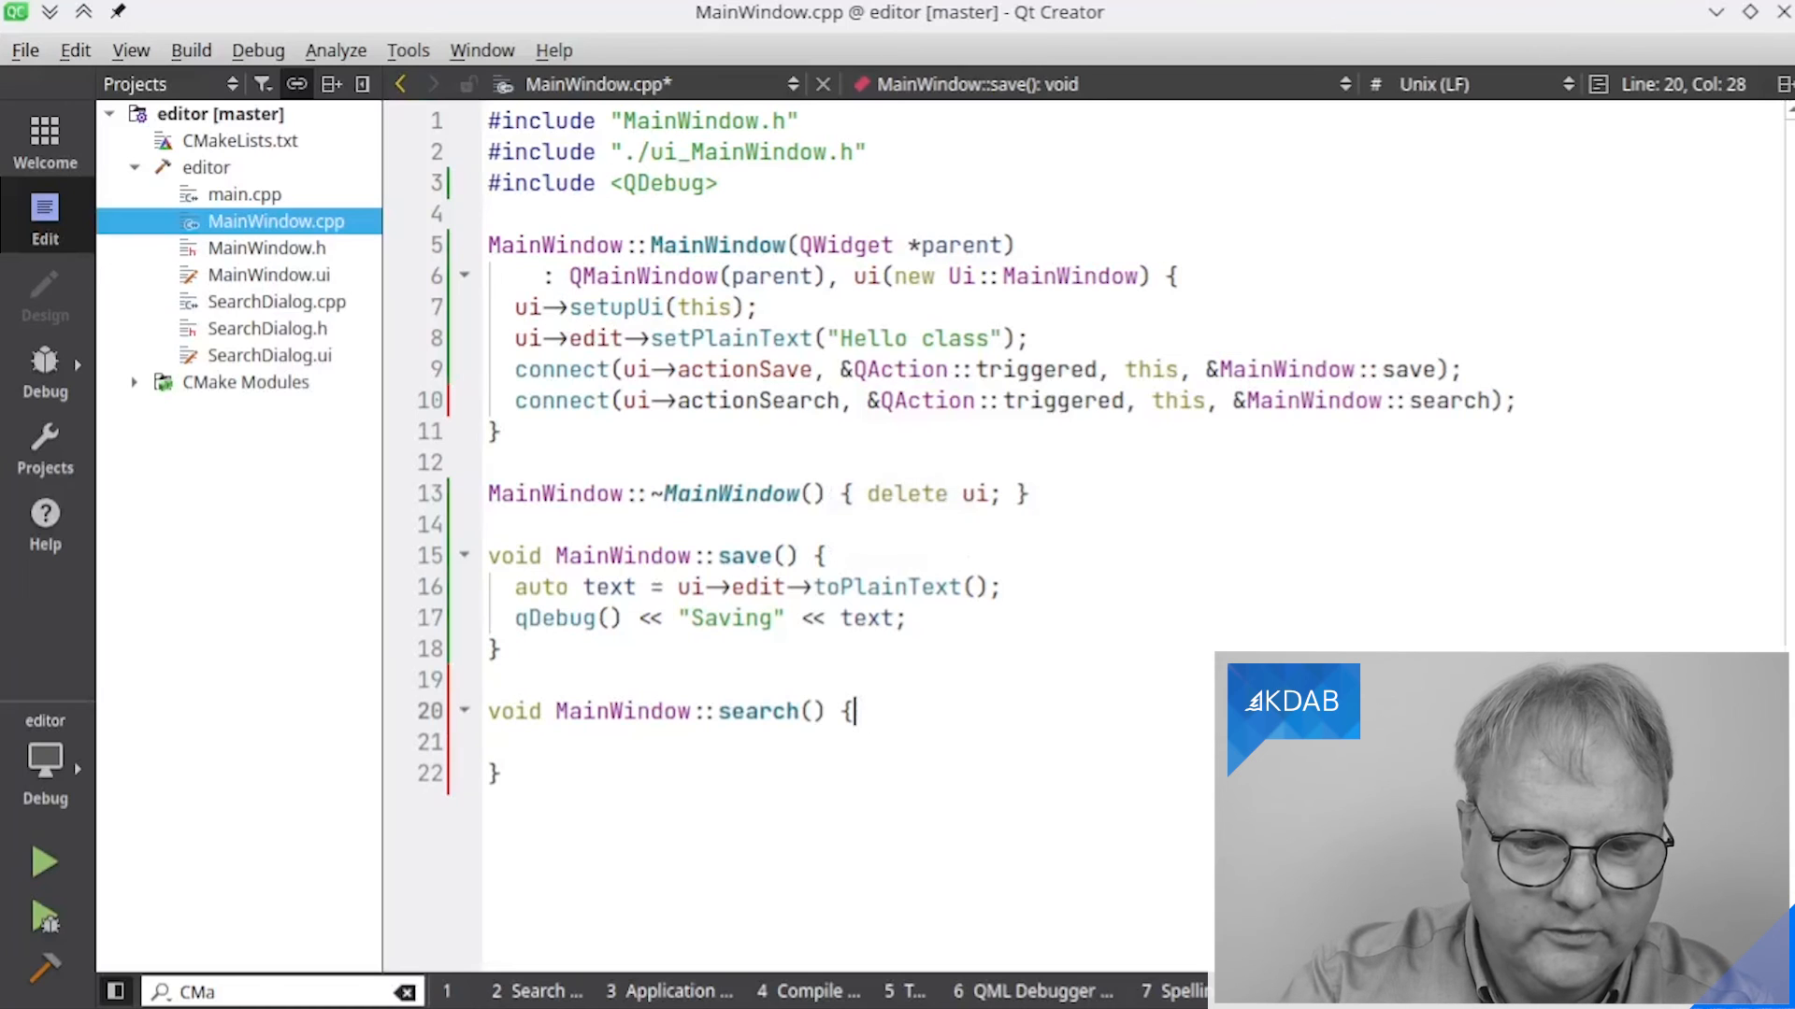
pyautogui.press('Left')
pyautogui.press('Left')
pyautogui.hotkey('alt', 'Return')
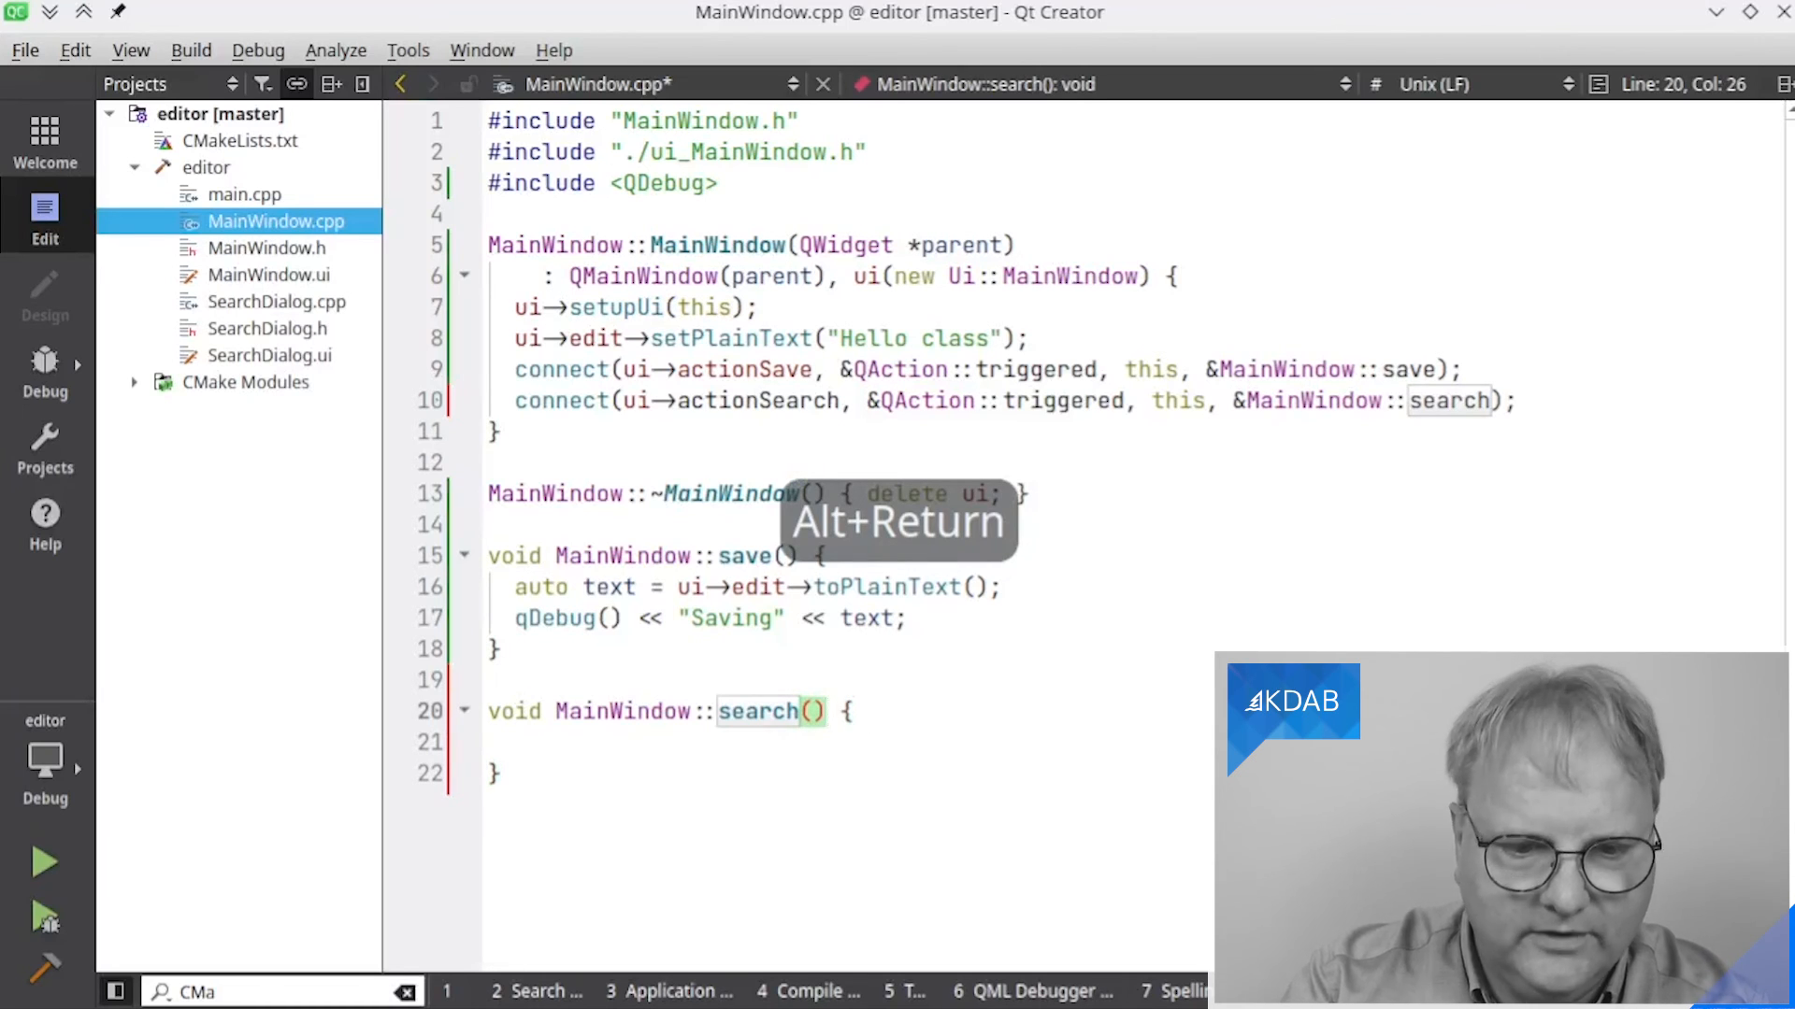
# Copy the function name search and declare void search(); below save() in the private section of MainWindow.h
pyautogui.press('Left')
pyautogui.press('Left')
pyautogui.press('Left')
pyautogui.press('Right')
pyautogui.hotkey('shift', 'Left')
pyautogui.hotkey('shift', 'Left')
pyautogui.hotkey('shift', 'Left')
pyautogui.hotkey('shift', 'Left')
pyautogui.hotkey('shift', 'Left')
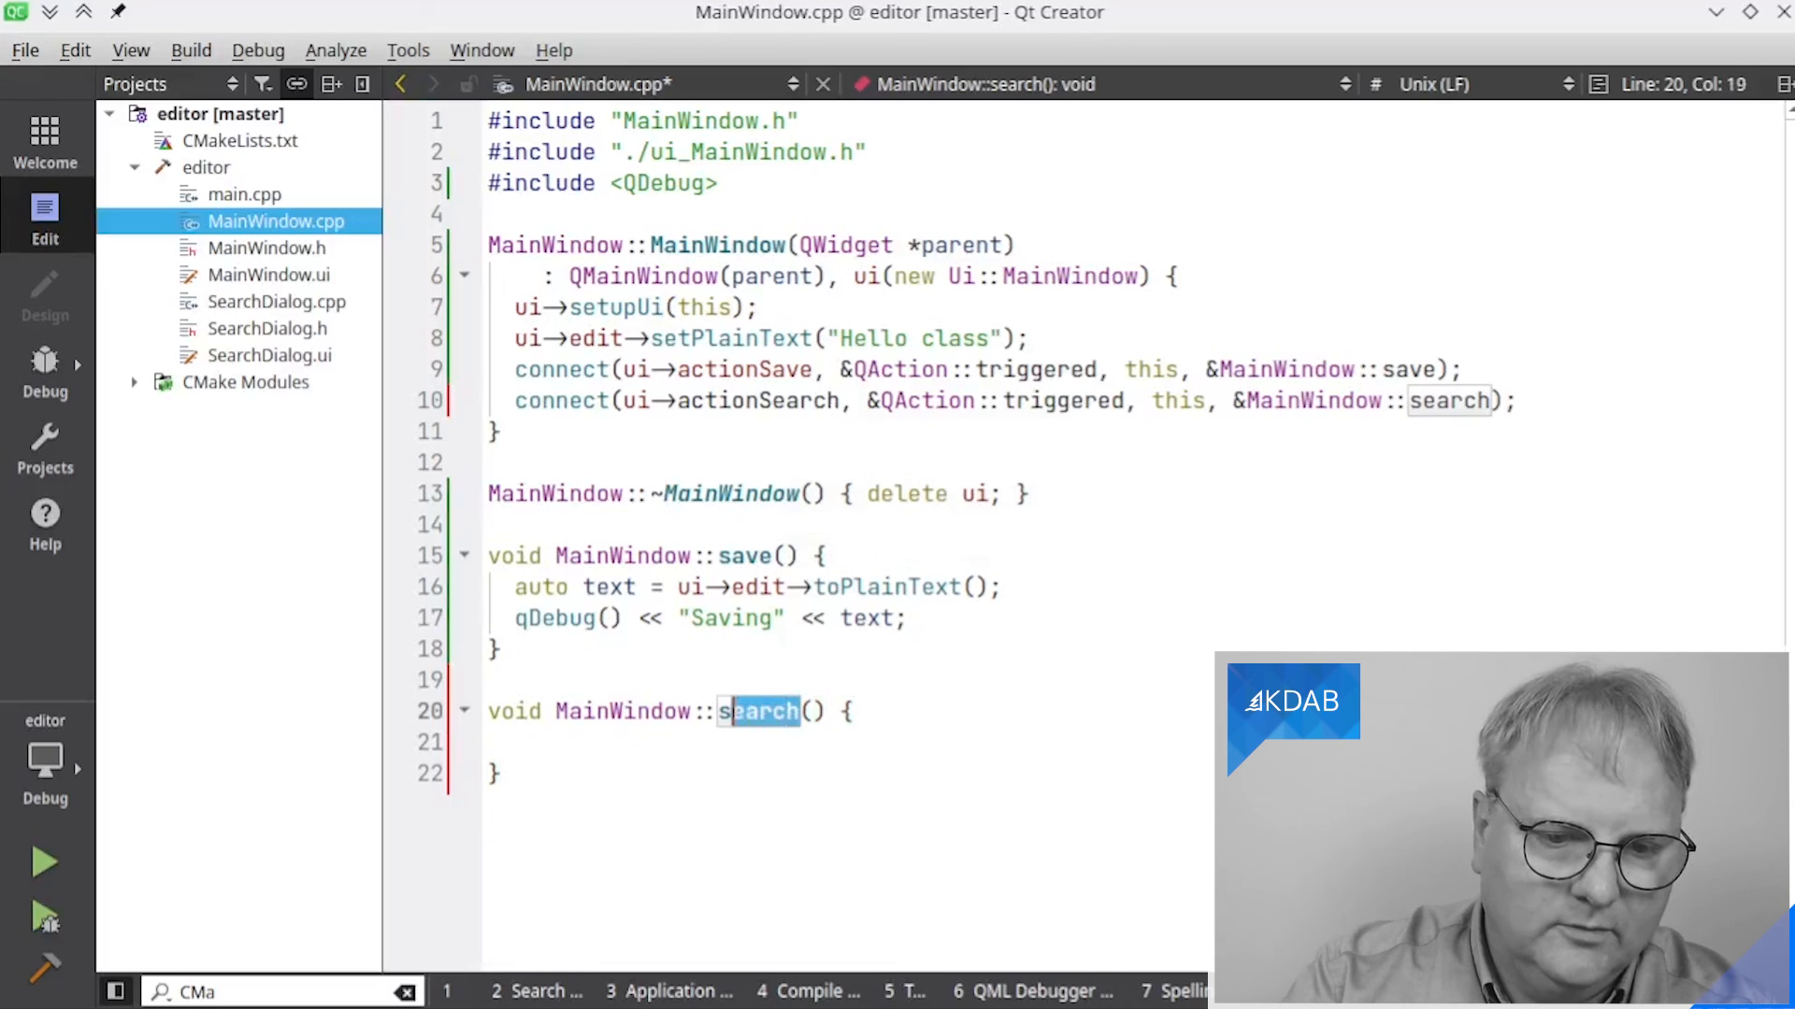
pyautogui.hotkey('shift', 'Left')
pyautogui.hotkey('ctrl', 'c')
pyautogui.press('F4')
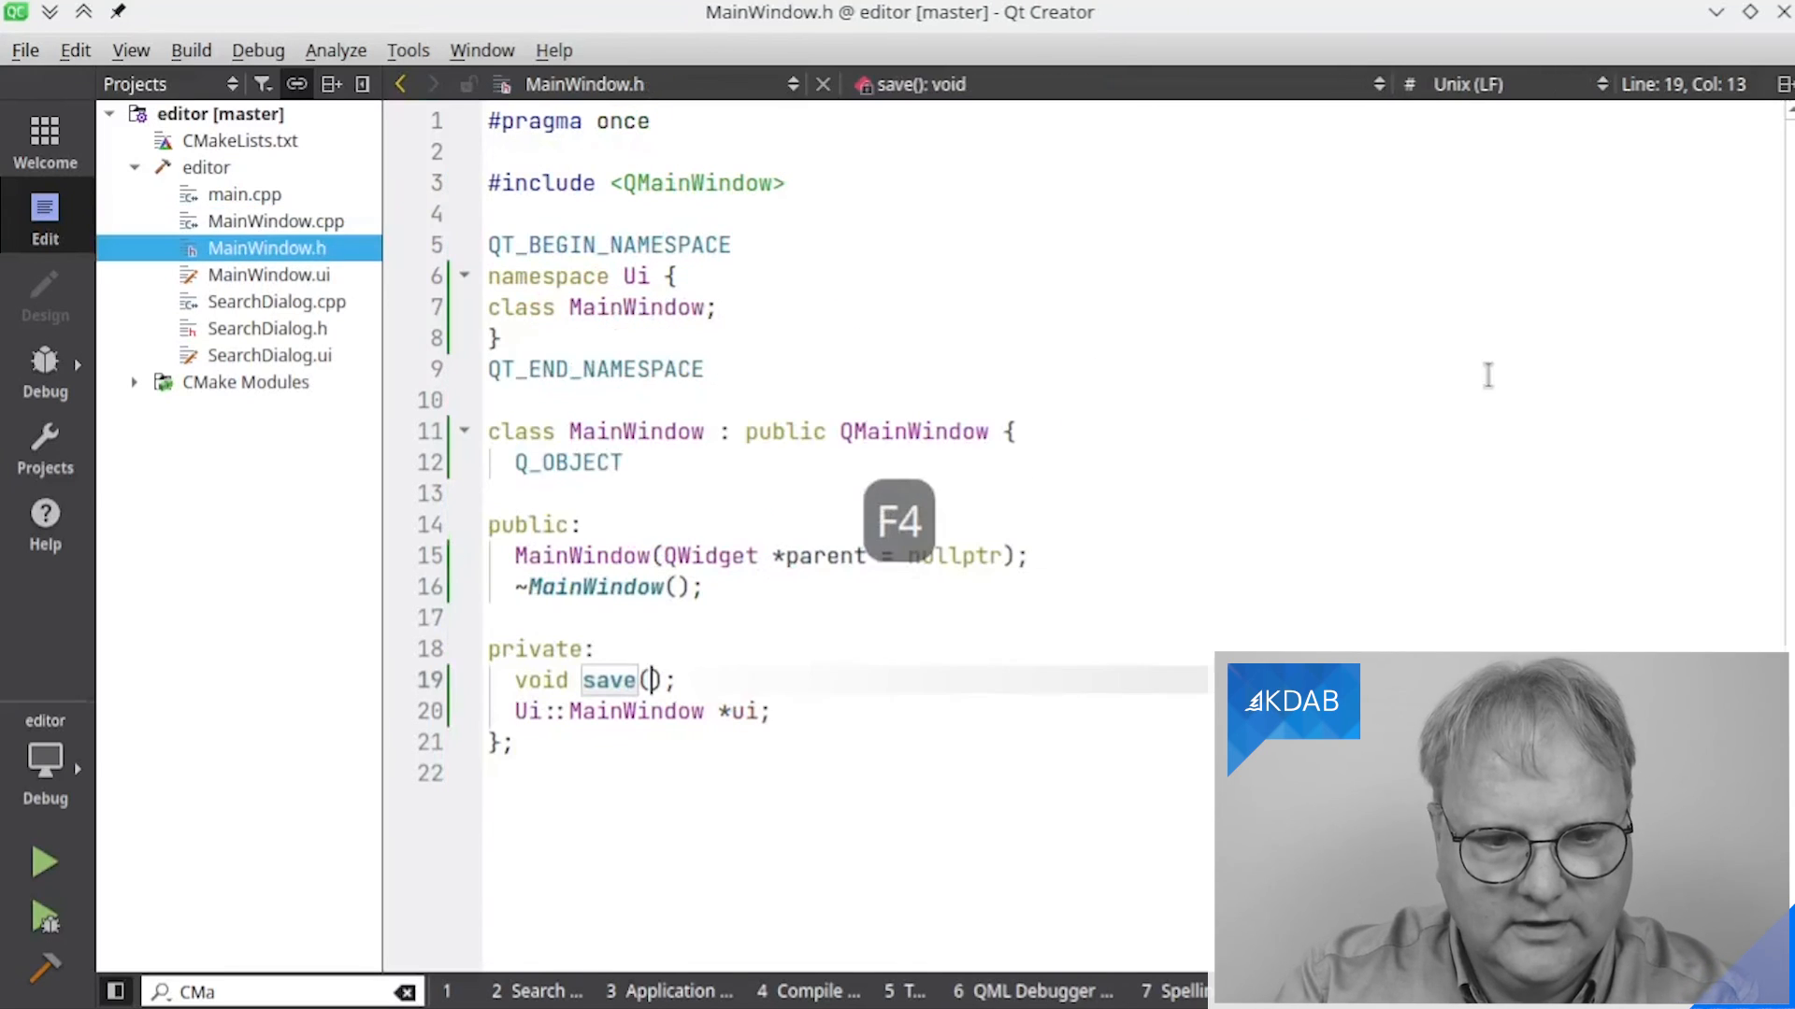
pyautogui.press('End')
pyautogui.press('Return')
pyautogui.write('void')
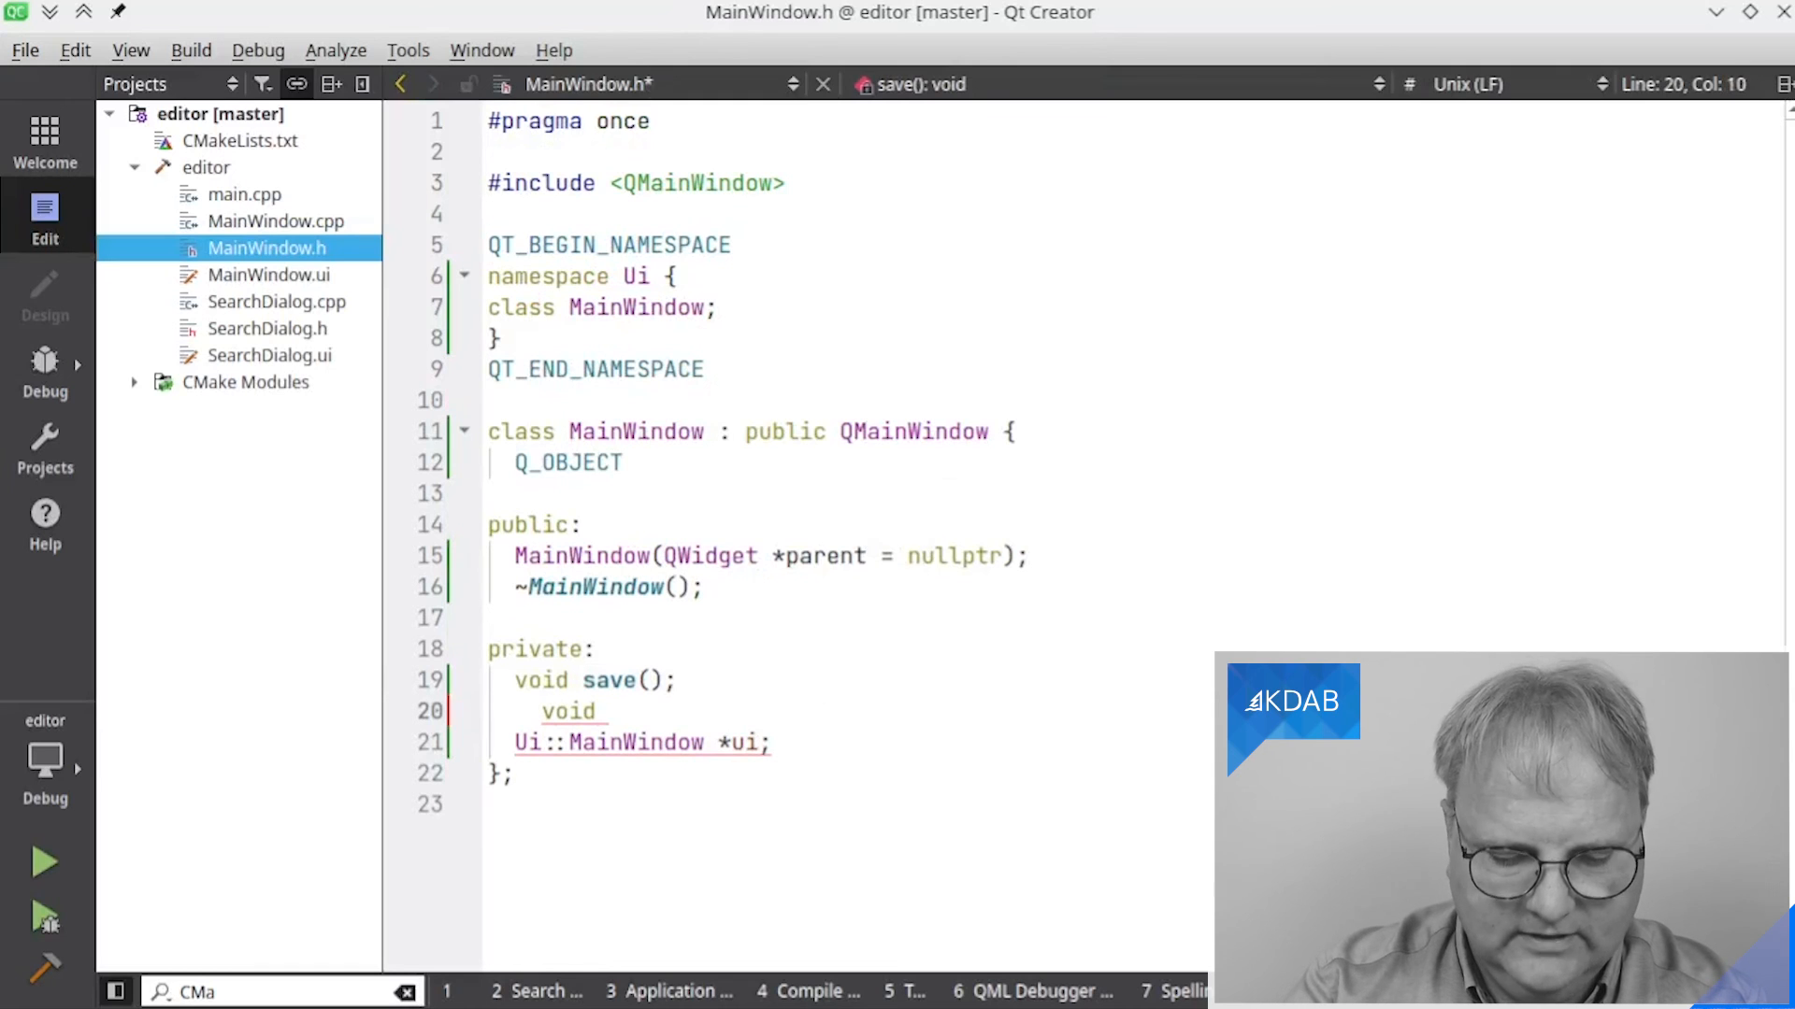
pyautogui.hotkey('ctrl', 'v')
pyautogui.write('(')
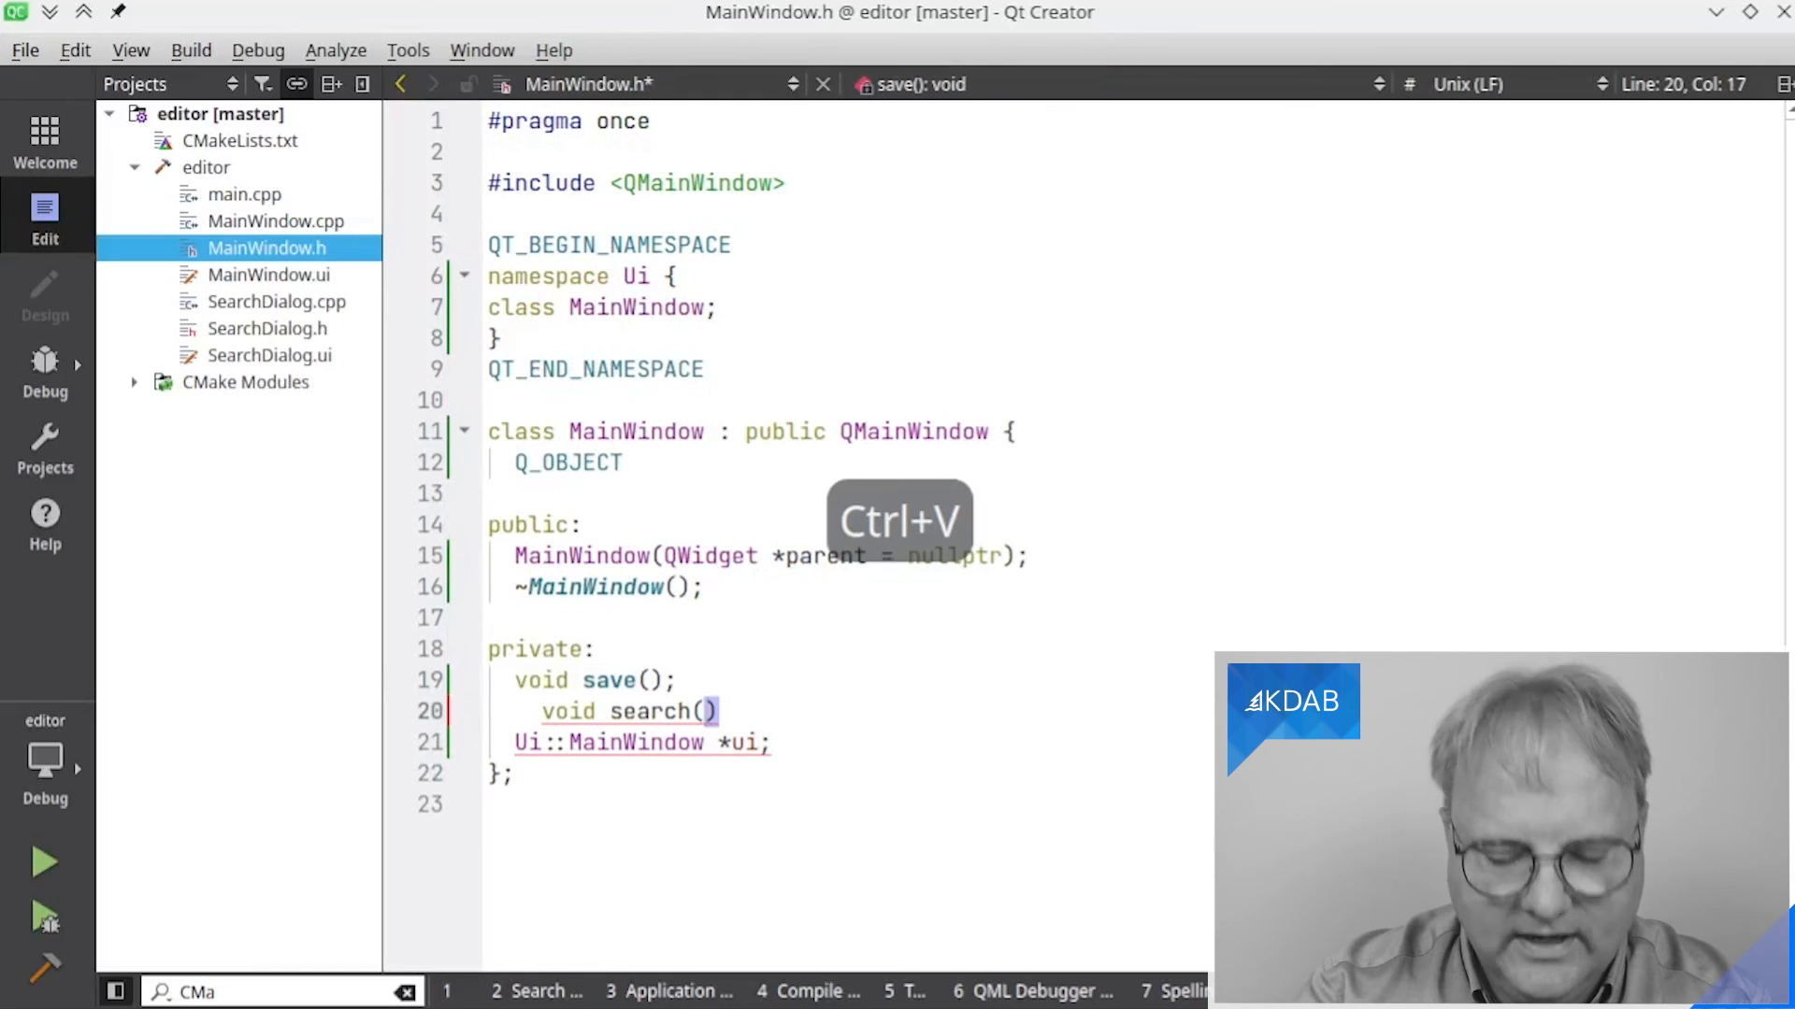
pyautogui.write(');')
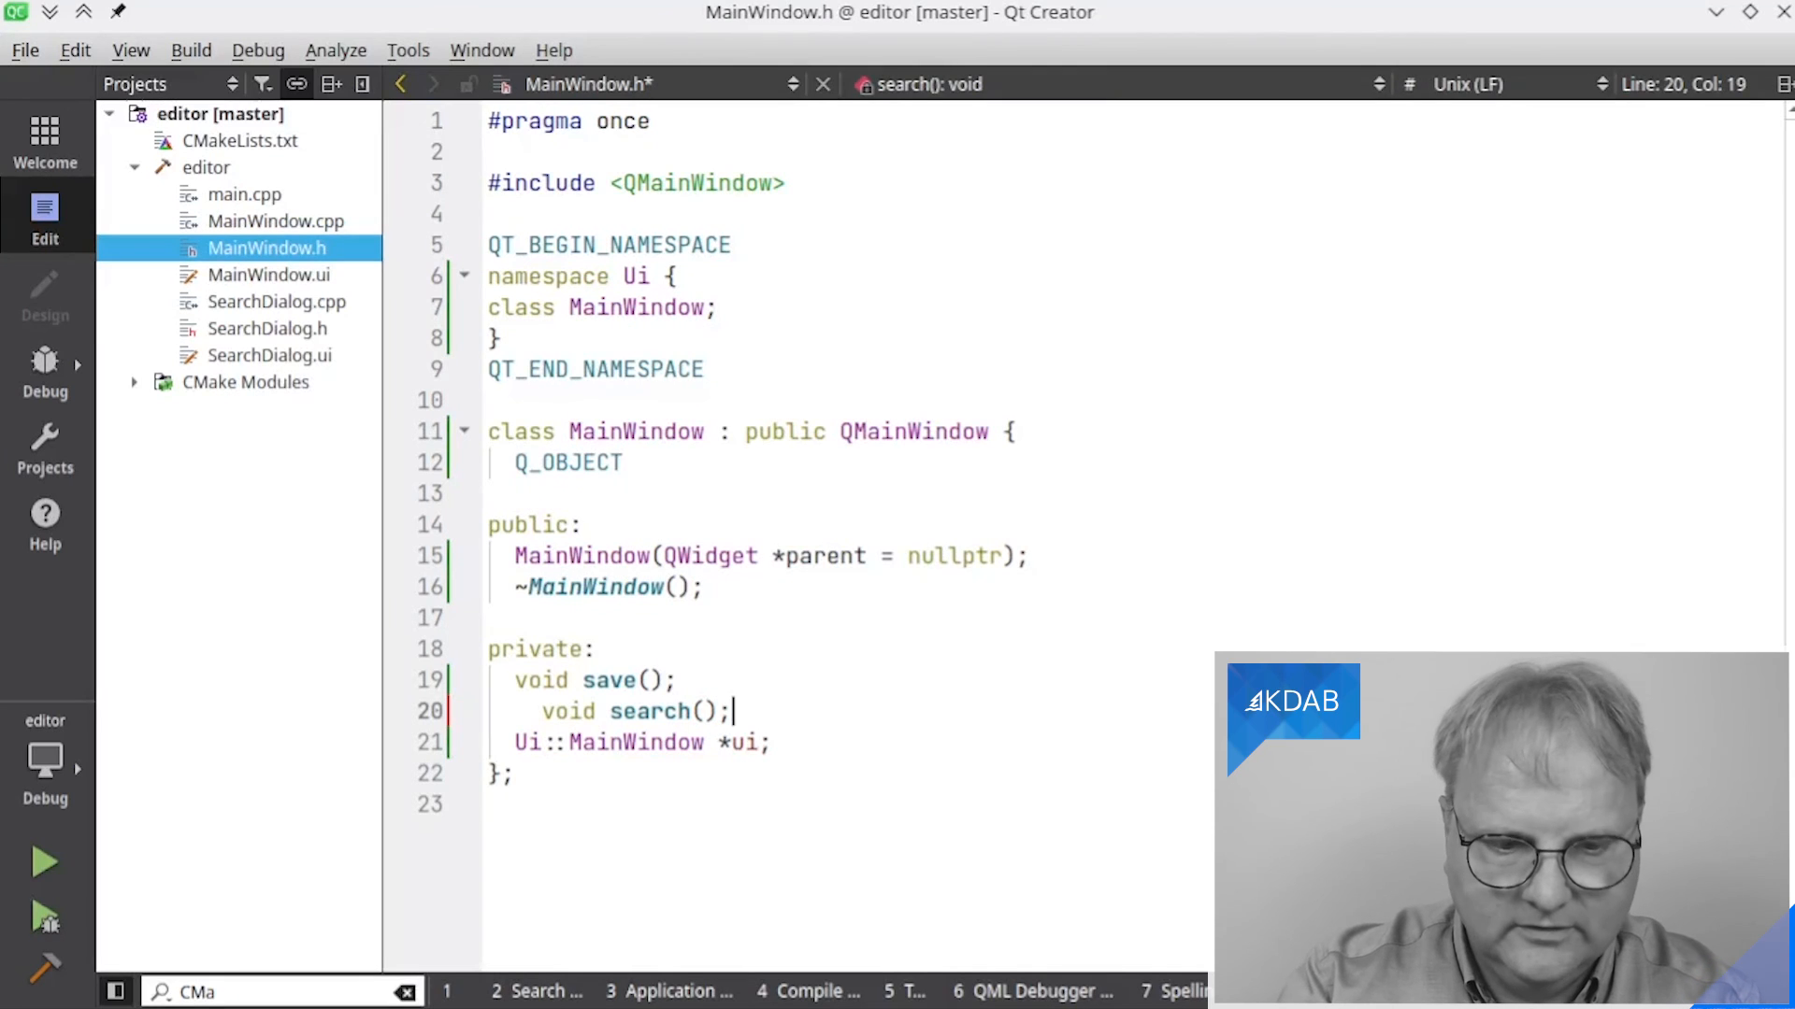
# Try a quick fix on the search() declaration, and delete the handwritten search() definition from MainWindow.cpp
pyautogui.hotkey('alt', 'Return')
pyautogui.press('F4')
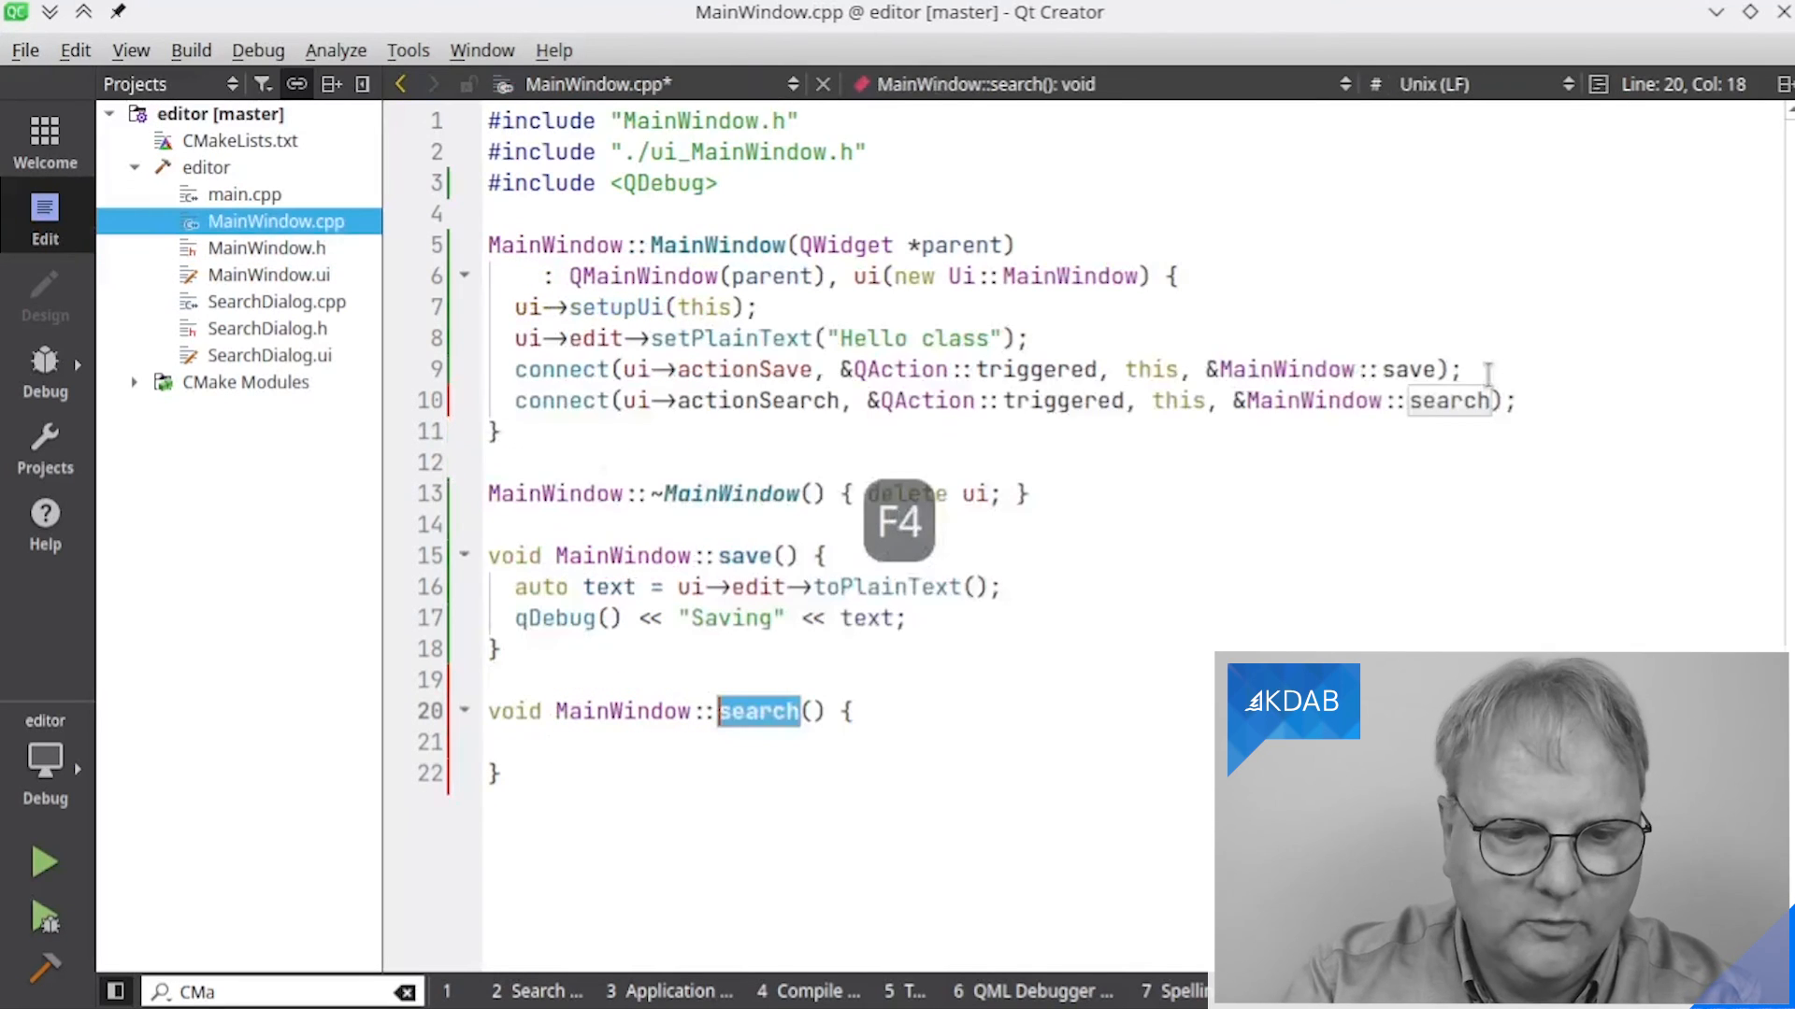
pyautogui.press('Home')
pyautogui.hotkey('ctrl', 'shift', 'End')
pyautogui.press('Delete')
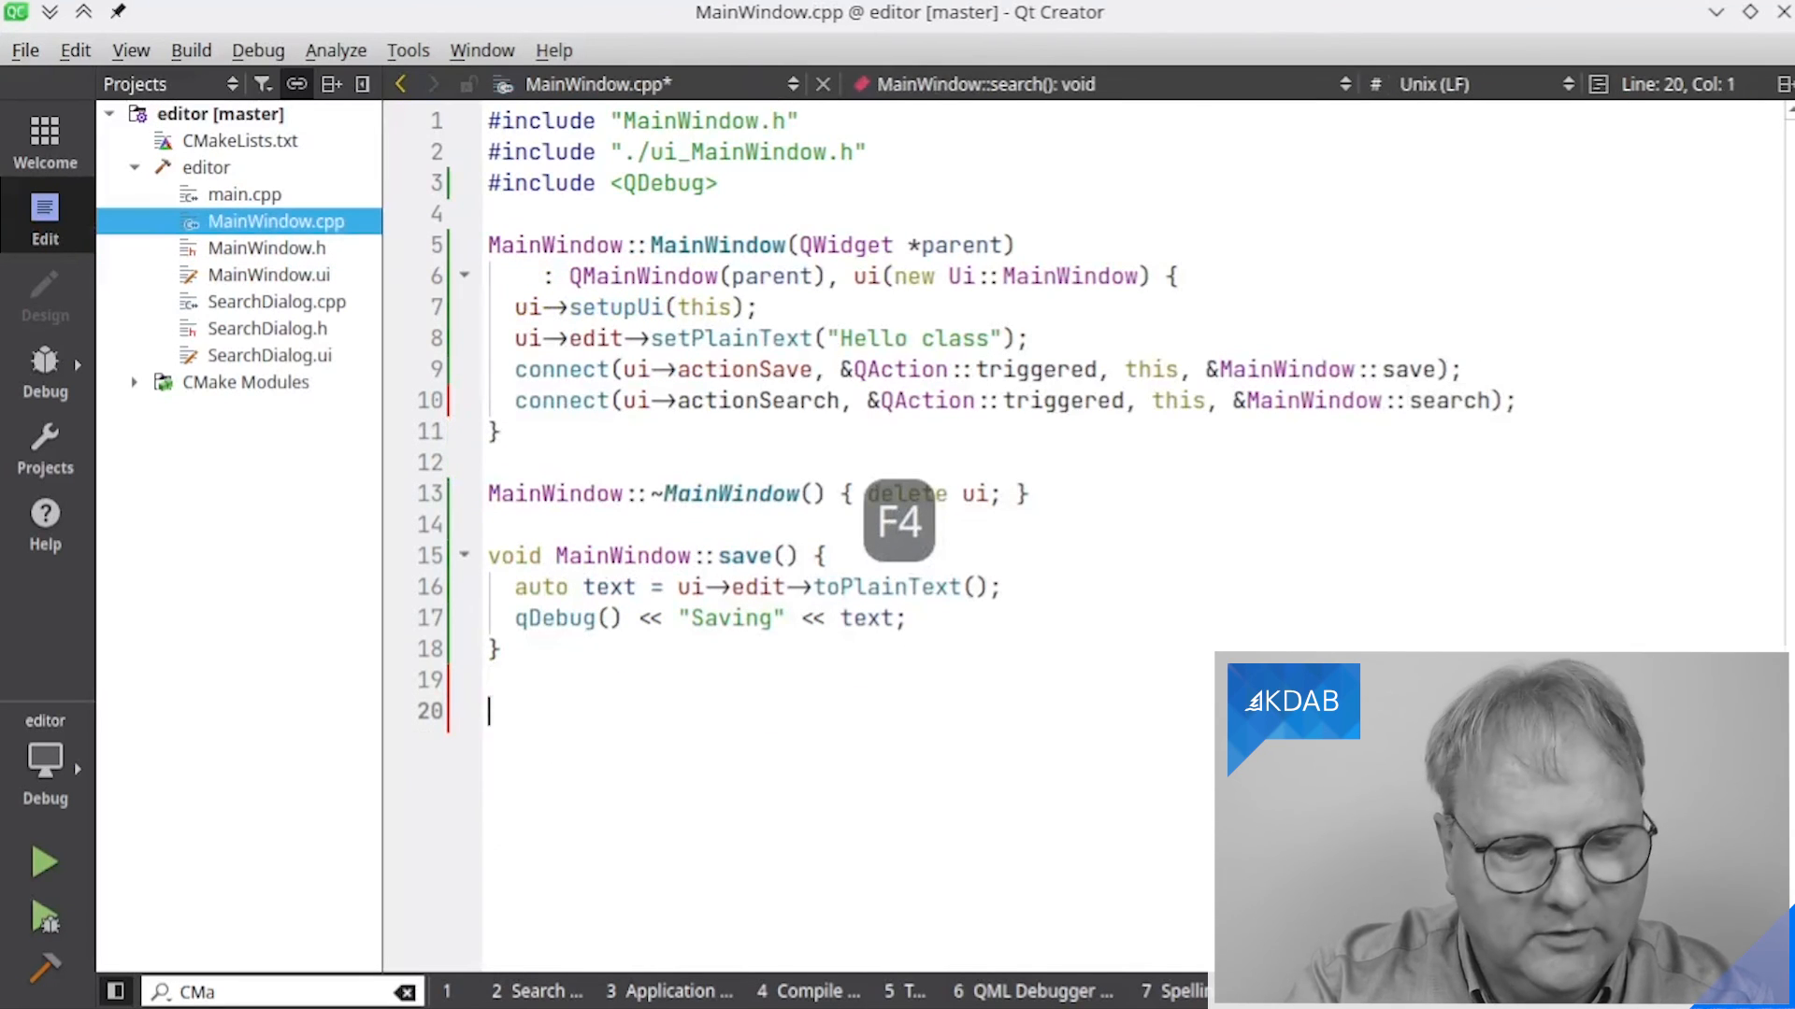
# Generate the MainWindow::search() definition in MainWindow.cpp from its declaration in MainWindow.h with the quick fix
pyautogui.press('F4')
pyautogui.hotkey('alt', 'Return')
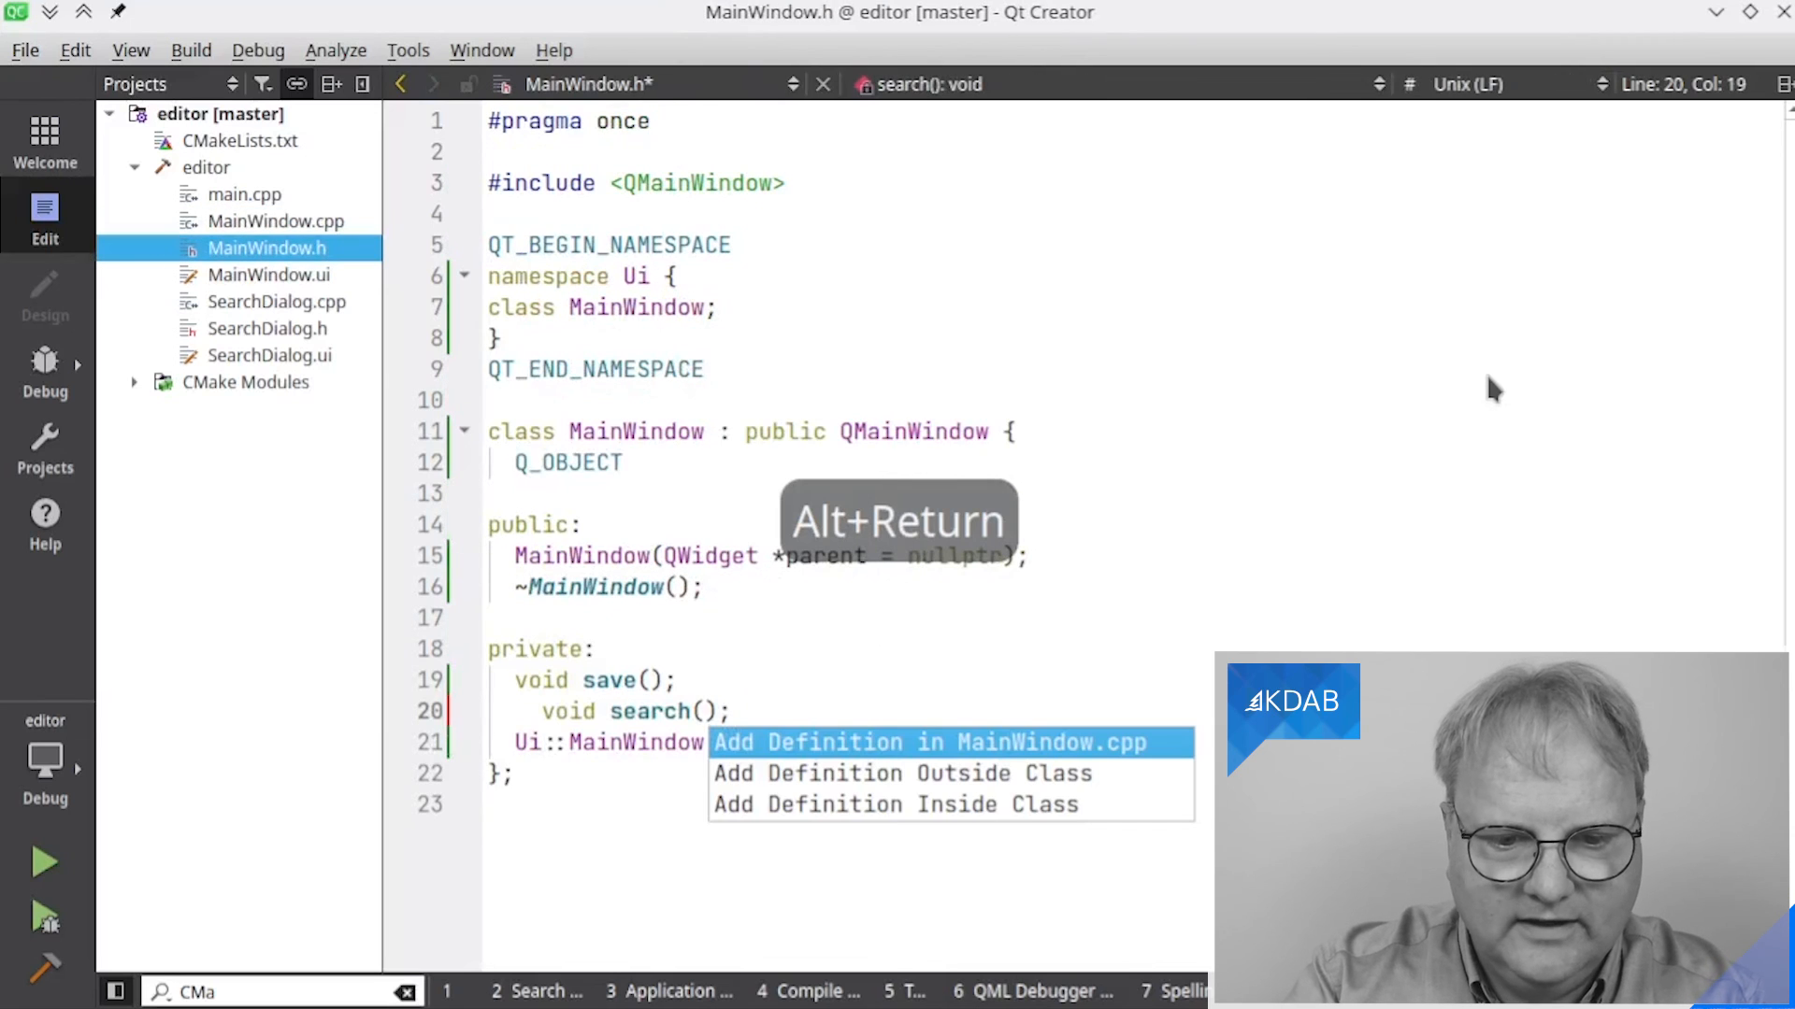
pyautogui.press('Return')
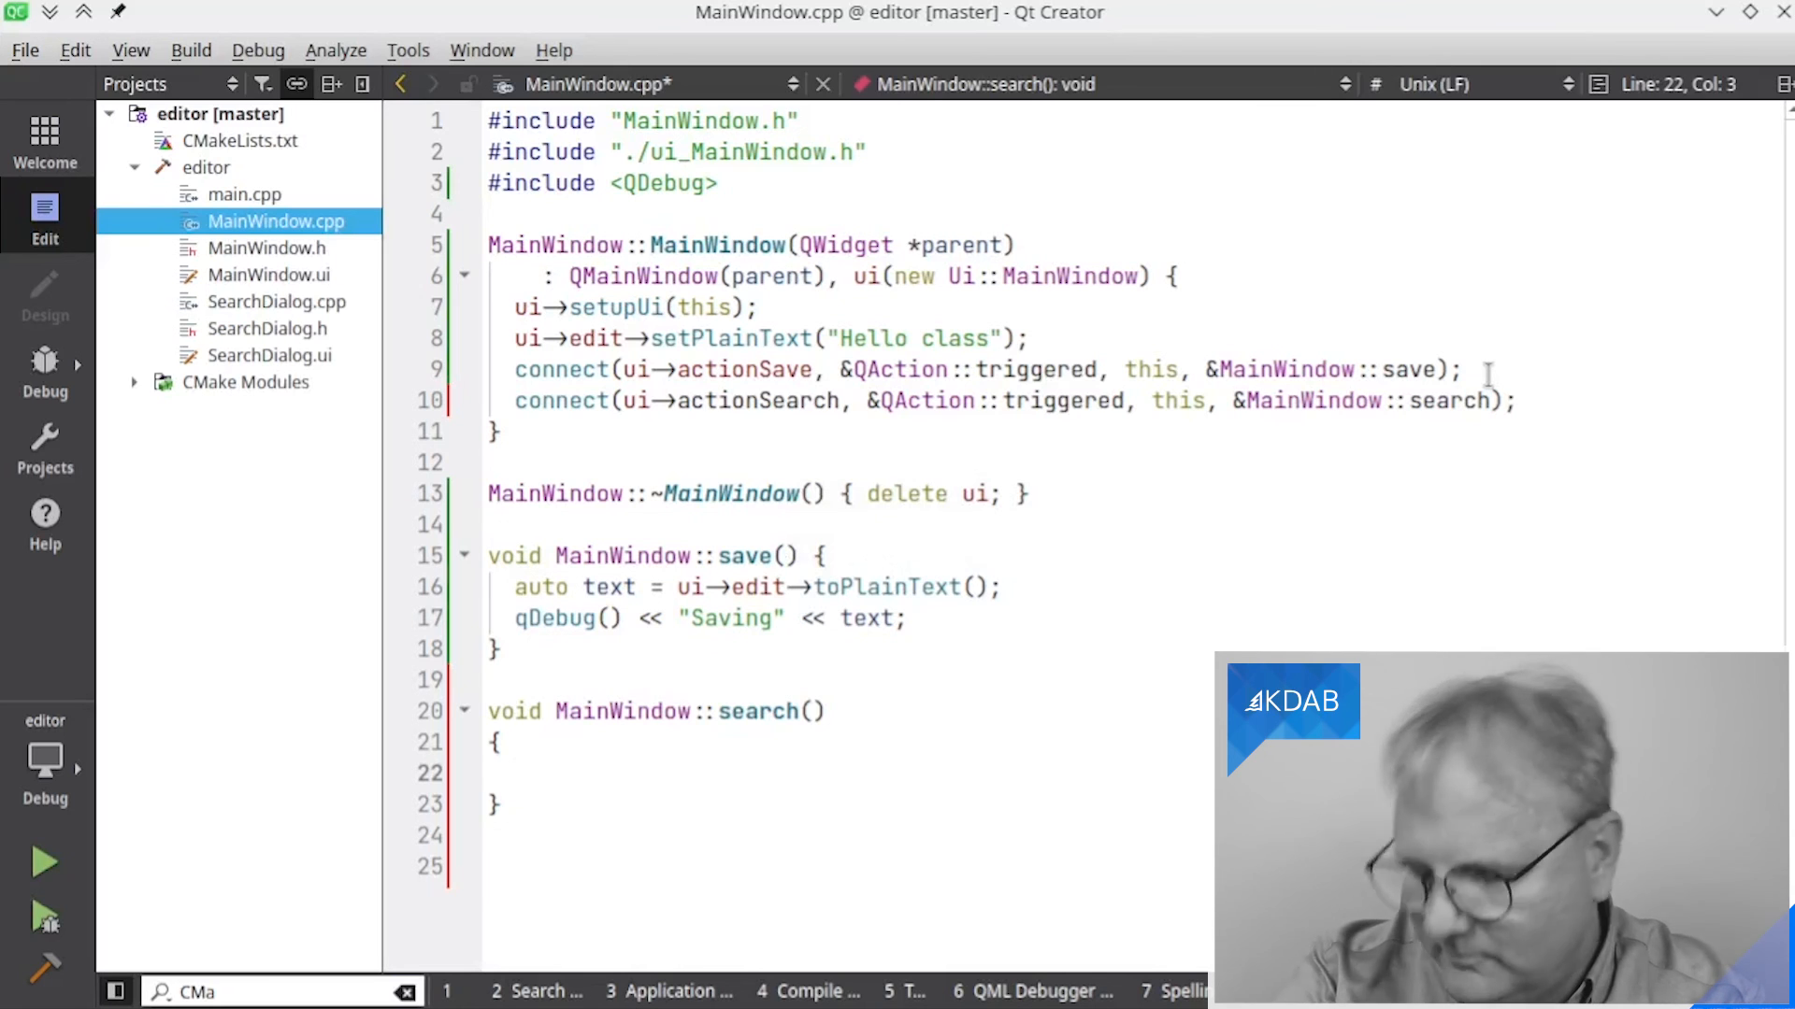
# In the body of MainWindow::search(), write SearchDialog dialog, checking the class in SearchDialog.h along the way
pyautogui.write('SearchDialog')
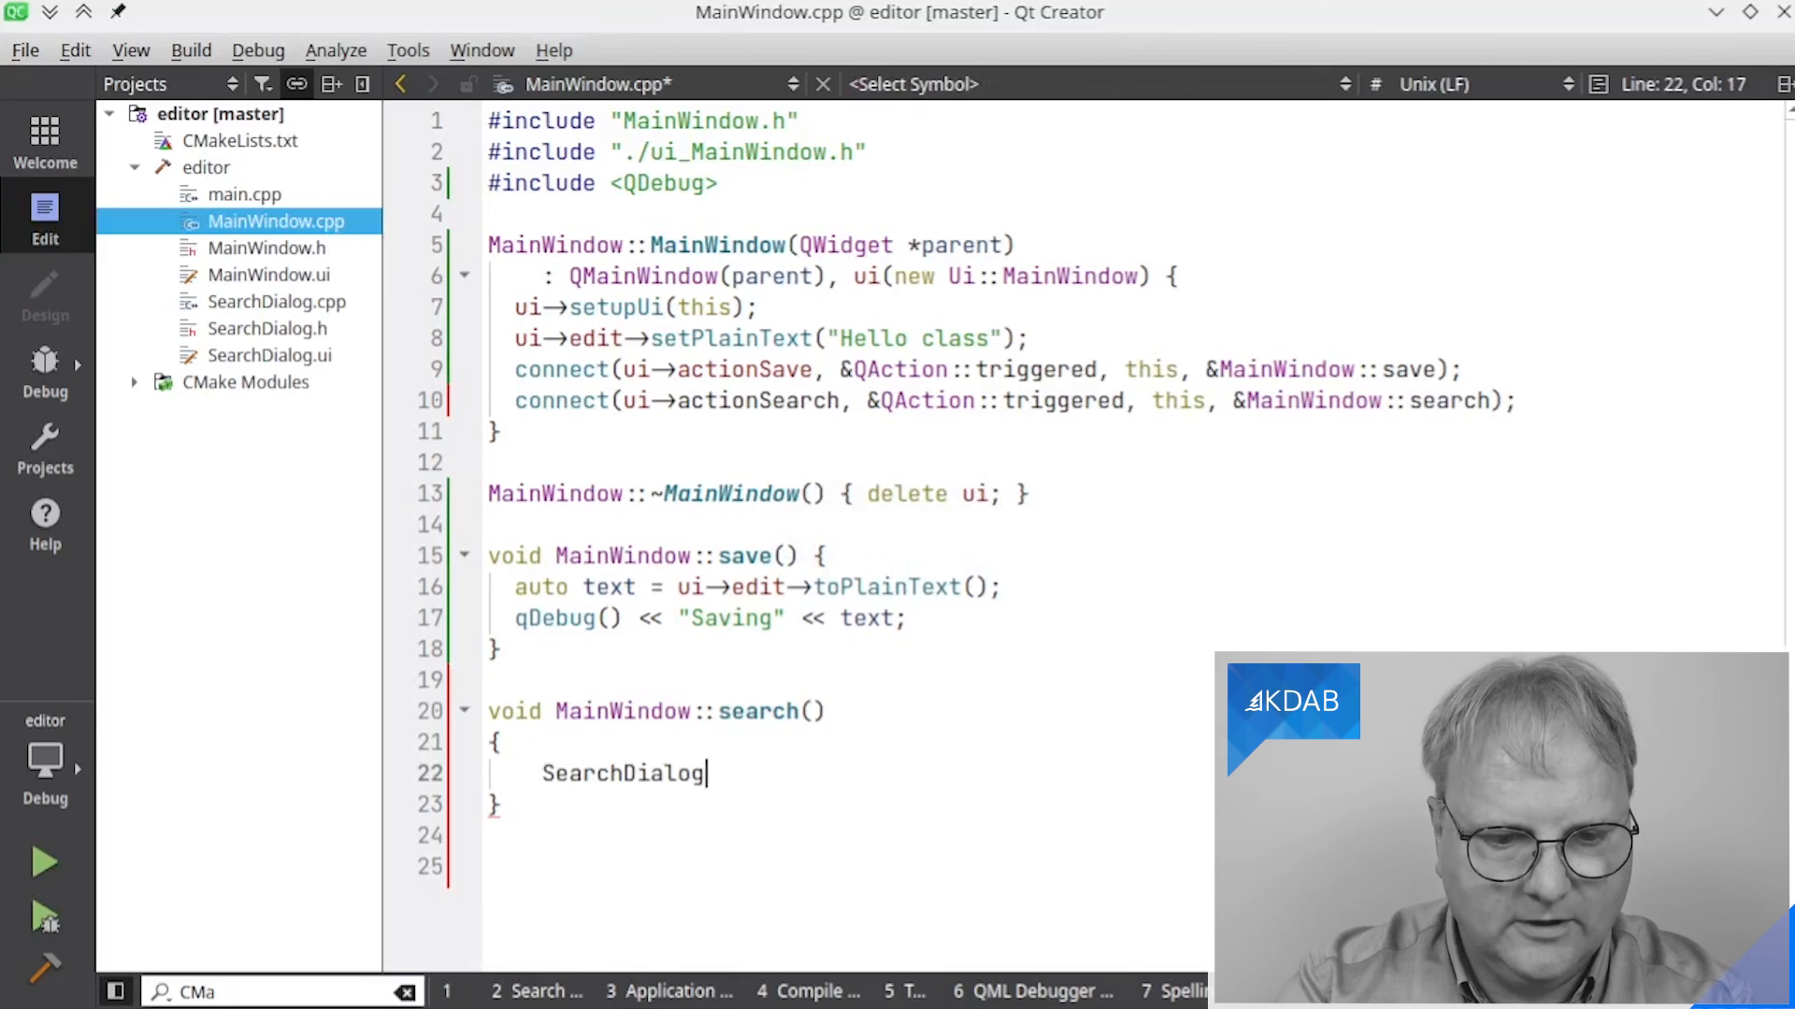
pyautogui.hotkey('ctrl', 'k')
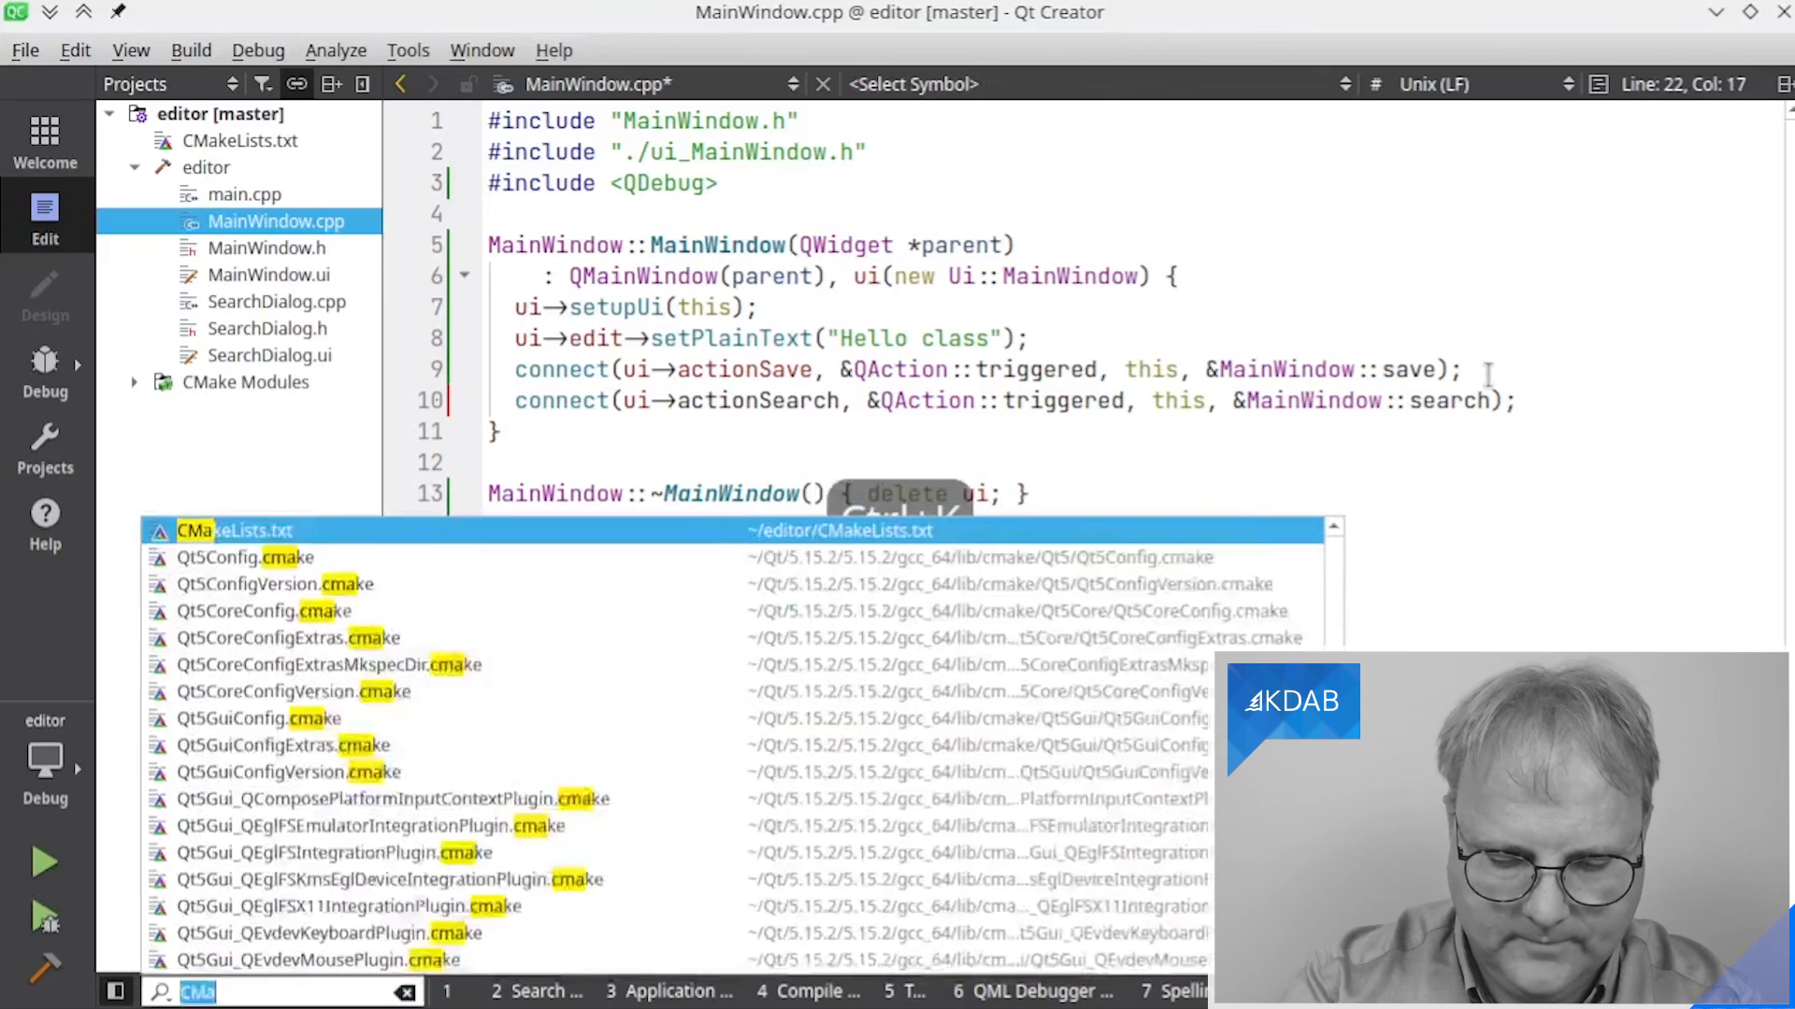
pyautogui.write('sea')
pyautogui.press('Down')
pyautogui.press('Return')
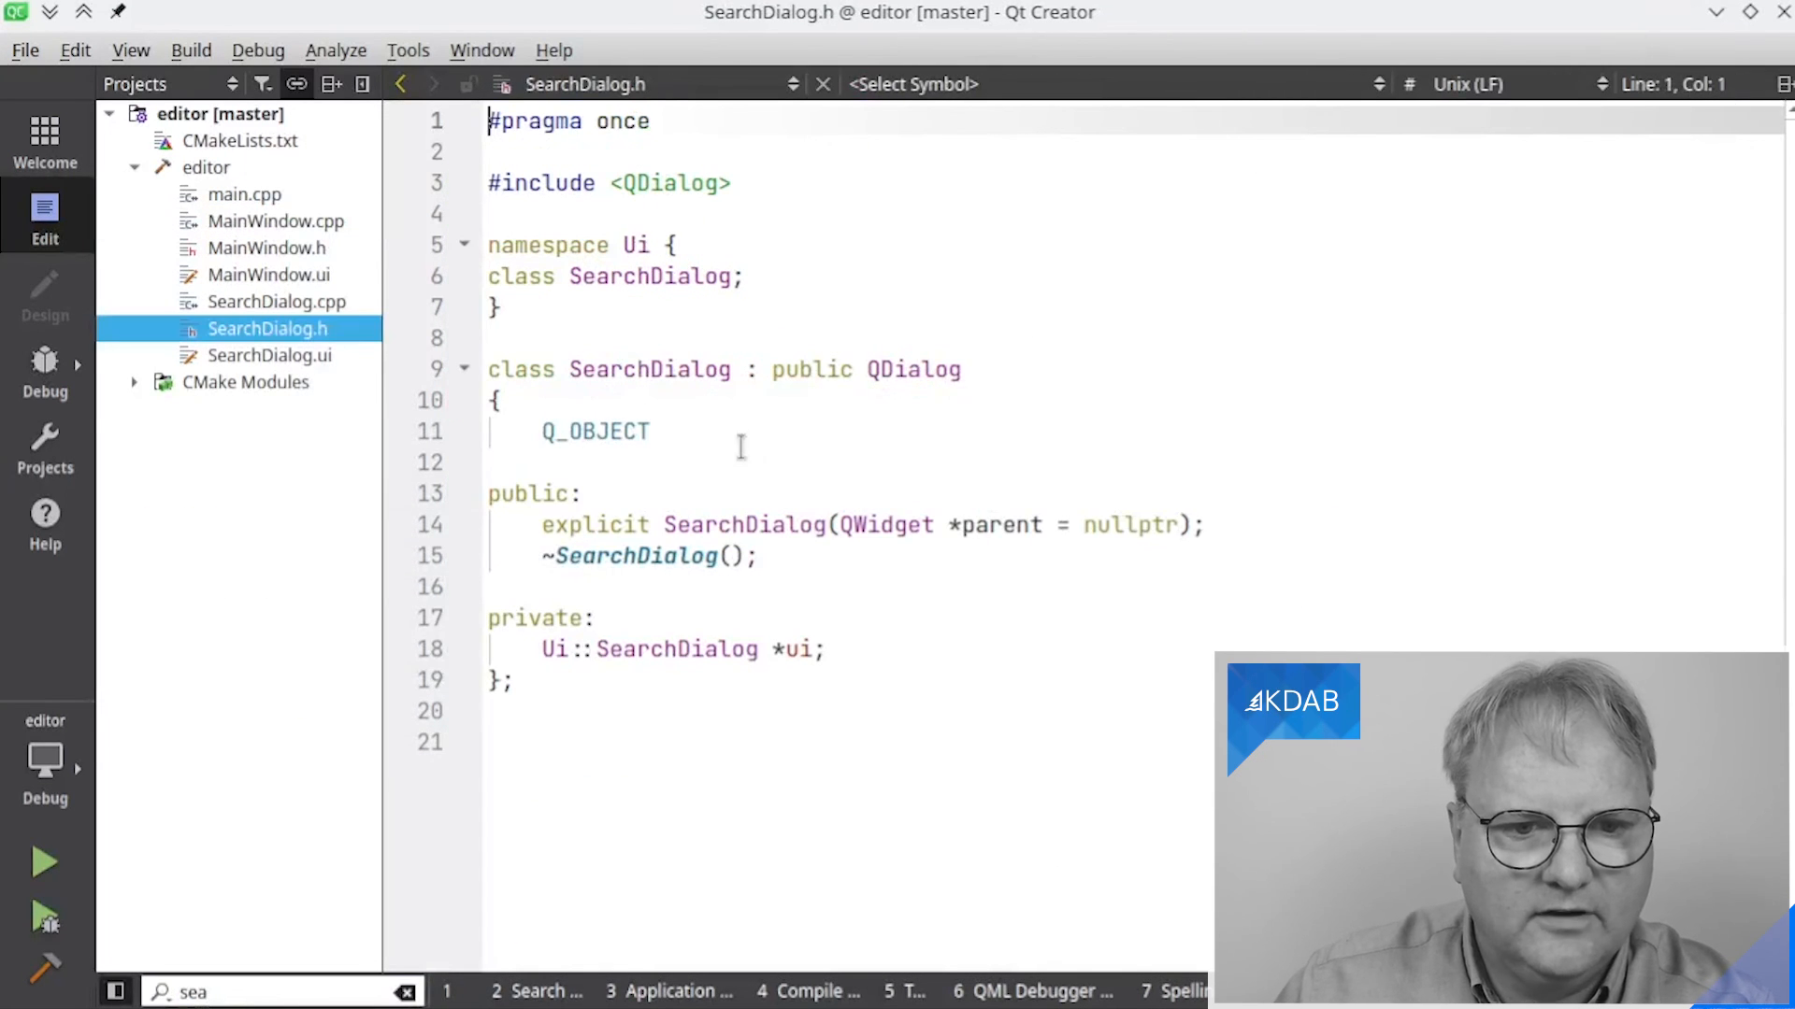
pyautogui.hotkey('ctrl', 'Tab')
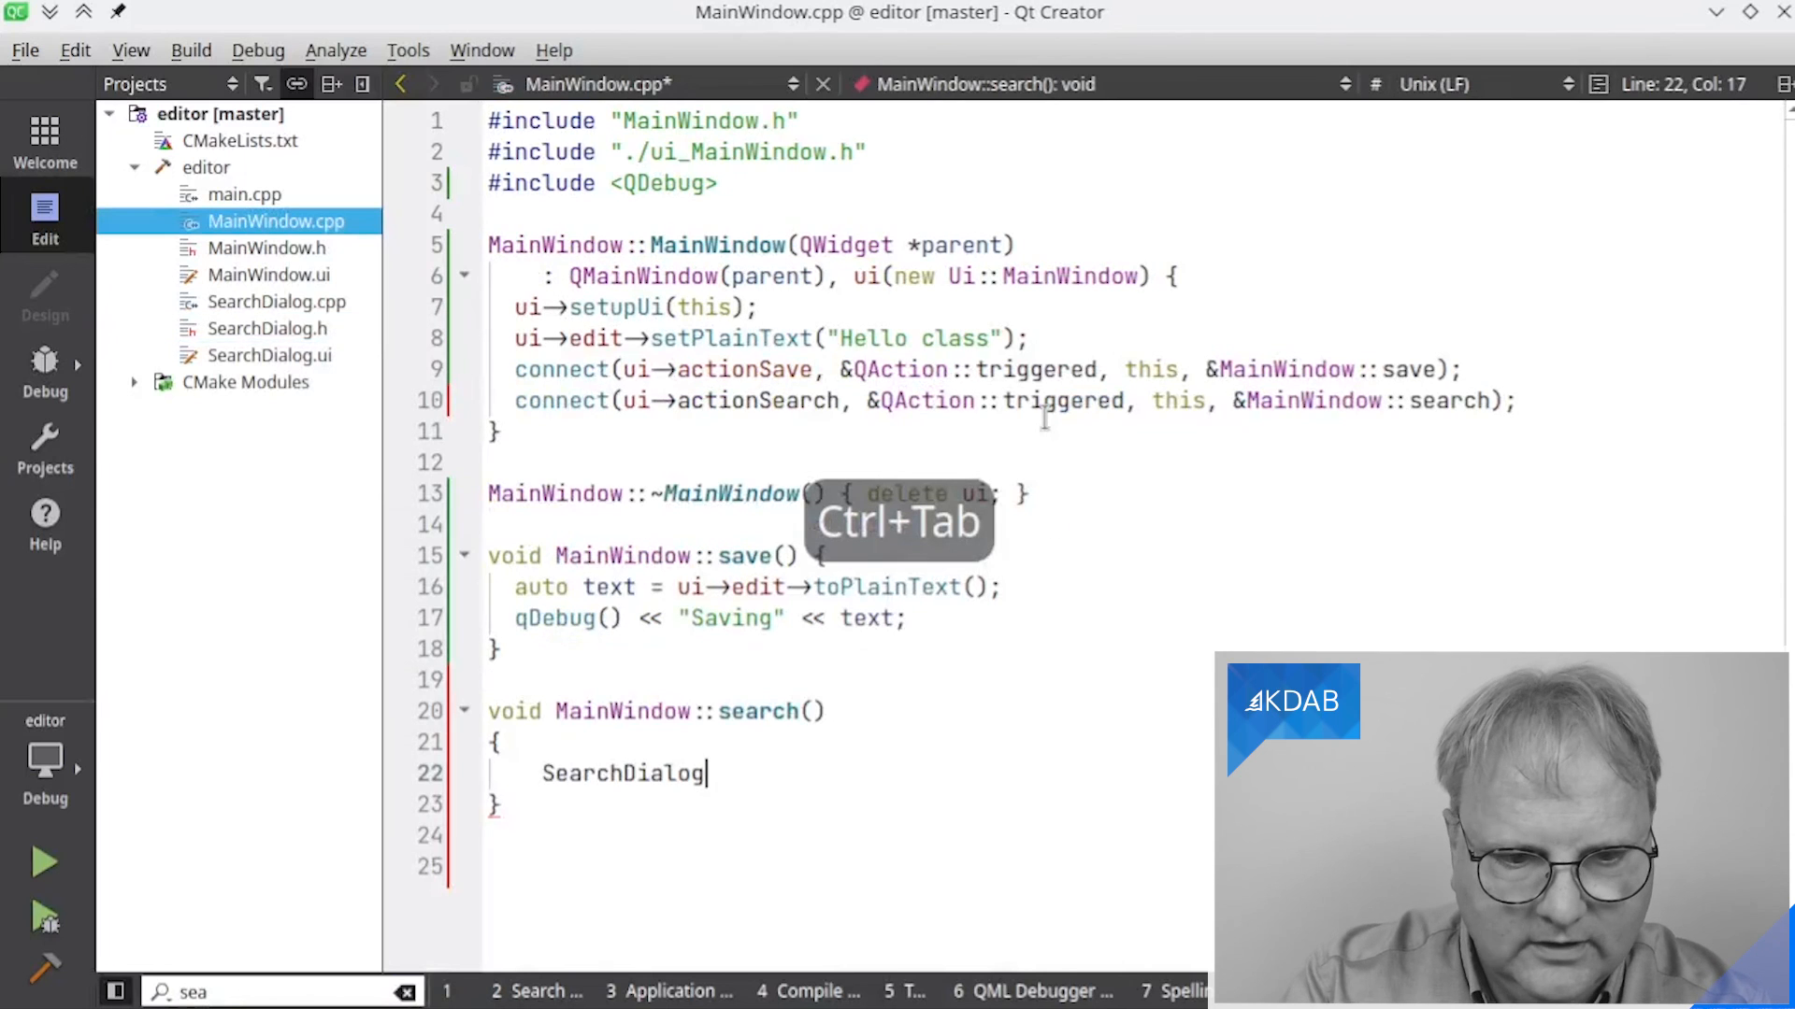
pyautogui.write('dialog')
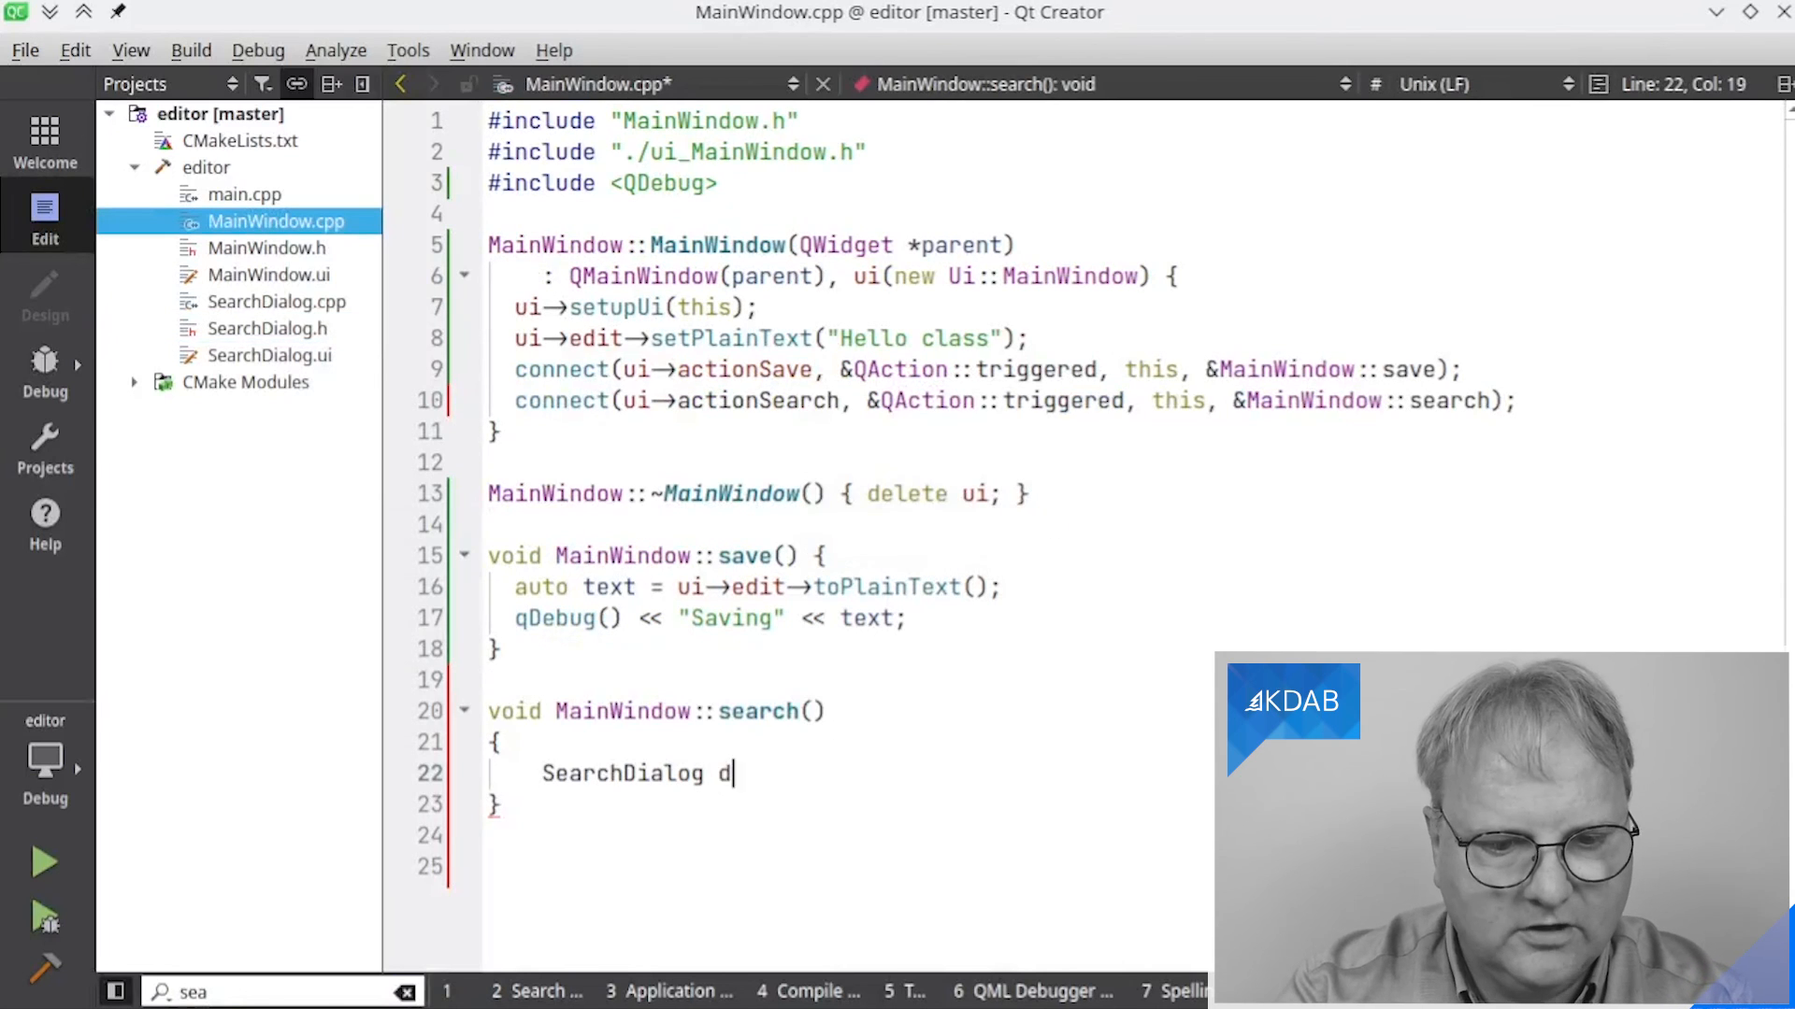
# Add #include "SearchDialog.h" to MainWindow.cpp through the quick fix on SearchDialog, and end the dialog declaration with a semicolon
pyautogui.press('Left')
pyautogui.press('Left')
pyautogui.press('Left')
pyautogui.press('Left')
pyautogui.press('Left')
pyautogui.press('Left')
pyautogui.press('Left')
pyautogui.press('Left')
pyautogui.press('Left')
pyautogui.press('Left')
pyautogui.press('Left')
pyautogui.press('Left')
pyautogui.press('Left')
pyautogui.press('Right')
pyautogui.press('Right')
pyautogui.press('Right')
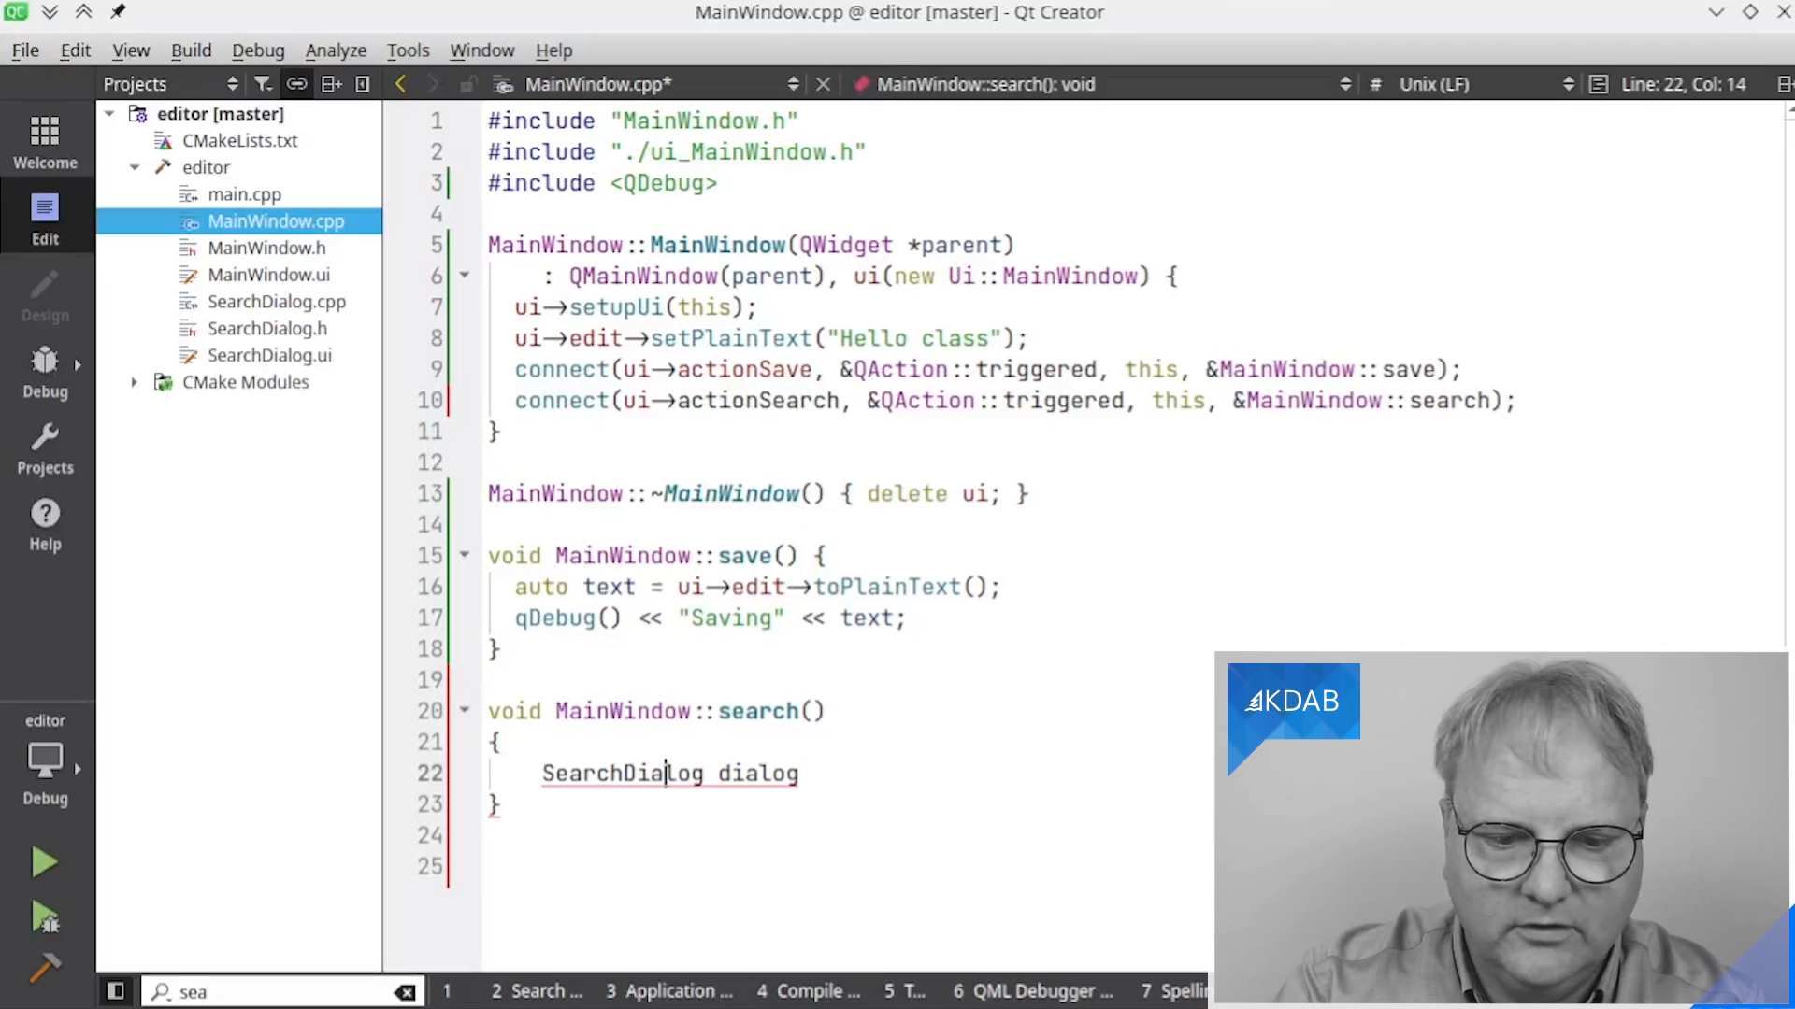
pyautogui.hotkey('alt', 'Return')
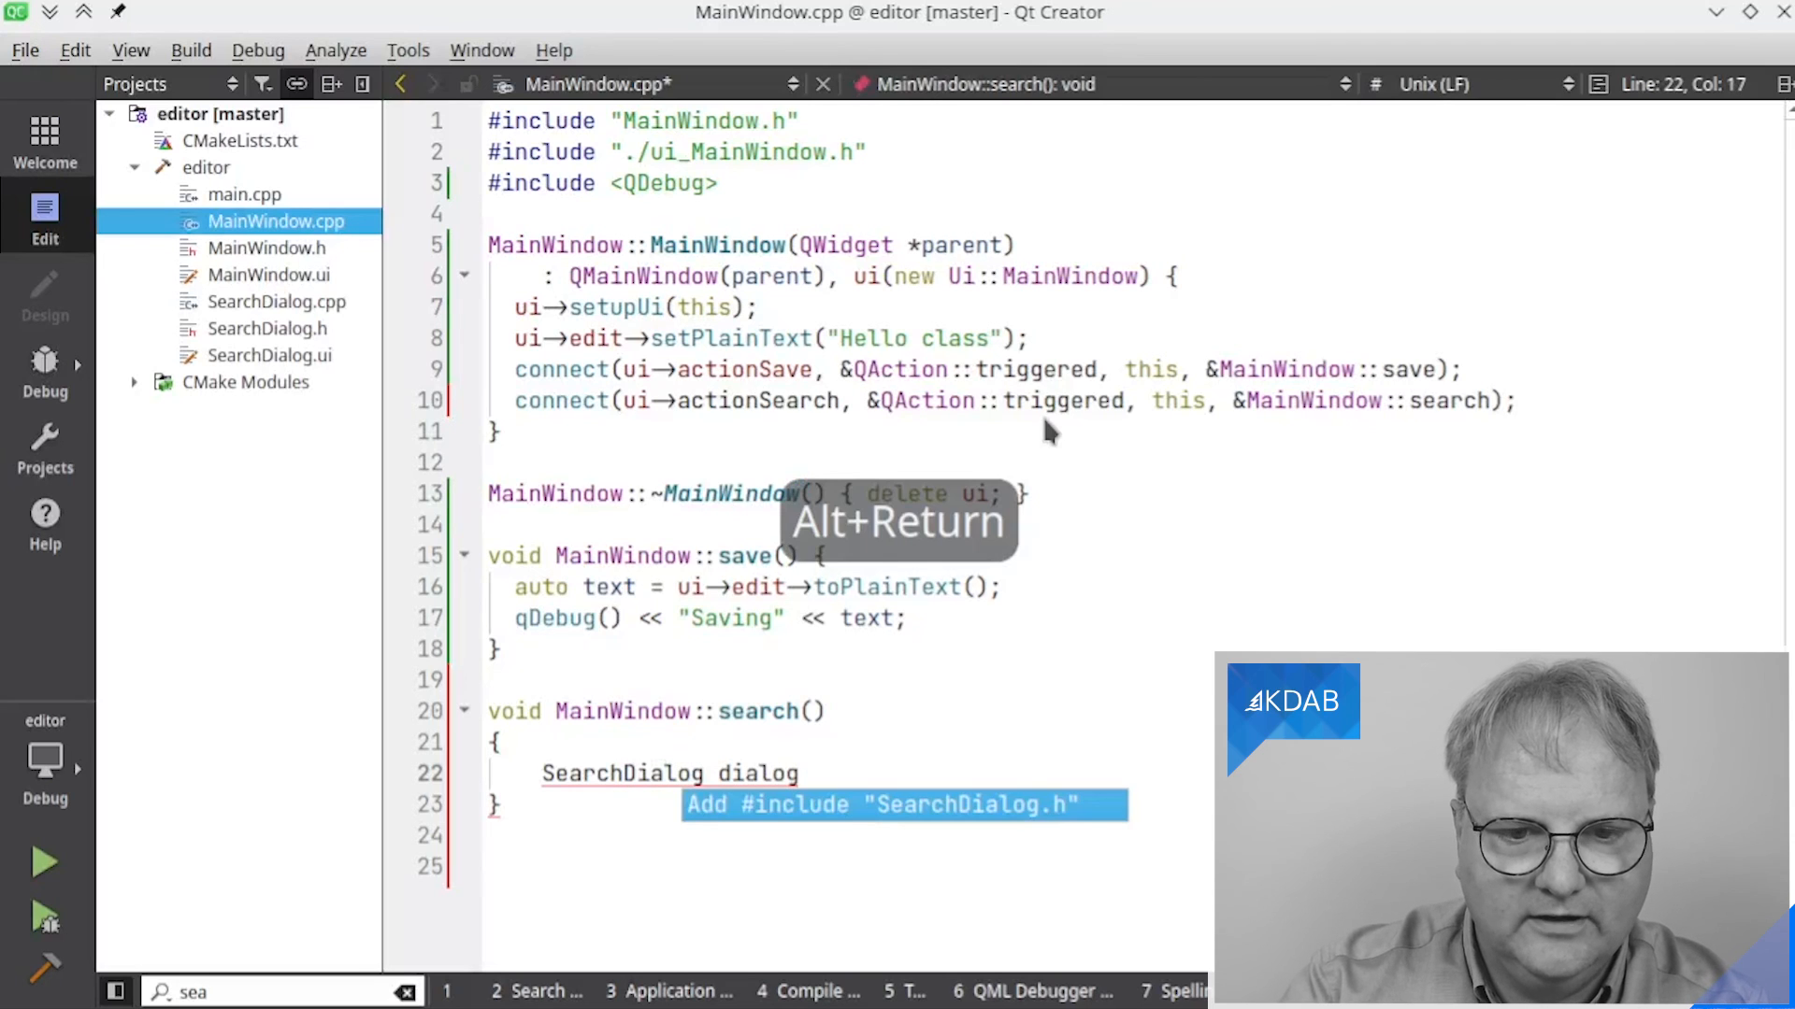
pyautogui.press('Return')
pyautogui.press('End')
pyautogui.write(';')
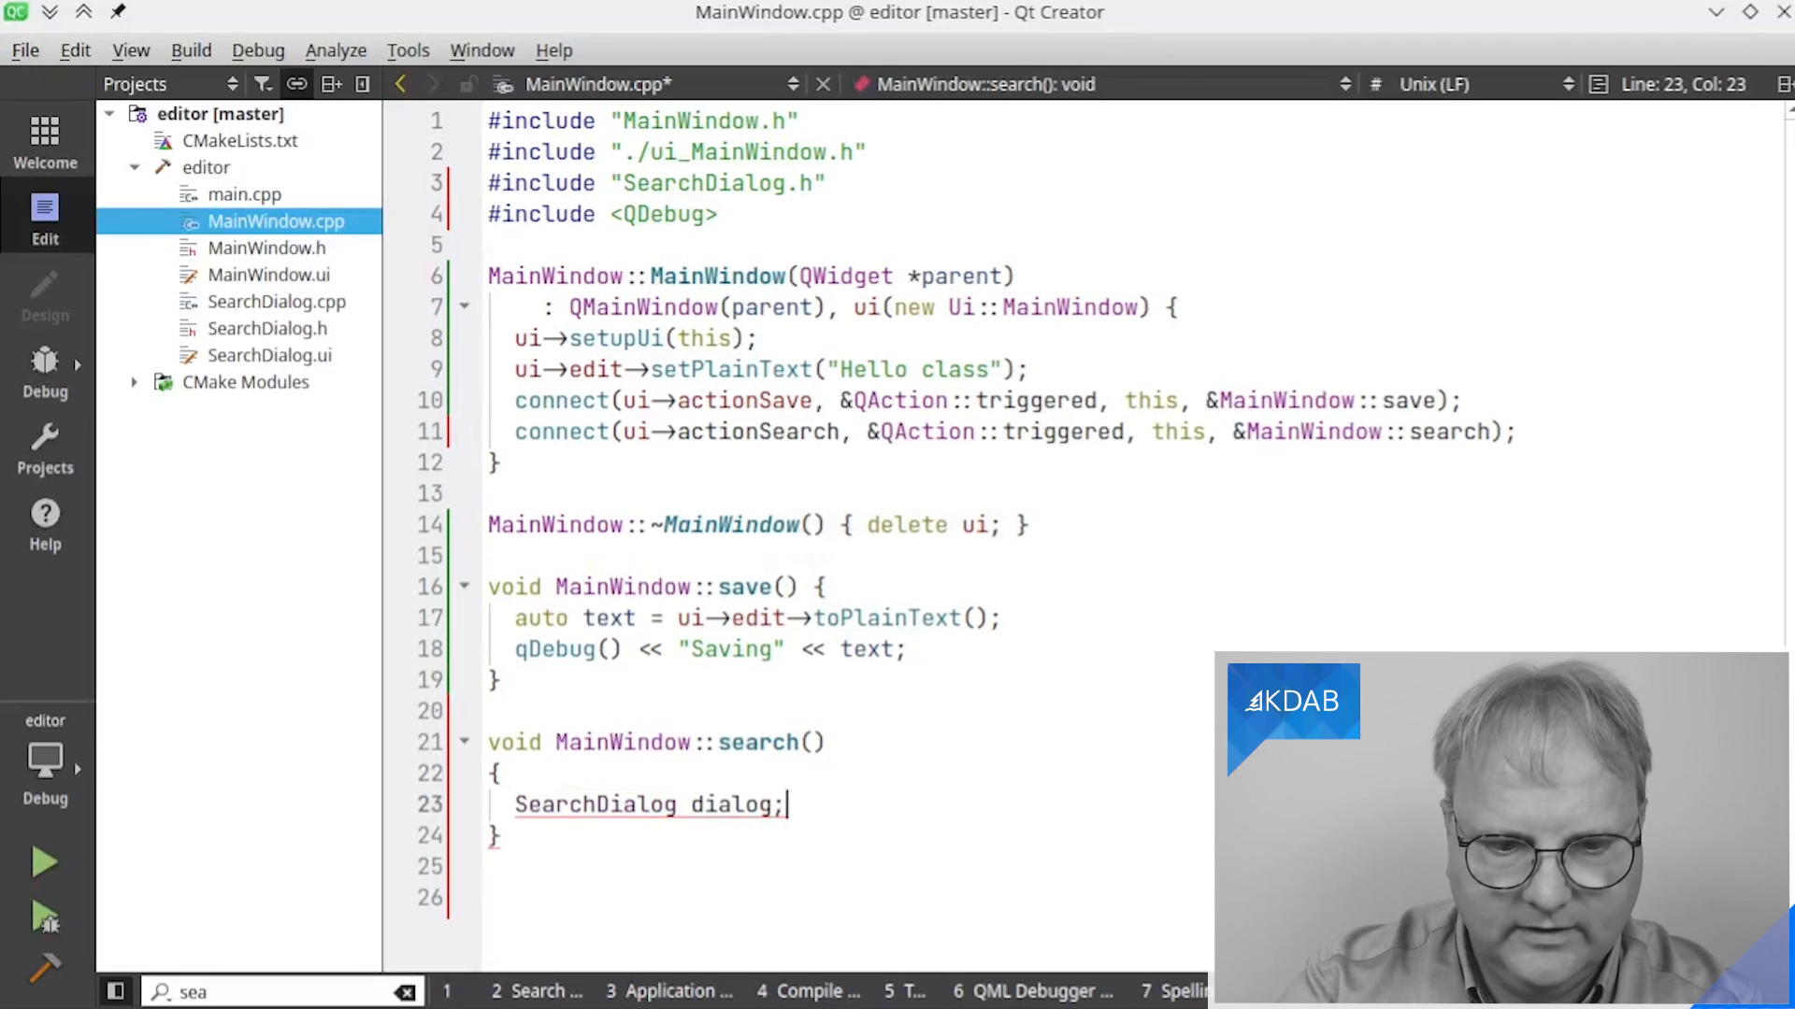
# Add the call dialog.exec(); below the dialog declaration in MainWindow::search()
pyautogui.press('Return')
pyautogui.write('dialog.')
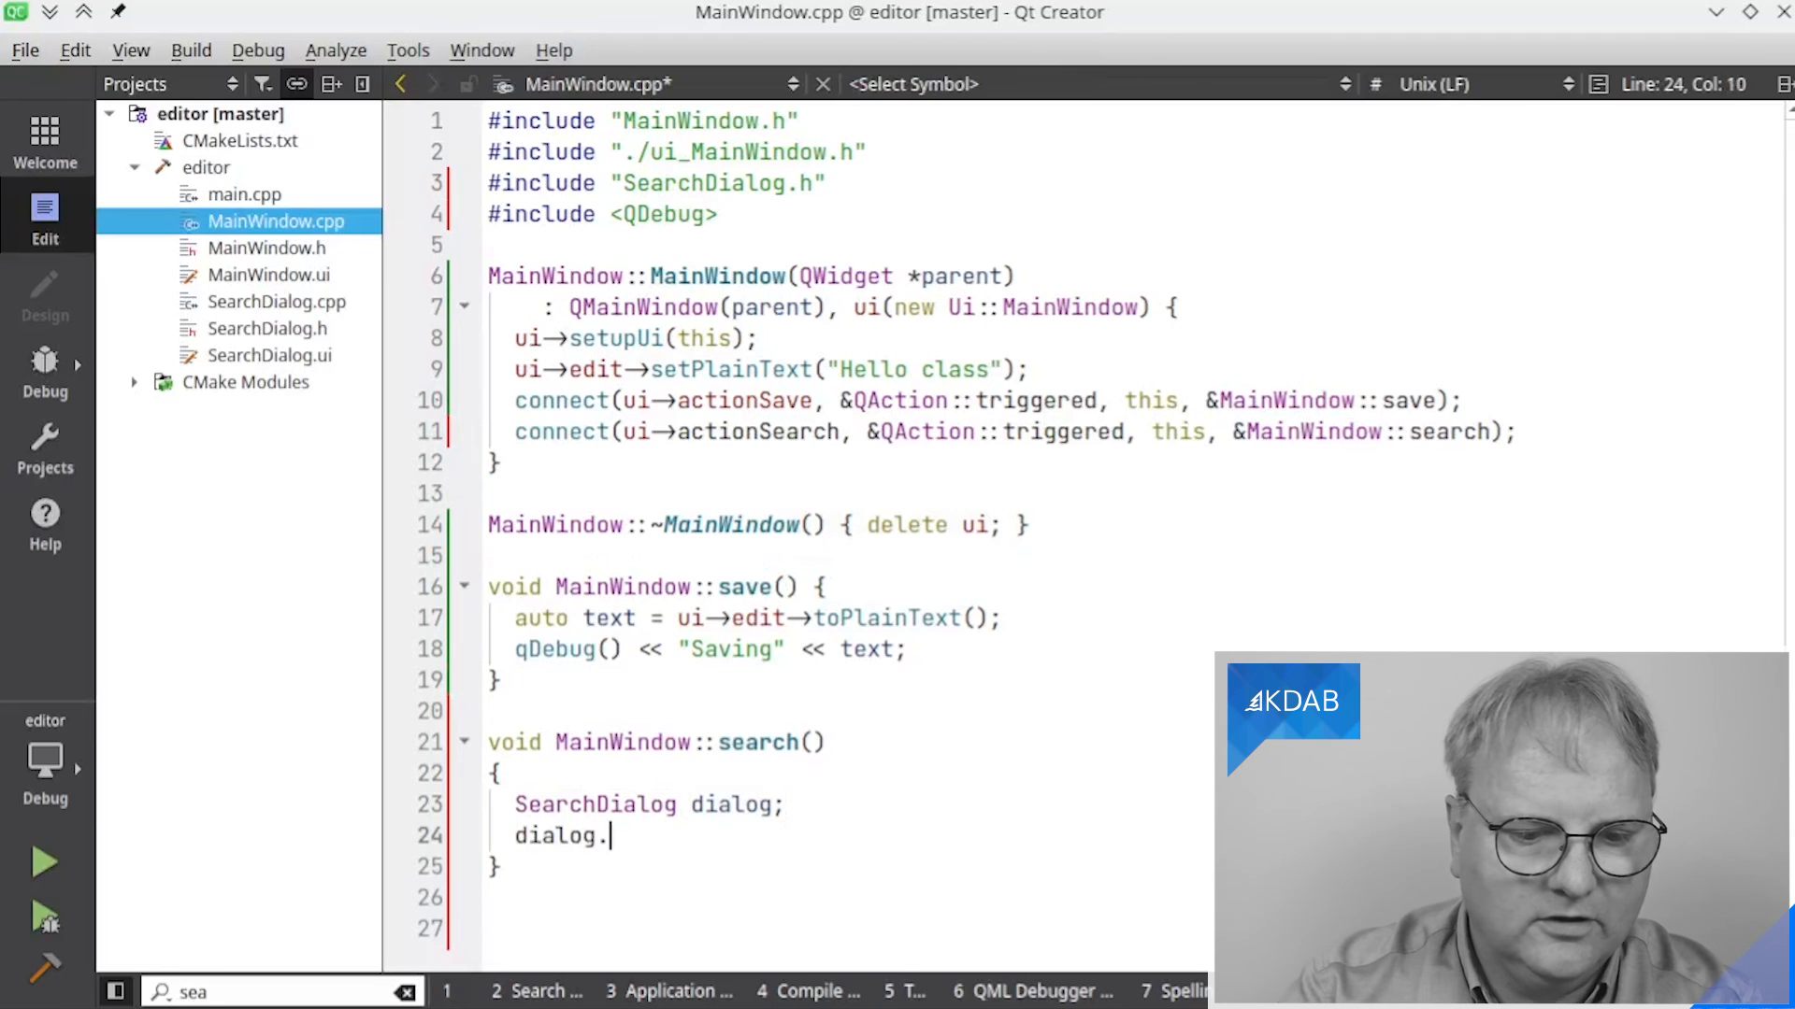
pyautogui.write('exec();')
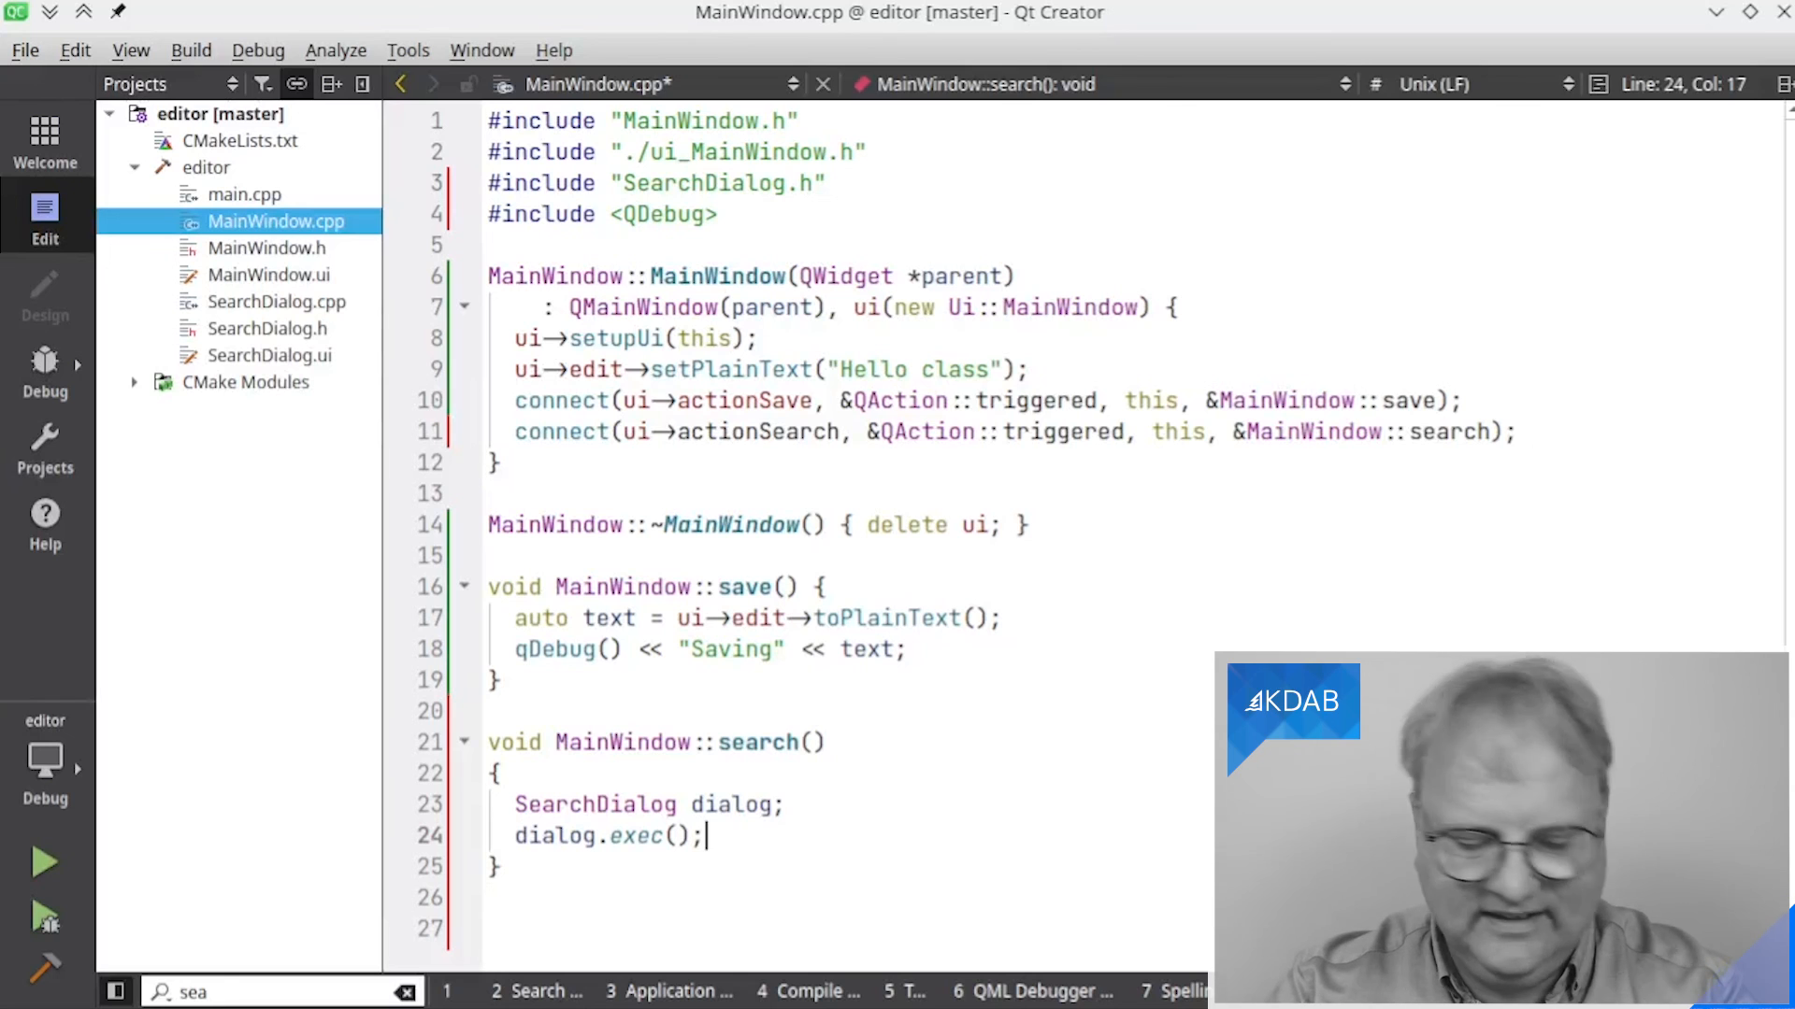
# Build and run the editor project, and open the search dialog from the running program with Edit > Search
pyautogui.hotkey('ctrl', 'r')
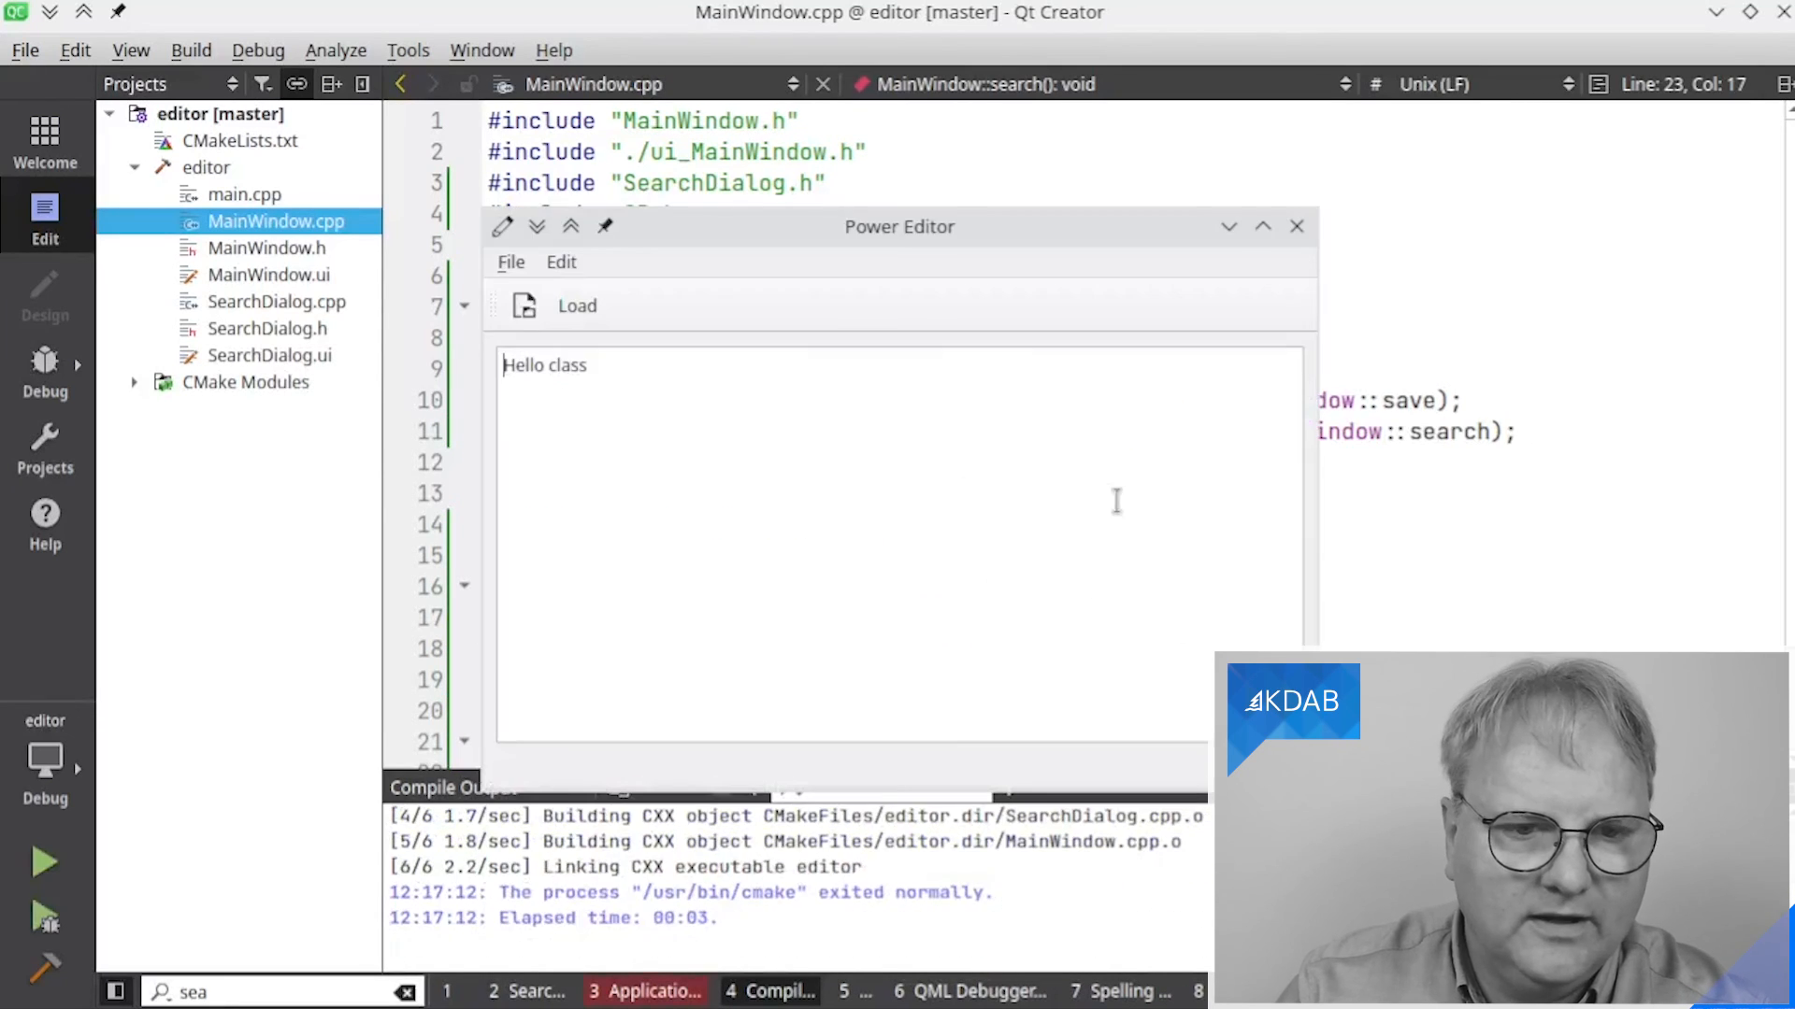
pyautogui.click(560, 261)
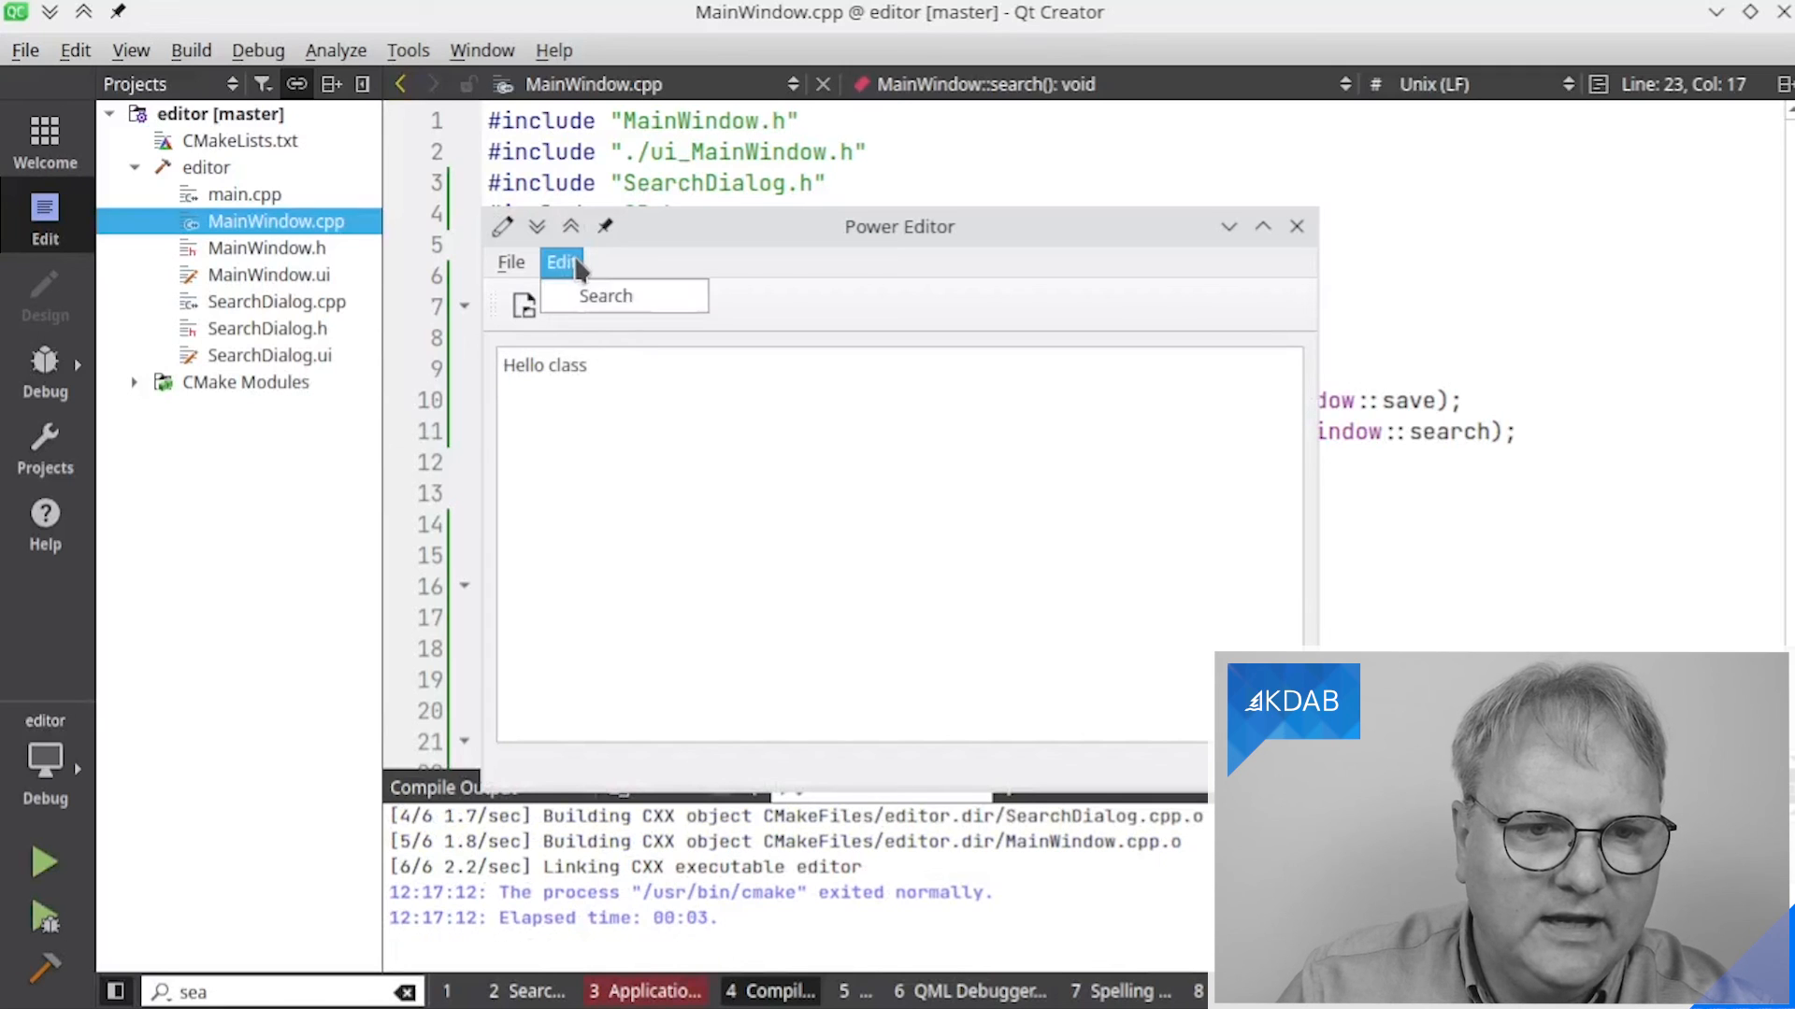
pyautogui.click(587, 298)
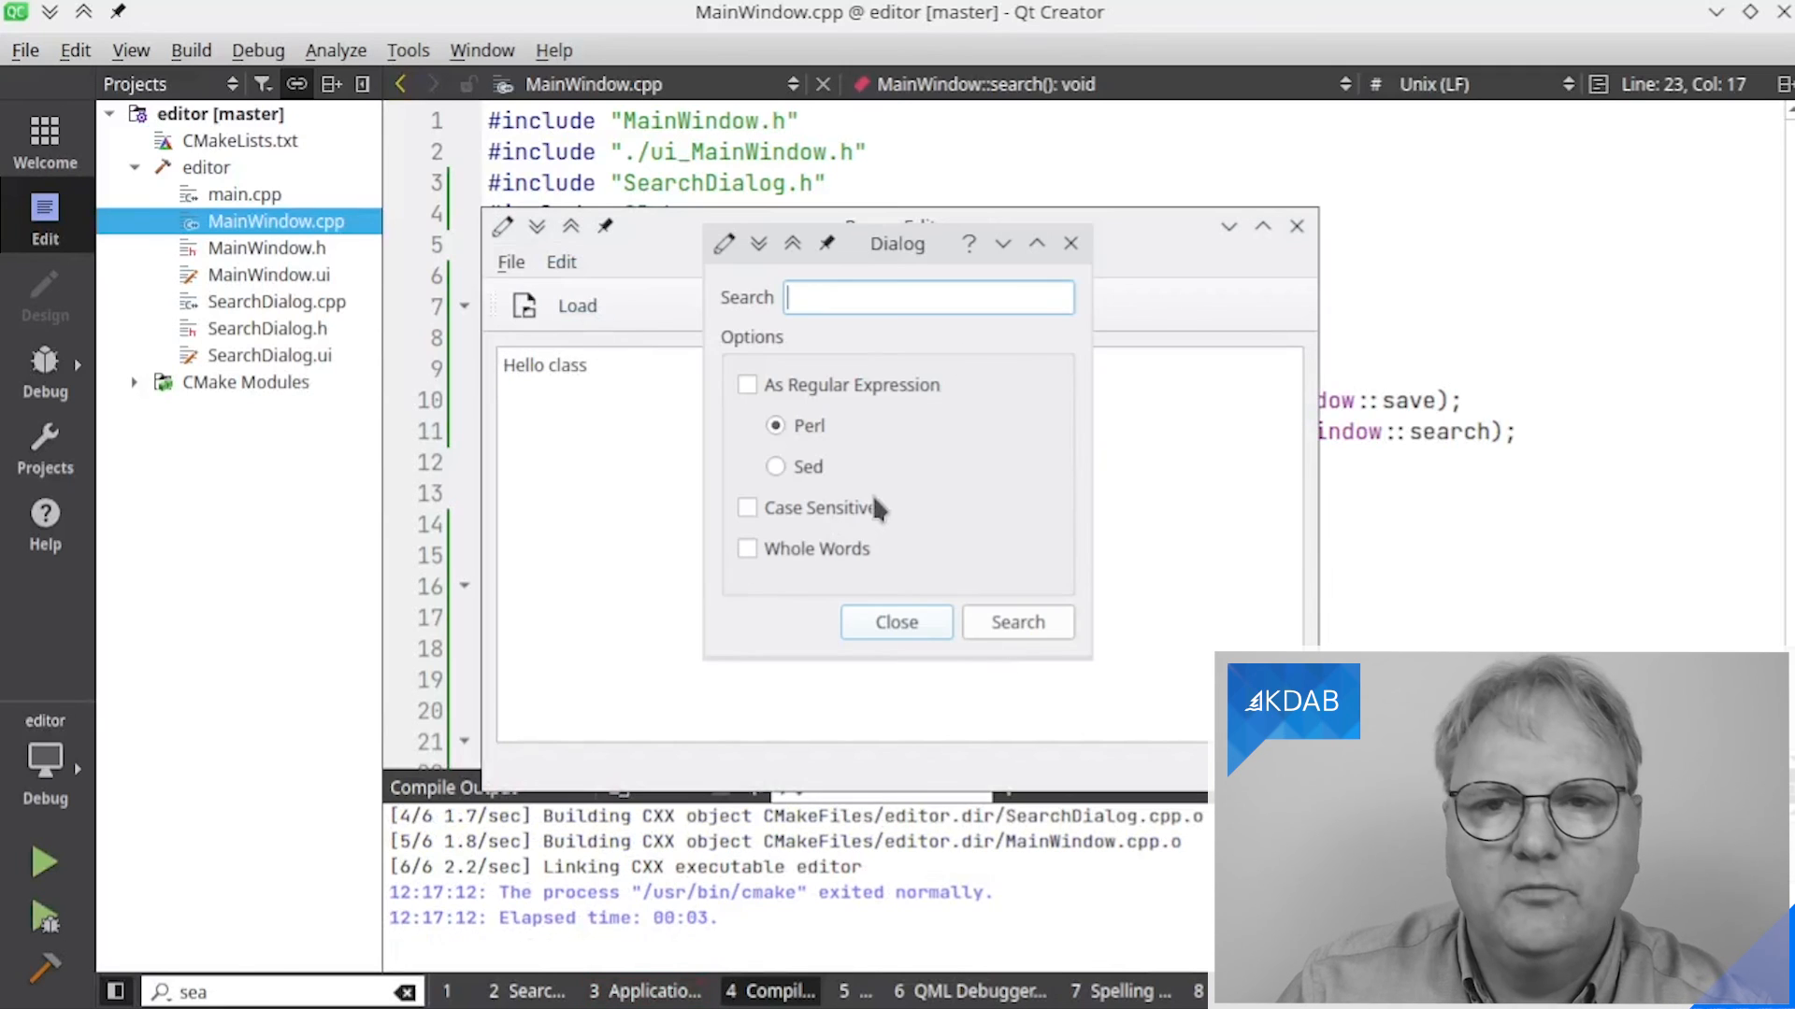